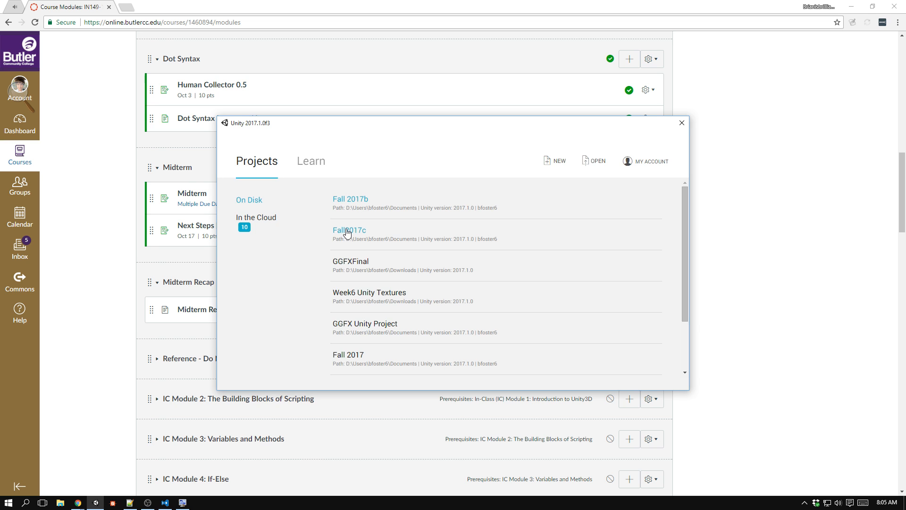
Open the Fall 2017b project from the list of projects on disk.
{"action": "left_click", "coordinate": [368, 202]}
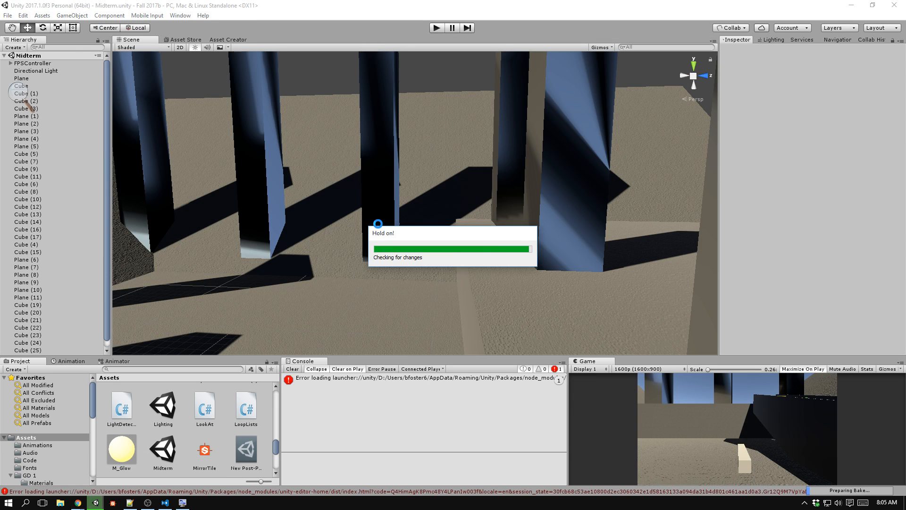
{"action": "right_click_drag", "start_coordinate": [359, 225], "coordinate": [476, 208]}
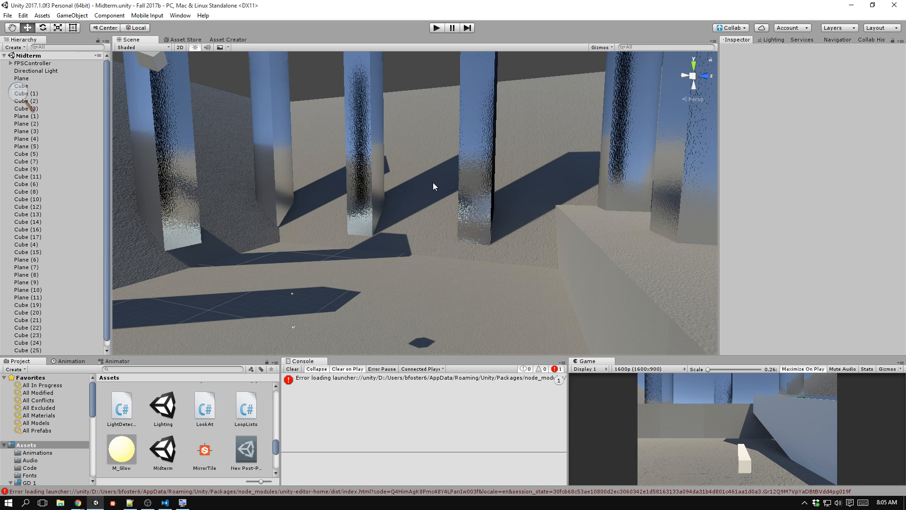
Inspect the components of the FirstPersonCharacter camera nested under FPSController.
{"action": "left_click", "coordinate": [45, 64]}
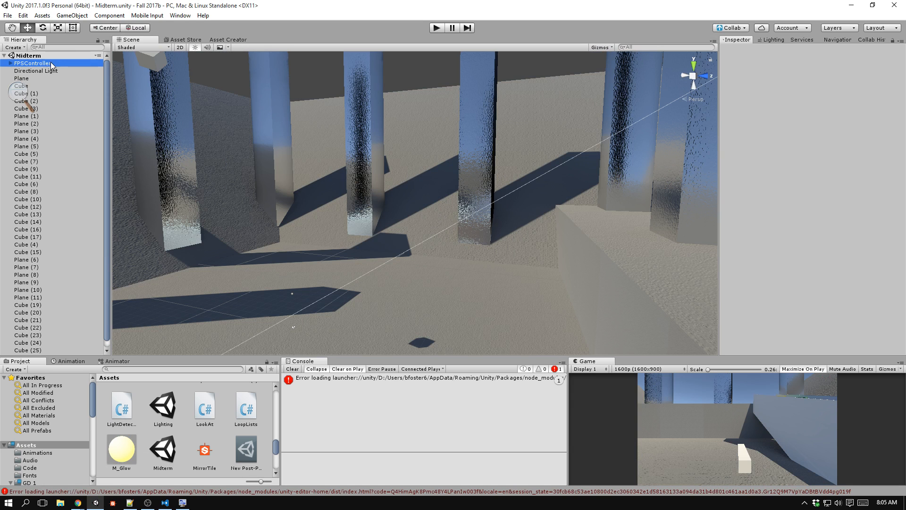
{"action": "left_click", "coordinate": [11, 63]}
{"action": "left_click", "coordinate": [48, 71]}
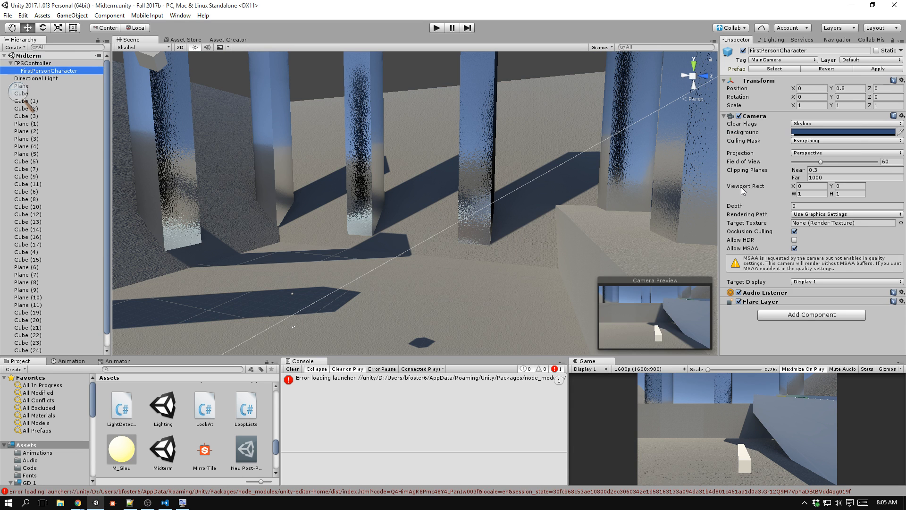
{"action": "left_click", "coordinate": [10, 62]}
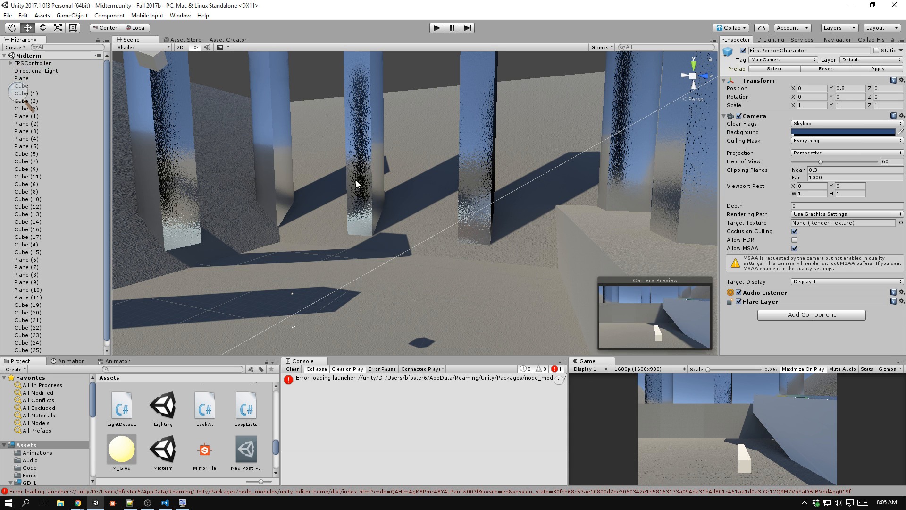
{"action": "right_click_drag", "start_coordinate": [356, 180], "coordinate": [420, 216]}
Switch to Notepad++, look over the test questions in Midterm.cpp, and return to Unity.
{"action": "key", "text": "alt+Tab"}
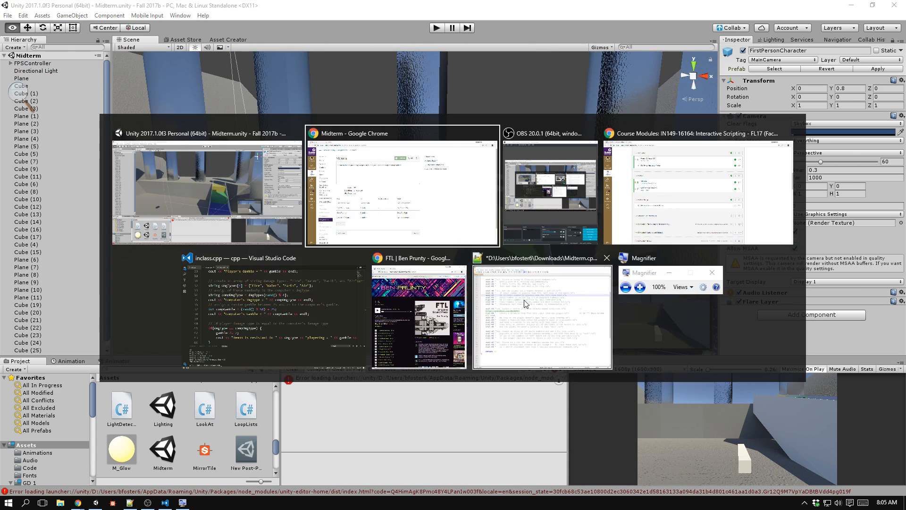
{"action": "left_click", "coordinate": [525, 303]}
{"action": "left_click", "coordinate": [305, 270]}
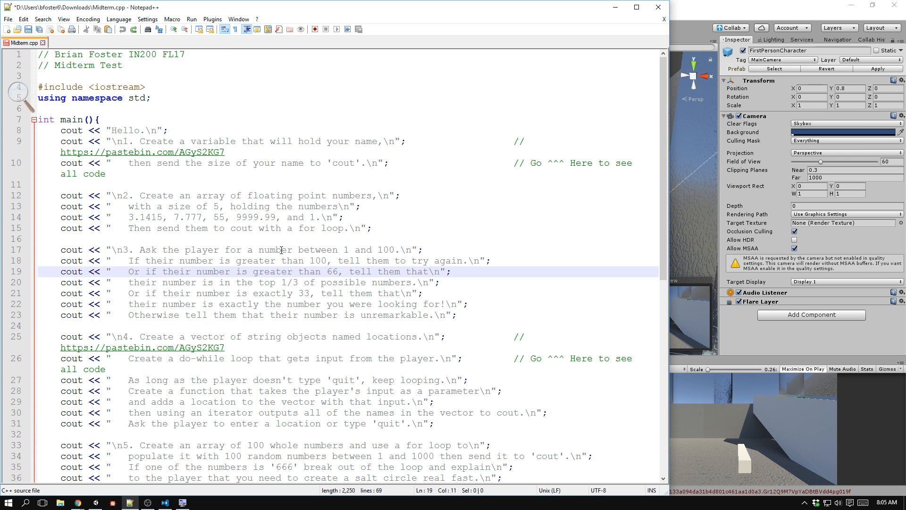
{"action": "key", "text": "alt+Tab"}
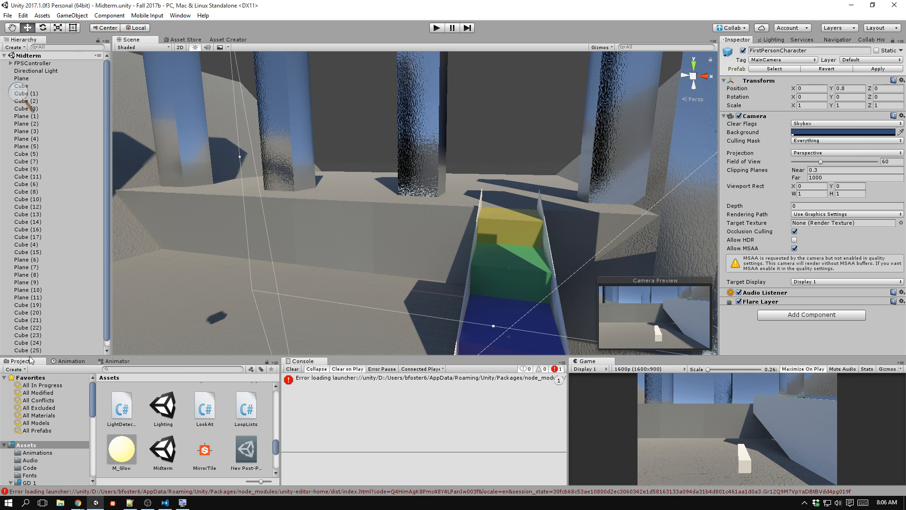
Open the Instructions script from the Midterm assets folder and switch to Visual Studio Code.
{"action": "right_click_drag", "start_coordinate": [381, 167], "coordinate": [338, 164]}
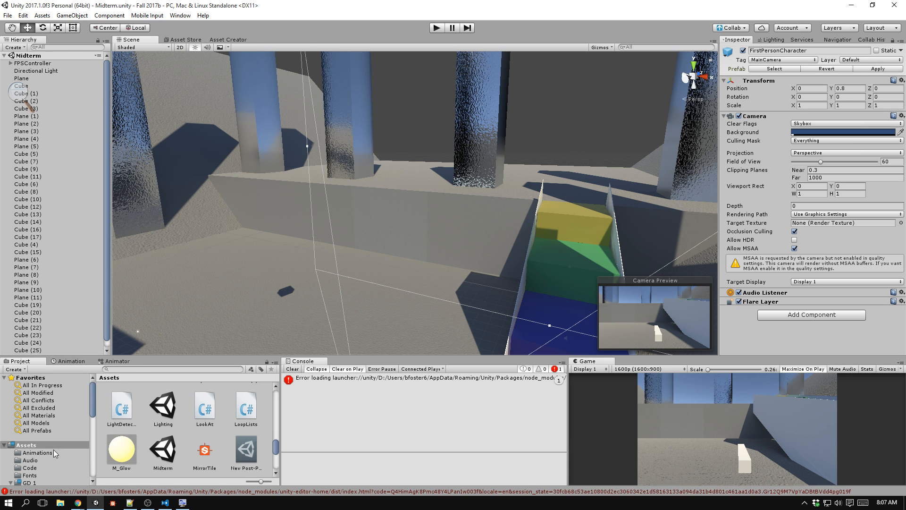
{"action": "scroll", "coordinate": [53, 449], "scroll_direction": "down", "scroll_amount": 5}
{"action": "left_click", "coordinate": [48, 425]}
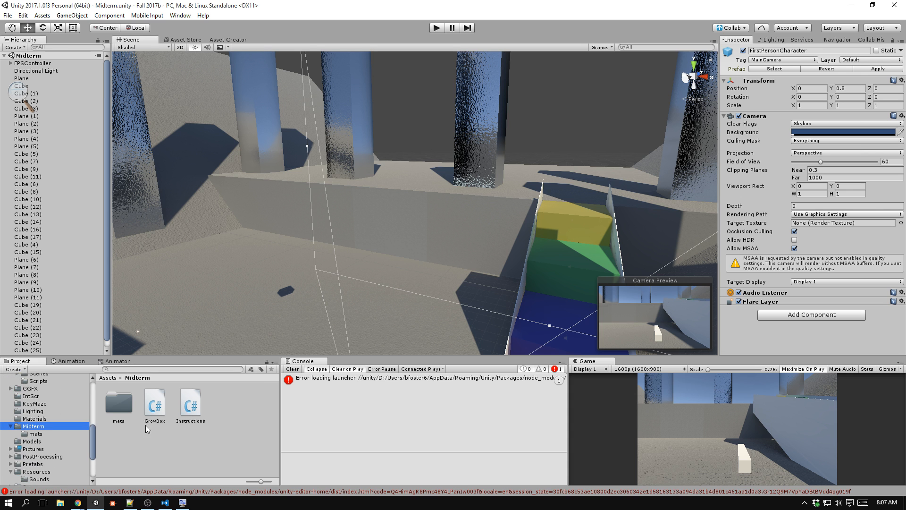
{"action": "left_click", "coordinate": [187, 405]}
{"action": "right_click", "coordinate": [188, 404]}
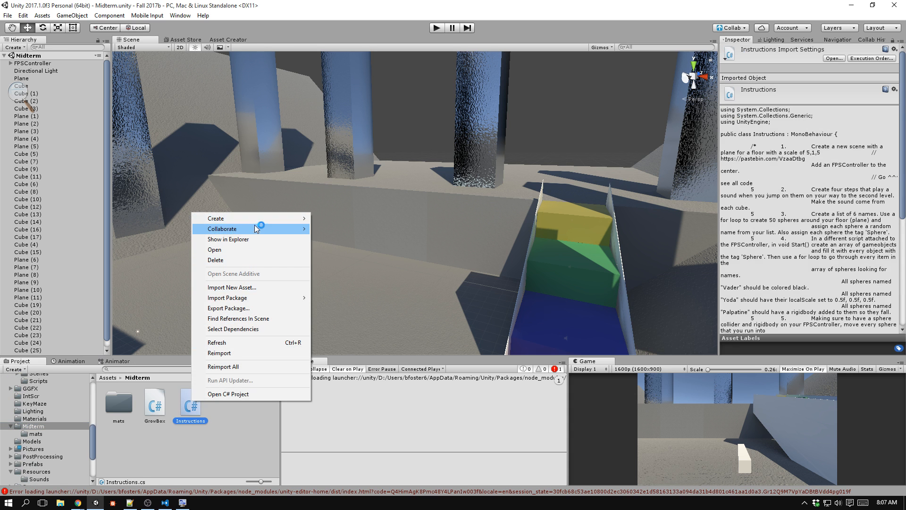
{"action": "left_click", "coordinate": [182, 421]}
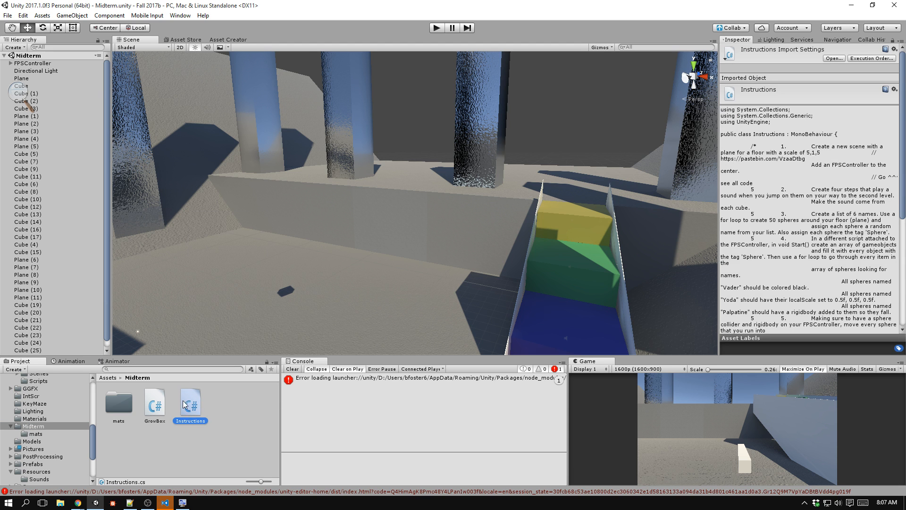
{"action": "left_click", "coordinate": [165, 504]}
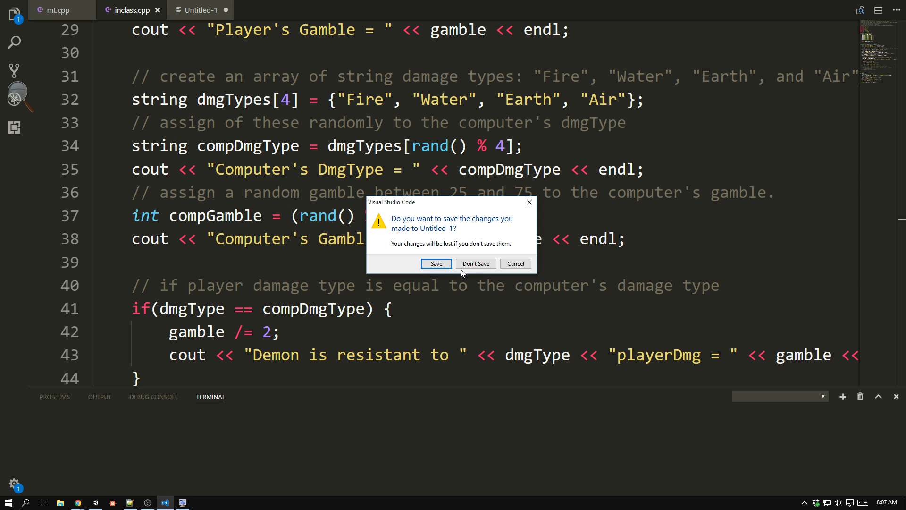
Save the changes made to Untitled-1 on the Desktop as a plain text file named asdf.
{"action": "left_click", "coordinate": [436, 264]}
{"action": "type", "text": "asdf"}
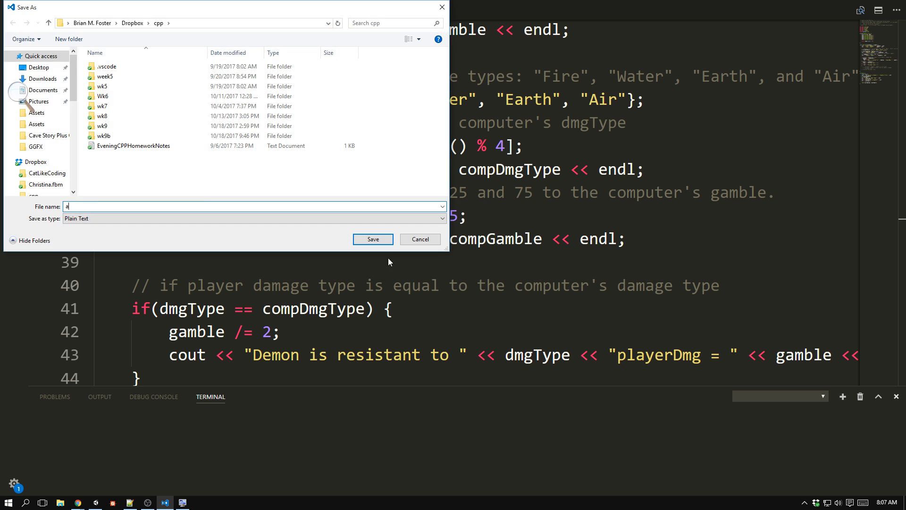
{"action": "left_click", "coordinate": [56, 69]}
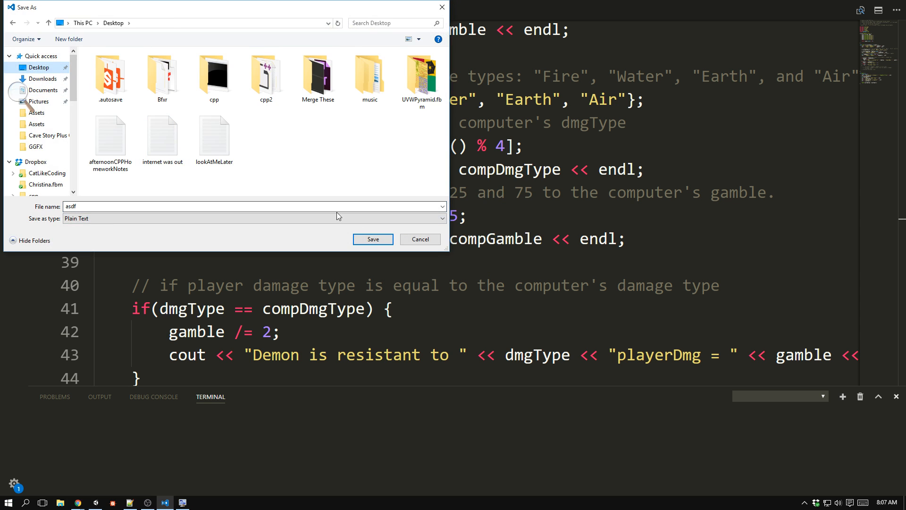
{"action": "left_click", "coordinate": [376, 240]}
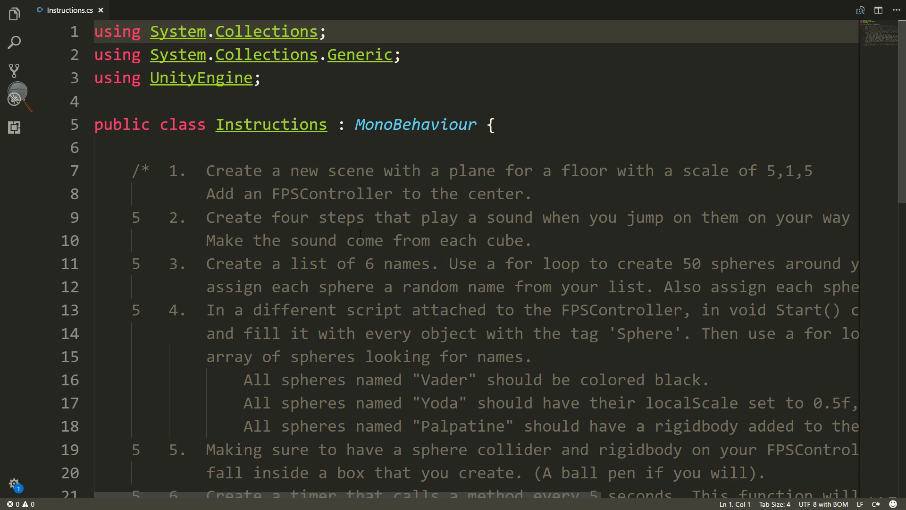
Zoom the editor out two levels and read the Instructions.cs task list, including the FPSController placement in item 1.
{"action": "scroll", "coordinate": [414, 266], "scroll_direction": "down", "scroll_amount": 2}
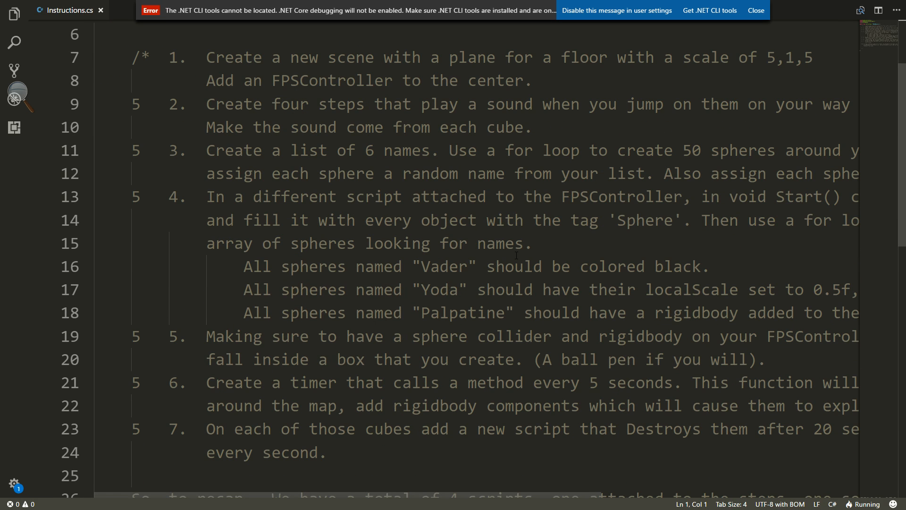
{"action": "key", "text": "ctrl+minus"}
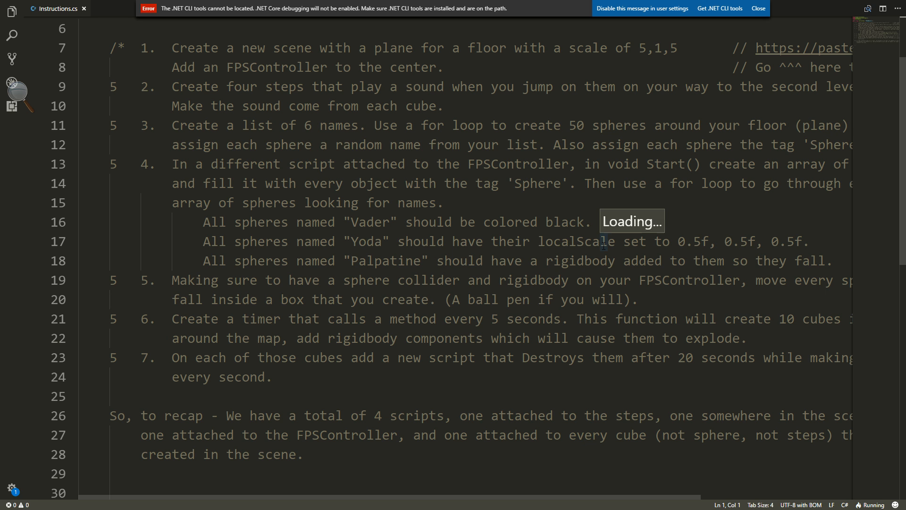
{"action": "key", "text": "ctrl+minus"}
{"action": "scroll", "coordinate": [423, 176], "scroll_direction": "up", "scroll_amount": 1}
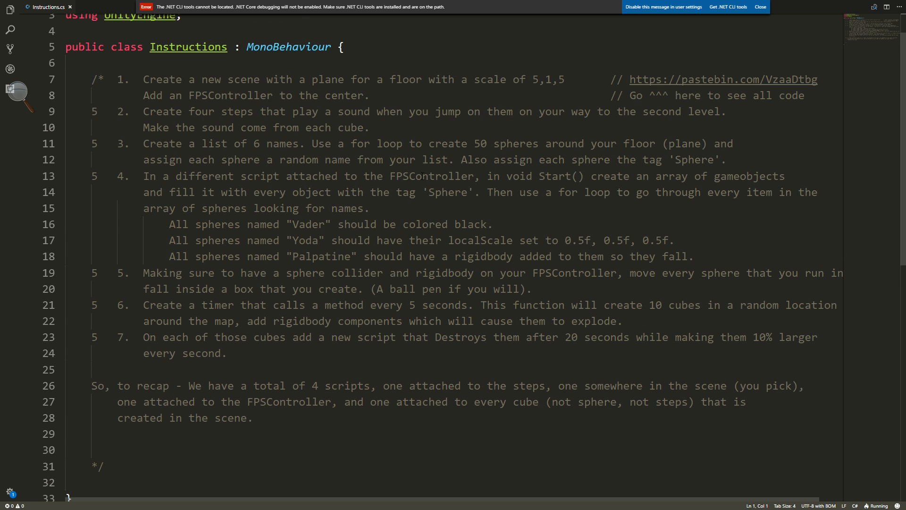
{"action": "left_click_drag", "start_coordinate": [182, 96], "coordinate": [403, 112]}
{"action": "left_click", "coordinate": [377, 95]}
Return to Unity and move the FPSController along the X axis, away from the coloured steps toward the floor's center.
{"action": "key", "text": "alt+Tab"}
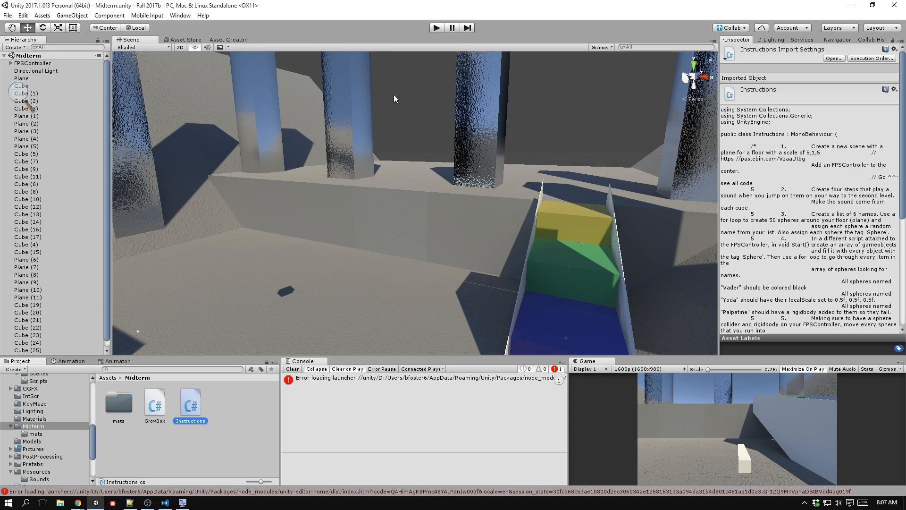
{"action": "right_click_drag", "start_coordinate": [501, 236], "coordinate": [287, 158]}
{"action": "left_click", "coordinate": [44, 63]}
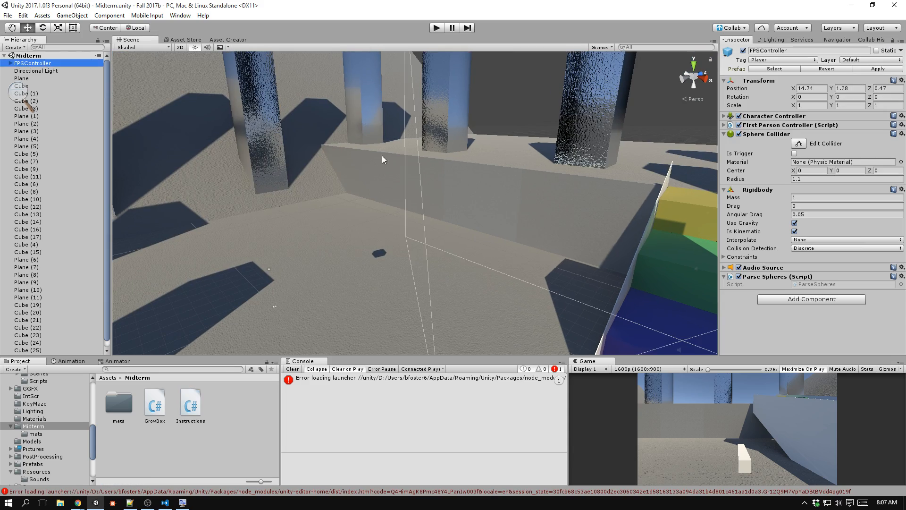
{"action": "right_click_drag", "start_coordinate": [381, 154], "coordinate": [538, 297]}
{"action": "key", "text": "s"}
{"action": "key", "text": "w"}
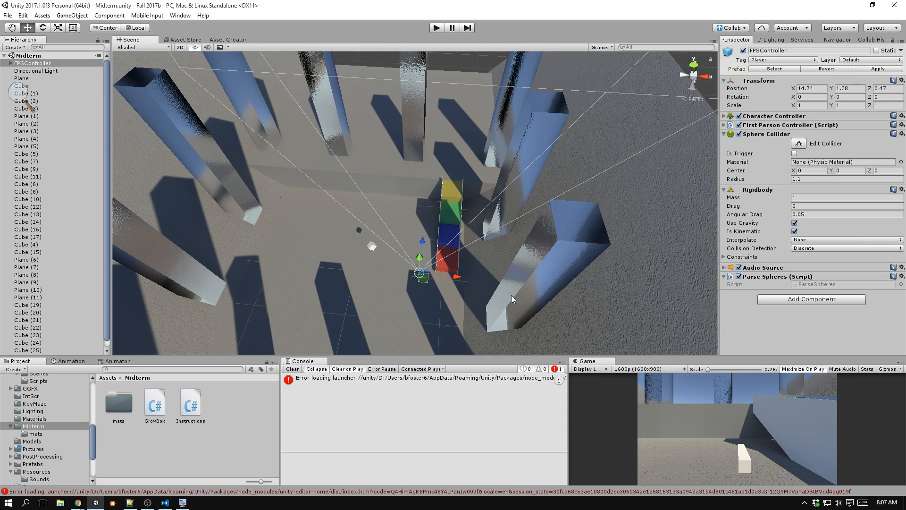
{"action": "left_click_drag", "start_coordinate": [454, 271], "coordinate": [372, 277]}
{"action": "right_click_drag", "start_coordinate": [373, 277], "coordinate": [417, 211]}
Switch to the Instructions script and read item 2 about the four steps that play a sound.
{"action": "key", "text": "alt+Tab"}
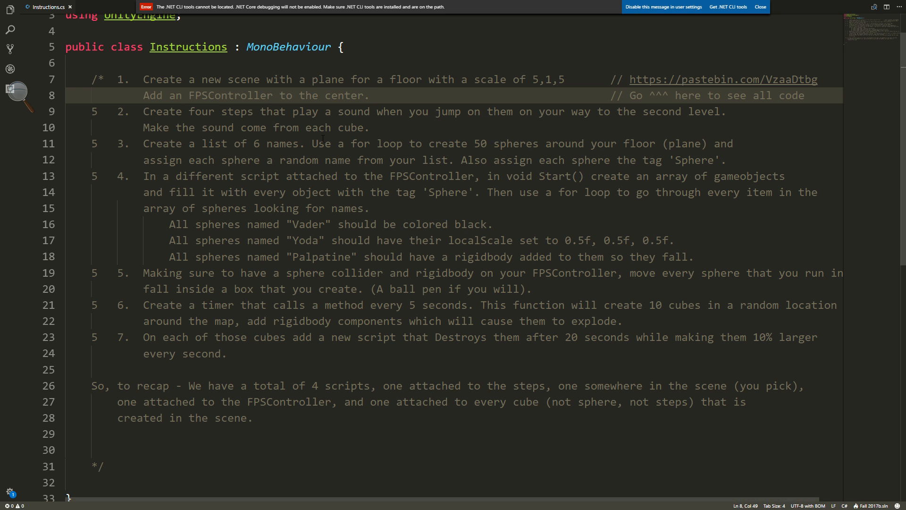
{"action": "left_click_drag", "start_coordinate": [143, 111], "coordinate": [769, 112]}
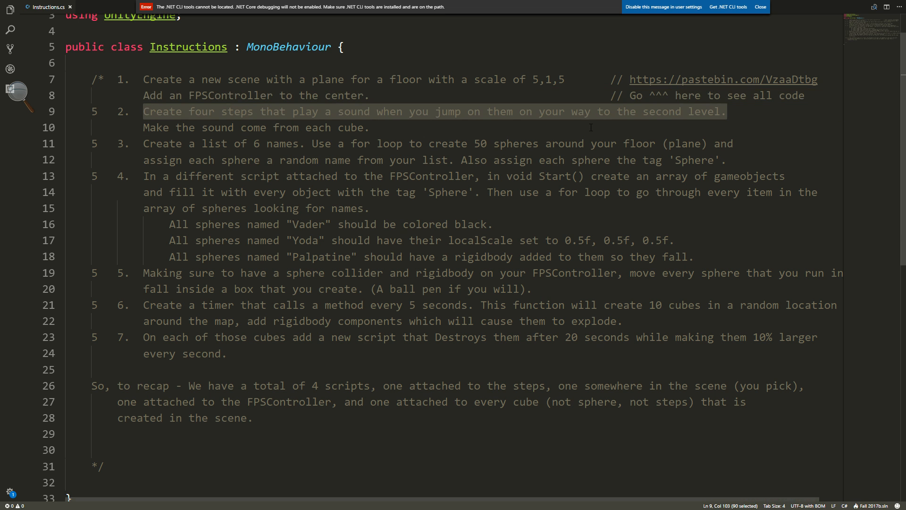
{"action": "left_click_drag", "start_coordinate": [374, 129], "coordinate": [143, 129]}
{"action": "left_click", "coordinate": [143, 130]}
{"action": "left_click", "coordinate": [144, 114]}
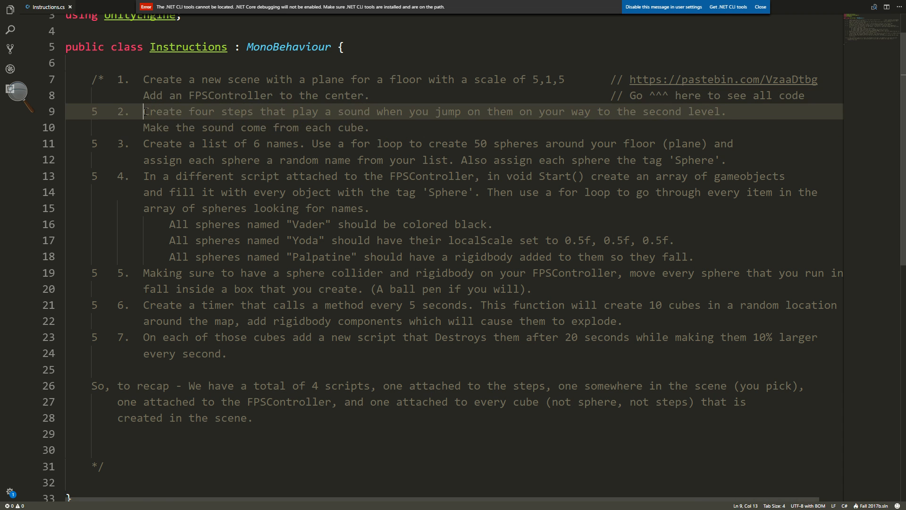
Return to Unity, select the red step cube, and open its attached StepSound script.
{"action": "key", "text": "alt+Tab"}
{"action": "right_click_drag", "start_coordinate": [191, 230], "coordinate": [445, 253]}
{"action": "left_click", "coordinate": [413, 247]}
{"action": "key", "text": "f"}
{"action": "key", "text": "w"}
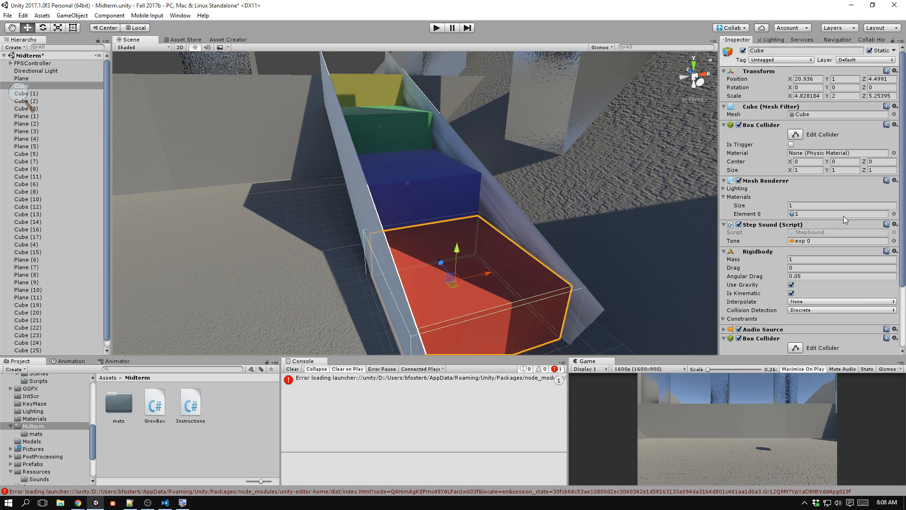
{"action": "left_click", "coordinate": [787, 225]}
{"action": "left_click", "coordinate": [794, 223]}
{"action": "left_click", "coordinate": [813, 232]}
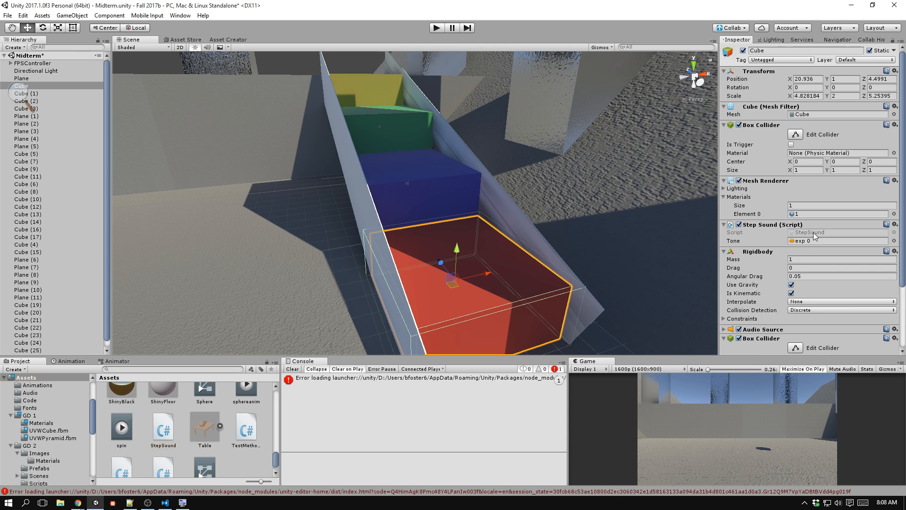
{"action": "scroll", "coordinate": [647, 241], "scroll_direction": "up", "scroll_amount": 3}
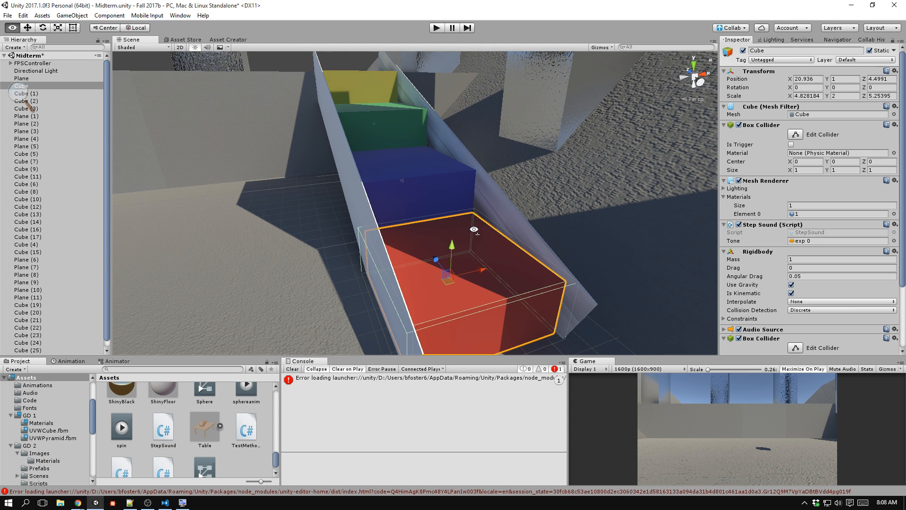
{"action": "left_click", "coordinate": [810, 232]}
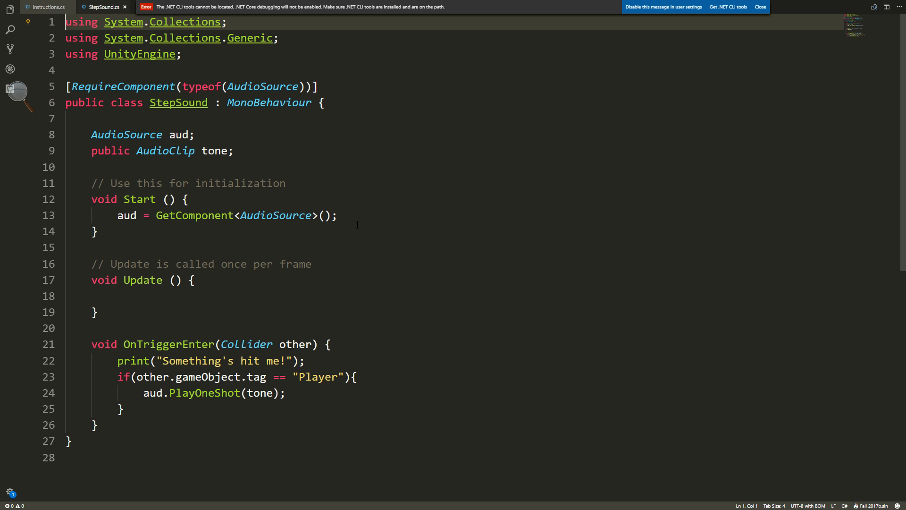
Review the AudioSource and AudioClip fields, the GetComponent call in Start, and the OnTriggerEnter method of StepSound.cs.
{"action": "left_click_drag", "start_coordinate": [194, 135], "coordinate": [92, 134]}
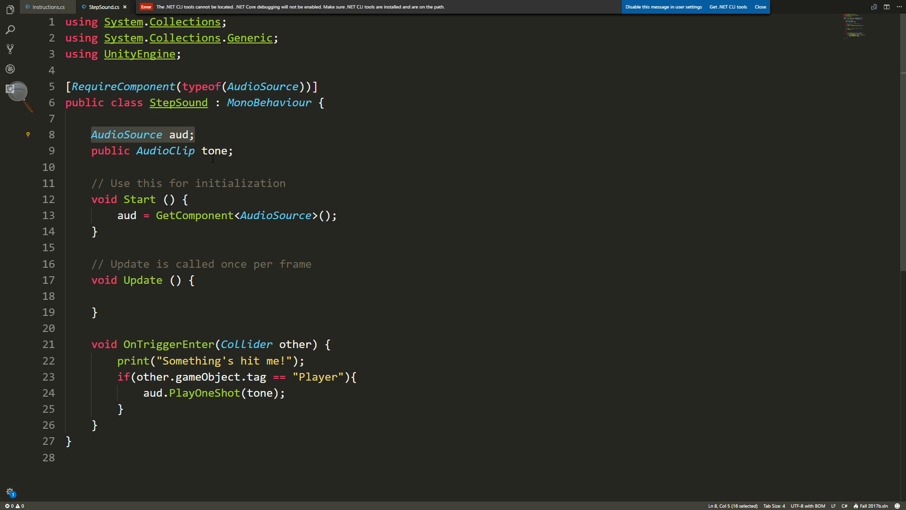
{"action": "left_click_drag", "start_coordinate": [242, 154], "coordinate": [92, 150]}
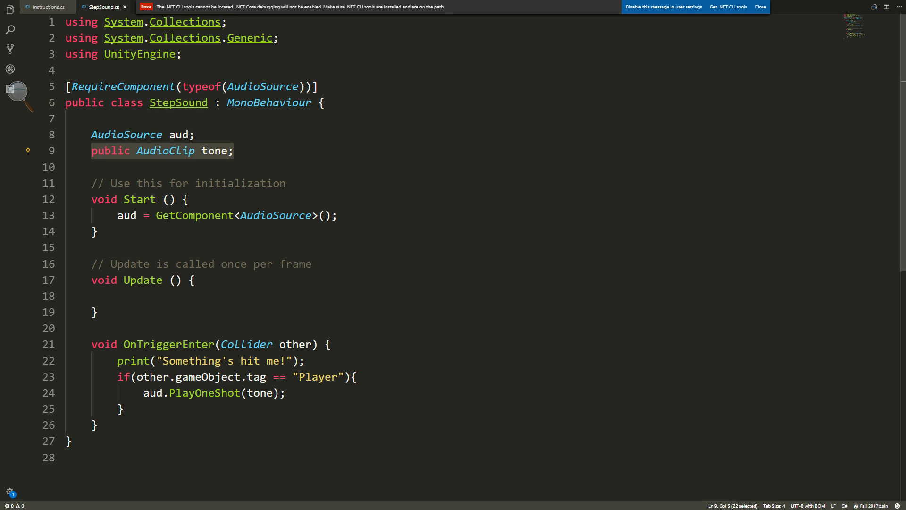
{"action": "left_click_drag", "start_coordinate": [118, 216], "coordinate": [352, 231]}
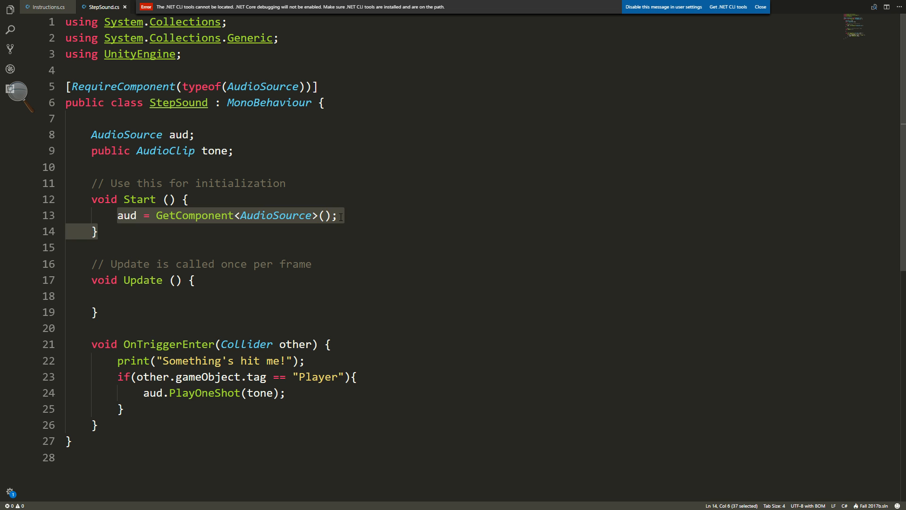
{"action": "left_click", "coordinate": [341, 218]}
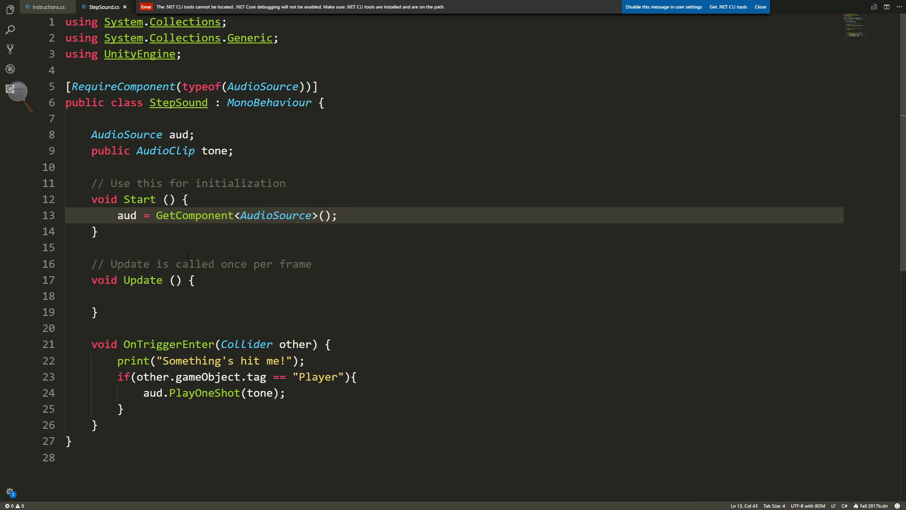
{"action": "scroll", "coordinate": [187, 255], "scroll_direction": "down", "scroll_amount": 3}
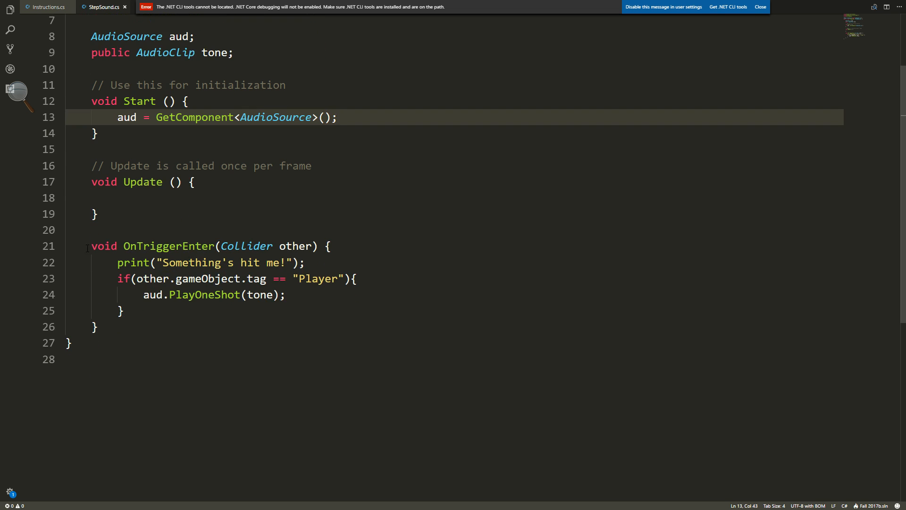
{"action": "left_click_drag", "start_coordinate": [87, 249], "coordinate": [332, 248]}
{"action": "left_click", "coordinate": [362, 251]}
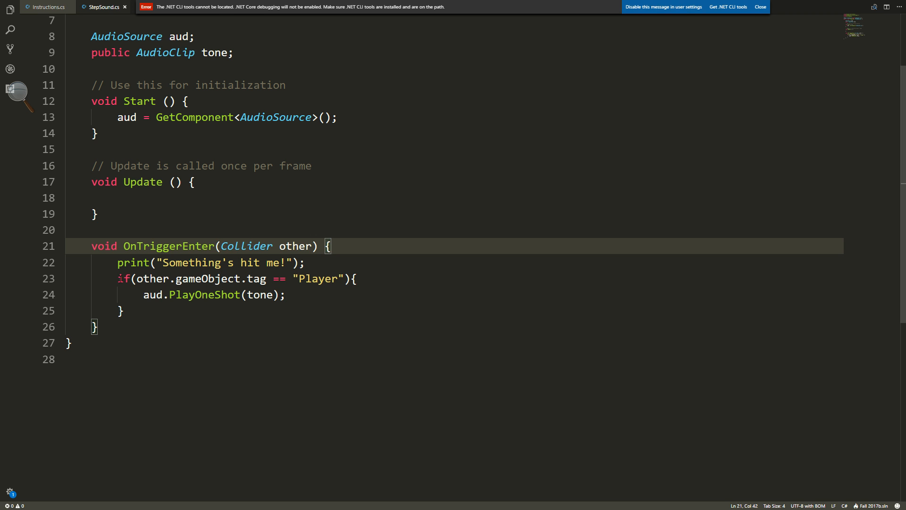
Review the "Player" tag check and the PlayOneShot(tone) call inside OnTriggerEnter of StepSound.cs.
{"action": "left_click_drag", "start_coordinate": [119, 279], "coordinate": [366, 279]}
{"action": "left_click", "coordinate": [340, 295]}
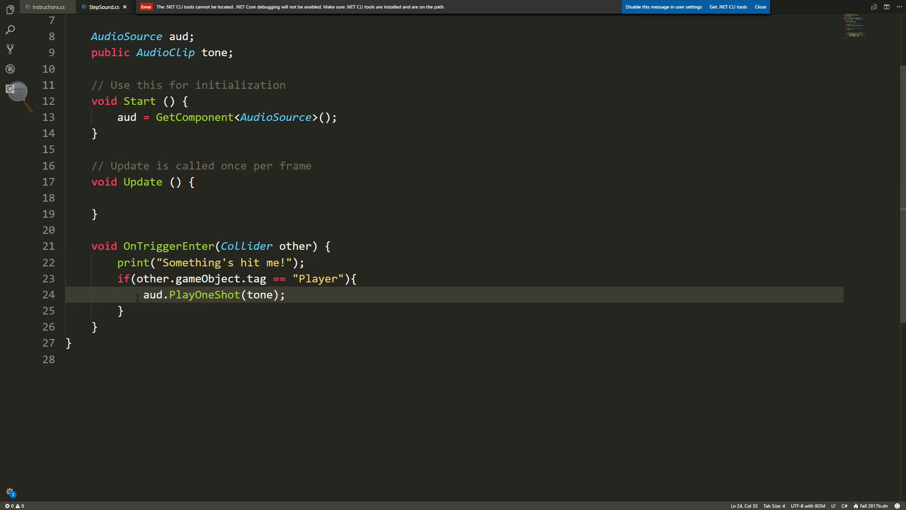
{"action": "left_click_drag", "start_coordinate": [137, 297], "coordinate": [286, 296]}
Return to Unity and examine the size of the red step's trigger Box Collider against the cube's shape.
{"action": "key", "text": "alt+Tab"}
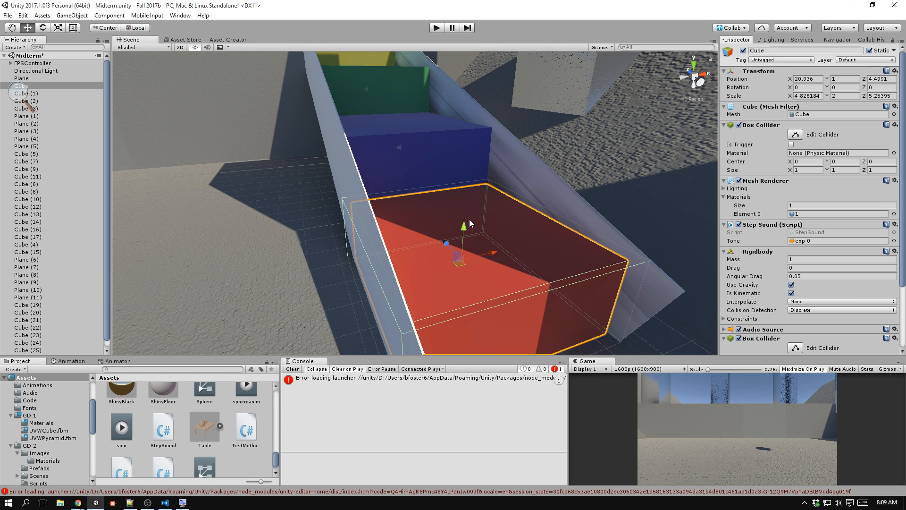
{"action": "scroll", "coordinate": [501, 245], "scroll_direction": "up", "scroll_amount": 3}
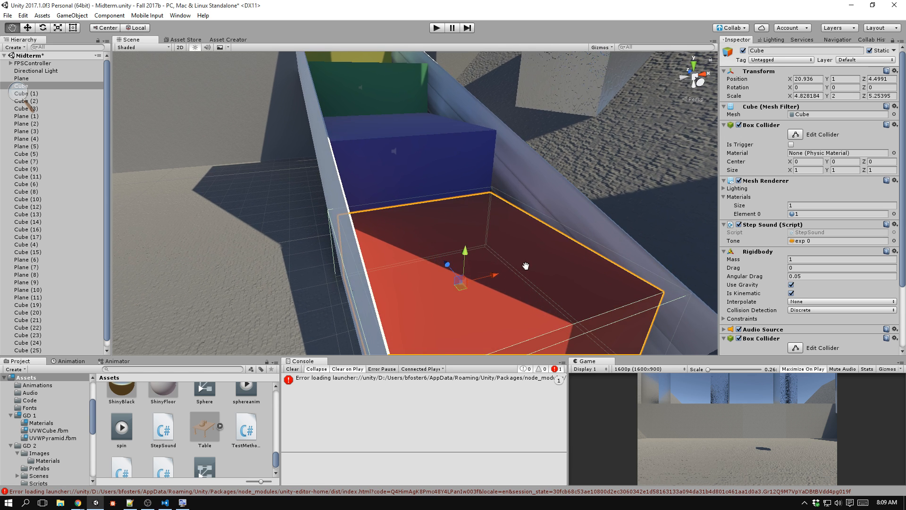
{"action": "left_click_drag", "start_coordinate": [524, 262], "coordinate": [425, 194], "text": "alt"}
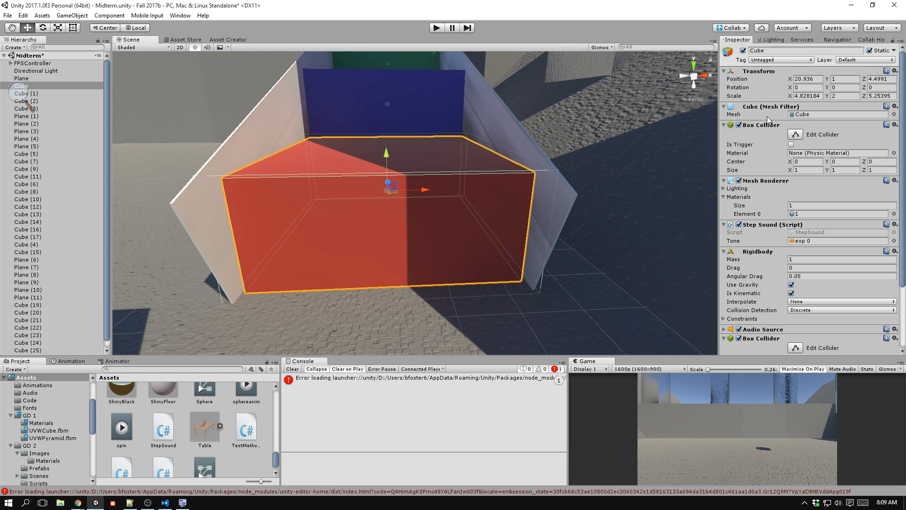
{"action": "scroll", "coordinate": [768, 180], "scroll_direction": "down", "scroll_amount": 3}
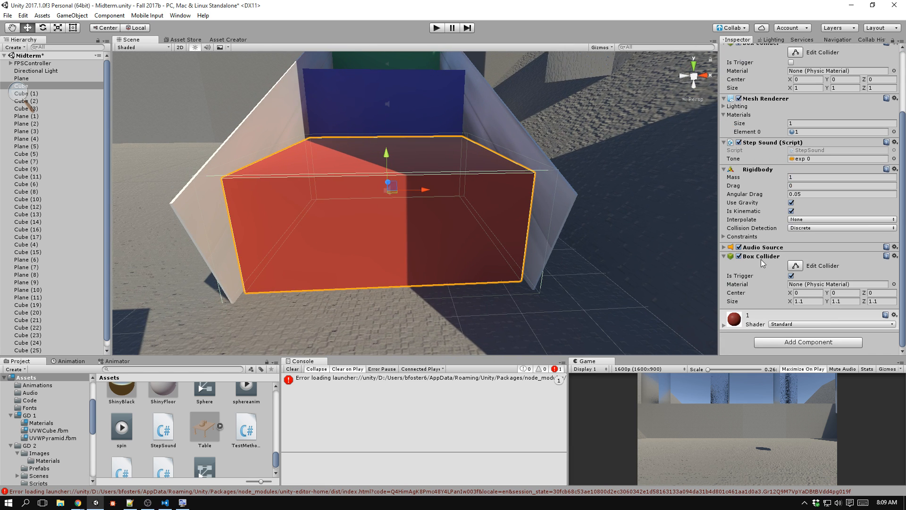
{"action": "left_click", "coordinate": [807, 301]}
{"action": "key", "text": "Tab"}
{"action": "key", "text": "Tab"}
{"action": "left_click_drag", "start_coordinate": [385, 223], "coordinate": [416, 162], "text": "alt"}
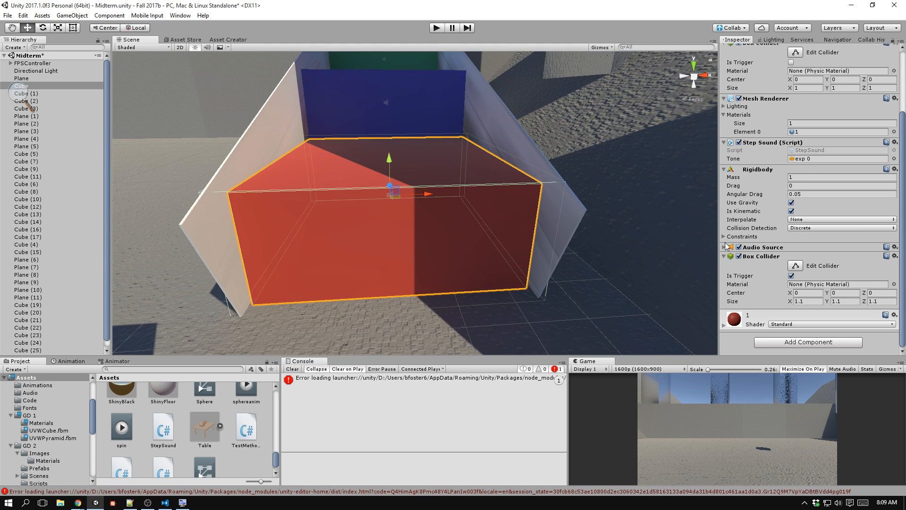
Set the red step's trigger Box Collider size to 1, 1, 1 and its center Y to 0.1.
{"action": "left_click", "coordinate": [810, 302]}
{"action": "type", "text": "1"}
{"action": "key", "text": "Tab"}
{"action": "type", "text": "1"}
{"action": "key", "text": "Tab"}
{"action": "type", "text": "1"}
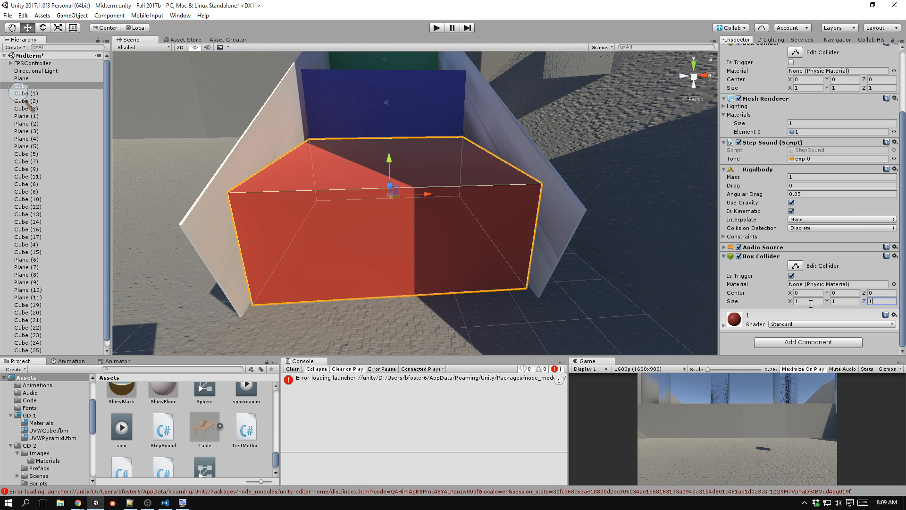
{"action": "key", "text": "Tab"}
{"action": "left_click", "coordinate": [844, 294]}
{"action": "type", "text": ".1"}
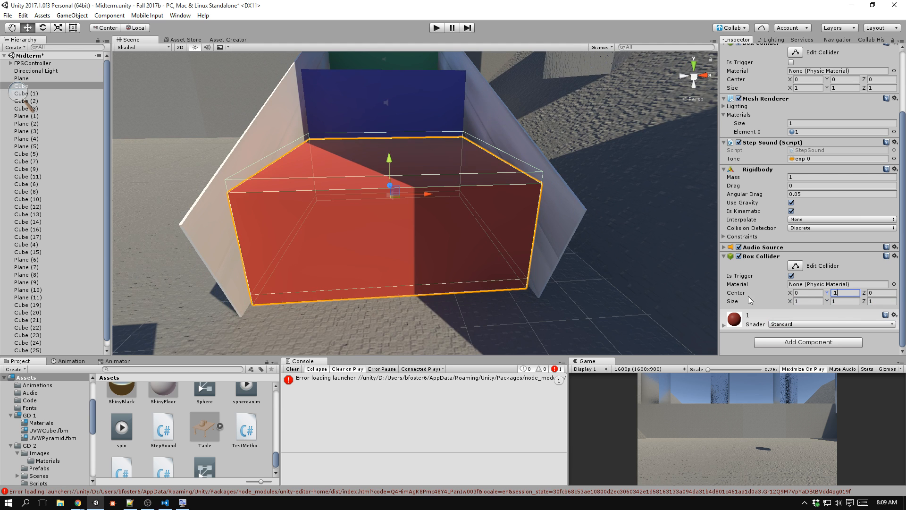
{"action": "middle_click_drag", "start_coordinate": [374, 227], "coordinate": [519, 251]}
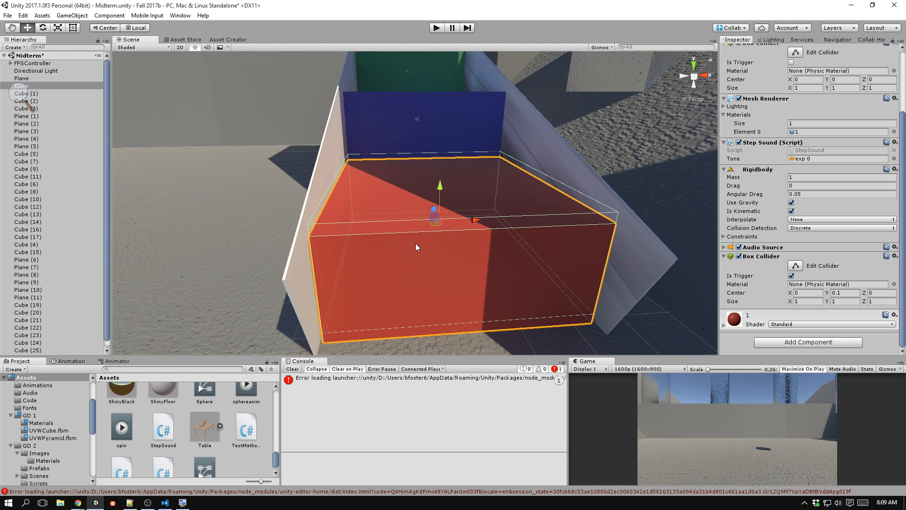
Select the green step cube and inspect its Step Sound script, Audio Source and trigger Box Collider settings.
{"action": "middle_click_drag", "start_coordinate": [420, 169], "coordinate": [401, 188]}
{"action": "left_click_drag", "start_coordinate": [427, 196], "coordinate": [474, 230], "text": "alt"}
{"action": "left_click", "coordinate": [411, 140]}
{"action": "middle_click_drag", "start_coordinate": [411, 140], "coordinate": [452, 219]}
{"action": "left_click", "coordinate": [435, 193]}
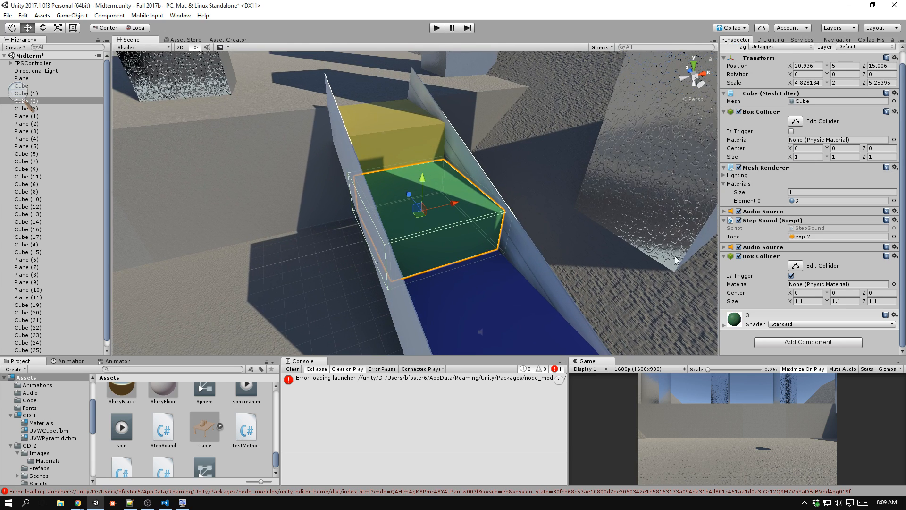
{"action": "scroll", "coordinate": [793, 286], "scroll_direction": "up", "scroll_amount": 1}
{"action": "scroll", "coordinate": [499, 234], "scroll_direction": "up", "scroll_amount": 3}
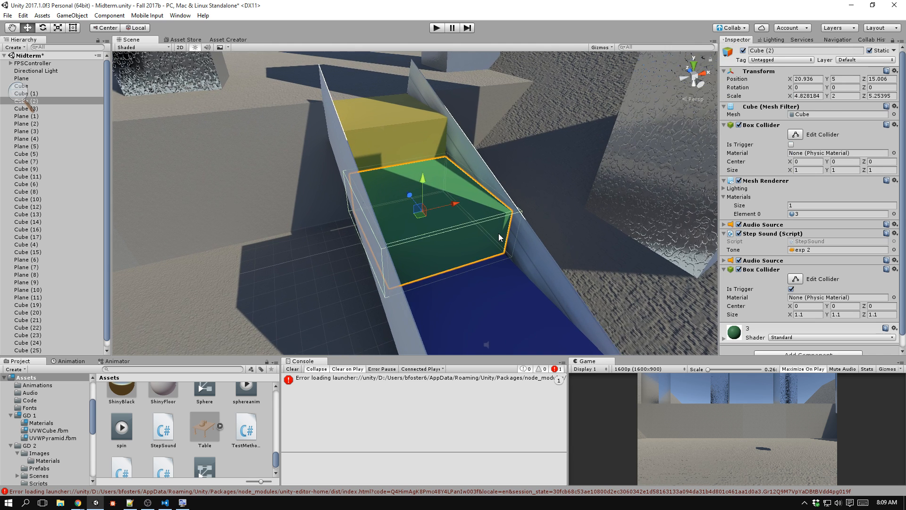
{"action": "scroll", "coordinate": [767, 171], "scroll_direction": "down", "scroll_amount": 1}
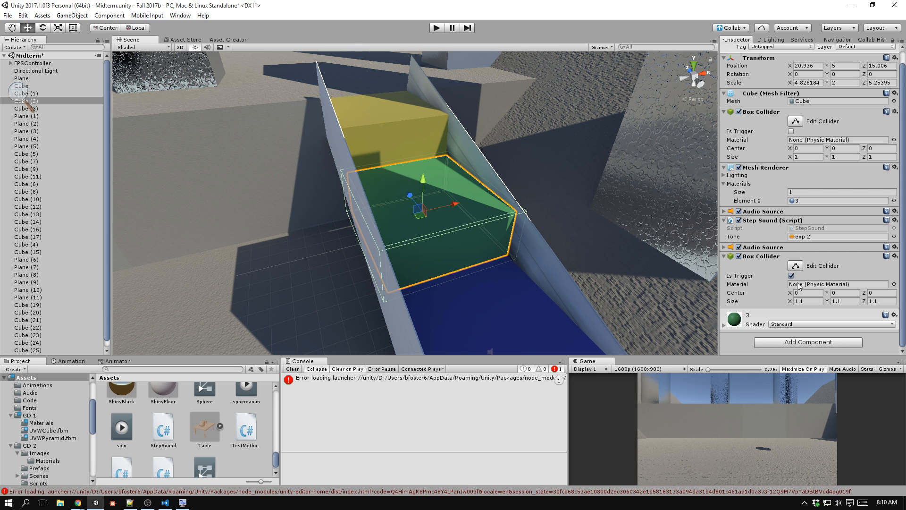
{"action": "left_click_drag", "start_coordinate": [507, 183], "coordinate": [471, 181], "text": "alt"}
{"action": "middle_click_drag", "start_coordinate": [500, 335], "coordinate": [461, 182]}
{"action": "scroll", "coordinate": [458, 200], "scroll_direction": "down", "scroll_amount": 3}
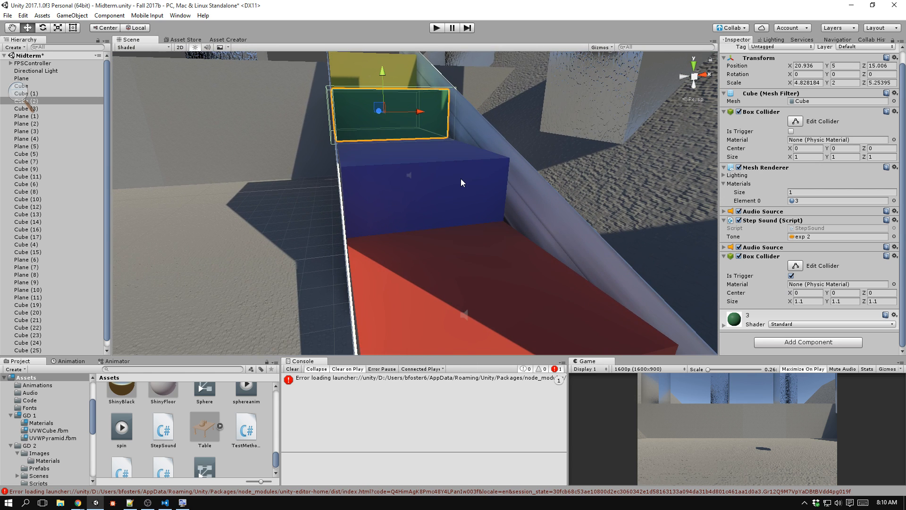
Switch to the Instructions script and read item 3 about the name list, the 50 spheres and the 'Sphere' tag.
{"action": "key", "text": "alt+Tab"}
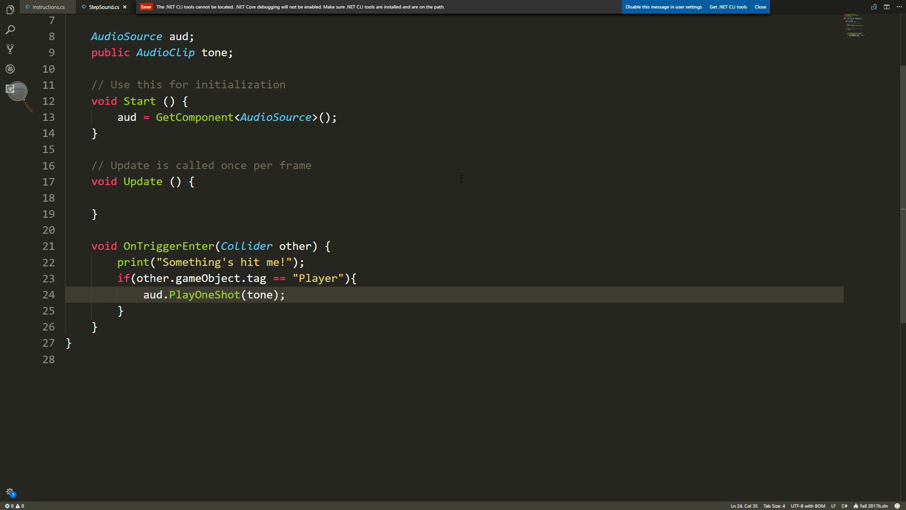
{"action": "key", "text": "alt+Tab"}
{"action": "key", "text": "ctrl+Tab"}
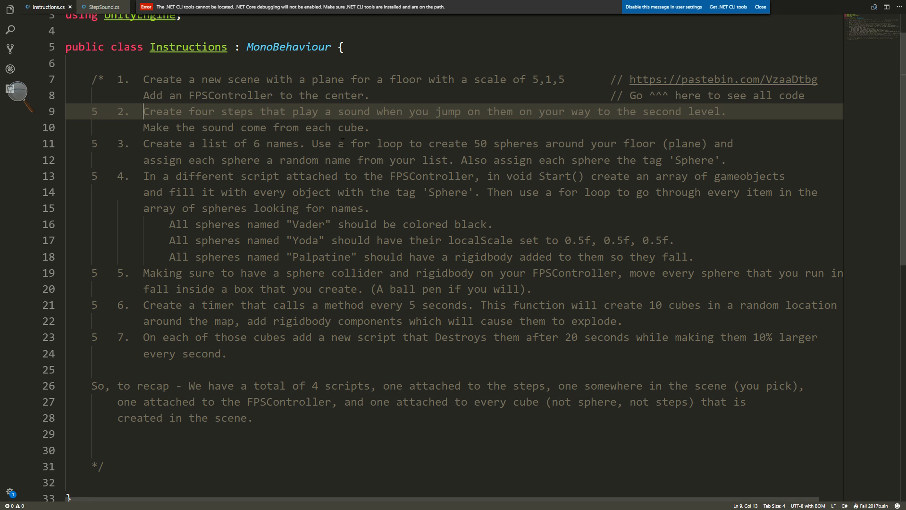
{"action": "left_click_drag", "start_coordinate": [143, 143], "coordinate": [734, 143]}
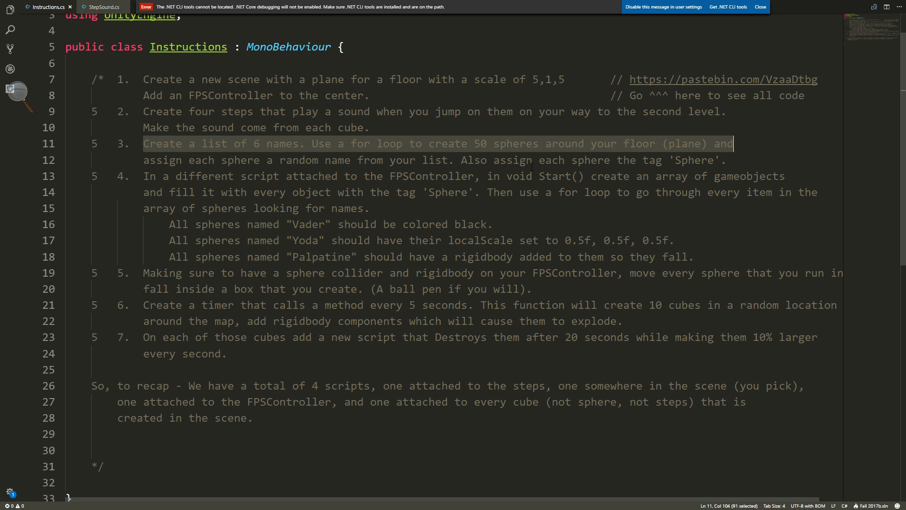
{"action": "left_click_drag", "start_coordinate": [465, 163], "coordinate": [729, 163]}
{"action": "left_click", "coordinate": [753, 166]}
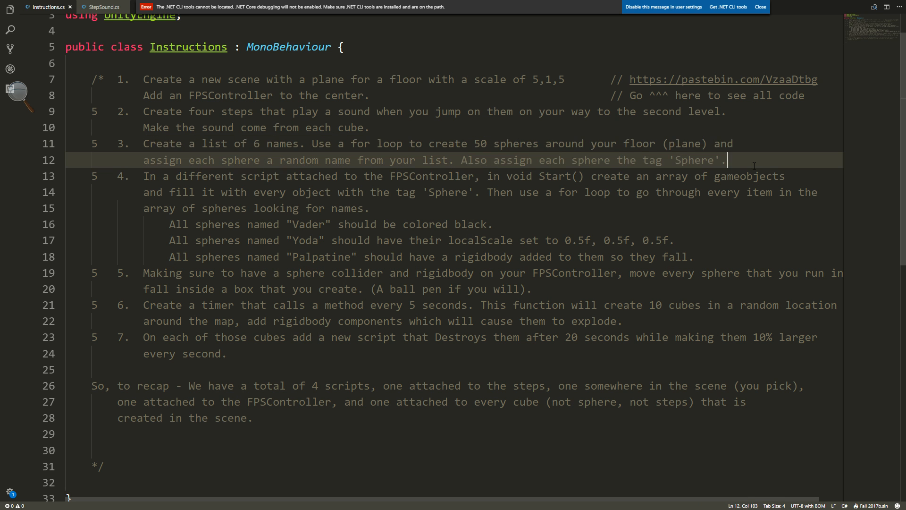
Return to Unity and select the floor plane in the scene.
{"action": "key", "text": "alt+Tab"}
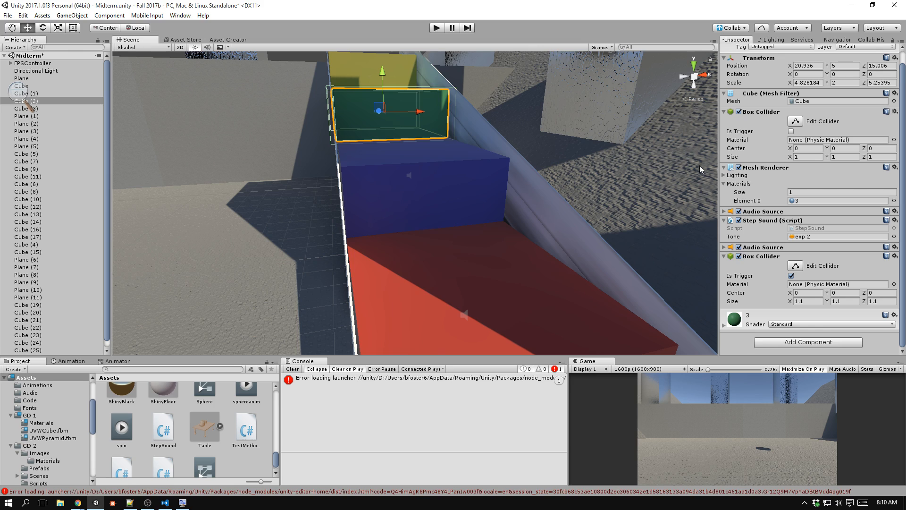
{"action": "scroll", "coordinate": [206, 200], "scroll_direction": "down", "scroll_amount": 8}
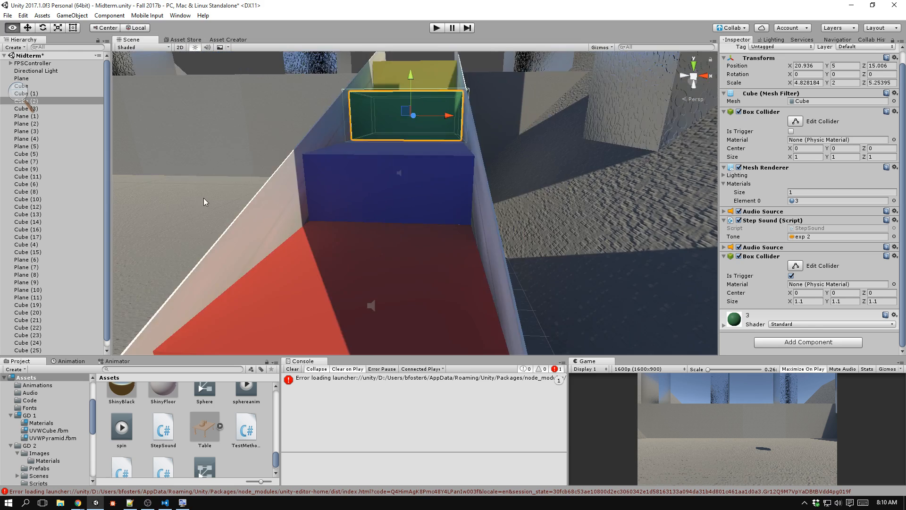
{"action": "middle_click_drag", "start_coordinate": [206, 200], "coordinate": [423, 283]}
{"action": "scroll", "coordinate": [451, 279], "scroll_direction": "down", "scroll_amount": 3}
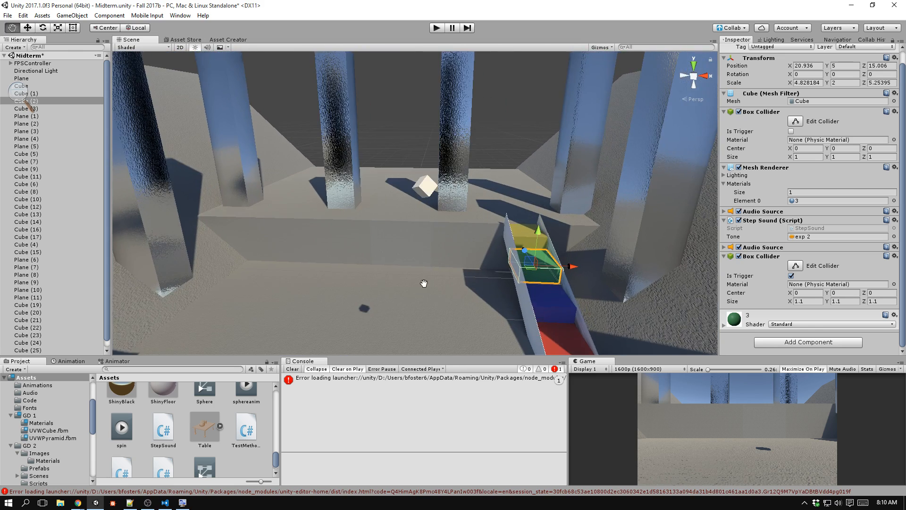
{"action": "left_click", "coordinate": [417, 188]}
{"action": "middle_click_drag", "start_coordinate": [400, 130], "coordinate": [411, 267]}
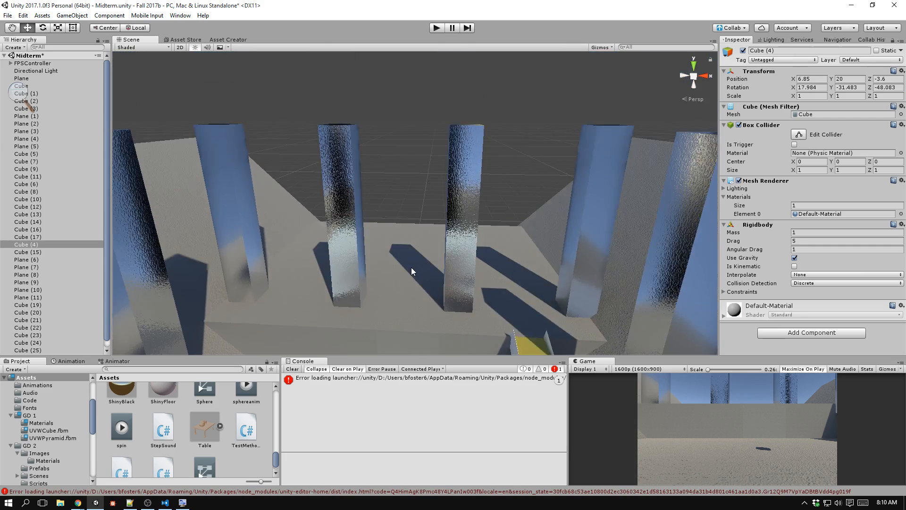
{"action": "scroll", "coordinate": [412, 267], "scroll_direction": "down", "scroll_amount": 4}
{"action": "left_click", "coordinate": [412, 267]}
{"action": "key", "text": "f"}
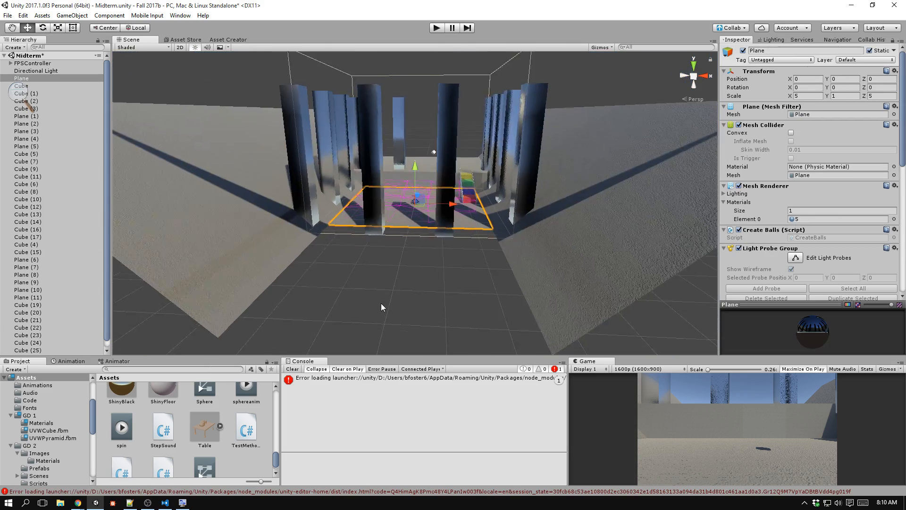
Open the CreateBalls script attached to the floor plane.
{"action": "scroll", "coordinate": [397, 231], "scroll_direction": "up", "scroll_amount": 5}
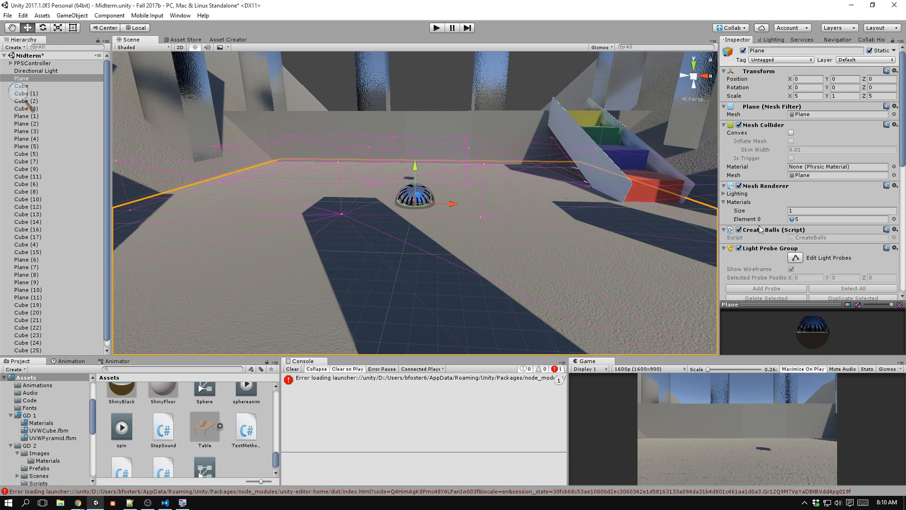
{"action": "scroll", "coordinate": [766, 224], "scroll_direction": "down", "scroll_amount": 5}
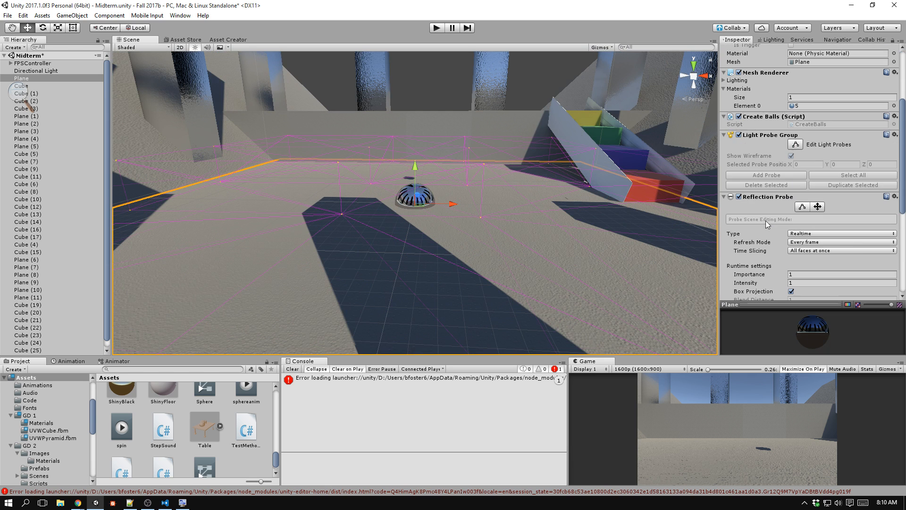
{"action": "left_click", "coordinate": [806, 124]}
{"action": "double_click", "coordinate": [805, 124]}
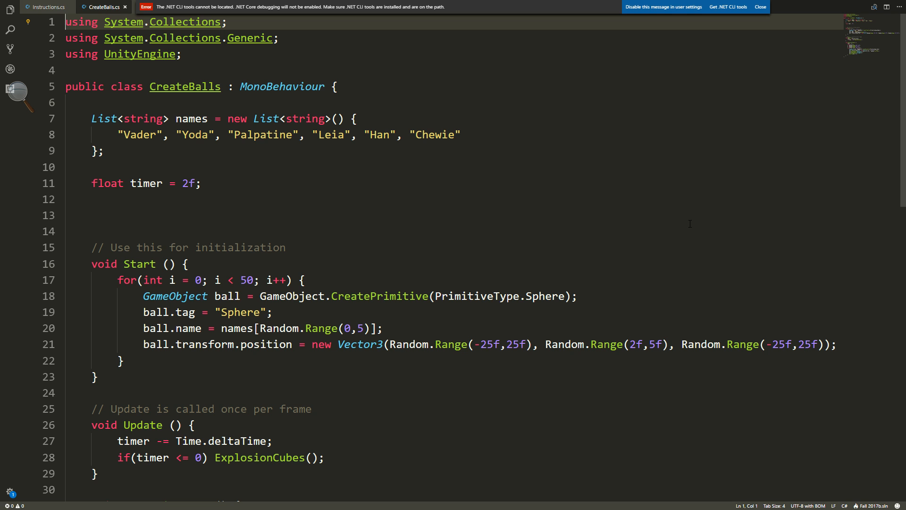
Review the declaration of the names string list and its entries in CreateBalls.cs.
{"action": "left_click_drag", "start_coordinate": [107, 151], "coordinate": [86, 123]}
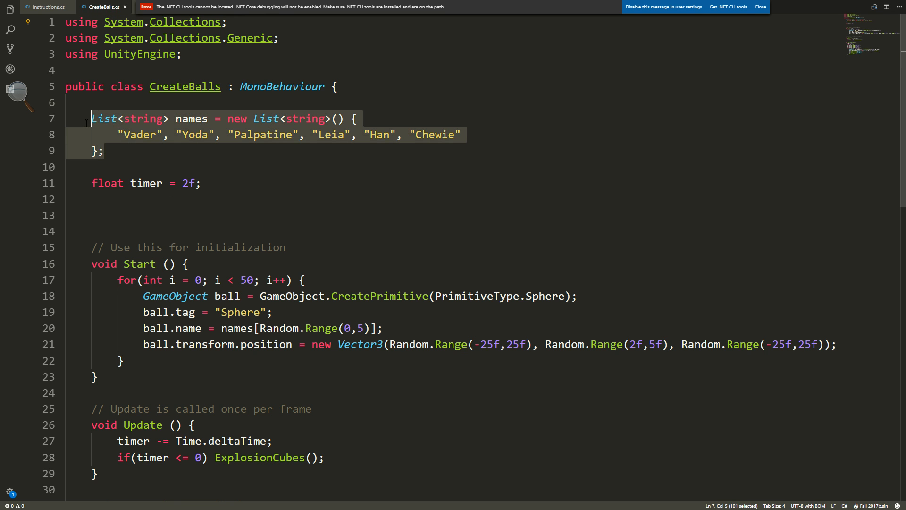
{"action": "left_click", "coordinate": [122, 152]}
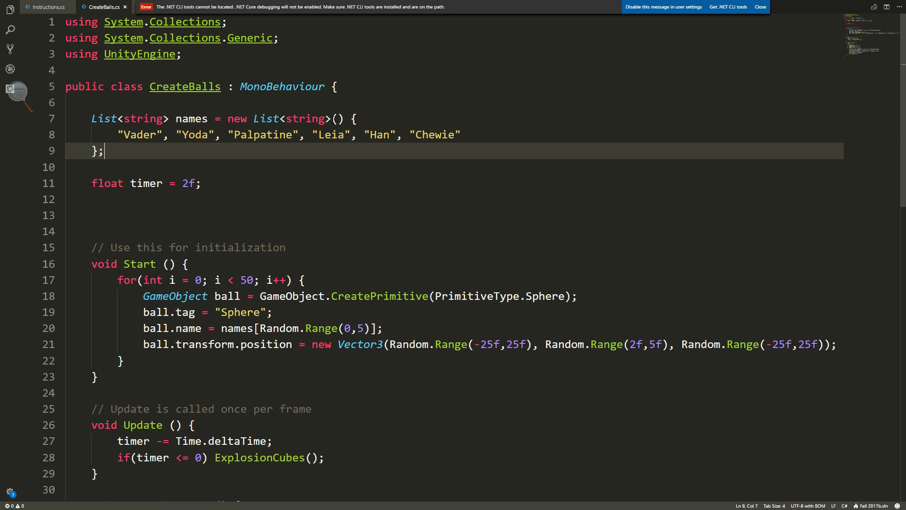
{"action": "left_click_drag", "start_coordinate": [390, 145], "coordinate": [357, 134]}
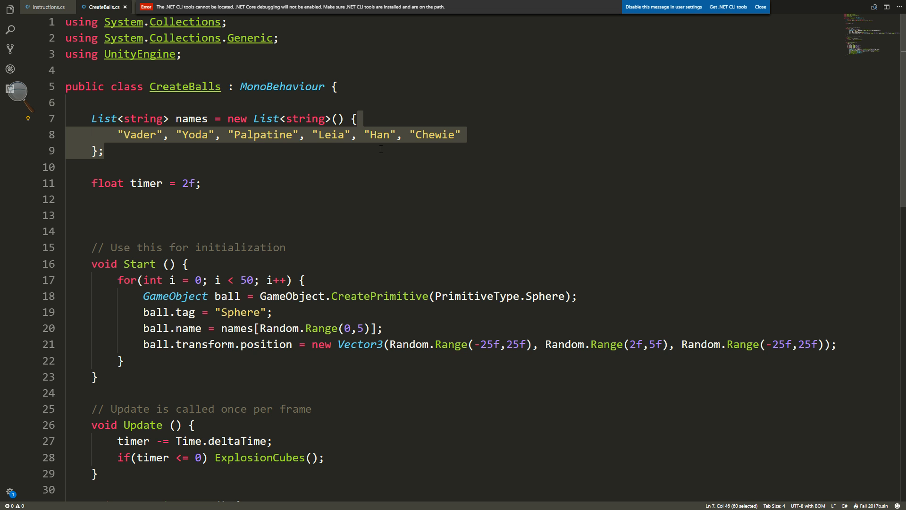
{"action": "left_click_drag", "start_coordinate": [380, 150], "coordinate": [345, 119]}
{"action": "left_click", "coordinate": [349, 157]}
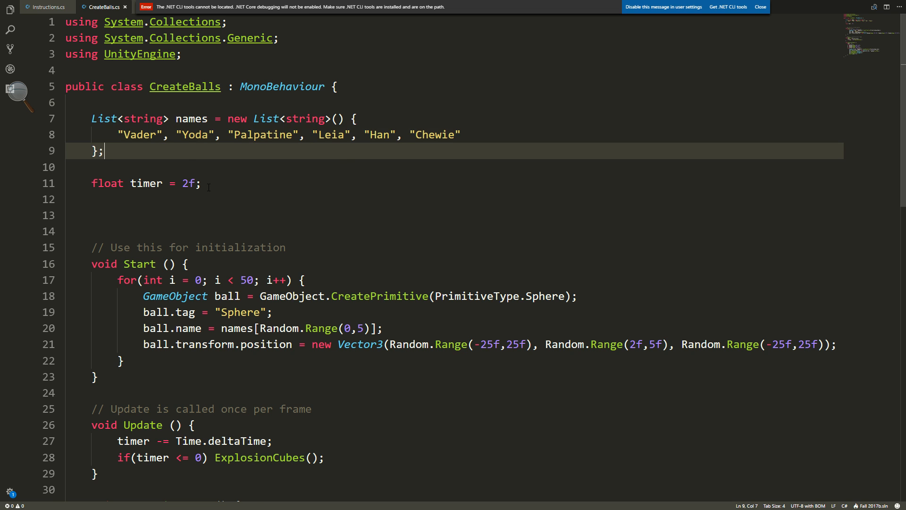
Review the for loop in Start that creates, tags, names and positions the 50 spheres.
{"action": "scroll", "coordinate": [208, 187], "scroll_direction": "down", "scroll_amount": 3}
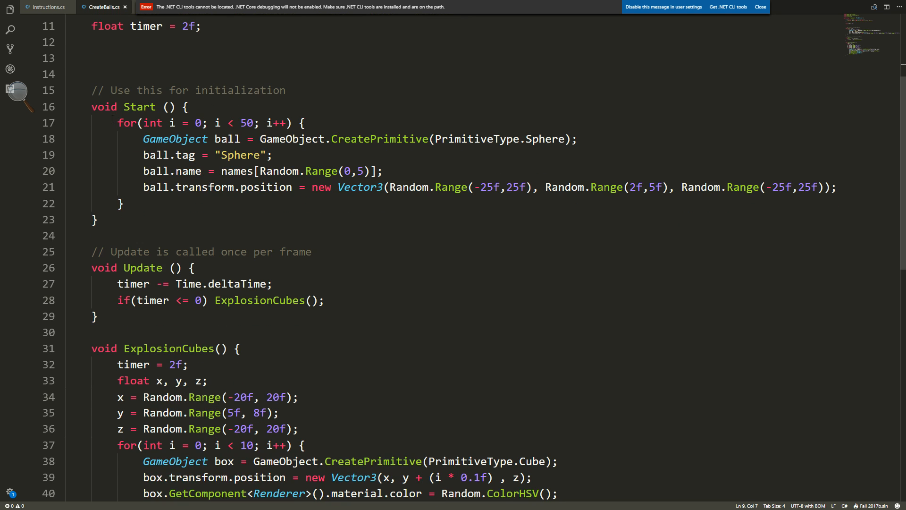
{"action": "left_click_drag", "start_coordinate": [118, 123], "coordinate": [348, 123]}
{"action": "left_click", "coordinate": [347, 124]}
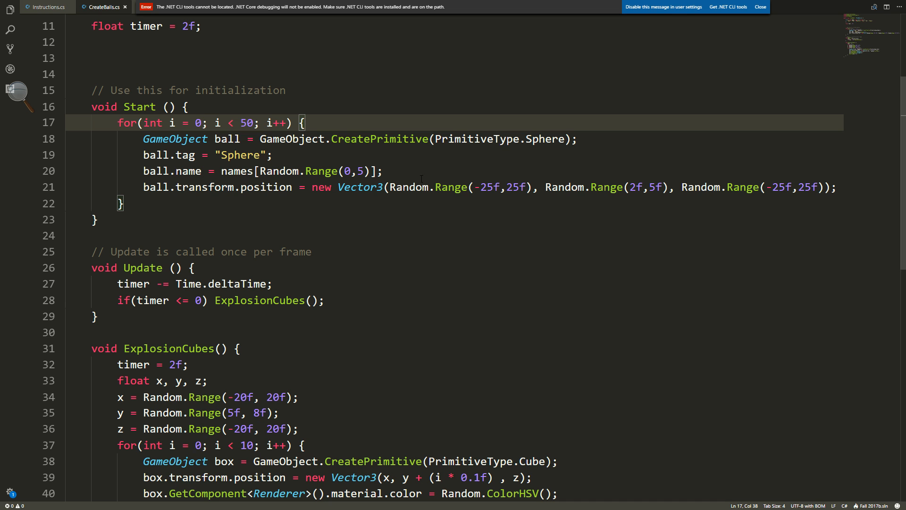
Add the statement names[2] = "Palpatine"; below the for loop in the Start method of CreateBalls.cs.
{"action": "left_click", "coordinate": [842, 188]}
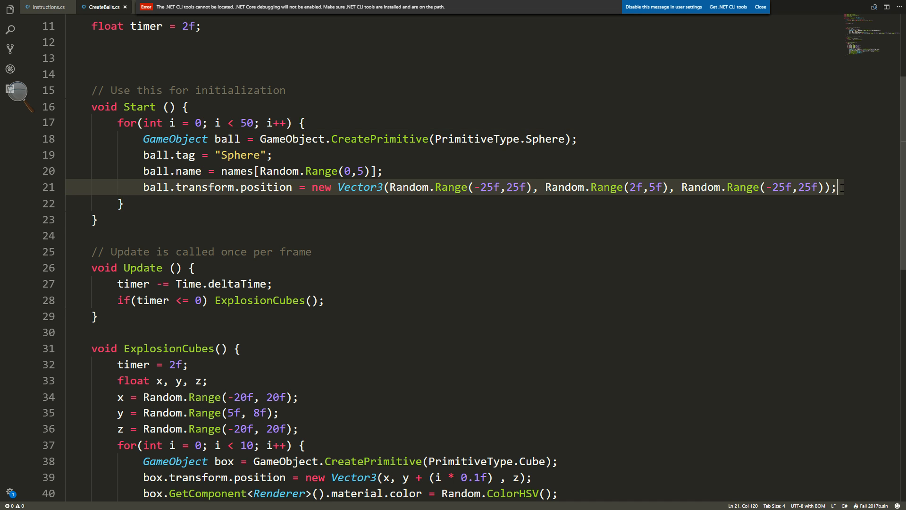
{"action": "key", "text": "Down"}
{"action": "key", "text": "Return"}
{"action": "key", "text": "Return"}
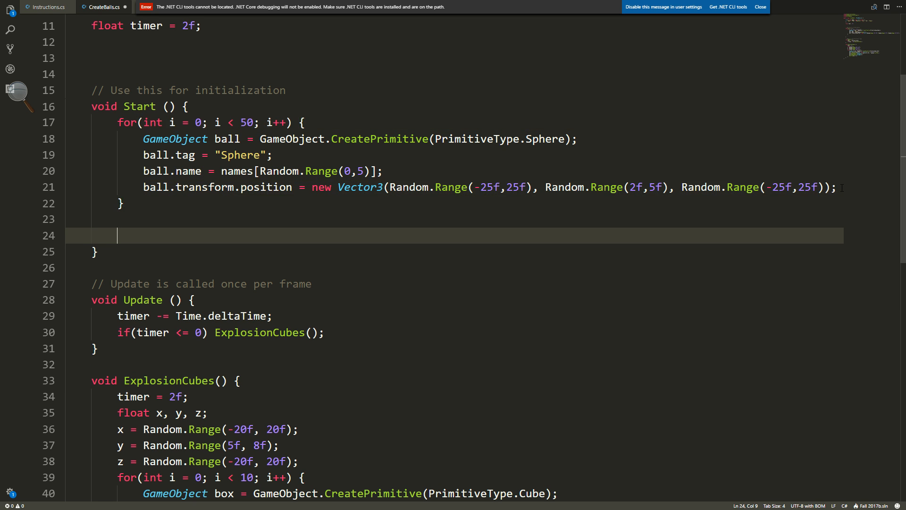
{"action": "type", "text": "names["}
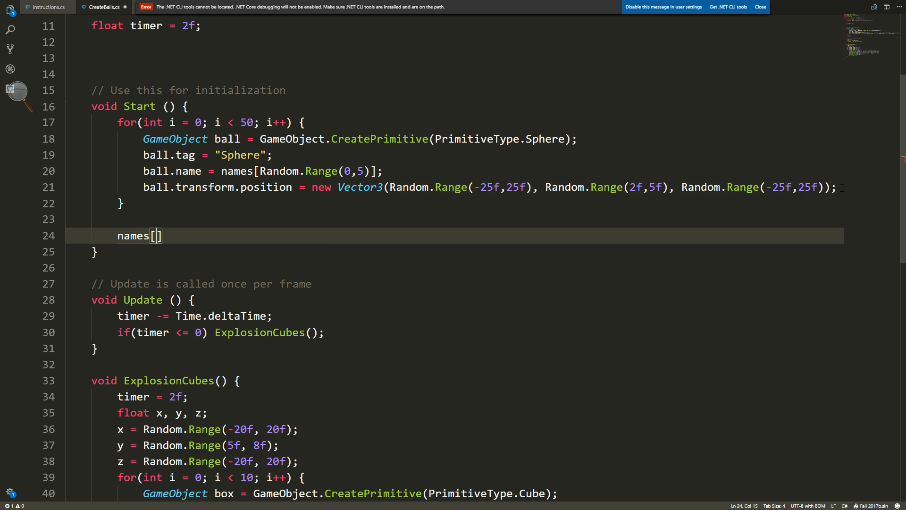
{"action": "type", "text": "2] = \""}
{"action": "scroll", "coordinate": [196, 217], "scroll_direction": "up", "scroll_amount": 2}
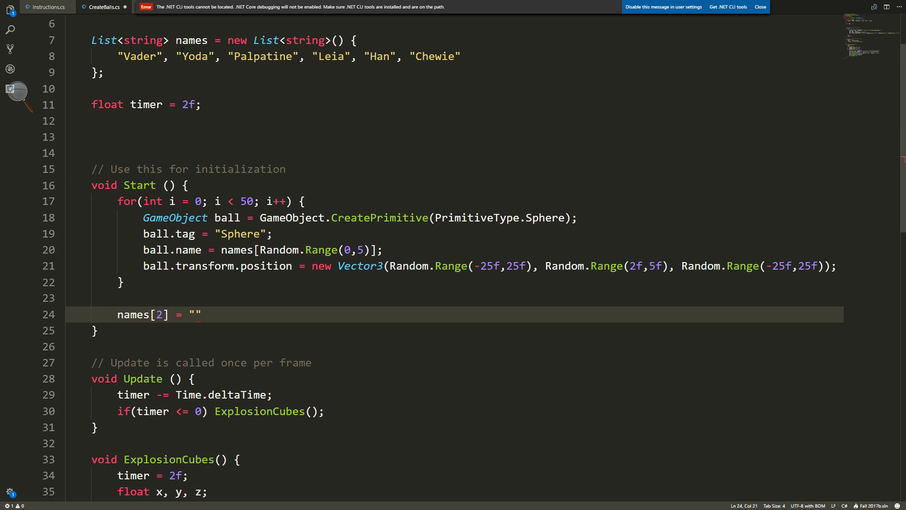
{"action": "type", "text": "Palpatine"}
Delete the names[2] assignment below the for loop in Start, keeping the loop's closing brace.
{"action": "double_click", "coordinate": [159, 314]}
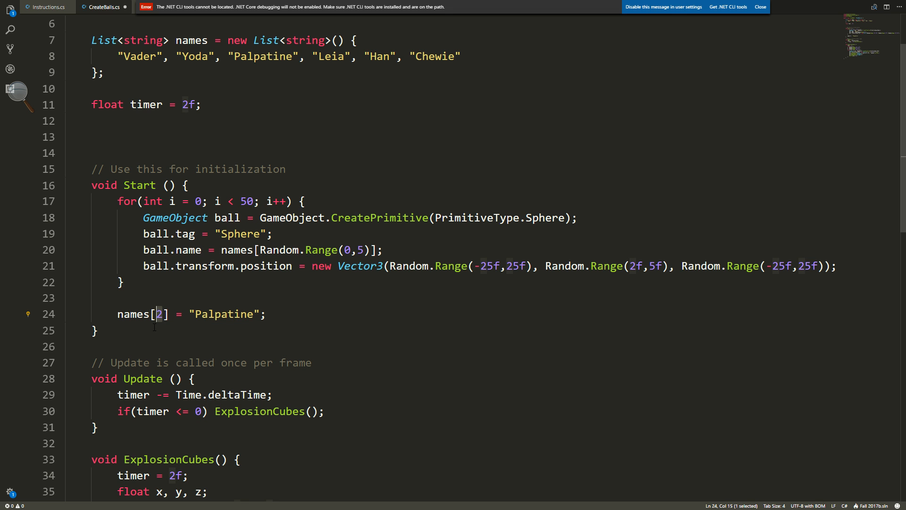
{"action": "left_click_drag", "start_coordinate": [144, 249], "coordinate": [260, 249]}
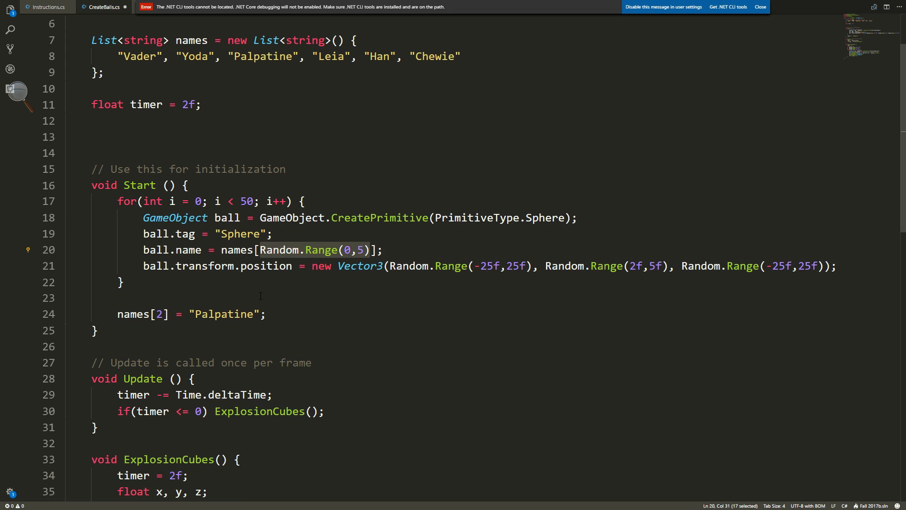
{"action": "left_click_drag", "start_coordinate": [266, 314], "coordinate": [64, 314]}
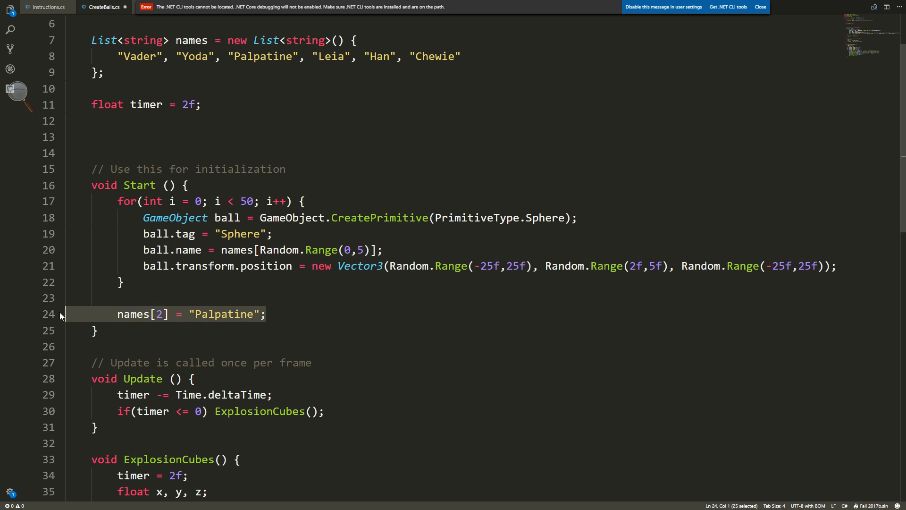
{"action": "key", "text": "BackSpace"}
{"action": "key", "text": "BackSpace"}
{"action": "key", "text": "BackSpace"}
{"action": "key", "text": "BackSpace"}
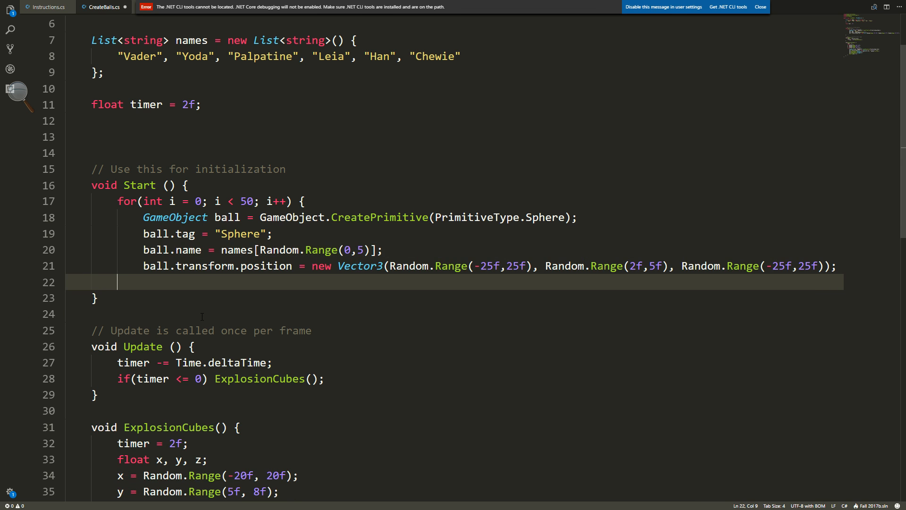
{"action": "key", "text": "ctrl+z"}
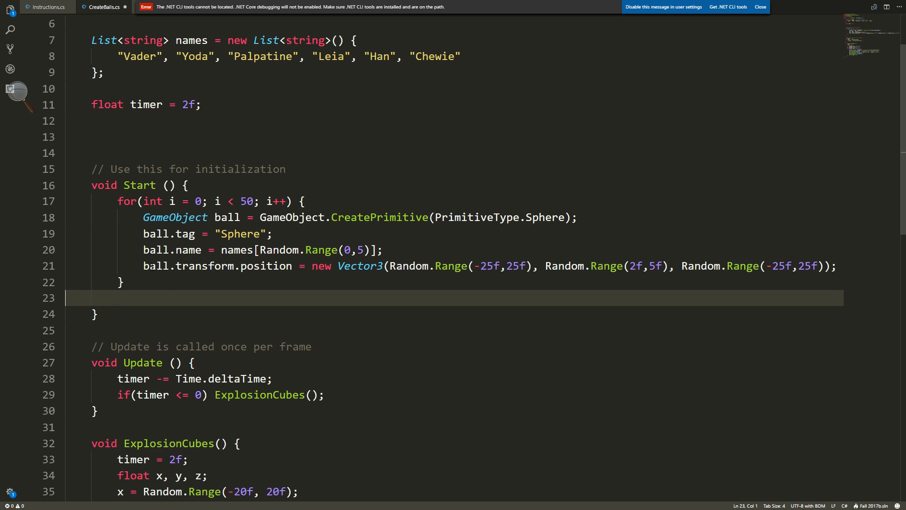
Switch to Unity, play the Midterm scene to examine the spheres around the floor, and stop it.
{"action": "left_click", "coordinate": [279, 266]}
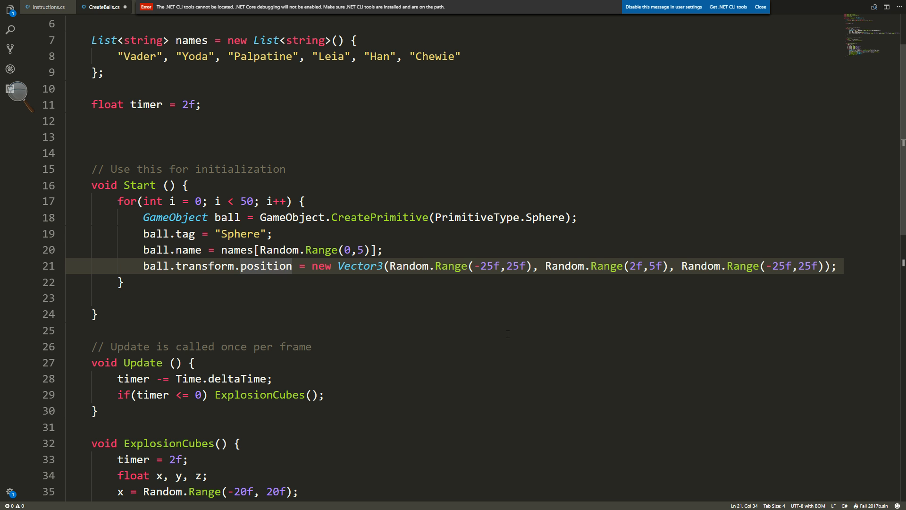
{"action": "key", "text": "alt+Tab"}
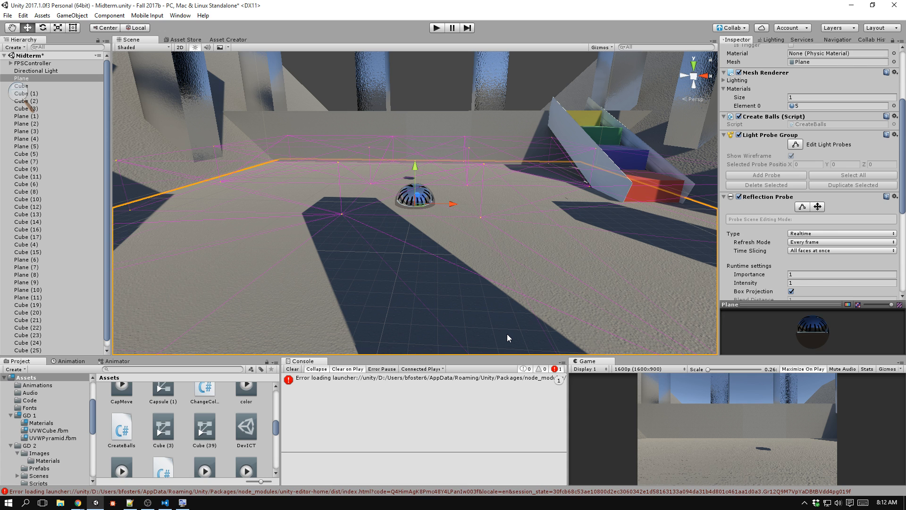
{"action": "key", "text": "ctrl+p"}
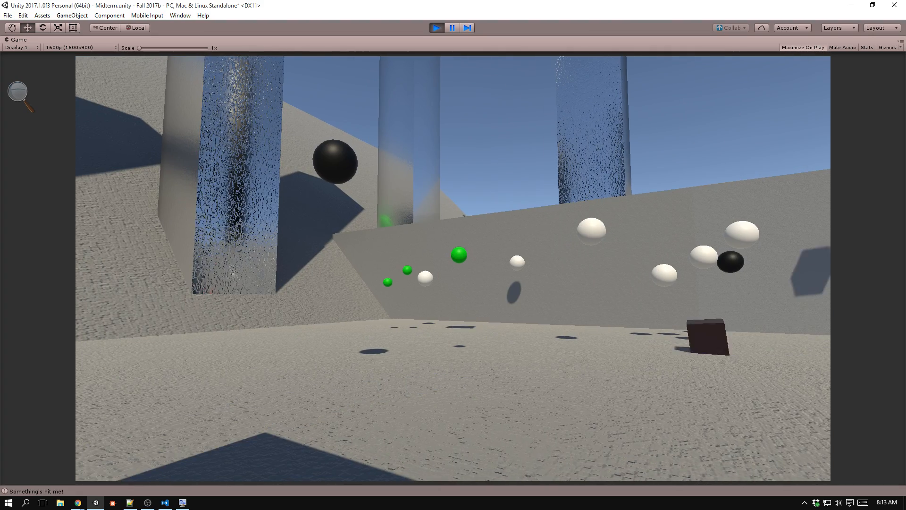
{"action": "key", "text": "ctrl+p"}
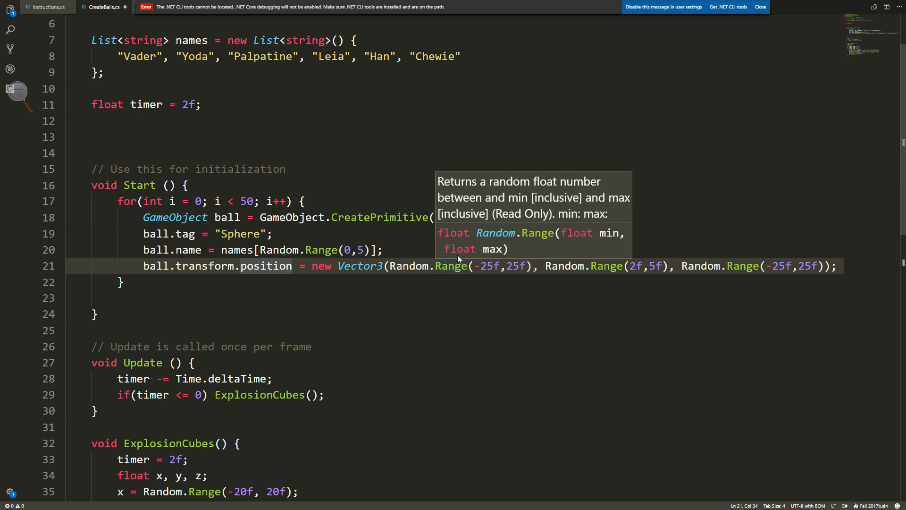
{"action": "key", "text": "alt+Tab"}
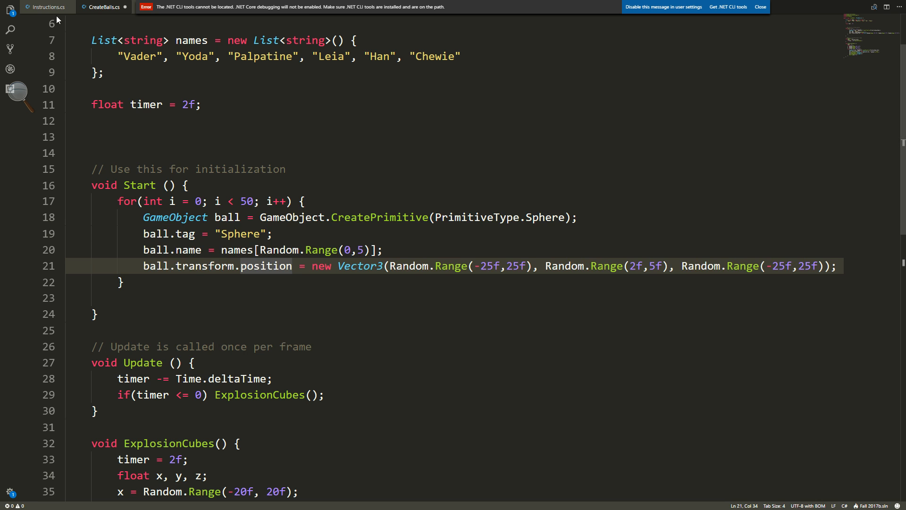
Check Instructions.cs and review the List<string> type in the names declaration of CreateBalls.cs.
{"action": "left_click", "coordinate": [49, 10]}
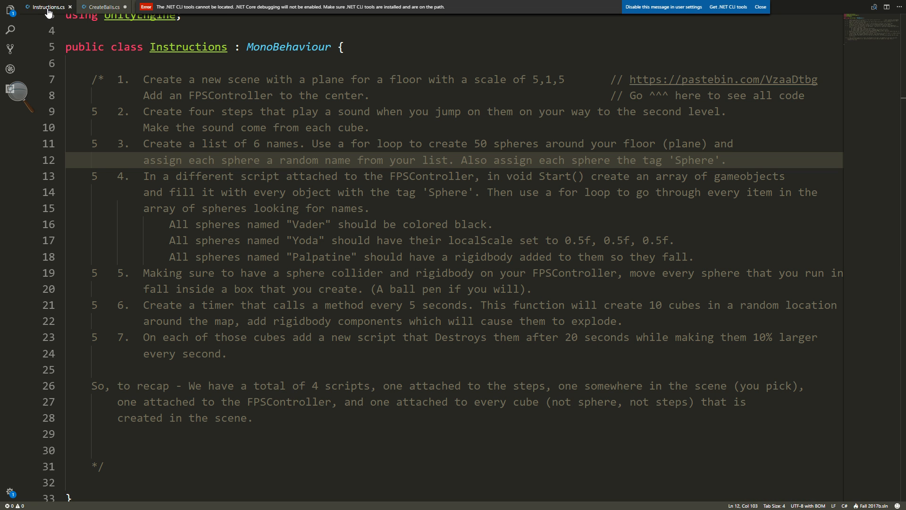
{"action": "left_click", "coordinate": [109, 7]}
{"action": "scroll", "coordinate": [135, 109], "scroll_direction": "up", "scroll_amount": 1}
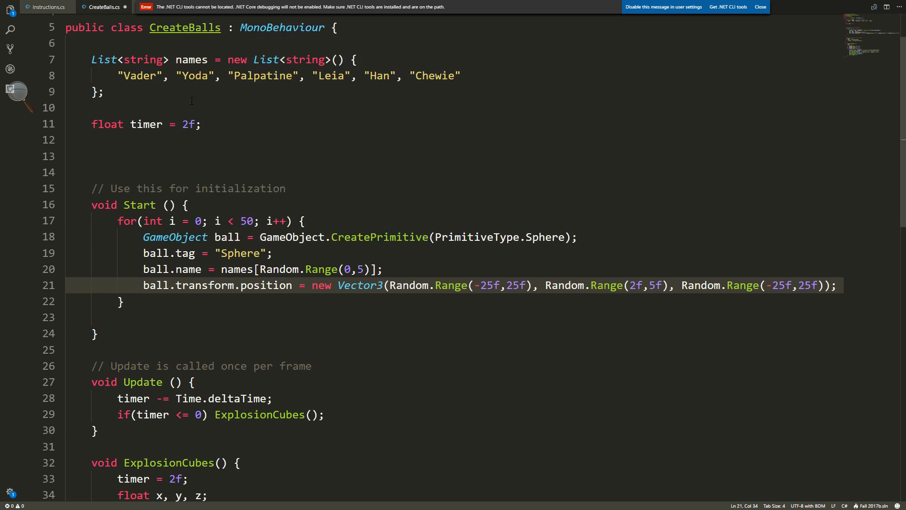
{"action": "left_click_drag", "start_coordinate": [91, 79], "coordinate": [117, 79]}
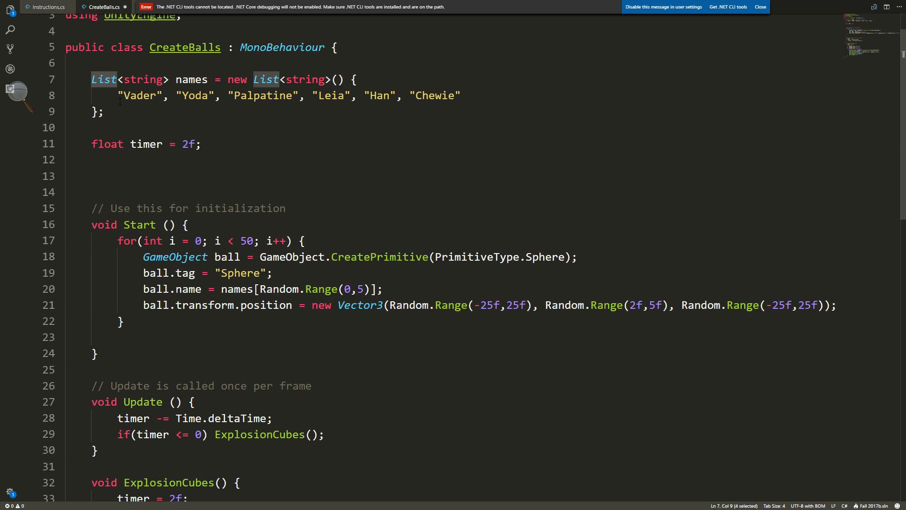
{"action": "left_click_drag", "start_coordinate": [177, 80], "coordinate": [208, 80]}
{"action": "left_click_drag", "start_coordinate": [92, 79], "coordinate": [124, 80]}
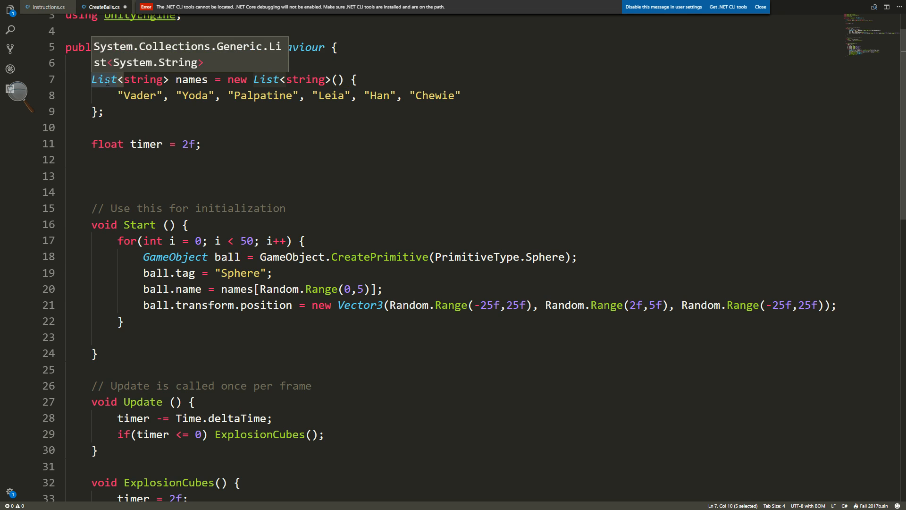
Try a lowercase l in the List type of the names declaration, and restore the capital L.
{"action": "left_click", "coordinate": [105, 80]}
{"action": "key", "text": "Left"}
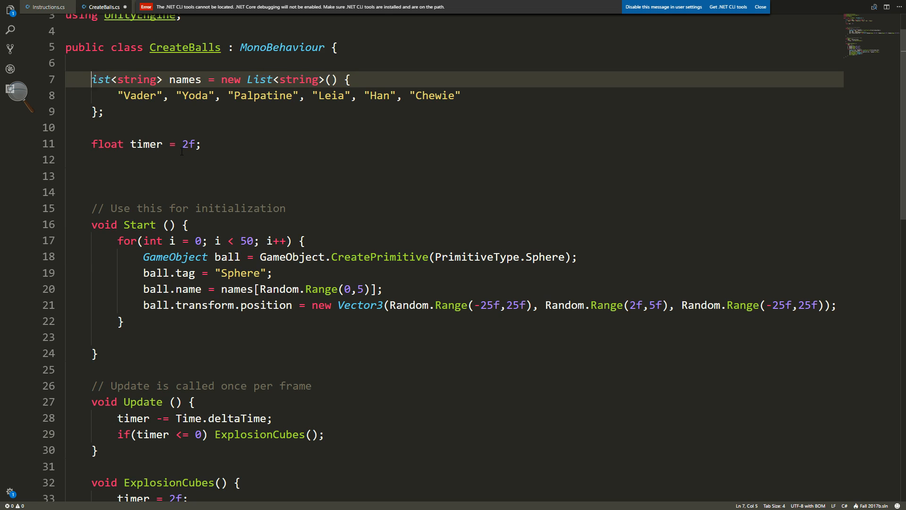
{"action": "key", "text": "BackSpace"}
{"action": "type", "text": "L"}
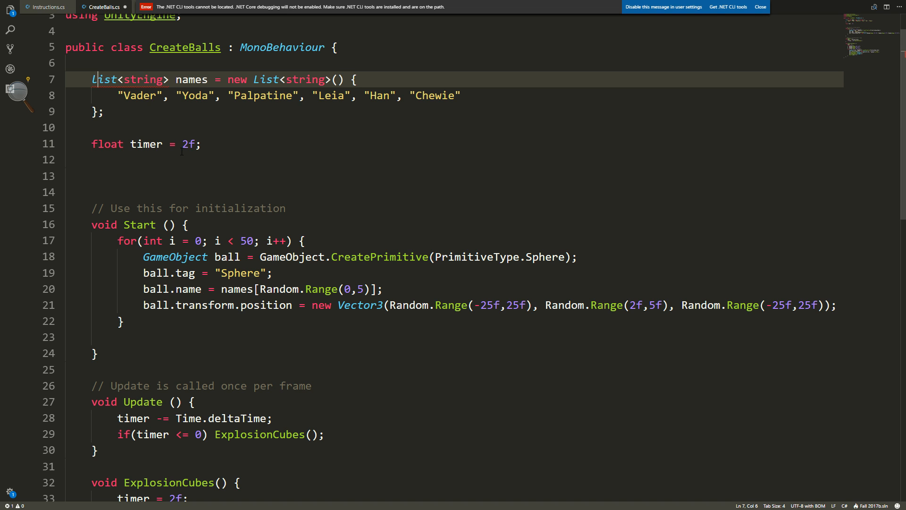
{"action": "key", "text": "BackSpace"}
{"action": "type", "text": "L"}
{"action": "left_click", "coordinate": [185, 198]}
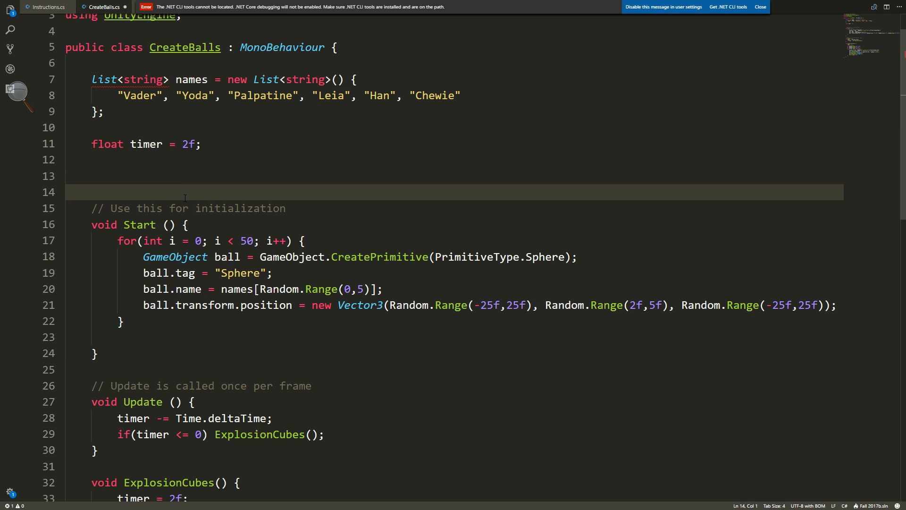
{"action": "left_click", "coordinate": [91, 79]}
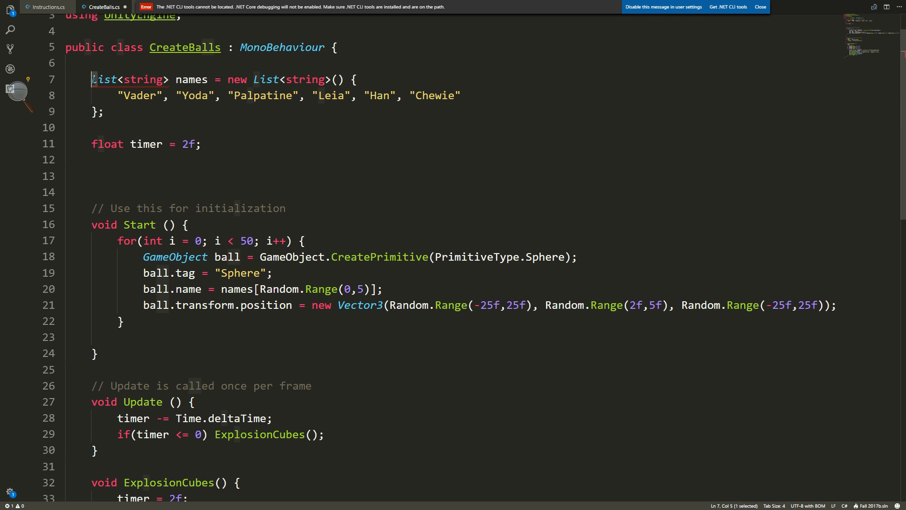
{"action": "left_click", "coordinate": [122, 160]}
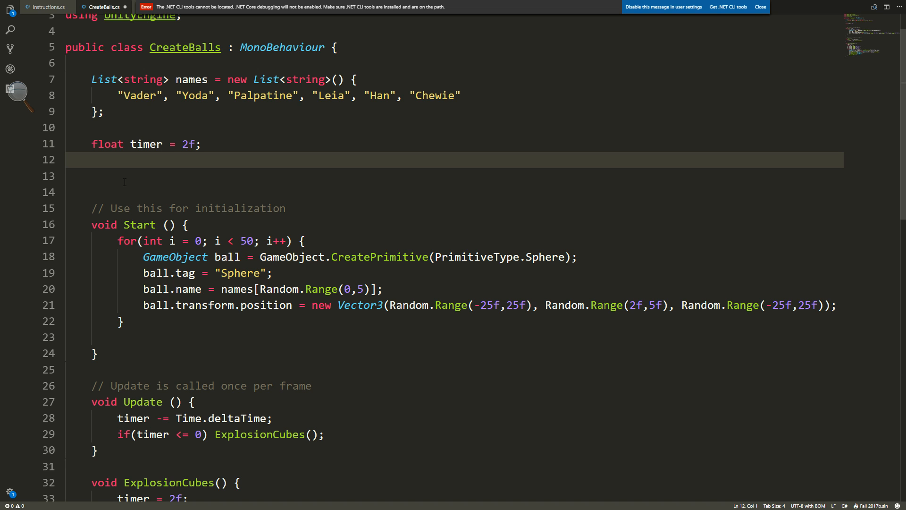
Save the CreateBalls.cs script.
{"action": "key", "text": "ctrl+s"}
{"action": "key", "text": "alt+Tab"}
{"action": "key", "text": "alt+Tab"}
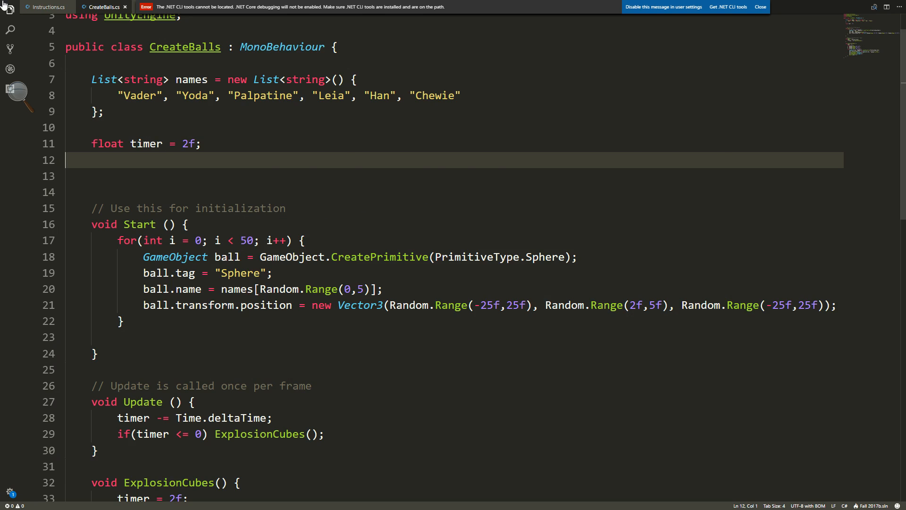
Open Instructions.cs, dismiss the .NET CLI tools message, and review instruction 3 about the 50 randomly named spheres.
{"action": "left_click", "coordinate": [47, 7]}
{"action": "left_click", "coordinate": [760, 7]}
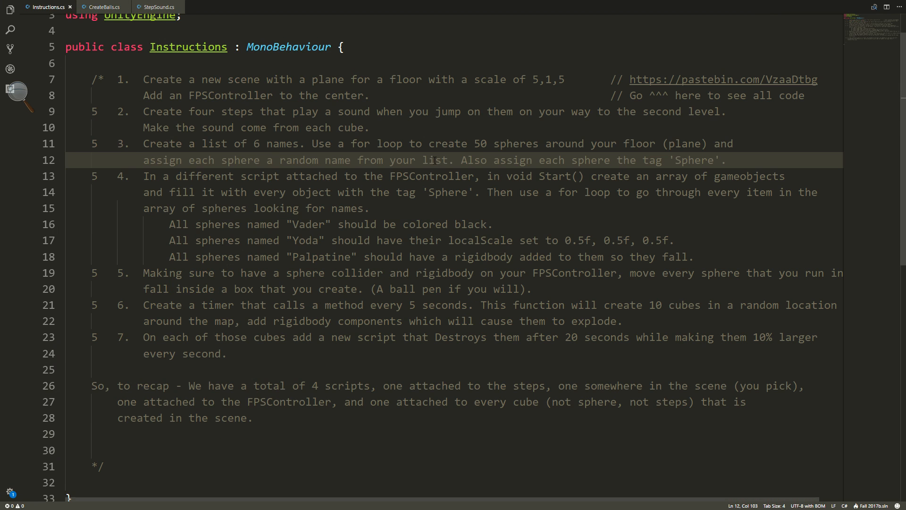
{"action": "left_click_drag", "start_coordinate": [200, 144], "coordinate": [466, 160]}
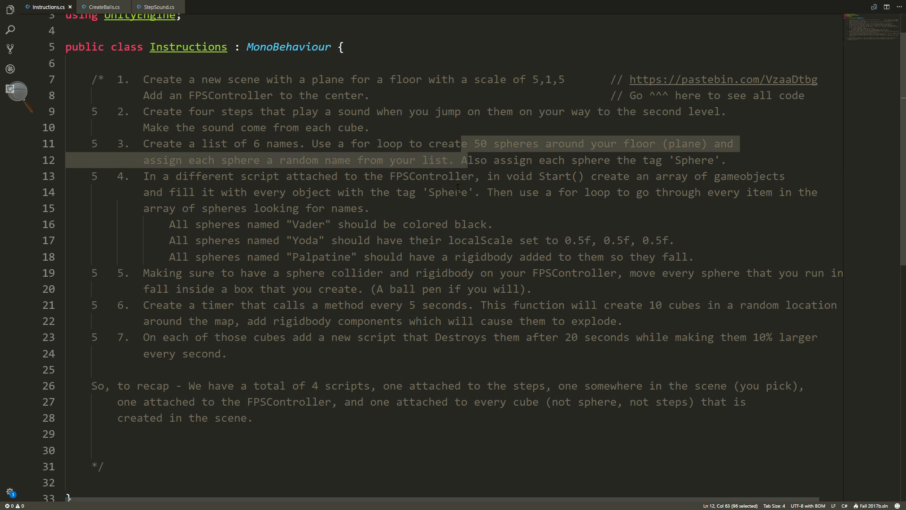
{"action": "left_click", "coordinate": [369, 163]}
Play the Midterm scene in Unity, turn off Maximize On Play for the Game view, and stop the scene.
{"action": "key", "text": "alt+Tab"}
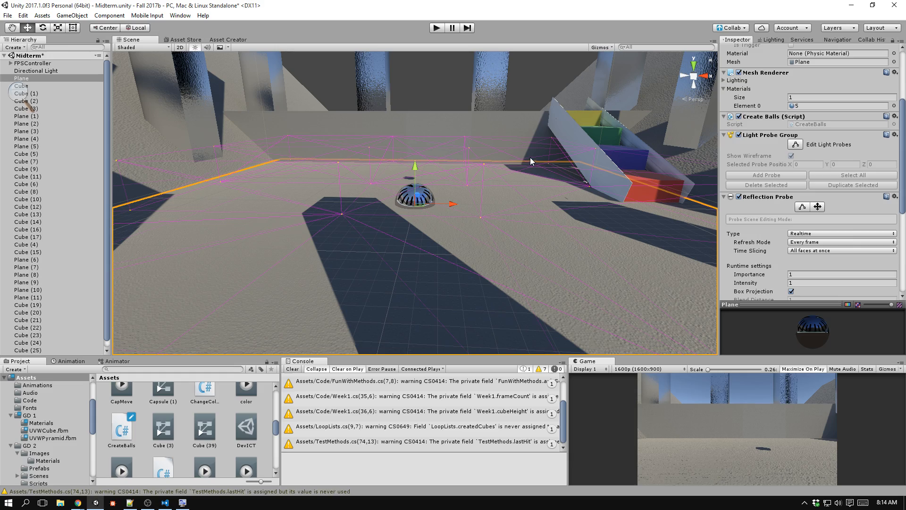
{"action": "key", "text": "ctrl+p"}
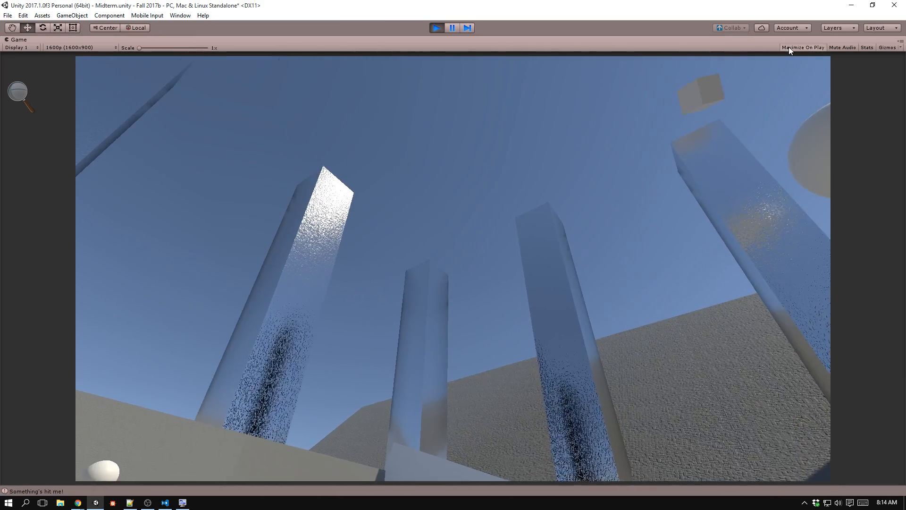
{"action": "key", "text": "ctrl+p"}
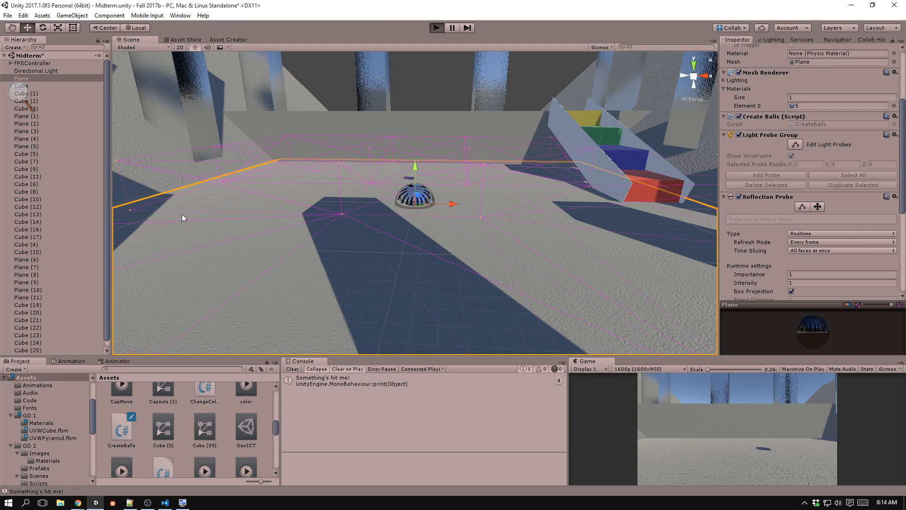
Play the scene again, examine the names and tags of the generated spheres and cubes, and return to the instructions in Visual Studio Code.
{"action": "key", "text": "ctrl+p"}
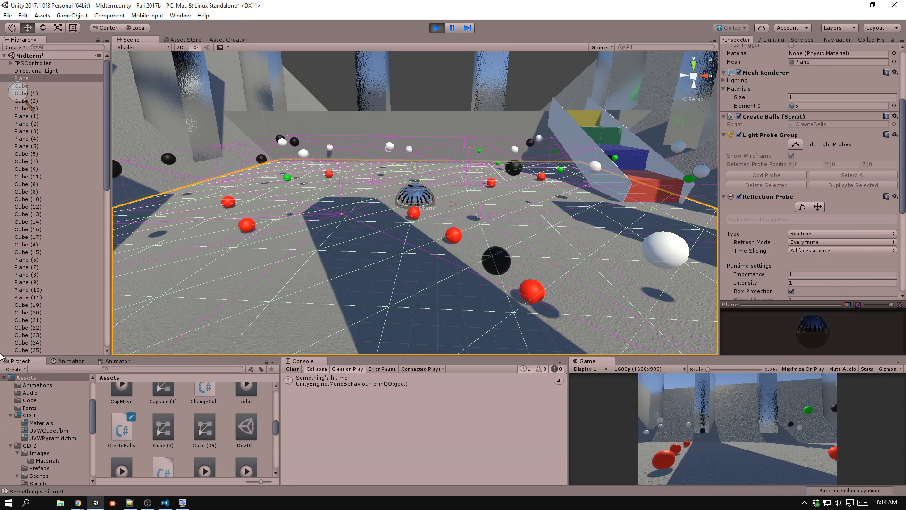
{"action": "scroll", "coordinate": [52, 238], "scroll_direction": "down", "scroll_amount": 5}
{"action": "scroll", "coordinate": [52, 239], "scroll_direction": "down", "scroll_amount": 5}
{"action": "left_click", "coordinate": [62, 133]}
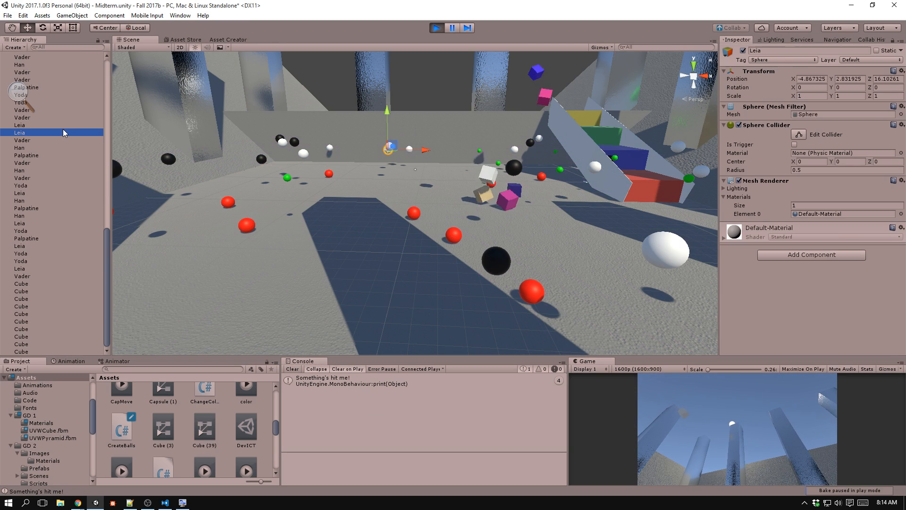
{"action": "key", "text": "Down"}
{"action": "key", "text": "Down"}
{"action": "key", "text": "Down"}
{"action": "key", "text": "Down"}
{"action": "key", "text": "Down"}
{"action": "key", "text": "Down"}
{"action": "key", "text": "Down"}
{"action": "key", "text": "Down"}
{"action": "key", "text": "Down"}
{"action": "key", "text": "Down"}
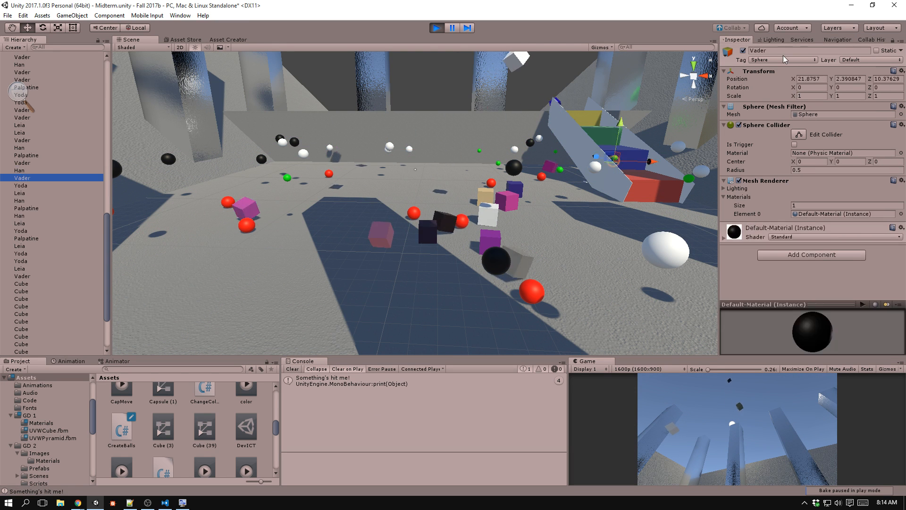
{"action": "key", "text": "Down"}
{"action": "key", "text": "Down"}
{"action": "key", "text": "Down"}
{"action": "key", "text": "Down"}
{"action": "key", "text": "Down"}
{"action": "key", "text": "Down"}
{"action": "key", "text": "Down"}
{"action": "key", "text": "Down"}
{"action": "key", "text": "Down"}
{"action": "key", "text": "Down"}
{"action": "key", "text": "Down"}
{"action": "key", "text": "Down"}
{"action": "key", "text": "Down"}
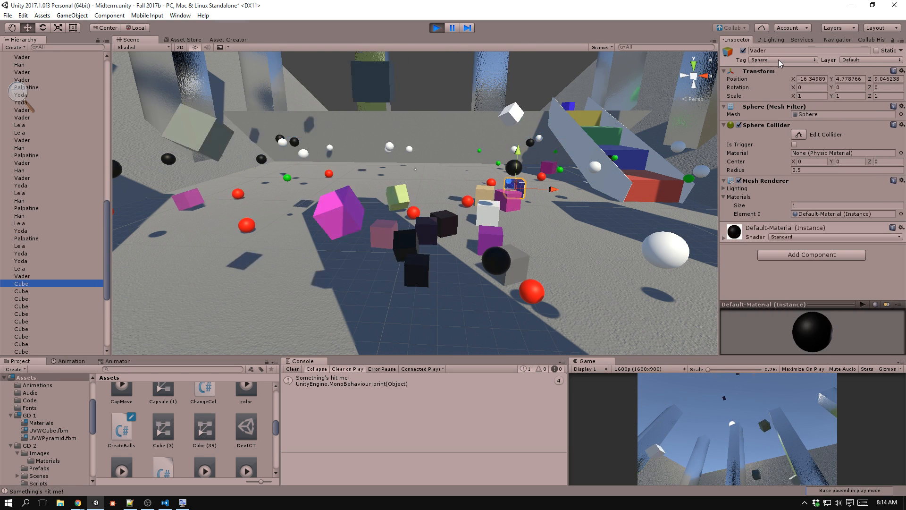
{"action": "key", "text": "Down"}
{"action": "key", "text": "Down"}
{"action": "key", "text": "Down"}
{"action": "key", "text": "Down"}
{"action": "key", "text": "Down"}
{"action": "key", "text": "Down"}
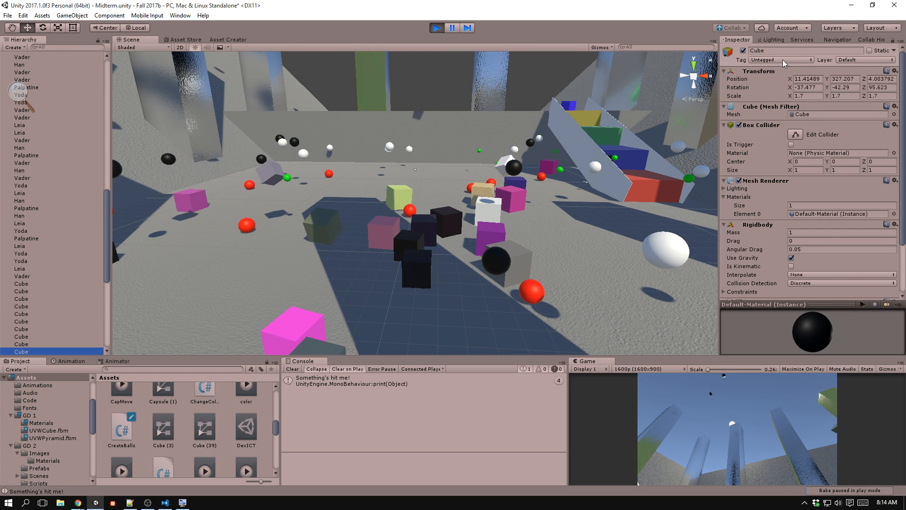
{"action": "key", "text": "ctrl+p"}
{"action": "key", "text": "alt+Tab"}
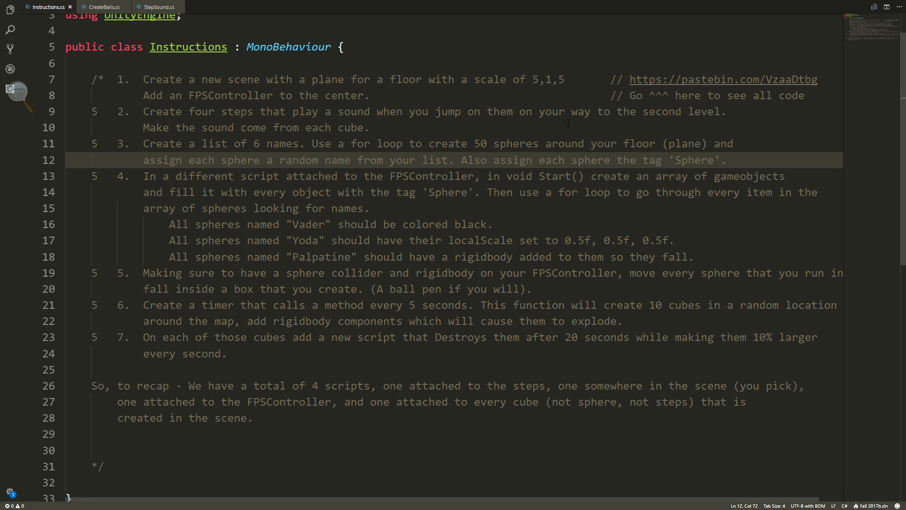
Review the lines in CreateBalls.cs that assign each ball's tag, random name and random position.
{"action": "key", "text": "alt+Tab"}
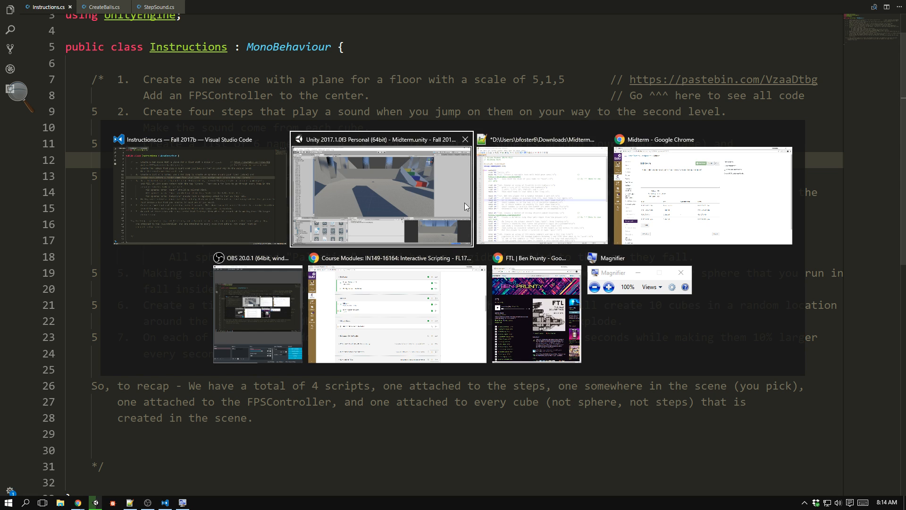
{"action": "key", "text": "alt+Tab"}
{"action": "left_click", "coordinate": [103, 8]}
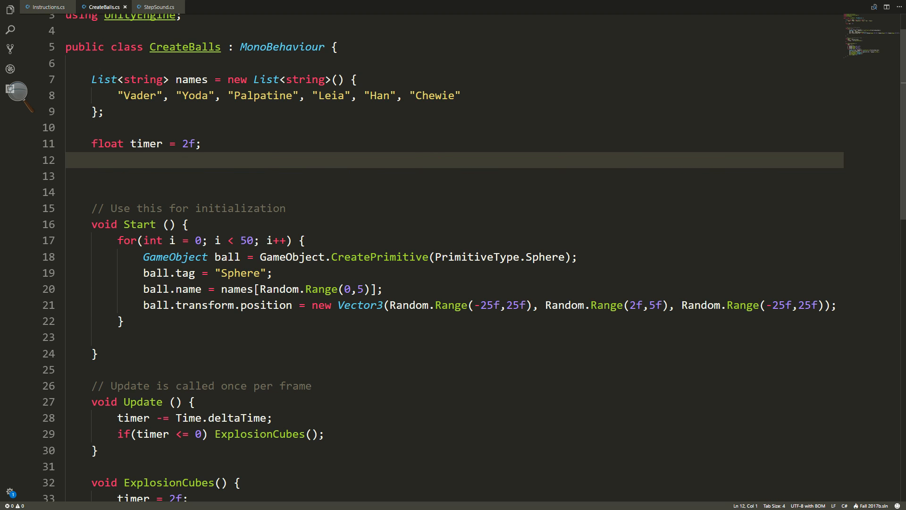
{"action": "left_click_drag", "start_coordinate": [144, 272], "coordinate": [355, 274]}
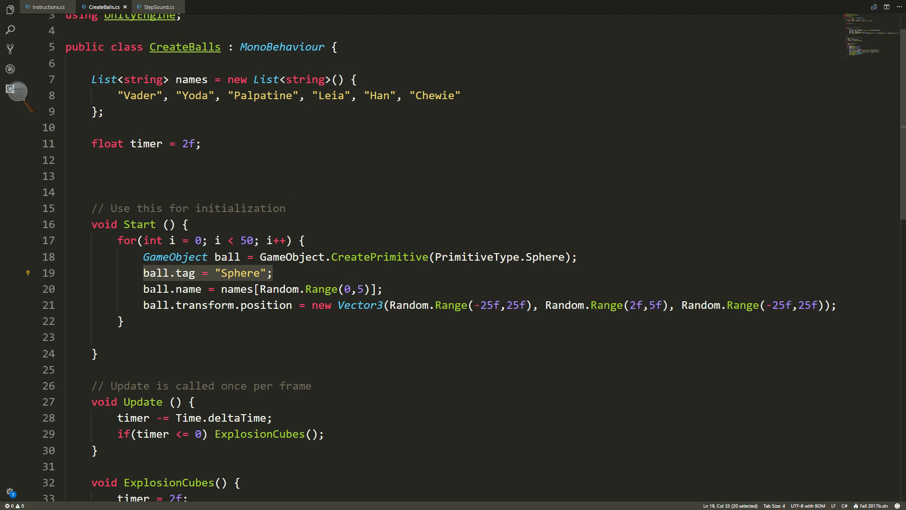
{"action": "left_click_drag", "start_coordinate": [144, 288], "coordinate": [384, 289]}
{"action": "left_click_drag", "start_coordinate": [144, 306], "coordinate": [805, 306]}
{"action": "key", "text": "alt+Tab"}
{"action": "key", "text": "alt+Tab"}
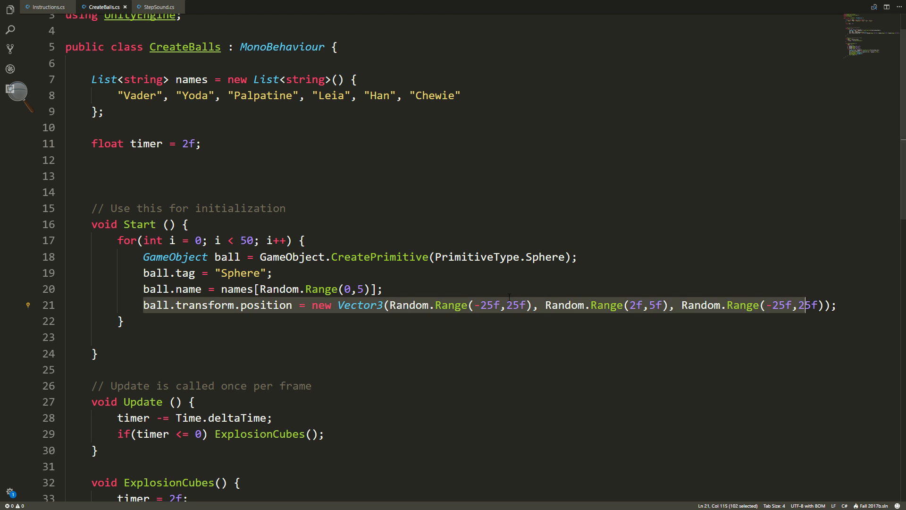
Read the start of instruction 4 in Instructions.cs, and open the ParseSpheres script attached to the FPSController in Unity.
{"action": "left_click", "coordinate": [47, 7]}
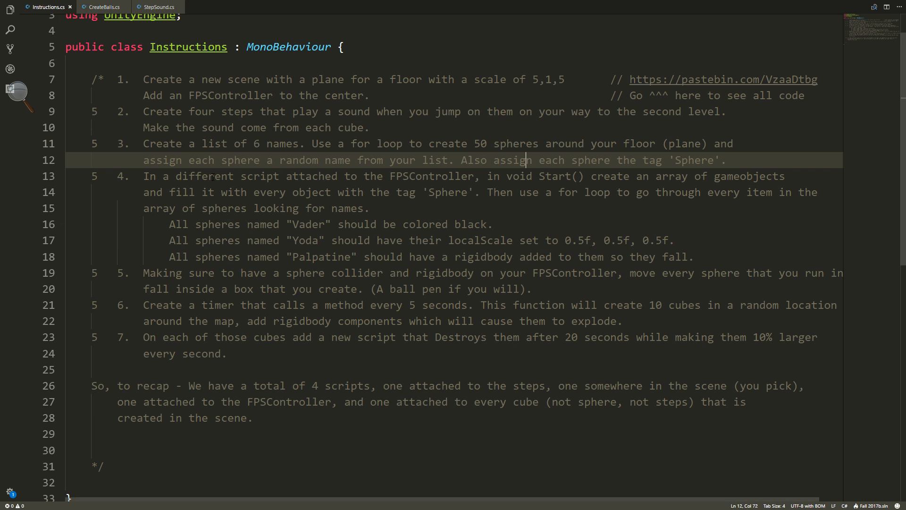
{"action": "left_click_drag", "start_coordinate": [144, 176], "coordinate": [792, 171]}
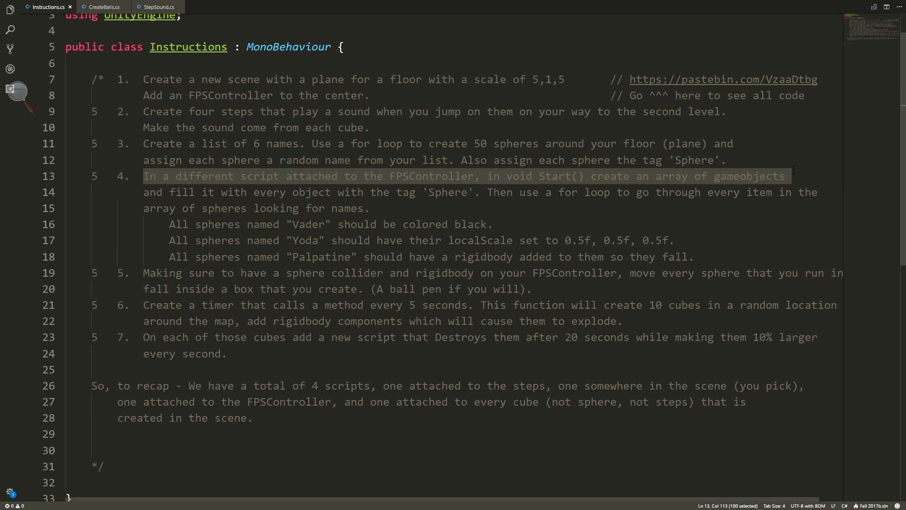
{"action": "key", "text": "alt+Tab"}
{"action": "key", "text": "alt+Tab"}
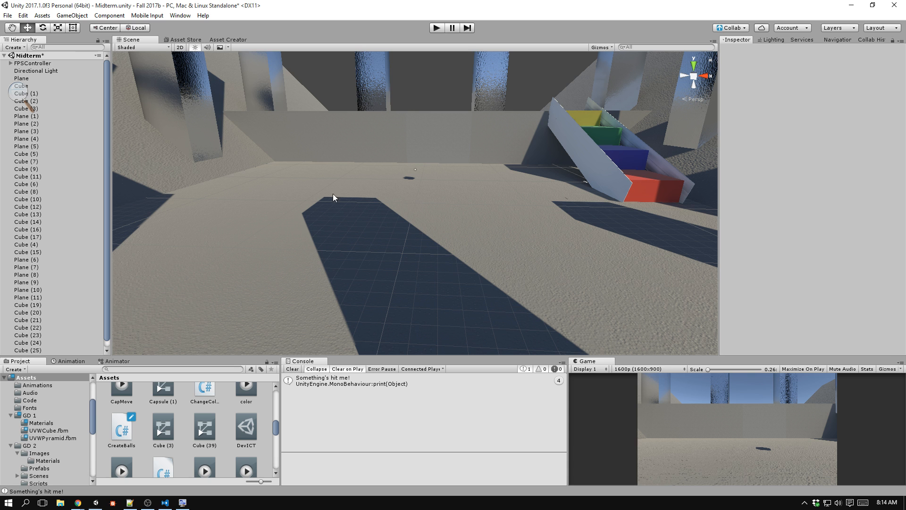
{"action": "left_click", "coordinate": [46, 63]}
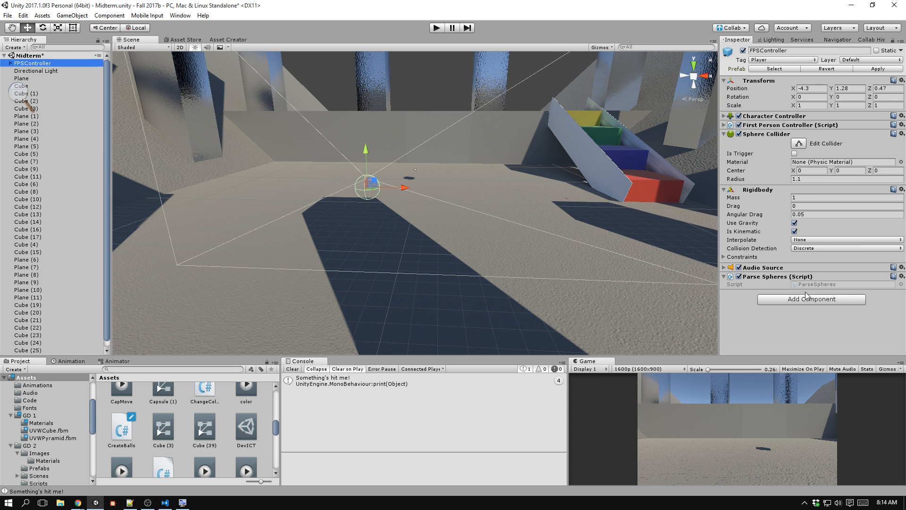
{"action": "left_click", "coordinate": [822, 285]}
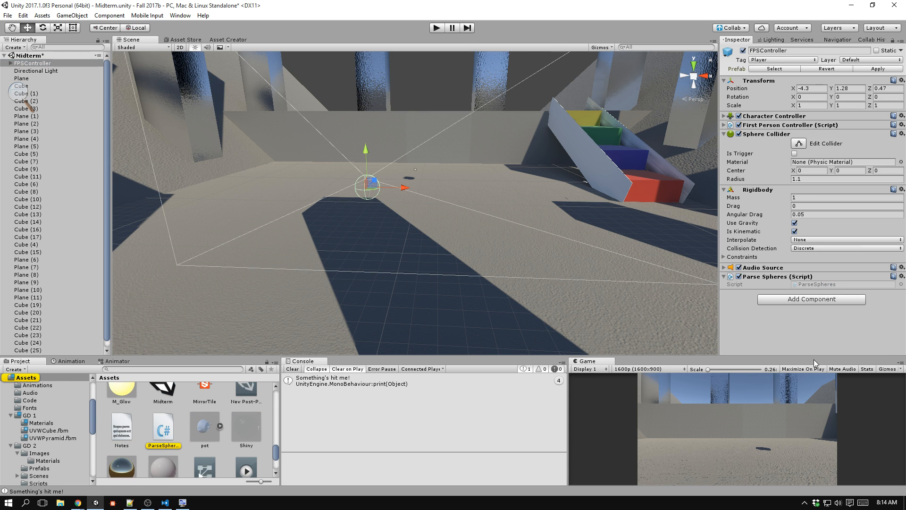
{"action": "key", "text": "alt+Tab"}
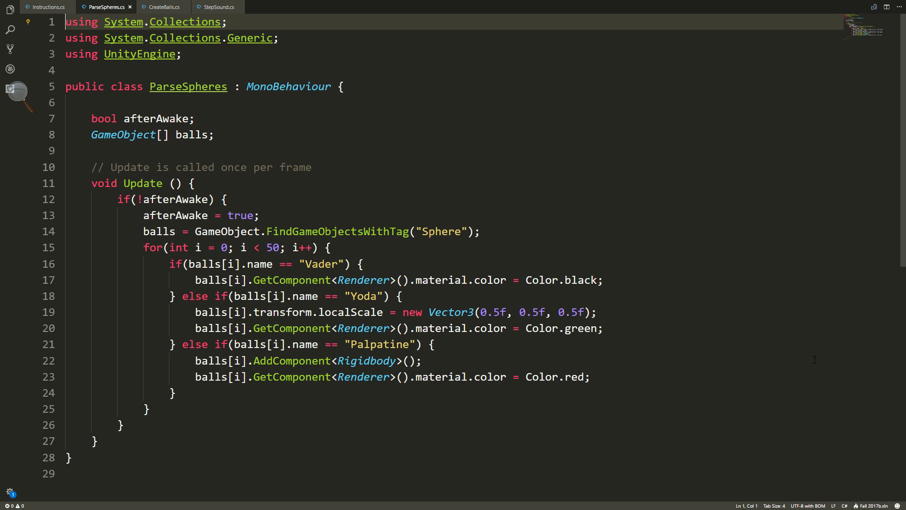
Compare instruction 4 with ParseSpheres.cs, examining the balls array declaration and the line that fills it with objects tagged Sphere.
{"action": "left_click", "coordinate": [45, 7]}
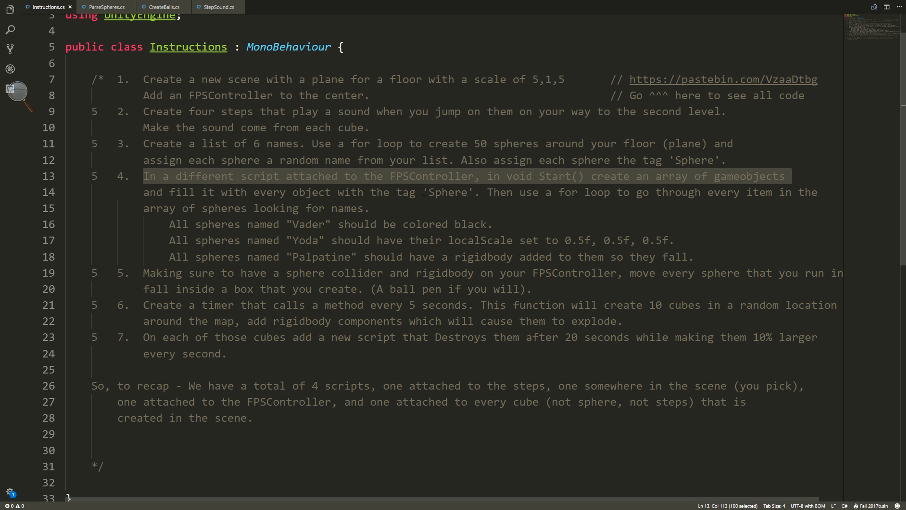
{"action": "key", "text": "alt+Tab"}
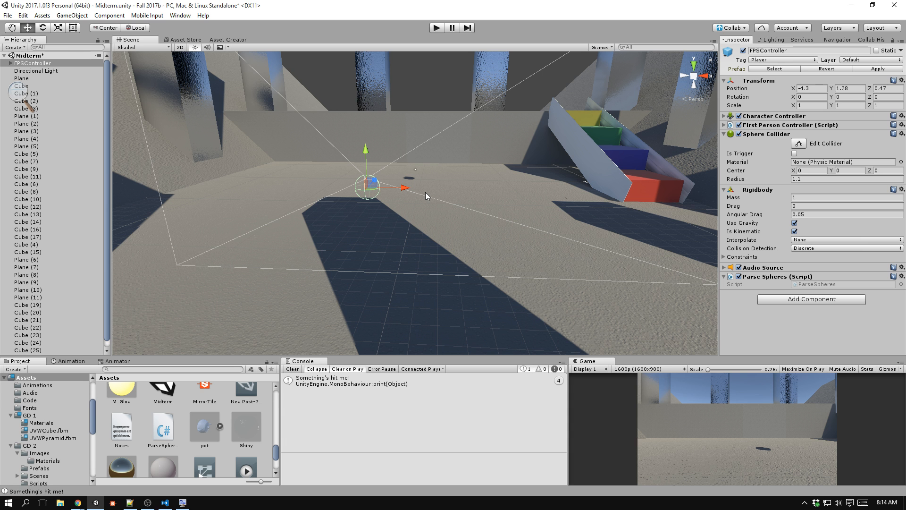
{"action": "key", "text": "alt+Tab"}
{"action": "left_click", "coordinate": [119, 9]}
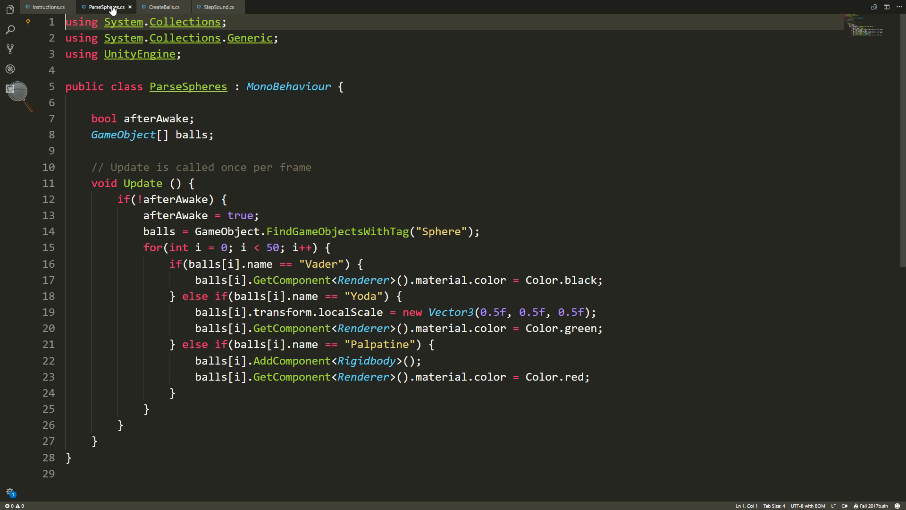
{"action": "scroll", "coordinate": [234, 155], "scroll_direction": "down", "scroll_amount": 1}
{"action": "scroll", "coordinate": [235, 155], "scroll_direction": "down", "scroll_amount": 1}
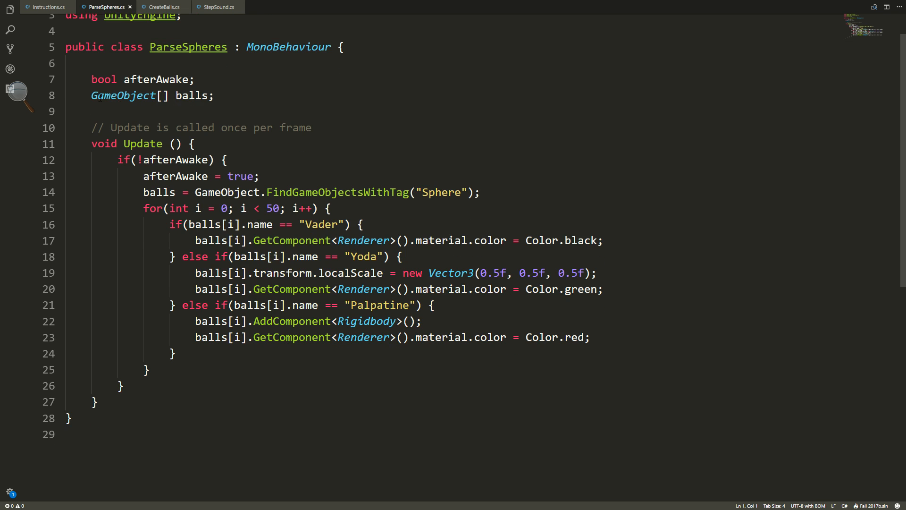
{"action": "double_click", "coordinate": [186, 96]}
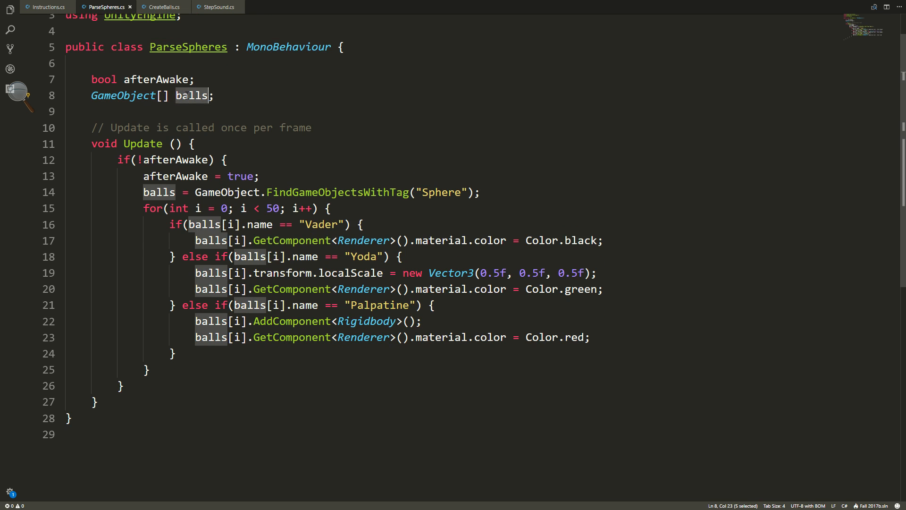
{"action": "mouse_move", "coordinate": [198, 92]}
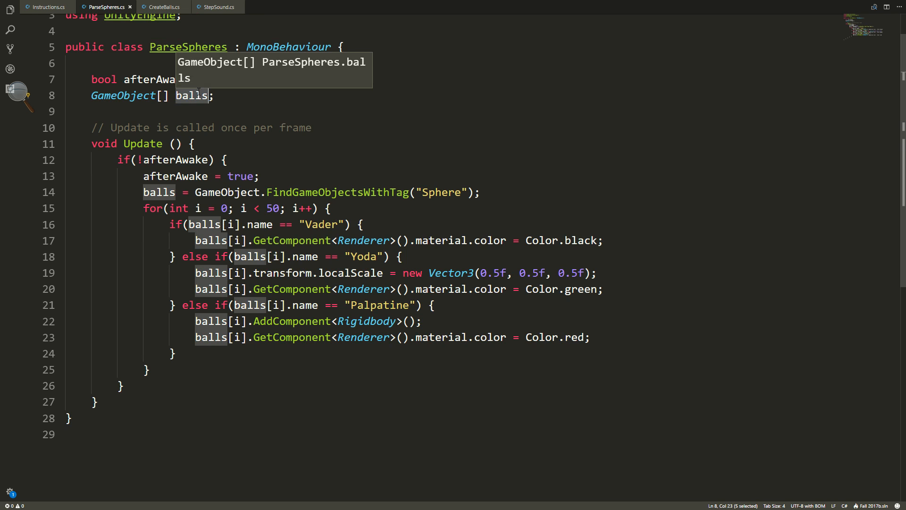
{"action": "left_click", "coordinate": [144, 192]}
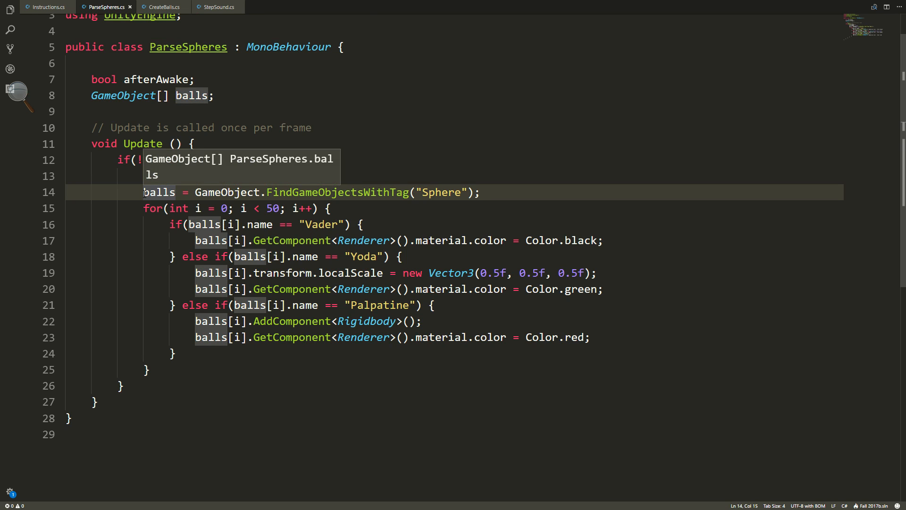
{"action": "left_click_drag", "start_coordinate": [144, 192], "coordinate": [516, 191]}
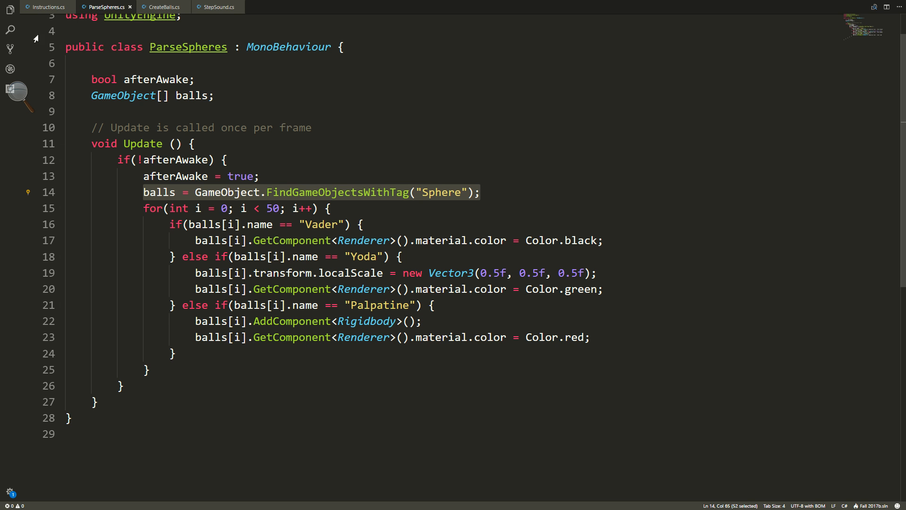
Read the for loop requirement and the "Vader" color rule of instruction 4 in Instructions.cs.
{"action": "left_click", "coordinate": [48, 7]}
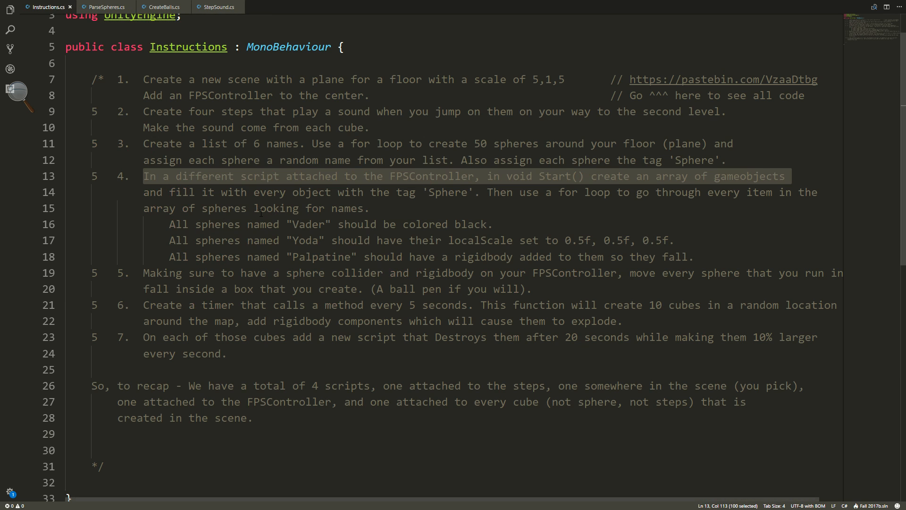
{"action": "left_click_drag", "start_coordinate": [491, 199], "coordinate": [492, 208]}
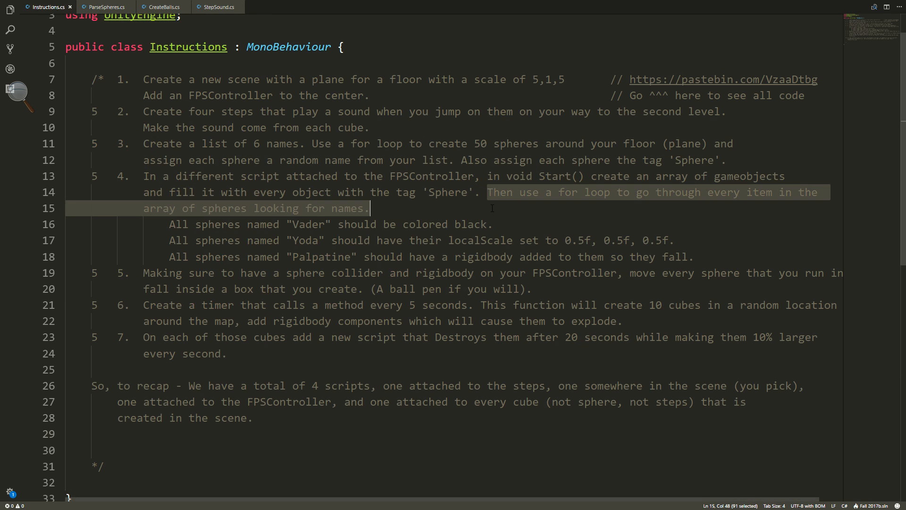
{"action": "scroll", "coordinate": [492, 208], "scroll_direction": "down", "scroll_amount": 2}
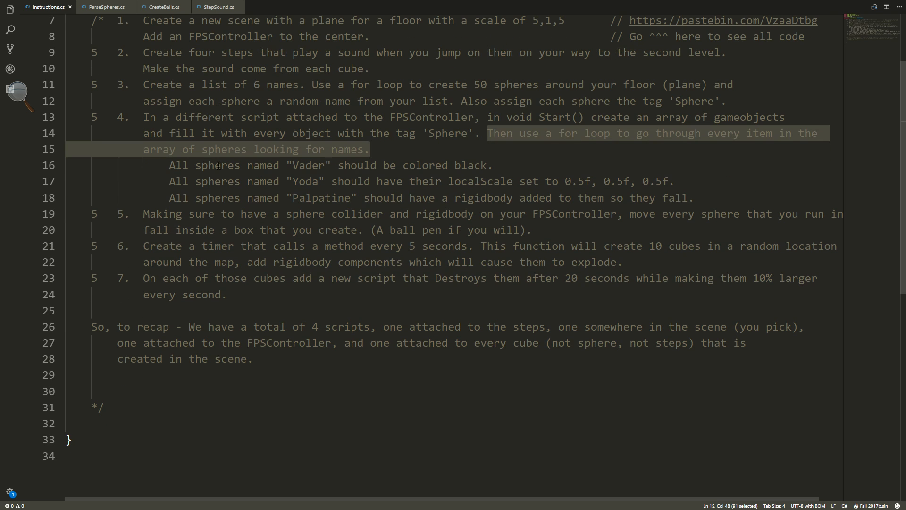
{"action": "left_click_drag", "start_coordinate": [170, 165], "coordinate": [510, 165]}
Examine the for loop in ParseSpheres.cs and the condition that colors spheres named "Vader" black.
{"action": "left_click", "coordinate": [116, 8]}
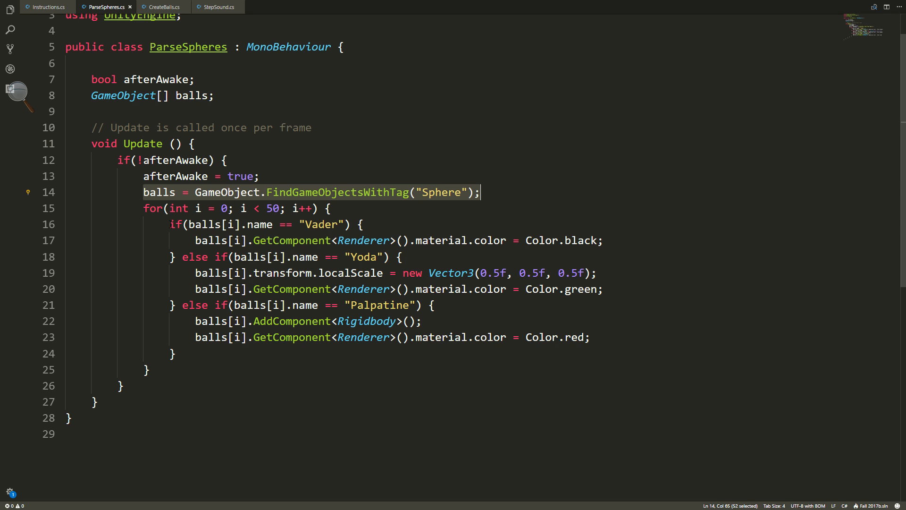
{"action": "left_click_drag", "start_coordinate": [142, 208], "coordinate": [332, 208]}
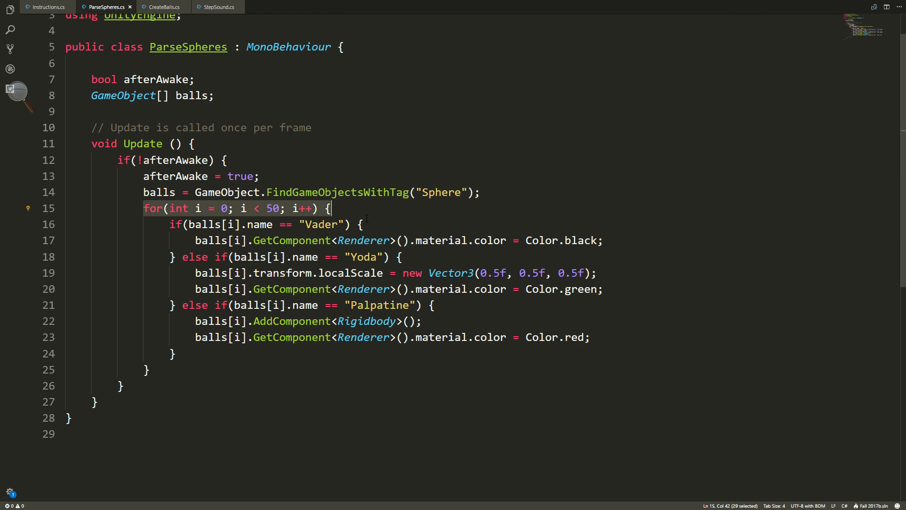
{"action": "mouse_move", "coordinate": [361, 242]}
{"action": "left_click", "coordinate": [501, 194]}
{"action": "double_click", "coordinate": [191, 224]}
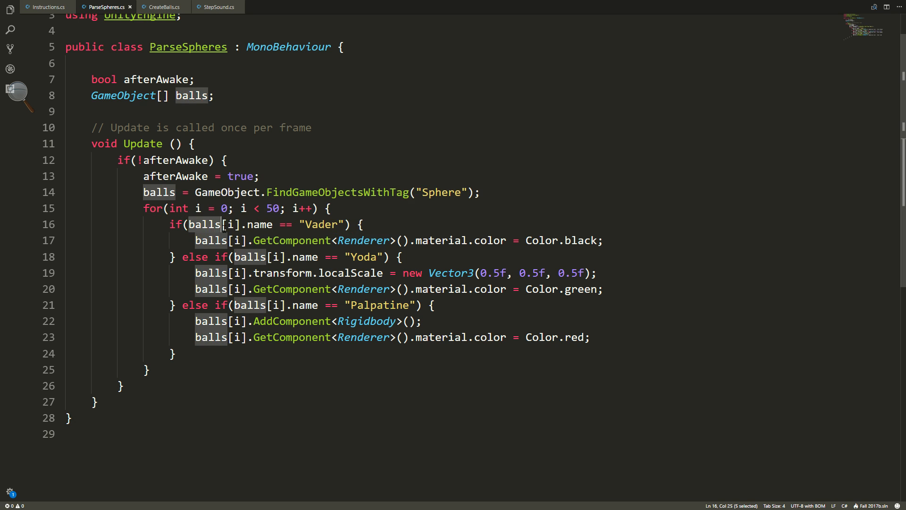
{"action": "left_click_drag", "start_coordinate": [224, 227], "coordinate": [230, 228]}
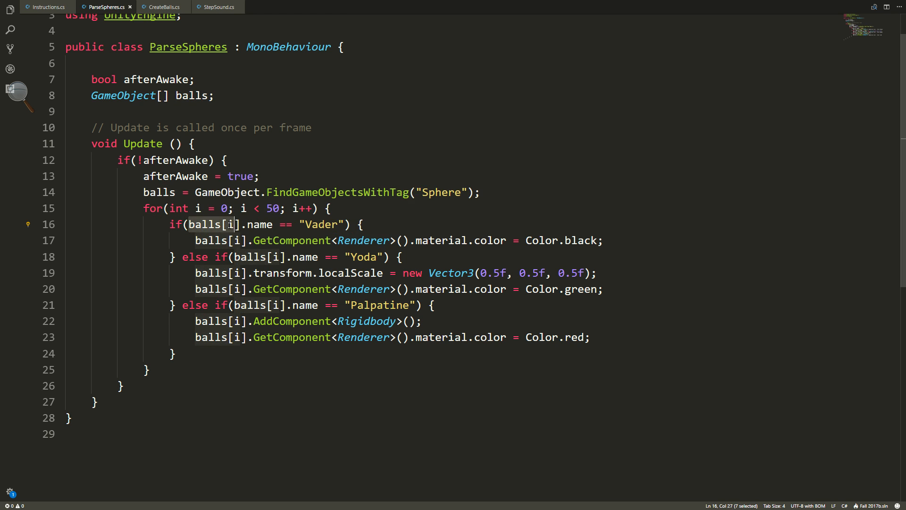
{"action": "left_click", "coordinate": [234, 227]}
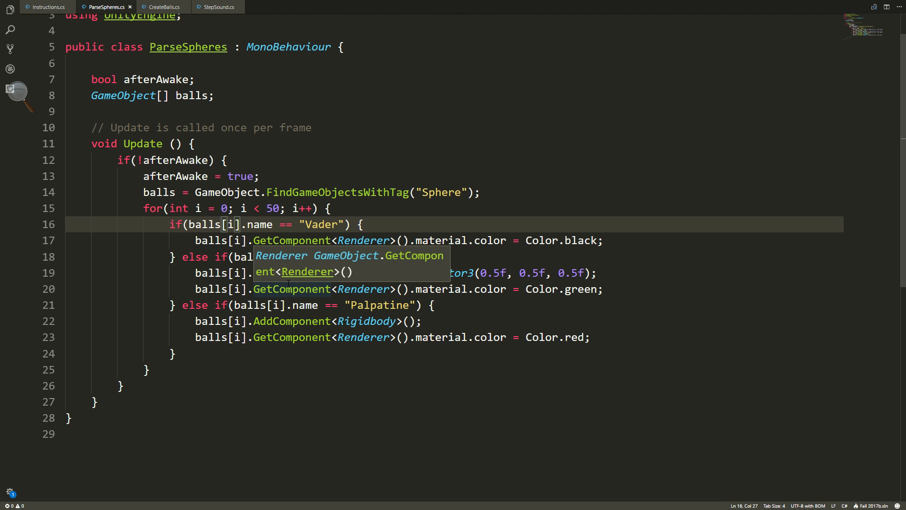
{"action": "left_click", "coordinate": [622, 241]}
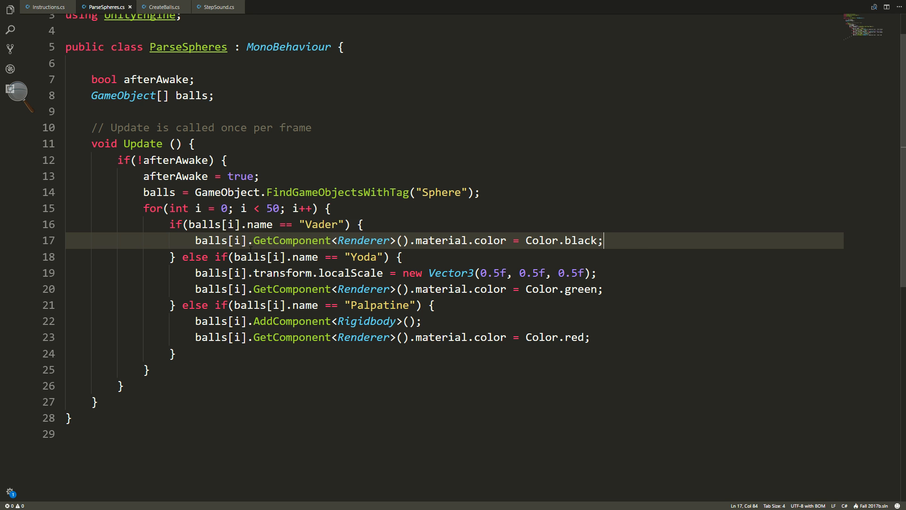
{"action": "double_click", "coordinate": [231, 224]}
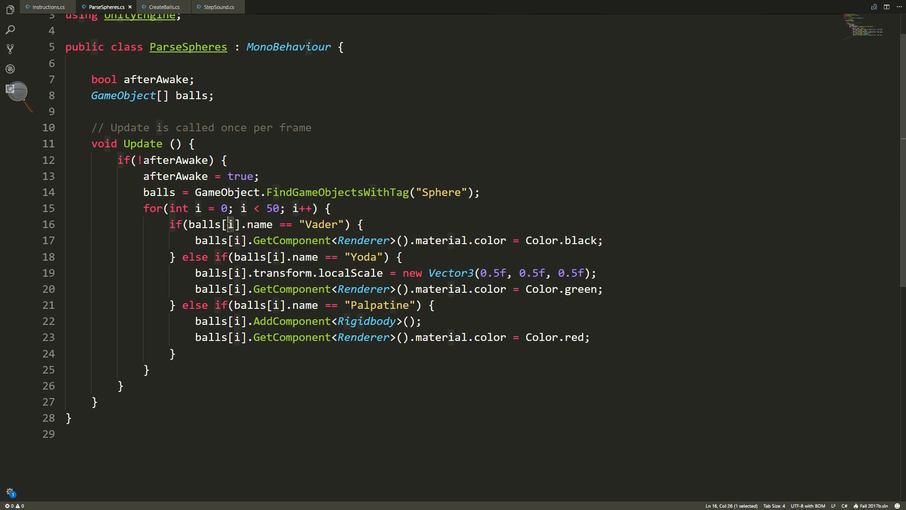
{"action": "left_click", "coordinate": [438, 222]}
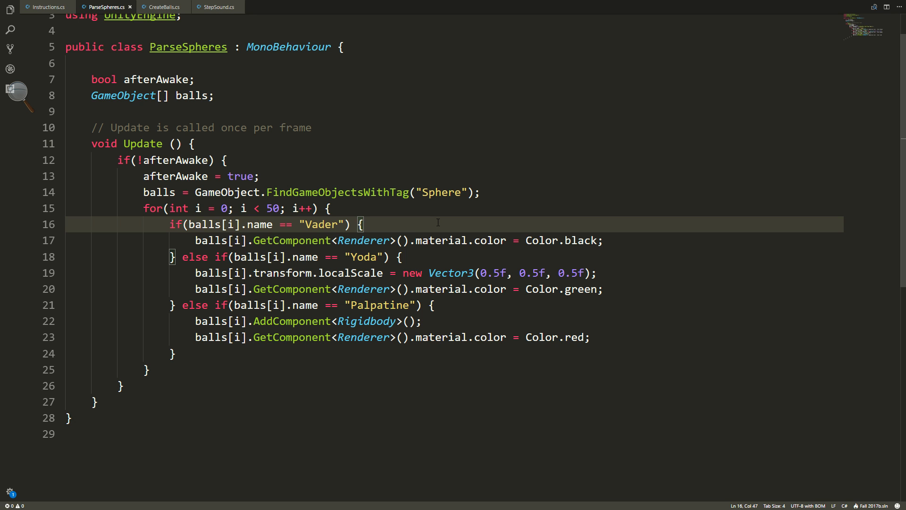
Review the "Yoda" branch in ParseSpheres.cs and its localScale line of 0.5f, 0.5f, 0.5f.
{"action": "double_click", "coordinate": [363, 256]}
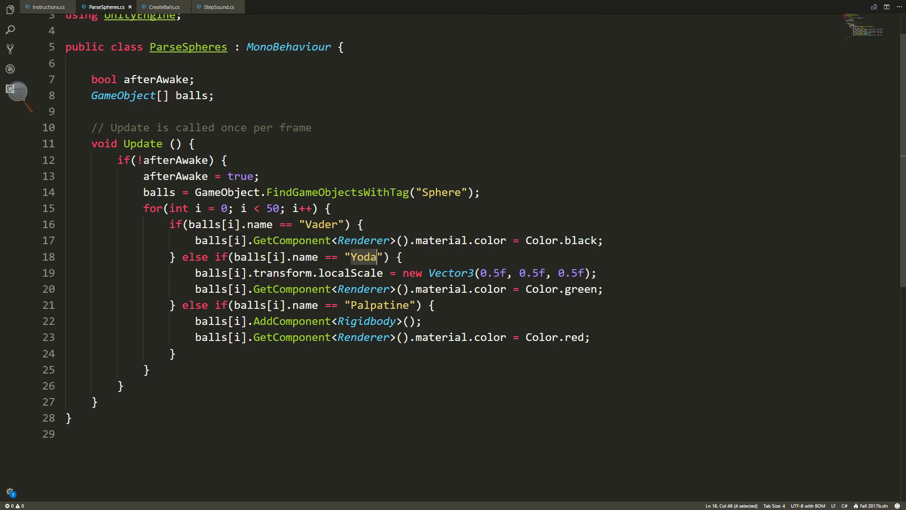
{"action": "left_click_drag", "start_coordinate": [197, 274], "coordinate": [597, 273]}
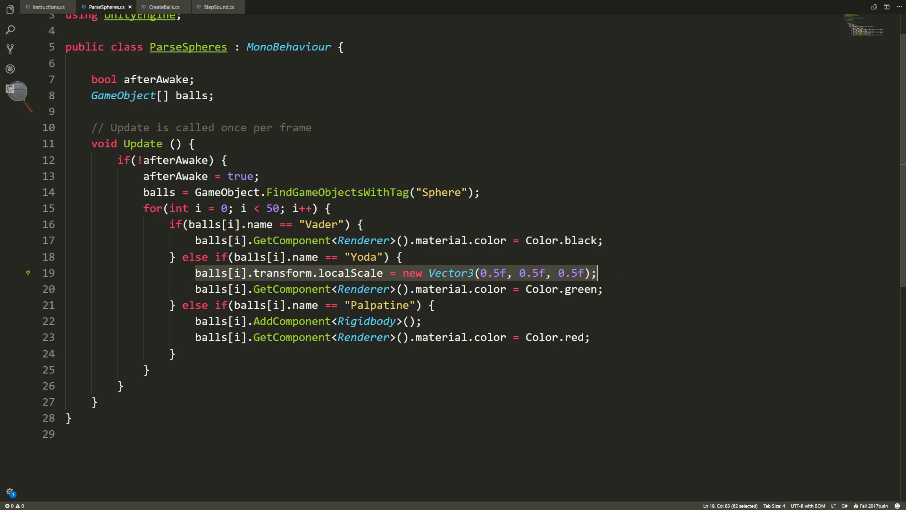
{"action": "left_click", "coordinate": [628, 273]}
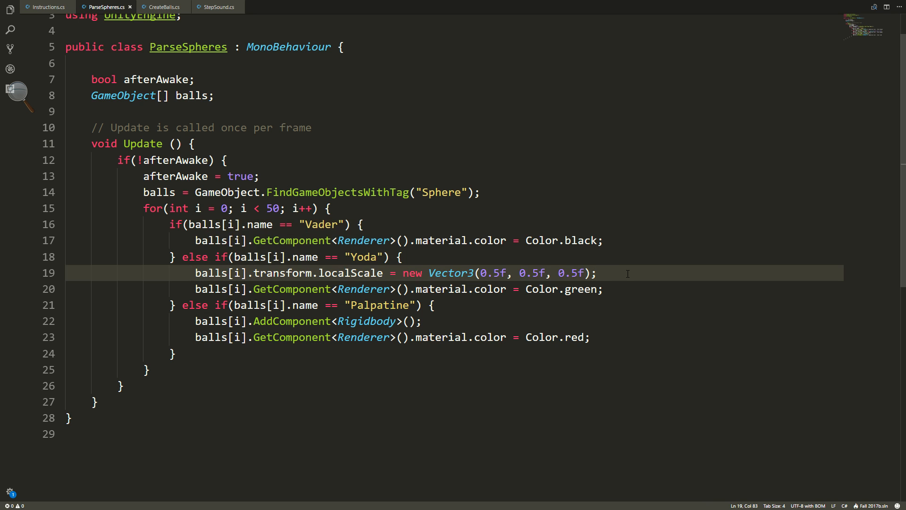
Try removing the Color.green line from the "Yoda" branch, and undo the deletion.
{"action": "triple_click", "coordinate": [618, 289]}
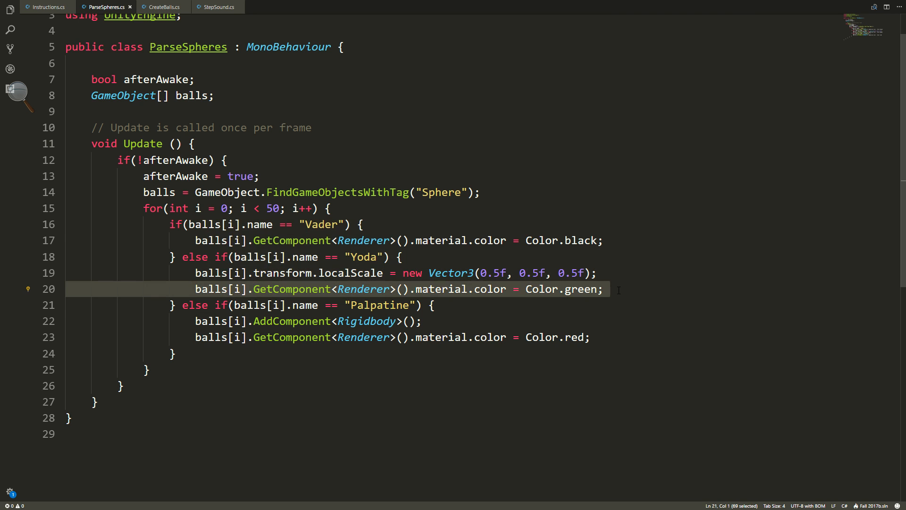
{"action": "key", "text": "BackSpace"}
{"action": "key", "text": "ctrl+z"}
Review the "Palpatine" branch in ParseSpheres.cs and the line that adds a Rigidbody.
{"action": "scroll", "coordinate": [434, 265], "scroll_direction": "down", "scroll_amount": 2}
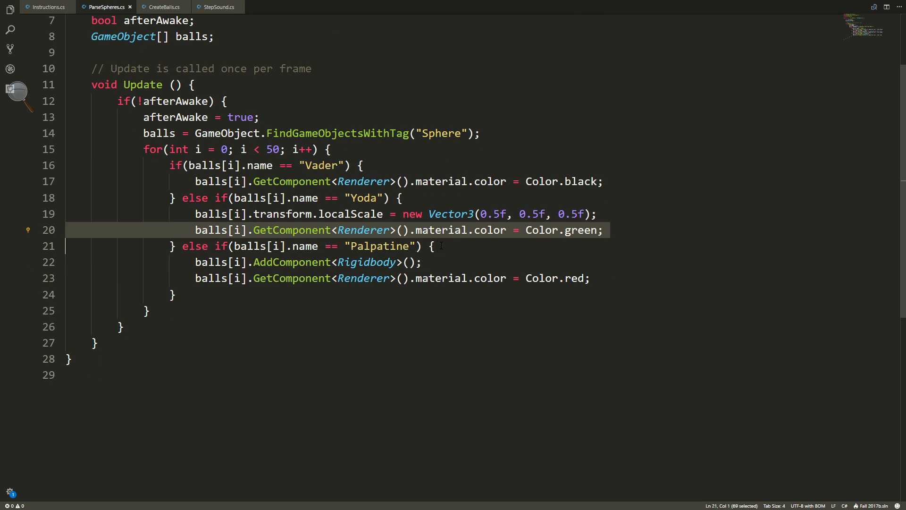
{"action": "left_click", "coordinate": [441, 245]}
{"action": "left_click_drag", "start_coordinate": [437, 264], "coordinate": [188, 261]}
{"action": "left_click", "coordinate": [188, 261]}
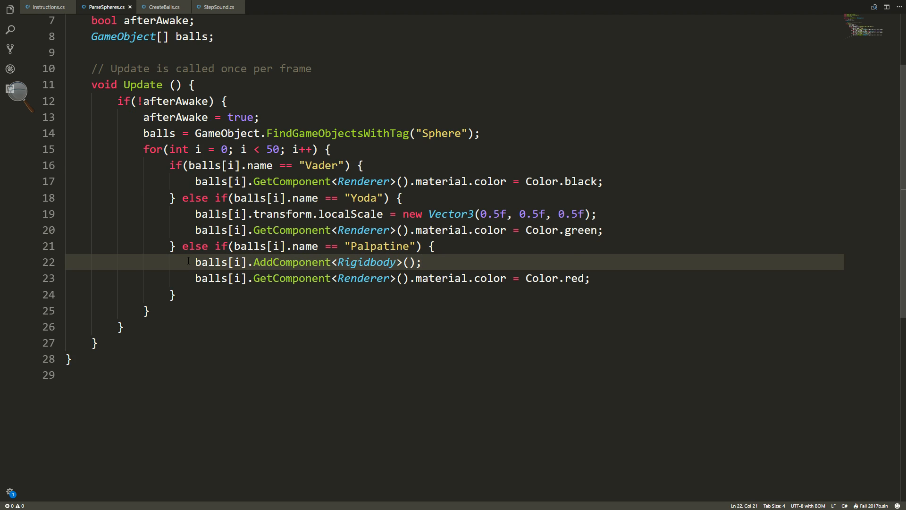
Review the Color.red line in the "Palpatine" branch of ParseSpheres.cs alongside the Color.black line for "Vader".
{"action": "left_click", "coordinate": [600, 287]}
{"action": "left_click", "coordinate": [600, 284]}
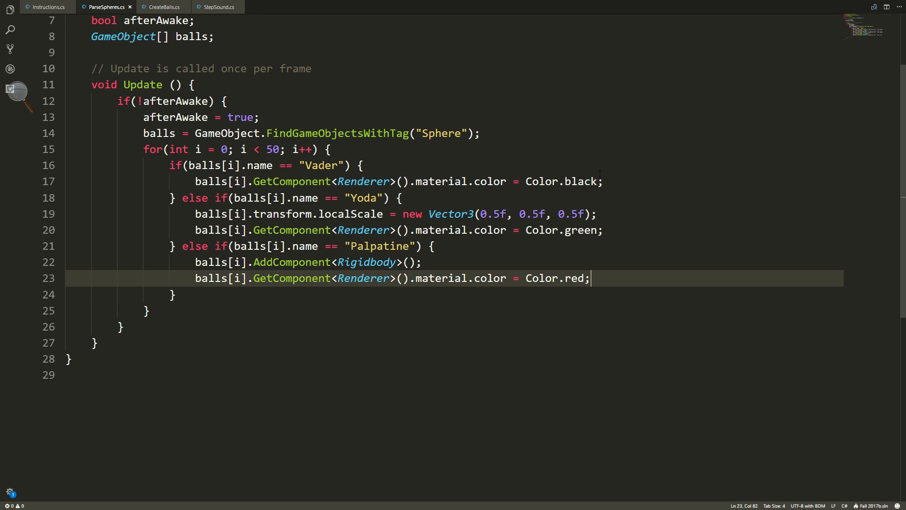
{"action": "left_click", "coordinate": [609, 175]}
{"action": "left_click", "coordinate": [599, 278]}
{"action": "mouse_move", "coordinate": [586, 283]}
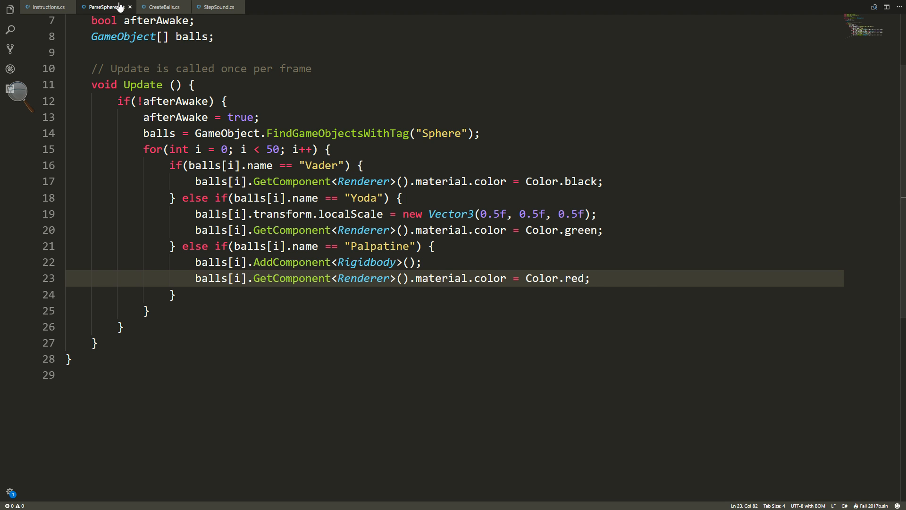
Check the rigidbody requirement for "Palpatine" spheres in Instructions.cs.
{"action": "left_click", "coordinate": [50, 7]}
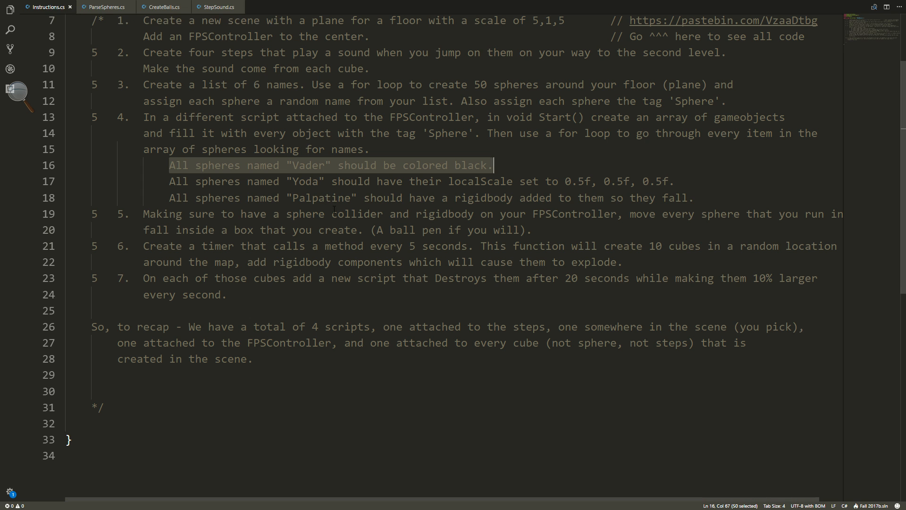
{"action": "left_click_drag", "start_coordinate": [360, 197], "coordinate": [694, 198]}
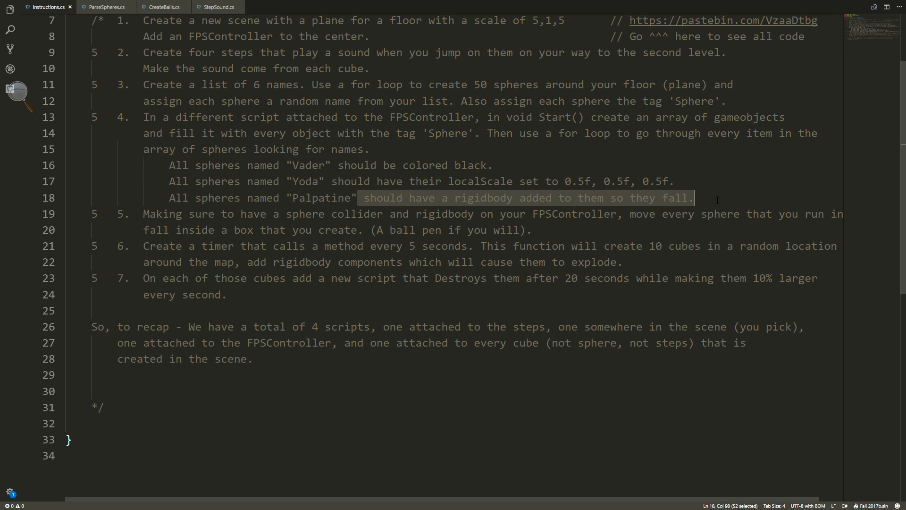
{"action": "left_click", "coordinate": [695, 198]}
{"action": "scroll", "coordinate": [370, 194], "scroll_direction": "down", "scroll_amount": 1}
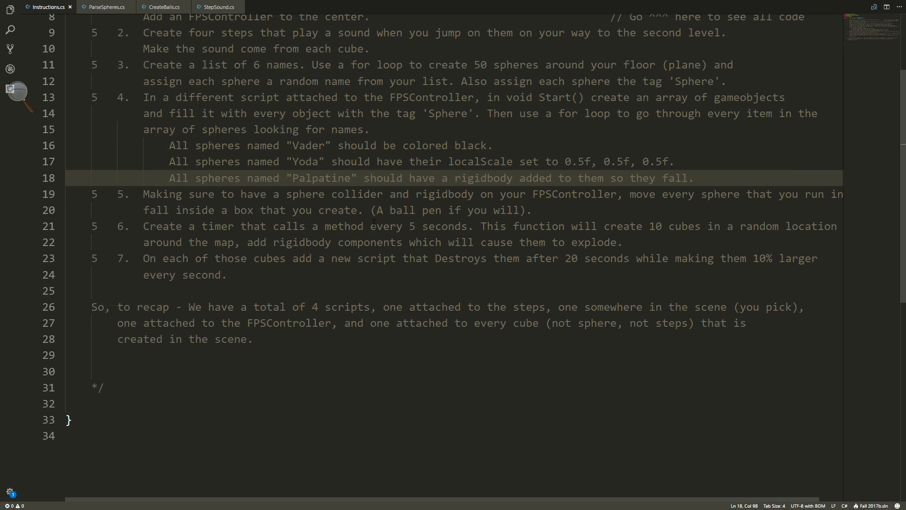
Read instruction 5 about the FPSController's sphere collider and rigidbody and moving touched spheres into a box.
{"action": "left_click_drag", "start_coordinate": [160, 171], "coordinate": [675, 175]}
{"action": "left_click", "coordinate": [627, 191]}
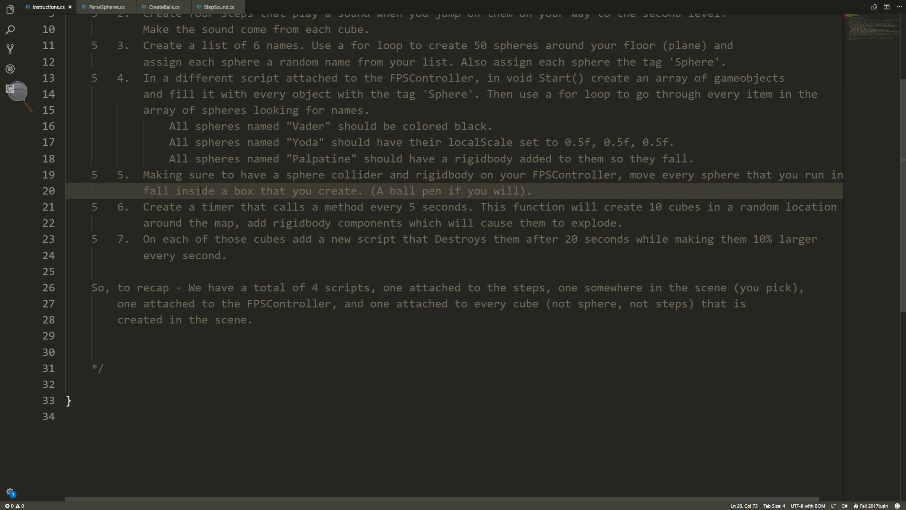
{"action": "left_click_drag", "start_coordinate": [215, 190], "coordinate": [234, 190]}
{"action": "left_click", "coordinate": [327, 191]}
{"action": "left_click", "coordinate": [428, 191]}
Switch to Unity and turn on Is Trigger for the FPSController's Sphere Collider.
{"action": "key", "text": "alt+Tab"}
{"action": "right_click_drag", "start_coordinate": [495, 166], "coordinate": [304, 182]}
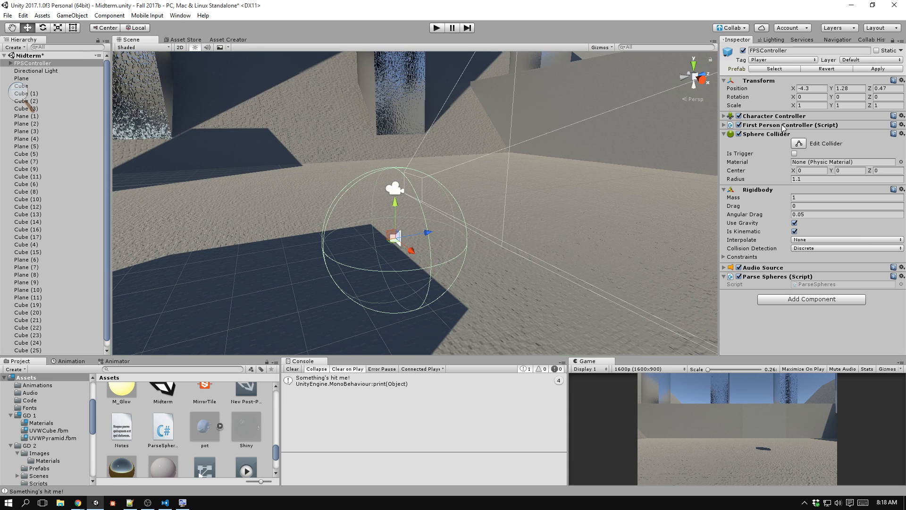
{"action": "left_click", "coordinate": [794, 154]}
Switch to the code editor and add a void OnTriggerEnter(Collider other) method below Update in ParseSpheres.cs.
{"action": "key", "text": "alt+Tab"}
{"action": "left_click", "coordinate": [107, 7]}
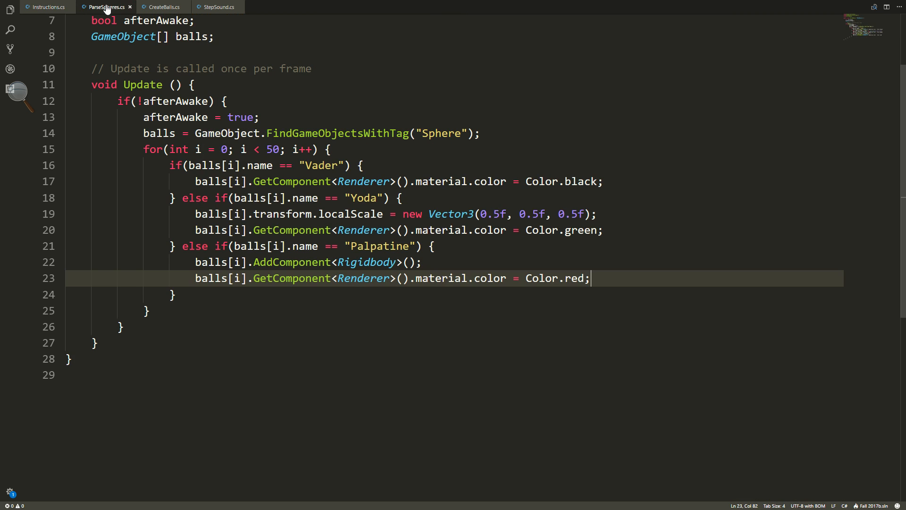
{"action": "left_click", "coordinate": [137, 351]}
{"action": "left_click", "coordinate": [230, 338]}
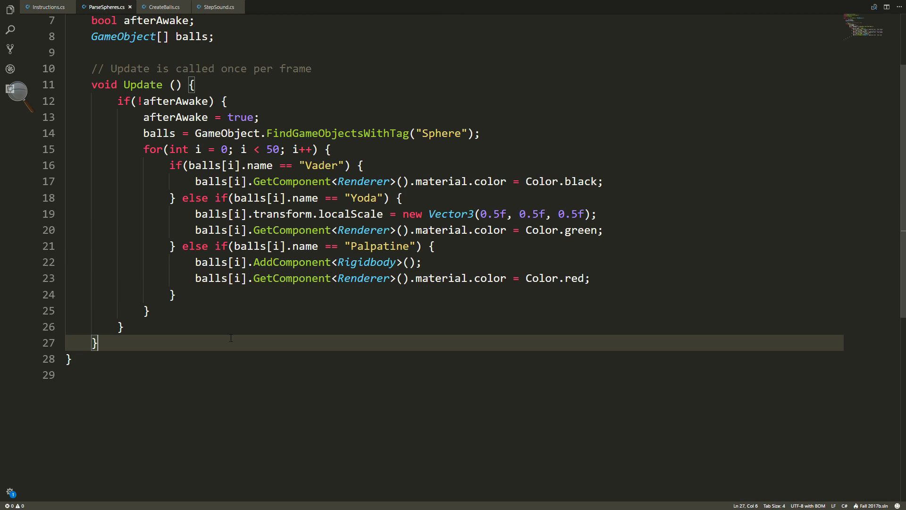
{"action": "key", "text": "Return"}
{"action": "key", "text": "Return"}
{"action": "type", "text": "void "}
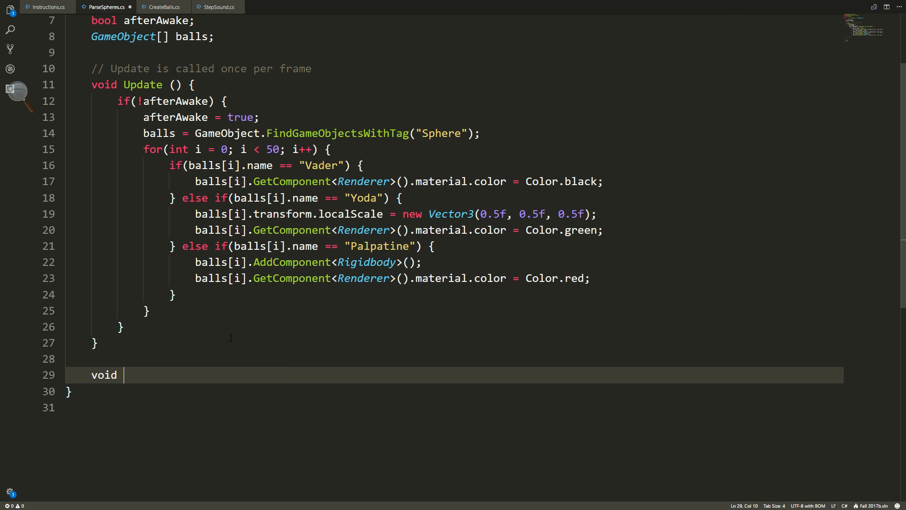
{"action": "type", "text": "OnTrigg"}
{"action": "type", "text": "erE"}
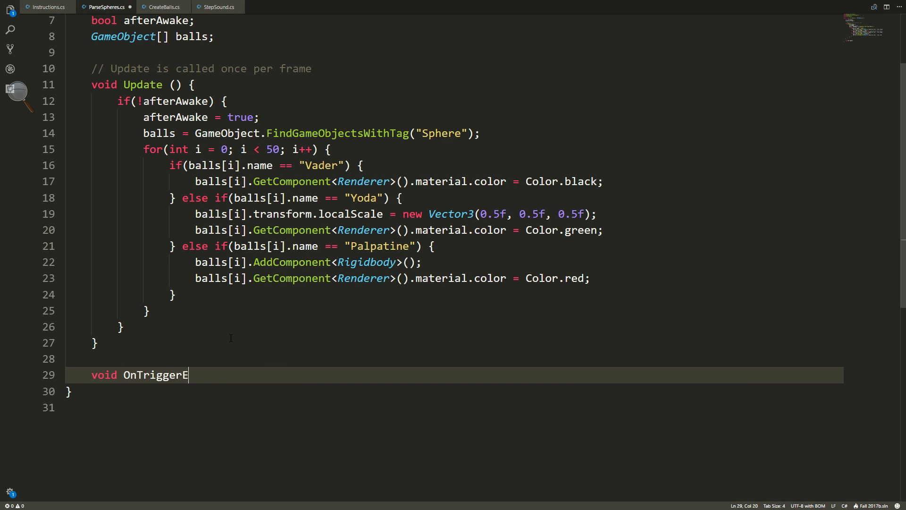
{"action": "type", "text": "nter(Collider other"}
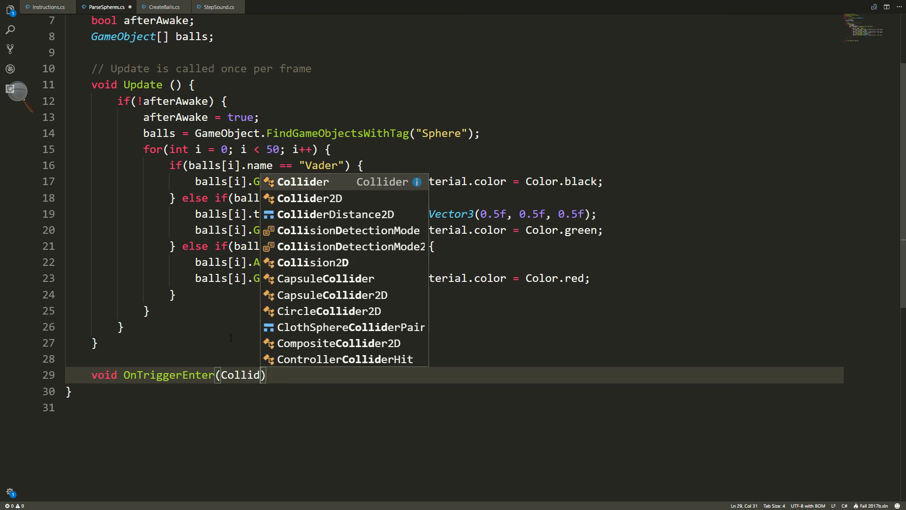
{"action": "type", "text": ") {"}
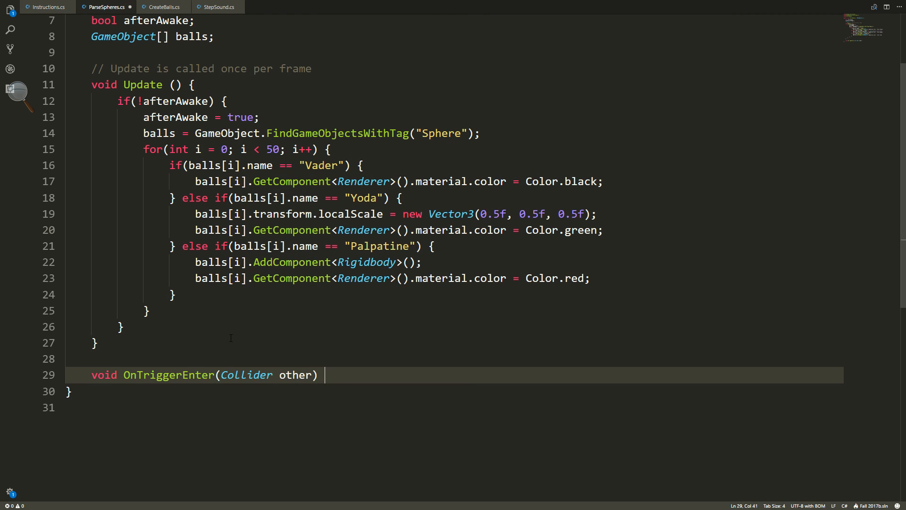
Inside OnTriggerEnter, add an if block testing other.gameObject.tag == "Sphere".
{"action": "key", "text": "Return"}
{"action": "type", "text": "if(other.g"}
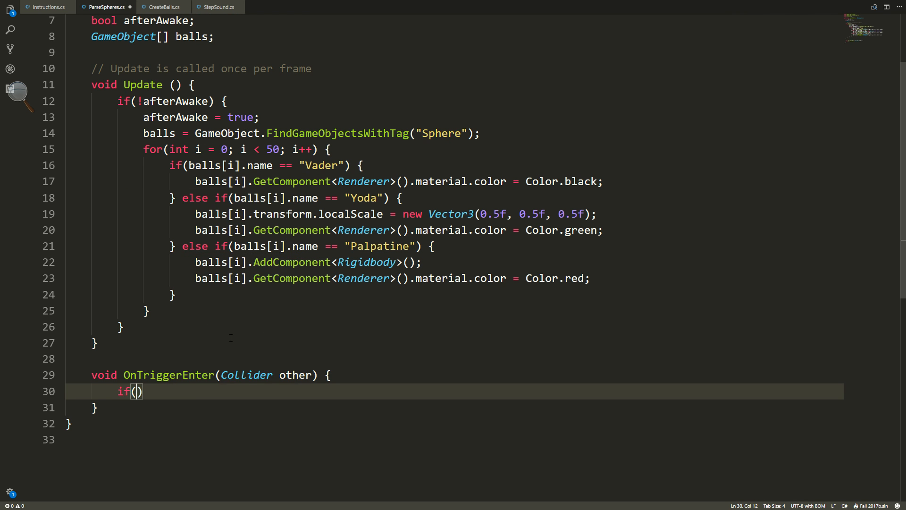
{"action": "type", "text": "ameObject.tag ="}
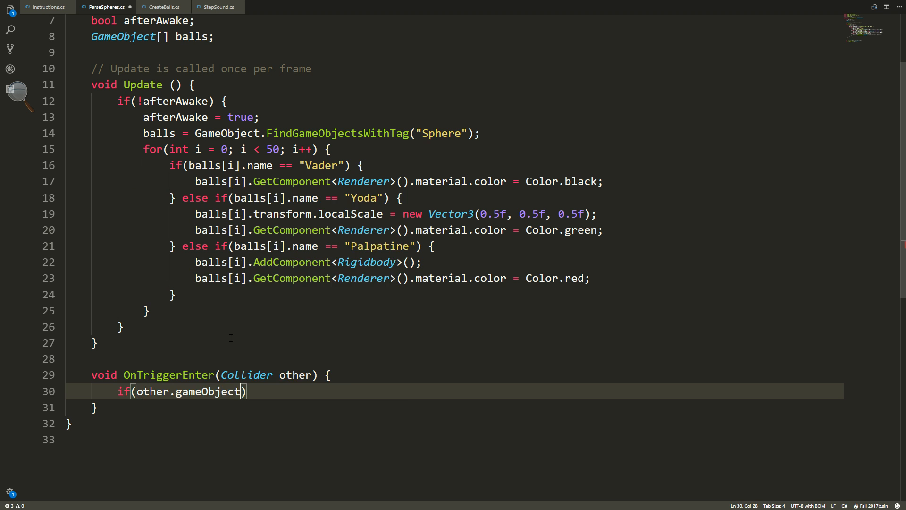
{"action": "type", "text": "= \"Spoh"}
{"action": "key", "text": "BackSpace"}
{"action": "key", "text": "BackSpace"}
{"action": "type", "text": "here\") "}
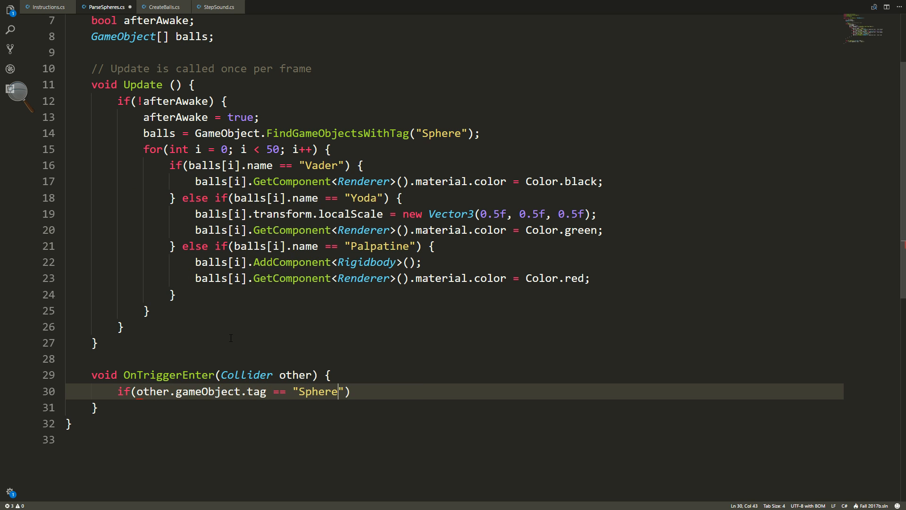
{"action": "type", "text": "{"}
{"action": "key", "text": "Return"}
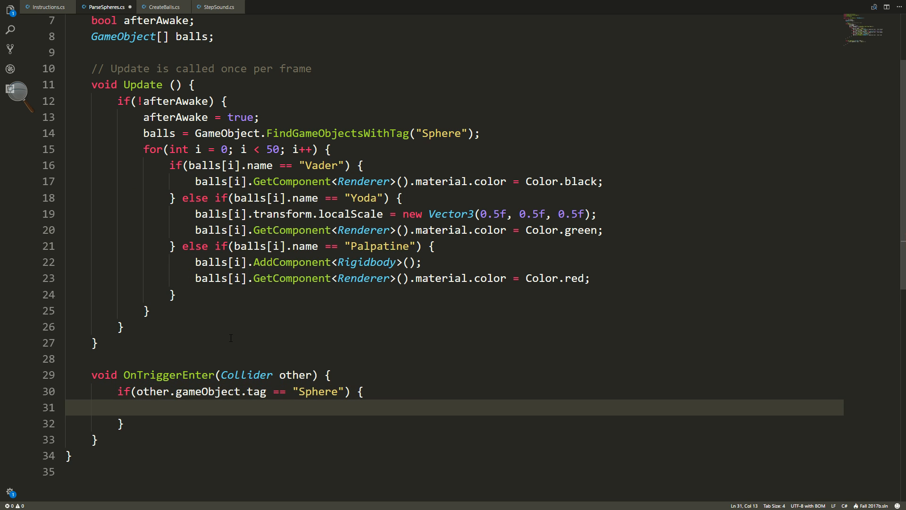
In the if block, start the assignment other.gameObject.transform.position = new Vector3() with its coordinates left empty.
{"action": "type", "text": "other.gameObject"}
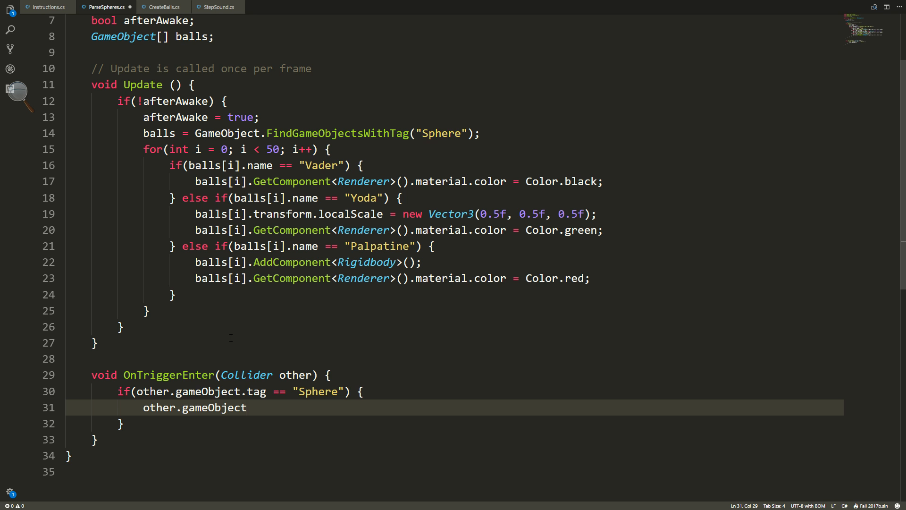
{"action": "type", "text": ".trans"}
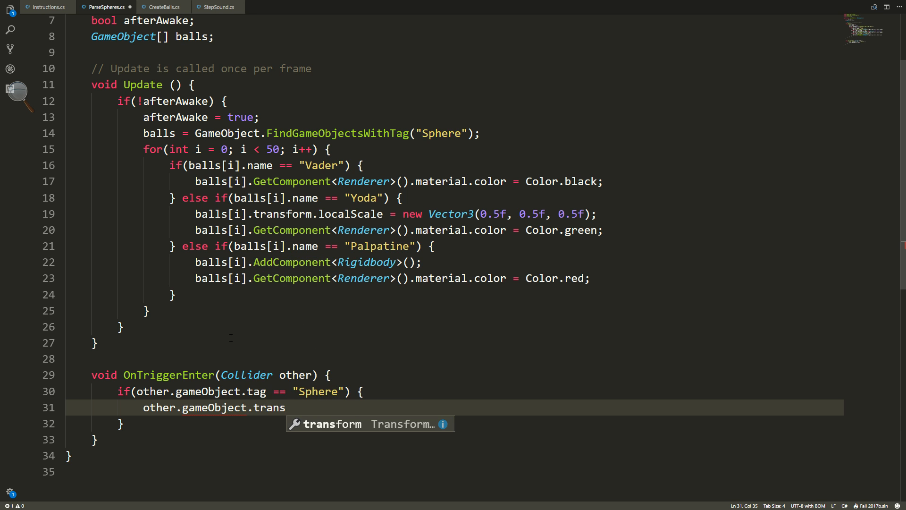
{"action": "key", "text": "Tab"}
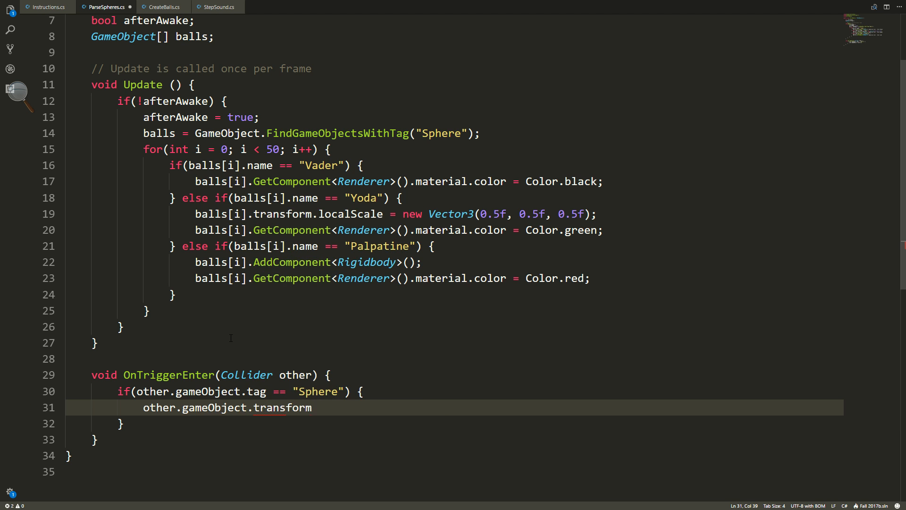
{"action": "type", "text": ".position"}
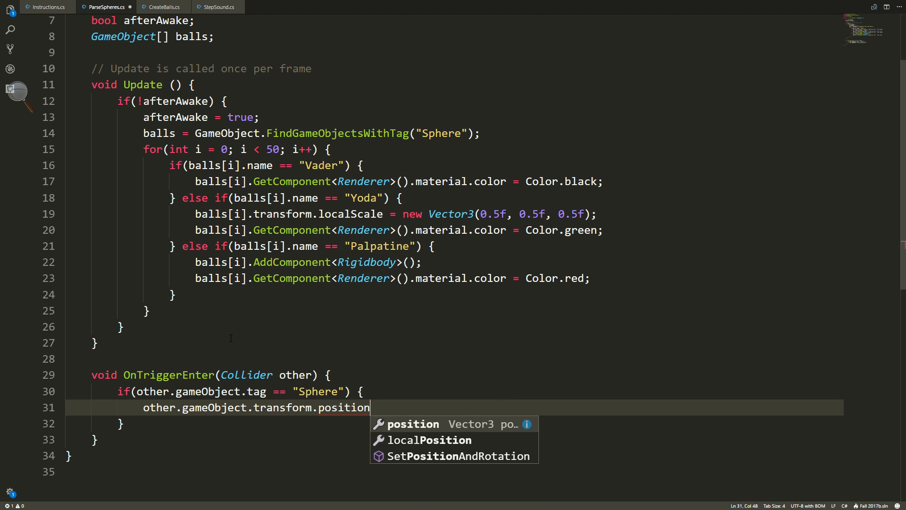
{"action": "type", "text": " = "}
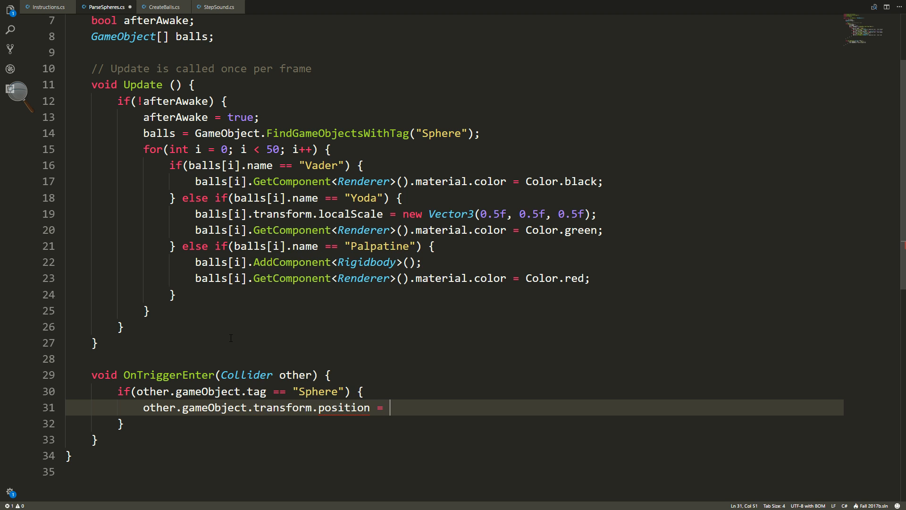
{"action": "type", "text": "new Vector2 3"}
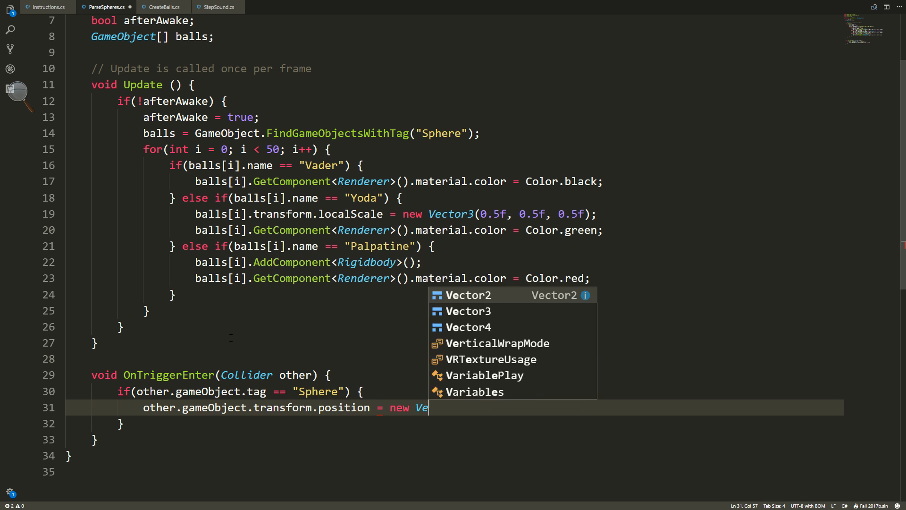
{"action": "key", "text": "BackSpace"}
{"action": "key", "text": "BackSpace"}
{"action": "key", "text": "BackSpace"}
{"action": "type", "text": "3"}
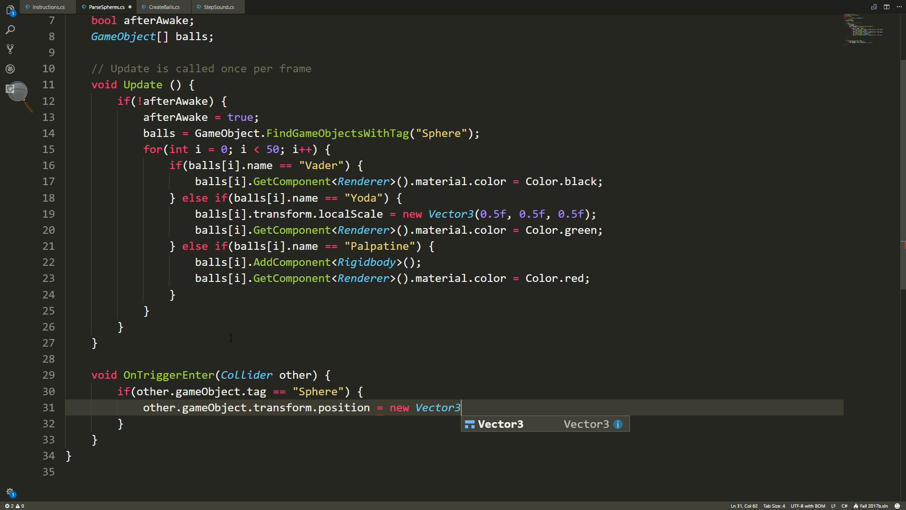
{"action": "type", "text": "(0"}
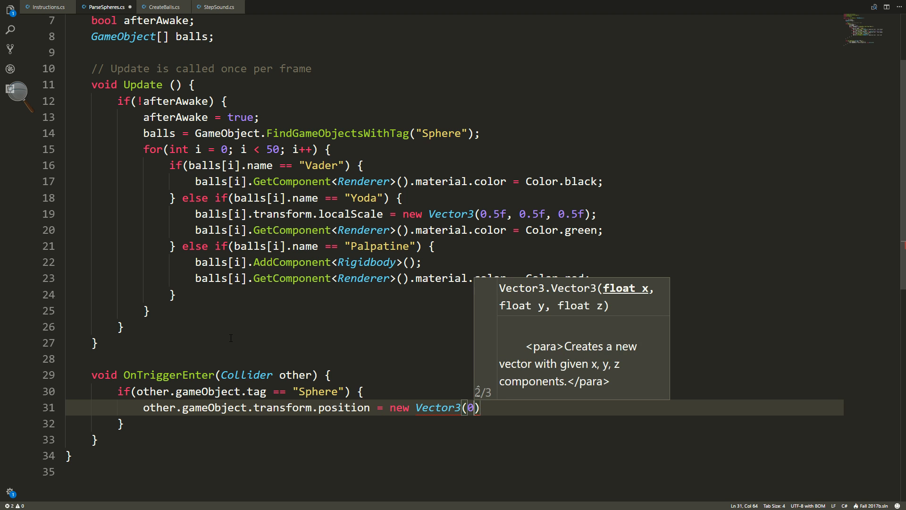
{"action": "key", "text": "BackSpace"}
Switch to Unity, add a cube at the center of Plane (1), and raise it to a Y position of 9.
{"action": "key", "text": "alt+Tab"}
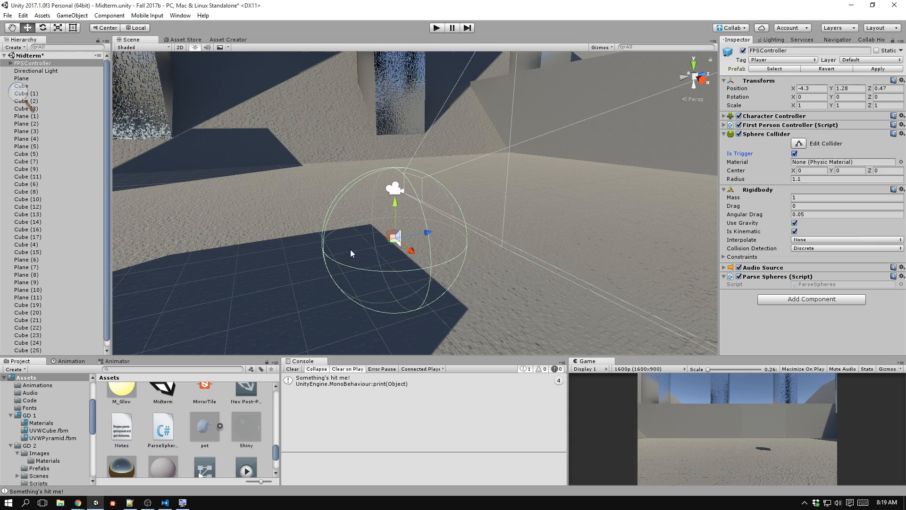
{"action": "right_click_drag", "start_coordinate": [350, 249], "coordinate": [371, 197]}
{"action": "left_click", "coordinate": [74, 18]}
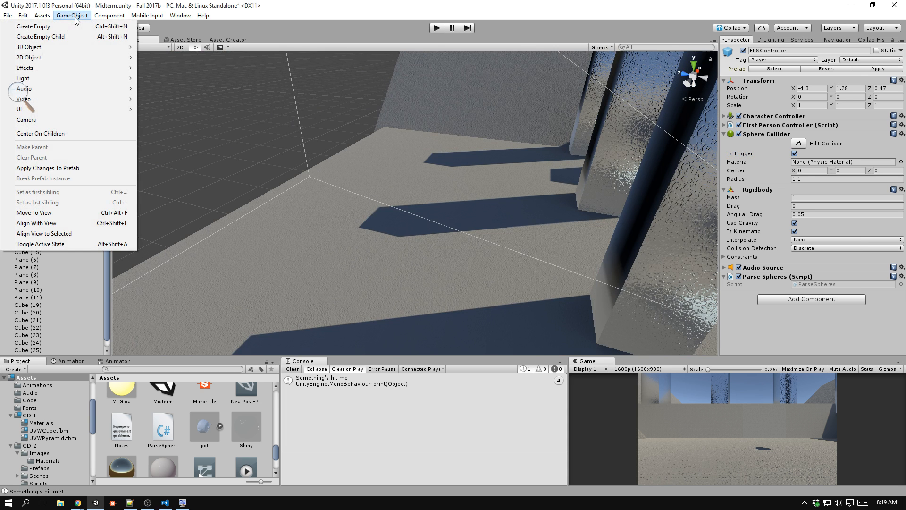
{"action": "left_click", "coordinate": [370, 197]}
{"action": "key", "text": "f"}
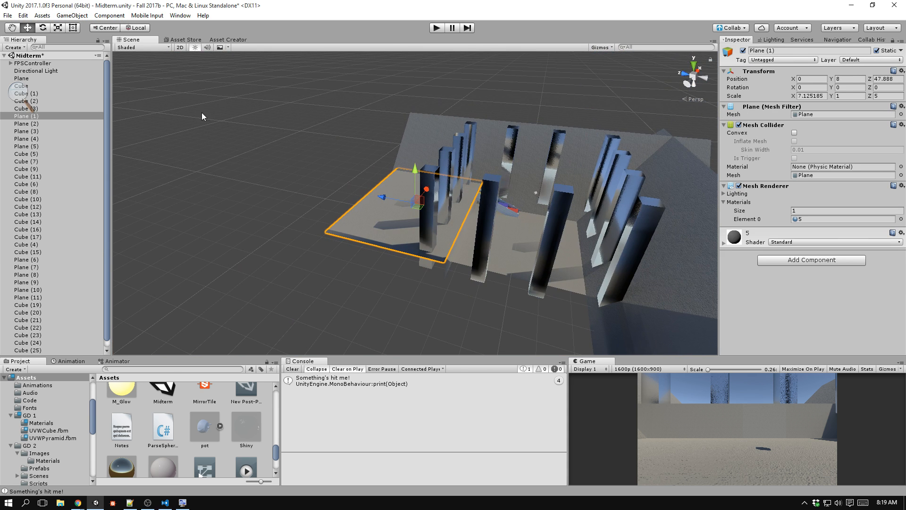
{"action": "left_click", "coordinate": [75, 16]}
{"action": "mouse_move", "coordinate": [76, 52]}
{"action": "left_click", "coordinate": [186, 50]}
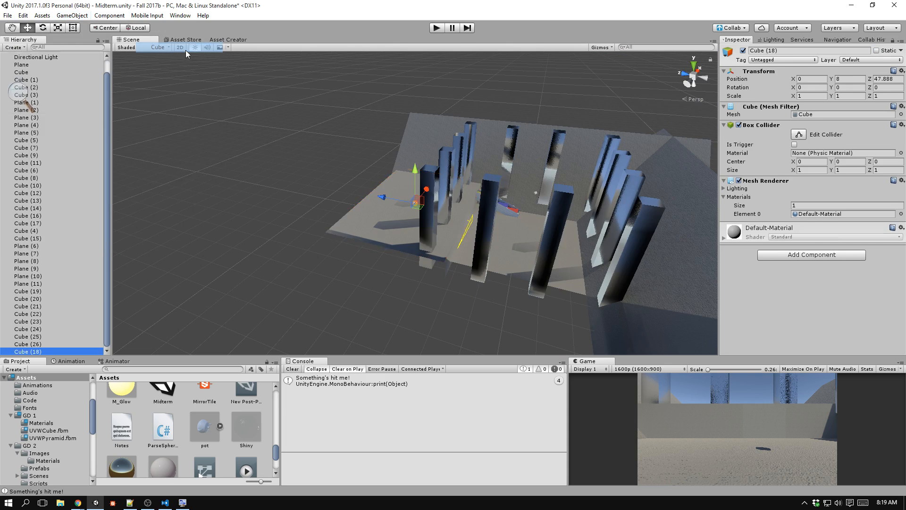
{"action": "key", "text": "f"}
{"action": "left_click_drag", "start_coordinate": [416, 170], "coordinate": [421, 93], "text": "ctrl"}
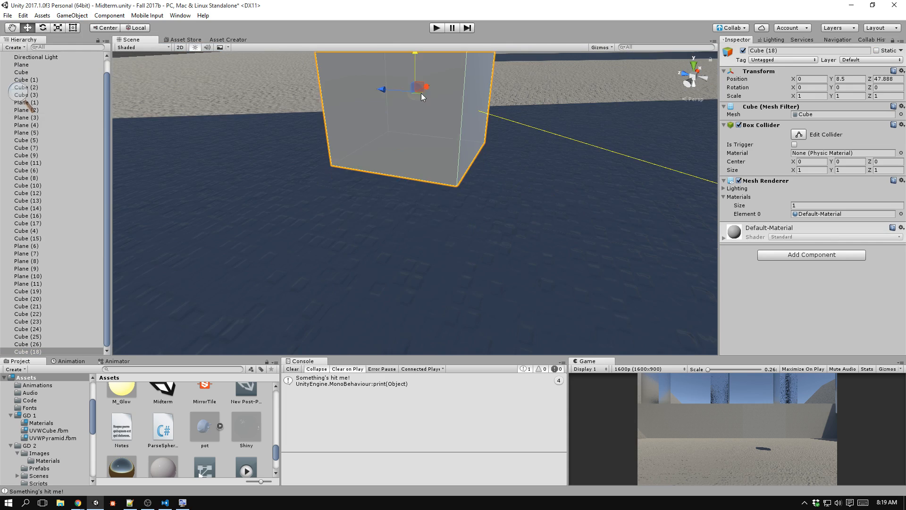
{"action": "scroll", "coordinate": [442, 161], "scroll_direction": "down", "scroll_amount": 10}
Scale the cube into a thin wall of about 0.38 × 1.95 × 11.8 and move it to about 1.88, 8.97, 49.55.
{"action": "key", "text": "r"}
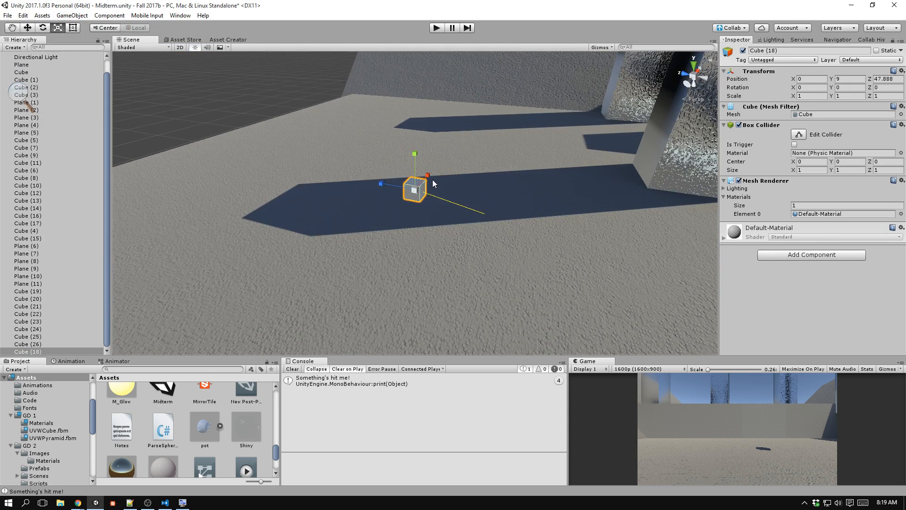
{"action": "left_click_drag", "start_coordinate": [428, 175], "coordinate": [136, 140]}
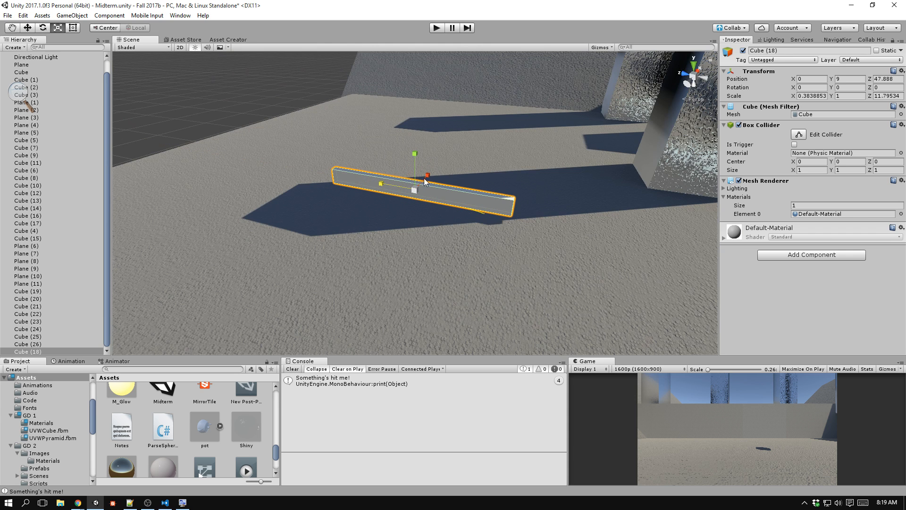
{"action": "left_click_drag", "start_coordinate": [415, 153], "coordinate": [415, 118]}
{"action": "key", "text": "w"}
{"action": "left_click_drag", "start_coordinate": [417, 149], "coordinate": [307, 209]}
{"action": "key", "text": "r"}
{"action": "key", "text": "w"}
Duplicate the wall, rotate the copy 90° about Y, and move it to about -4.21, 8.97, 43.46 so it meets the first wall's end.
{"action": "key", "text": "ctrl+d"}
{"action": "key", "text": "e"}
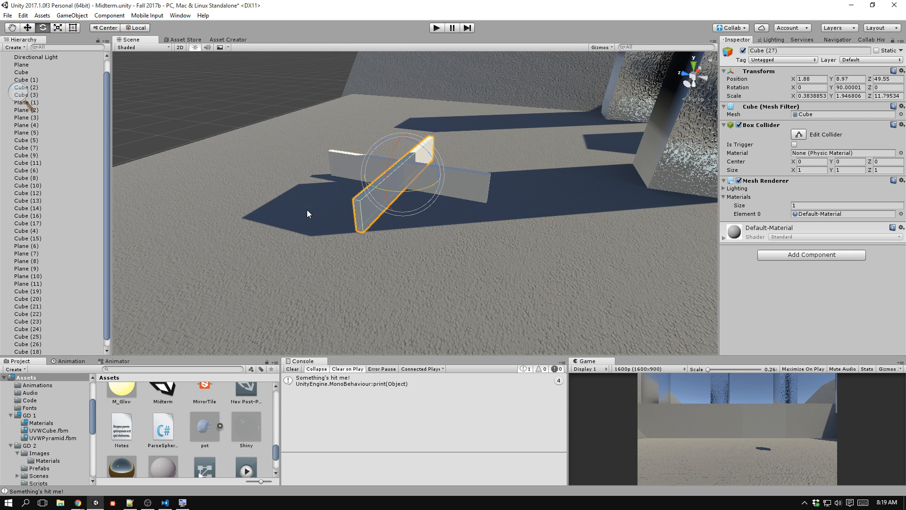
{"action": "key", "text": "w"}
{"action": "left_click_drag", "start_coordinate": [429, 160], "coordinate": [487, 210]}
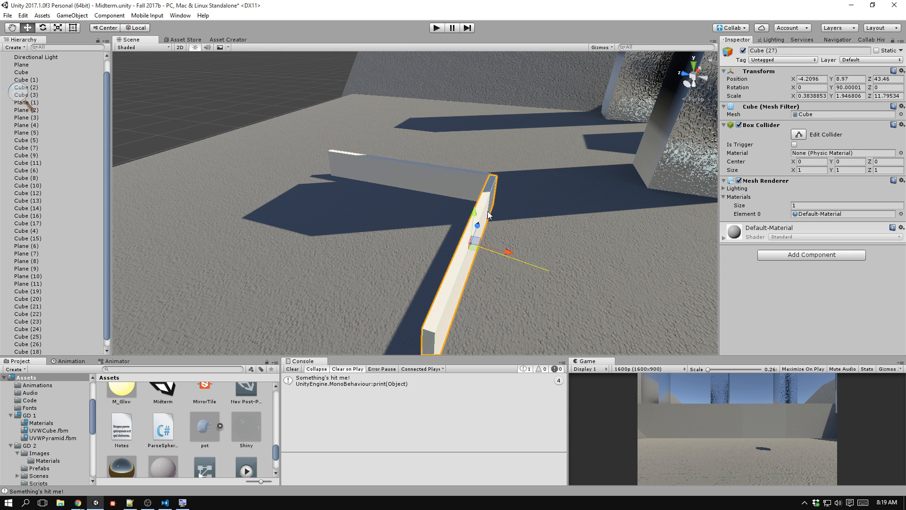
Duplicate both walls, rotate the copies together to the opposite sides, and move them to close the square ball pen.
{"action": "key", "text": "ctrl+d"}
{"action": "key", "text": "e"}
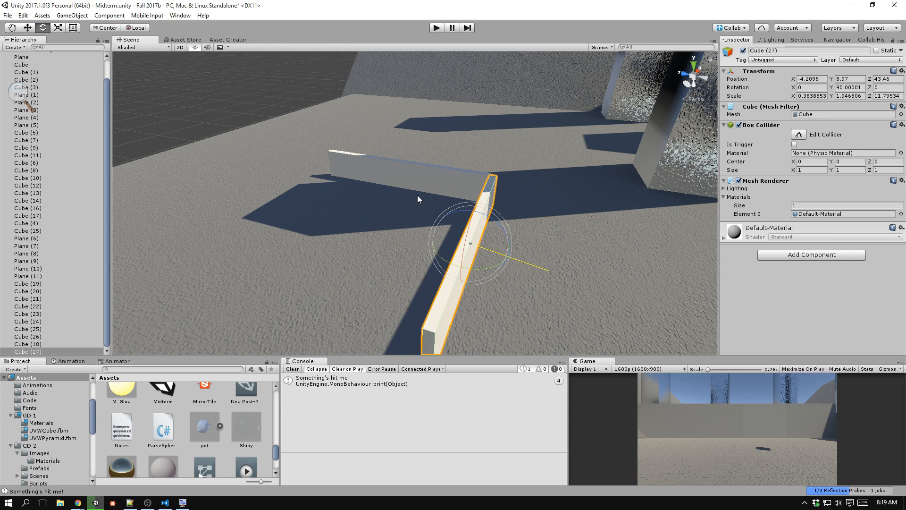
{"action": "left_click", "coordinate": [418, 177], "text": "shift"}
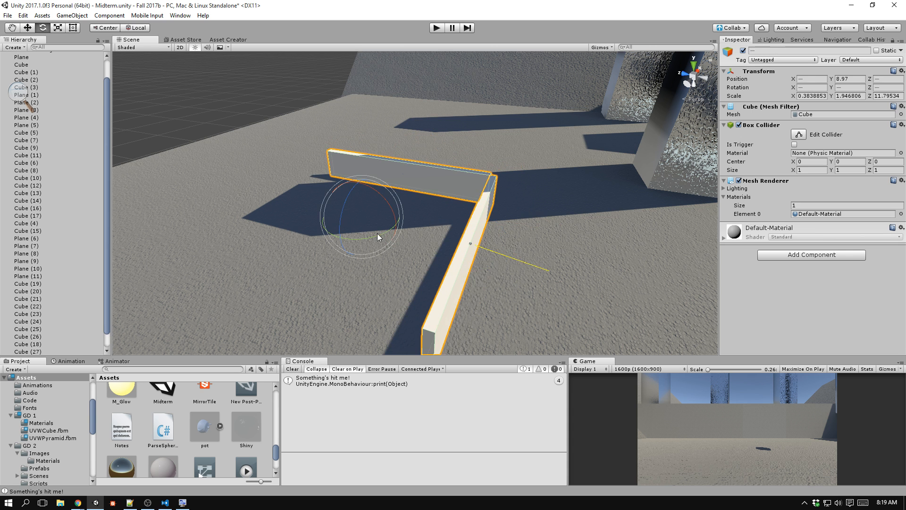
{"action": "left_click_drag", "start_coordinate": [378, 234], "coordinate": [140, 256]}
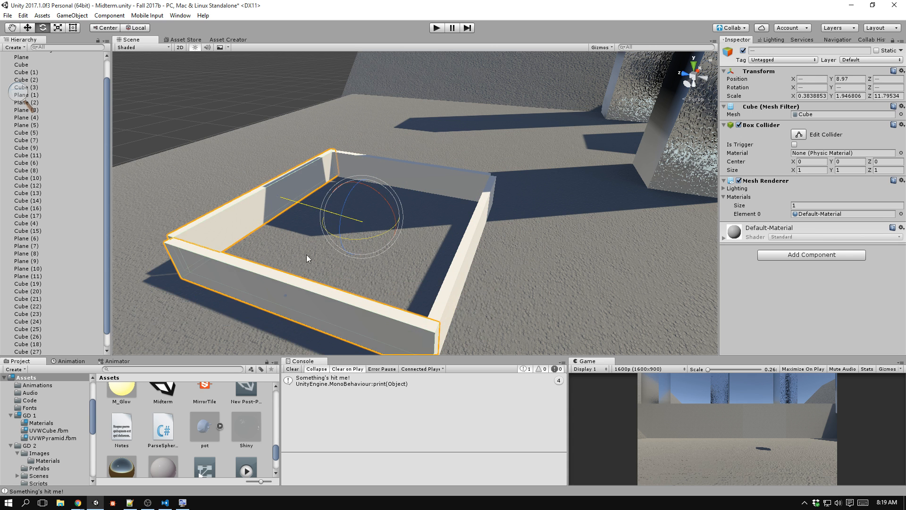
{"action": "middle_click_drag", "start_coordinate": [452, 340], "coordinate": [440, 326]}
{"action": "key", "text": "w"}
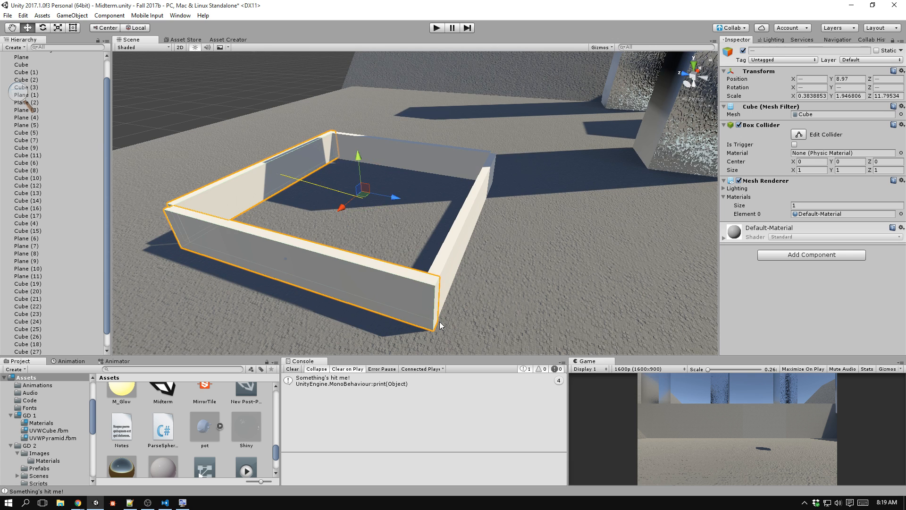
{"action": "left_click_drag", "start_coordinate": [439, 325], "coordinate": [427, 321]}
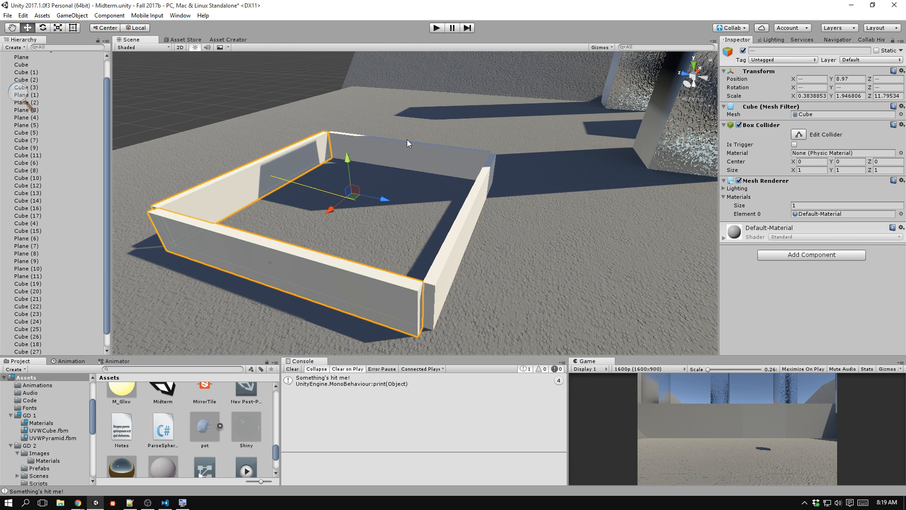
Select and frame all four pen walls, and create an empty game object at their center.
{"action": "left_click", "coordinate": [267, 83]}
{"action": "left_click", "coordinate": [384, 165]}
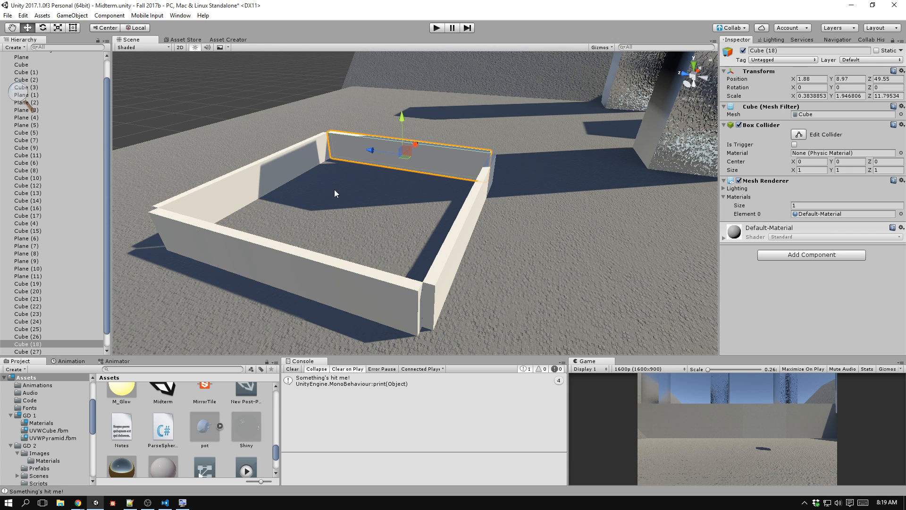
{"action": "left_click", "coordinate": [266, 173], "text": "shift"}
{"action": "left_click", "coordinate": [250, 250], "text": "shift"}
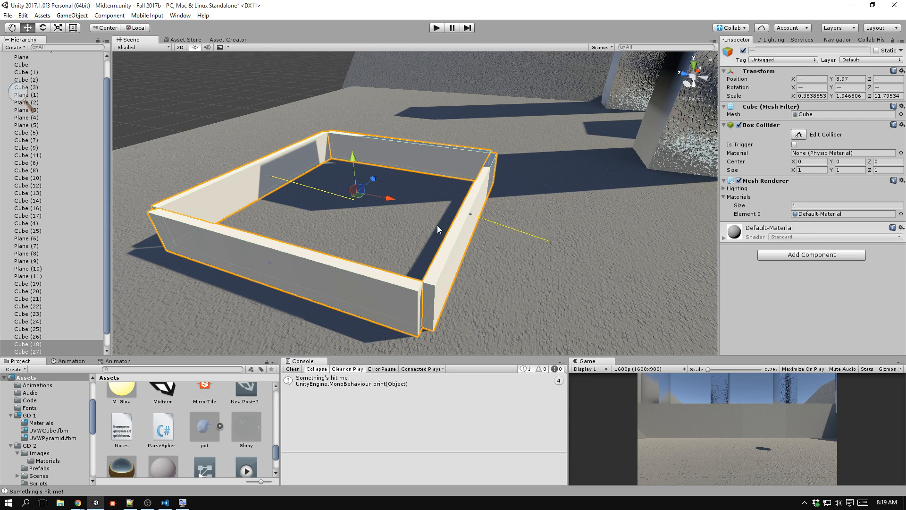
{"action": "key", "text": "f"}
{"action": "left_click", "coordinate": [60, 17]}
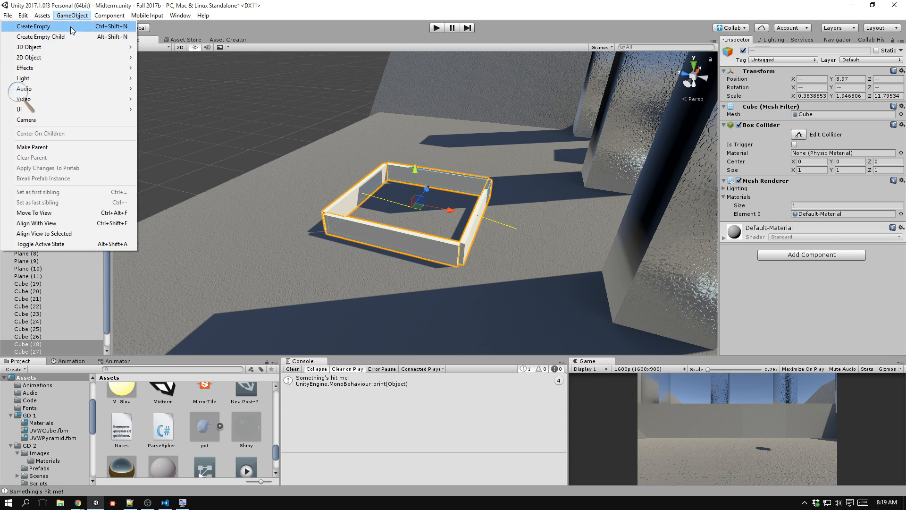
{"action": "left_click", "coordinate": [77, 28]}
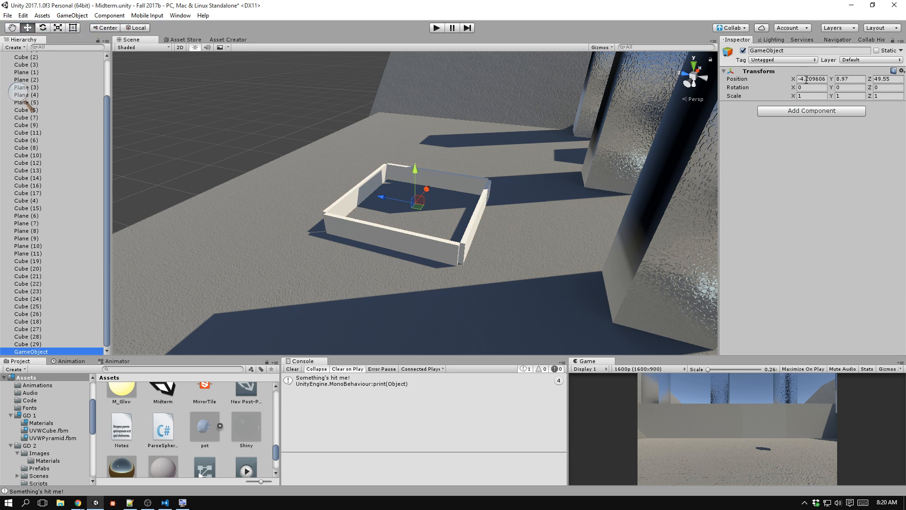
Set the empty game object's position to X -4, Y 9, Z 50.
{"action": "left_click", "coordinate": [854, 79]}
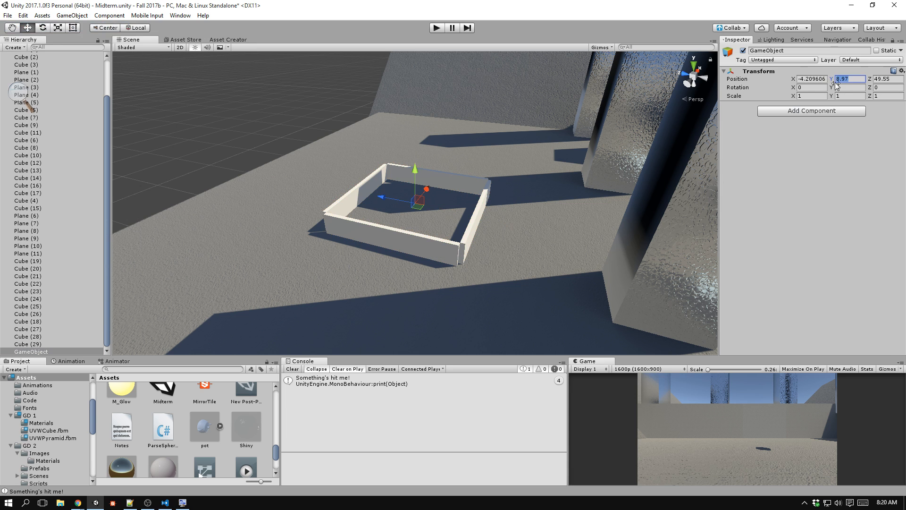
{"action": "left_click", "coordinate": [826, 79]}
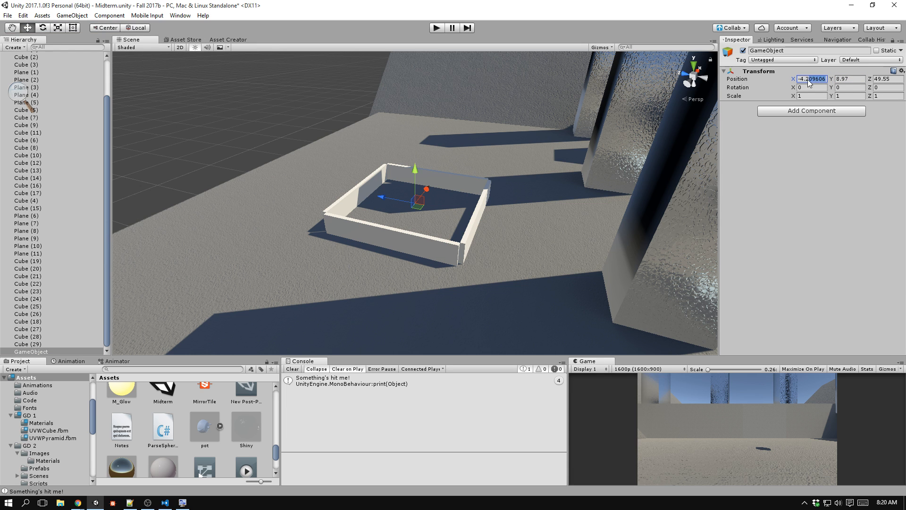
{"action": "type", "text": "-4"}
{"action": "left_click", "coordinate": [857, 79]}
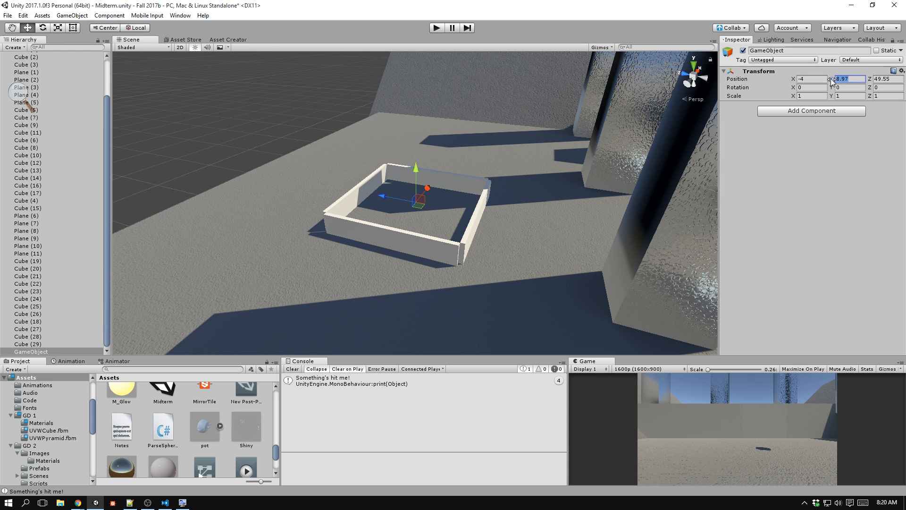
{"action": "type", "text": "9"}
{"action": "left_click", "coordinate": [903, 79]}
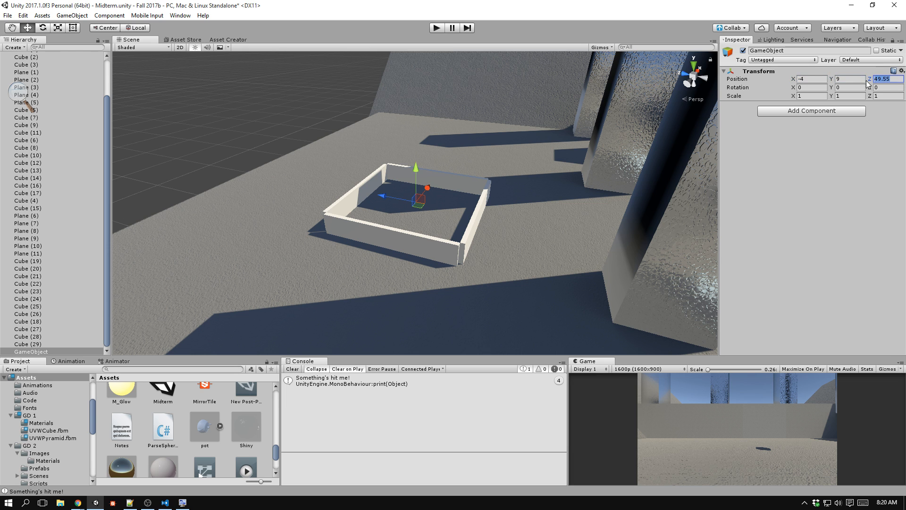
{"action": "type", "text": "50"}
{"action": "key", "text": "Tab"}
{"action": "middle_click_drag", "start_coordinate": [528, 186], "coordinate": [462, 143]}
Switch to the code editor and complete the position assignment in ParseSpheres.cs with the coordinates (-4, 9, 50) and a semicolon.
{"action": "key", "text": "alt+Tab"}
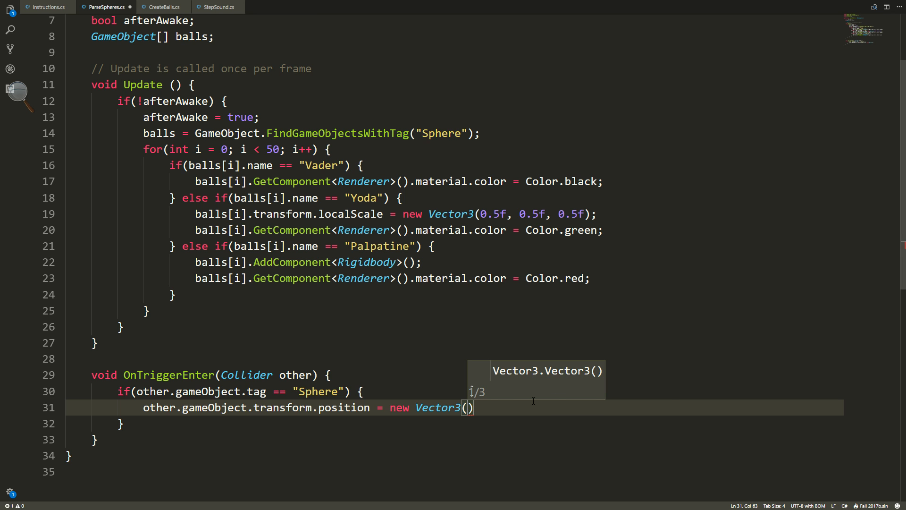
{"action": "type", "text": "-4, 9,"}
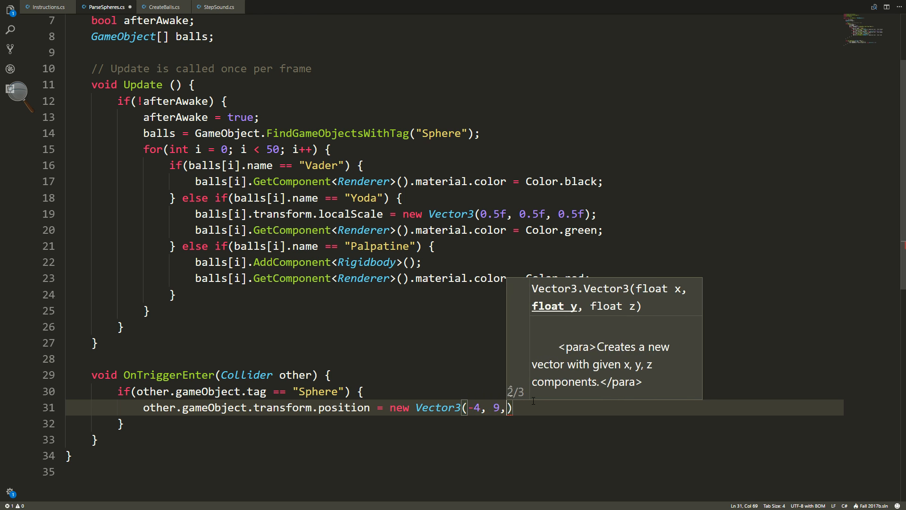
{"action": "type", "text": " 50)"}
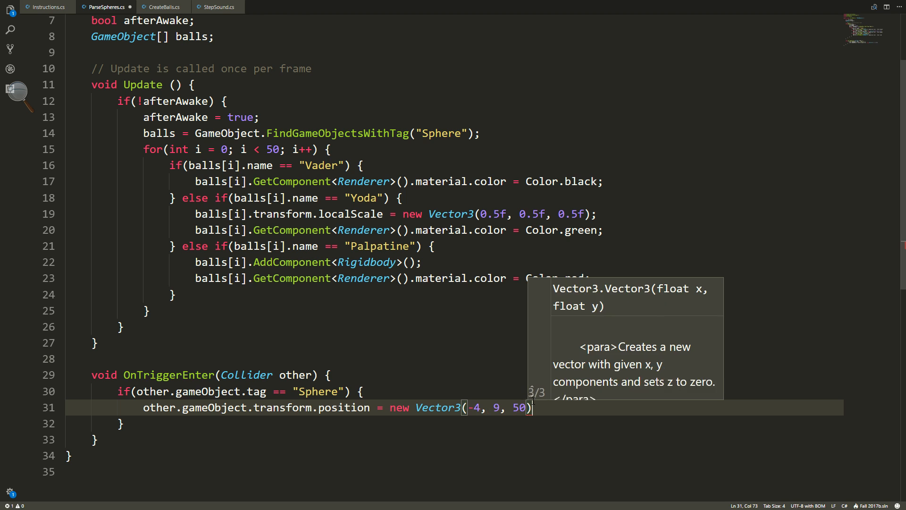
{"action": "type", "text": "l"}
{"action": "key", "text": "BackSpace"}
{"action": "type", "text": ";"}
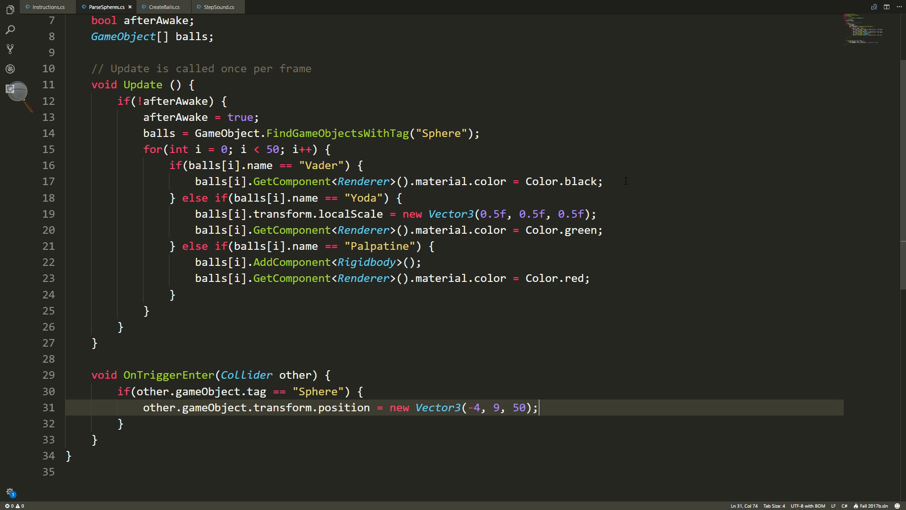
Below the position assignment, add the line other.gameObject.AddComponent<Rigidbody>(); and save the script.
{"action": "key", "text": "Return"}
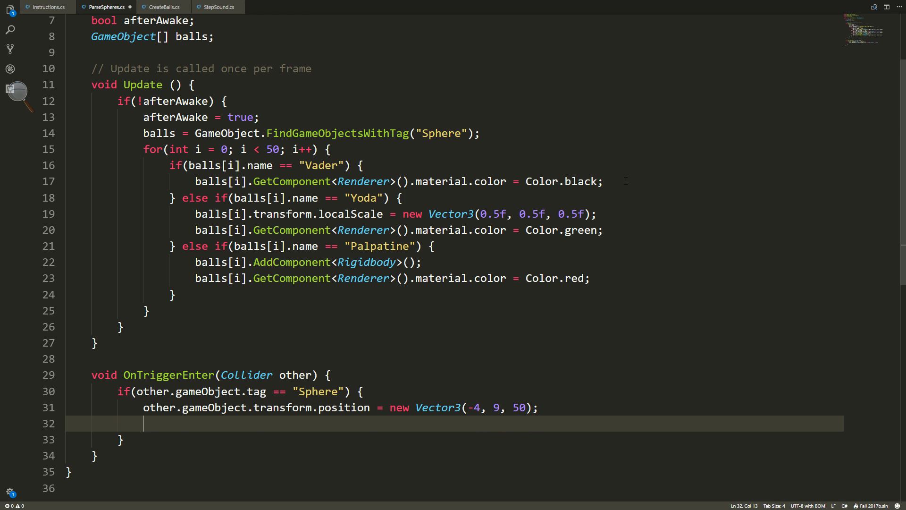
{"action": "type", "text": "other."}
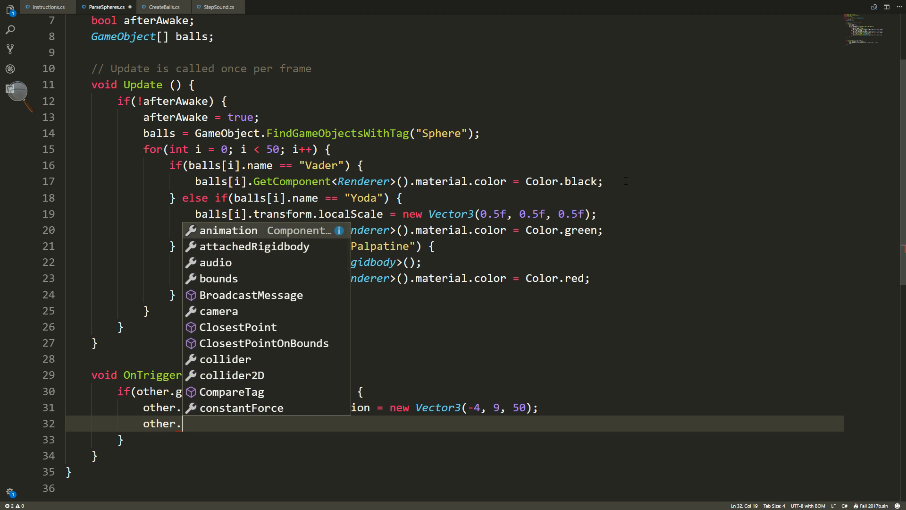
{"action": "type", "text": "game"}
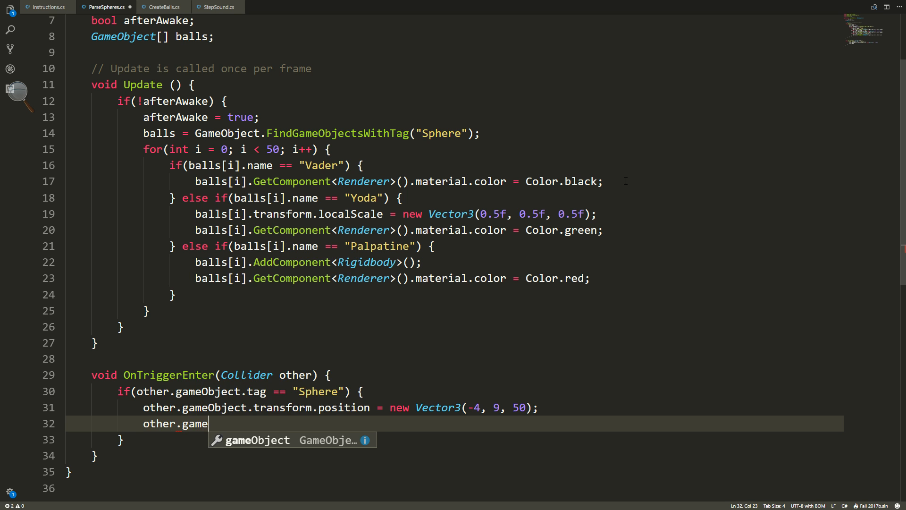
{"action": "type", "text": "Object."}
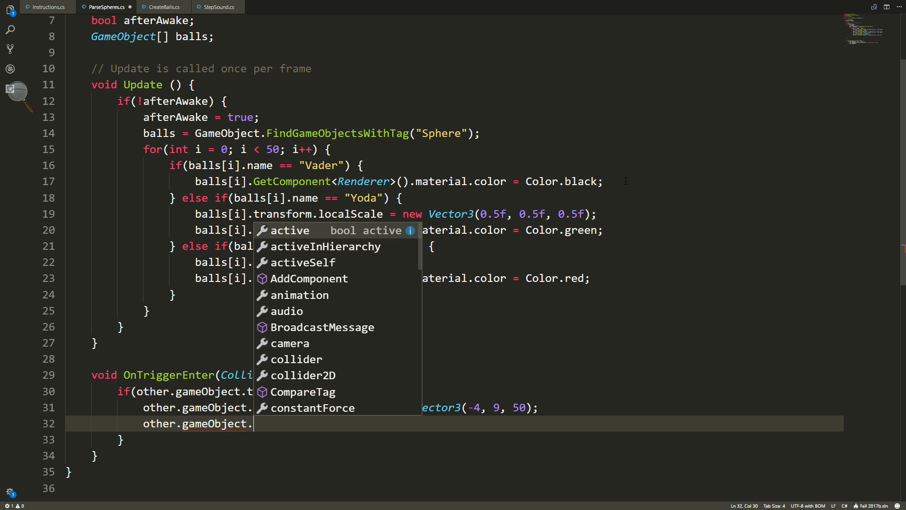
{"action": "type", "text": "AddCo"}
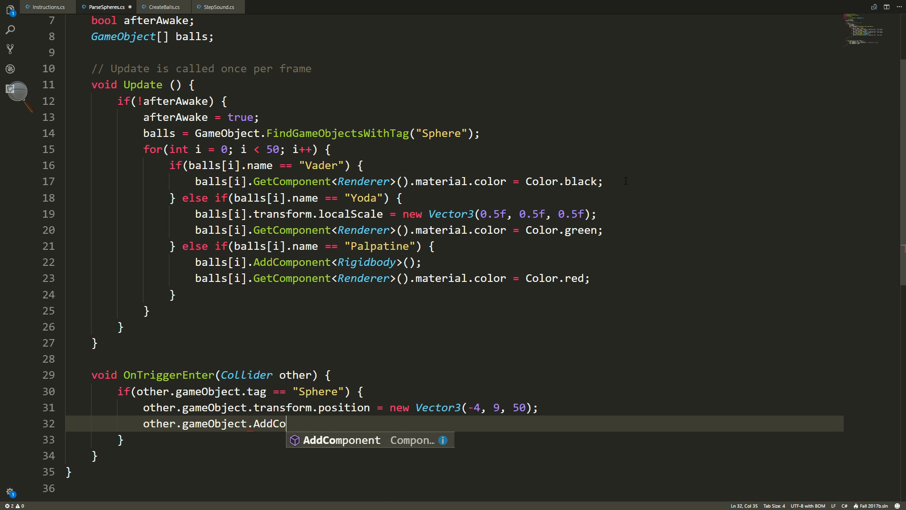
{"action": "key", "text": "Tab"}
{"action": "type", "text": "<Rig"}
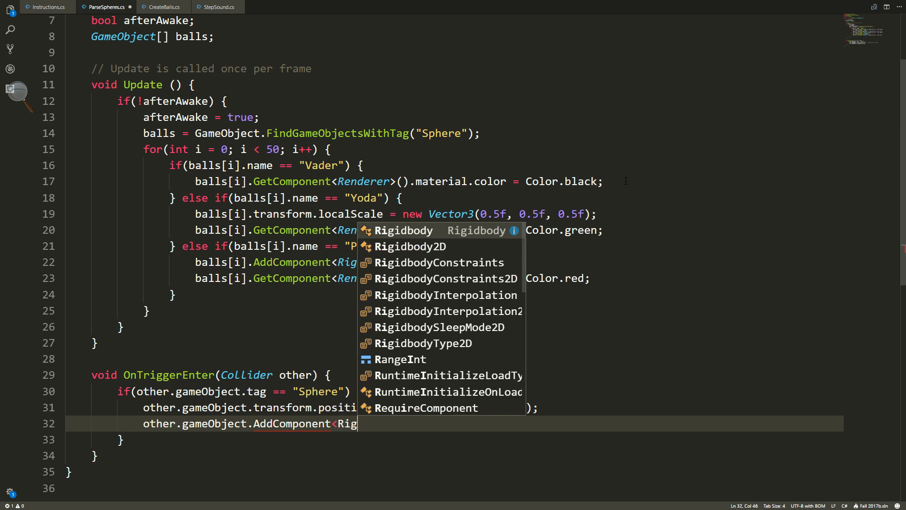
{"action": "type", "text": "idbody>"}
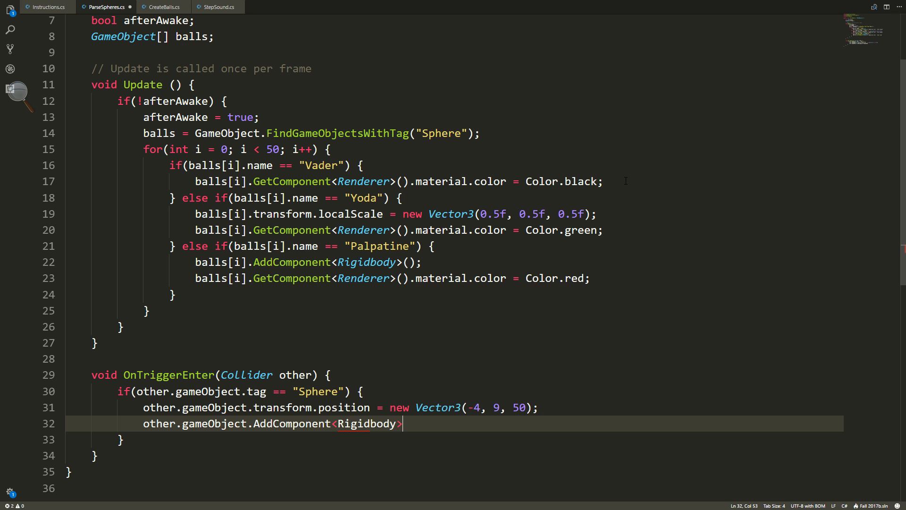
{"action": "type", "text": "();"}
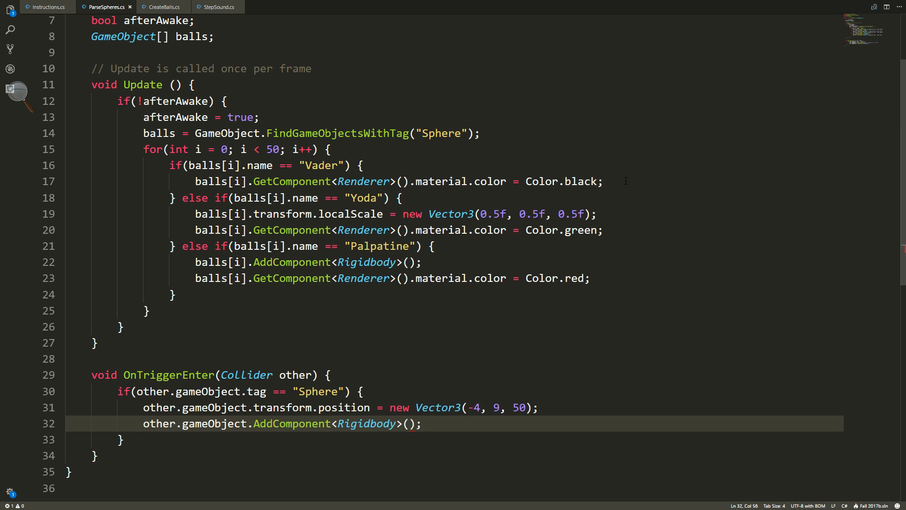
{"action": "key", "text": "ctrl+s"}
Switch to Unity, play the scene to test the sphere trigger, and stop the run.
{"action": "key", "text": "alt+Tab"}
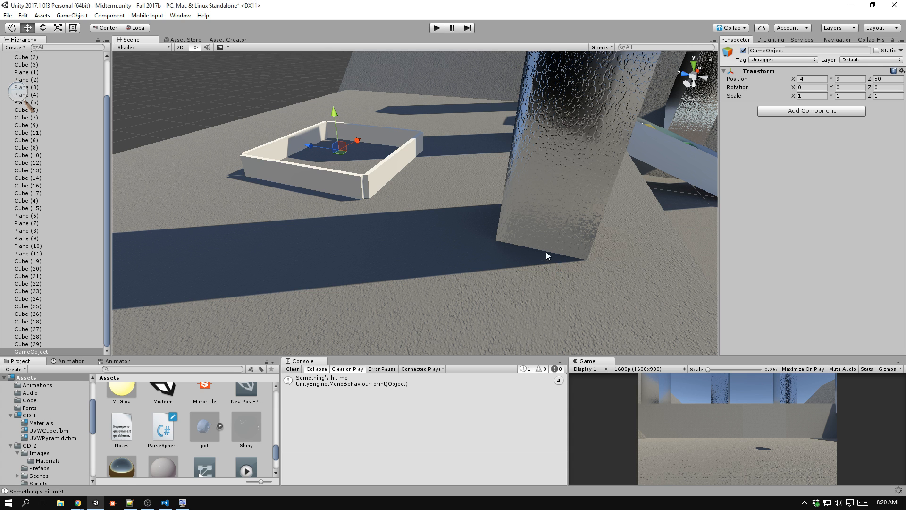
{"action": "left_click", "coordinate": [437, 28]}
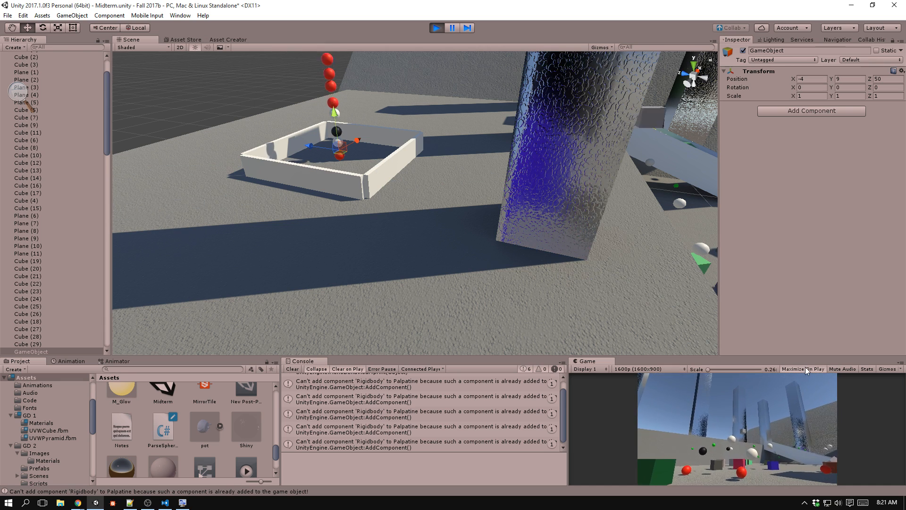
{"action": "key", "text": "ctrl+p"}
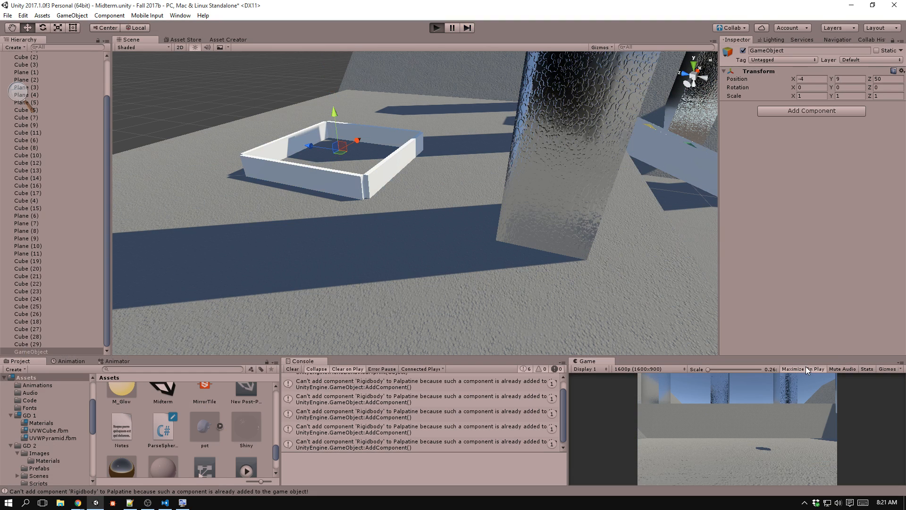
Enable Maximize On Play and run the game again to test moving touched spheres into the pen, ending the run when done.
{"action": "left_click", "coordinate": [806, 368]}
{"action": "key", "text": "ctrl+p"}
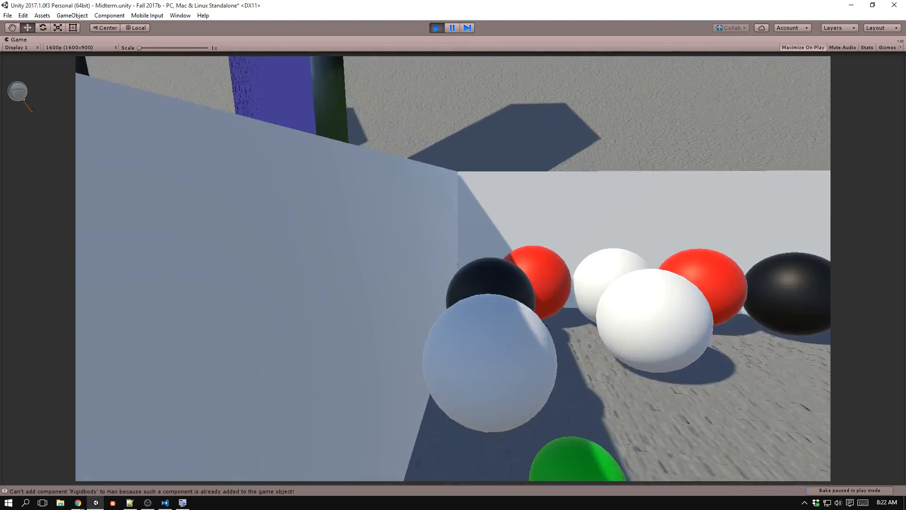
{"action": "key", "text": "ctrl+p"}
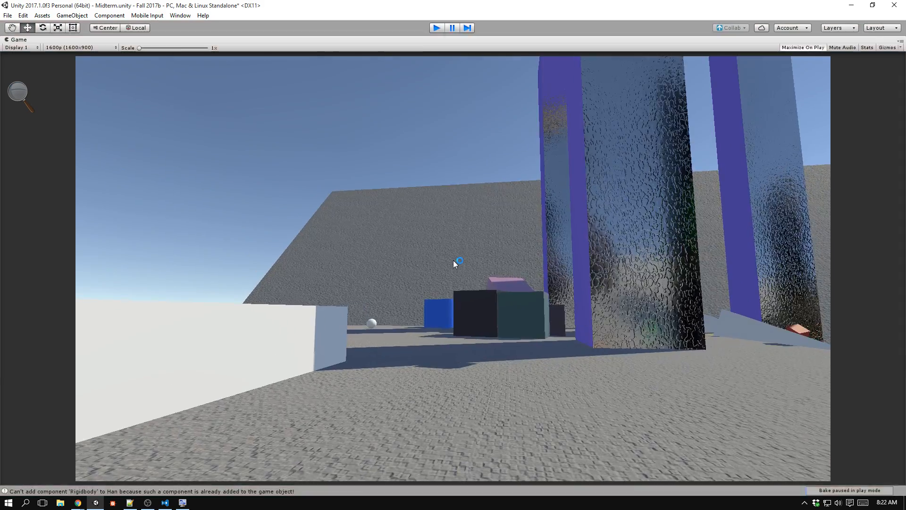
Switch to the code editor, read instruction 6 in Instructions.cs, and review the timer code in CreateBalls.cs.
{"action": "key", "text": "alt+Tab"}
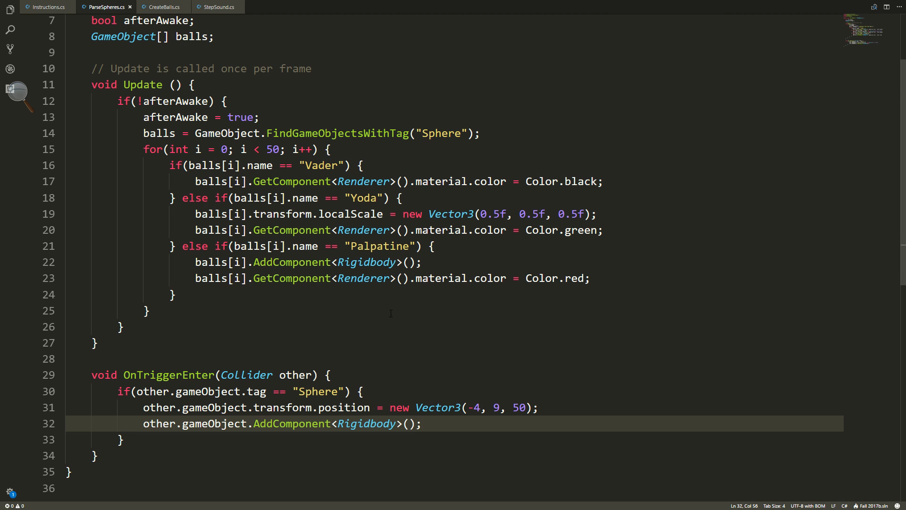
{"action": "left_click", "coordinate": [51, 6]}
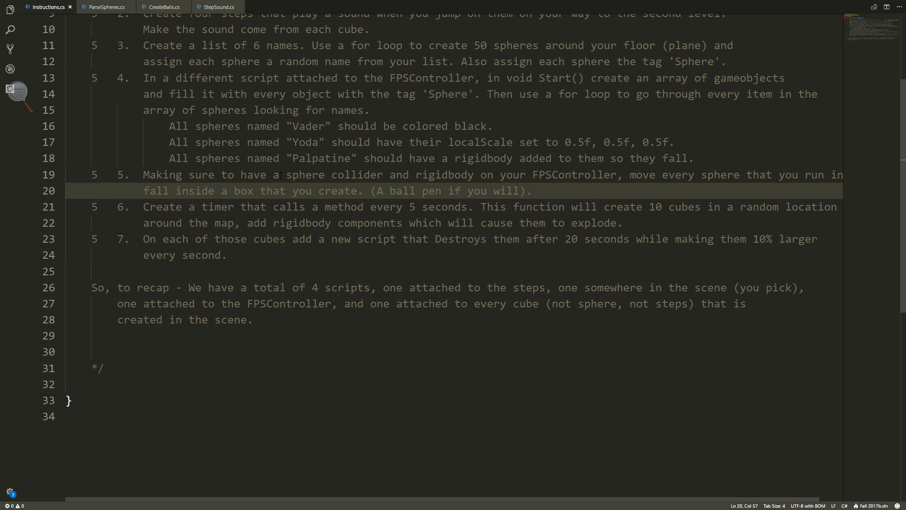
{"action": "left_click_drag", "start_coordinate": [141, 208], "coordinate": [819, 209]}
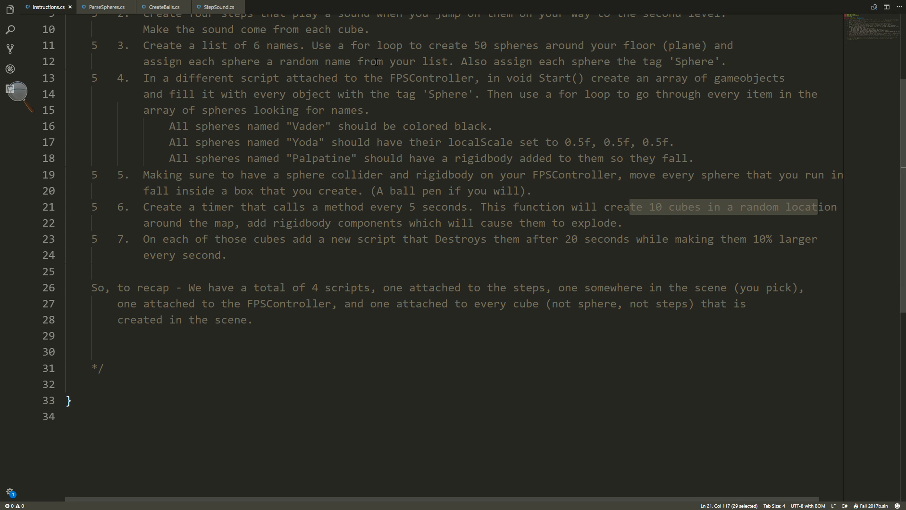
{"action": "left_click", "coordinate": [183, 10]}
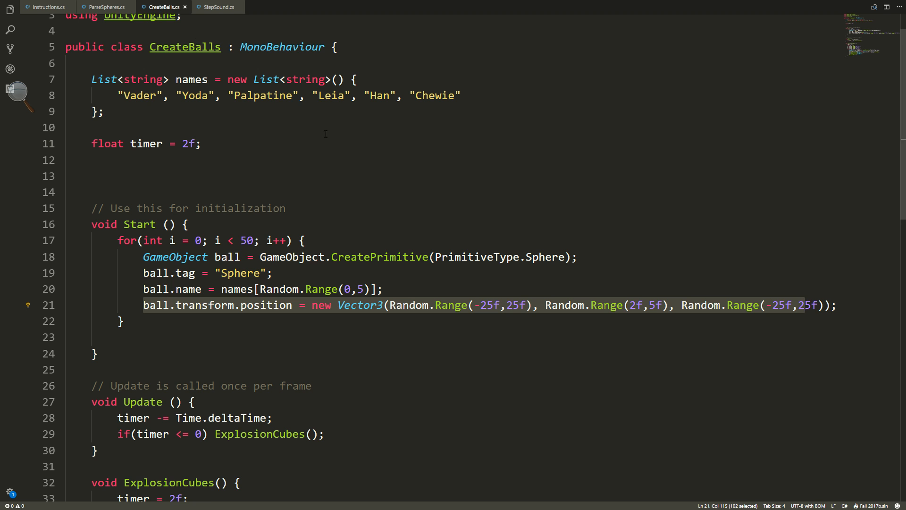
{"action": "scroll", "coordinate": [358, 151], "scroll_direction": "down", "scroll_amount": 2}
{"action": "scroll", "coordinate": [365, 167], "scroll_direction": "up", "scroll_amount": 3}
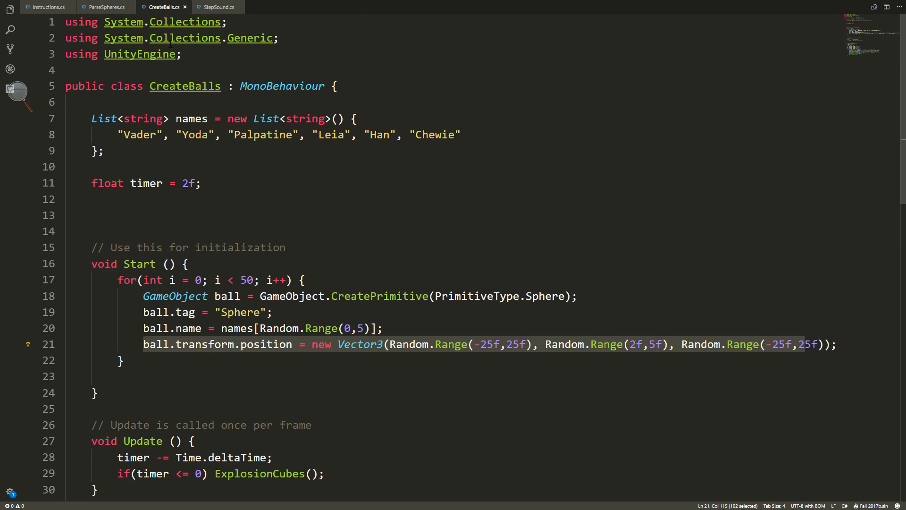
Review the timer countdown and ExplosionCubes code in CreateBalls.cs, and set the timer field's initial value to 5f.
{"action": "scroll", "coordinate": [317, 183], "scroll_direction": "down", "scroll_amount": 7}
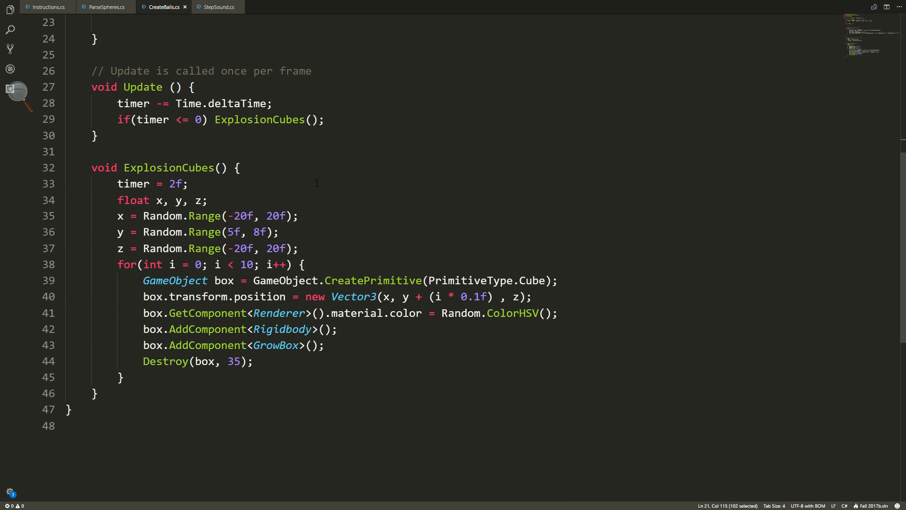
{"action": "scroll", "coordinate": [364, 206], "scroll_direction": "down", "scroll_amount": 1}
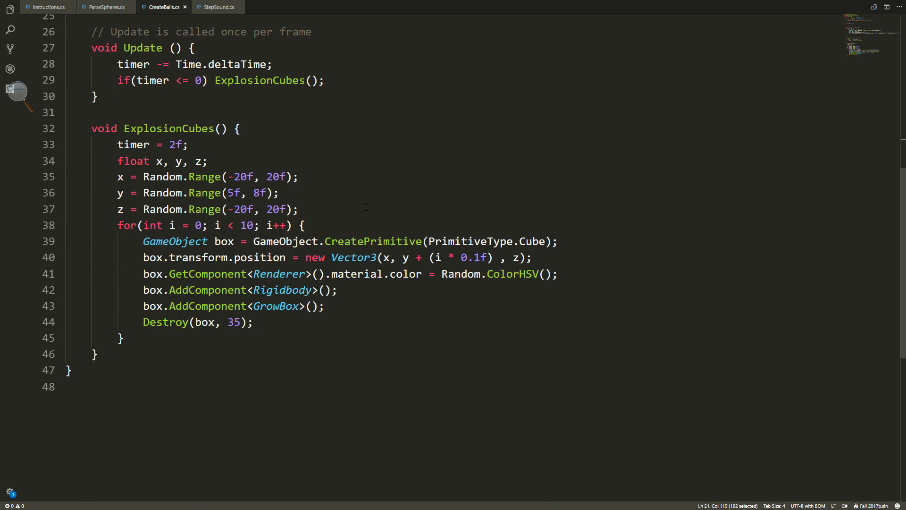
{"action": "scroll", "coordinate": [162, 157], "scroll_direction": "up", "scroll_amount": 1}
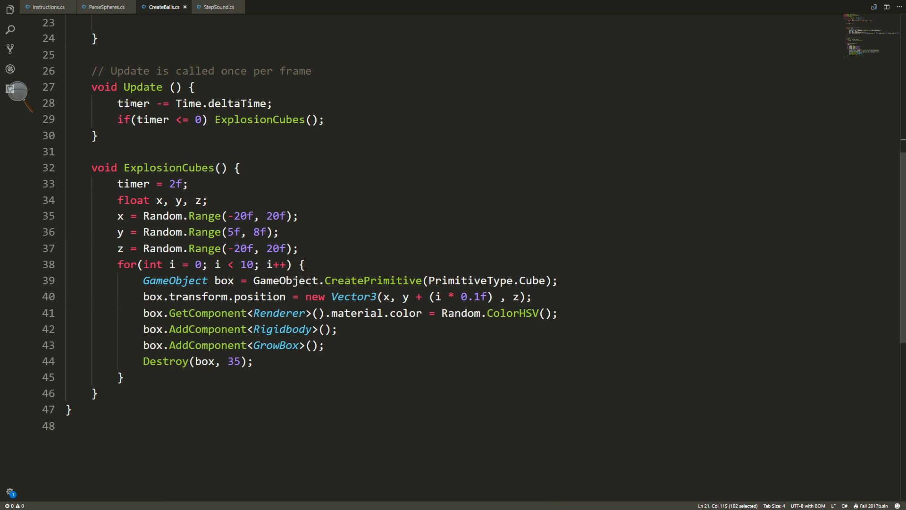
{"action": "left_click_drag", "start_coordinate": [119, 103], "coordinate": [282, 109]}
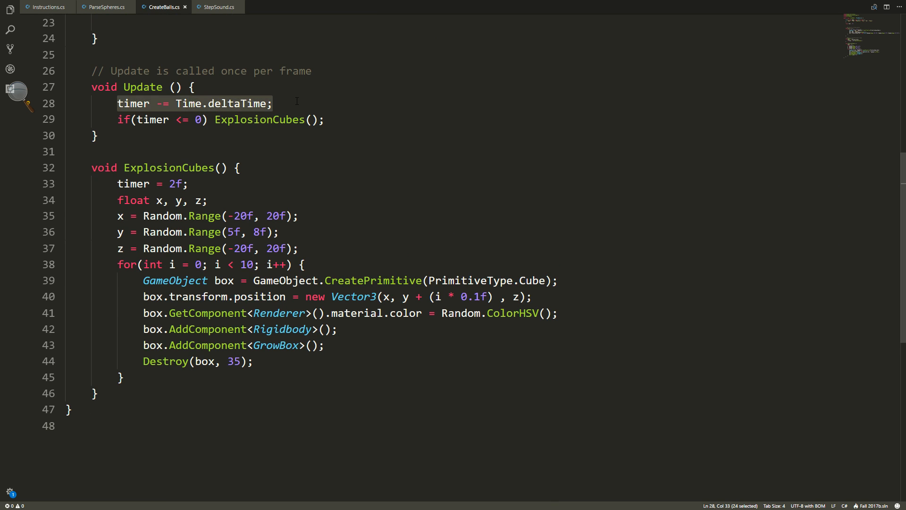
{"action": "left_click", "coordinate": [283, 111]}
{"action": "scroll", "coordinate": [283, 113], "scroll_direction": "up", "scroll_amount": 8}
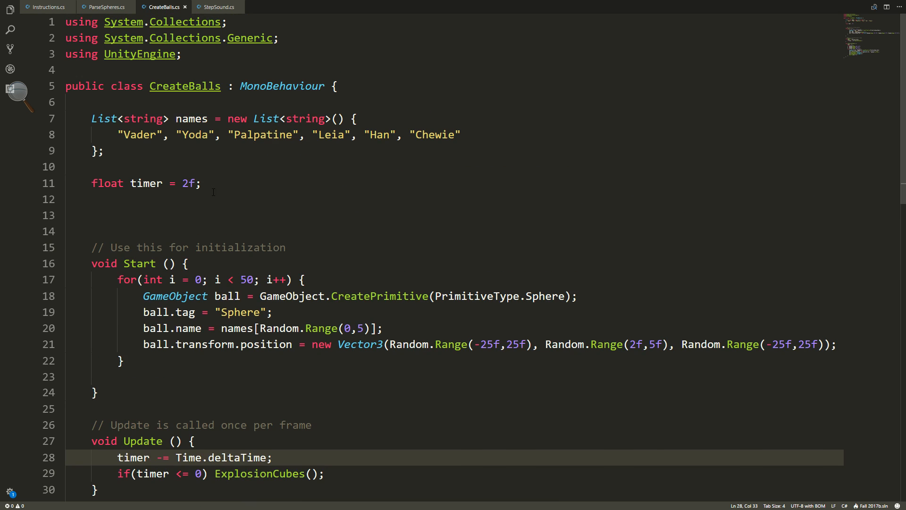
{"action": "left_click", "coordinate": [188, 183]}
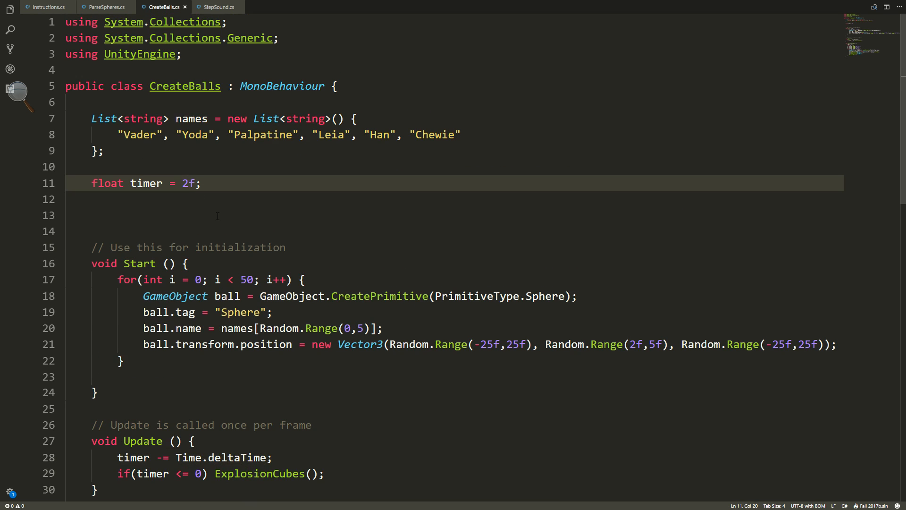
{"action": "key", "text": "BackSpace"}
{"action": "type", "text": "5"}
Check the timer condition in Update, set the timer reset at the start of ExplosionCubes to 5f, and save the script.
{"action": "scroll", "coordinate": [177, 202], "scroll_direction": "down", "scroll_amount": 5}
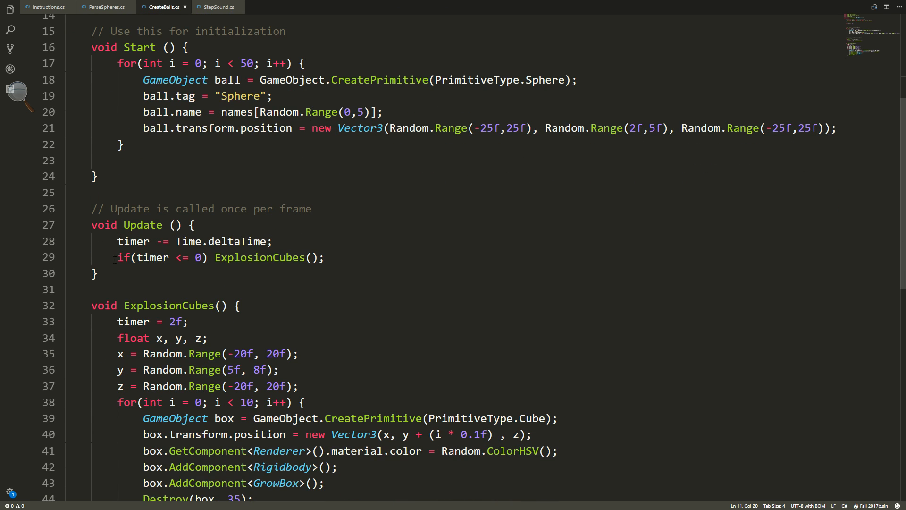
{"action": "left_click_drag", "start_coordinate": [117, 257], "coordinate": [208, 258]}
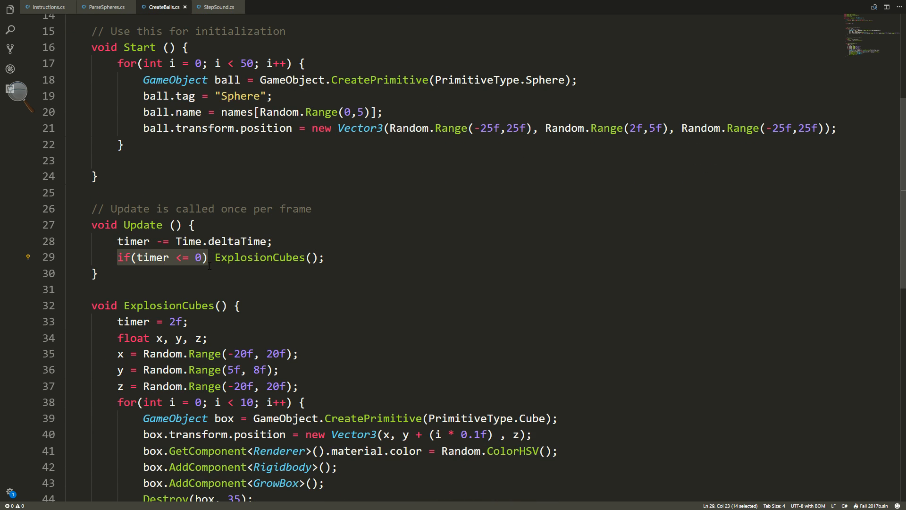
{"action": "left_click", "coordinate": [335, 257]}
{"action": "left_click_drag", "start_coordinate": [336, 258], "coordinate": [215, 258]}
{"action": "left_click", "coordinate": [357, 256]}
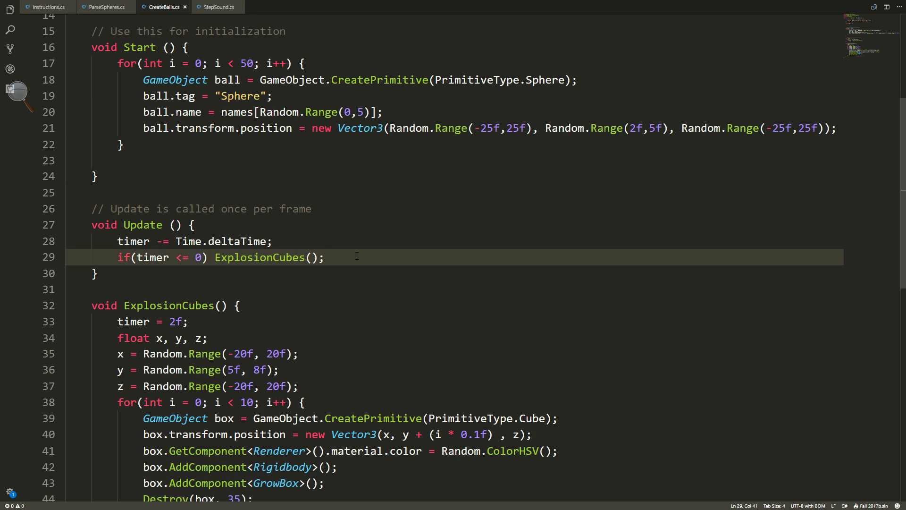
{"action": "scroll", "coordinate": [356, 255], "scroll_direction": "down", "scroll_amount": 2}
{"action": "left_click_drag", "start_coordinate": [177, 224], "coordinate": [169, 225]}
{"action": "type", "text": "5"}
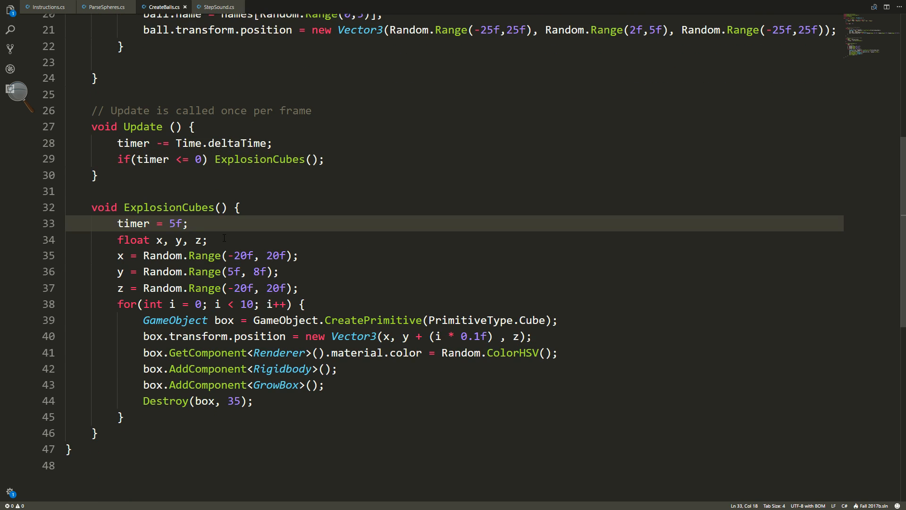
{"action": "key", "text": "ctrl+s"}
Examine the declaration of the x, y and z floats in the ExplosionCubes method.
{"action": "left_click_drag", "start_coordinate": [223, 244], "coordinate": [117, 241]}
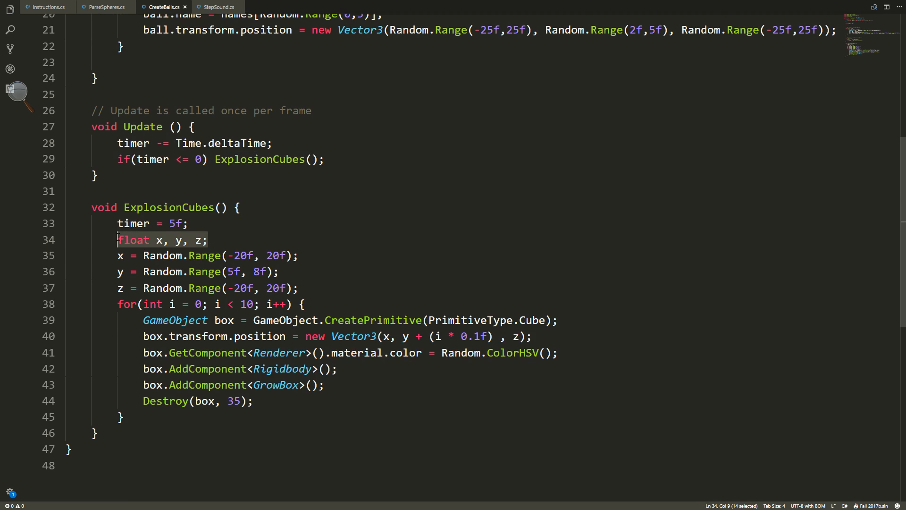
{"action": "left_click", "coordinate": [288, 214]}
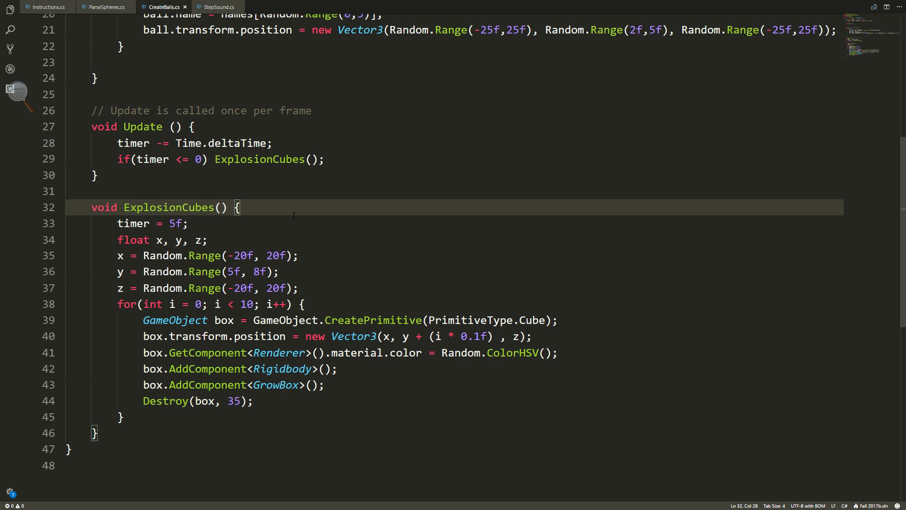
Comment out the x, y, z float declaration and the three Random.Range assignments in ExplosionCubes.
{"action": "scroll", "coordinate": [275, 270], "scroll_direction": "down", "scroll_amount": 3}
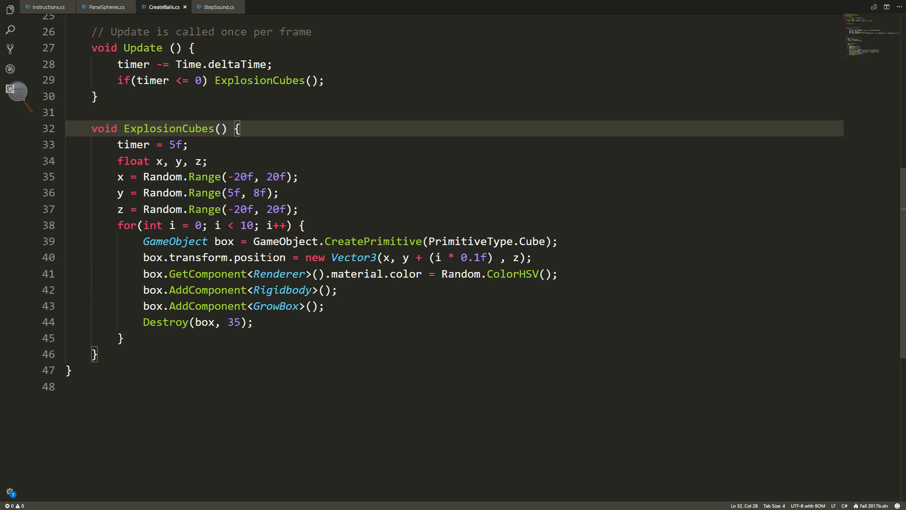
{"action": "left_click_drag", "start_coordinate": [316, 210], "coordinate": [119, 164]}
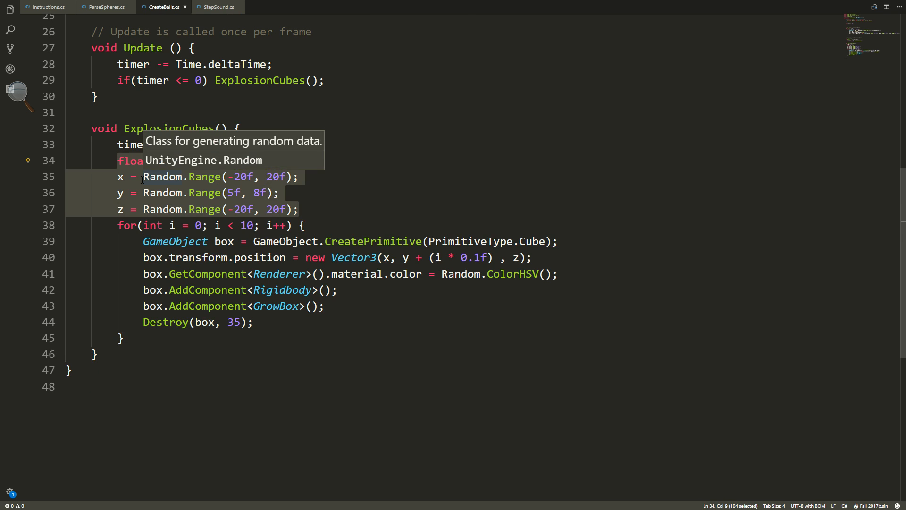
{"action": "key", "text": "ctrl+slash"}
Declare Vector3 ranPos = new Vector3() on a new line below the commented-out code, above the for loop.
{"action": "left_click", "coordinate": [345, 210]}
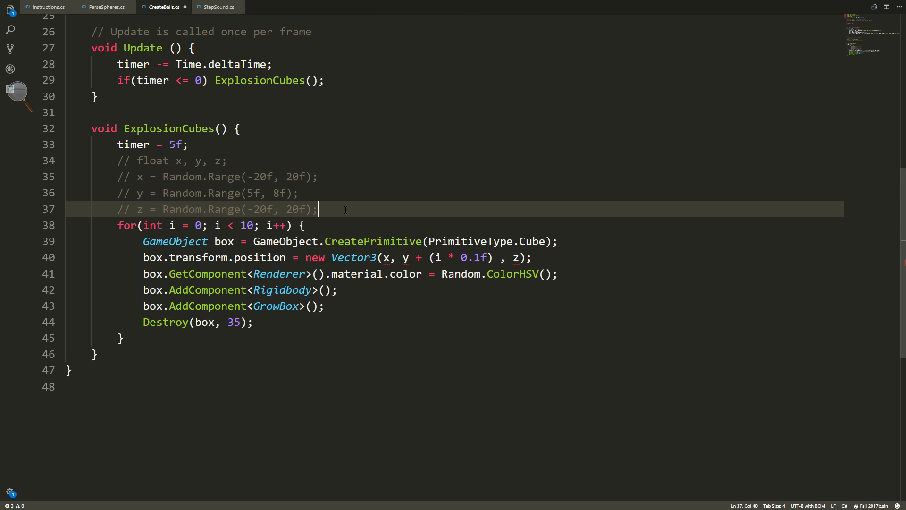
{"action": "key", "text": "Return"}
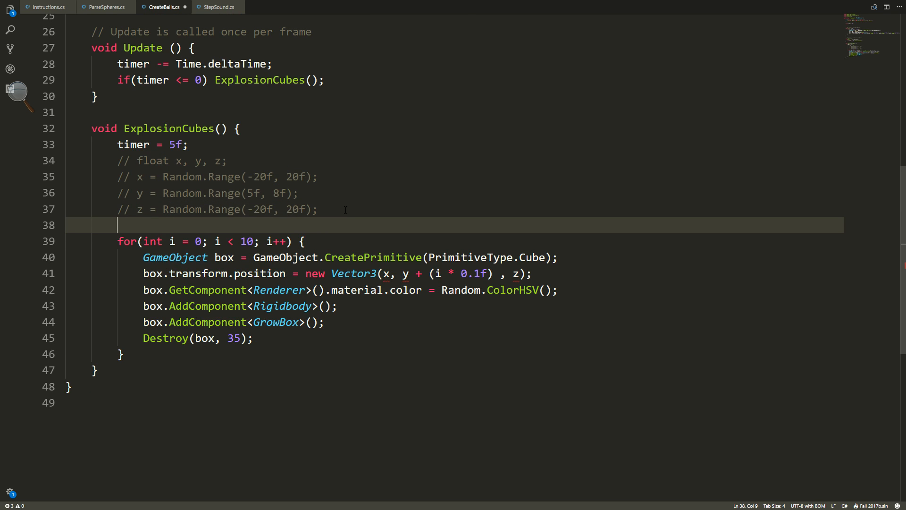
{"action": "type", "text": "Vector"}
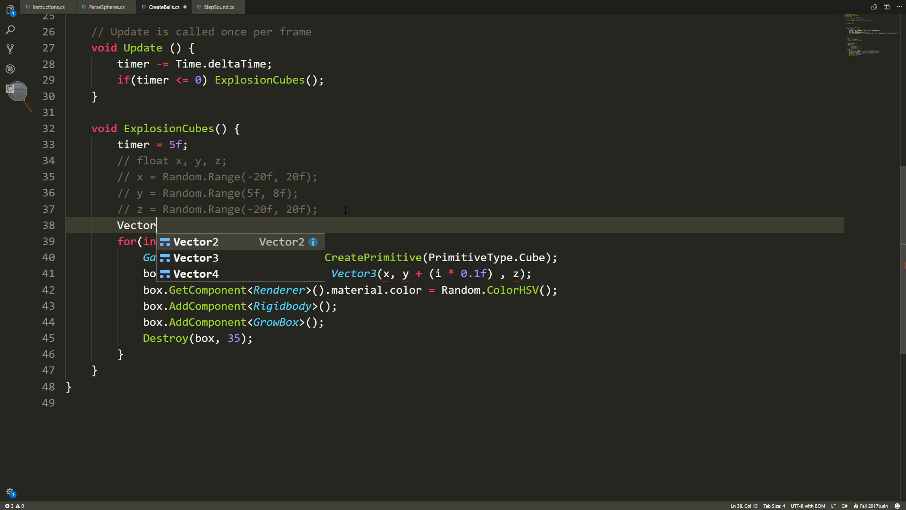
{"action": "type", "text": "3"}
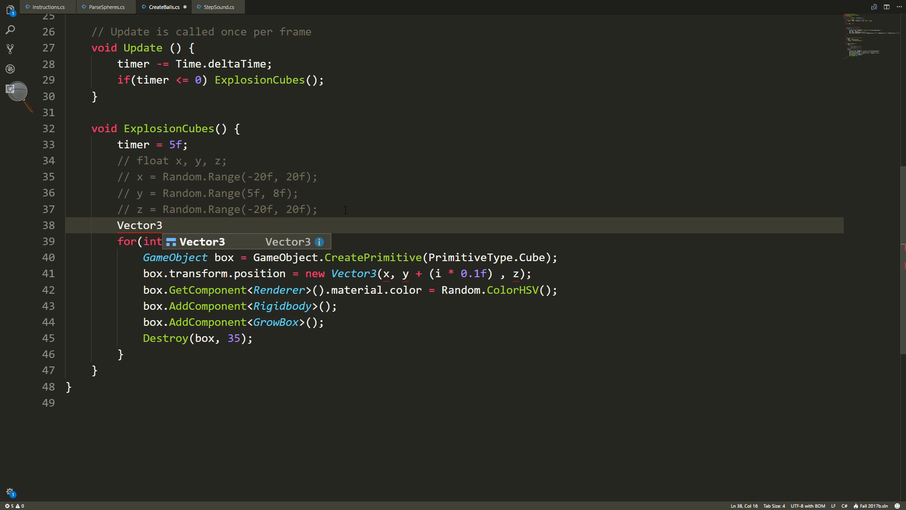
{"action": "type", "text": " ranP"}
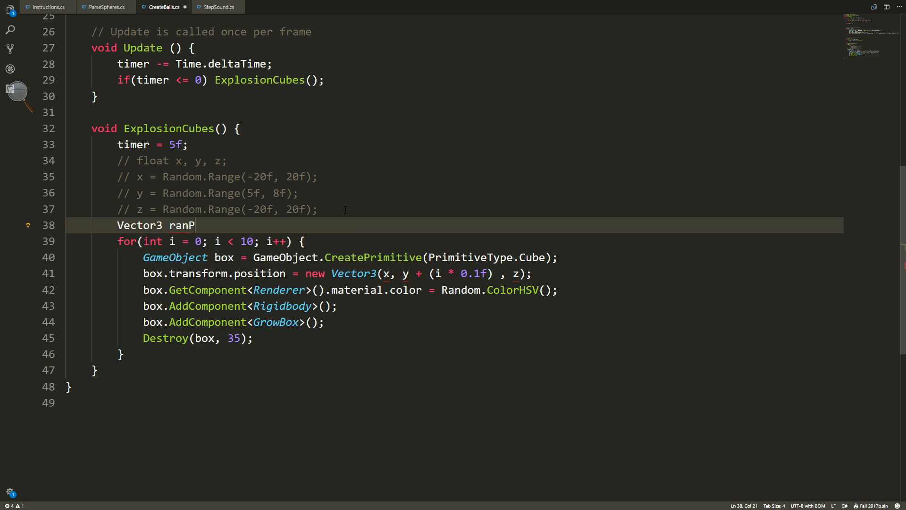
{"action": "type", "text": "os = "}
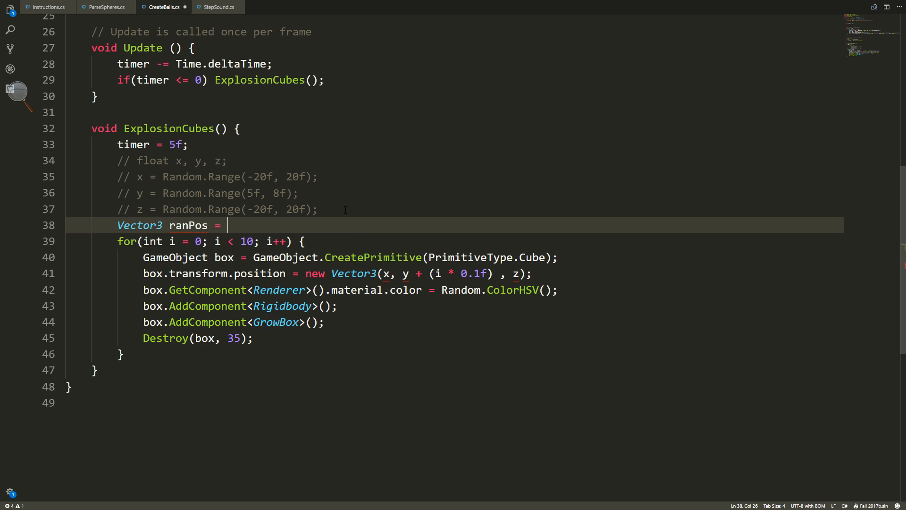
{"action": "type", "text": "new ve"}
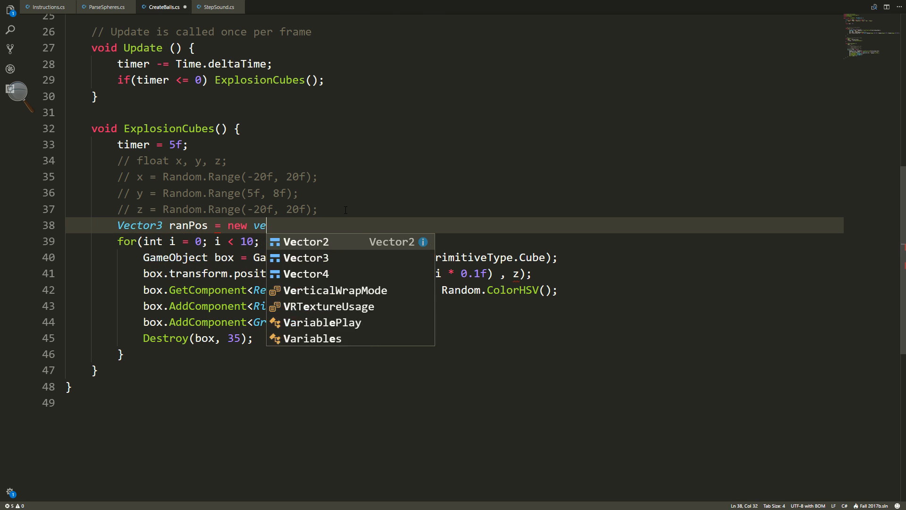
{"action": "type", "text": "ctor3("}
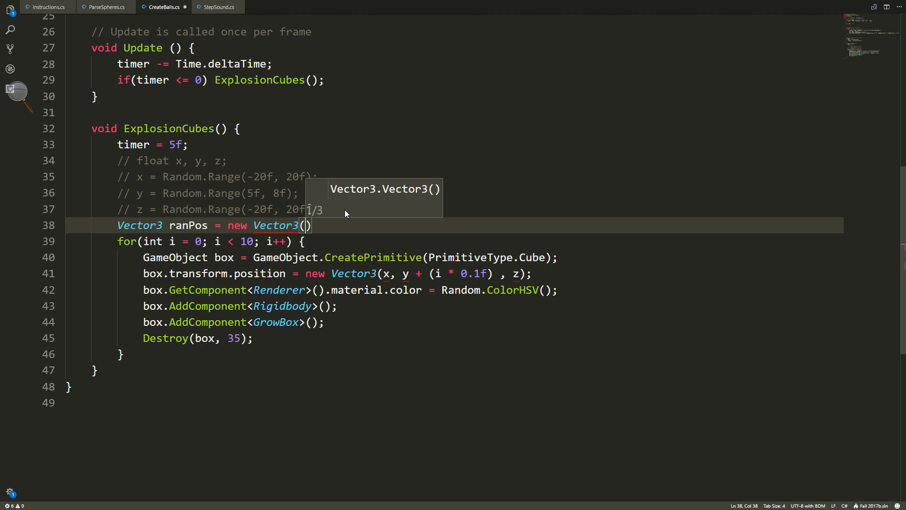
Copy Random.Range(-20f, 20f) from the commented x line into the ranPos vector as its first argument.
{"action": "left_click_drag", "start_coordinate": [163, 177], "coordinate": [311, 177]}
{"action": "key", "text": "ctrl+c"}
{"action": "left_click", "coordinate": [305, 226]}
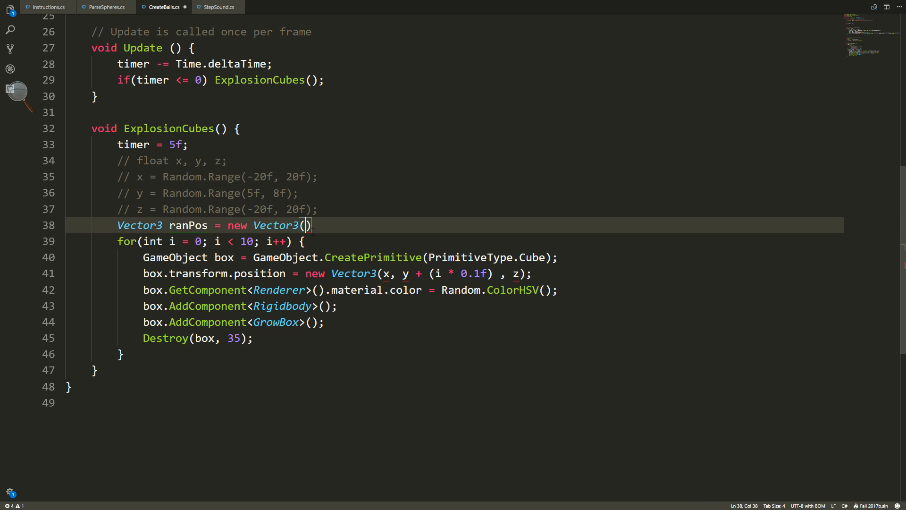
{"action": "key", "text": "ctrl+v"}
{"action": "type", "text": ","}
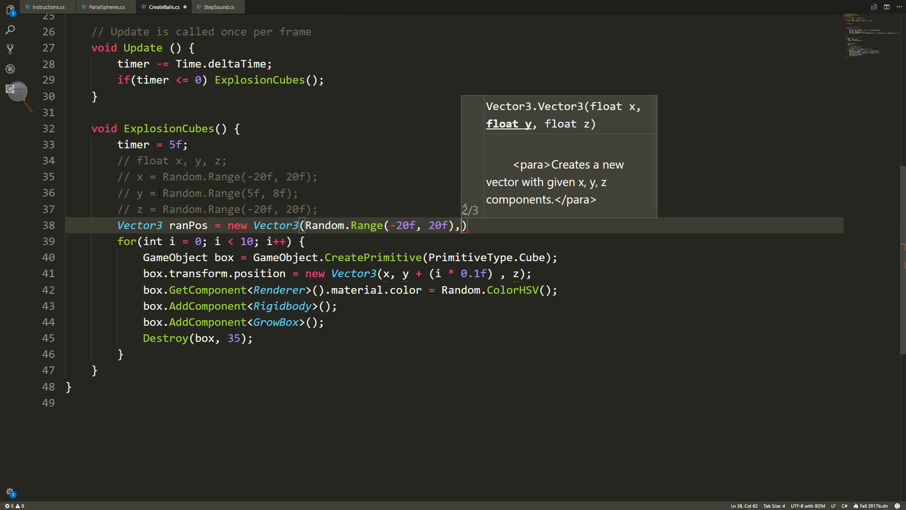
Copy Random.Range(5f, 8f) from the commented y line into the ranPos vector as its second argument.
{"action": "left_click_drag", "start_coordinate": [163, 193], "coordinate": [293, 193]}
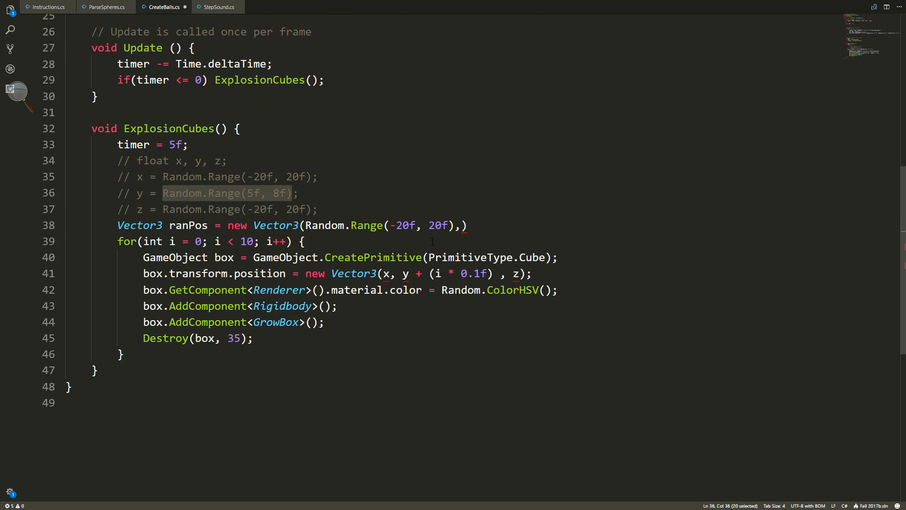
{"action": "key", "text": "ctrl+c"}
{"action": "left_click", "coordinate": [461, 226]}
{"action": "key", "text": "ctrl+v"}
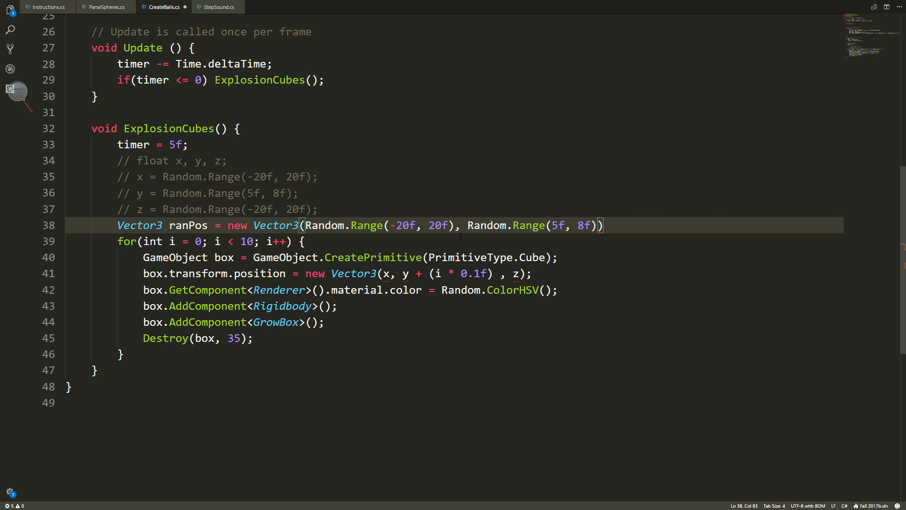
{"action": "type", "text": ","}
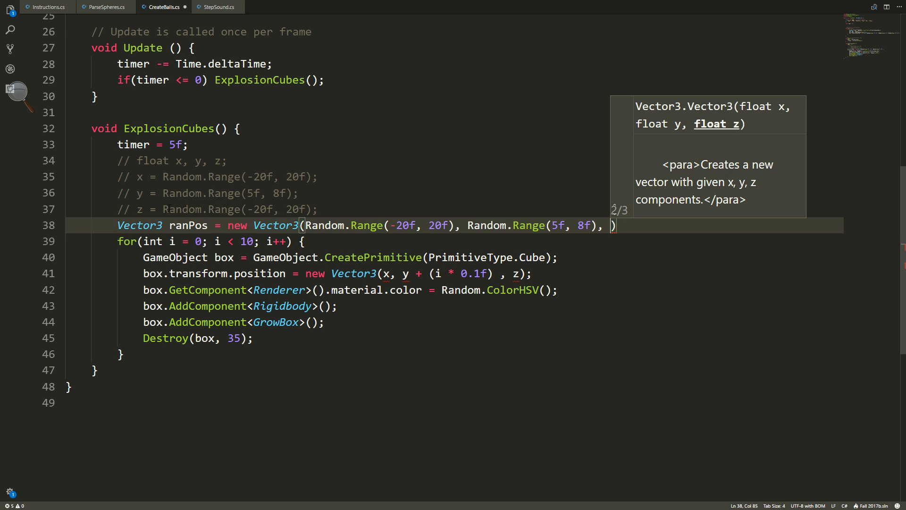
Copy Random.Range(-20f, 20f) from the commented z line as the ranPos vector's third argument and end the statement with a semicolon.
{"action": "left_click_drag", "start_coordinate": [163, 209], "coordinate": [311, 209]}
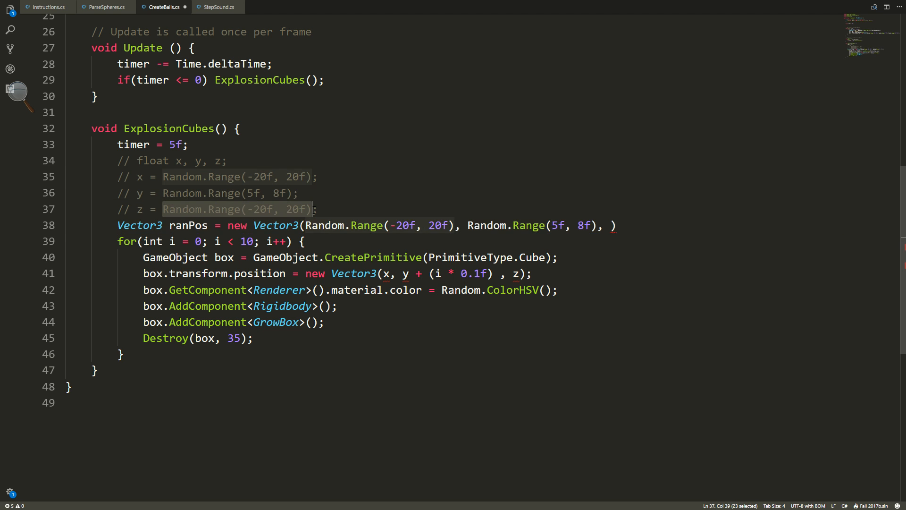
{"action": "key", "text": "ctrl+c"}
{"action": "left_click", "coordinate": [610, 226]}
{"action": "key", "text": "ctrl+v"}
{"action": "left_click", "coordinate": [772, 227]}
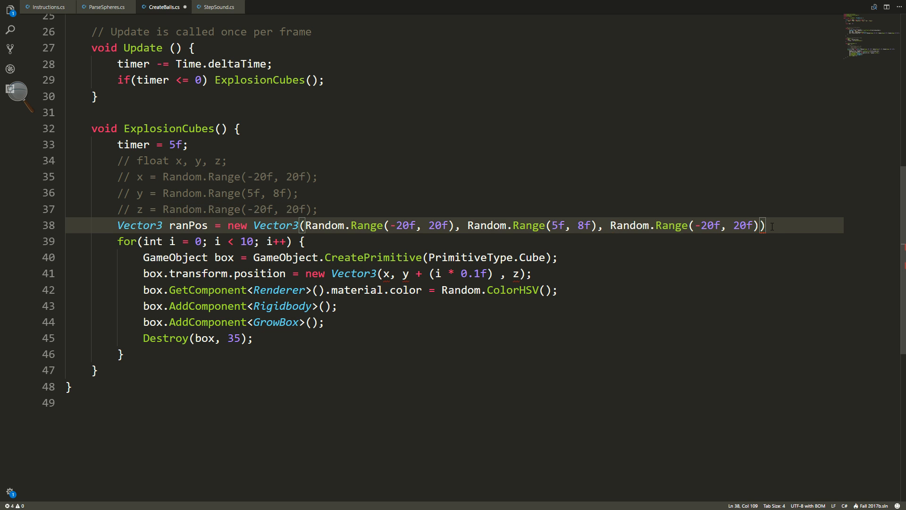
{"action": "type", "text": ";"}
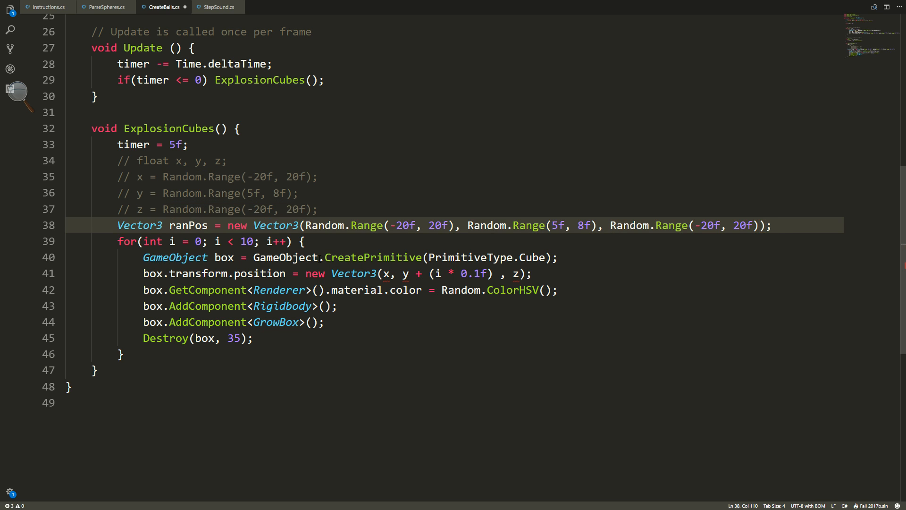
Replace the new Vector3 expression in the box.transform.position assignment with ranPos.
{"action": "left_click_drag", "start_coordinate": [305, 273], "coordinate": [526, 273]}
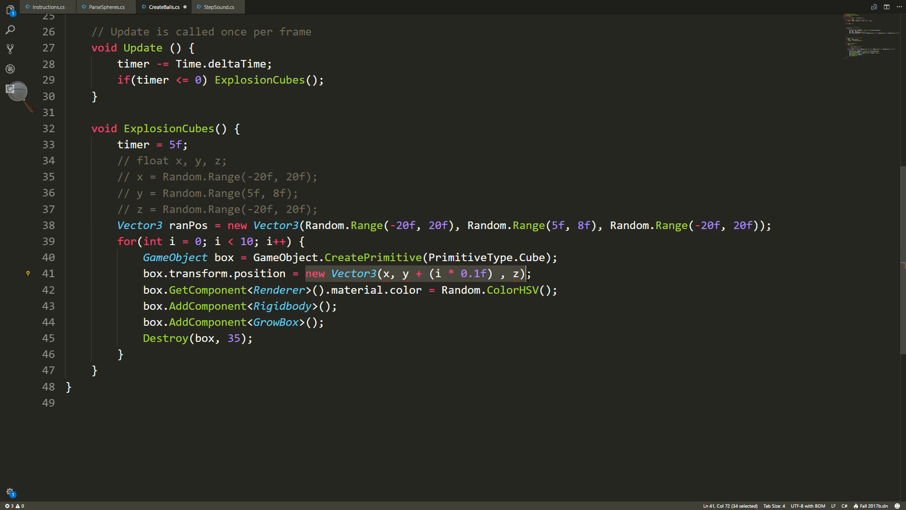
{"action": "type", "text": "ransform.position = ran;"}
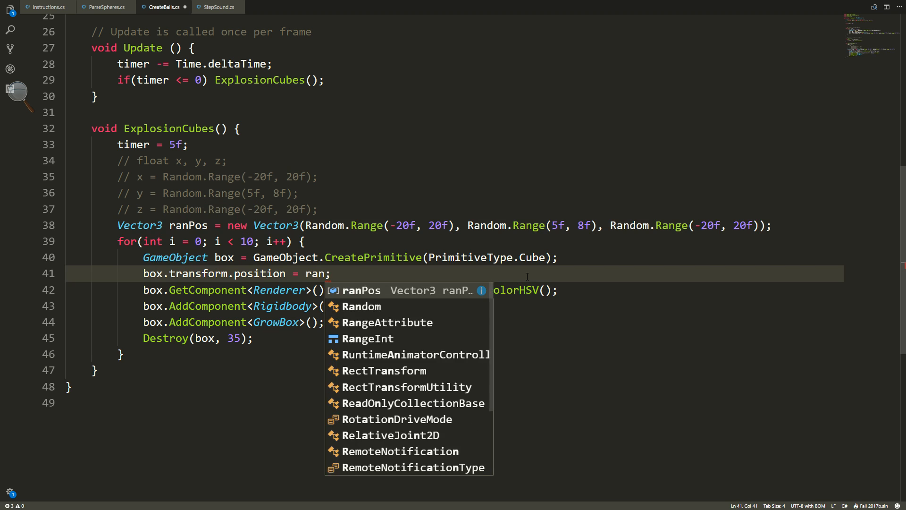
{"action": "key", "text": "Tab"}
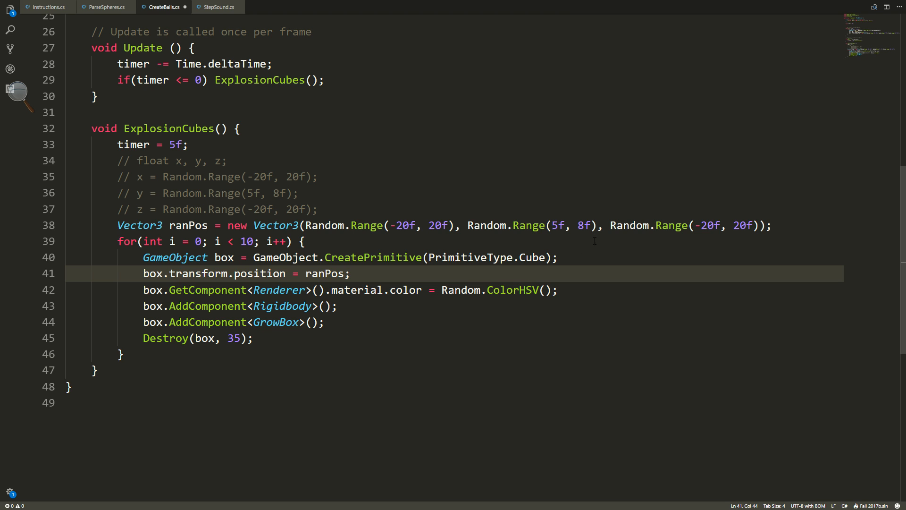
{"action": "left_click", "coordinate": [597, 225]}
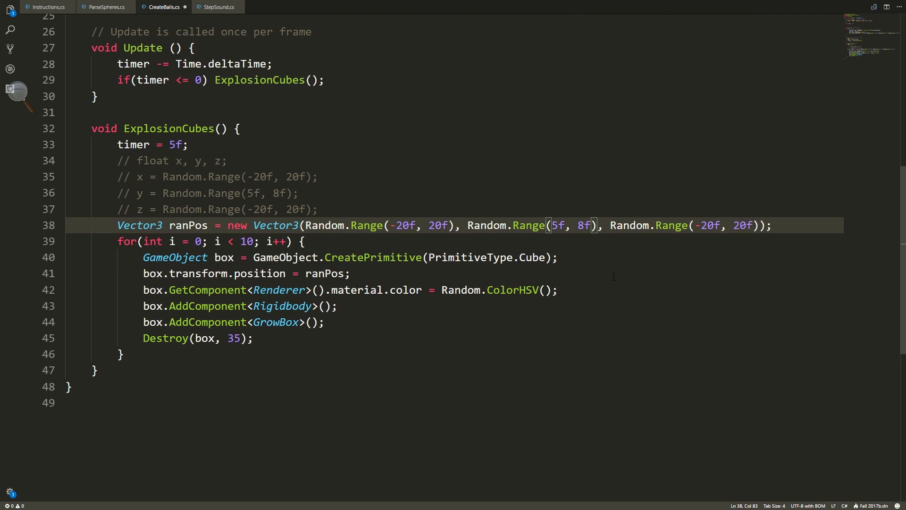
{"action": "type", "text": "+ "}
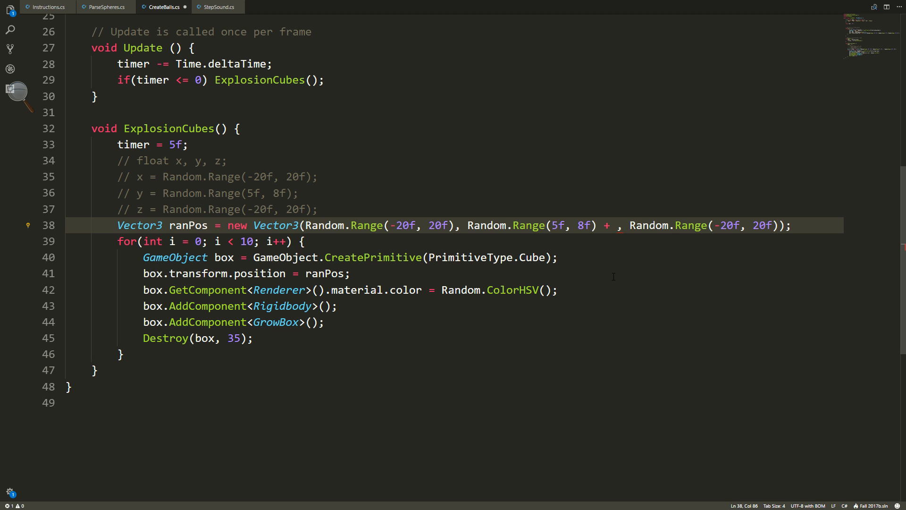
{"action": "type", "text": "(i +"}
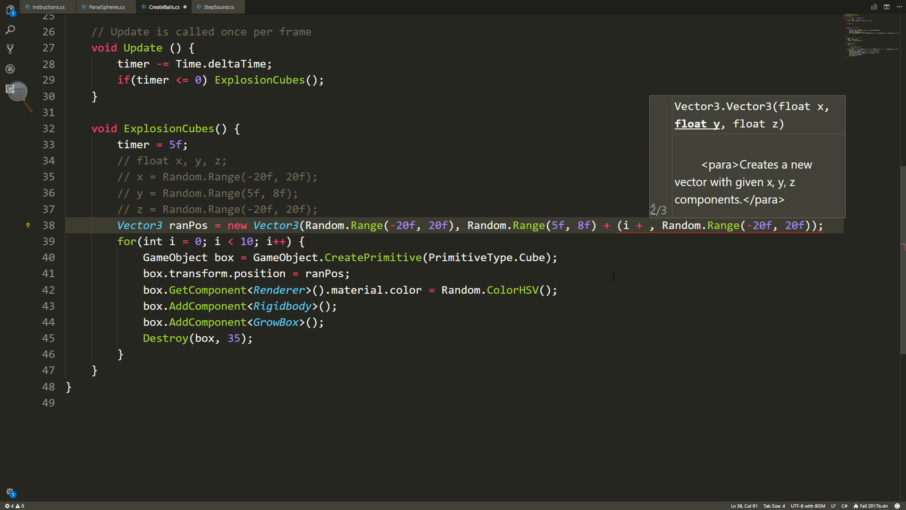
{"action": "key", "text": "BackSpace"}
{"action": "key", "text": "BackSpace"}
{"action": "key", "text": "BackSpace"}
{"action": "key", "text": "BackSpace"}
{"action": "key", "text": "BackSpace"}
{"action": "key", "text": "BackSpace"}
{"action": "key", "text": "BackSpace"}
{"action": "key", "text": "BackSpace"}
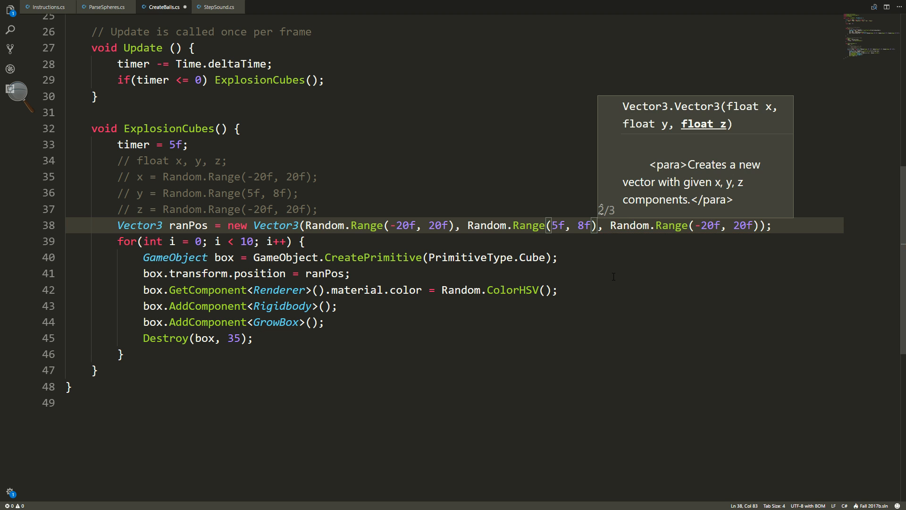
Add a Vector3() term to ranPos in the box.transform.position assignment inside the for loop.
{"action": "left_click", "coordinate": [566, 225]}
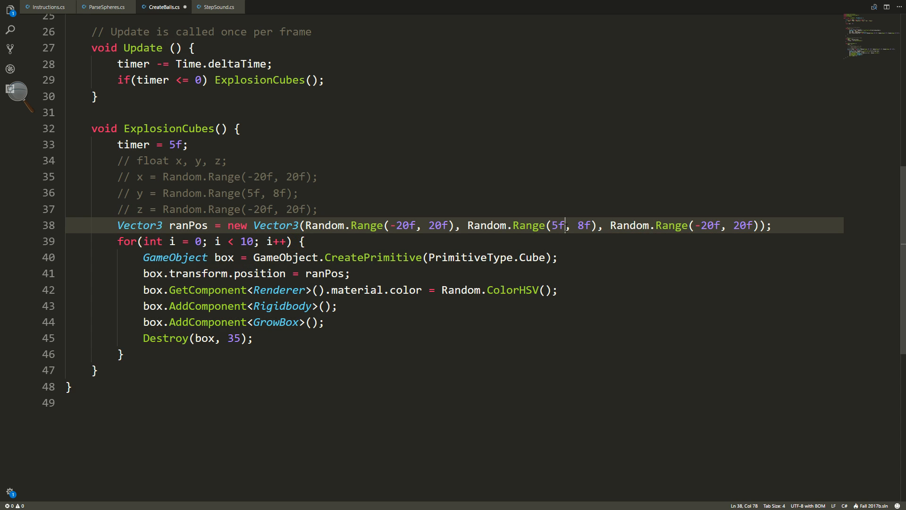
{"action": "key", "text": "Down"}
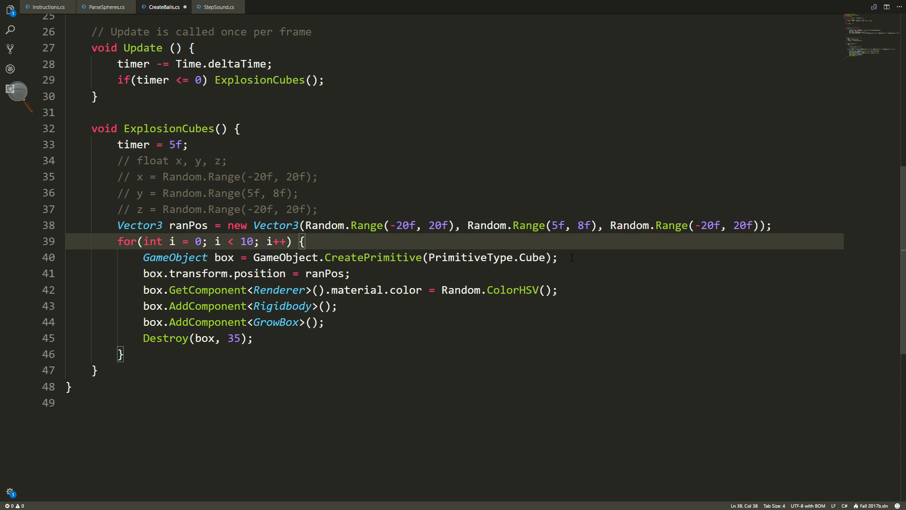
{"action": "key", "text": "Down"}
{"action": "left_click", "coordinate": [351, 273]}
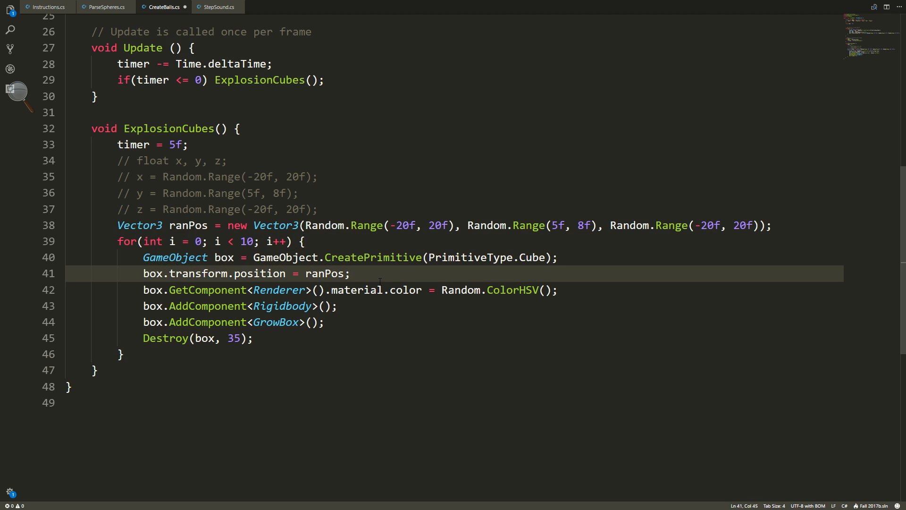
{"action": "key", "text": "Left"}
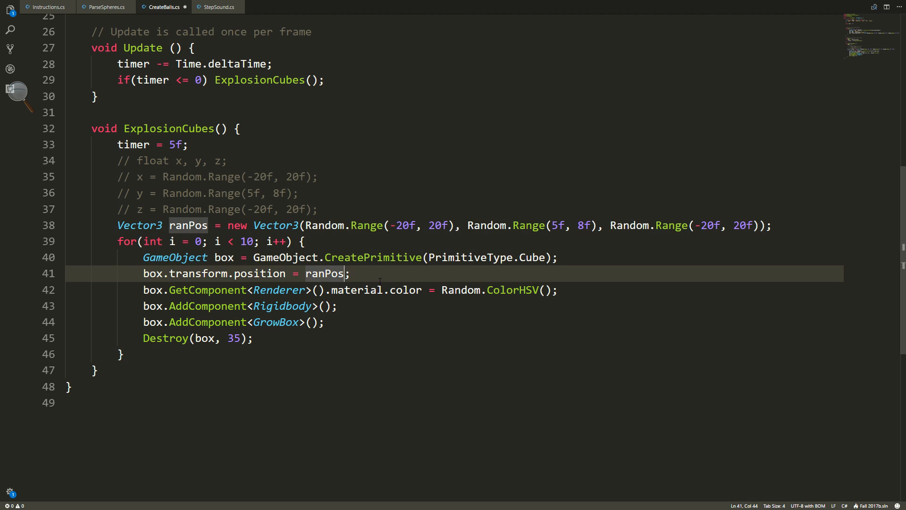
{"action": "type", "text": "+ "}
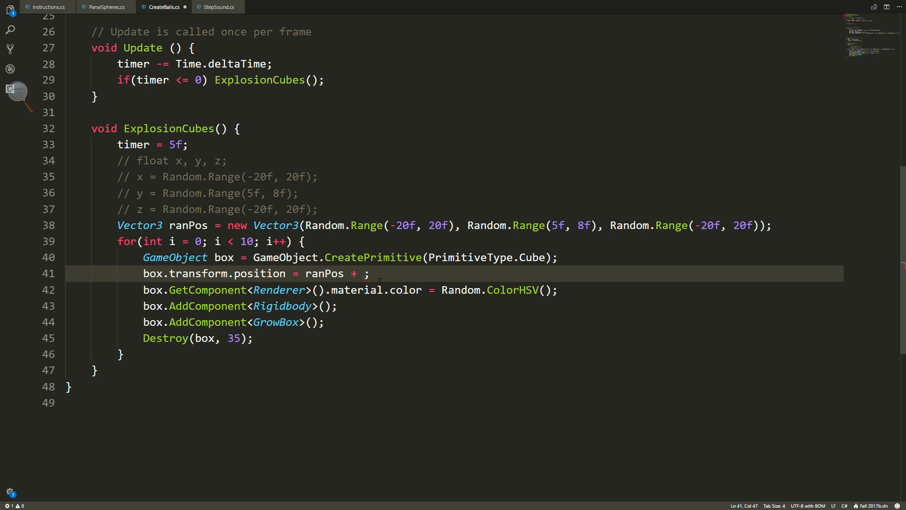
{"action": "type", "text": "Vector"}
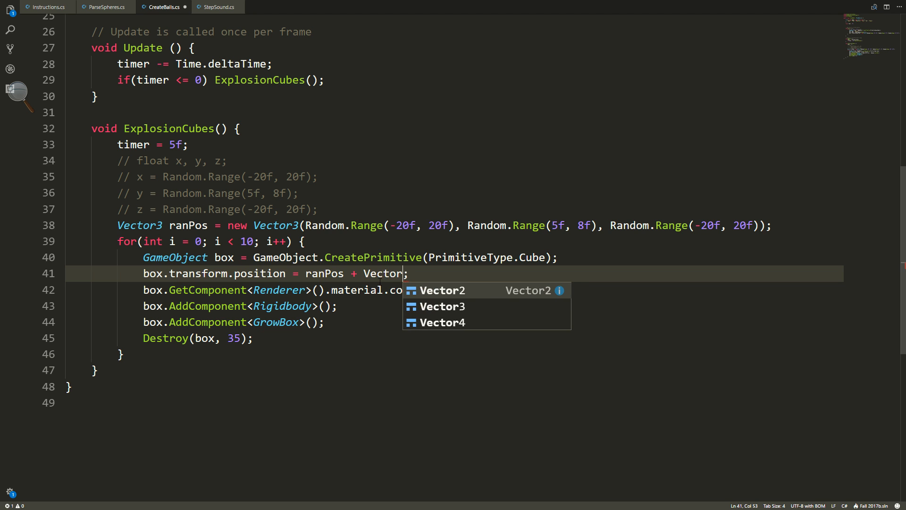
{"action": "type", "text": "3)"}
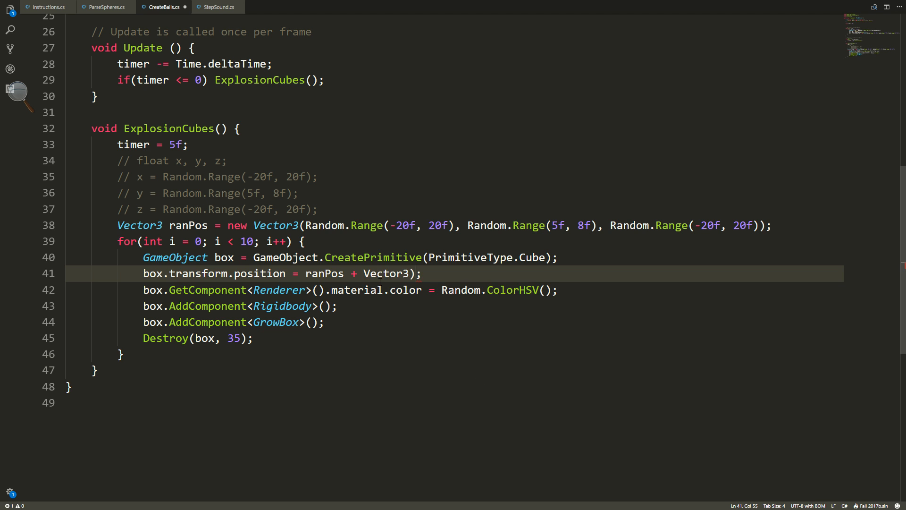
{"action": "key", "text": "BackSpace"}
{"action": "type", "text": "(0, I"}
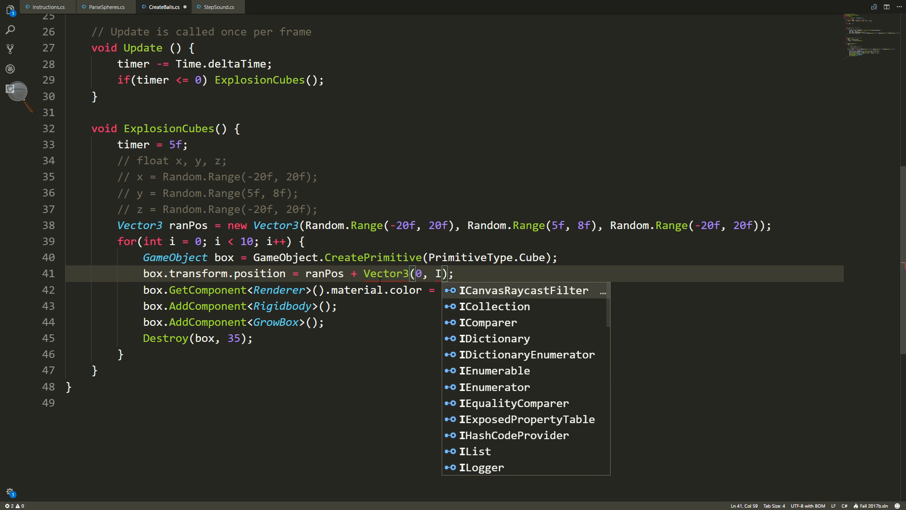
Fill in the Vector3 term added to ranPos with the arguments 0, i + 0.1f, 0.
{"action": "key", "text": "BackSpace"}
{"action": "type", "text": "i + "}
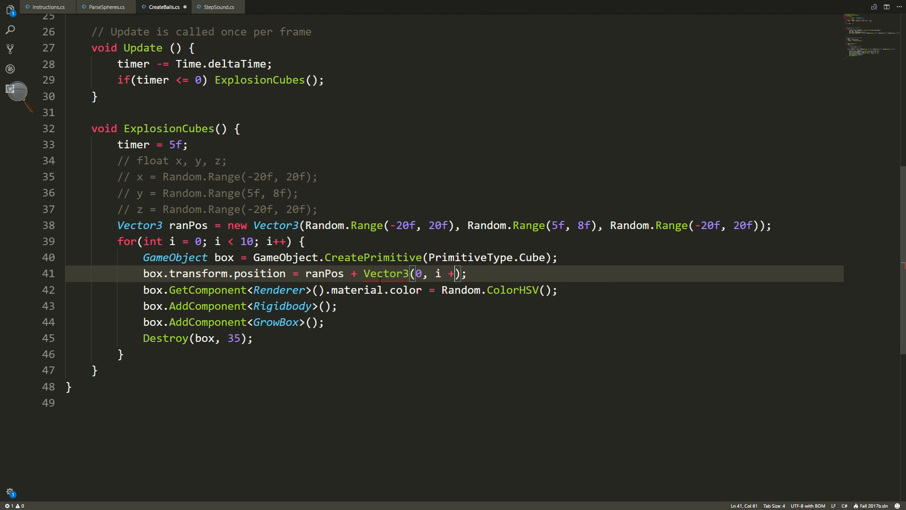
{"action": "type", "text": "0.1f, 0)"}
Change the plus operator after ranPos to += in the box.transform.position assignment.
{"action": "left_click", "coordinate": [359, 274]}
{"action": "type", "text": "+"}
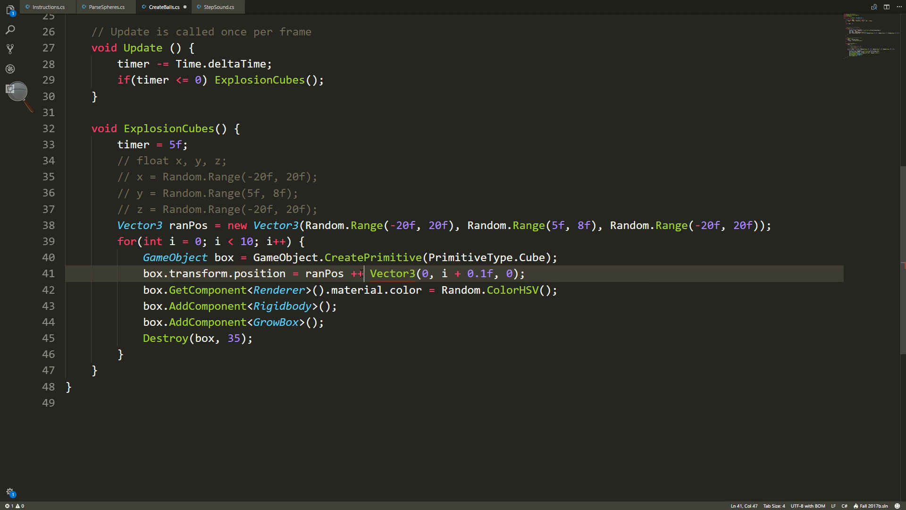
{"action": "key", "text": "BackSpace"}
{"action": "type", "text": "="}
{"action": "mouse_move", "coordinate": [372, 272]}
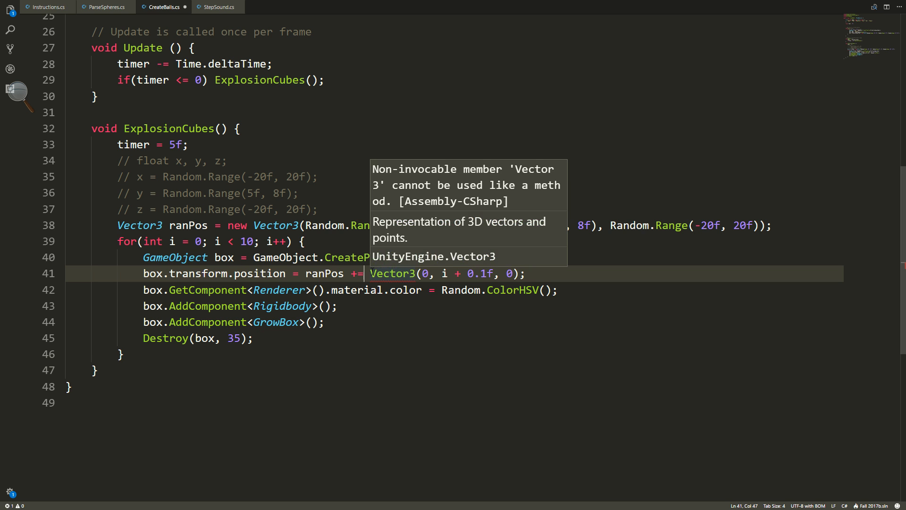
Insert the new keyword before Vector3(0, i + 0.1f, 0) in the box.transform.position line and save CreateBalls.cs.
{"action": "type", "text": "n"}
{"action": "key", "text": "BackSpace"}
{"action": "key", "text": "BackSpace"}
{"action": "type", "text": "new"}
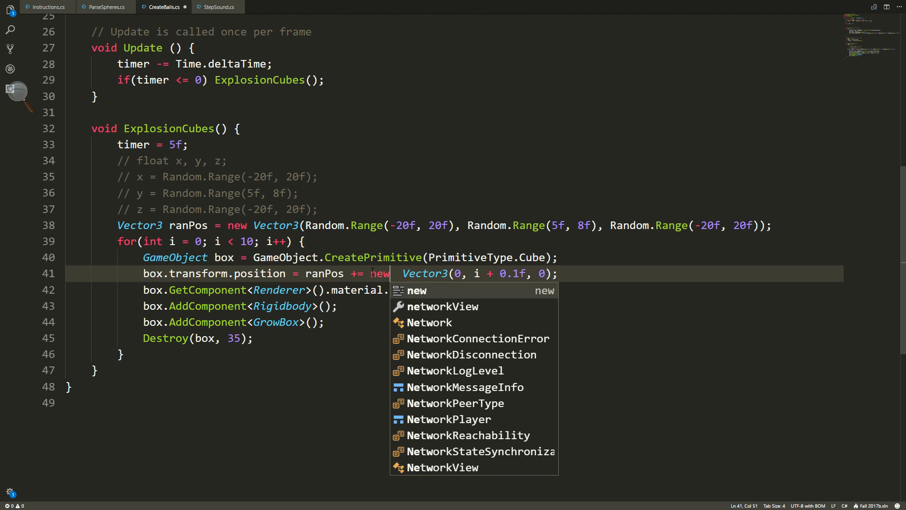
{"action": "key", "text": "Delete"}
{"action": "left_click", "coordinate": [560, 268]}
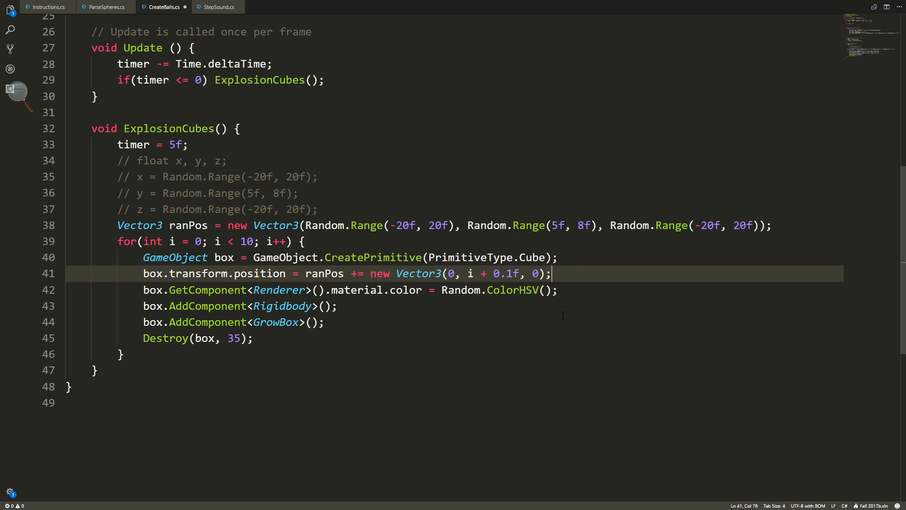
{"action": "key", "text": "ctrl+s"}
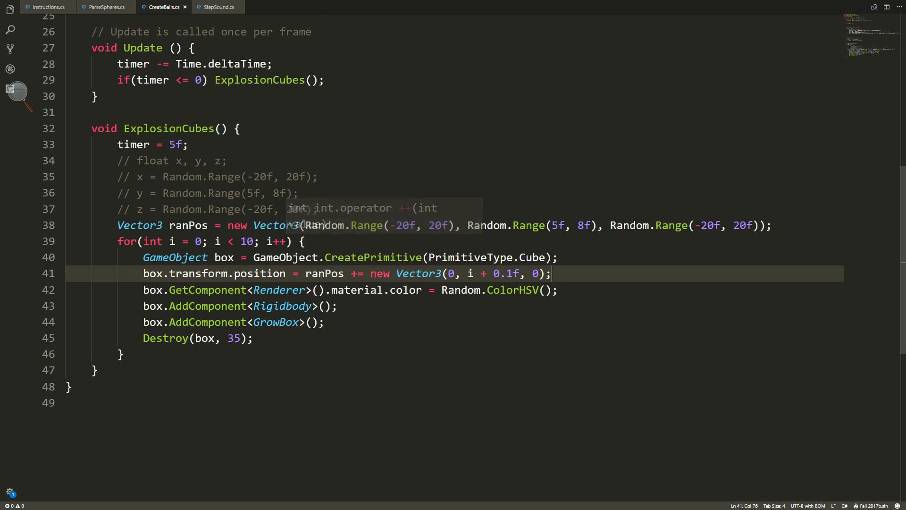
Undo all the ranPos edits in ExplosionCubes, back to the separate x, y and z random float variables.
{"action": "key", "text": "ctrl+z"}
{"action": "key", "text": "ctrl+z"}
{"action": "key", "text": "ctrl+z"}
{"action": "key", "text": "ctrl+z"}
{"action": "key", "text": "ctrl+z"}
{"action": "key", "text": "ctrl+z"}
{"action": "key", "text": "ctrl+z"}
{"action": "key", "text": "ctrl+z"}
{"action": "key", "text": "ctrl+z"}
{"action": "key", "text": "ctrl+z"}
{"action": "key", "text": "ctrl+z"}
{"action": "key", "text": "ctrl+z"}
{"action": "key", "text": "ctrl+z"}
{"action": "key", "text": "ctrl+z"}
{"action": "key", "text": "ctrl+z"}
{"action": "key", "text": "ctrl+z"}
{"action": "key", "text": "ctrl+z"}
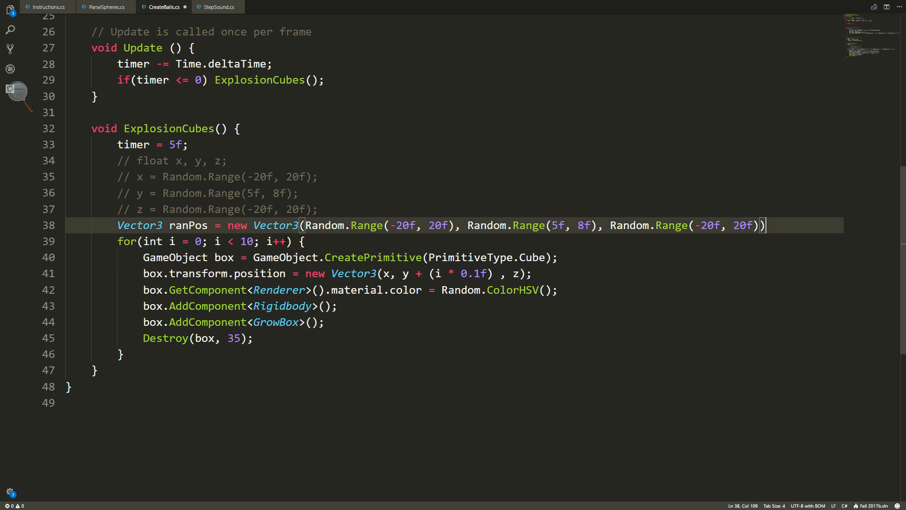
{"action": "key", "text": "ctrl+z"}
{"action": "key", "text": "ctrl+z"}
{"action": "key", "text": "ctrl+z"}
{"action": "key", "text": "ctrl+z"}
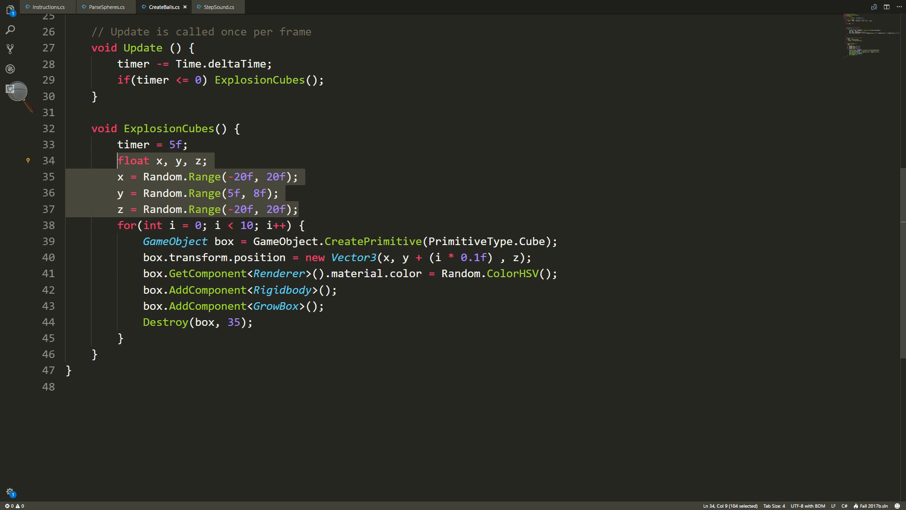
Review instruction 7 in Instructions.cs about destroying the cubes after 20 seconds while growing them 10% every second.
{"action": "left_click", "coordinate": [50, 7]}
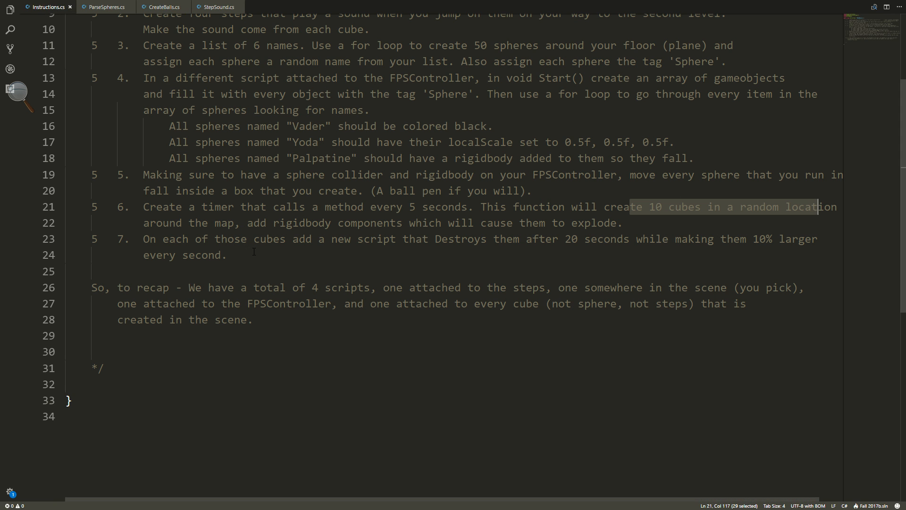
{"action": "left_click_drag", "start_coordinate": [248, 255], "coordinate": [156, 239]}
{"action": "left_click", "coordinate": [497, 242]}
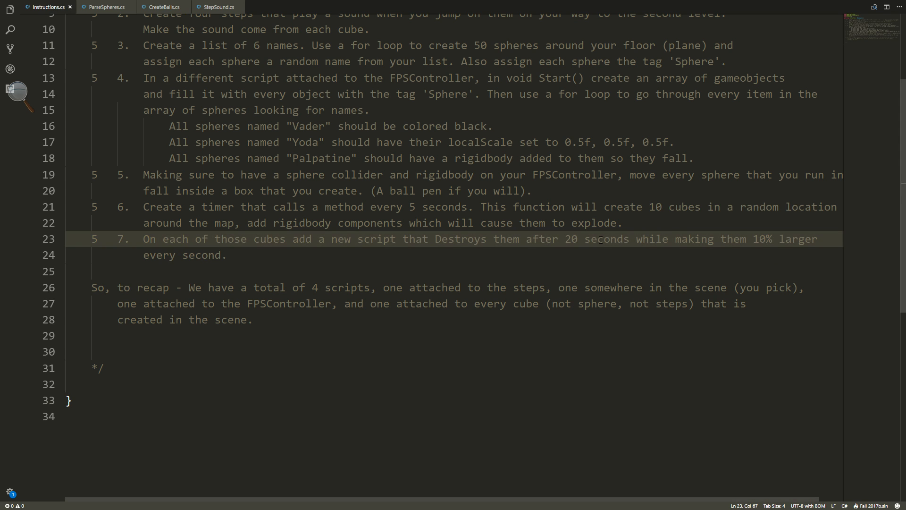
{"action": "left_click_drag", "start_coordinate": [436, 241], "coordinate": [629, 240]}
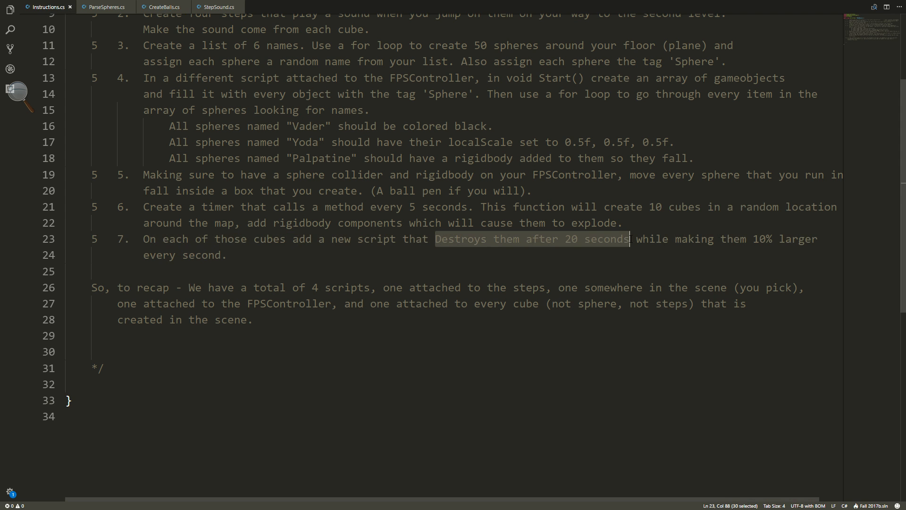
{"action": "left_click", "coordinate": [669, 242]}
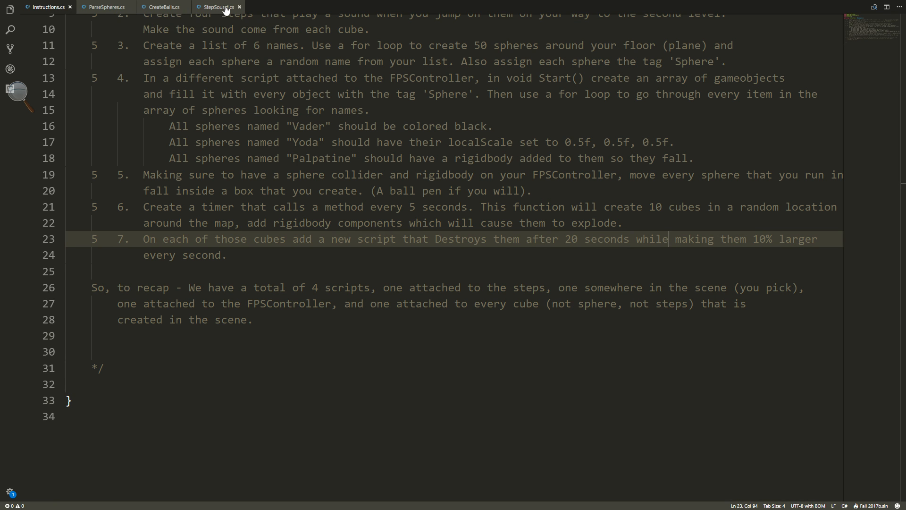
Switch to Unity, pause the running game, and open the GrowBox script from a spawned Cube's Grow Box component.
{"action": "key", "text": "alt+Tab"}
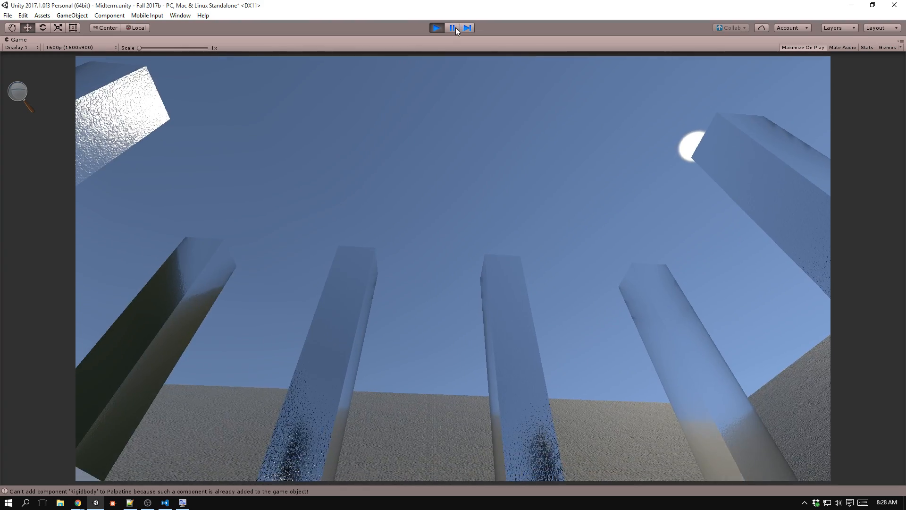
{"action": "left_click", "coordinate": [452, 28]}
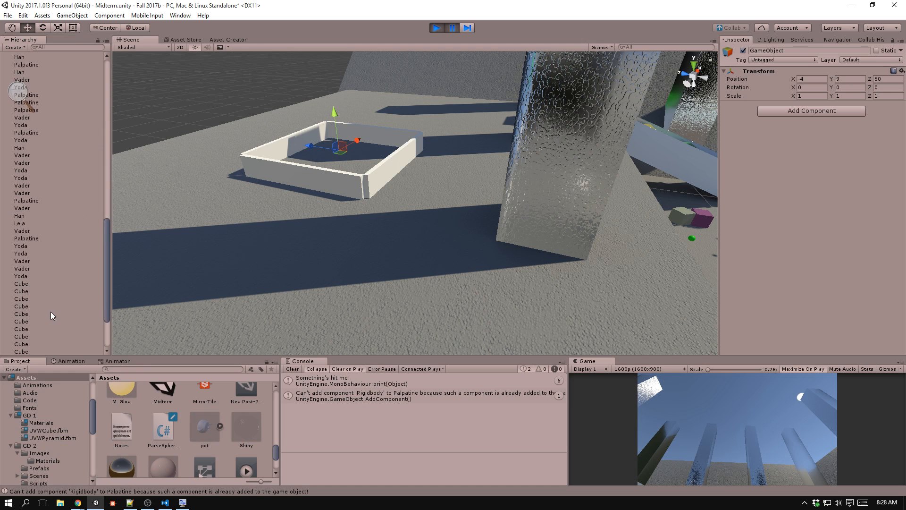
{"action": "left_click", "coordinate": [52, 314]}
{"action": "scroll", "coordinate": [791, 217], "scroll_direction": "down", "scroll_amount": 3}
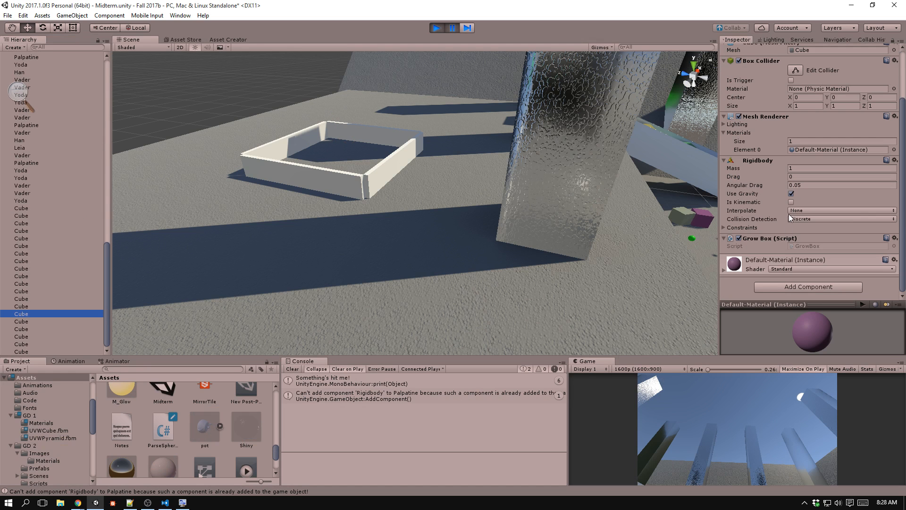
{"action": "left_click", "coordinate": [807, 246]}
{"action": "key", "text": "alt+Tab"}
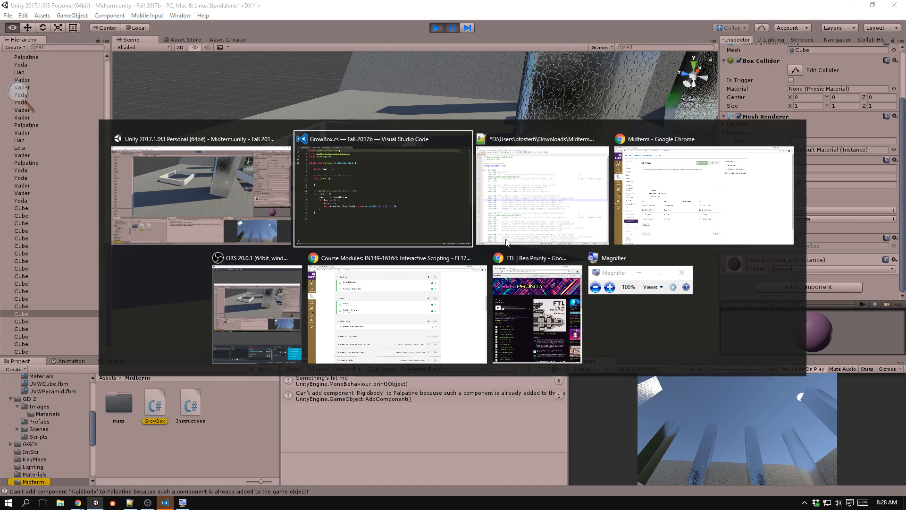
Examine the one-second timer and the localScale increase in the Update method of GrowBox.cs.
{"action": "left_click", "coordinate": [212, 118]}
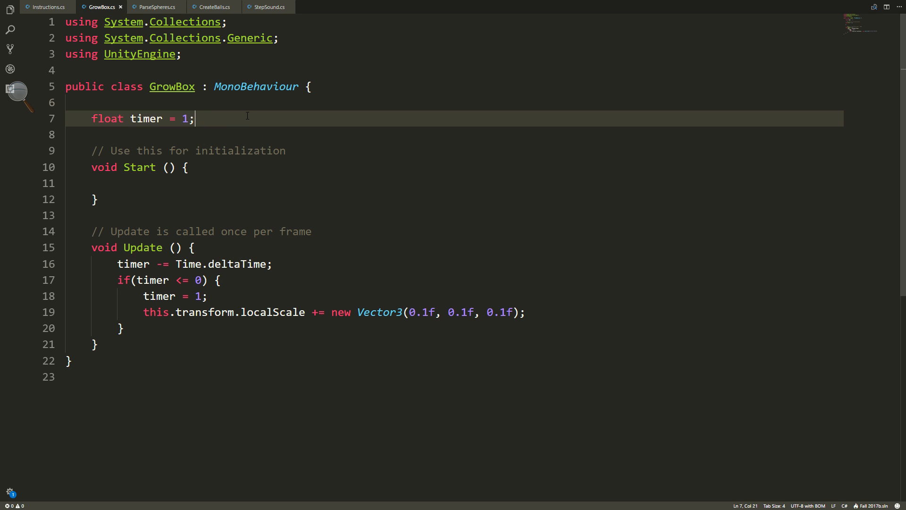
{"action": "scroll", "coordinate": [387, 115], "scroll_direction": "down", "scroll_amount": 2}
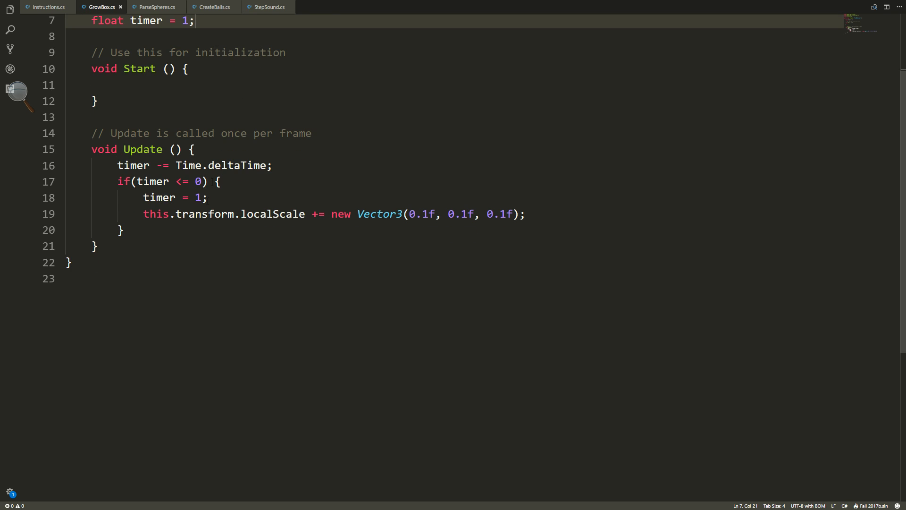
{"action": "left_click_drag", "start_coordinate": [117, 166], "coordinate": [294, 166]}
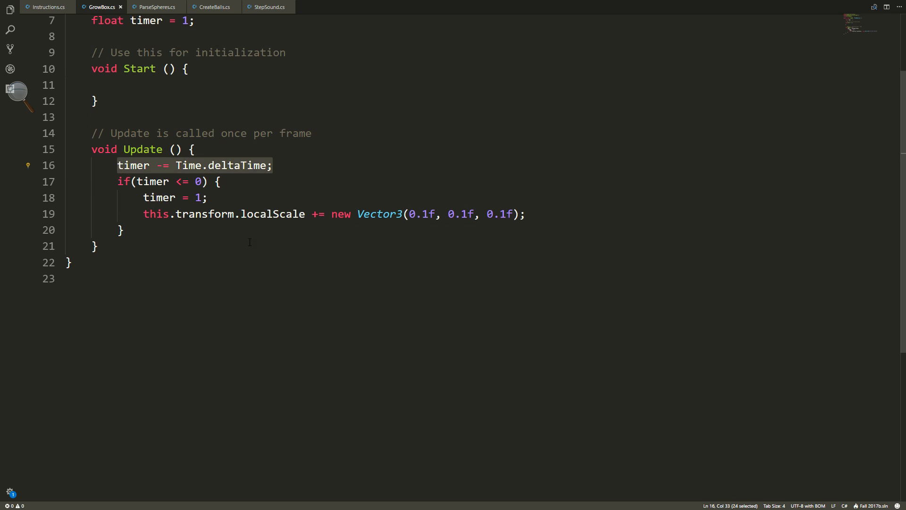
{"action": "left_click", "coordinate": [170, 226]}
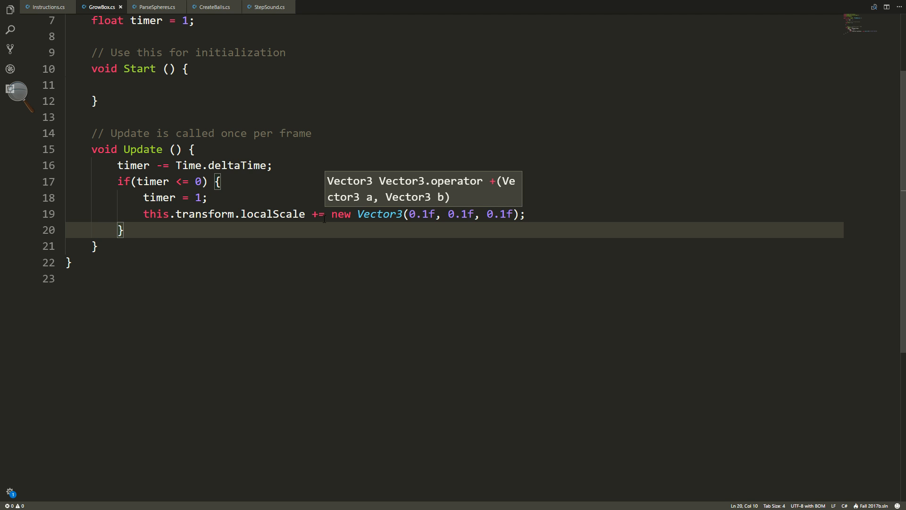
Below the if block in Update, leave a blank line and start a new statement with this.transform.
{"action": "left_click", "coordinate": [280, 166]}
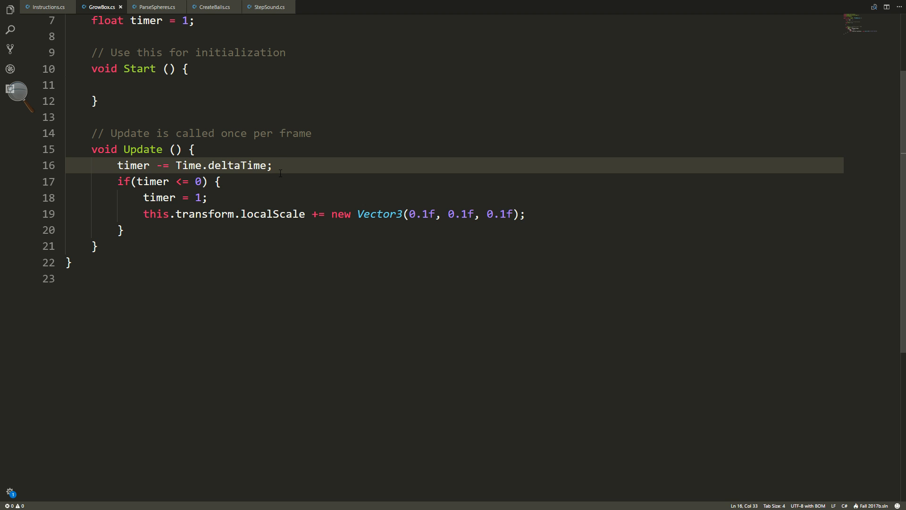
{"action": "key", "text": "Down"}
{"action": "key", "text": "Down"}
{"action": "key", "text": "Down"}
{"action": "key", "text": "Down"}
{"action": "key", "text": "Return"}
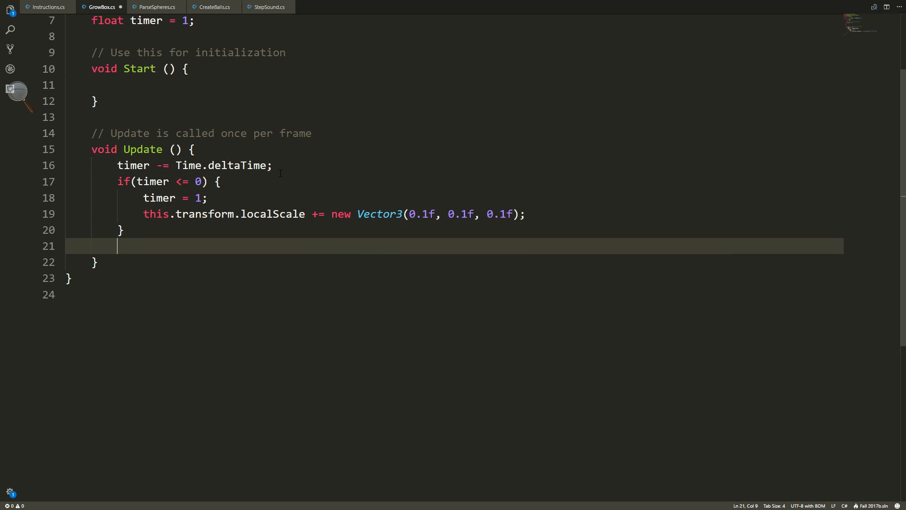
{"action": "key", "text": "Return"}
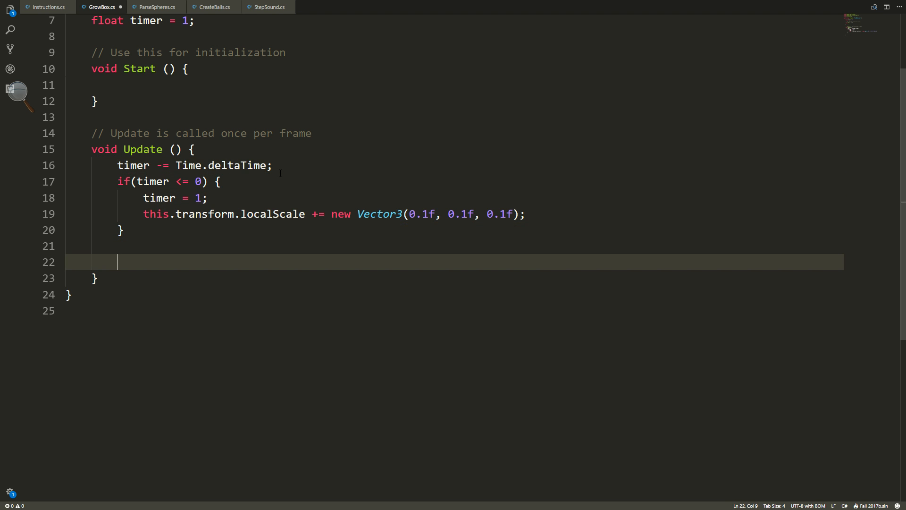
{"action": "type", "text": "this.trans"}
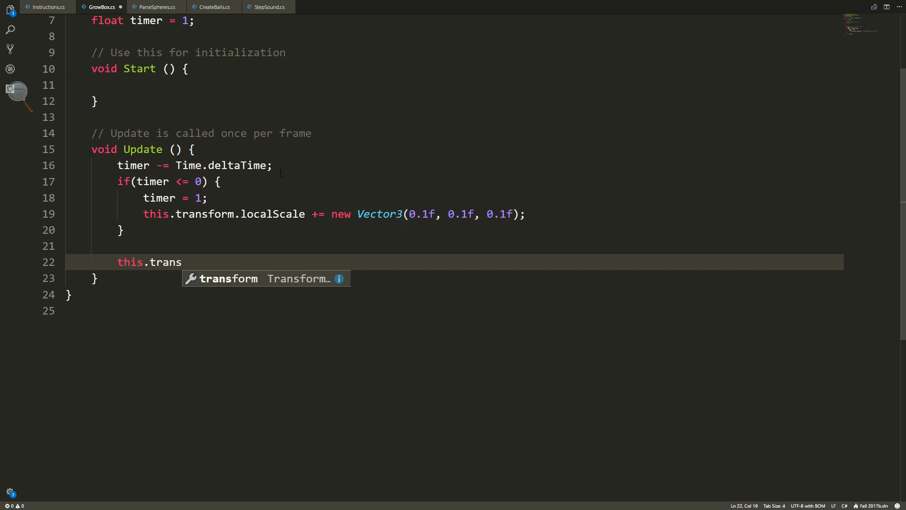
{"action": "type", "text": "g"}
{"action": "key", "text": "Return"}
{"action": "key", "text": "BackSpace"}
{"action": "key", "text": "BackSpace"}
{"action": "type", "text": "form"}
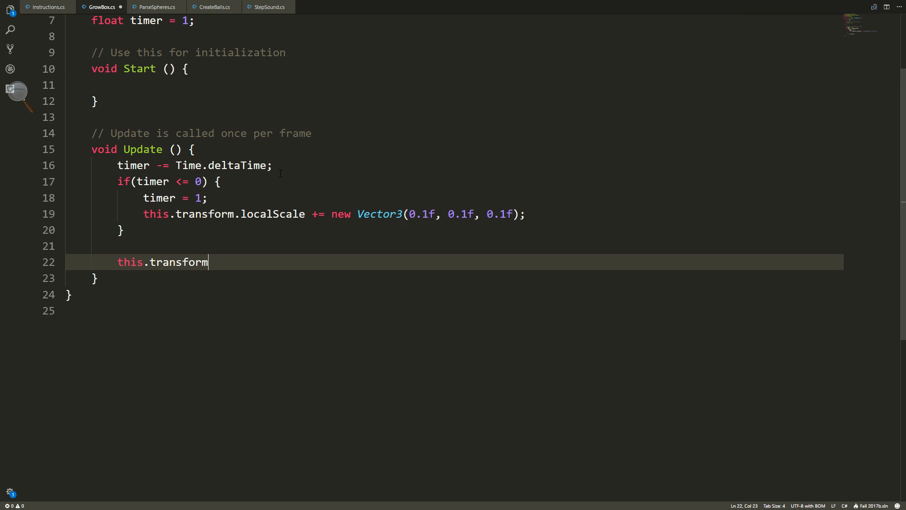
{"action": "type", "text": ".local"}
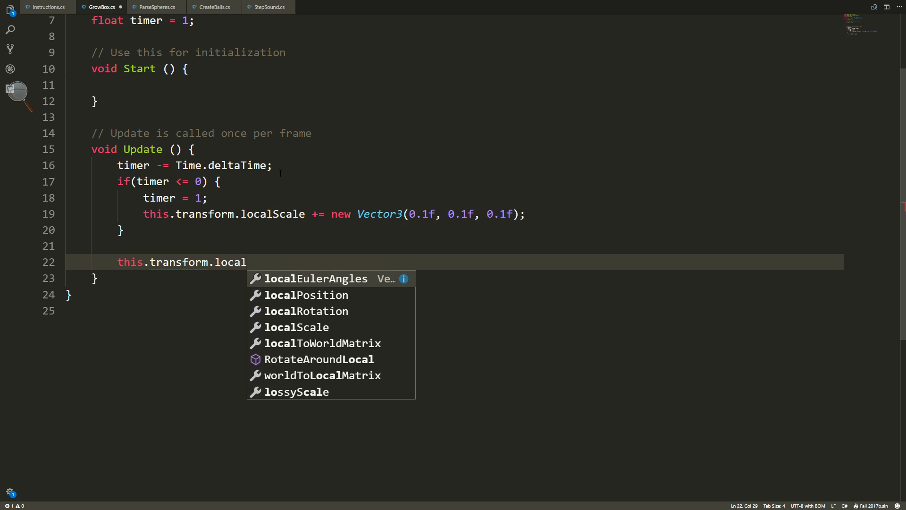
Extend the this.transform statement with .localScale += new Vector3().
{"action": "key", "text": "Tab"}
{"action": "key", "text": "BackSpace"}
{"action": "key", "text": "BackSpace"}
{"action": "key", "text": "BackSpace"}
{"action": "key", "text": "BackSpace"}
{"action": "key", "text": "BackSpace"}
{"action": "key", "text": "BackSpace"}
{"action": "key", "text": "BackSpace"}
{"action": "key", "text": "BackSpace"}
{"action": "key", "text": "BackSpace"}
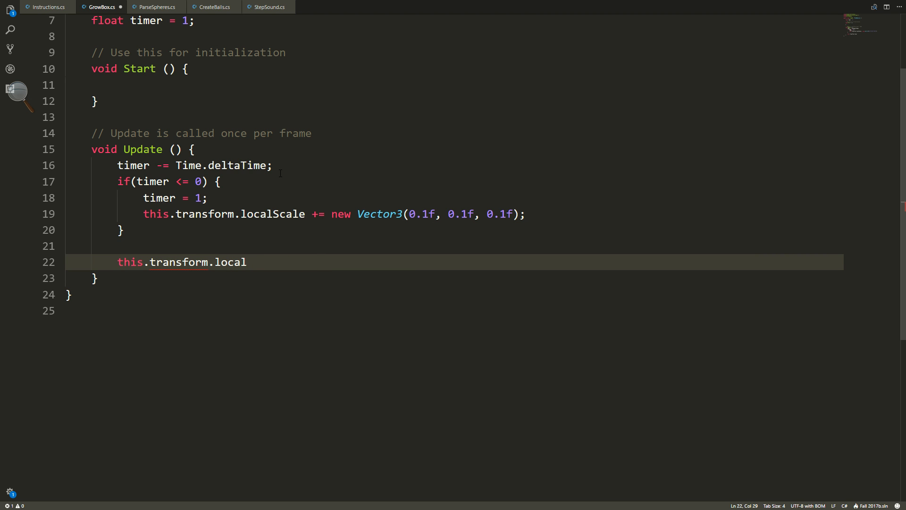
{"action": "type", "text": "Scale += new Vector3("}
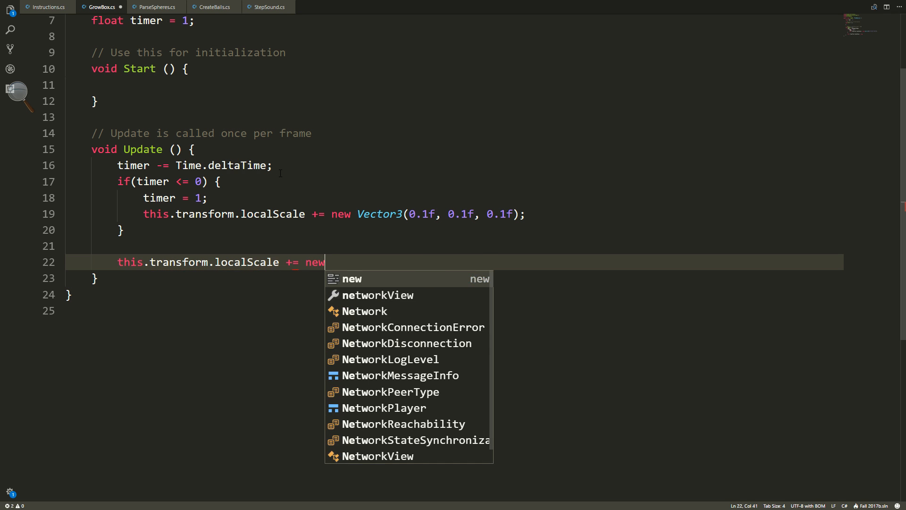
{"action": "key", "text": "BackSpace"}
{"action": "type", "text": "Vector3("}
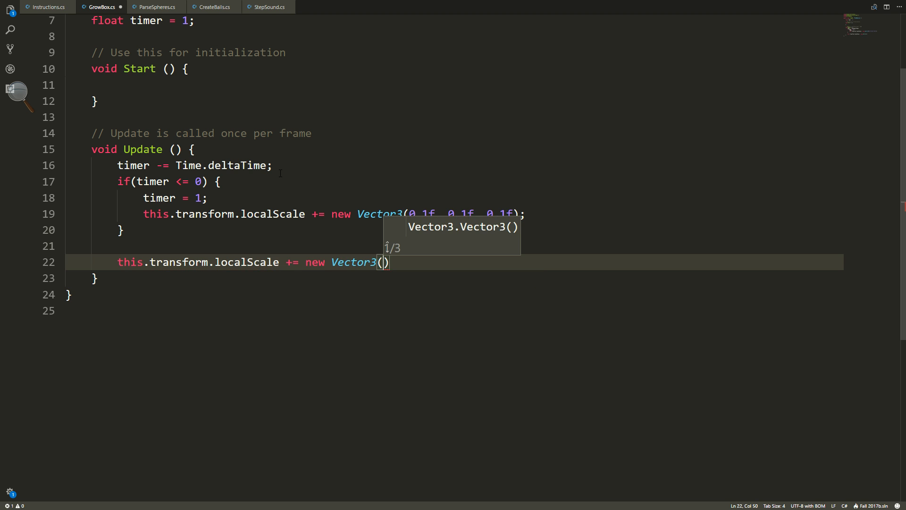
{"action": "type", "text": "0.1f"}
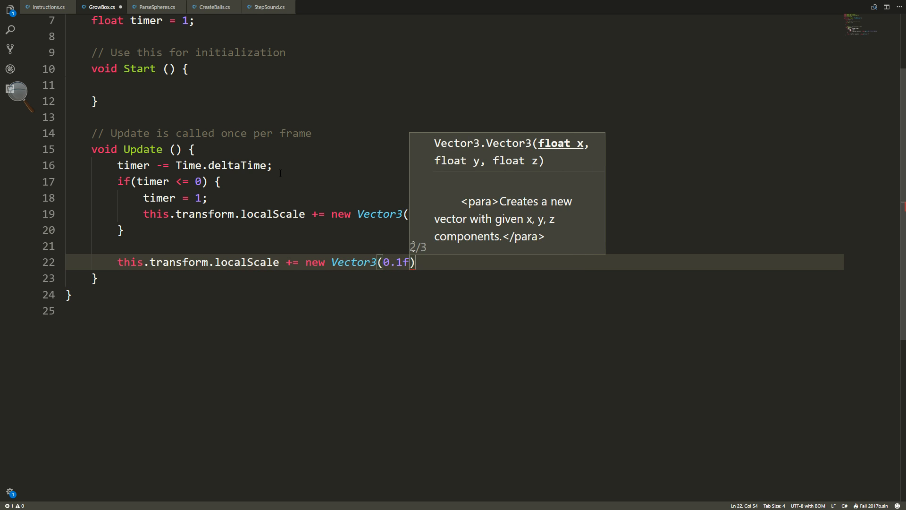
{"action": "type", "text": " * "}
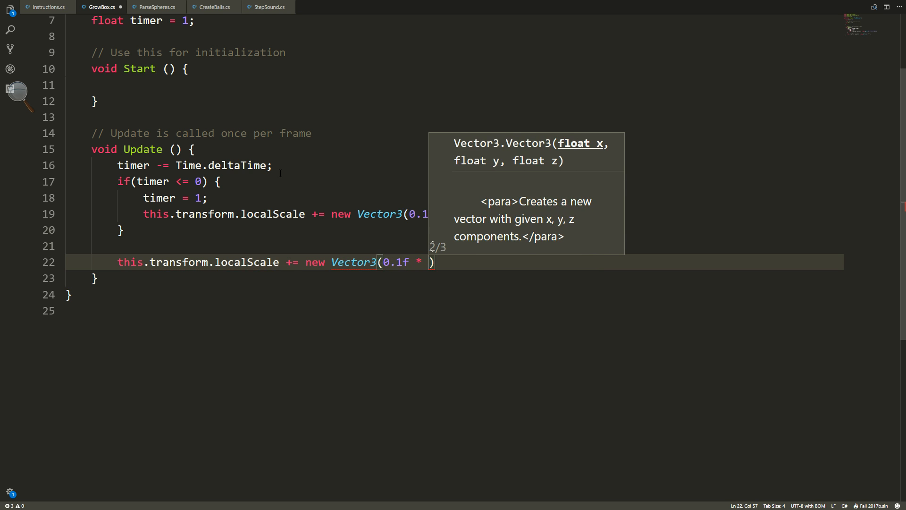
{"action": "type", "text": "Time.deltaT"}
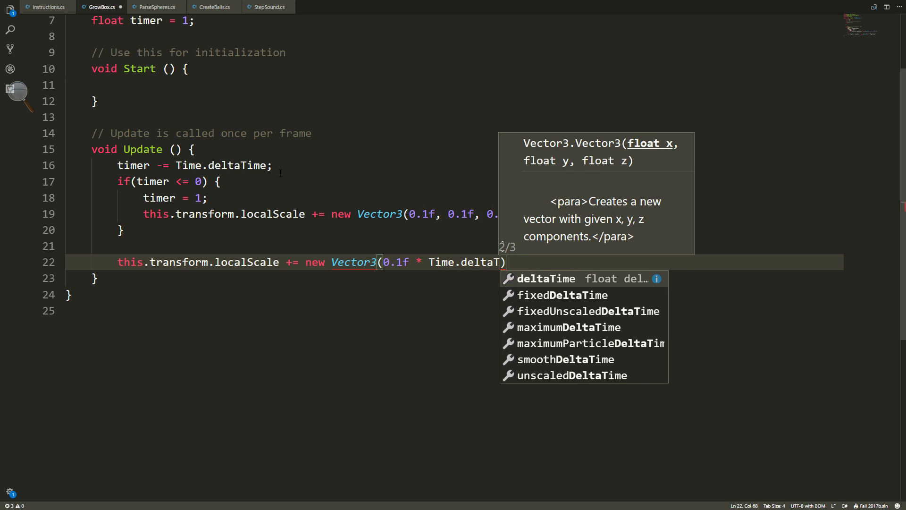
{"action": "type", "text": "ime,"}
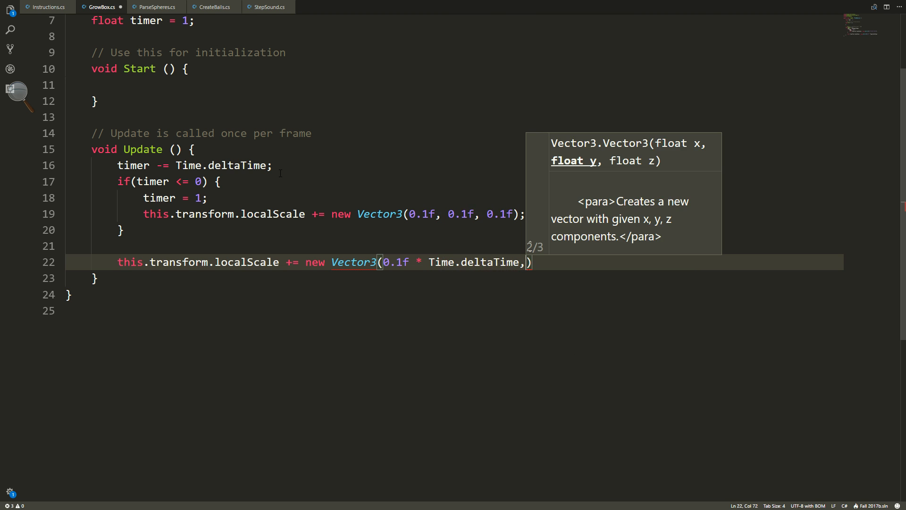
Fill the second and third Vector3 arguments with 0.1f * Time.deltaTime and end the statement with a semicolon.
{"action": "left_click_drag", "start_coordinate": [383, 263], "coordinate": [526, 263]}
{"action": "key", "text": "ctrl+c"}
{"action": "key", "text": "Right"}
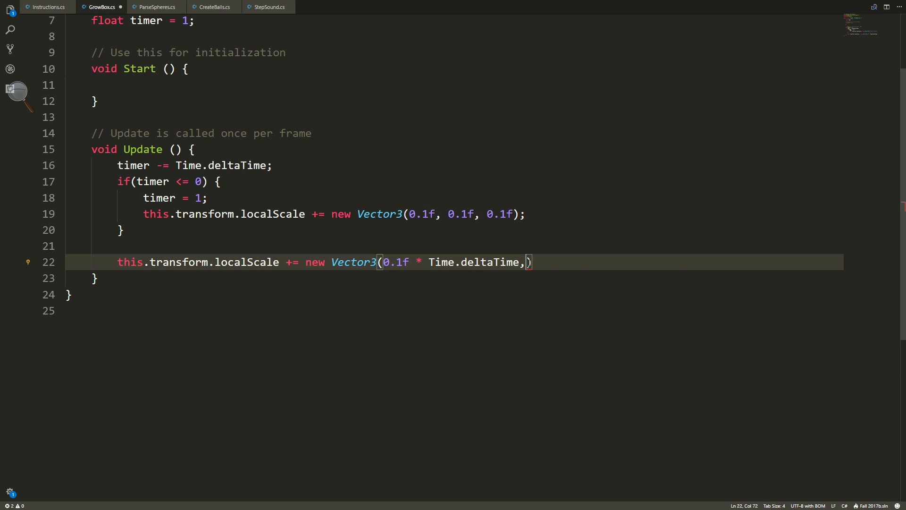
{"action": "key", "text": "ctrl+v"}
{"action": "key", "text": "ctrl+v"}
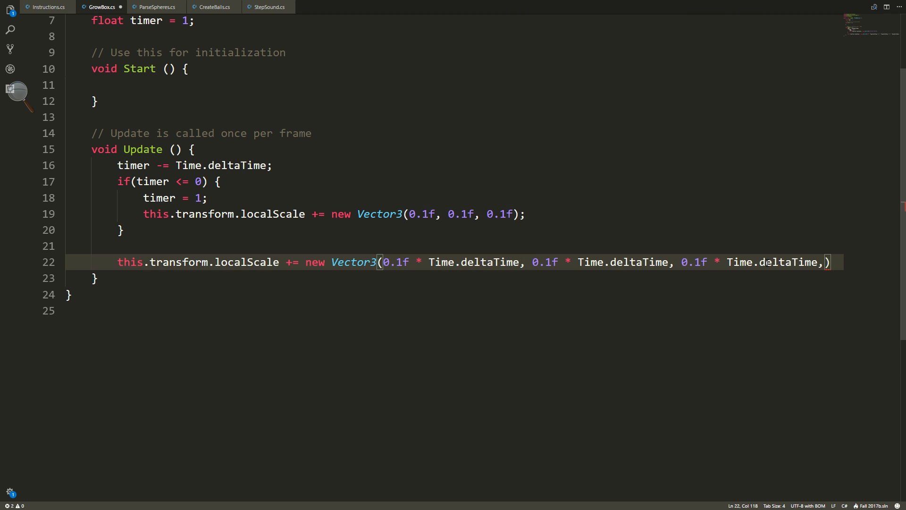
{"action": "type", "text": ";"}
Comment out the timer countdown and its whole if block in the Update method.
{"action": "left_click_drag", "start_coordinate": [162, 235], "coordinate": [116, 166]}
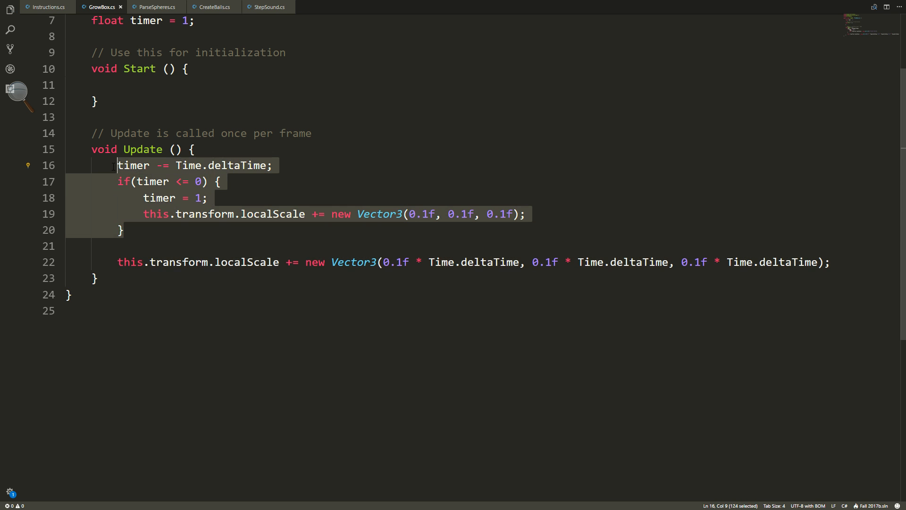
{"action": "key", "text": "ctrl+slash"}
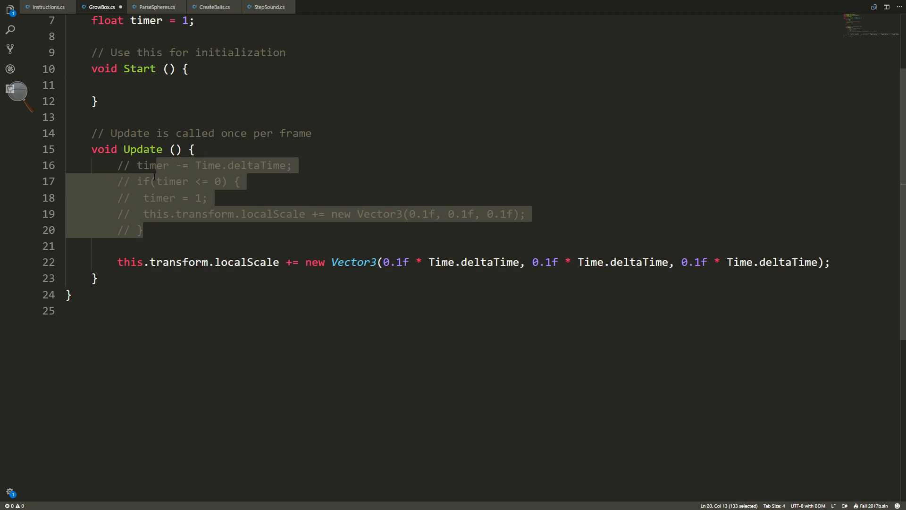
{"action": "left_click", "coordinate": [268, 249]}
In the empty body of the Start method, write the call Destroy(this.gameObject).
{"action": "scroll", "coordinate": [249, 245], "scroll_direction": "up", "scroll_amount": 1}
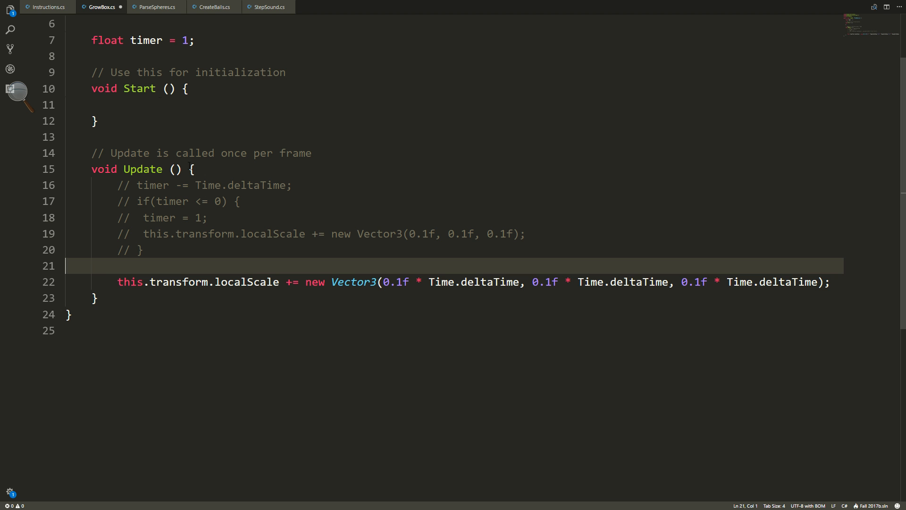
{"action": "left_click", "coordinate": [168, 110]}
{"action": "type", "text": "Destroy("}
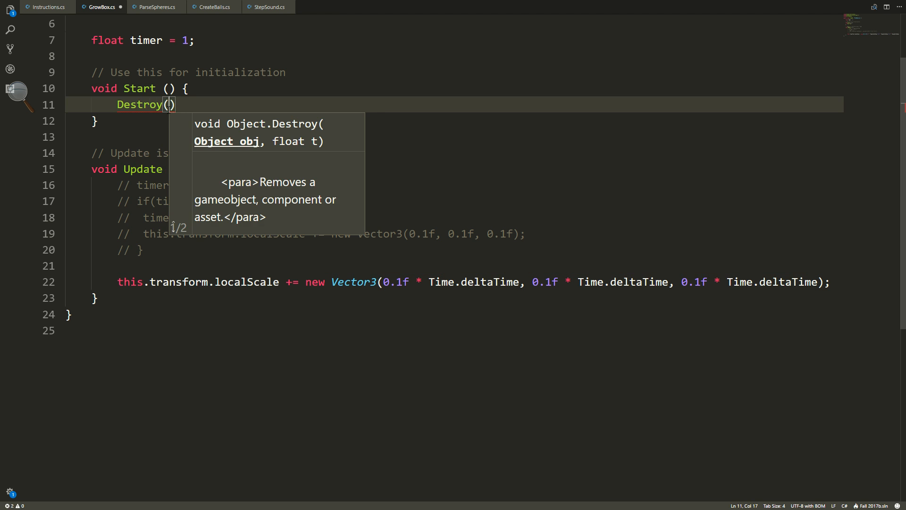
{"action": "type", "text": "gameObject"}
{"action": "key", "text": "Left"}
{"action": "key", "text": "Left"}
{"action": "key", "text": "Left"}
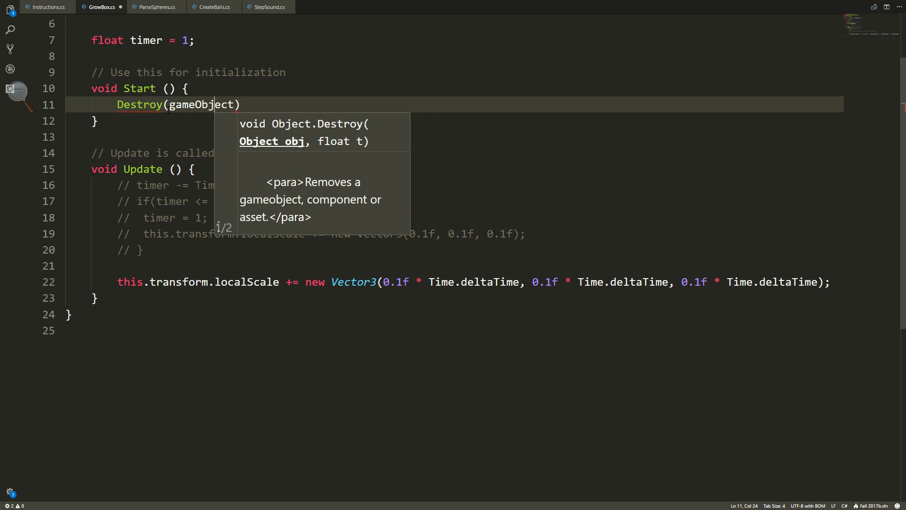
{"action": "key", "text": "Left"}
{"action": "key", "text": "Left"}
{"action": "key", "text": "Left"}
{"action": "key", "text": "Left"}
{"action": "key", "text": "Left"}
{"action": "key", "text": "Left"}
{"action": "key", "text": "Left"}
{"action": "type", "text": "this."}
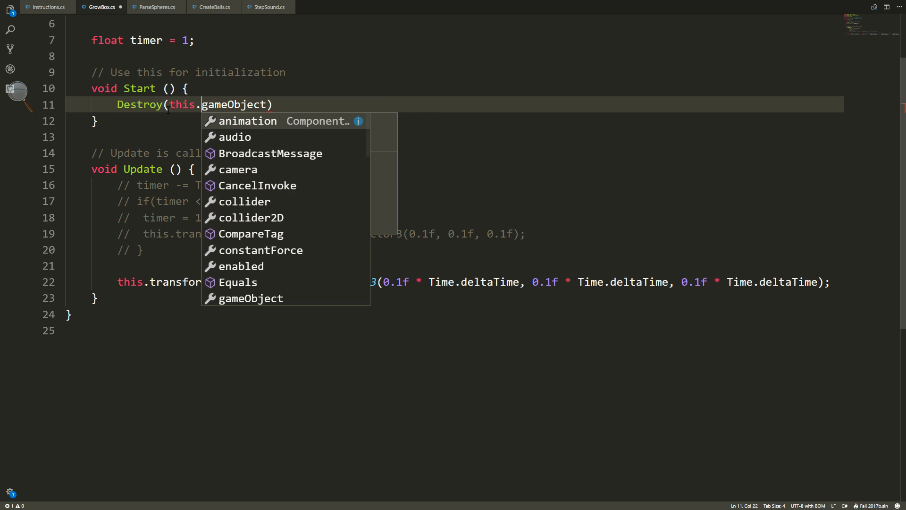
Add 30 as the second argument of the Destroy call and end the line with a semicolon.
{"action": "left_click", "coordinate": [267, 105]}
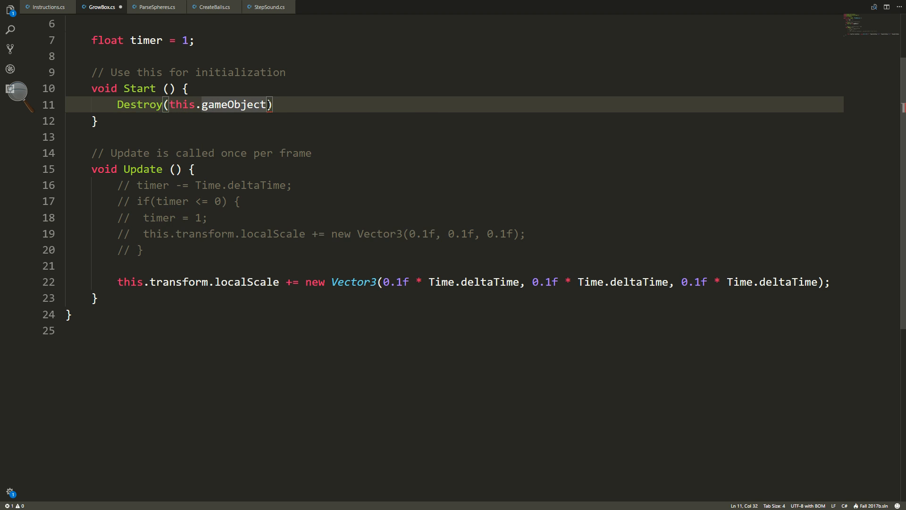
{"action": "type", "text": ",,"}
{"action": "key", "text": "BackSpace"}
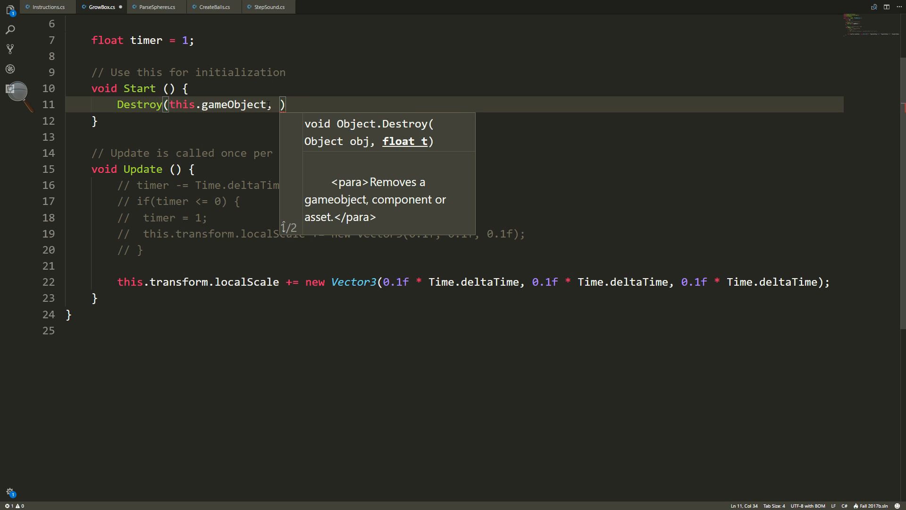
{"action": "type", "text": "30"}
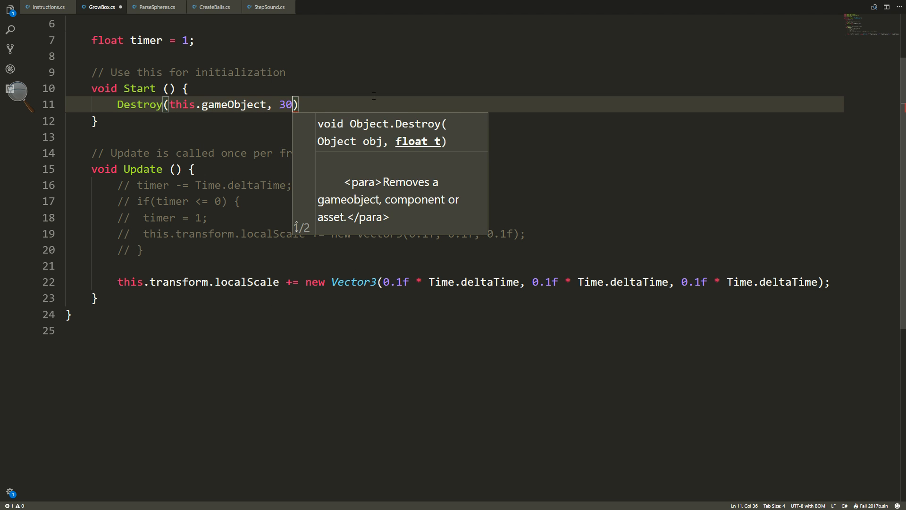
{"action": "key", "text": "Right"}
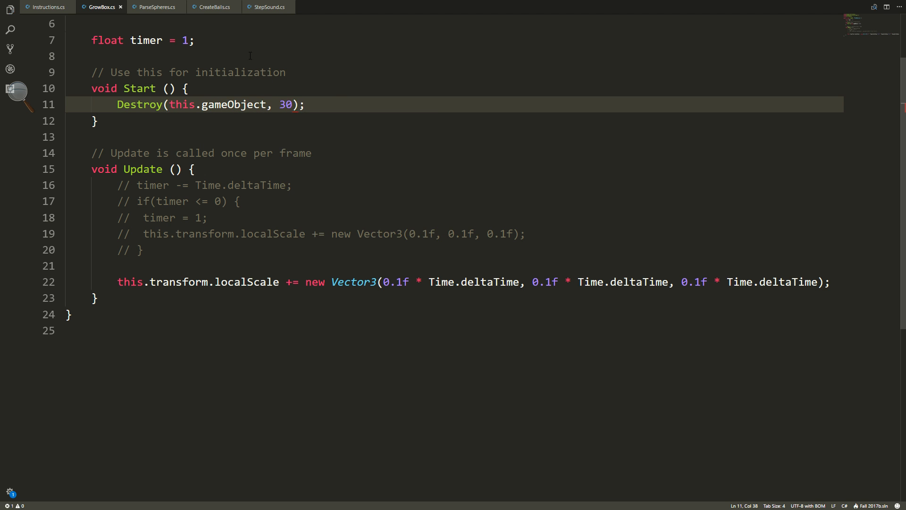
Check the lifetime required by instruction 7 in Instructions.cs and change the Destroy delay in GrowBox.cs to 20.
{"action": "left_click", "coordinate": [42, 8]}
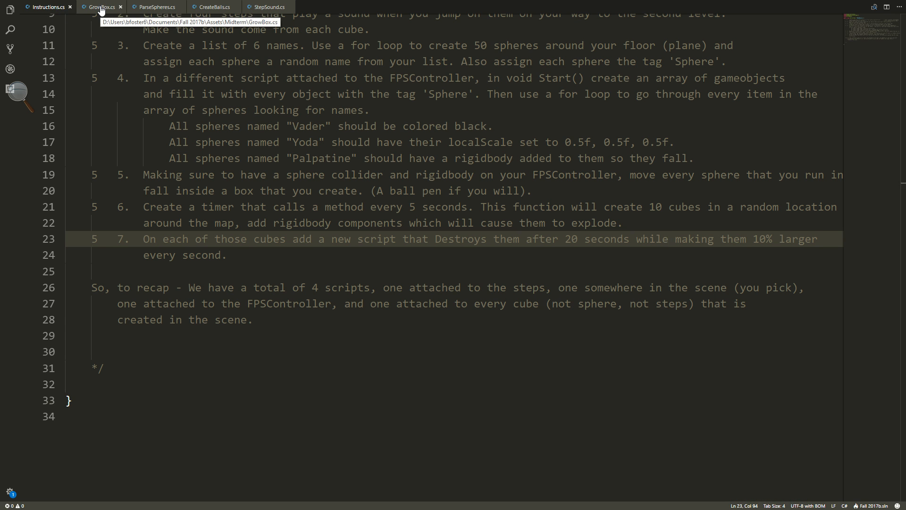
{"action": "left_click", "coordinate": [101, 7]}
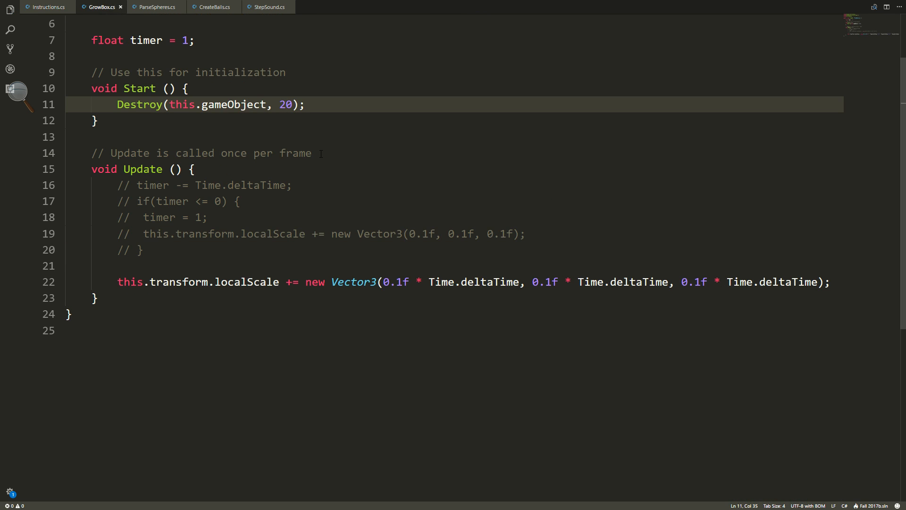
Switch to Unity, stop the running game and start Play mode again.
{"action": "key", "text": "alt+Tab"}
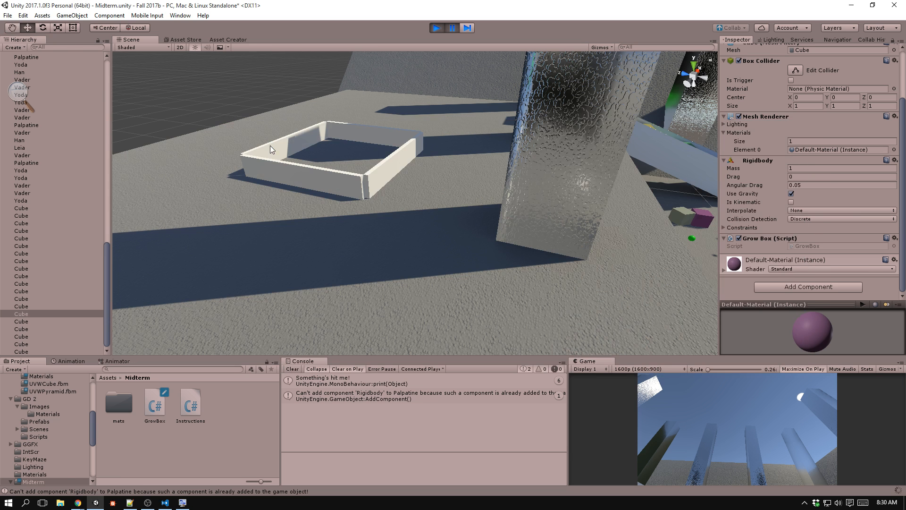
{"action": "left_click", "coordinate": [436, 28]}
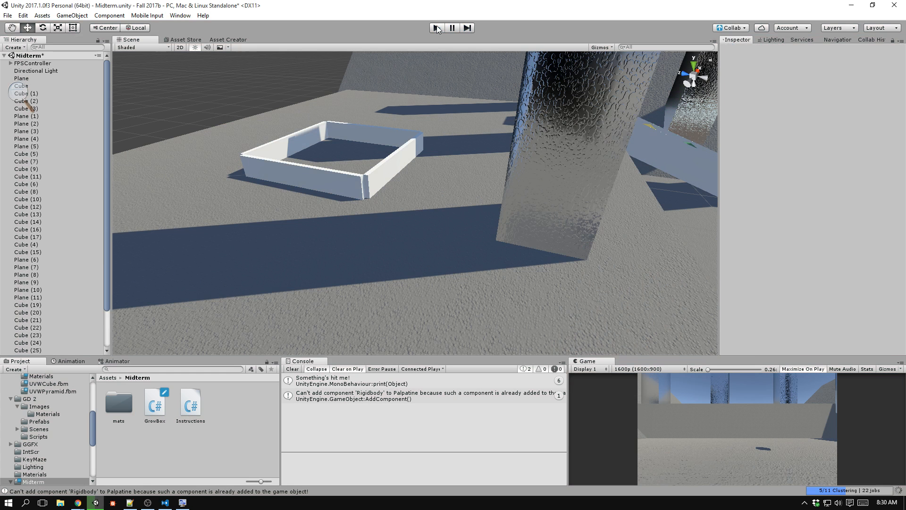
{"action": "left_click", "coordinate": [436, 27]}
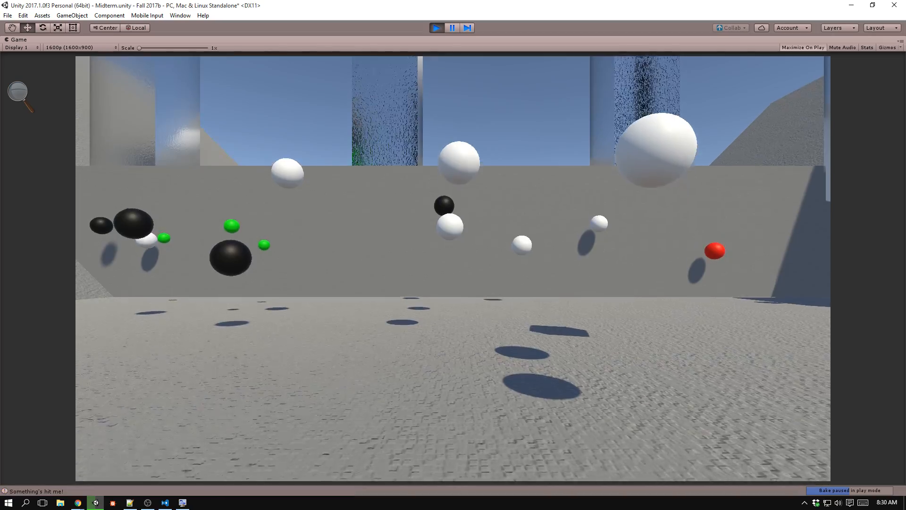
Jump up the coloured steps in the game to look over the spheres and cubes on the floor.
{"action": "key", "text": "w"}
{"action": "key", "text": "space"}
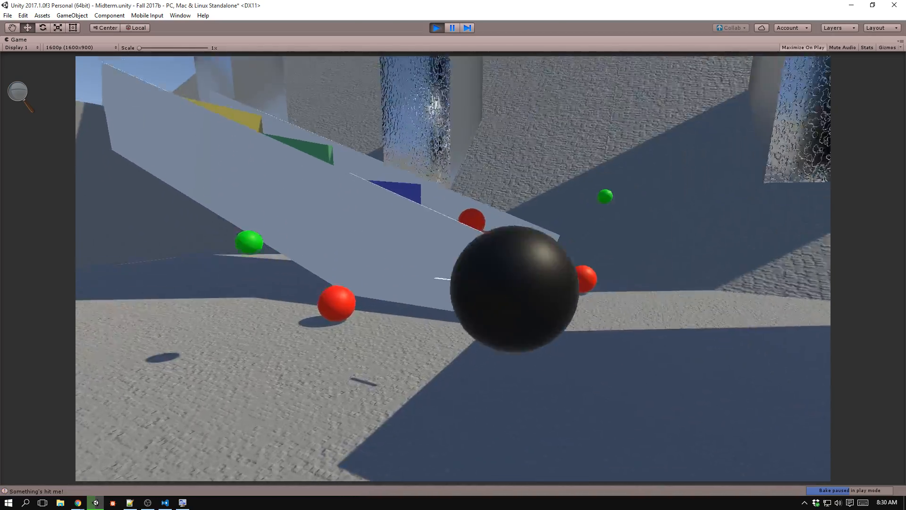
{"action": "key", "text": "space"}
{"action": "key", "text": "d"}
{"action": "key", "text": "space"}
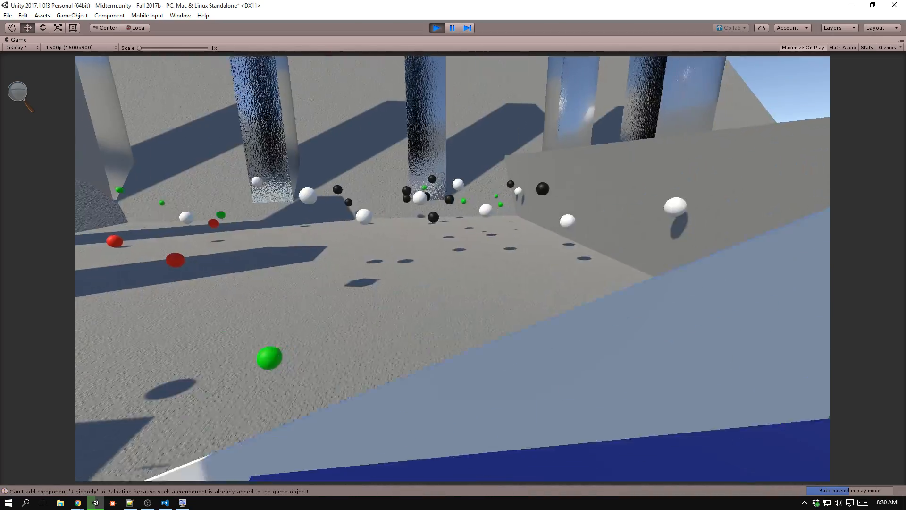
{"action": "key", "text": "space"}
{"action": "key", "text": "d"}
{"action": "key", "text": "space"}
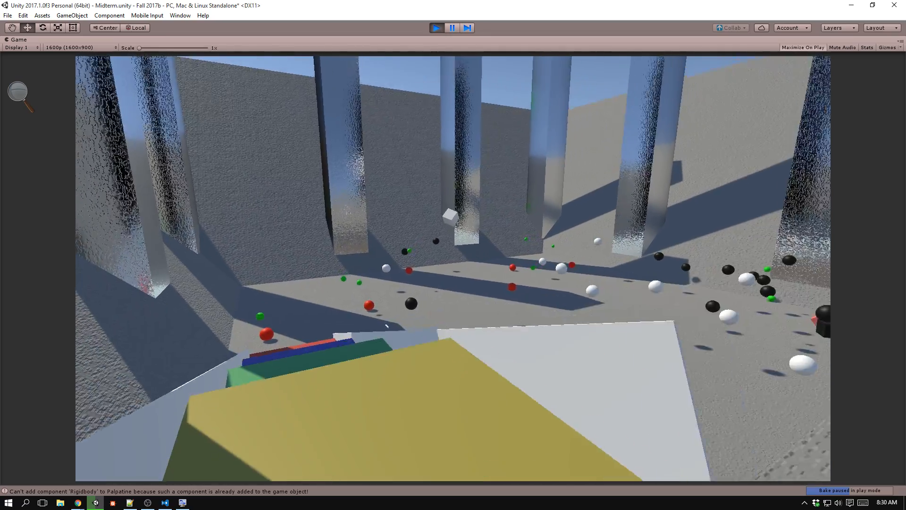
{"action": "key", "text": "w"}
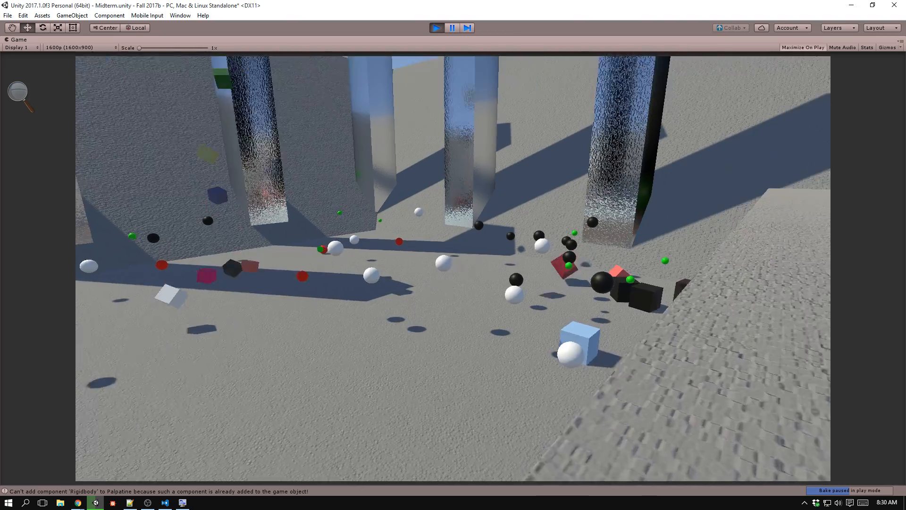
Walk among the cubes on the arena floor to examine how they grow, heading back to the steps.
{"action": "key", "text": "d"}
{"action": "key", "text": "w"}
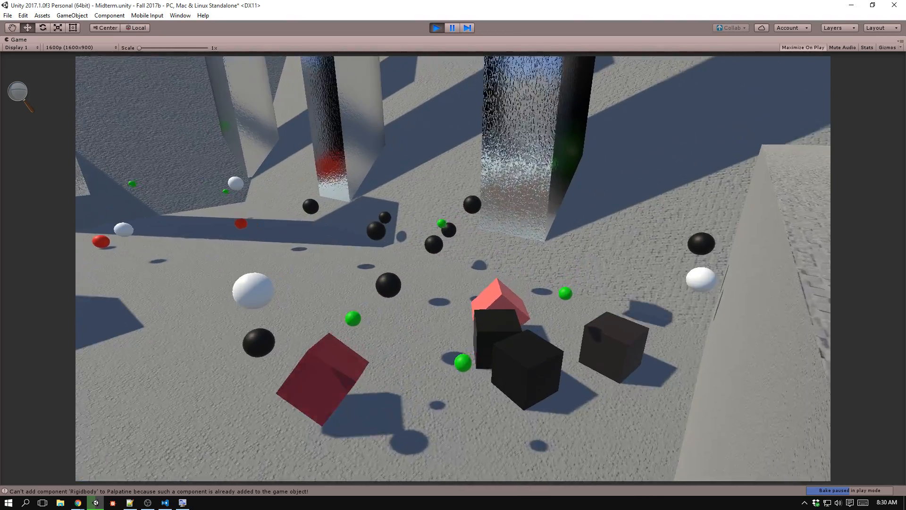
{"action": "key", "text": "w"}
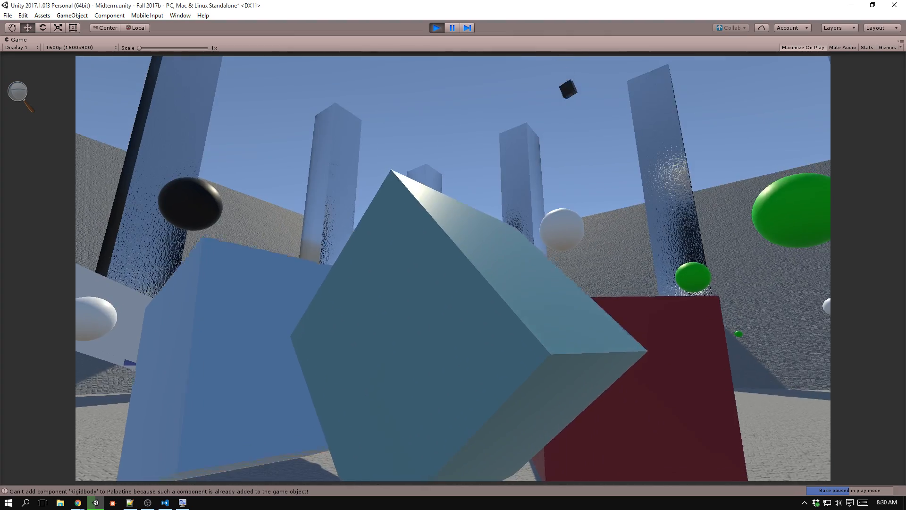
{"action": "key", "text": "w"}
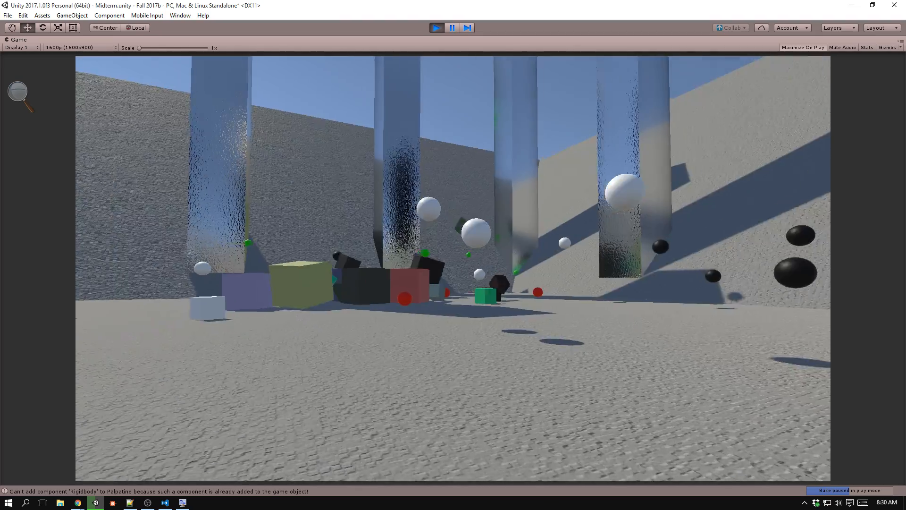
{"action": "key", "text": "w"}
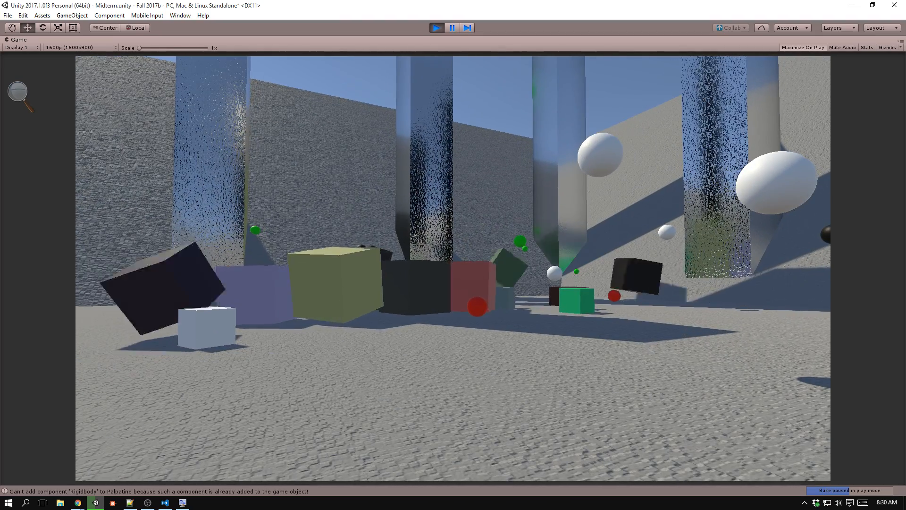
{"action": "key", "text": "w"}
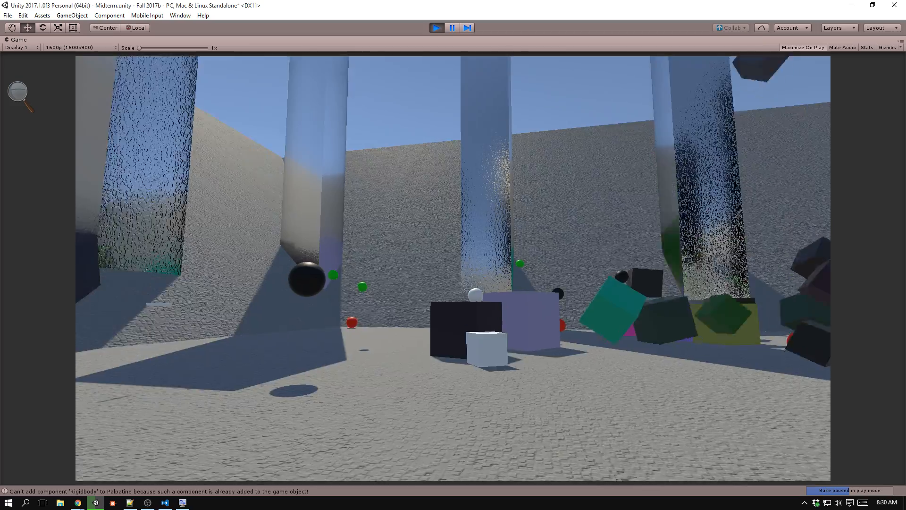
{"action": "key", "text": "w"}
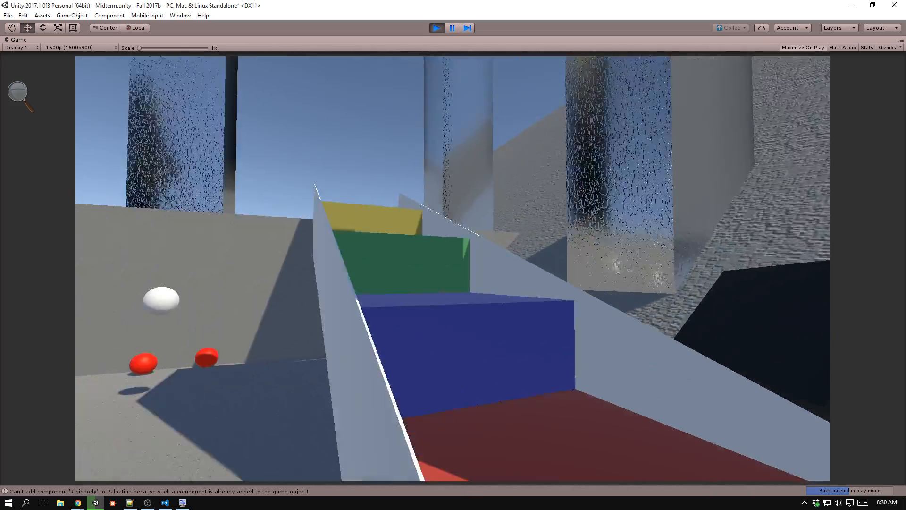
Climb the coloured steps again to observe the growing cubes from the upper level.
{"action": "key", "text": "space"}
{"action": "key", "text": "space"}
{"action": "key", "text": "w"}
{"action": "key", "text": "space"}
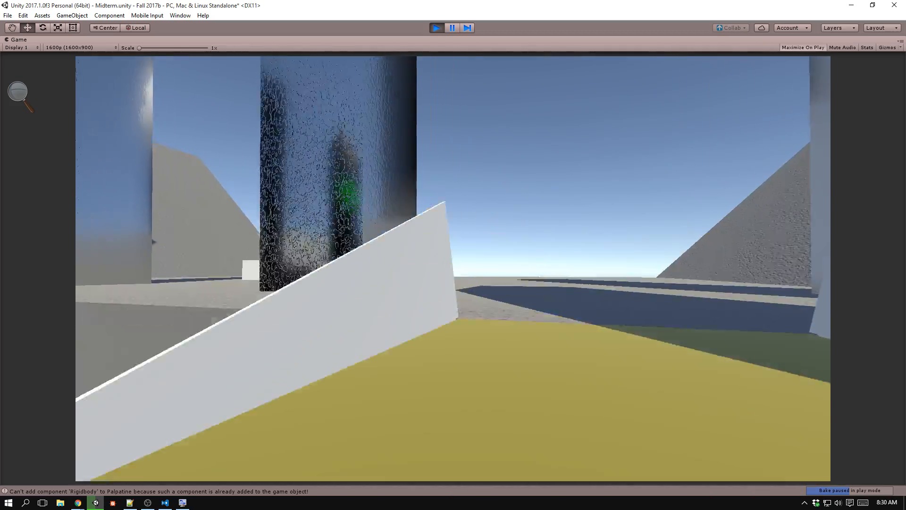
{"action": "key", "text": "w"}
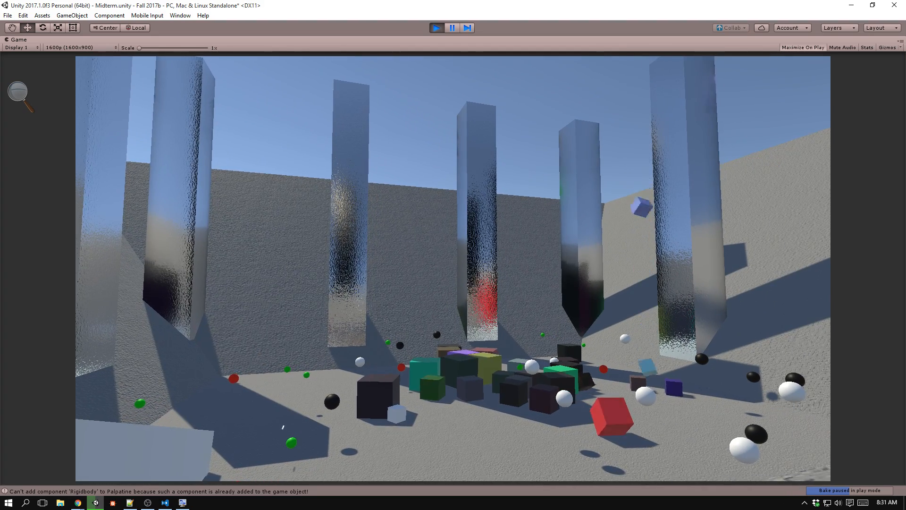
Switch to the code editor and review instruction 7 and the four-script recap in Instructions.cs.
{"action": "key", "text": "alt+Tab"}
{"action": "left_click", "coordinate": [47, 7]}
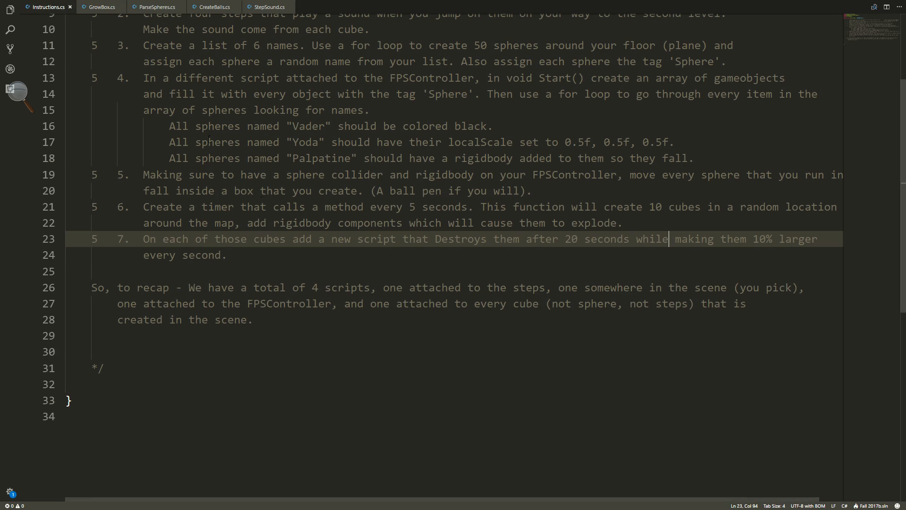
{"action": "scroll", "coordinate": [324, 242], "scroll_direction": "down", "scroll_amount": 3}
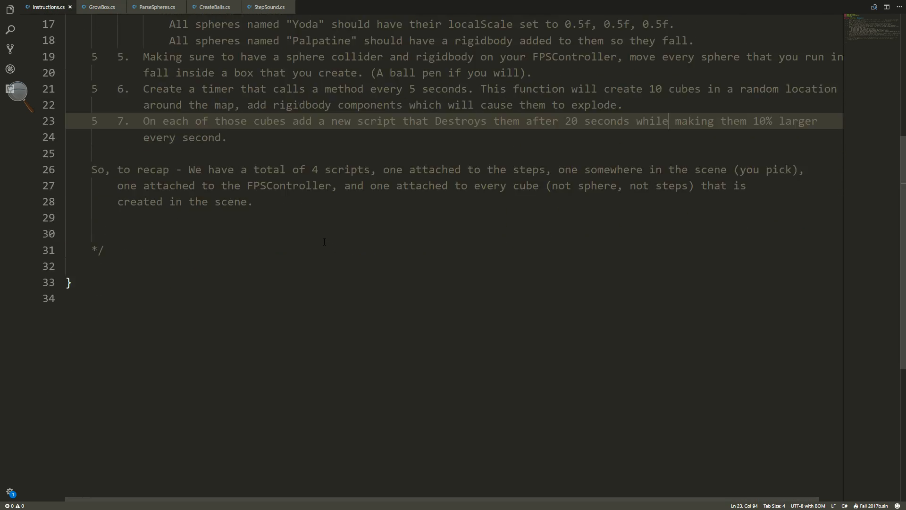
Switch back to Unity, stop Play mode, and save the Midterm scene with the pillars and ball box in view.
{"action": "key", "text": "alt+Tab"}
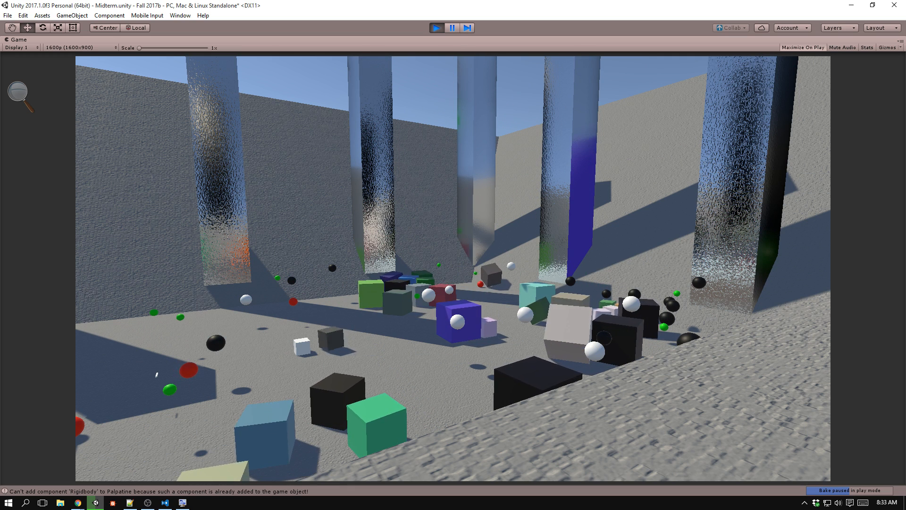
{"action": "key", "text": "ctrl+p"}
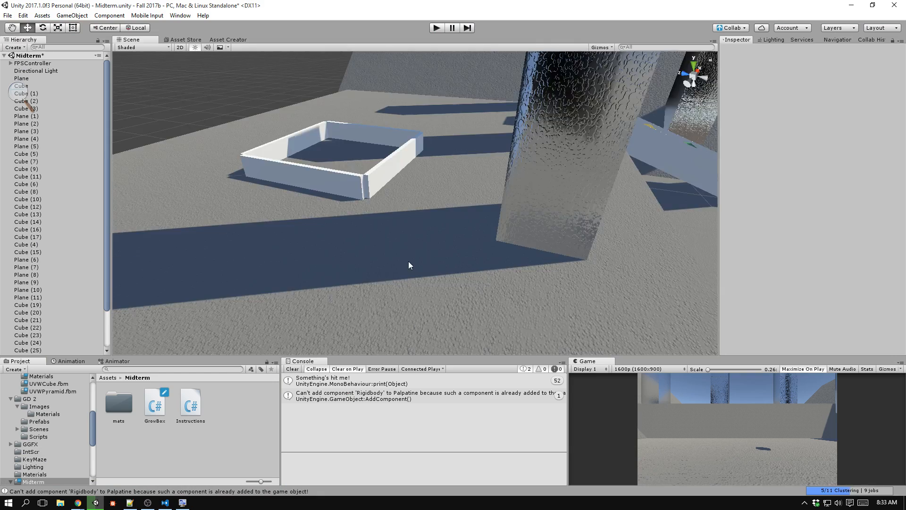
{"action": "right_click_drag", "start_coordinate": [410, 263], "coordinate": [538, 236]}
{"action": "key", "text": "s"}
{"action": "key", "text": "d"}
{"action": "right_click_drag", "start_coordinate": [475, 253], "coordinate": [474, 253]}
{"action": "key", "text": "w"}
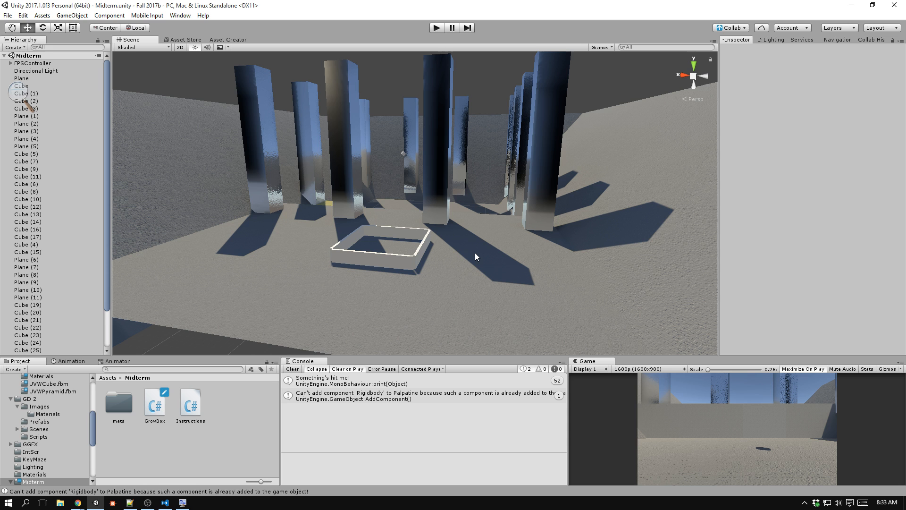
Open the Fall2017c project in place of the current one.
{"action": "left_click", "coordinate": [8, 15]}
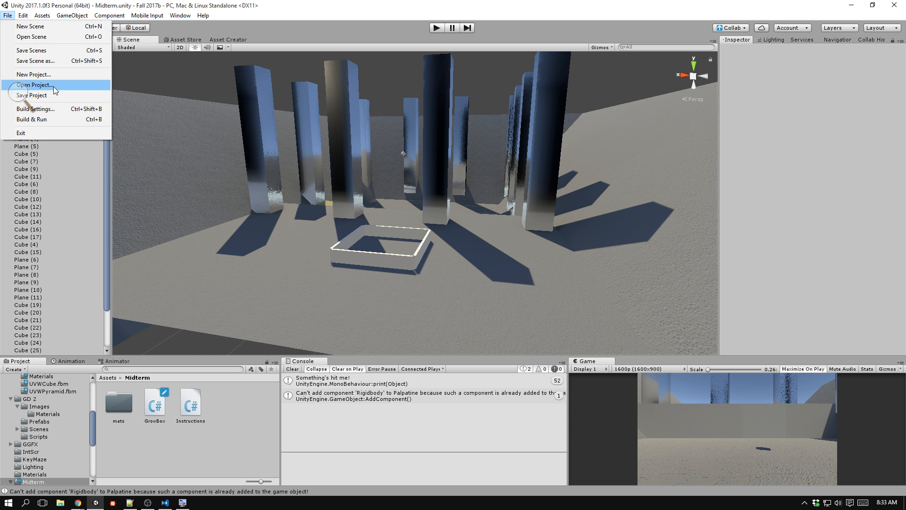
{"action": "left_click", "coordinate": [54, 88]}
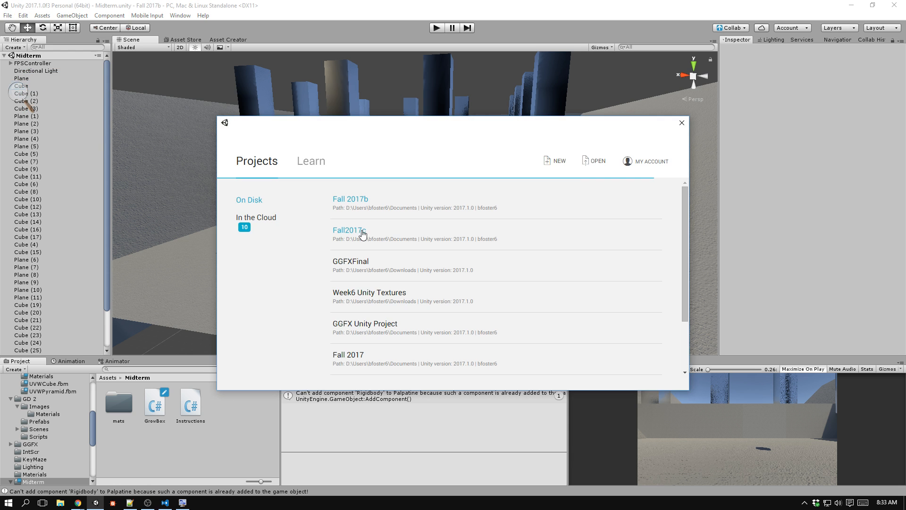
{"action": "left_click", "coordinate": [362, 231]}
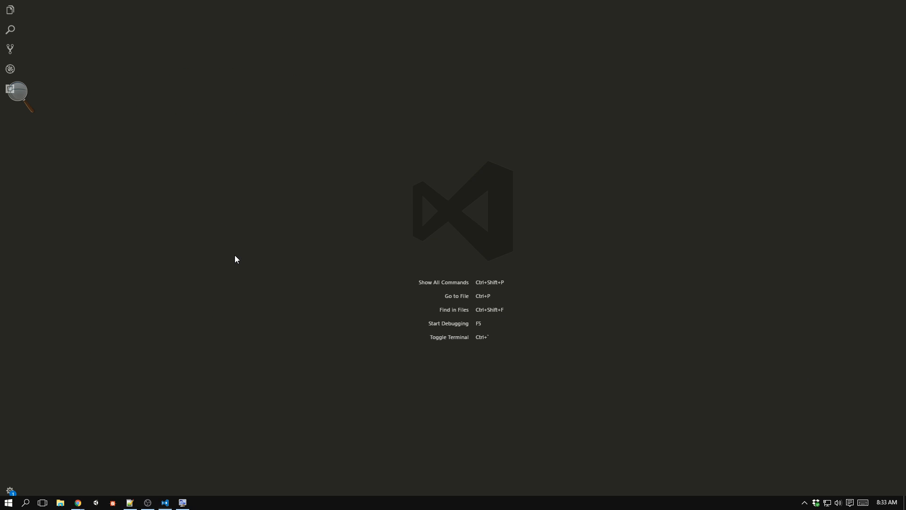
Switch to Visual Studio Code, open Instructions.cs from the Midterm folder, and hide the file explorer.
{"action": "key", "text": "alt+Tab"}
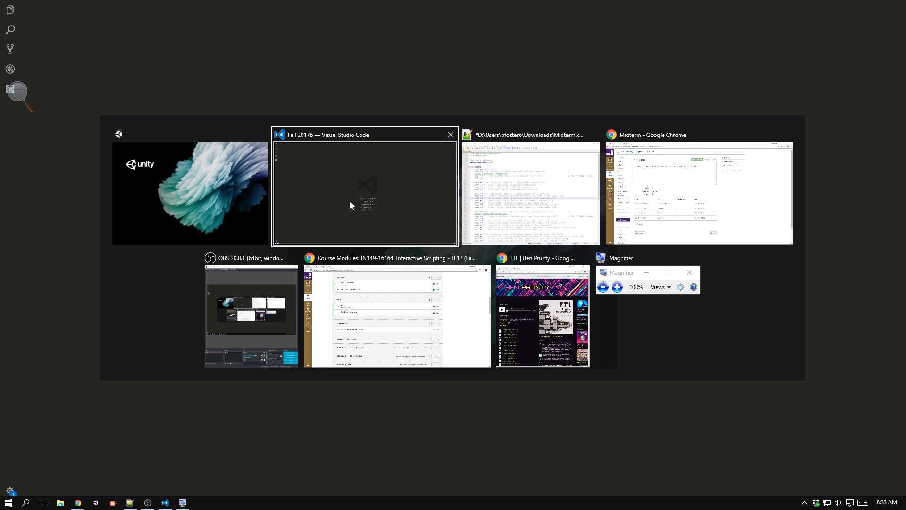
{"action": "left_click", "coordinate": [350, 201]}
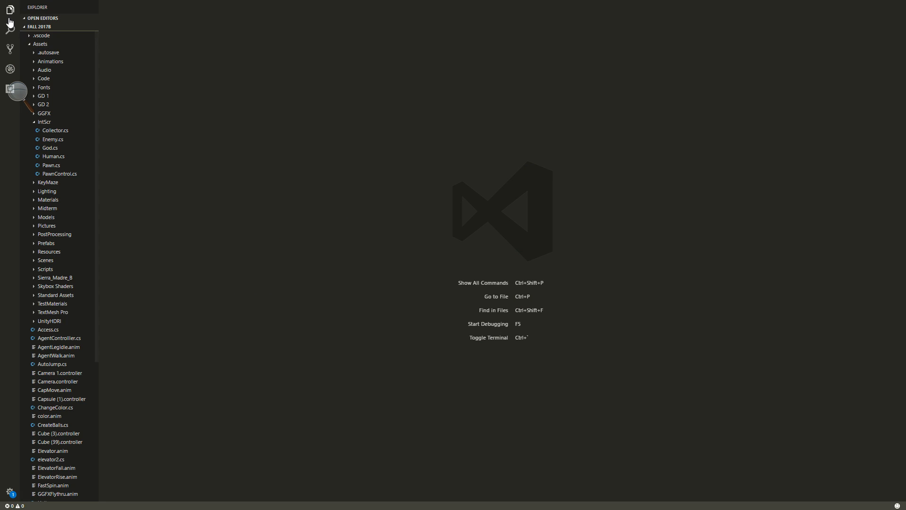
{"action": "left_click", "coordinate": [68, 209]}
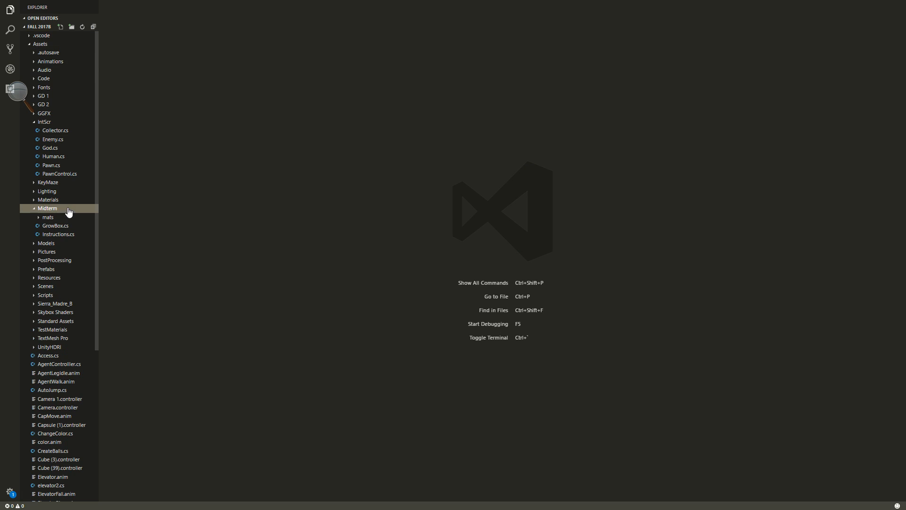
{"action": "left_click", "coordinate": [66, 235]}
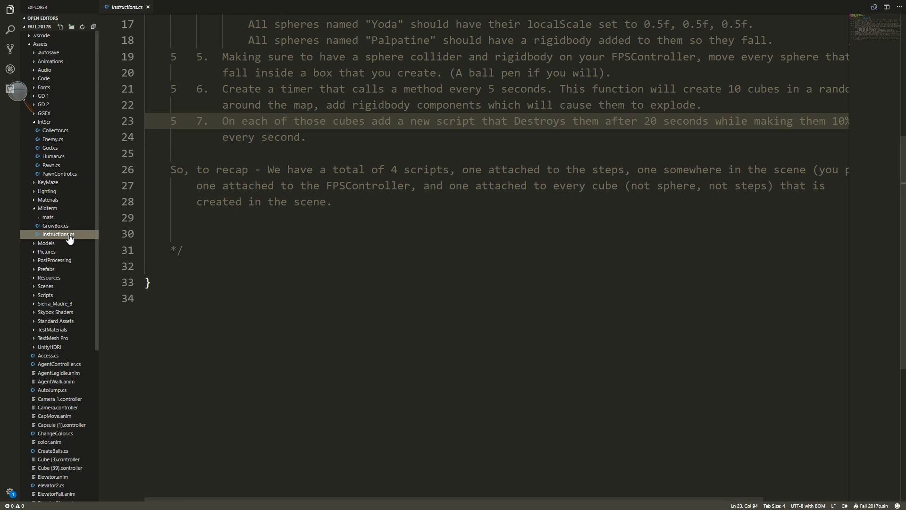
{"action": "left_click", "coordinate": [10, 9]}
{"action": "key", "text": "super"}
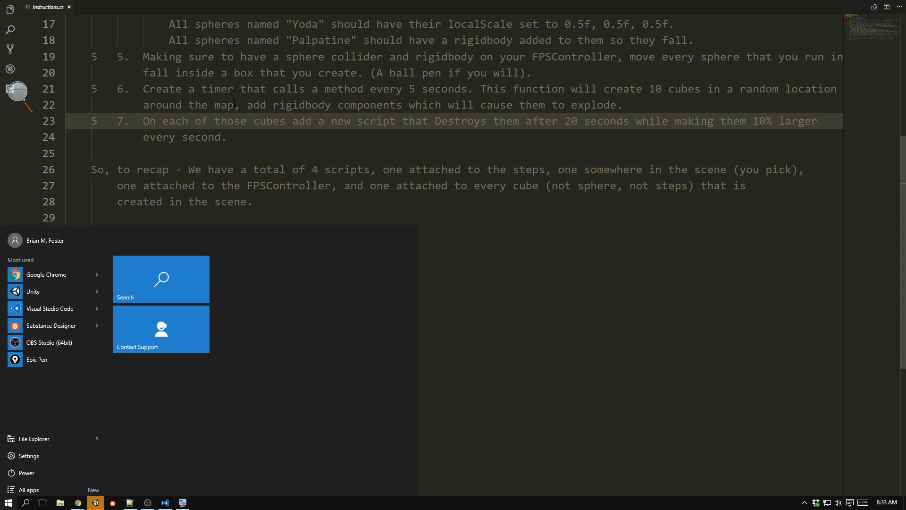
{"action": "key", "text": "super"}
Reveal Instructions.cs in its Windows folder and open it for editing in Notepad++.
{"action": "right_click", "coordinate": [45, 8]}
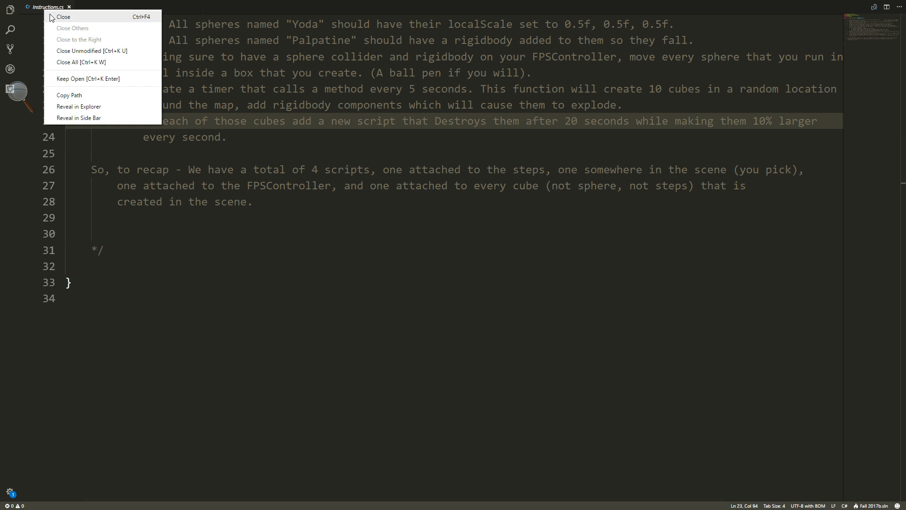
{"action": "left_click", "coordinate": [111, 107]}
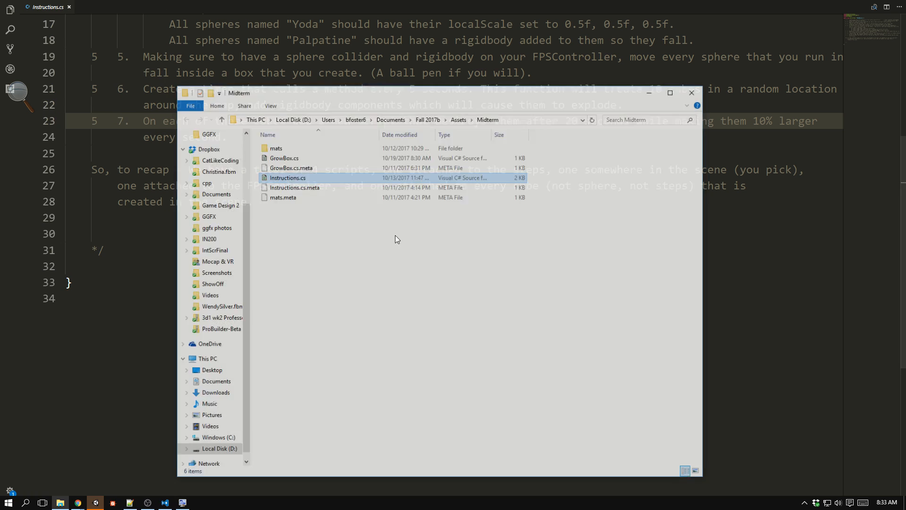
{"action": "right_click", "coordinate": [293, 179]}
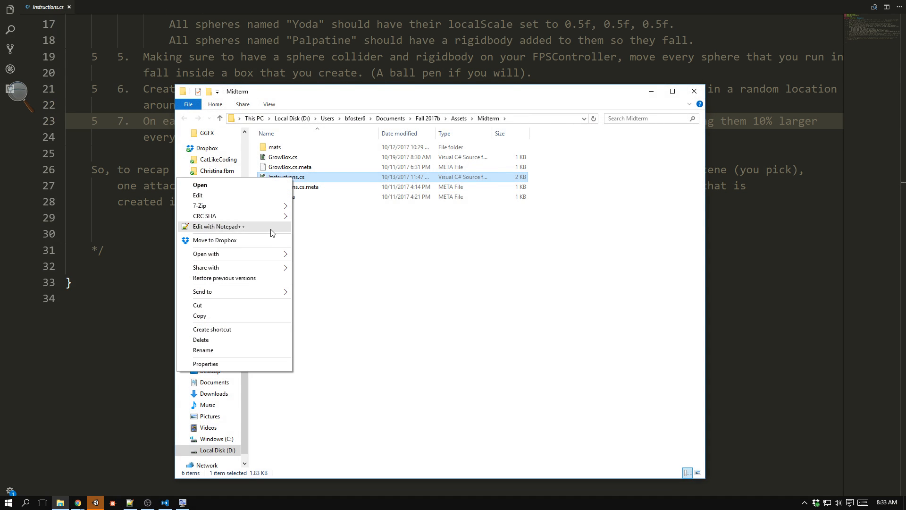
{"action": "left_click", "coordinate": [273, 227]}
{"action": "left_click", "coordinate": [798, 57]}
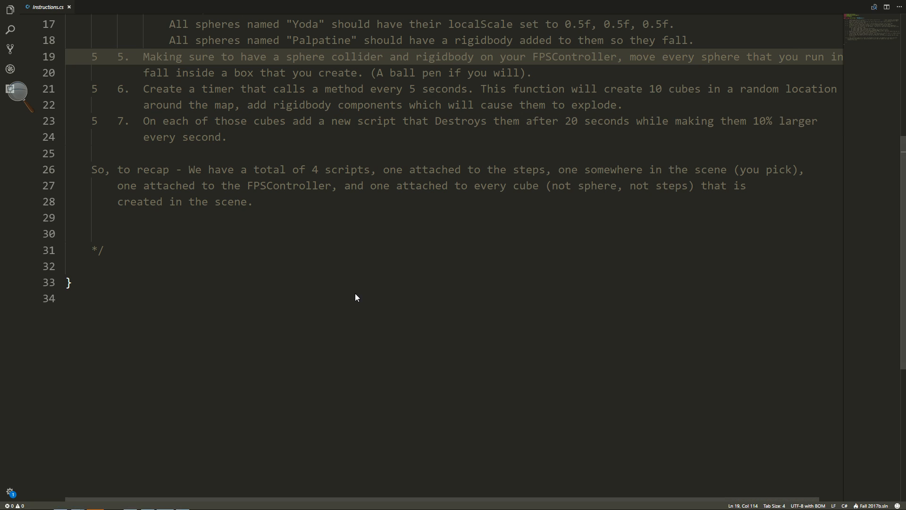
Switch to Unity, open the Decisions script in the code editor, dismiss the .NET CLI tools notification, and return to Unity.
{"action": "key", "text": "alt+Tab"}
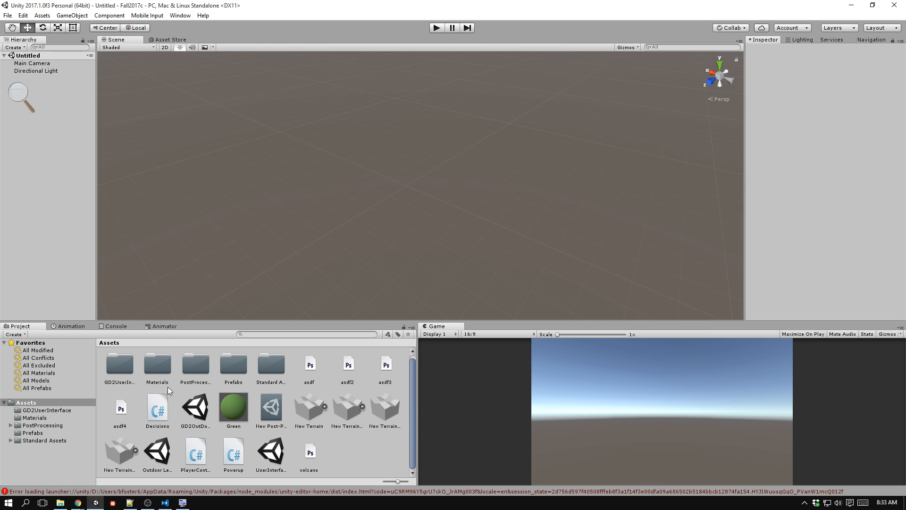
{"action": "left_click", "coordinate": [159, 414]}
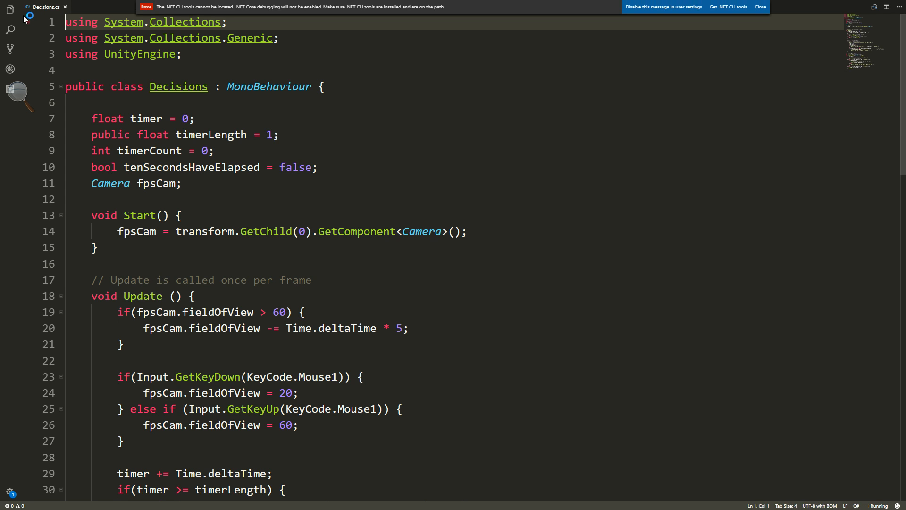
{"action": "left_click", "coordinate": [14, 14]}
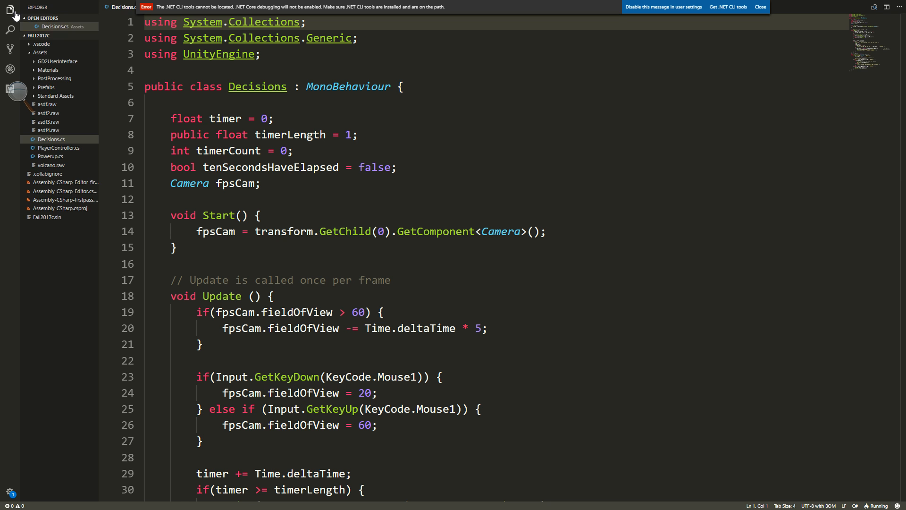
{"action": "left_click", "coordinate": [15, 14]}
{"action": "left_click", "coordinate": [760, 7]}
{"action": "key", "text": "alt+Tab"}
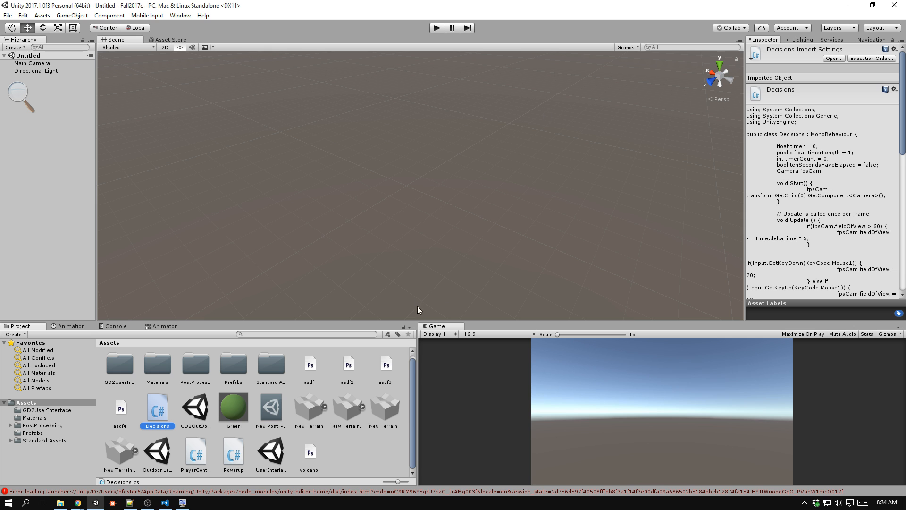
Create a folder named IntScr in the project's Assets.
{"action": "right_click", "coordinate": [368, 430]}
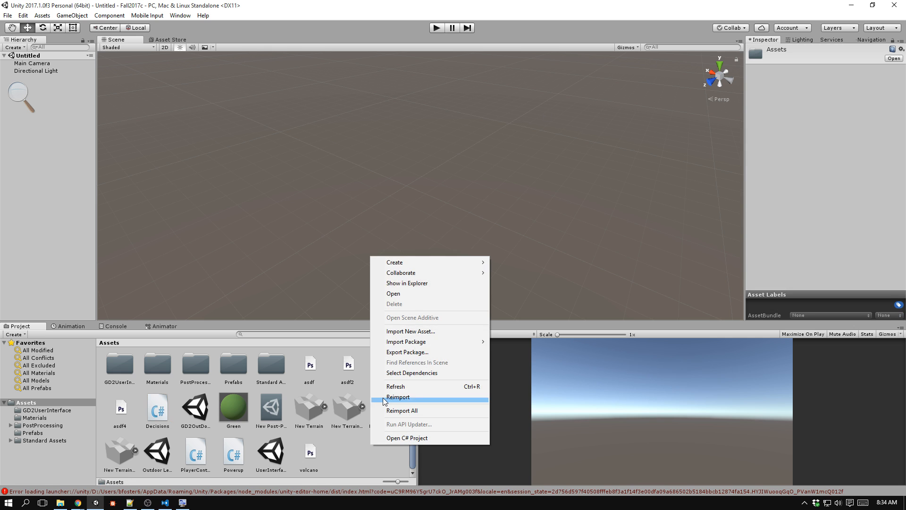
{"action": "mouse_move", "coordinate": [444, 263]}
{"action": "left_click", "coordinate": [289, 202]}
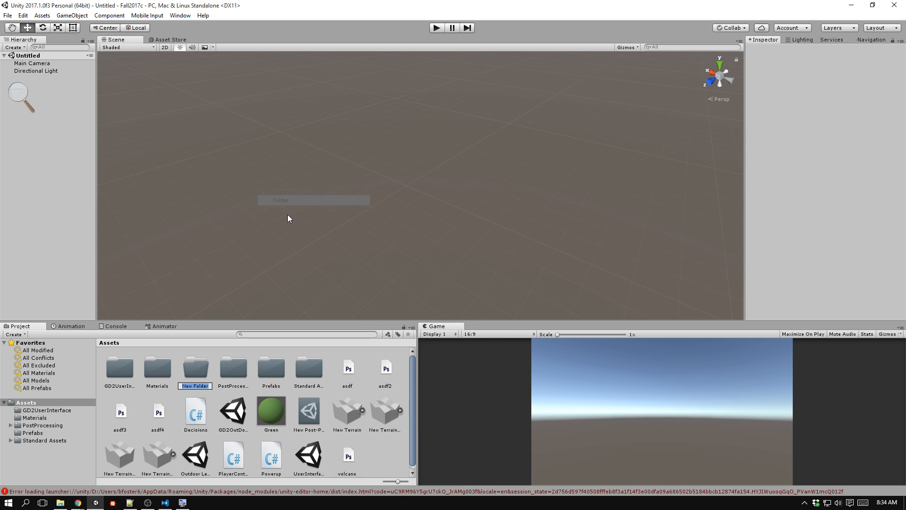
{"action": "key", "text": "Return"}
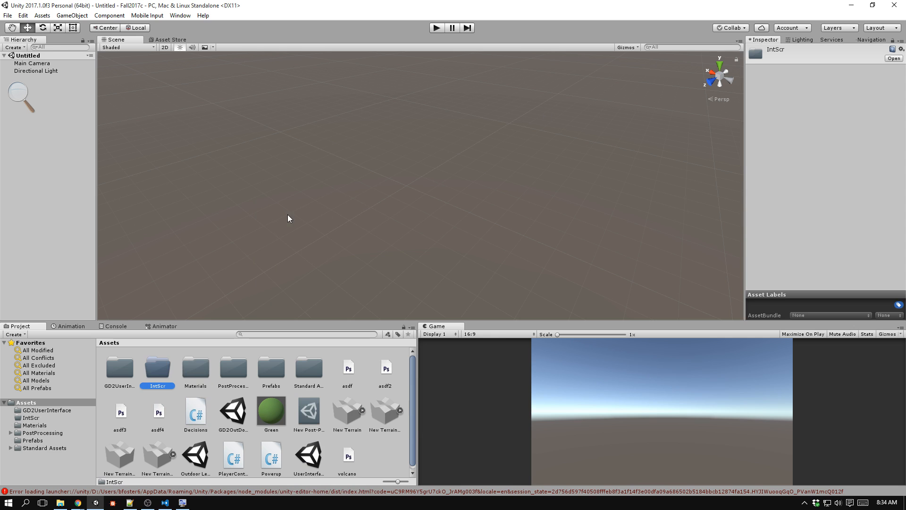
Create a folder named Scripts inside the IntScr folder.
{"action": "double_click", "coordinate": [157, 372]}
{"action": "right_click", "coordinate": [186, 399]}
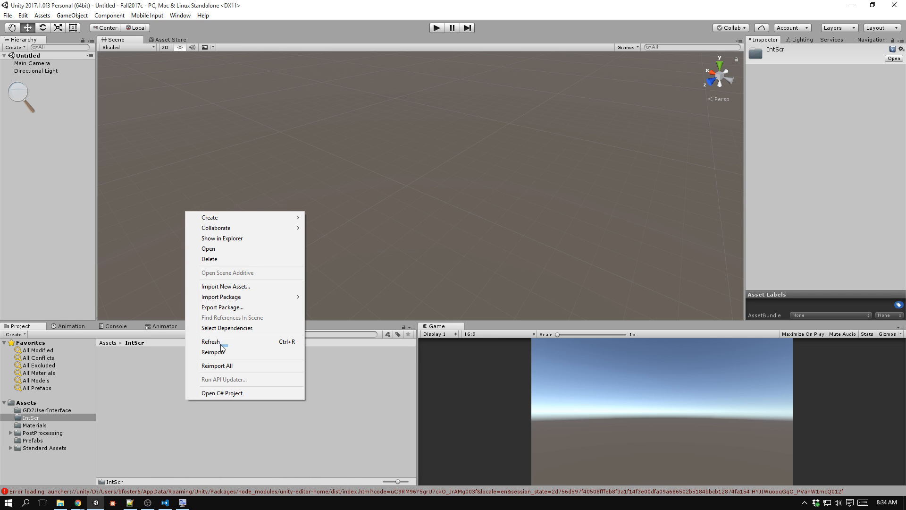
{"action": "mouse_move", "coordinate": [286, 217]}
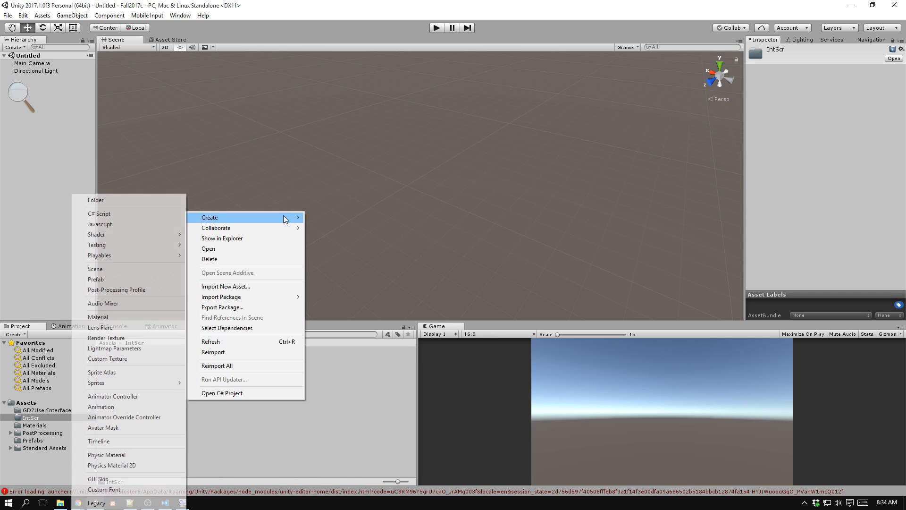
{"action": "left_click", "coordinate": [124, 198]}
{"action": "type", "text": "Scripts"}
{"action": "key", "text": "Return"}
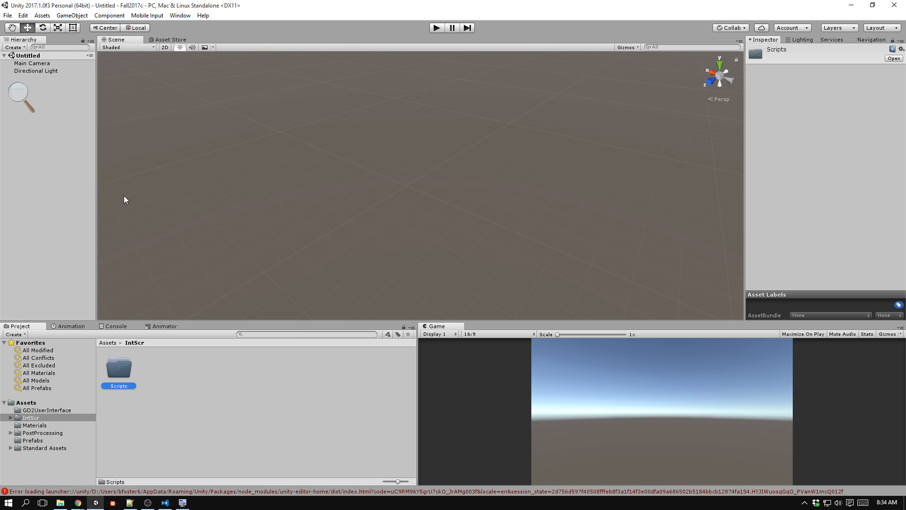
Add a plane to the scene with a scale of 3, 1, 3 and its position set to 0, 0, 0.
{"action": "left_click", "coordinate": [72, 16]}
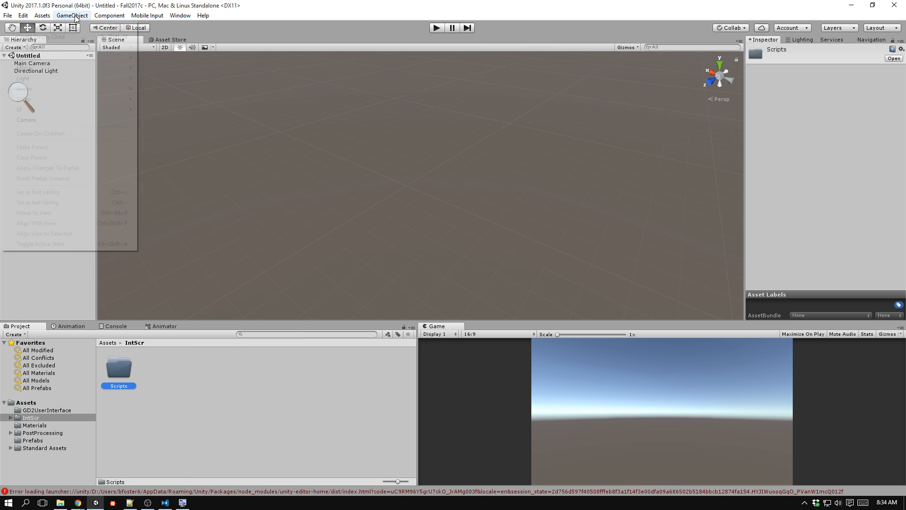
{"action": "mouse_move", "coordinate": [85, 50]}
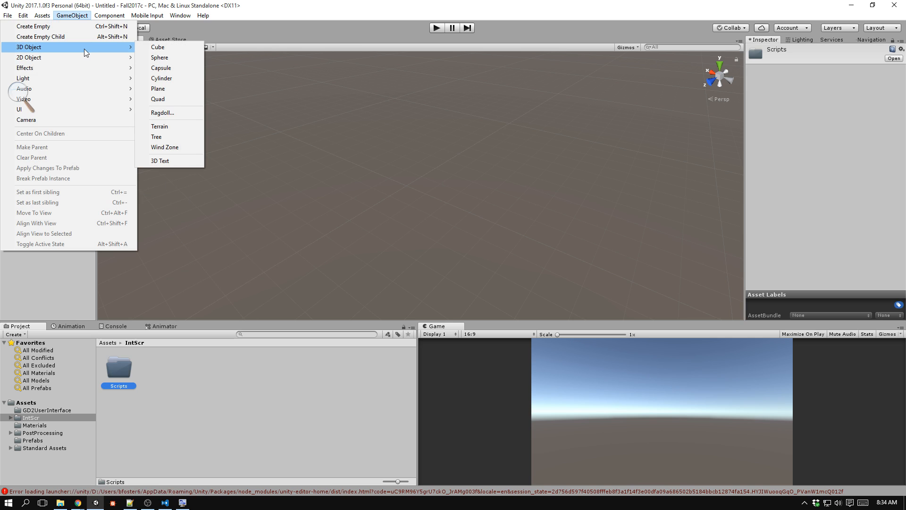
{"action": "left_click", "coordinate": [200, 89]}
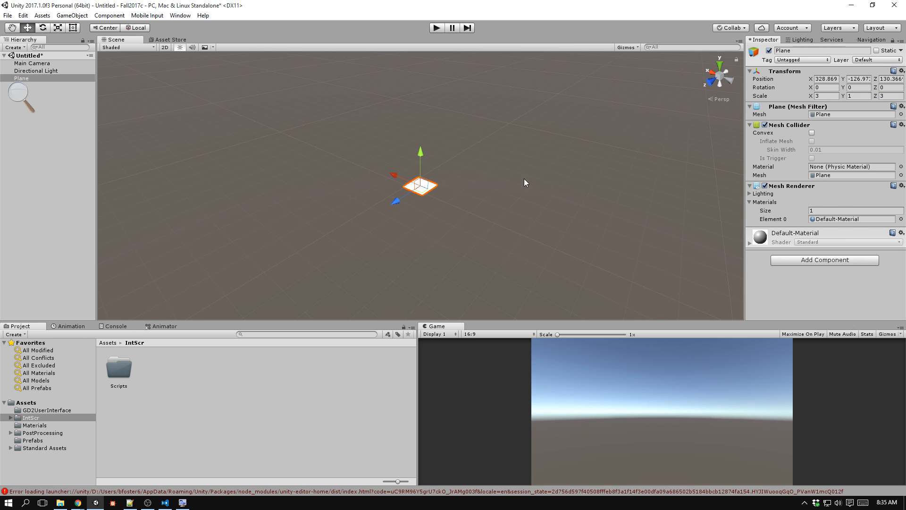
{"action": "key", "text": "f"}
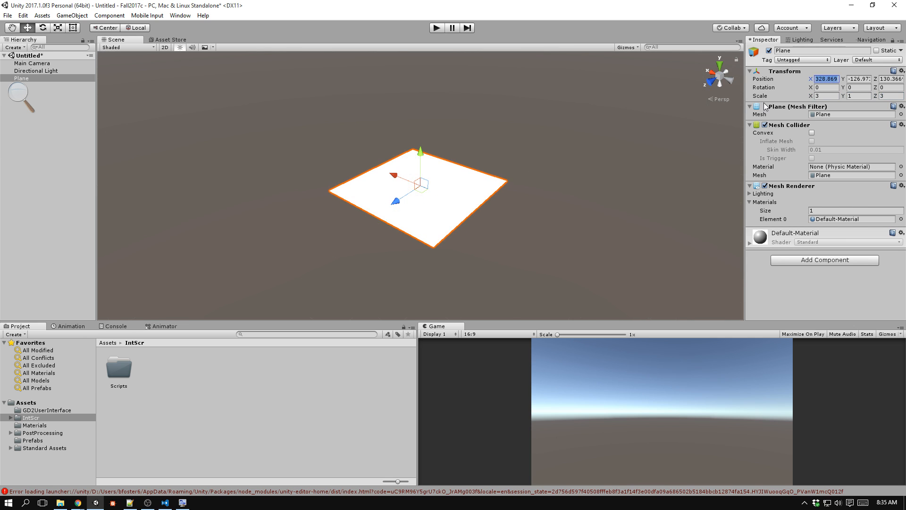
{"action": "type", "text": "0"}
{"action": "key", "text": "Tab"}
{"action": "type", "text": "0"}
{"action": "key", "text": "Tab"}
{"action": "type", "text": "0"}
{"action": "key", "text": "Tab"}
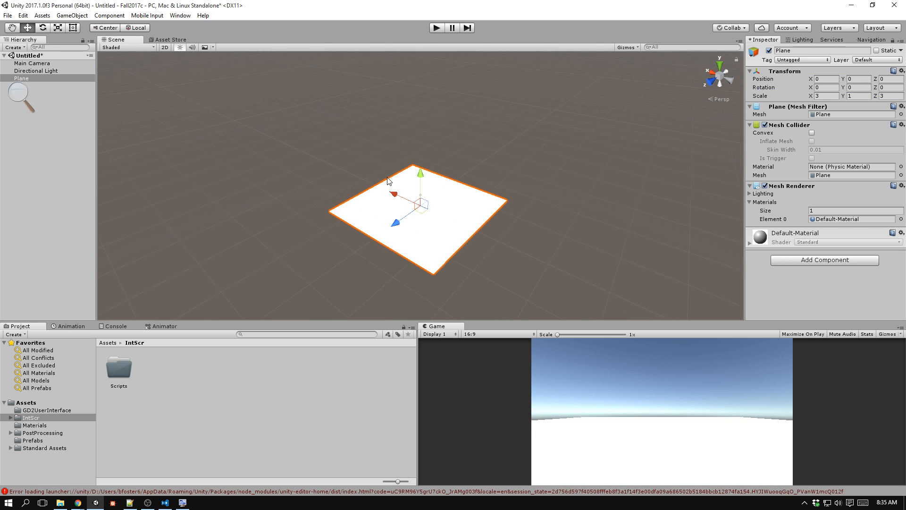
{"action": "scroll", "coordinate": [373, 196], "scroll_direction": "up", "scroll_amount": 3}
{"action": "scroll", "coordinate": [373, 196], "scroll_direction": "up", "scroll_amount": 2}
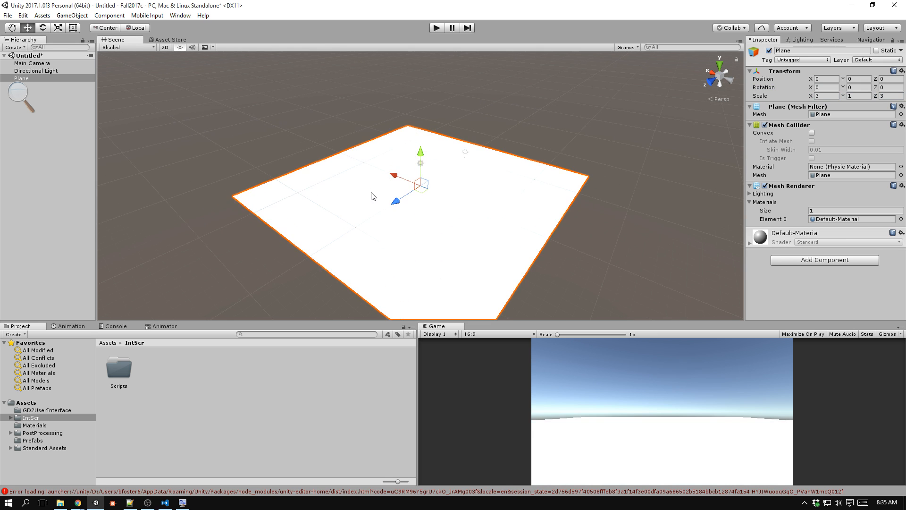
Create a folder named Materials inside the IntScr folder and open it.
{"action": "right_click", "coordinate": [171, 373]}
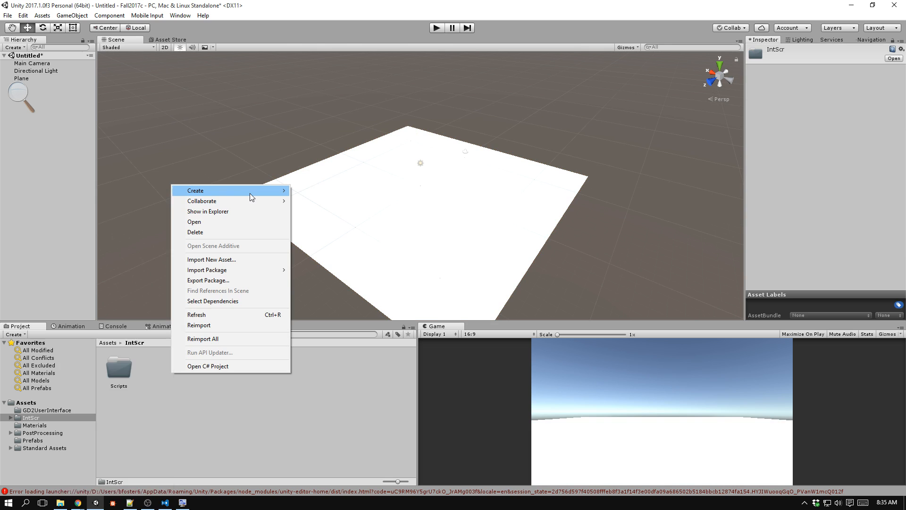
{"action": "mouse_move", "coordinate": [250, 191]}
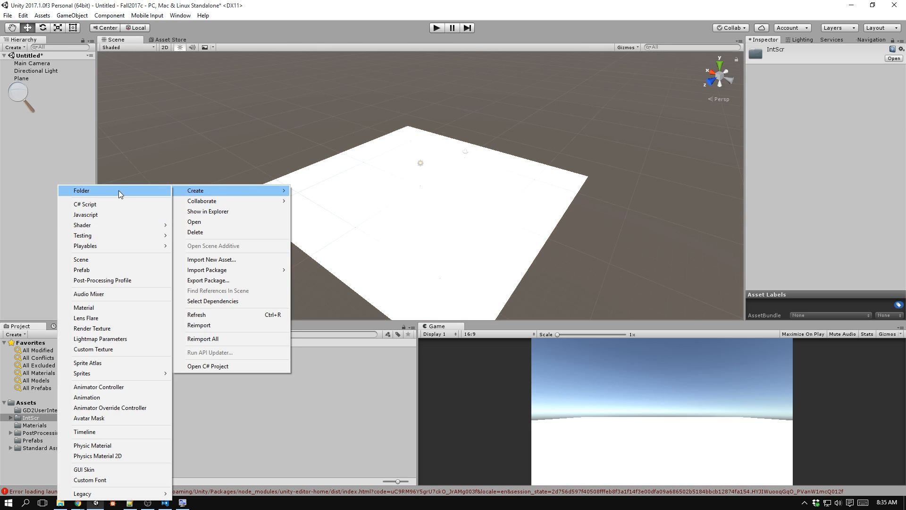
{"action": "left_click", "coordinate": [118, 191]}
{"action": "type", "text": "Materials"}
{"action": "key", "text": "Return"}
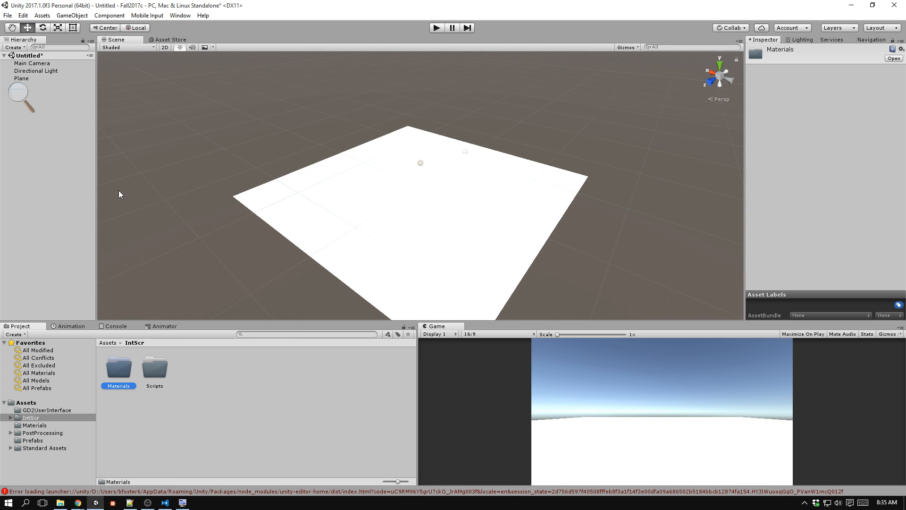
{"action": "double_click", "coordinate": [118, 370]}
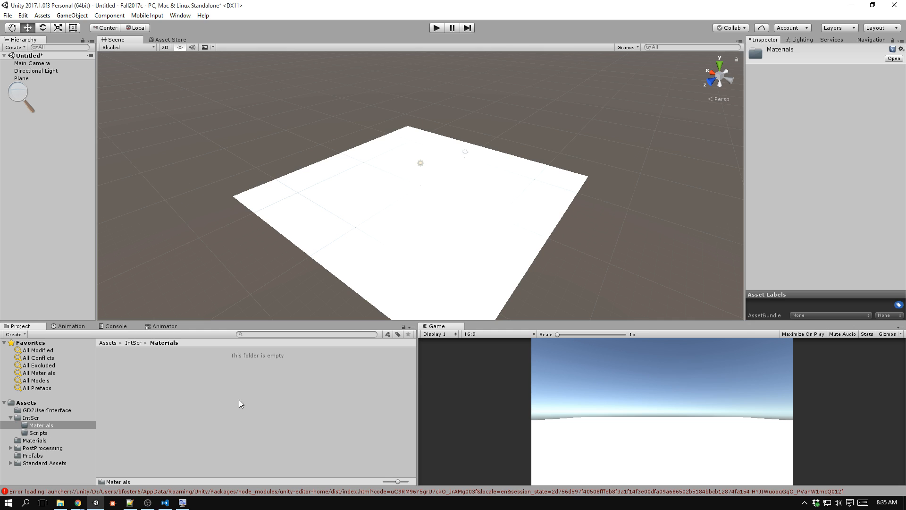
Switch to Google Chrome and search Google Images for "checker" in a new tab.
{"action": "key", "text": "alt+Tab"}
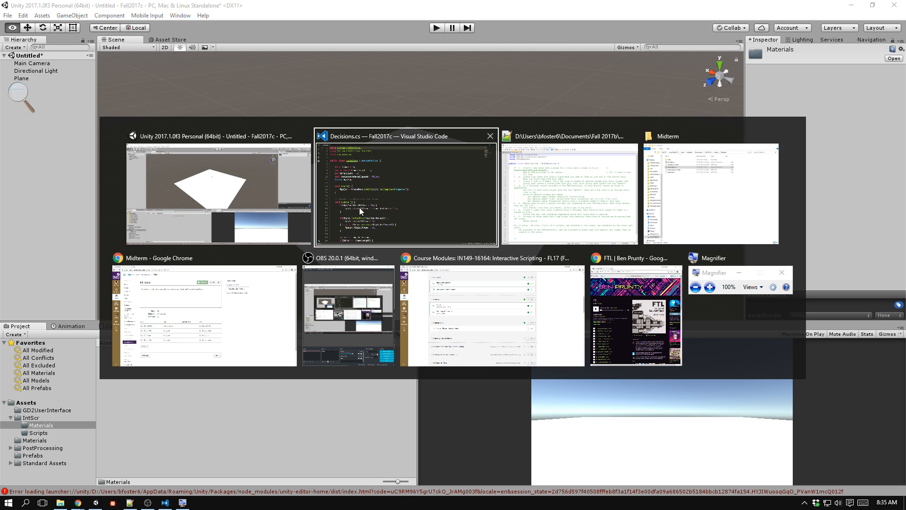
{"action": "left_click", "coordinate": [481, 306]}
{"action": "left_click", "coordinate": [126, 7]}
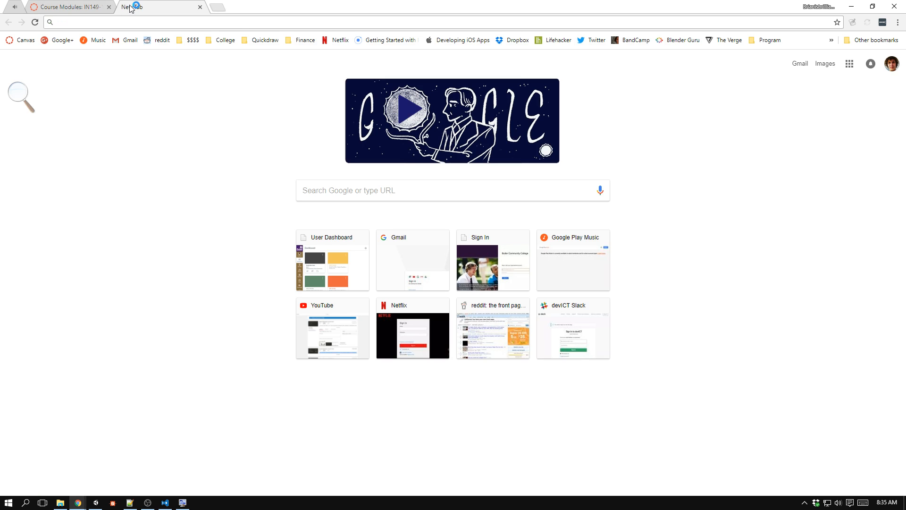
{"action": "type", "text": "checker"}
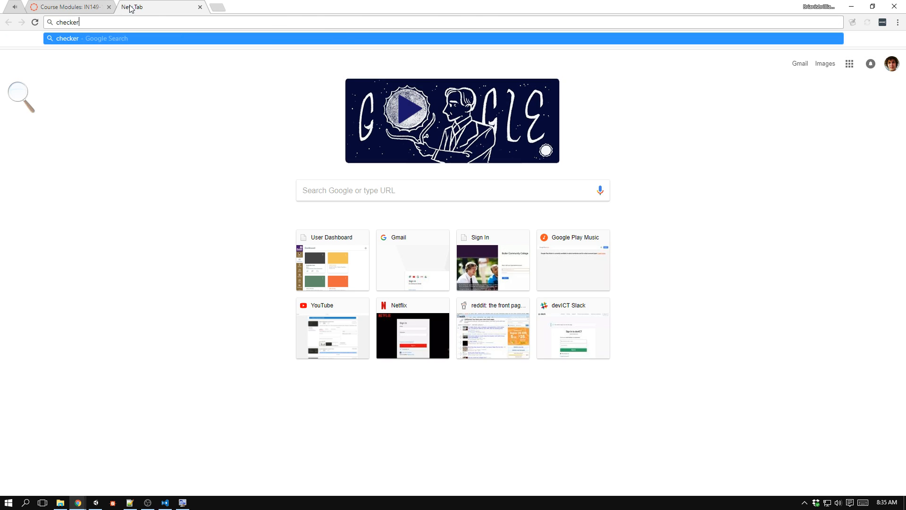
{"action": "key", "text": "Return"}
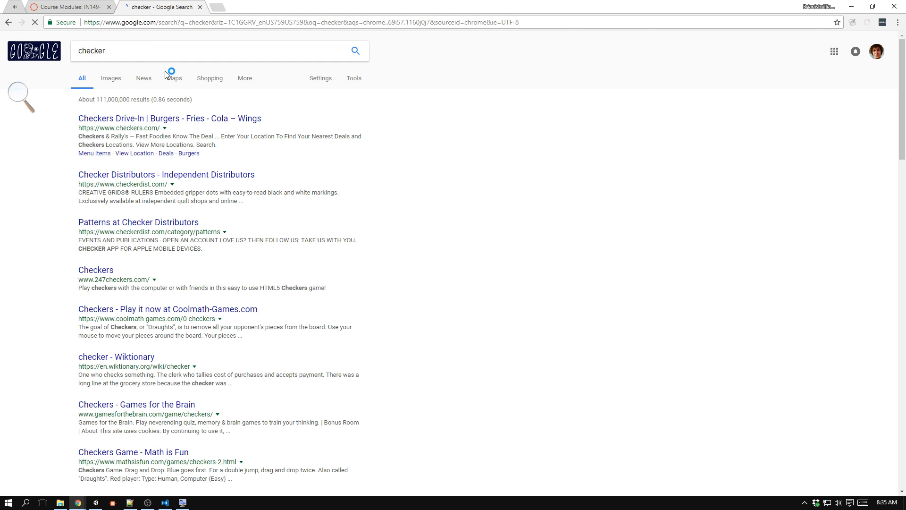
{"action": "left_click", "coordinate": [113, 80]}
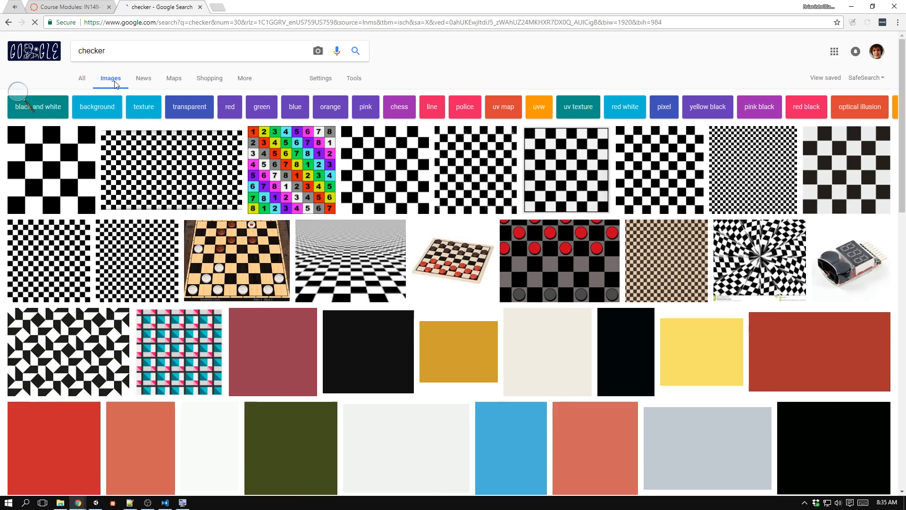
Find the numbered, multicoloured uvrefmap_checkeredmap.jpg among the image results and open it at full size.
{"action": "scroll", "coordinate": [181, 162], "scroll_direction": "down", "scroll_amount": 3}
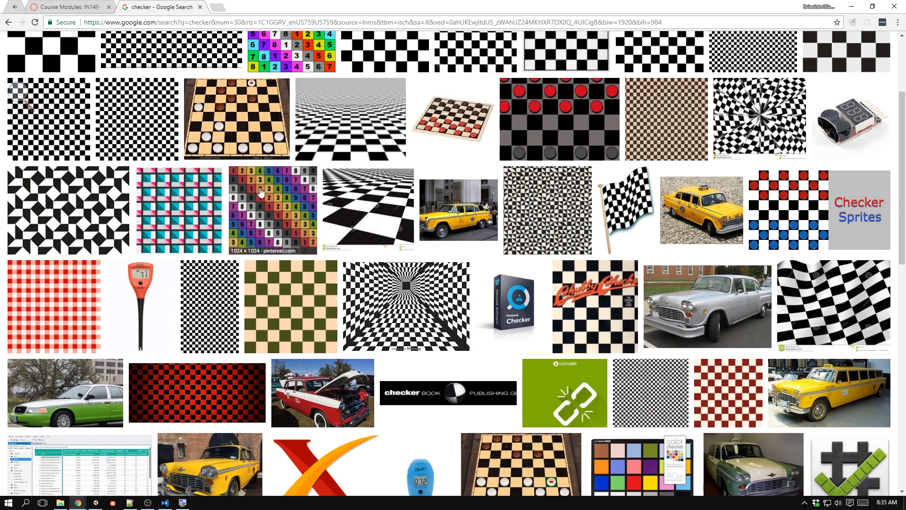
{"action": "left_click", "coordinate": [269, 194]}
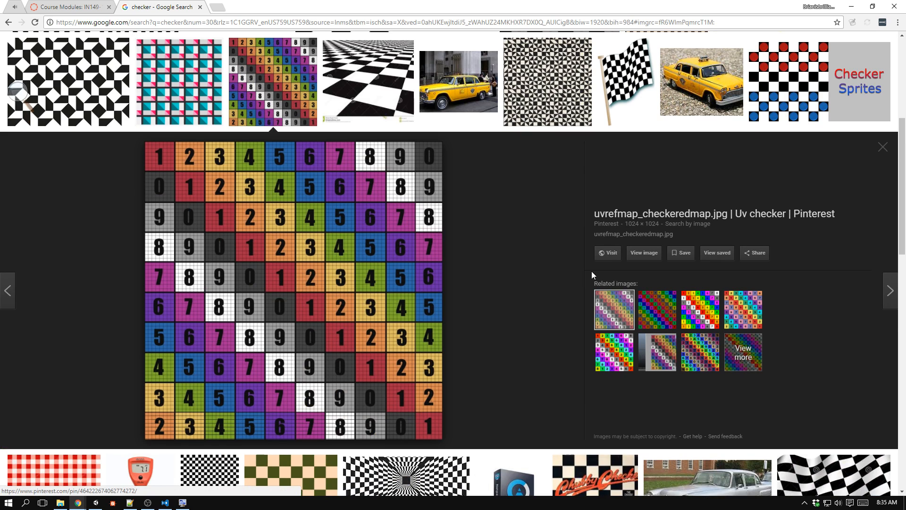
{"action": "left_click", "coordinate": [645, 253]}
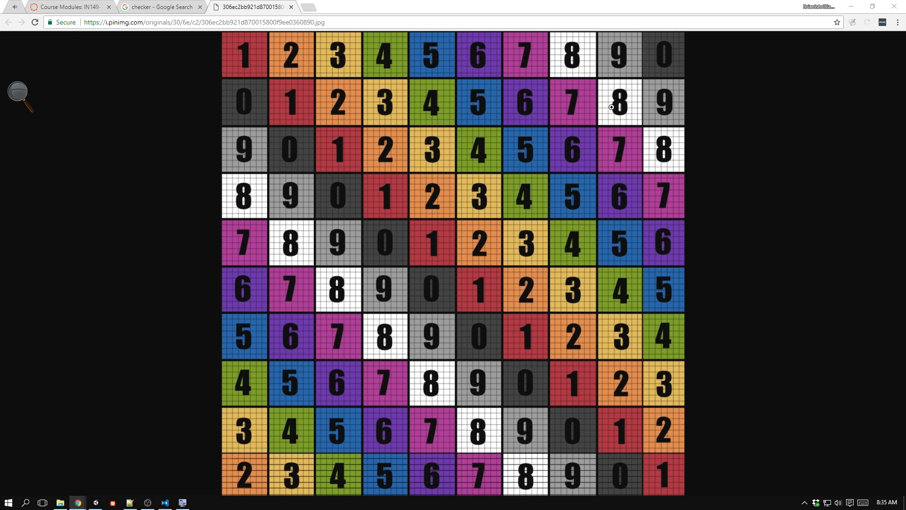
Switch to Unity, import the numbered checker image into the IntScr Materials folder, and apply it to the plane.
{"action": "key", "text": "alt+Tab"}
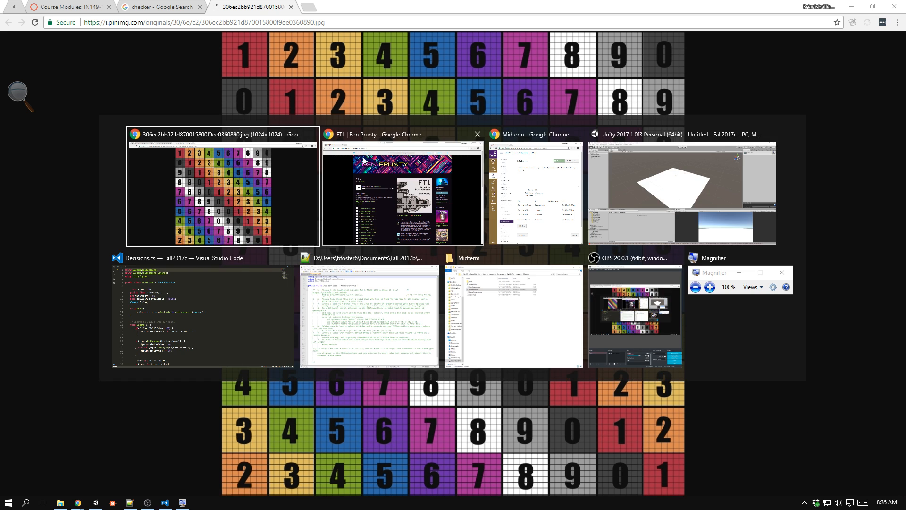
{"action": "left_click", "coordinate": [642, 203]}
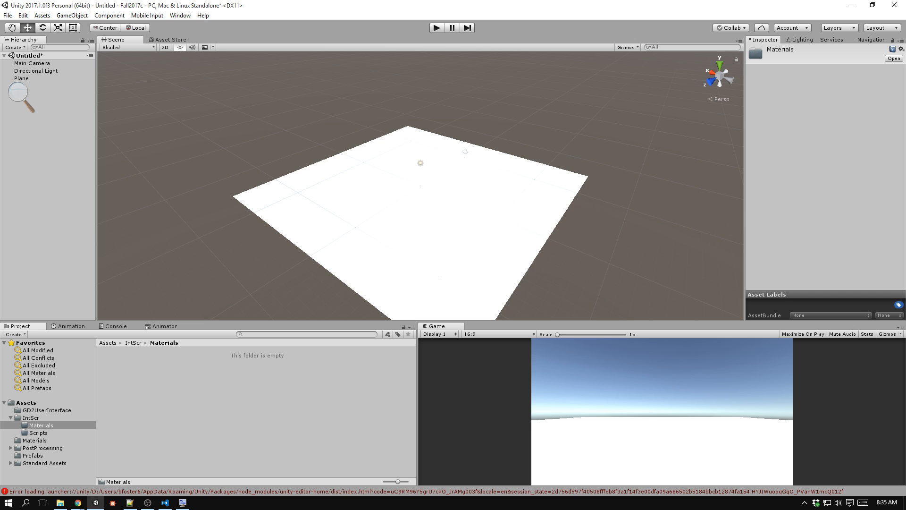
{"action": "left_click_drag", "start_coordinate": [461, 334], "coordinate": [225, 395]}
{"action": "left_click_drag", "start_coordinate": [121, 366], "coordinate": [437, 224]}
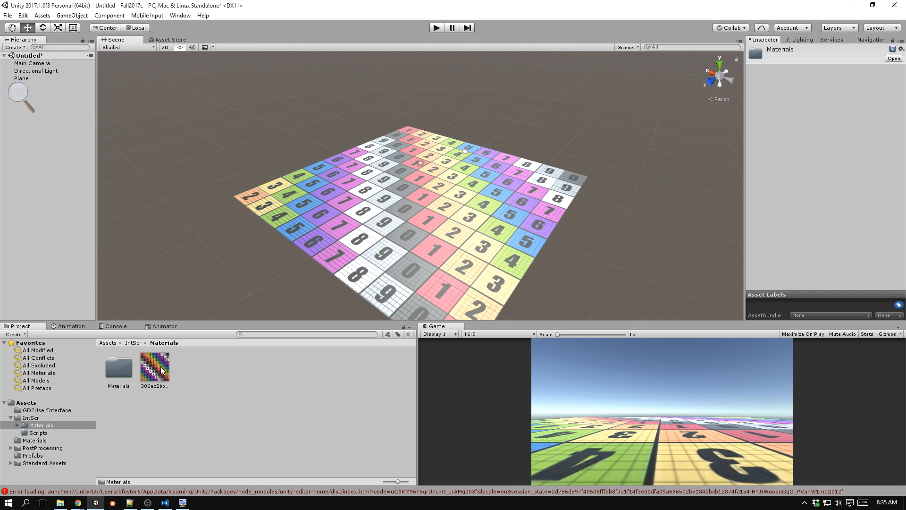
Move the checker texture into the IntScr folder and its material from the nested Materials folder into the parent Materials folder.
{"action": "left_click_drag", "start_coordinate": [154, 366], "coordinate": [57, 417]}
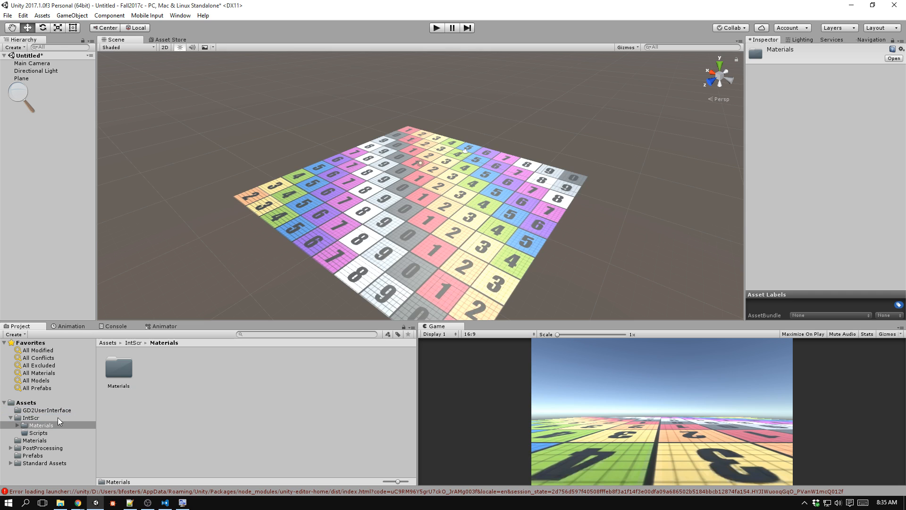
{"action": "double_click", "coordinate": [125, 365]}
{"action": "left_click_drag", "start_coordinate": [130, 368], "coordinate": [53, 425]}
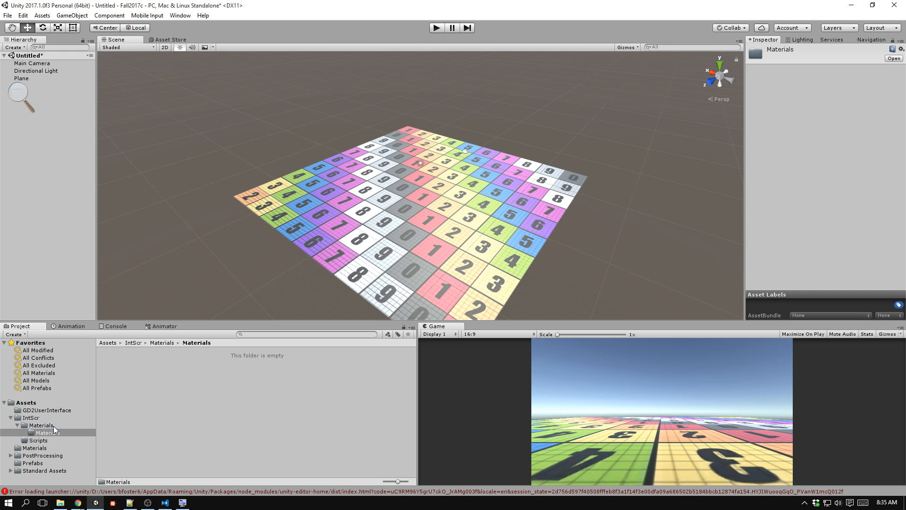
Delete the empty Materials folder nested inside IntScr's Materials folder.
{"action": "left_click", "coordinate": [56, 432]}
{"action": "key", "text": "Delete"}
{"action": "key", "text": "Return"}
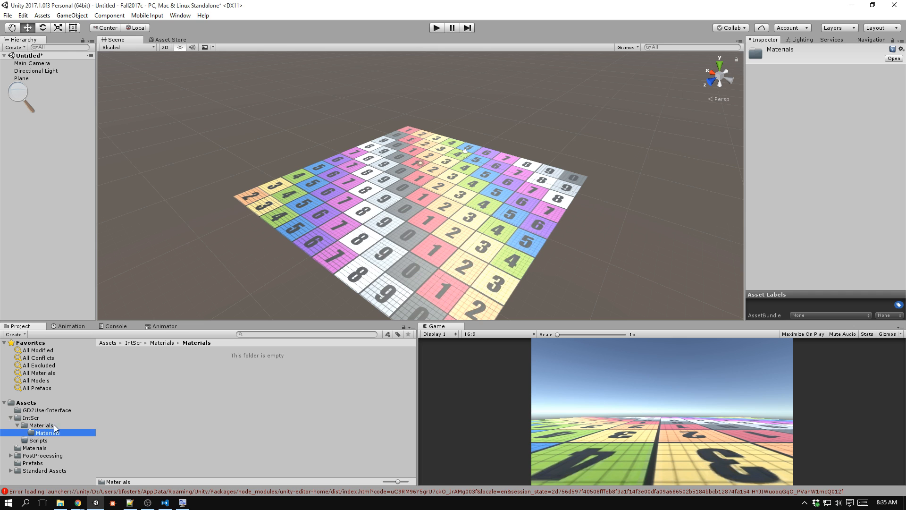
Set the Smoothness of the plane's checker material to 0.
{"action": "left_click", "coordinate": [465, 229]}
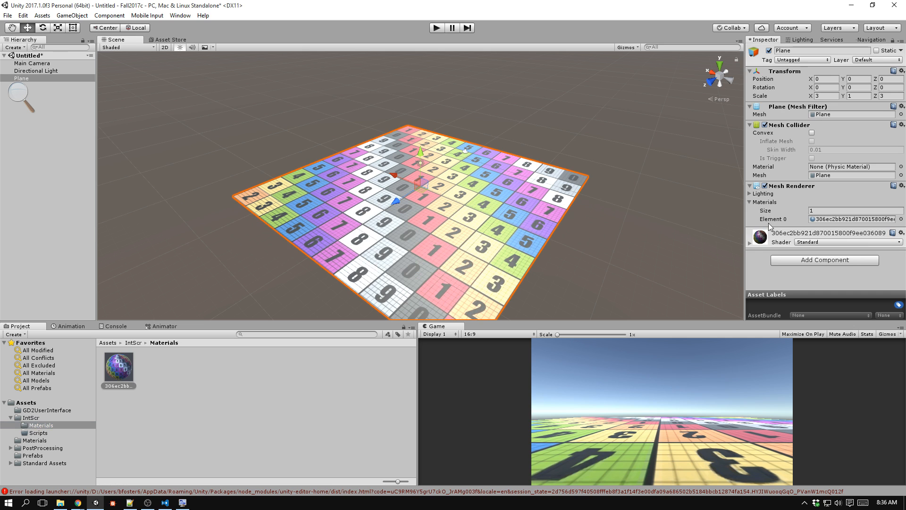
{"action": "left_click", "coordinate": [750, 243]}
{"action": "scroll", "coordinate": [826, 193], "scroll_direction": "down", "scroll_amount": 4}
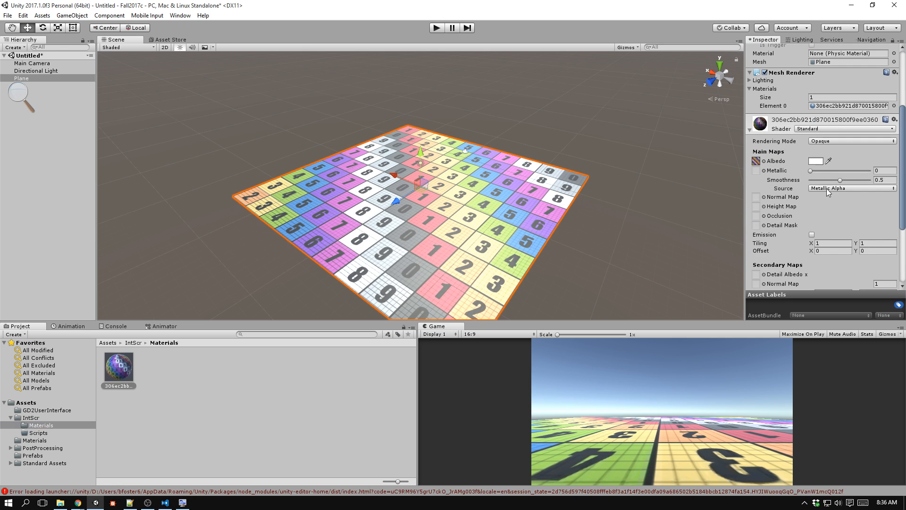
{"action": "mouse_move", "coordinate": [840, 180]}
{"action": "left_mouse_down"}
{"action": "mouse_move", "coordinate": [811, 182]}
{"action": "mouse_move", "coordinate": [876, 183]}
{"action": "mouse_move", "coordinate": [806, 181]}
{"action": "left_mouse_up"}
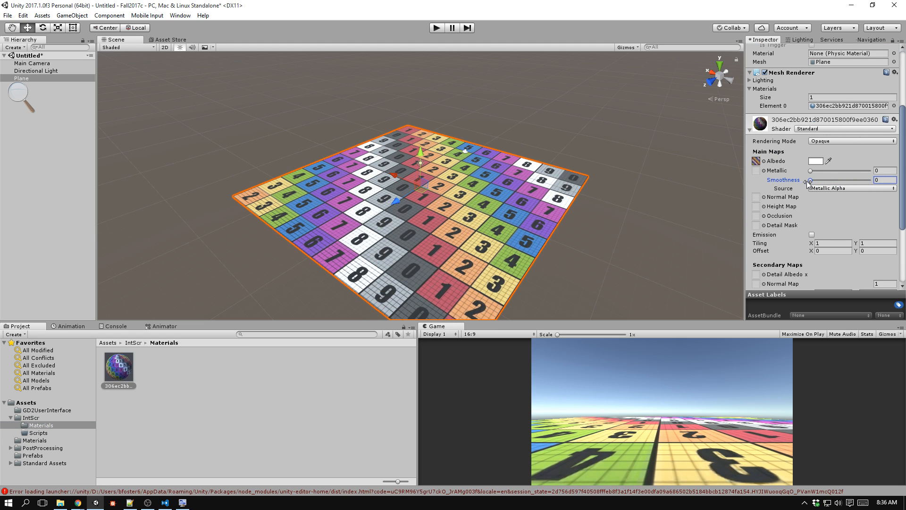
{"action": "scroll", "coordinate": [483, 185], "scroll_direction": "up", "scroll_amount": 5}
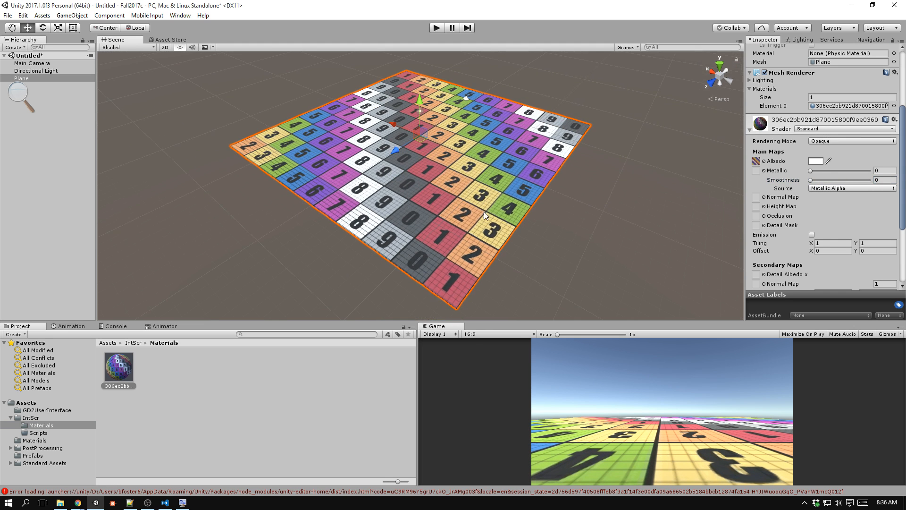
{"action": "scroll", "coordinate": [497, 205], "scroll_direction": "up", "scroll_amount": 4}
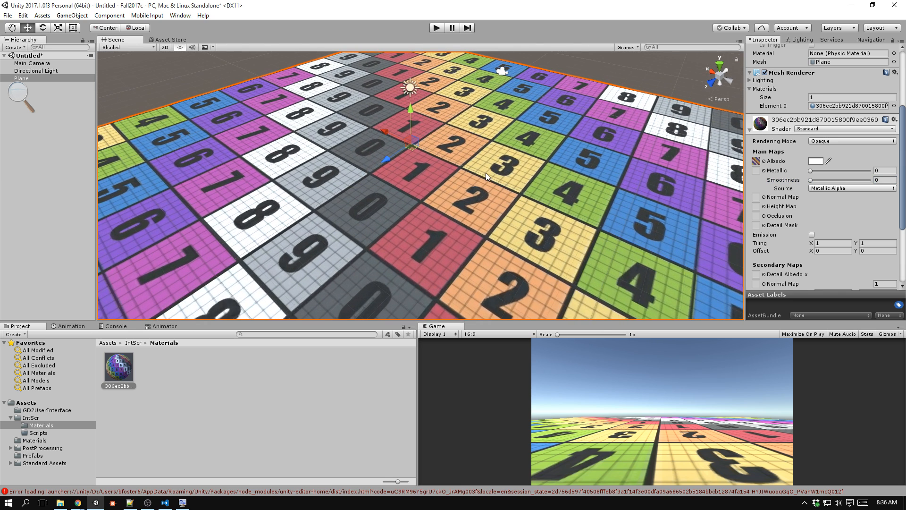
Duplicate the checker texture in the IntScr folder.
{"action": "left_click", "coordinate": [126, 373]}
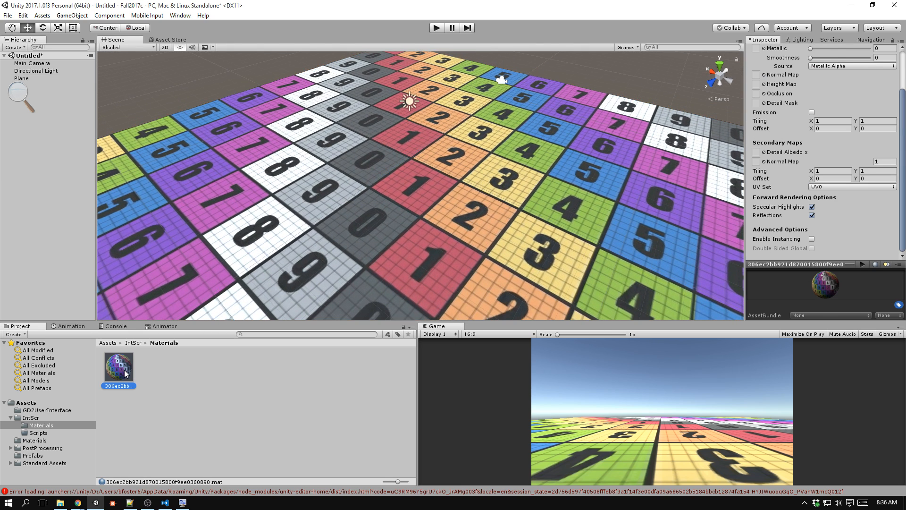
{"action": "left_click", "coordinate": [138, 342]}
{"action": "left_click", "coordinate": [190, 377]}
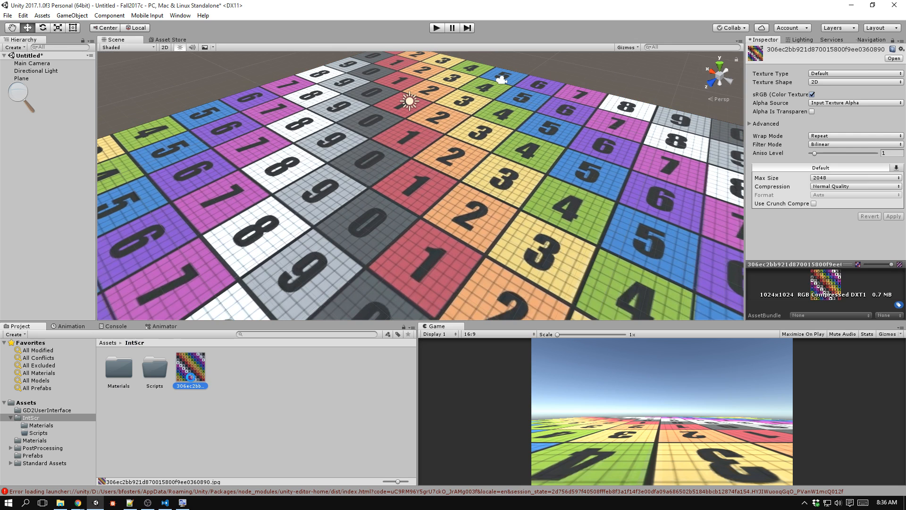
{"action": "key", "text": "ctrl+d"}
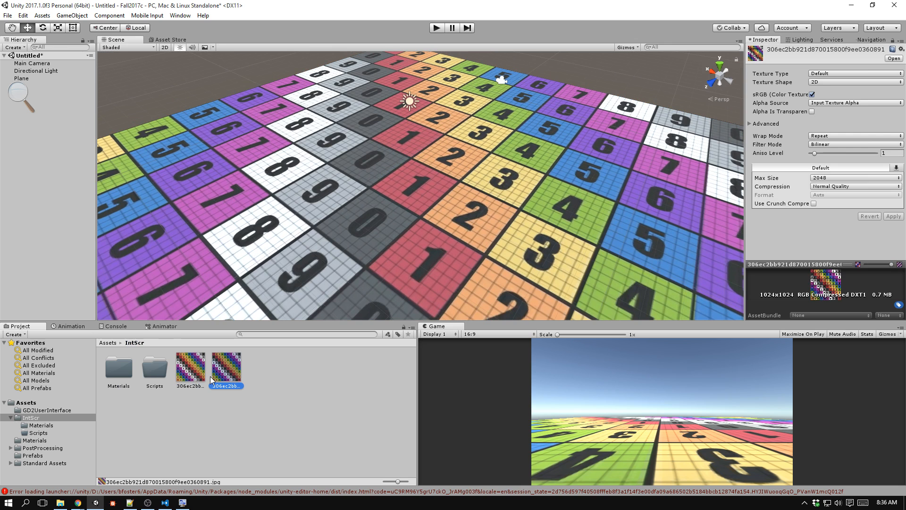
Make the duplicate texture a Normal map created from grayscale, with Bumpiness 0.042 and Smooth filtering, and apply the import settings.
{"action": "left_click", "coordinate": [829, 73]}
{"action": "left_click", "coordinate": [830, 94]}
{"action": "left_click", "coordinate": [812, 95]}
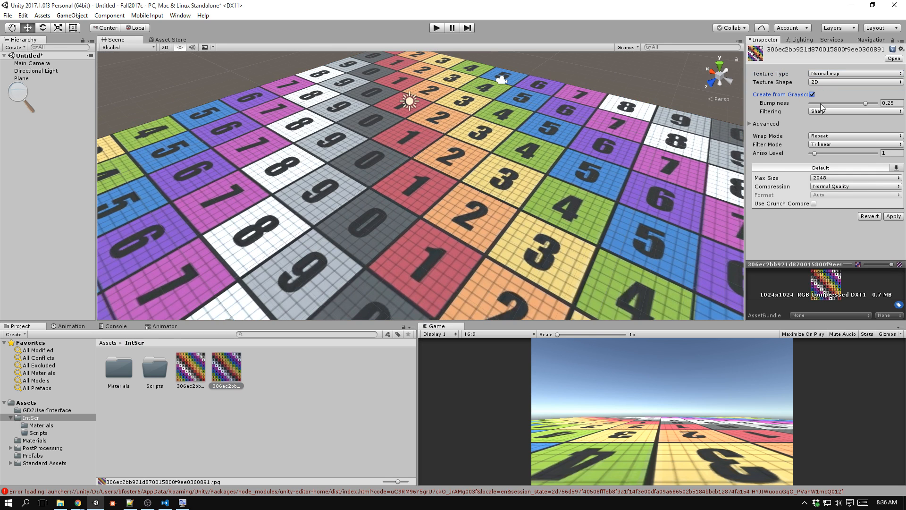
{"action": "left_click", "coordinate": [819, 103]}
{"action": "left_click", "coordinate": [821, 111]}
{"action": "left_click", "coordinate": [834, 132]}
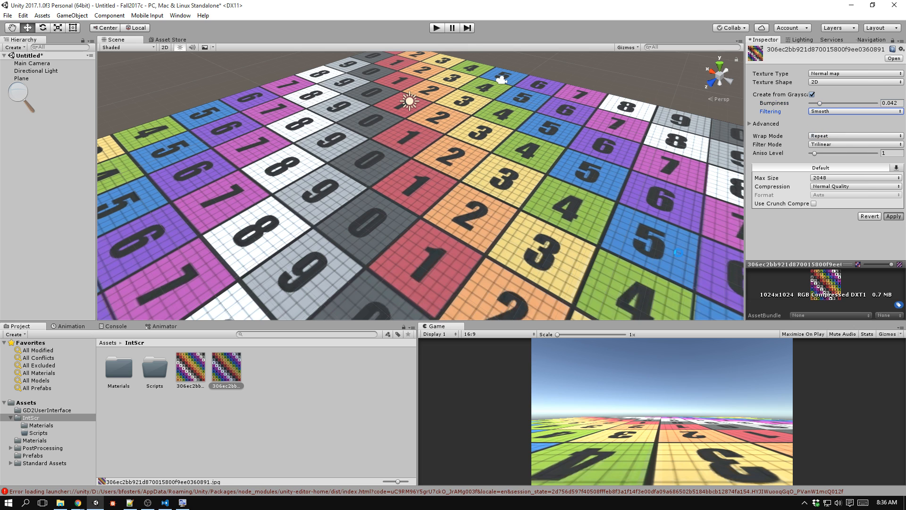
{"action": "left_click", "coordinate": [893, 217]}
Assign the duplicate texture as the Normal Map of the plane's material and set its strength to -0.5.
{"action": "left_click", "coordinate": [281, 253]}
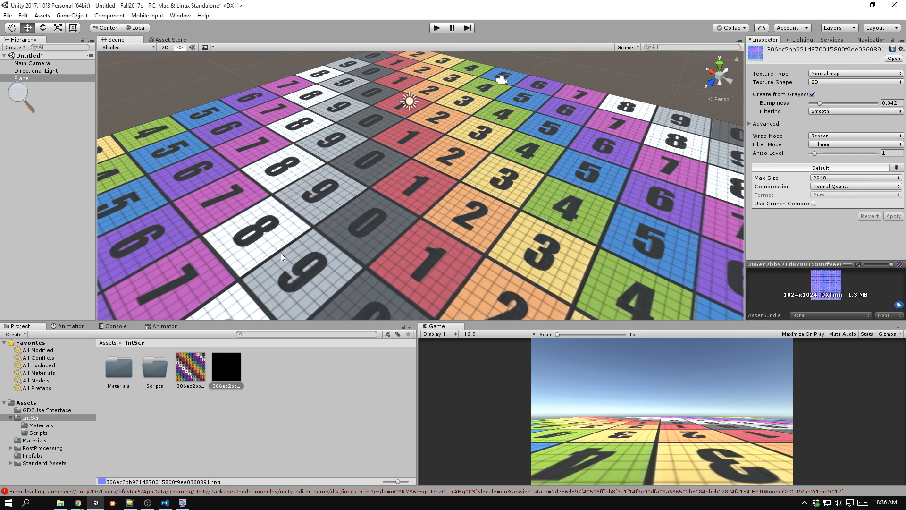
{"action": "left_click_drag", "start_coordinate": [228, 367], "coordinate": [756, 299]}
{"action": "mouse_move", "coordinate": [856, 296]}
{"action": "left_mouse_down"}
{"action": "mouse_move", "coordinate": [830, 296]}
{"action": "mouse_move", "coordinate": [836, 302]}
{"action": "left_mouse_up"}
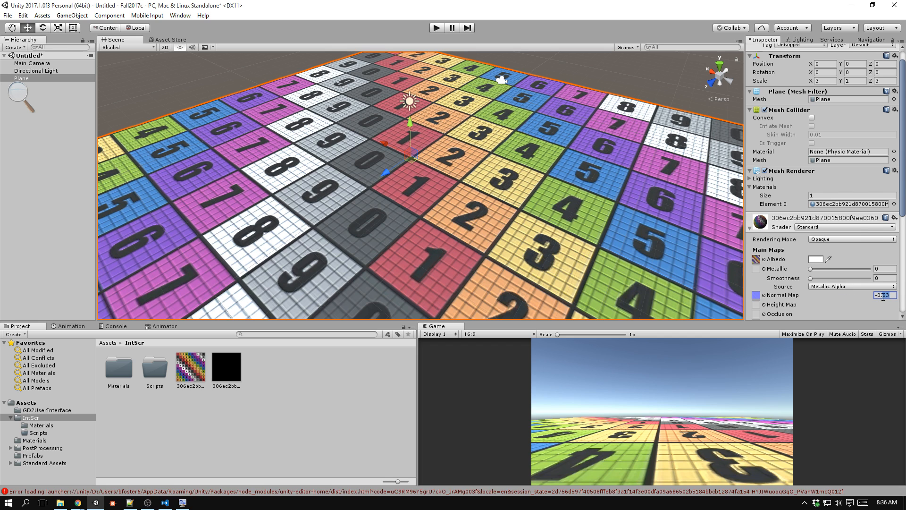
{"action": "key", "text": "Tab"}
{"action": "scroll", "coordinate": [607, 286], "scroll_direction": "down", "scroll_amount": 10}
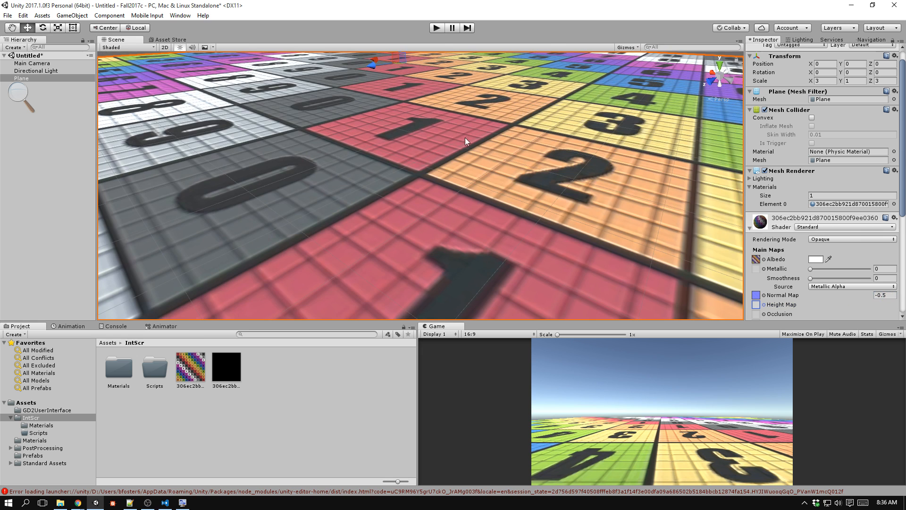
{"action": "scroll", "coordinate": [466, 141], "scroll_direction": "up", "scroll_amount": 10}
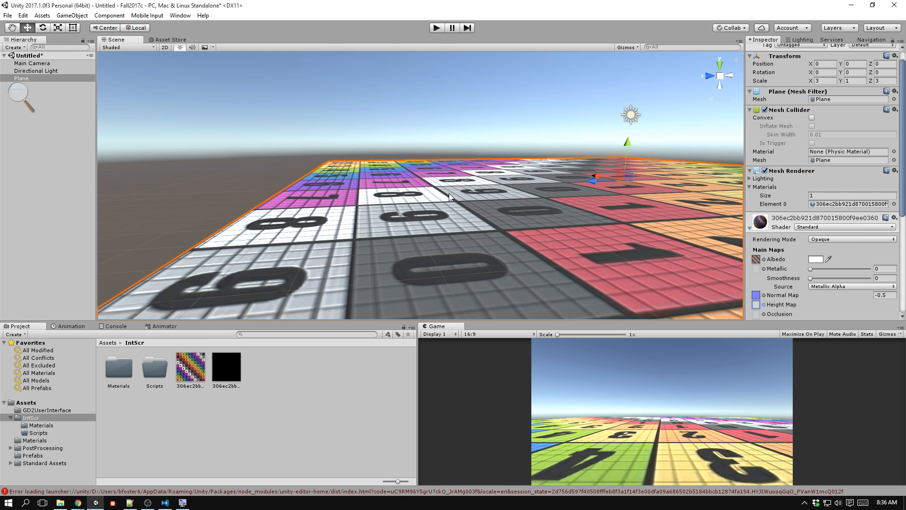
Set the normal map texture's Filtering to Sharp, apply the change, and inspect the bumps on the plane.
{"action": "left_click", "coordinate": [226, 367]}
{"action": "left_click", "coordinate": [830, 112]}
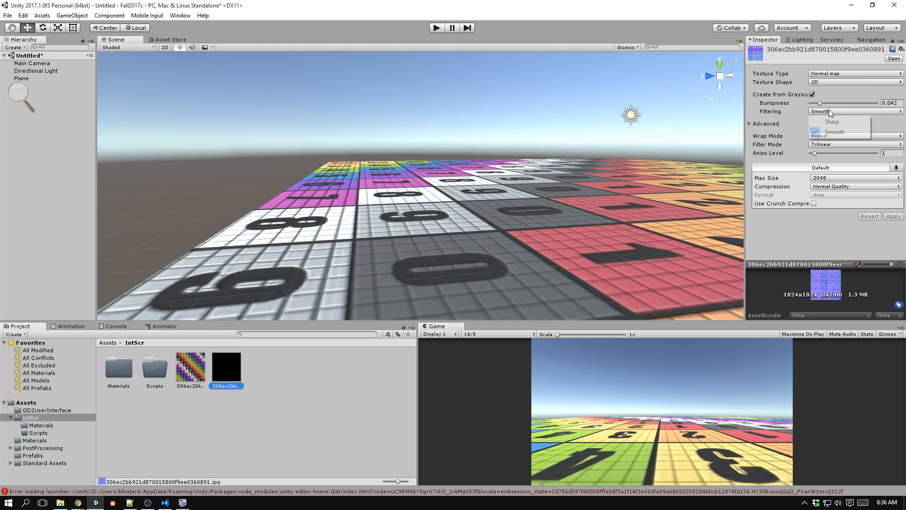
{"action": "left_click", "coordinate": [832, 122]}
{"action": "left_click", "coordinate": [893, 218]}
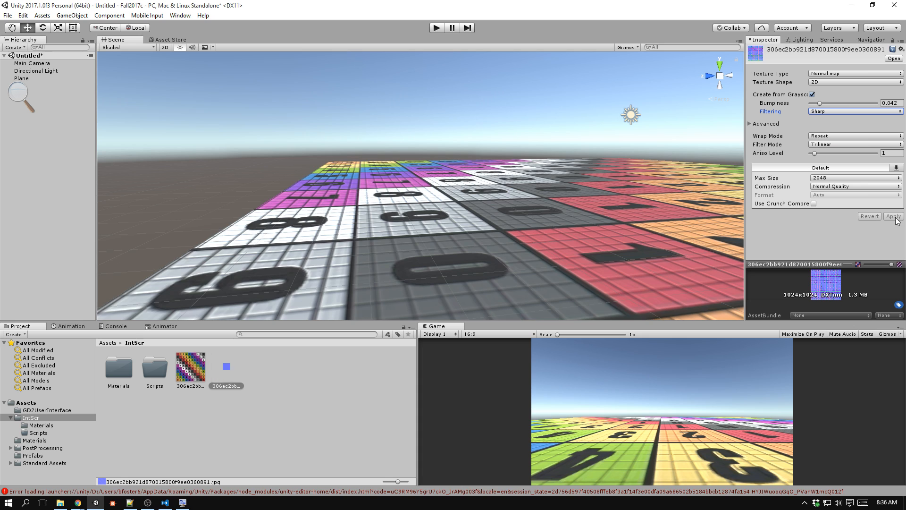
{"action": "left_click_drag", "start_coordinate": [643, 239], "coordinate": [529, 248], "text": "alt"}
{"action": "right_click_drag", "start_coordinate": [528, 248], "coordinate": [671, 279]}
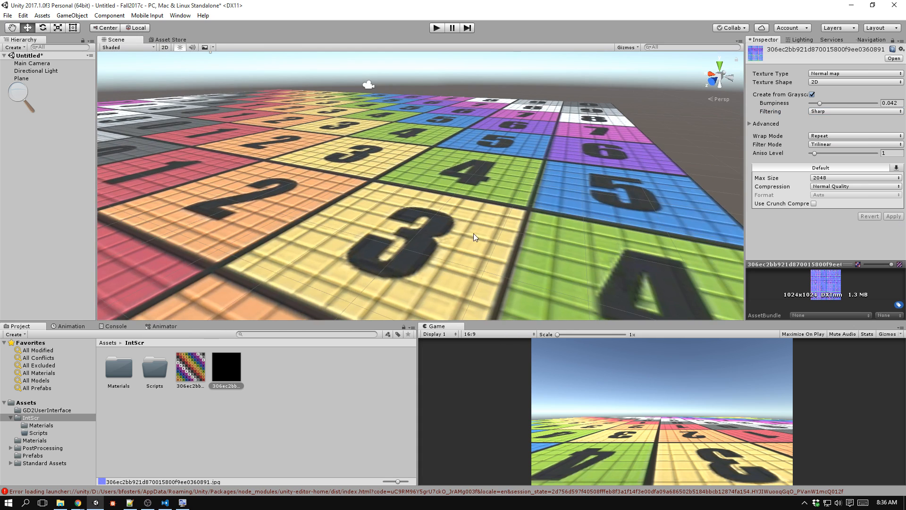
{"action": "middle_click_drag", "start_coordinate": [473, 233], "coordinate": [504, 238]}
{"action": "middle_click_drag", "start_coordinate": [433, 212], "coordinate": [490, 212]}
Set the main map Tiling of the plane's material to 3 in X and 3 in Y.
{"action": "left_click", "coordinate": [491, 215]}
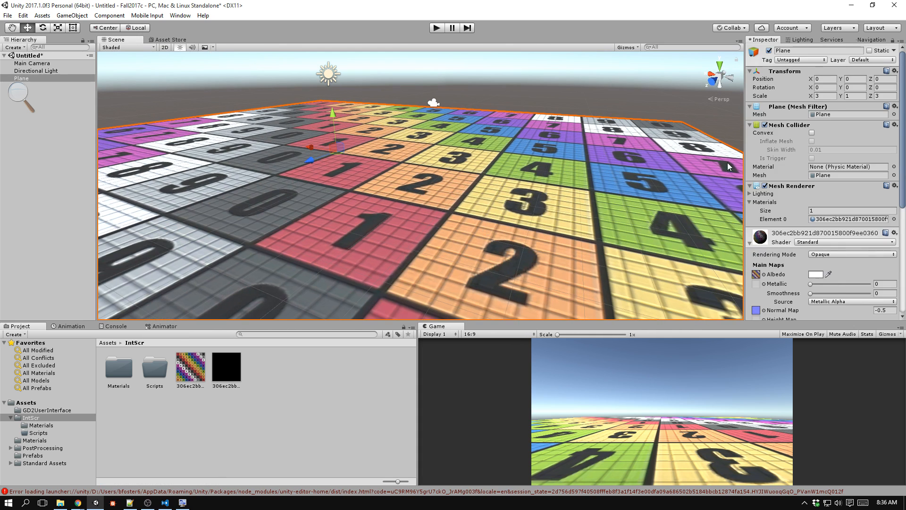
{"action": "scroll", "coordinate": [826, 282], "scroll_direction": "down", "scroll_amount": 4}
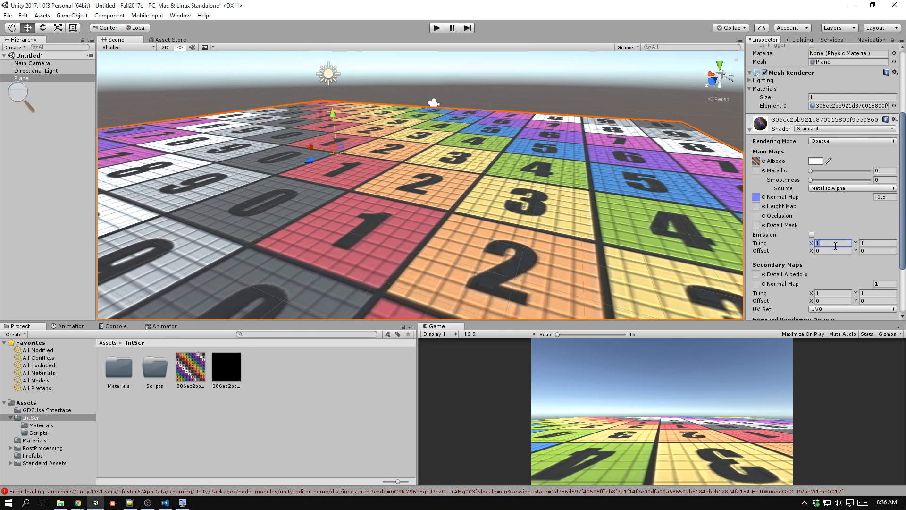
{"action": "type", "text": "3"}
{"action": "key", "text": "Tab"}
{"action": "type", "text": "3"}
Set the plane material's Metallic to 0 and its Smoothness to about 0.568.
{"action": "middle_click_drag", "start_coordinate": [447, 219], "coordinate": [526, 195]}
{"action": "scroll", "coordinate": [475, 206], "scroll_direction": "up", "scroll_amount": 4}
{"action": "scroll", "coordinate": [475, 205], "scroll_direction": "down", "scroll_amount": 5}
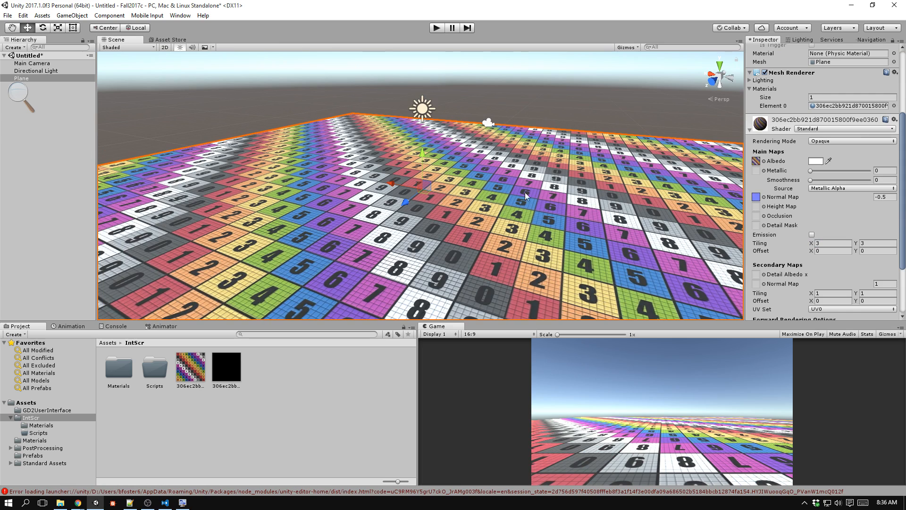
{"action": "left_click_drag", "start_coordinate": [810, 170], "coordinate": [742, 180]}
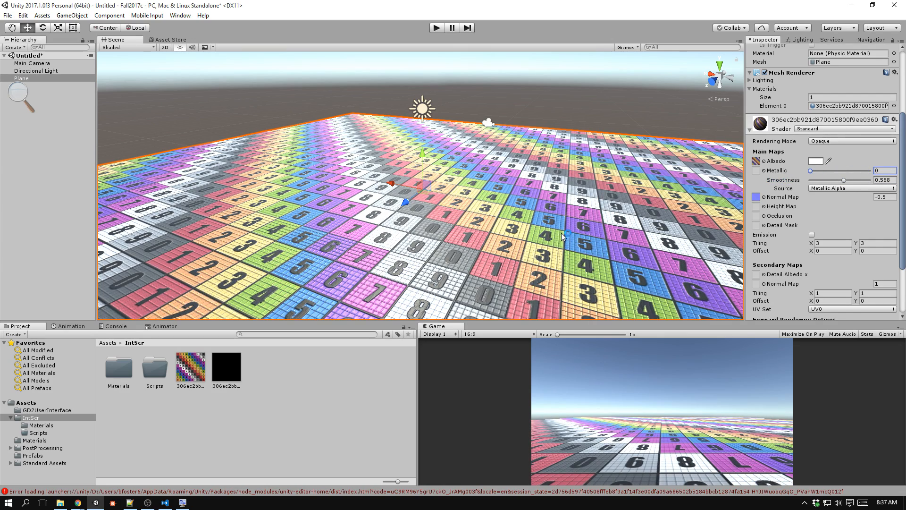
Place the FPSController prefab on the plane and raise it to a Y position of 1.
{"action": "key", "text": "w"}
{"action": "right_click_drag", "start_coordinate": [563, 237], "coordinate": [493, 215]}
{"action": "key", "text": "s"}
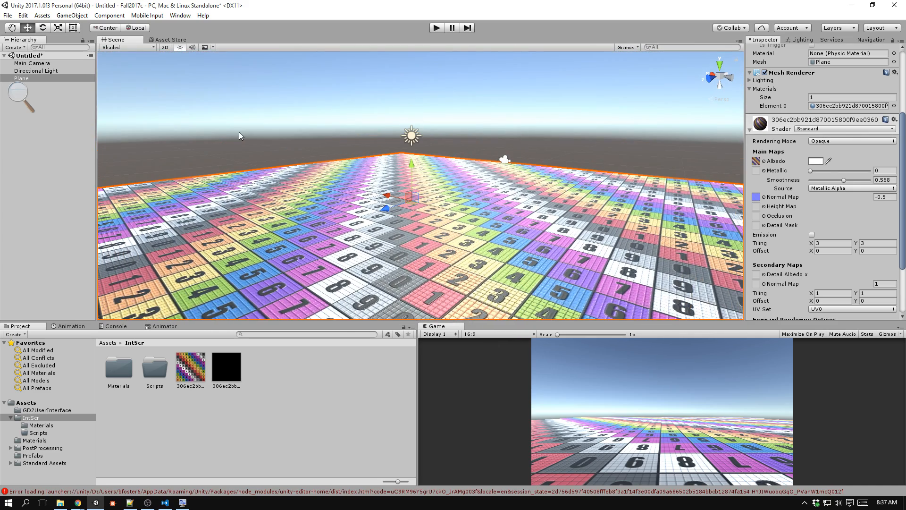
{"action": "left_click", "coordinate": [38, 388]}
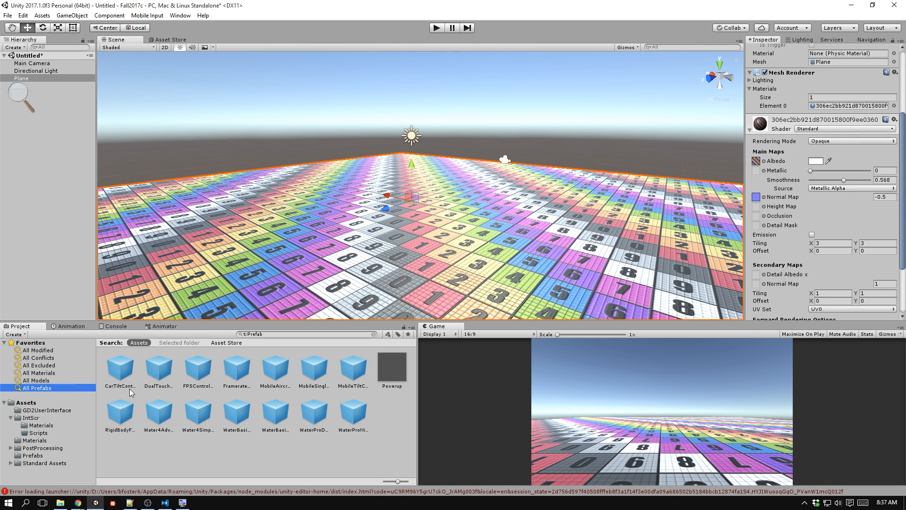
{"action": "left_click_drag", "start_coordinate": [198, 369], "coordinate": [285, 283]}
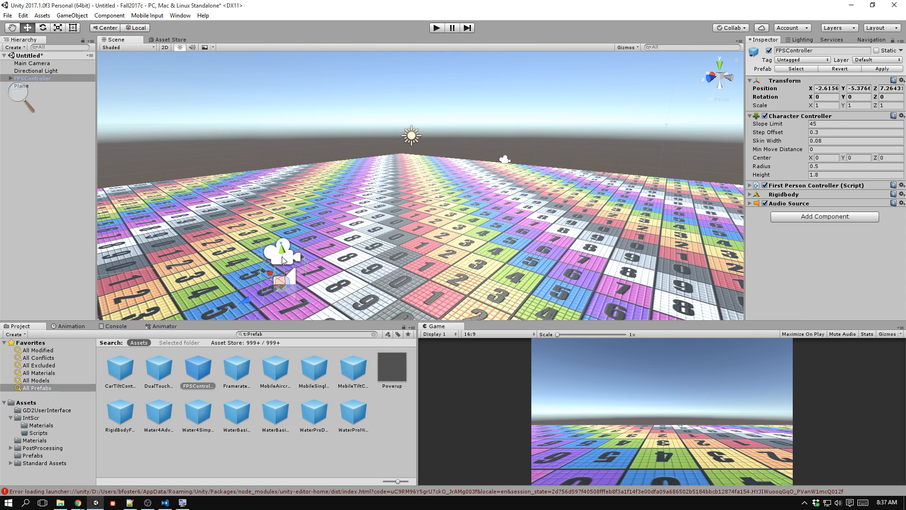
{"action": "left_click_drag", "start_coordinate": [284, 244], "coordinate": [285, 218]}
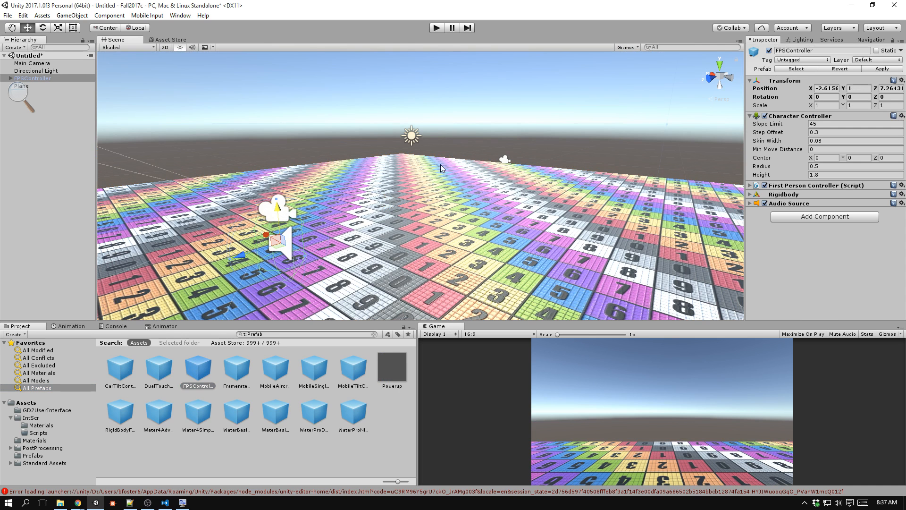
Run the scene and walk the first-person controller around the plane to examine the tiled checker floor.
{"action": "left_click", "coordinate": [443, 27]}
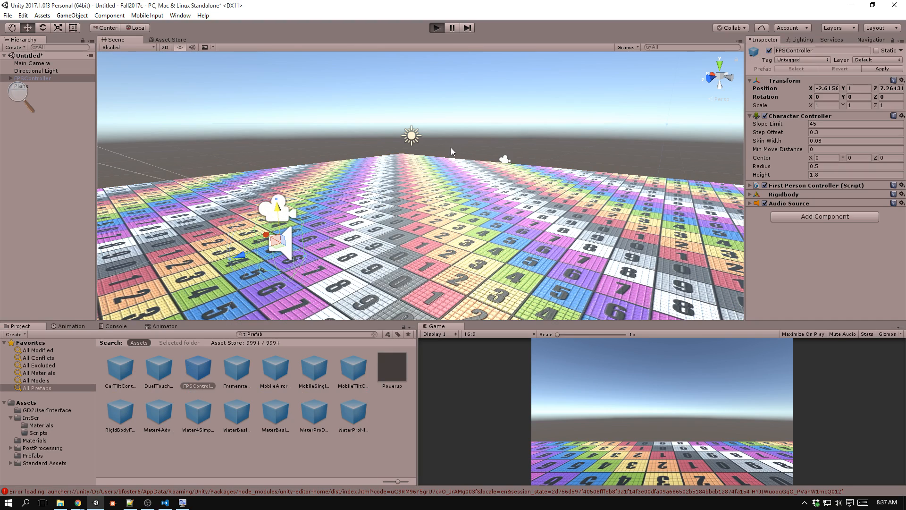
{"action": "key", "text": "w"}
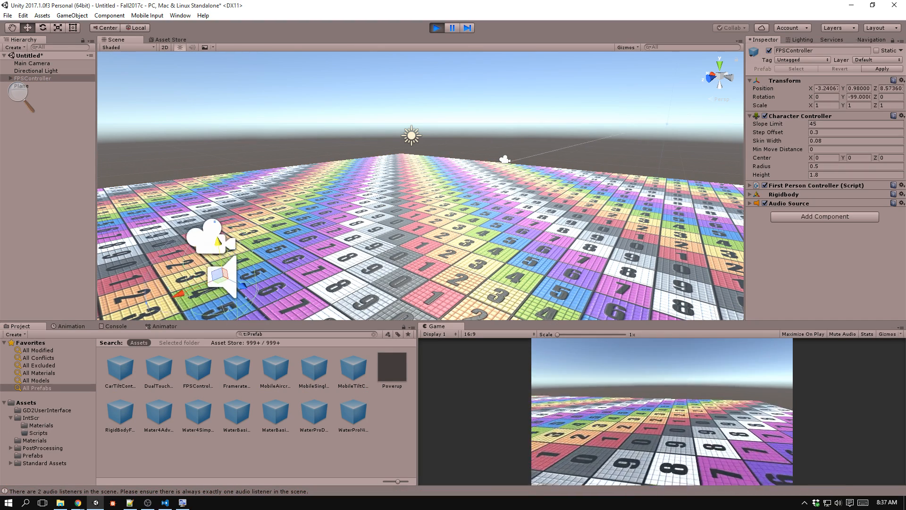
{"action": "key", "text": "w"}
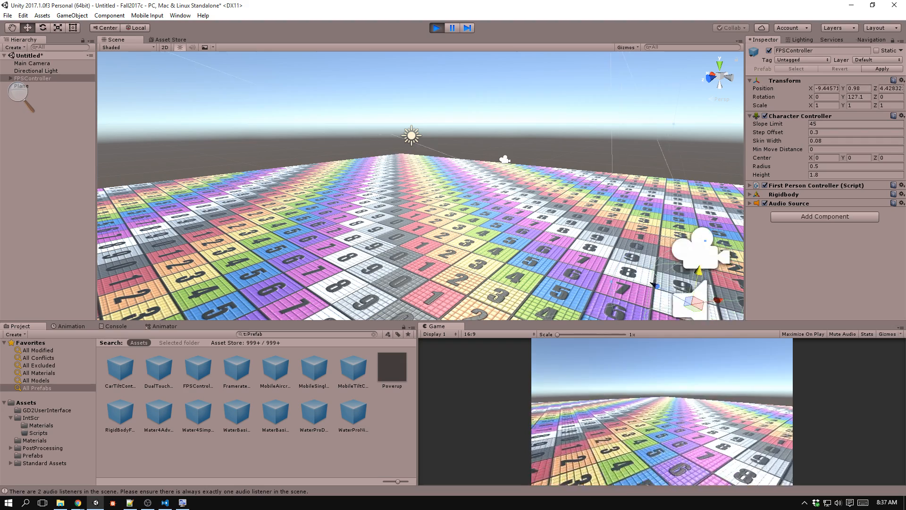
{"action": "key", "text": "shift+w"}
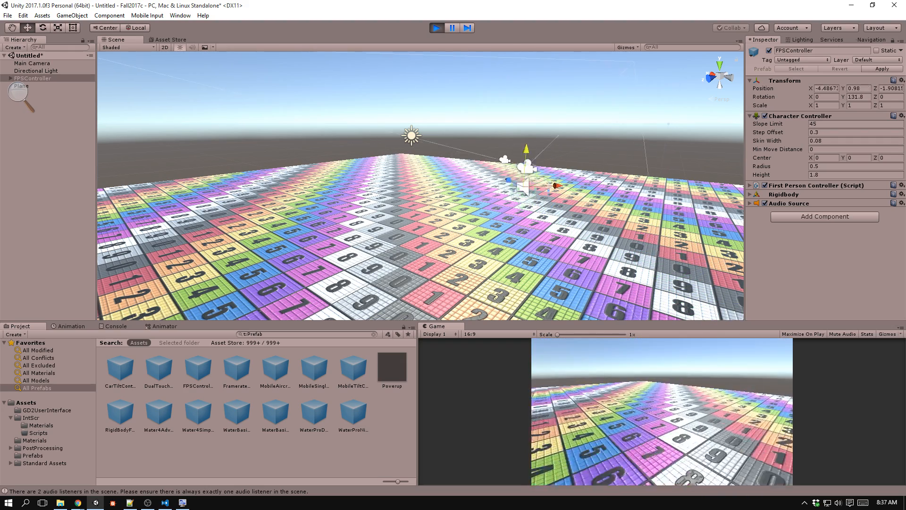
{"action": "key", "text": "w"}
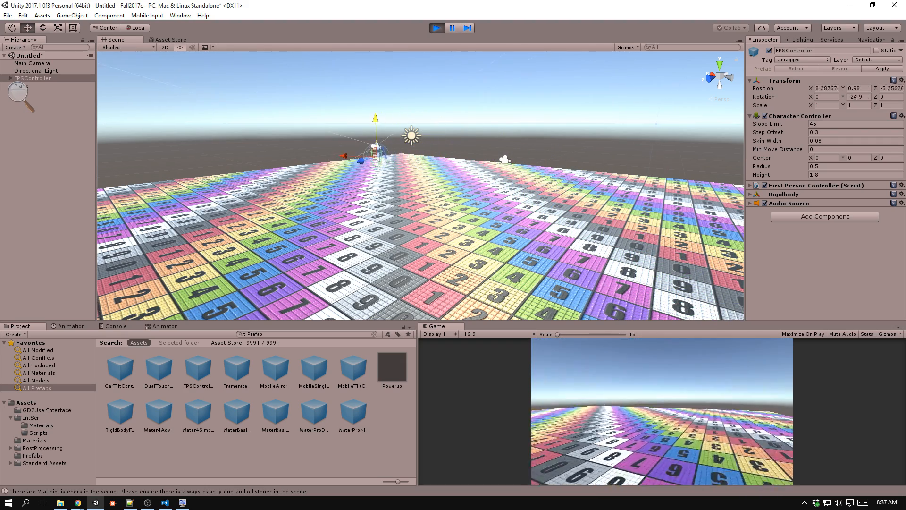
{"action": "key", "text": "d"}
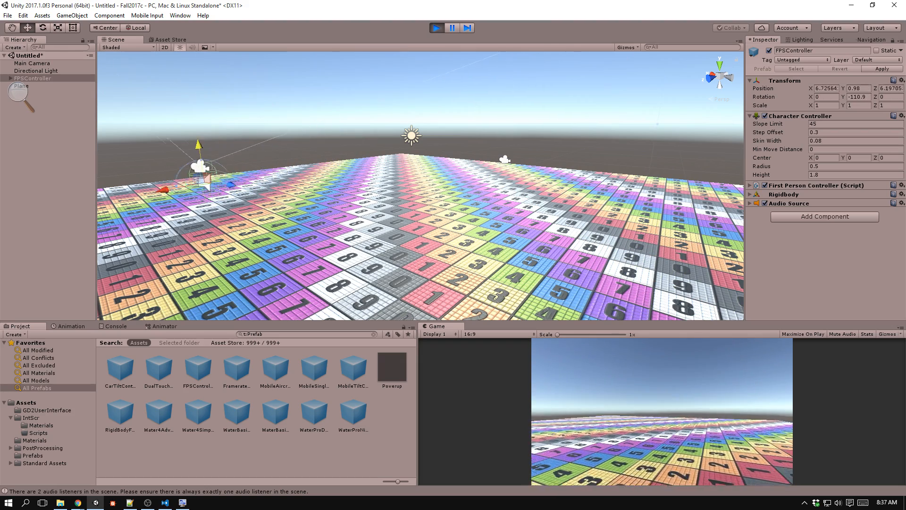
{"action": "key", "text": "w"}
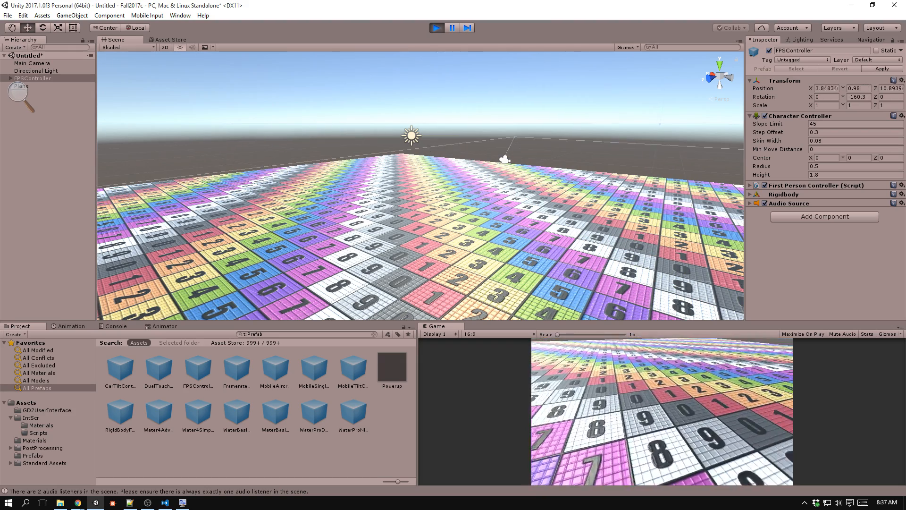
{"action": "key", "text": "w"}
{"action": "key", "text": "d"}
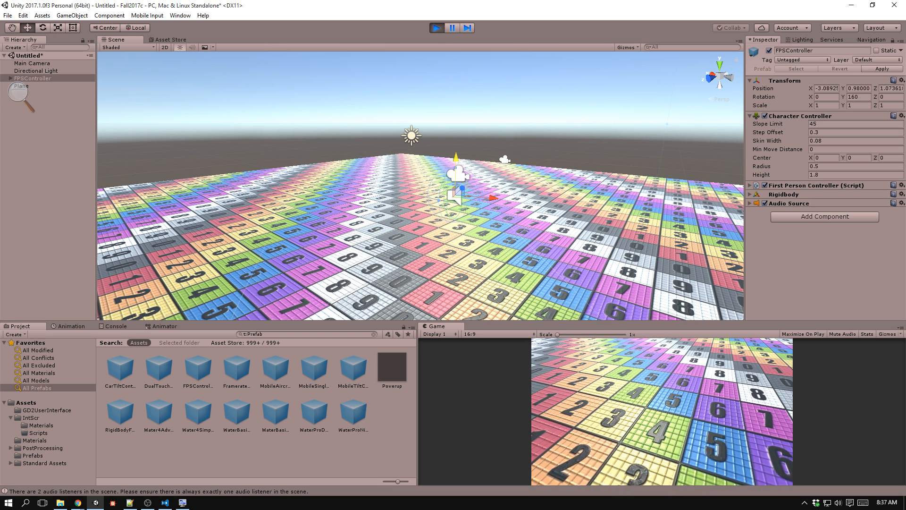
{"action": "key", "text": "w"}
{"action": "key", "text": "d"}
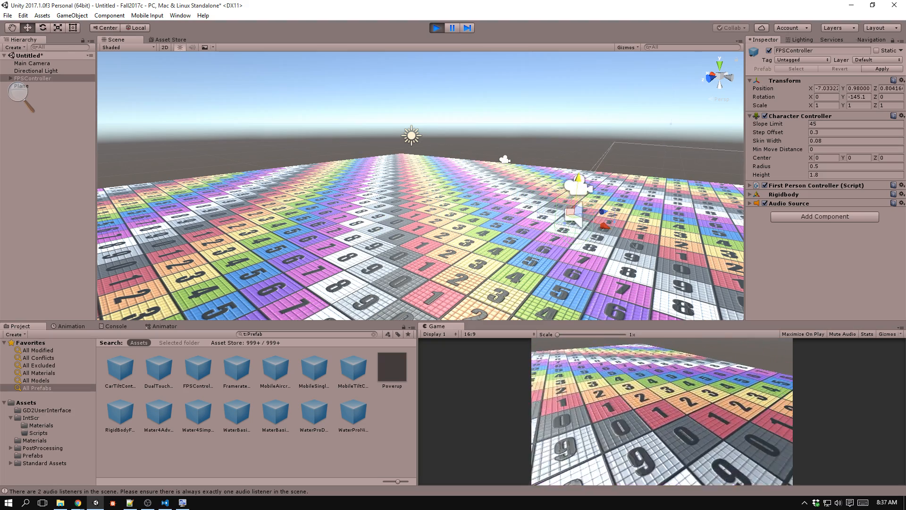
{"action": "key", "text": "d"}
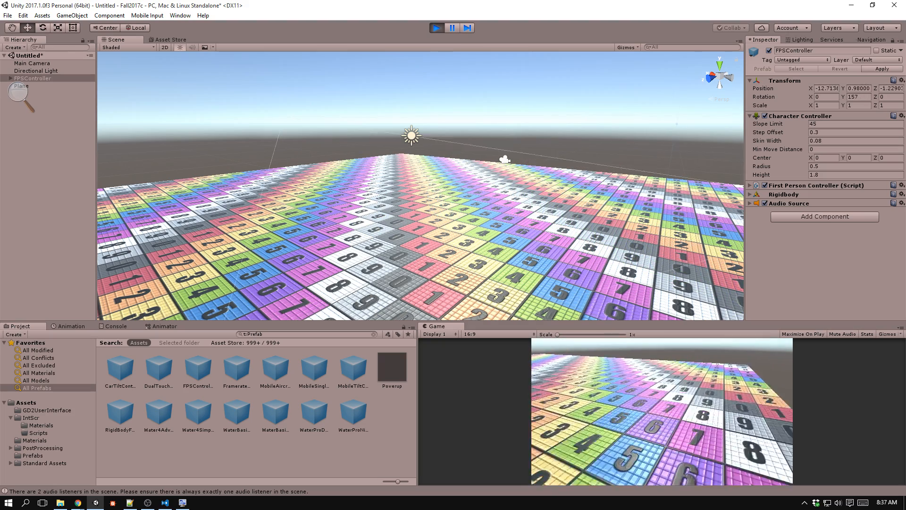
{"action": "key", "text": "w"}
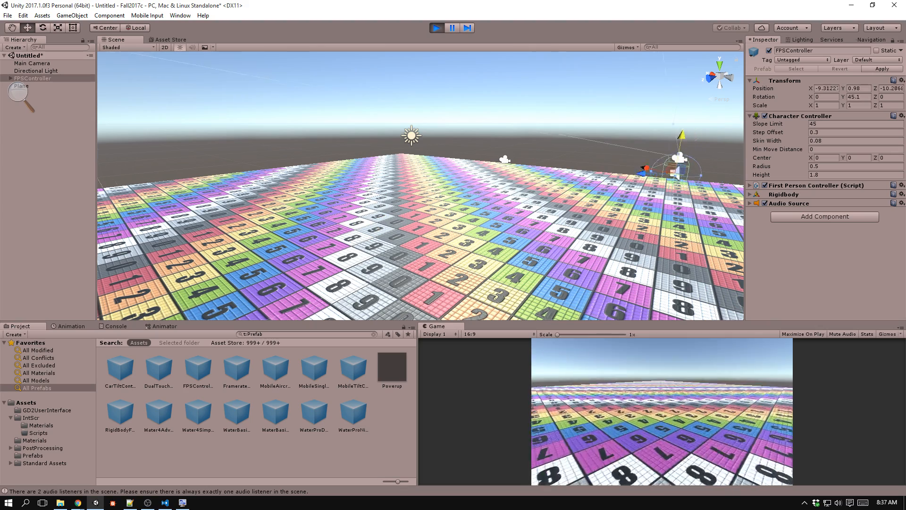
{"action": "key", "text": "w"}
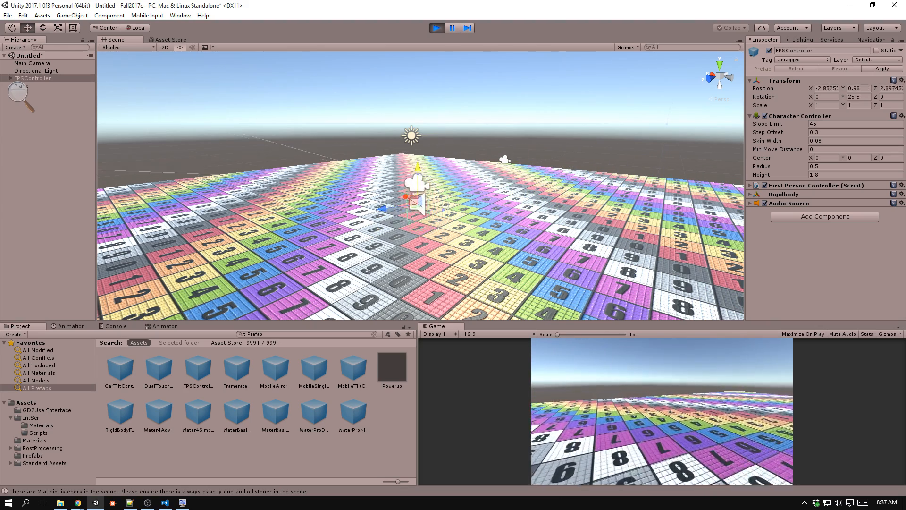
{"action": "key", "text": "w"}
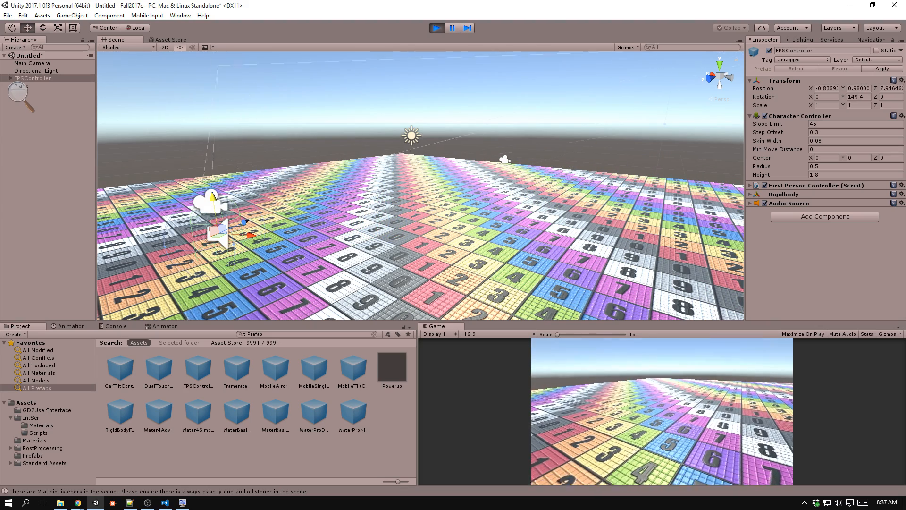
{"action": "key", "text": "a"}
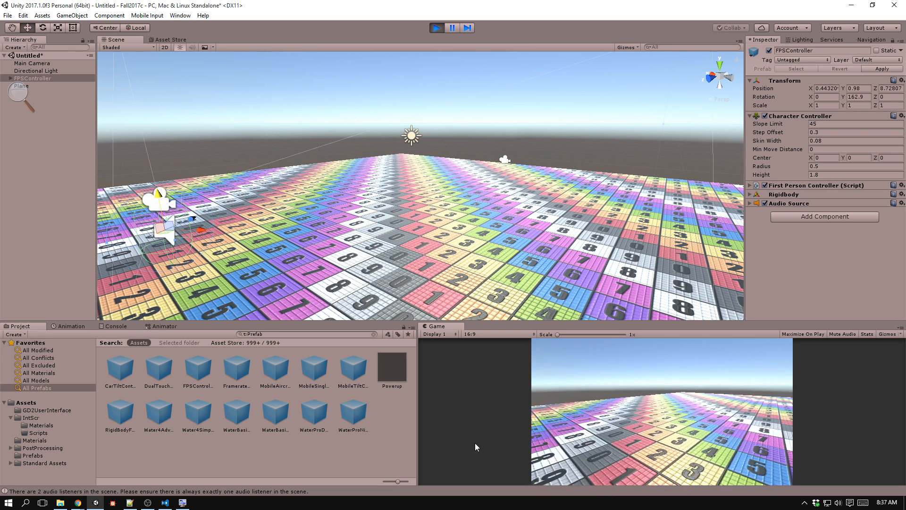
{"action": "left_click_drag", "start_coordinate": [118, 324], "coordinate": [640, 422]}
{"action": "left_click_drag", "start_coordinate": [278, 405], "coordinate": [405, 396]}
Switch to Chrome and close the full-size view of the numbered checker image.
{"action": "key", "text": "alt+Tab"}
{"action": "left_click", "coordinate": [474, 207]}
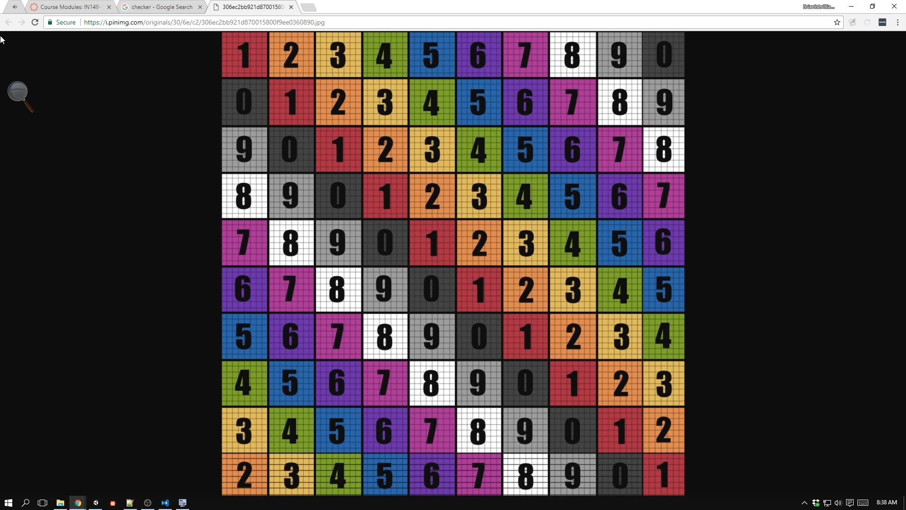
{"action": "middle_click", "coordinate": [235, 4]}
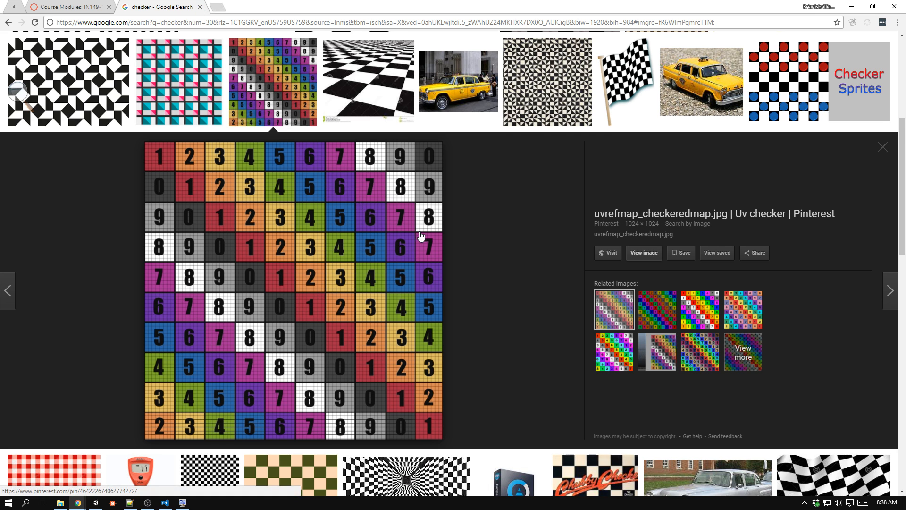
Browse the checker image results and show more images related to the uvrefmap_checkeredmap.jpg texture.
{"action": "scroll", "coordinate": [383, 276], "scroll_direction": "up", "scroll_amount": 4}
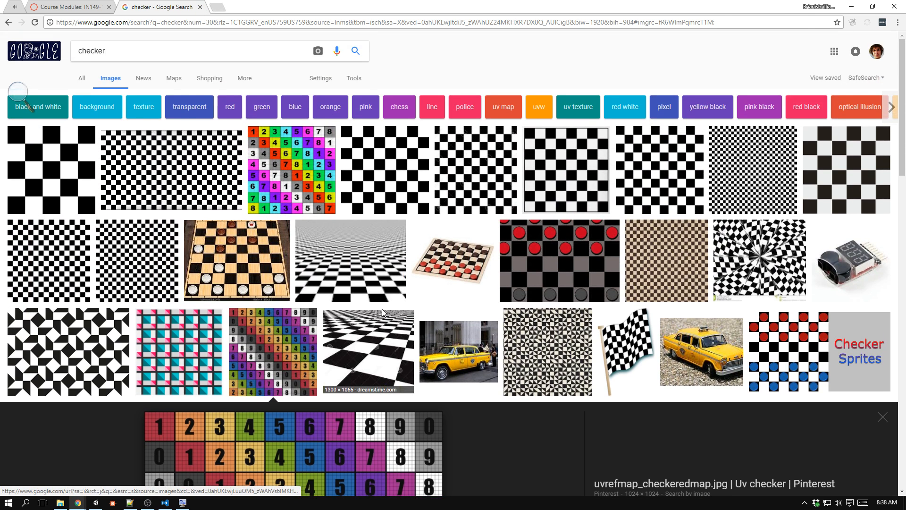
{"action": "scroll", "coordinate": [378, 302], "scroll_direction": "down", "scroll_amount": 7}
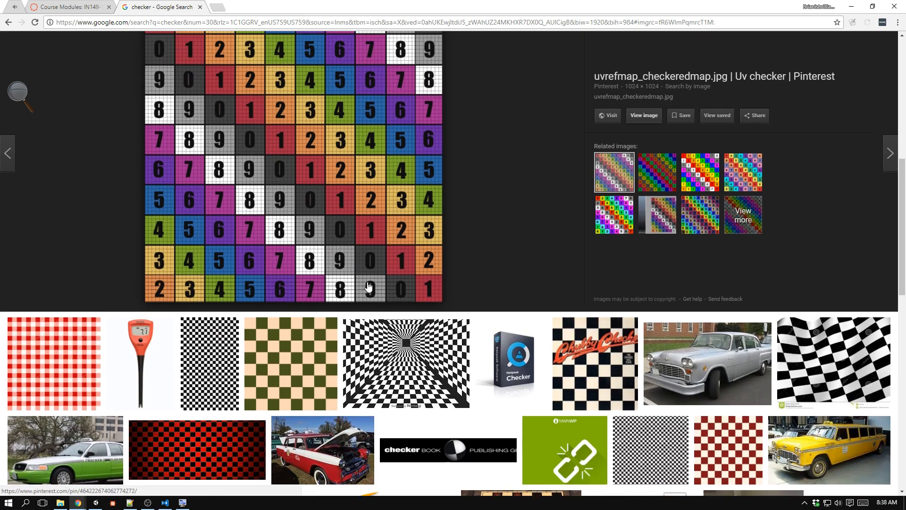
{"action": "scroll", "coordinate": [368, 286], "scroll_direction": "up", "scroll_amount": 5}
{"action": "scroll", "coordinate": [368, 287], "scroll_direction": "down", "scroll_amount": 1}
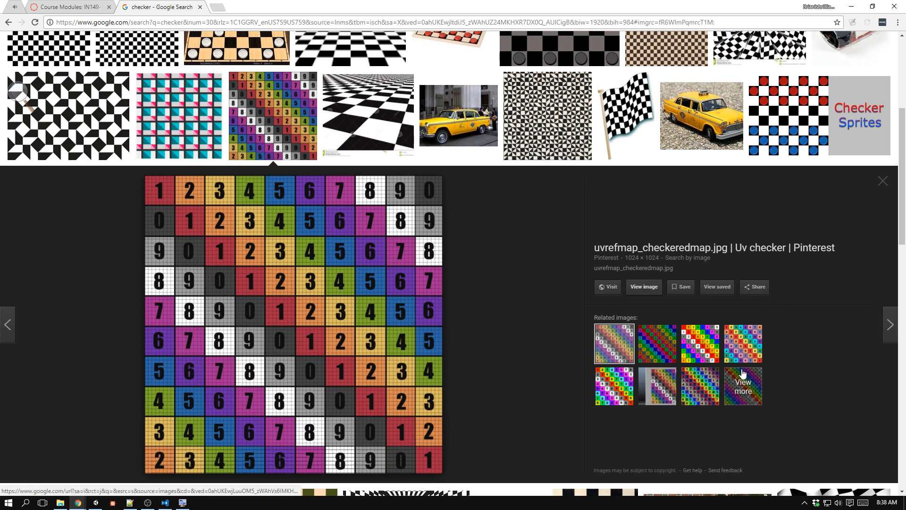
{"action": "left_click", "coordinate": [743, 375]}
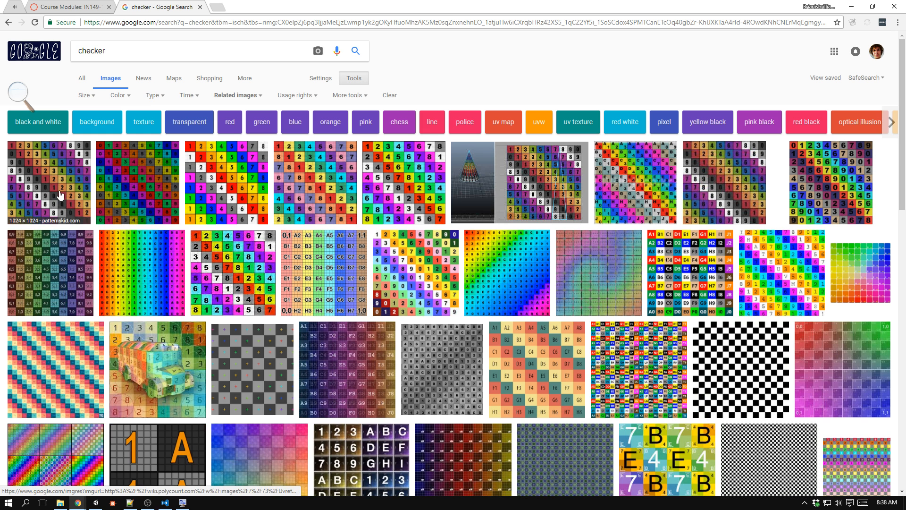
Preview the related checker textures, view the Muse UV Map 1 image at full size, and close it.
{"action": "left_click", "coordinate": [64, 268]}
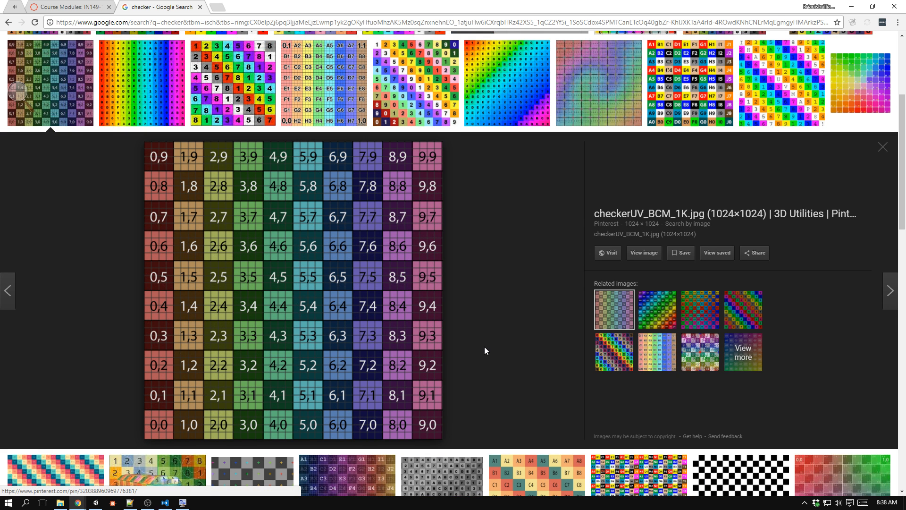
{"action": "scroll", "coordinate": [484, 350], "scroll_direction": "down", "scroll_amount": 2}
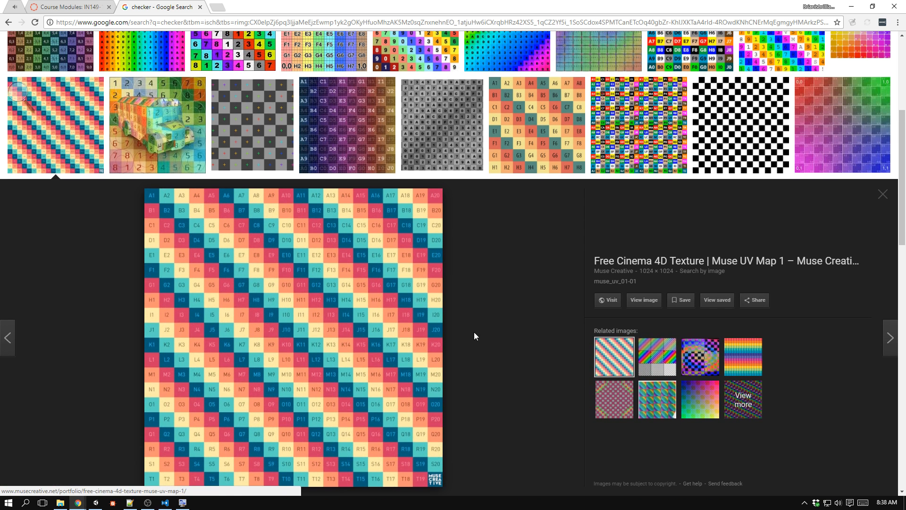
{"action": "left_click", "coordinate": [653, 304]}
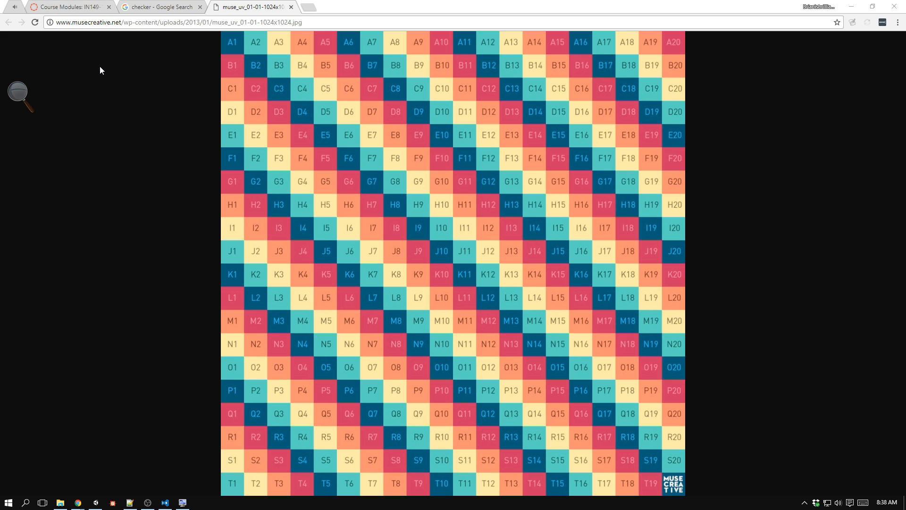
{"action": "middle_click", "coordinate": [242, 5]}
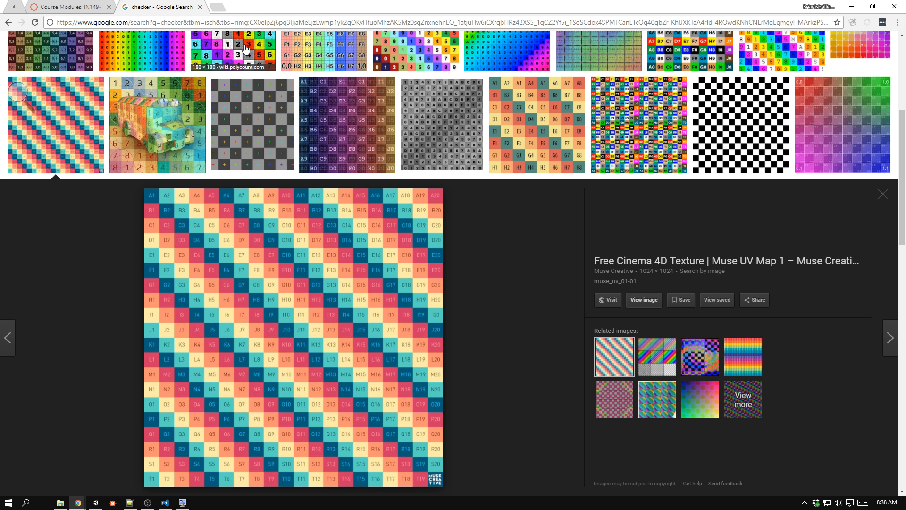
View the polycount Free Checker Pattern Texture at full size, and close it.
{"action": "left_click", "coordinate": [493, 159]}
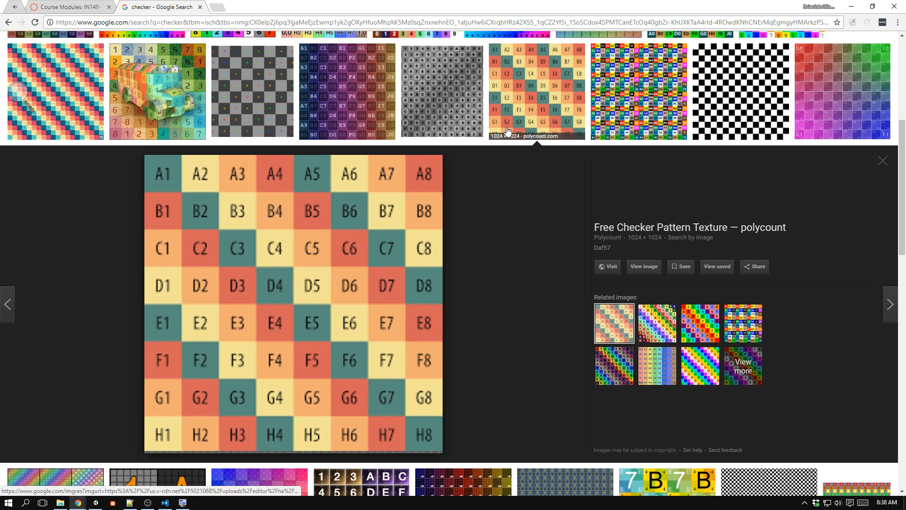
{"action": "left_click", "coordinate": [643, 259]}
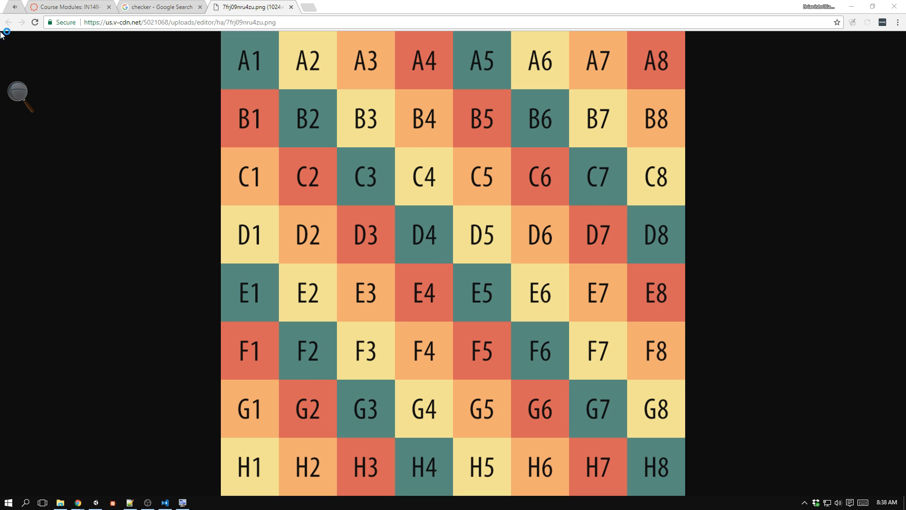
{"action": "left_click", "coordinate": [291, 7]}
View the checkerUV_BCM_1K.jpg texture at full size, close it, and look through the other related checker images.
{"action": "scroll", "coordinate": [504, 276], "scroll_direction": "up", "scroll_amount": 5}
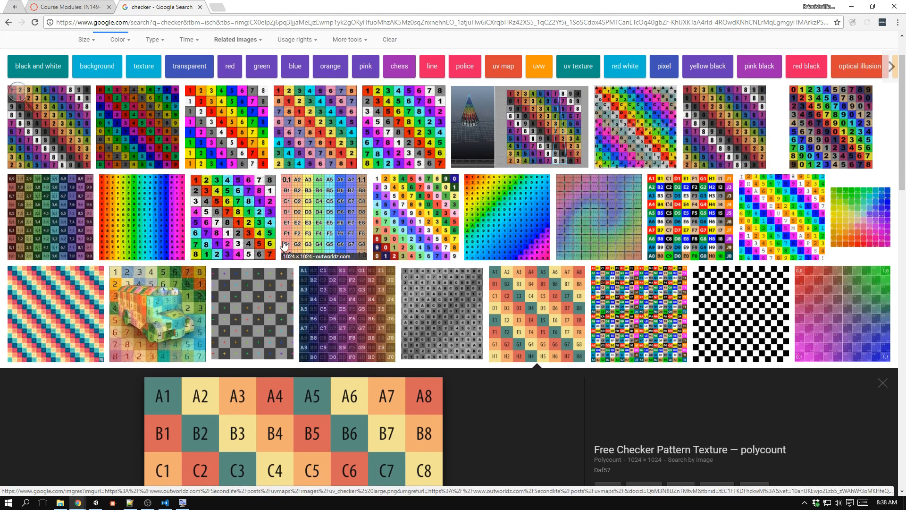
{"action": "left_click", "coordinate": [51, 239]}
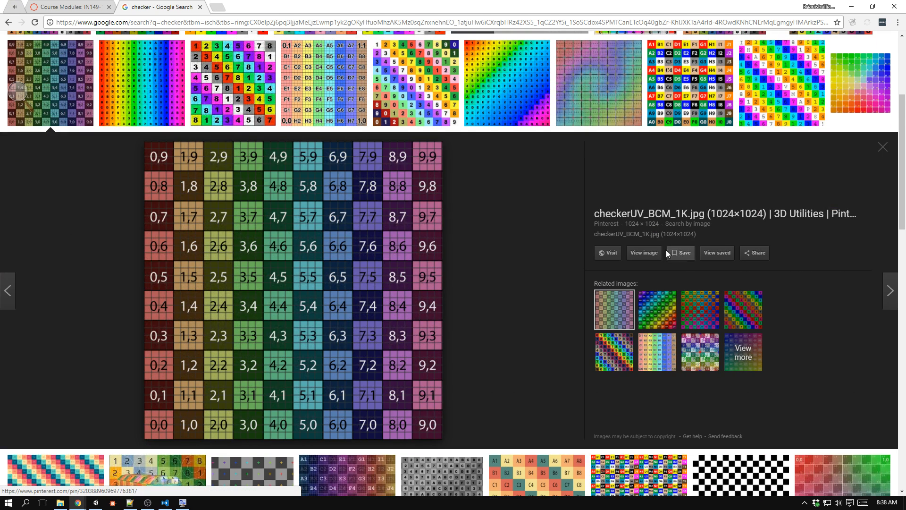
{"action": "left_click", "coordinate": [651, 253]}
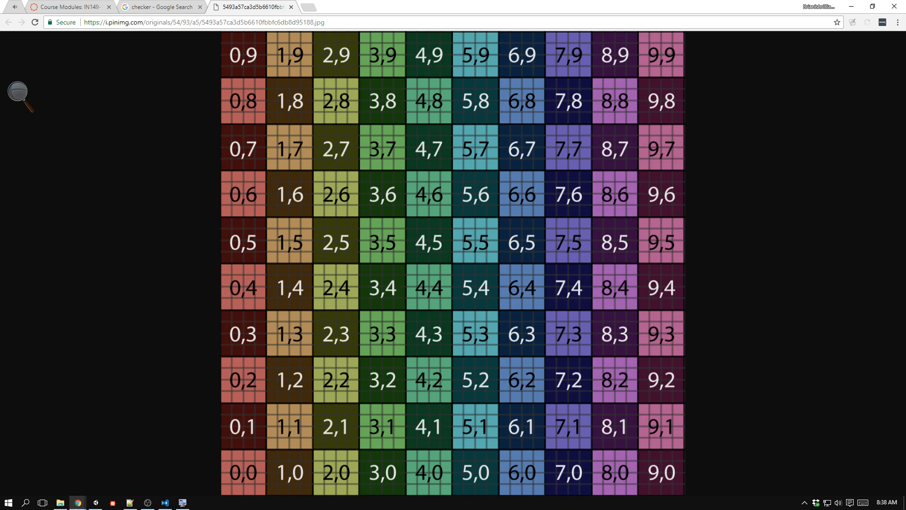
{"action": "left_click", "coordinate": [291, 7]}
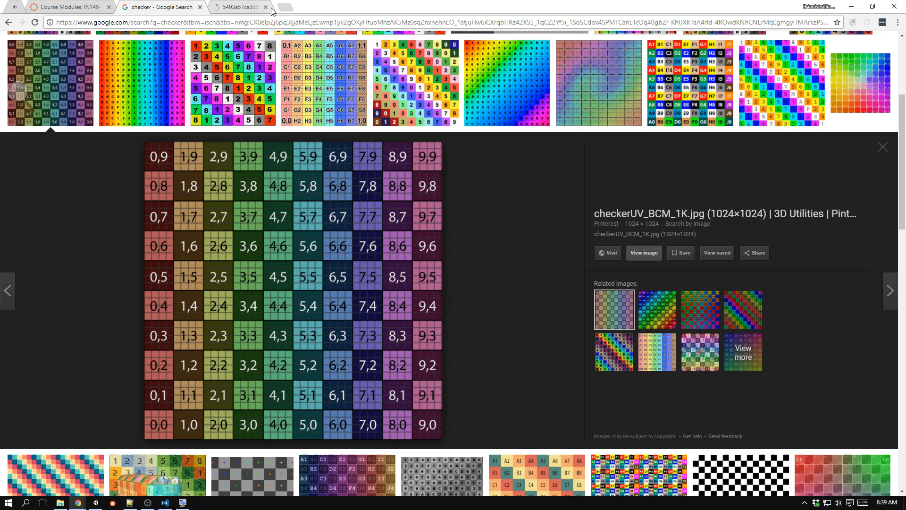
{"action": "scroll", "coordinate": [305, 256], "scroll_direction": "down", "scroll_amount": 4}
{"action": "scroll", "coordinate": [306, 256], "scroll_direction": "up", "scroll_amount": 1}
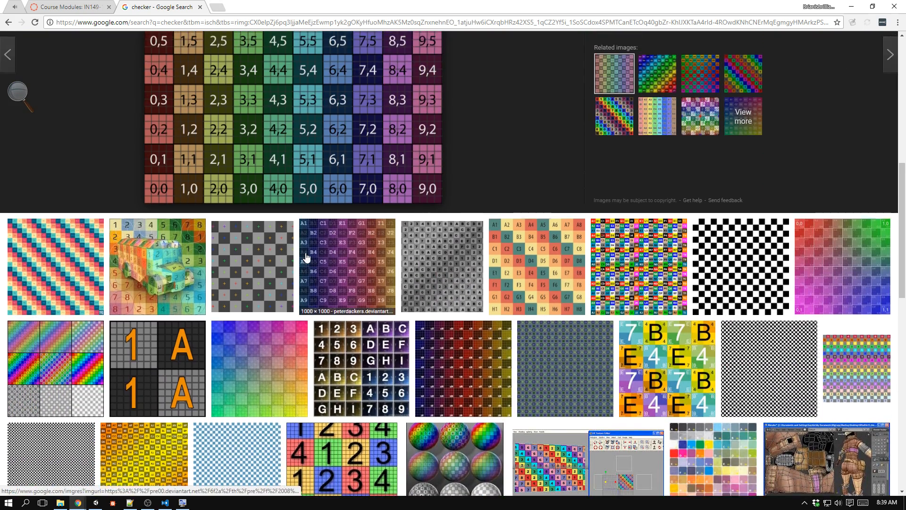
Look through more checker images, preview the Cinema 4D UV Grids, view the PixelCG UV Texture Grids image at full size, and close it.
{"action": "scroll", "coordinate": [306, 256], "scroll_direction": "down", "scroll_amount": 2}
{"action": "scroll", "coordinate": [306, 256], "scroll_direction": "down", "scroll_amount": 1}
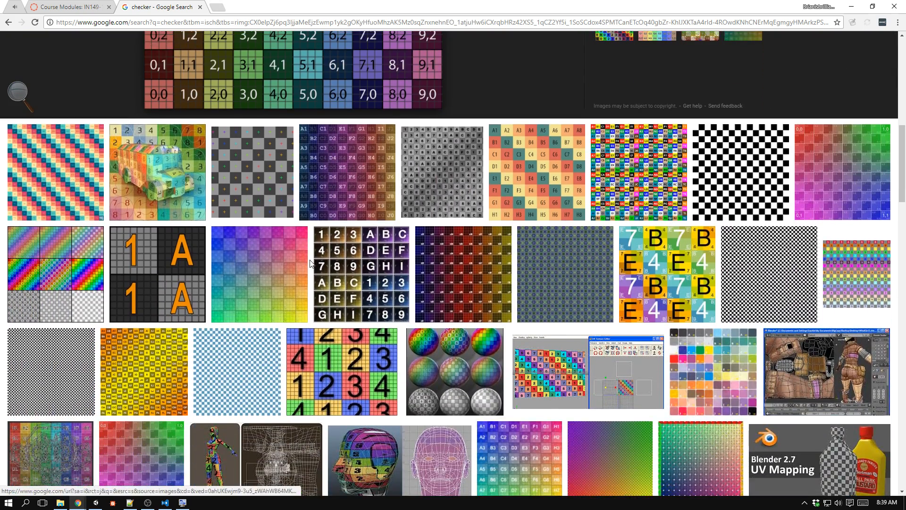
{"action": "scroll", "coordinate": [310, 263], "scroll_direction": "down", "scroll_amount": 4}
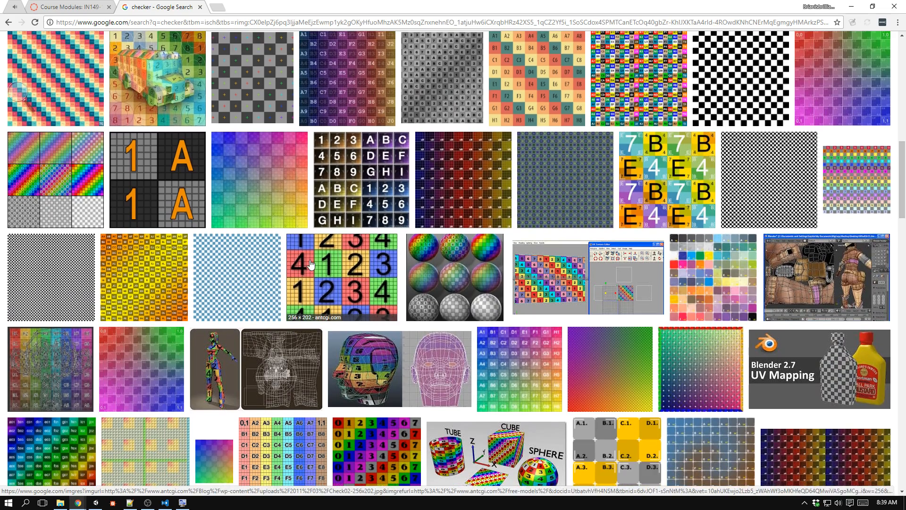
{"action": "scroll", "coordinate": [311, 264], "scroll_direction": "down", "scroll_amount": 4}
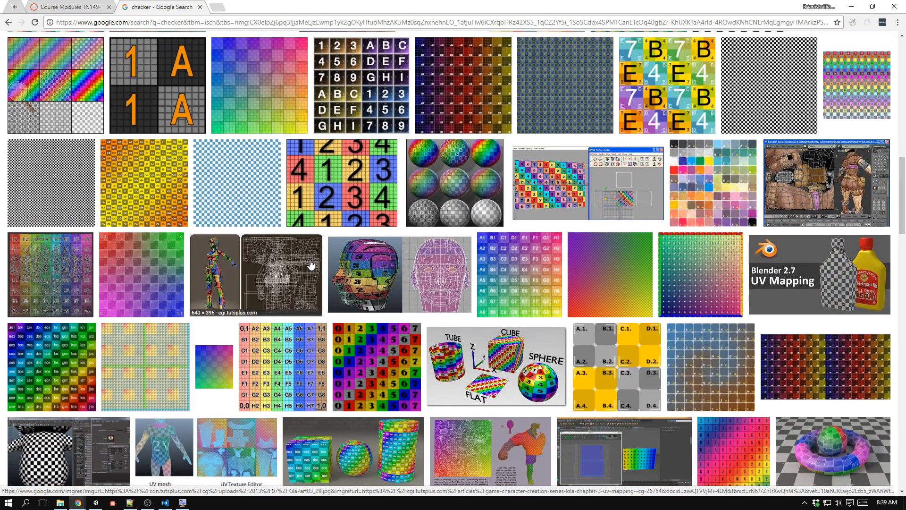
{"action": "scroll", "coordinate": [311, 264], "scroll_direction": "up", "scroll_amount": 6}
{"action": "left_click", "coordinate": [842, 125]}
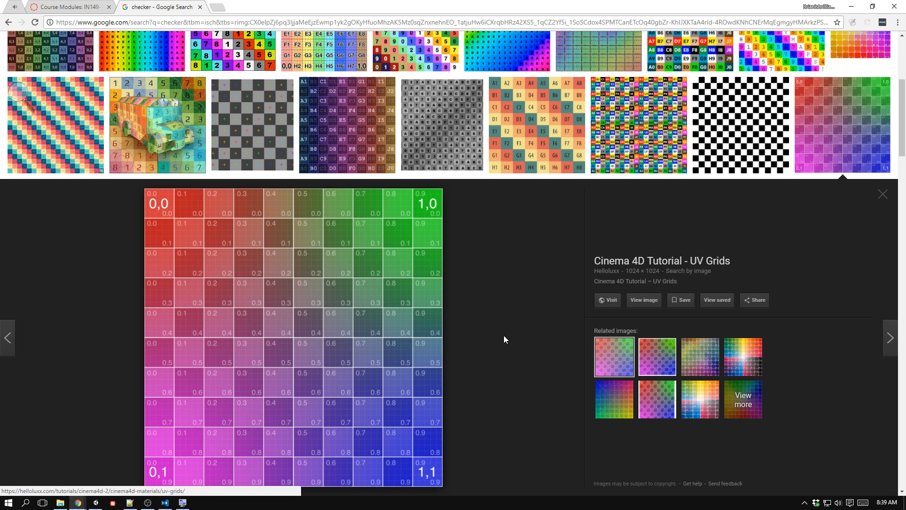
{"action": "left_click", "coordinate": [696, 354]}
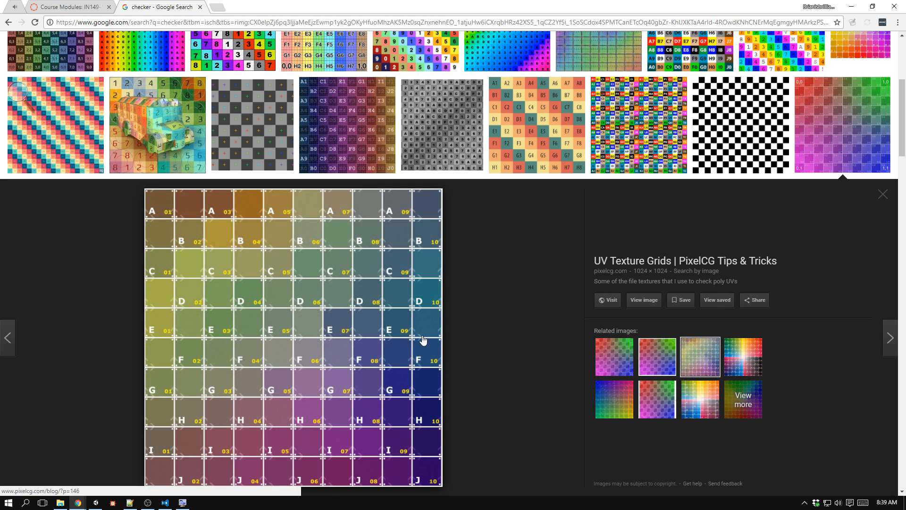
{"action": "left_click", "coordinate": [645, 301]}
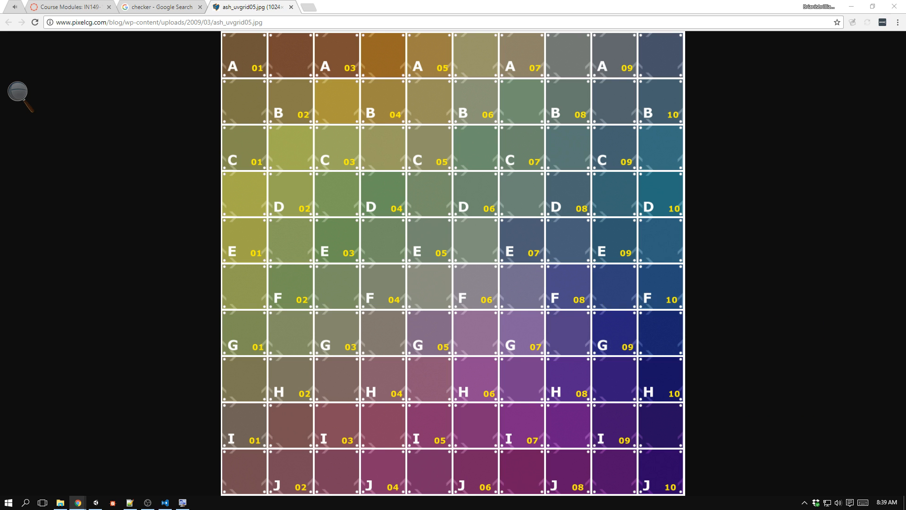
{"action": "left_click", "coordinate": [291, 7]}
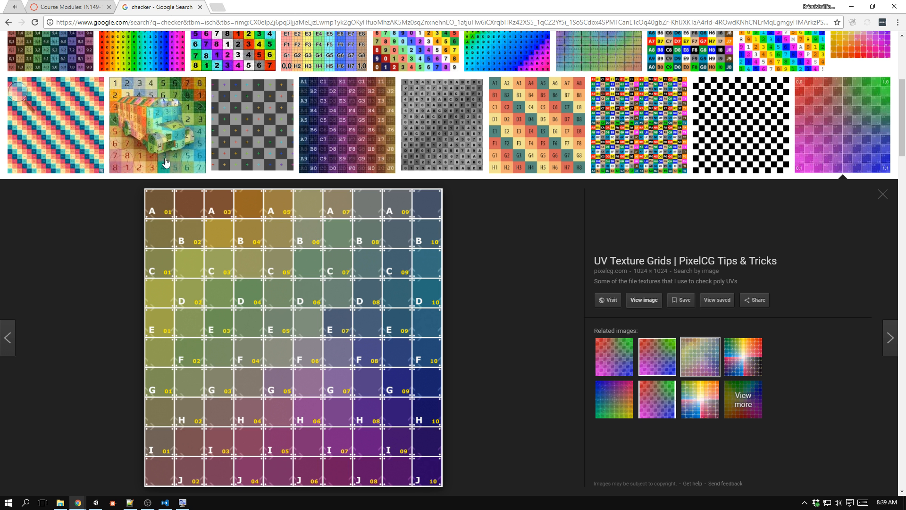
{"action": "scroll", "coordinate": [202, 233], "scroll_direction": "down", "scroll_amount": 5}
Switch to Unity, stop the running game, and bring the whole checkered plane into view.
{"action": "key", "text": "alt+Tab"}
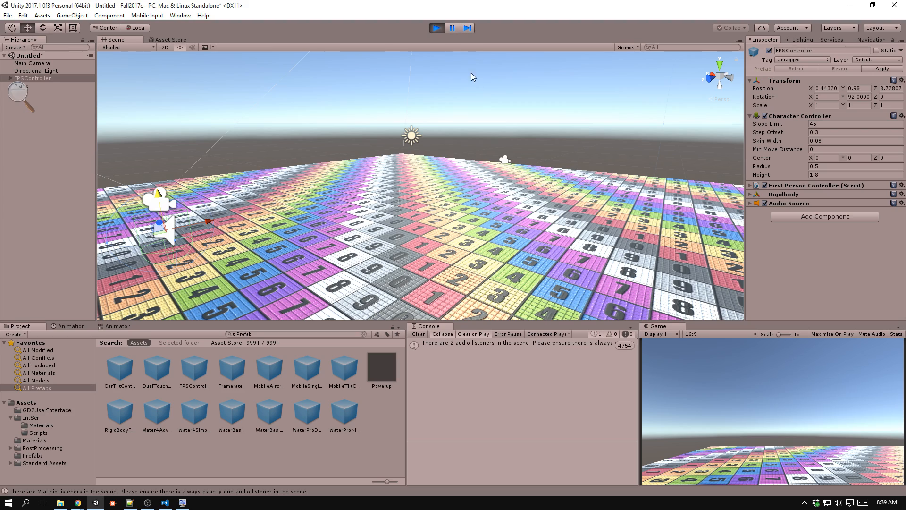
{"action": "left_click", "coordinate": [440, 27]}
{"action": "right_click_drag", "start_coordinate": [474, 188], "coordinate": [483, 251]}
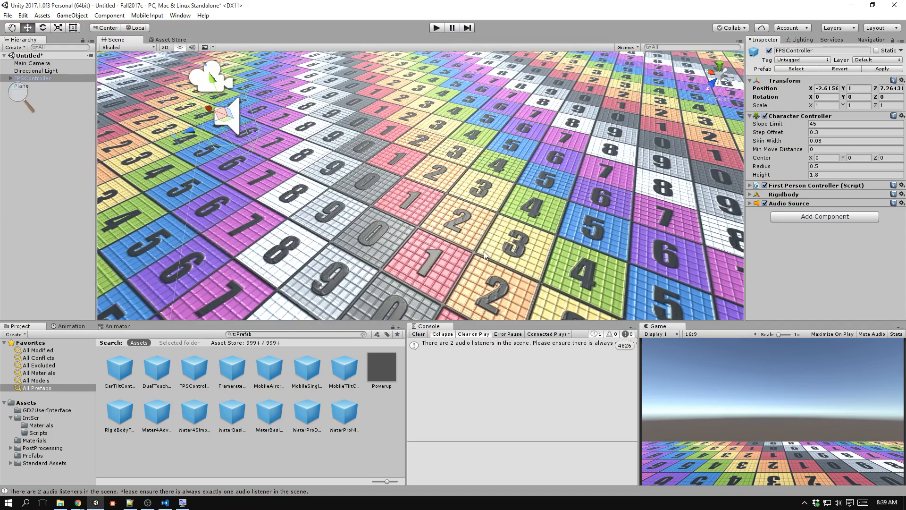
{"action": "scroll", "coordinate": [453, 194], "scroll_direction": "down", "scroll_amount": 2}
{"action": "scroll", "coordinate": [453, 197], "scroll_direction": "down", "scroll_amount": 10}
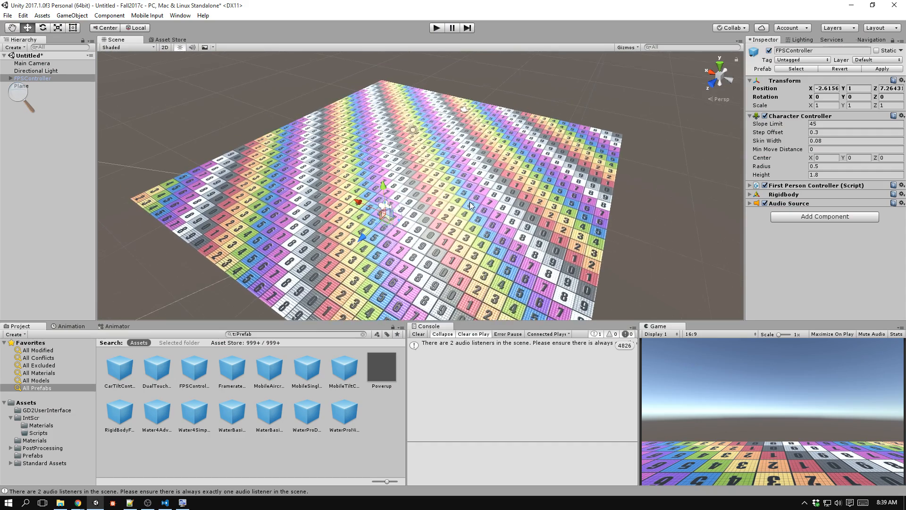
{"action": "left_click_drag", "start_coordinate": [454, 198], "coordinate": [651, 172], "text": "alt"}
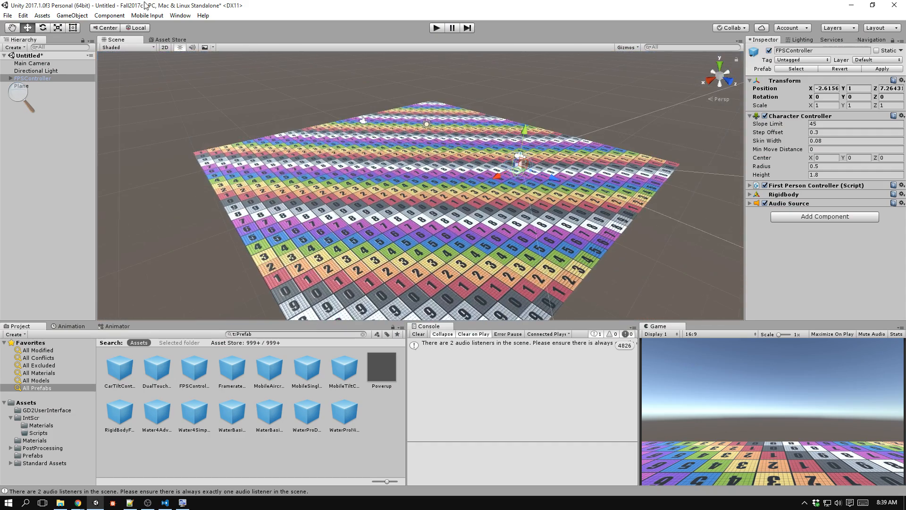
Add a cube to the scene and set its position to 0, 0, 0.
{"action": "left_click", "coordinate": [85, 17]}
{"action": "mouse_move", "coordinate": [47, 47]}
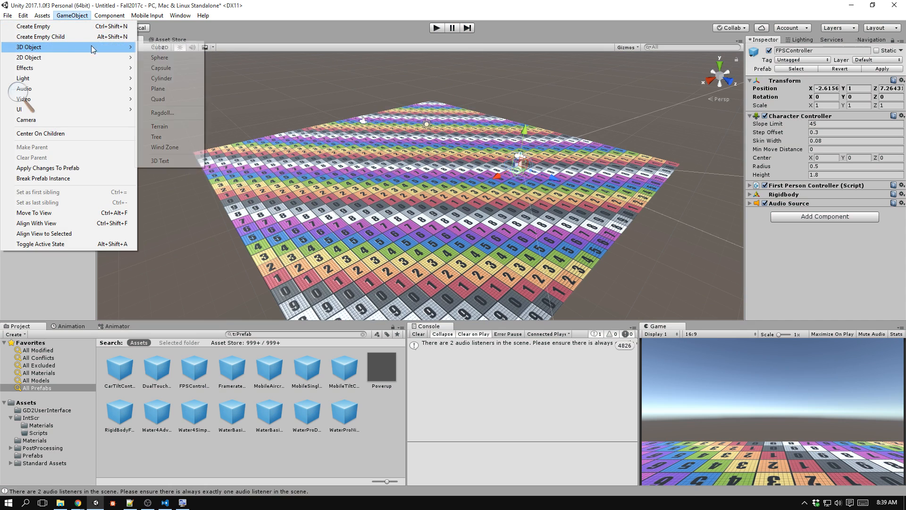
{"action": "left_click", "coordinate": [151, 47]}
{"action": "left_click", "coordinate": [836, 79]}
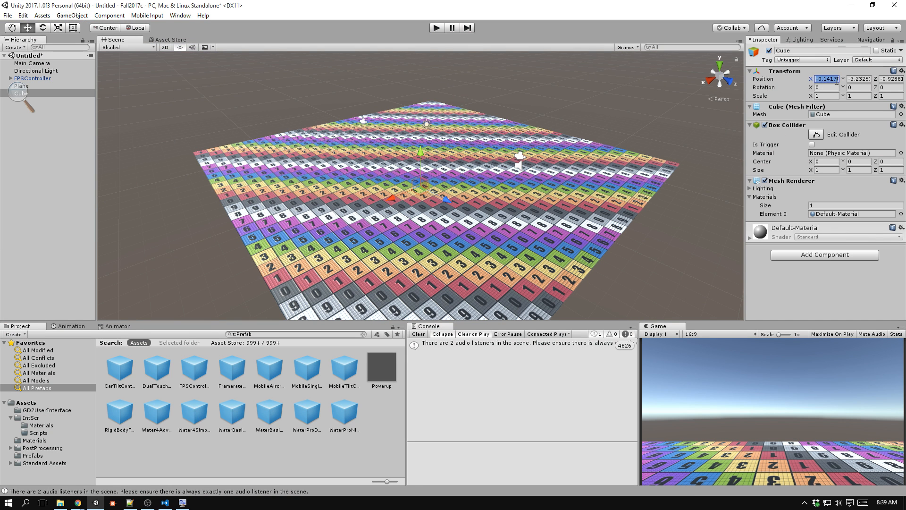
{"action": "type", "text": "0"}
{"action": "key", "text": "Tab"}
{"action": "type", "text": "0"}
{"action": "key", "text": "Tab"}
{"action": "type", "text": "0"}
{"action": "key", "text": "Tab"}
Raise the cube to Y 0.5 so it rests on the plane.
{"action": "key", "text": "f"}
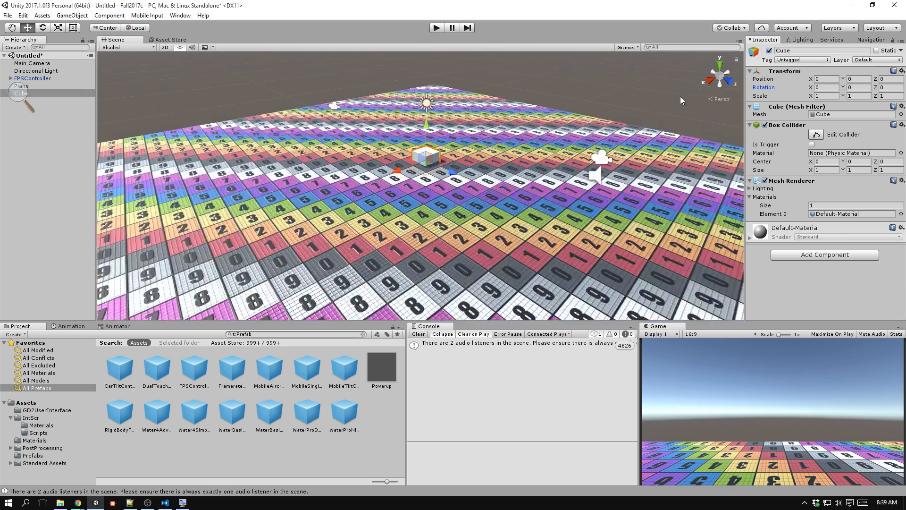
{"action": "left_click_drag", "start_coordinate": [423, 154], "coordinate": [421, 125]}
{"action": "scroll", "coordinate": [463, 148], "scroll_direction": "down", "scroll_amount": 8}
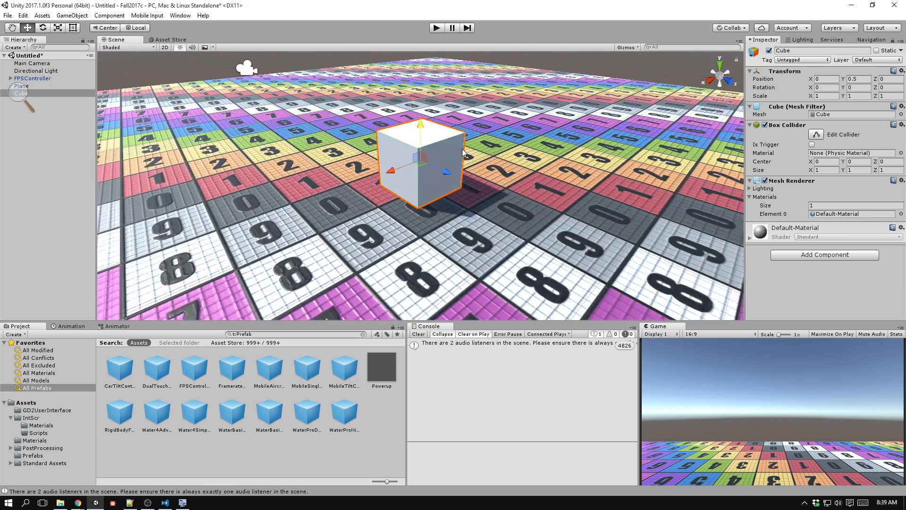
{"action": "scroll", "coordinate": [463, 148], "scroll_direction": "down", "scroll_amount": 2}
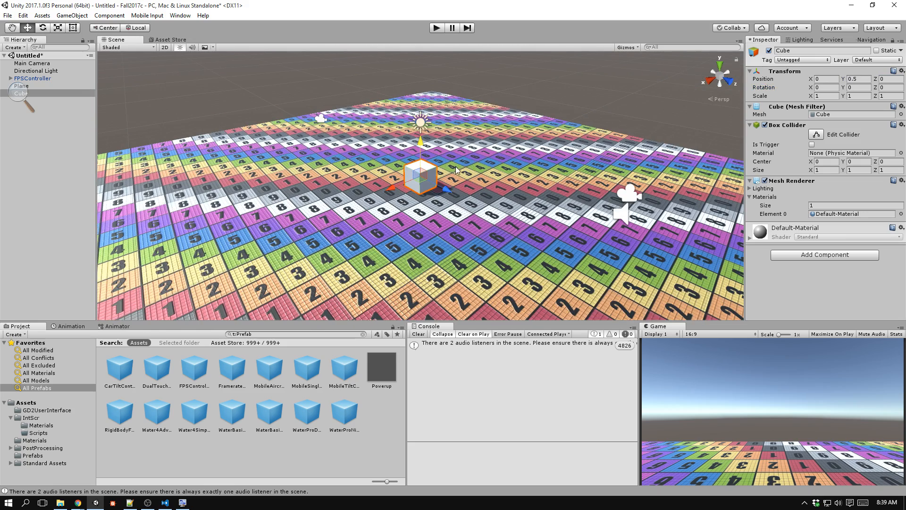
Duplicate the cube, scale the copy to 2, 2, 2, and snap it against the first cube at -1.5, 1, -0.5.
{"action": "key", "text": "ctrl+d"}
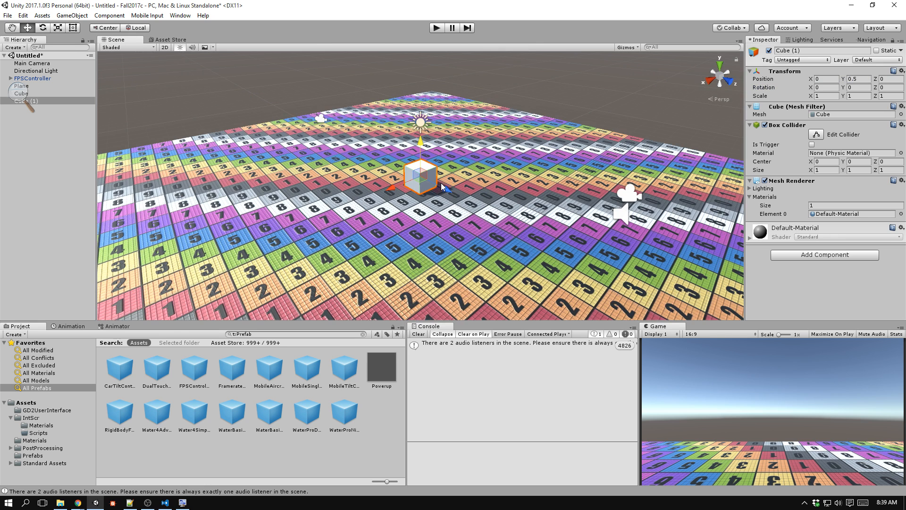
{"action": "left_click_drag", "start_coordinate": [389, 188], "coordinate": [433, 185]}
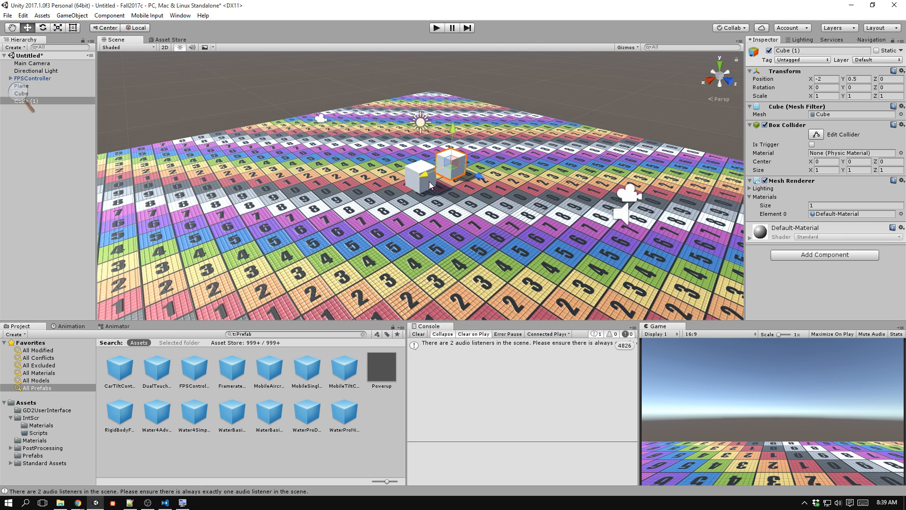
{"action": "left_click", "coordinate": [829, 95]}
{"action": "type", "text": "2"}
{"action": "key", "text": "Tab"}
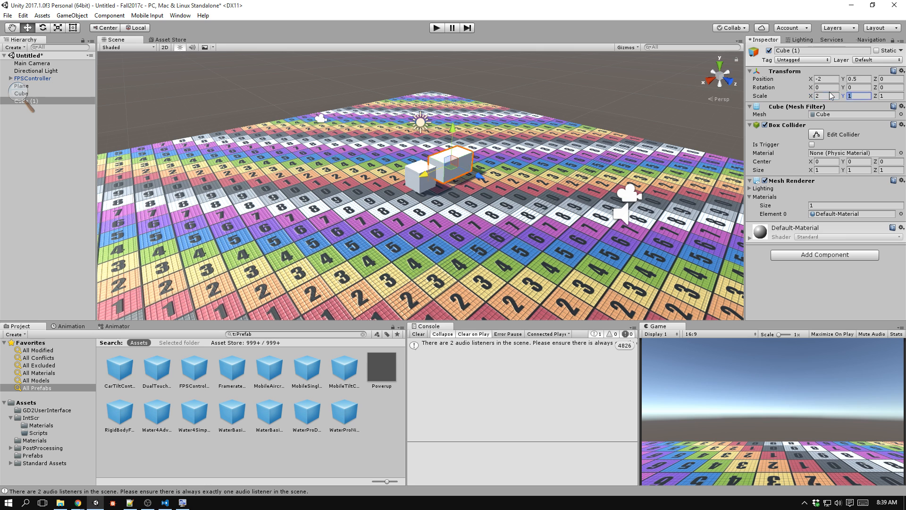
{"action": "type", "text": "2"}
{"action": "key", "text": "Tab"}
{"action": "type", "text": "2"}
{"action": "left_click_drag", "start_coordinate": [452, 182], "coordinate": [472, 184]}
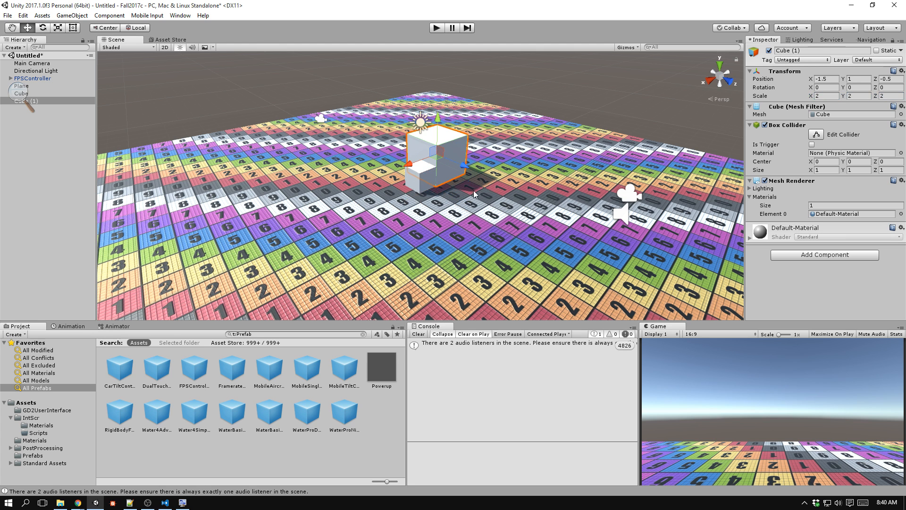
{"action": "key", "text": "shift"}
Duplicate the 2-unit cube and set the copy's scale to 3, 3, 3.
{"action": "key", "text": "ctrl+d"}
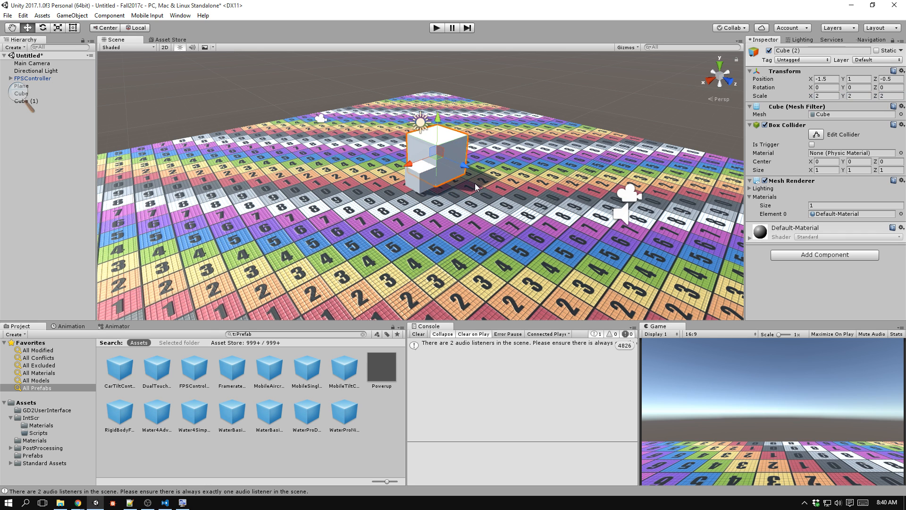
{"action": "left_click", "coordinate": [817, 96]}
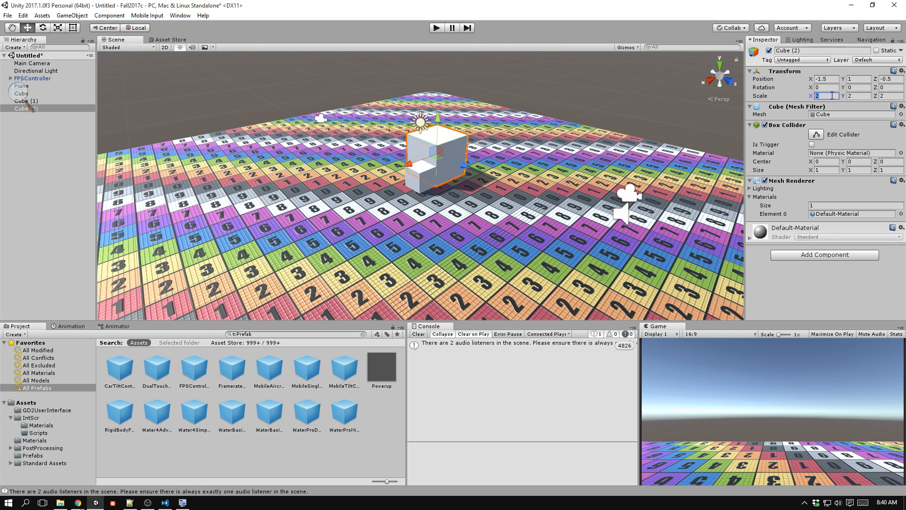
{"action": "type", "text": "3"}
{"action": "key", "text": "Tab"}
{"action": "type", "text": "3"}
{"action": "key", "text": "Tab"}
{"action": "type", "text": "3"}
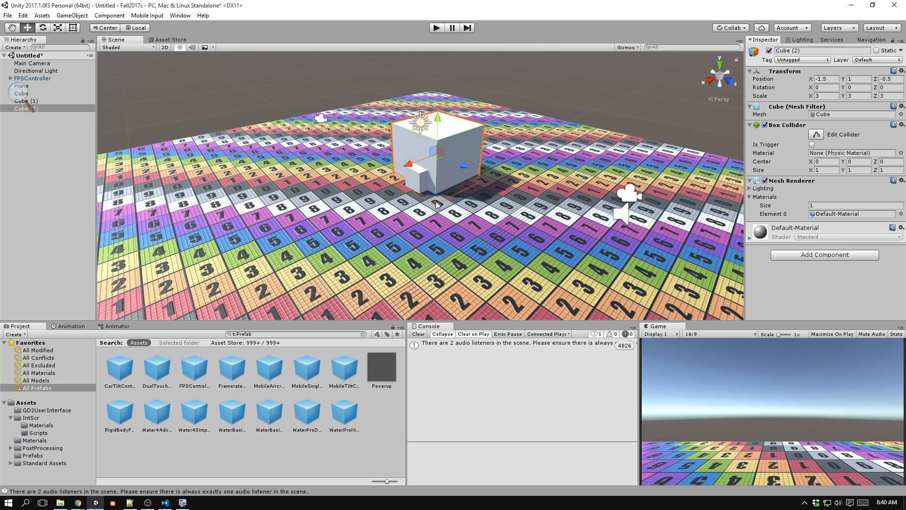
Vertex-snap the 3-unit cube behind the 2-unit cube, resting on the plane at -4, 1.5, -1.
{"action": "middle_click_drag", "start_coordinate": [434, 203], "coordinate": [435, 204]}
{"action": "key", "text": "v"}
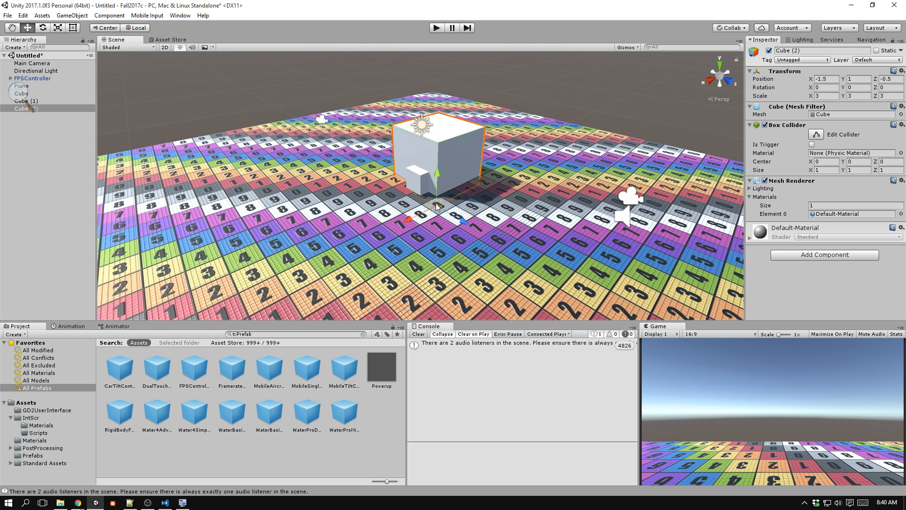
{"action": "left_click_drag", "start_coordinate": [436, 205], "coordinate": [453, 170]}
{"action": "left_click", "coordinate": [602, 84]}
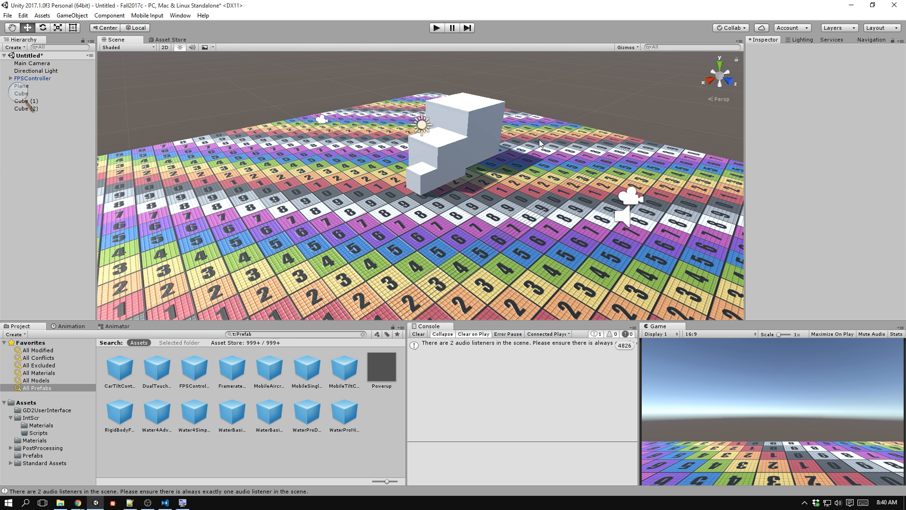
{"action": "left_click", "coordinate": [469, 162]}
{"action": "key", "text": "v"}
{"action": "left_click_drag", "start_coordinate": [468, 163], "coordinate": [467, 174]}
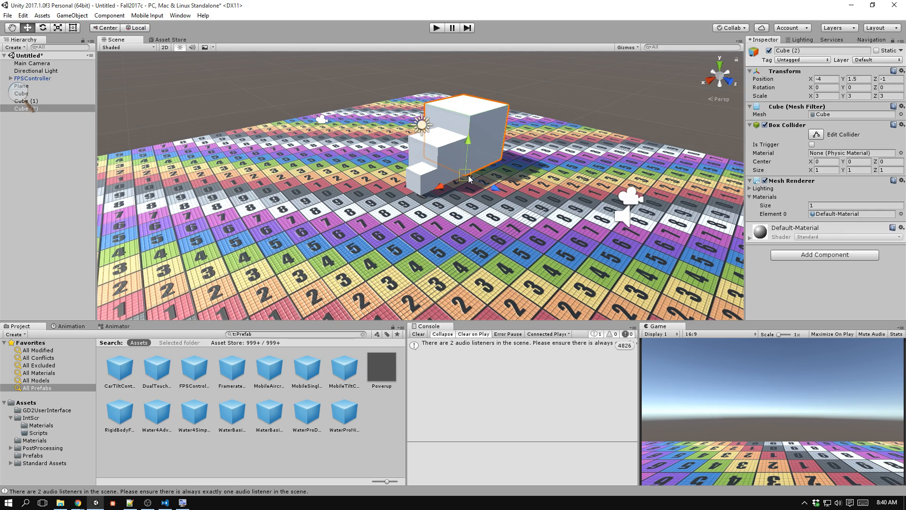
{"action": "left_click", "coordinate": [621, 93]}
Move the 1-unit and 2-unit cubes to Z -1 so they line up with the centre of the largest cube.
{"action": "left_click_drag", "start_coordinate": [621, 94], "coordinate": [740, 132], "text": "alt"}
{"action": "left_click", "coordinate": [442, 148]}
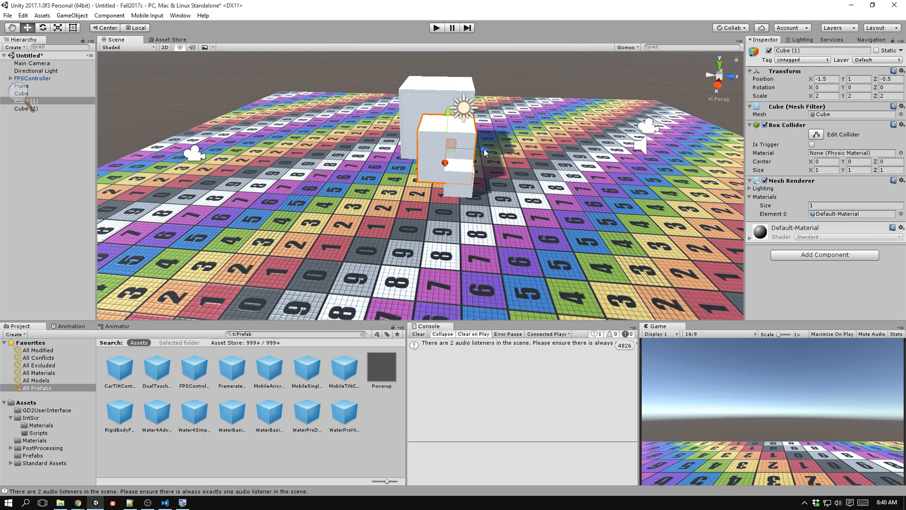
{"action": "left_click", "coordinate": [464, 185]}
{"action": "left_click_drag", "start_coordinate": [493, 180], "coordinate": [466, 178], "text": "ctrl"}
{"action": "left_click_drag", "start_coordinate": [561, 122], "coordinate": [406, 107], "text": "alt"}
{"action": "left_click", "coordinate": [412, 89]}
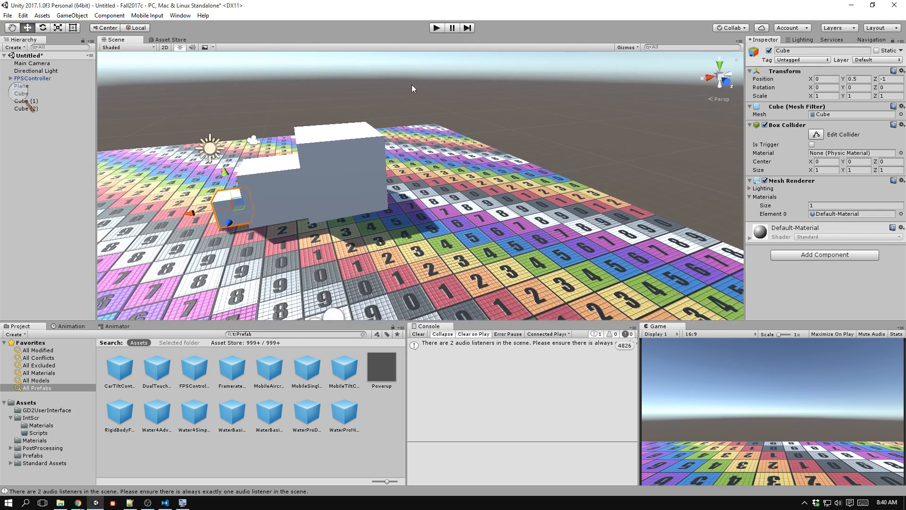
Space the three cubes apart along X by moving the smallest cube away, followed by the smallest and middle cubes together.
{"action": "mouse_move", "coordinate": [414, 90]}
{"action": "right_mouse_down"}
{"action": "mouse_move", "coordinate": [417, 96]}
{"action": "mouse_move", "coordinate": [431, 81]}
{"action": "mouse_move", "coordinate": [380, 77]}
{"action": "mouse_move", "coordinate": [420, 85]}
{"action": "right_mouse_up"}
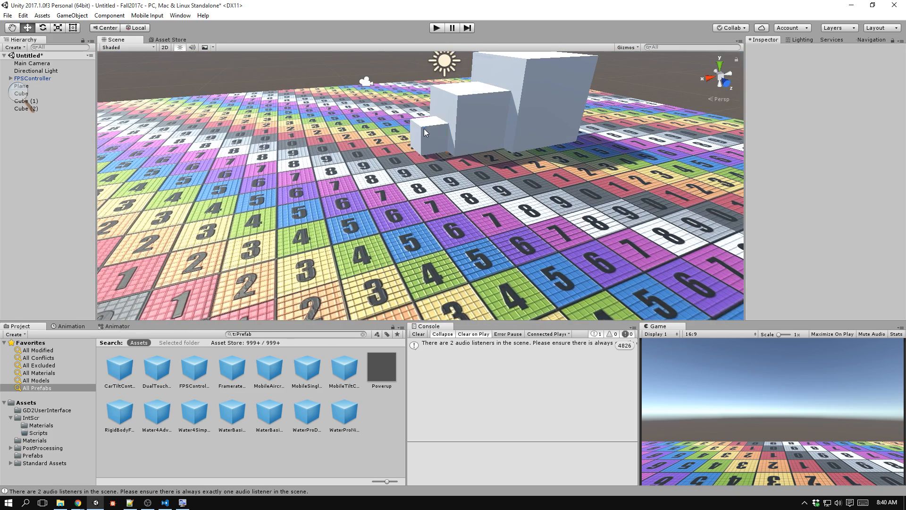
{"action": "left_click", "coordinate": [427, 142]}
{"action": "left_click", "coordinate": [456, 137], "text": "shift"}
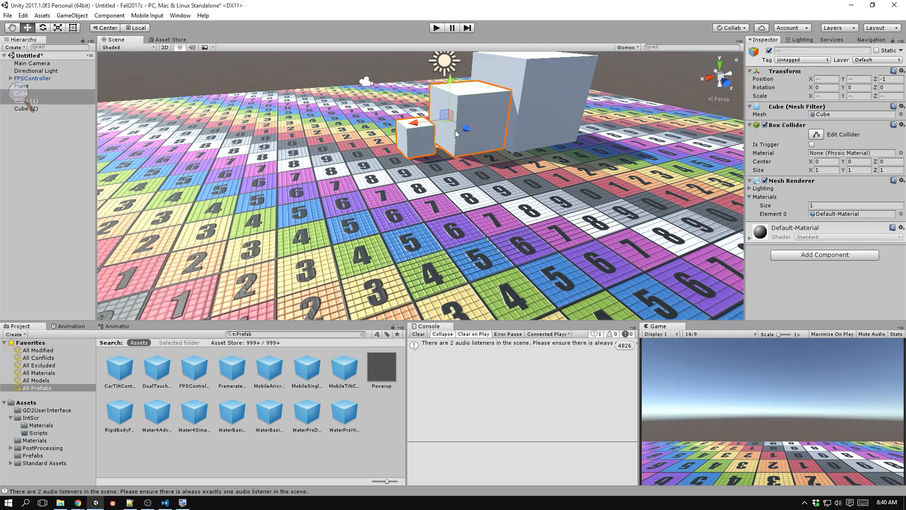
{"action": "left_click_drag", "start_coordinate": [414, 124], "coordinate": [408, 125]}
{"action": "left_click", "coordinate": [630, 74]}
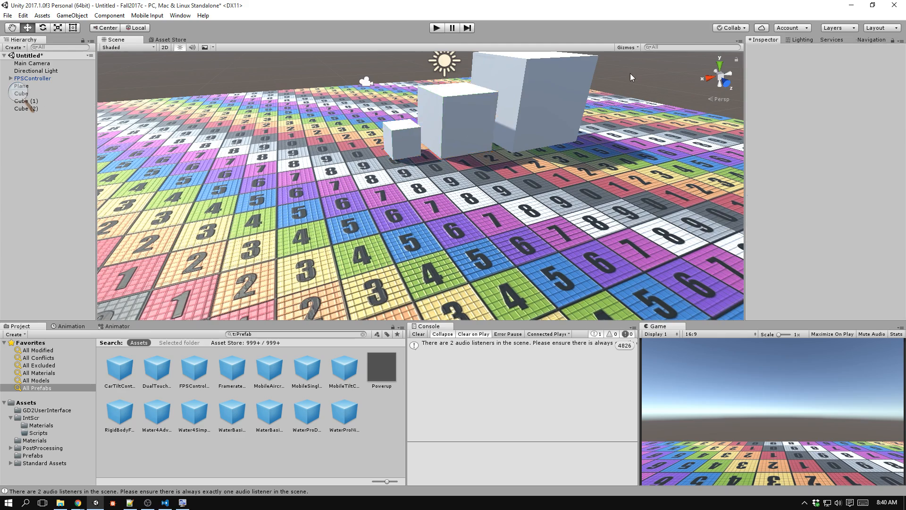
{"action": "right_click_drag", "start_coordinate": [599, 137], "coordinate": [512, 113]}
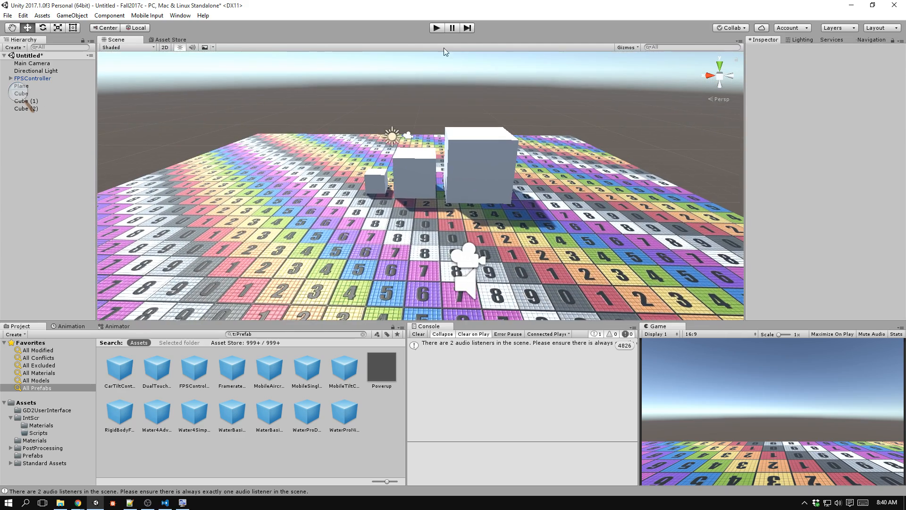
Run the game, walk the first-person controller around the cubes to judge their size, and stop it.
{"action": "left_click", "coordinate": [436, 27]}
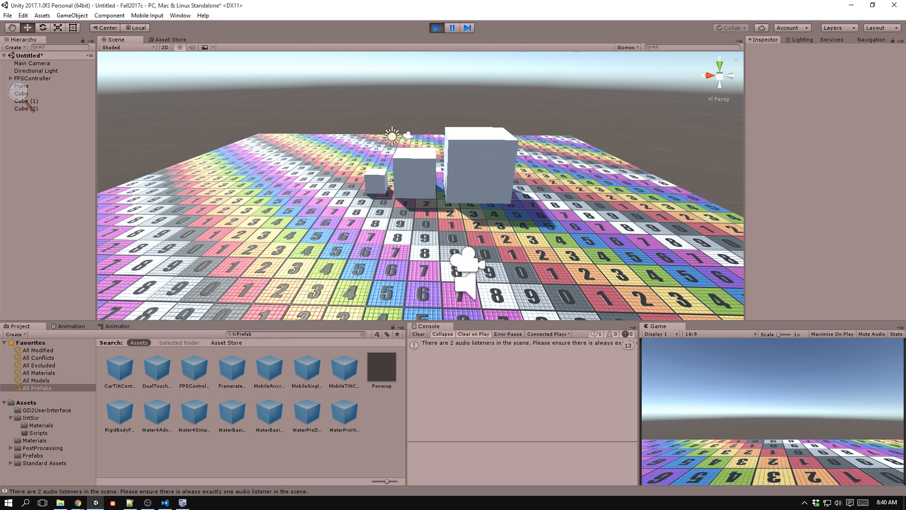
{"action": "key", "text": "w"}
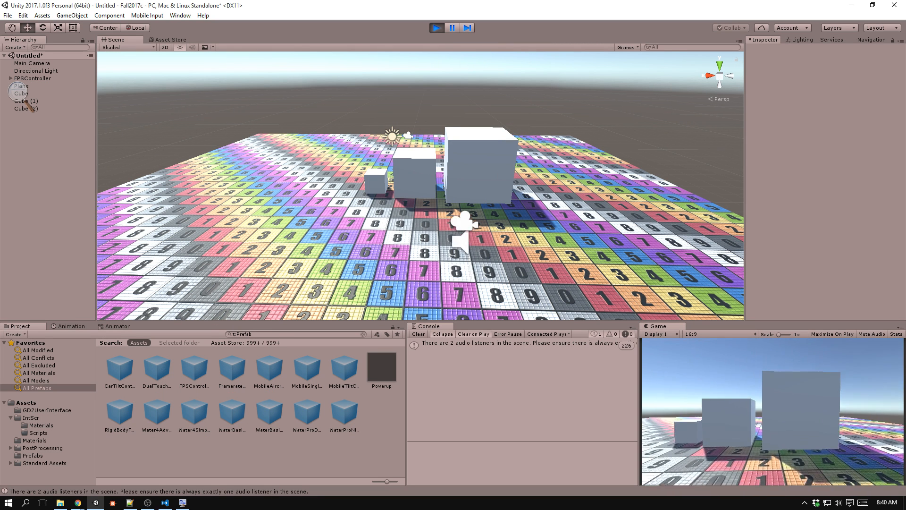
{"action": "key", "text": "d"}
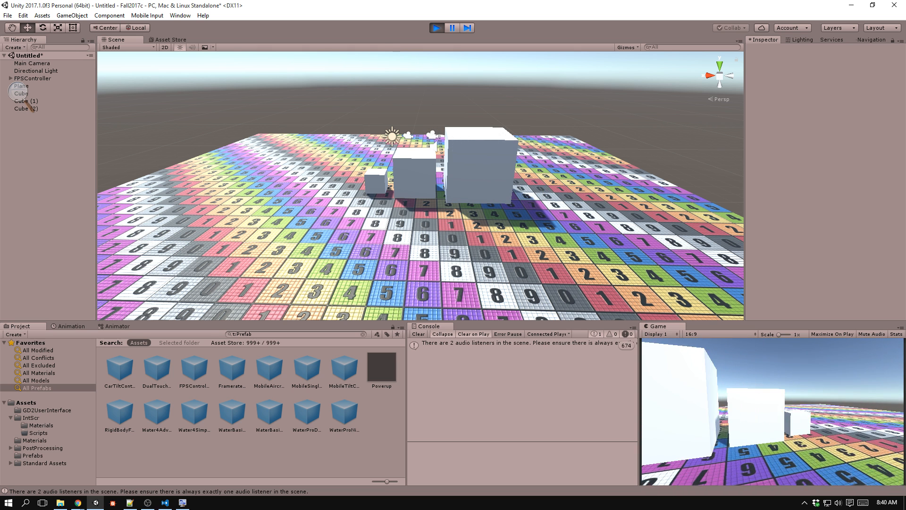
{"action": "key", "text": "ctrl+p"}
Select the three cubes together, clear the selection, and select the FPSController to view its size beside the cubes.
{"action": "left_click", "coordinate": [377, 181]}
{"action": "left_click", "coordinate": [413, 177], "text": "shift"}
{"action": "left_click", "coordinate": [491, 177], "text": "shift"}
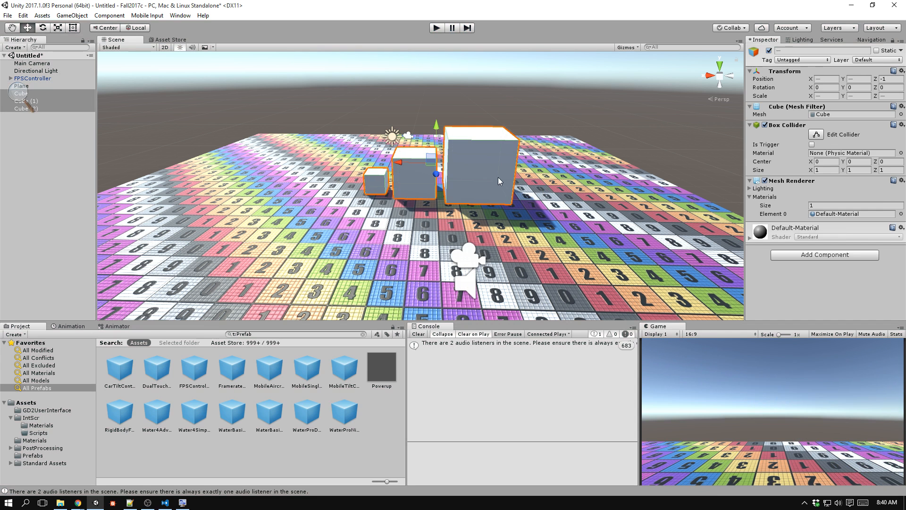
{"action": "left_click", "coordinate": [653, 133]}
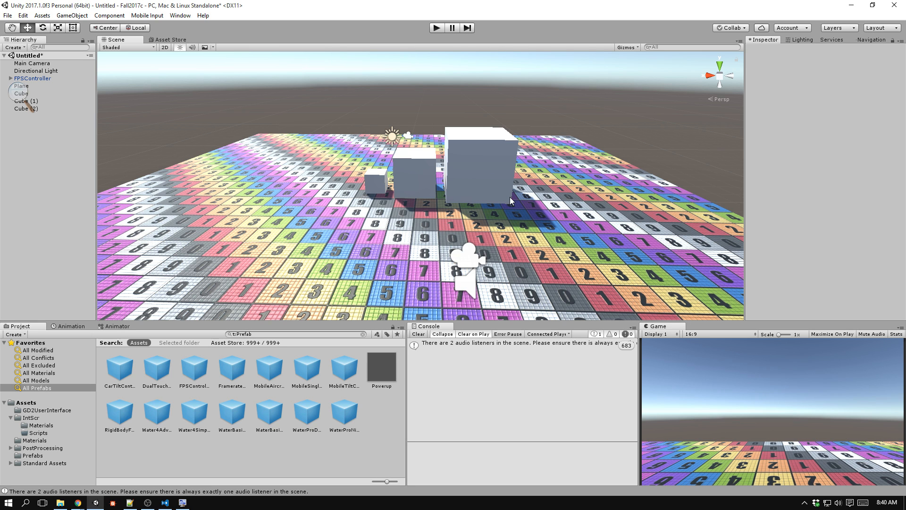
{"action": "left_click", "coordinate": [460, 266]}
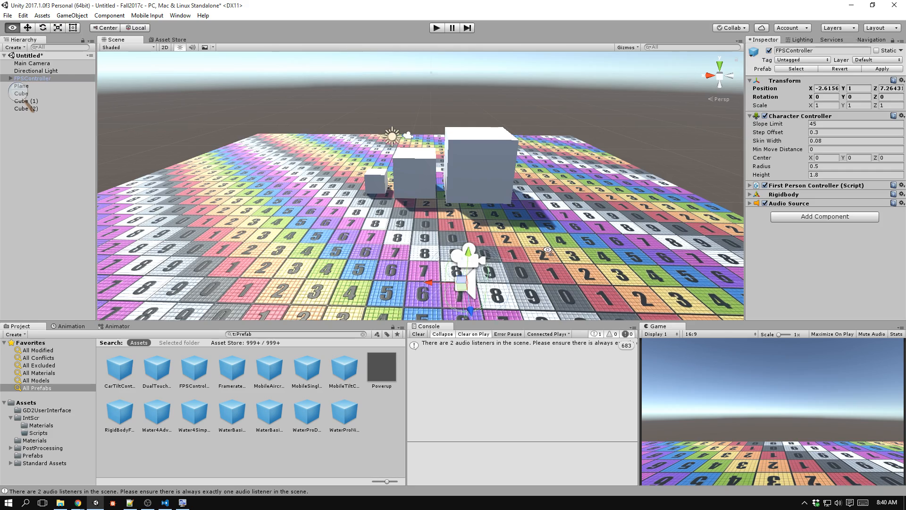
{"action": "left_click_drag", "start_coordinate": [547, 250], "coordinate": [499, 223], "text": "alt"}
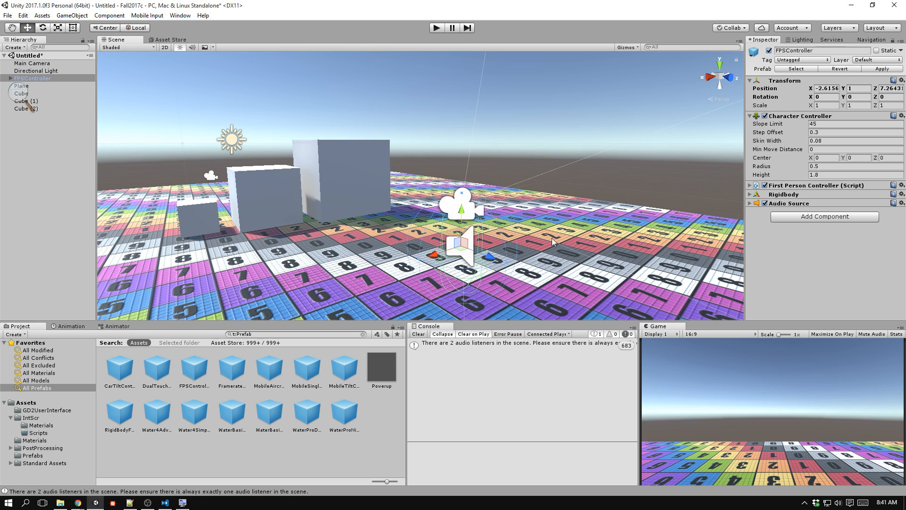
Add a cylinder to the scene and rotate it -90 degrees about X so it lies horizontally.
{"action": "left_click", "coordinate": [69, 16]}
{"action": "mouse_move", "coordinate": [68, 51]}
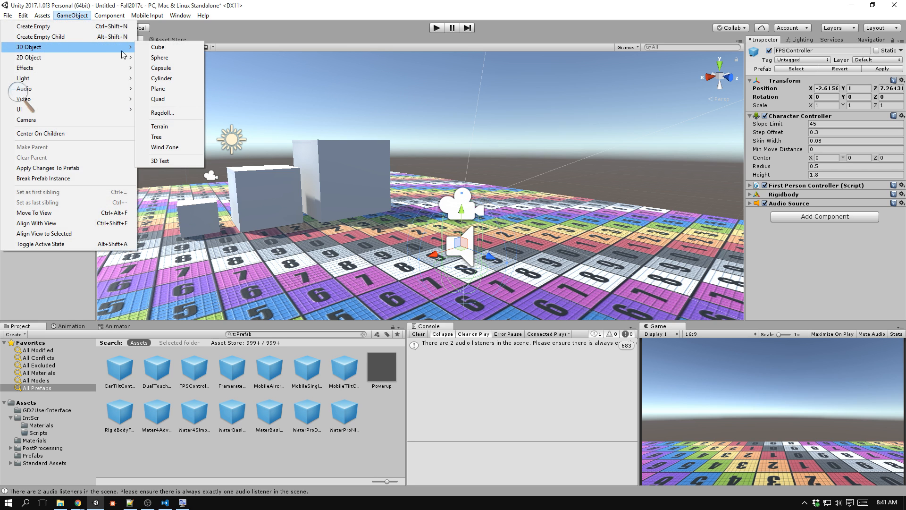
{"action": "left_click", "coordinate": [174, 78]}
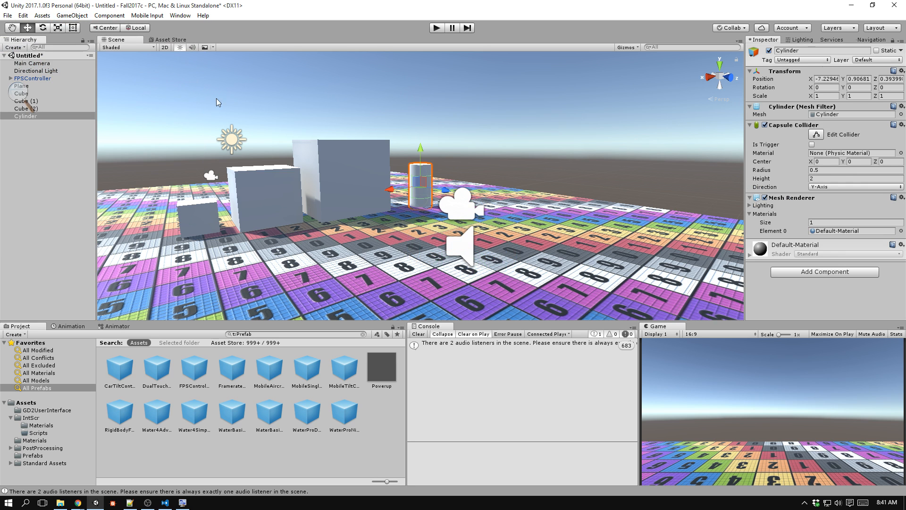
{"action": "key", "text": "e"}
{"action": "left_click_drag", "start_coordinate": [448, 180], "coordinate": [377, 75]}
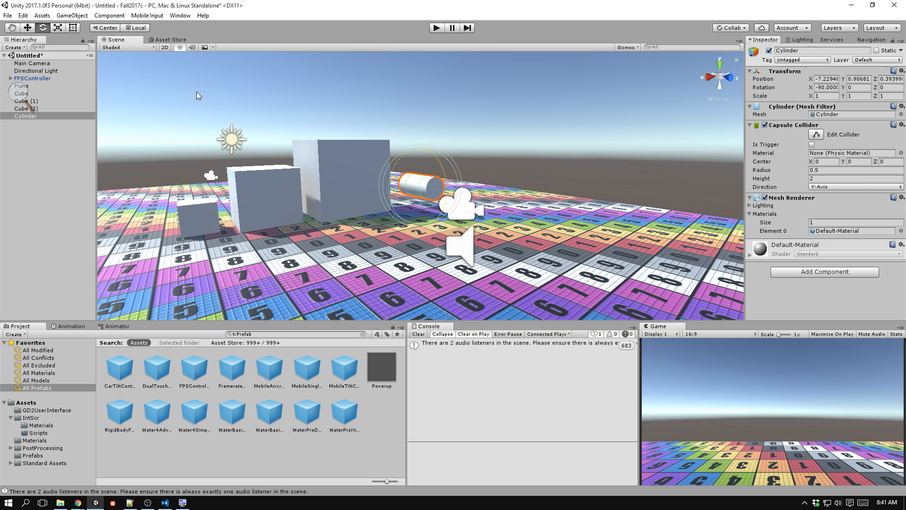
Make the cylinder a child of the FirstPersonCharacter inside the FPSController.
{"action": "key", "text": "w"}
{"action": "left_click_drag", "start_coordinate": [33, 123], "coordinate": [66, 87]}
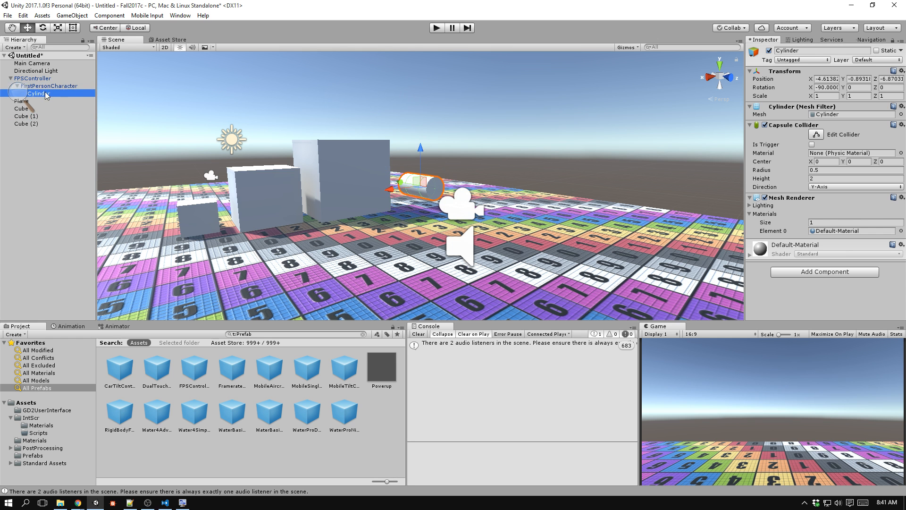
{"action": "left_click", "coordinate": [66, 86]}
{"action": "left_click", "coordinate": [61, 94]}
Set the cylinder's local position to 0 on X, Y and Z so it sits at the character's camera.
{"action": "right_click_drag", "start_coordinate": [385, 185], "coordinate": [454, 205]}
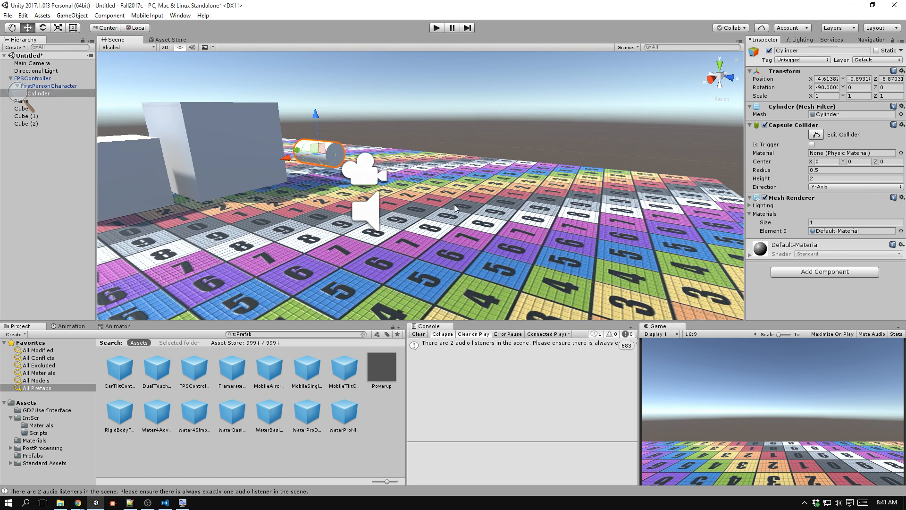
{"action": "left_click", "coordinate": [823, 79]}
{"action": "type", "text": "0"}
{"action": "key", "text": "Tab"}
{"action": "type", "text": "0"}
{"action": "key", "text": "Tab"}
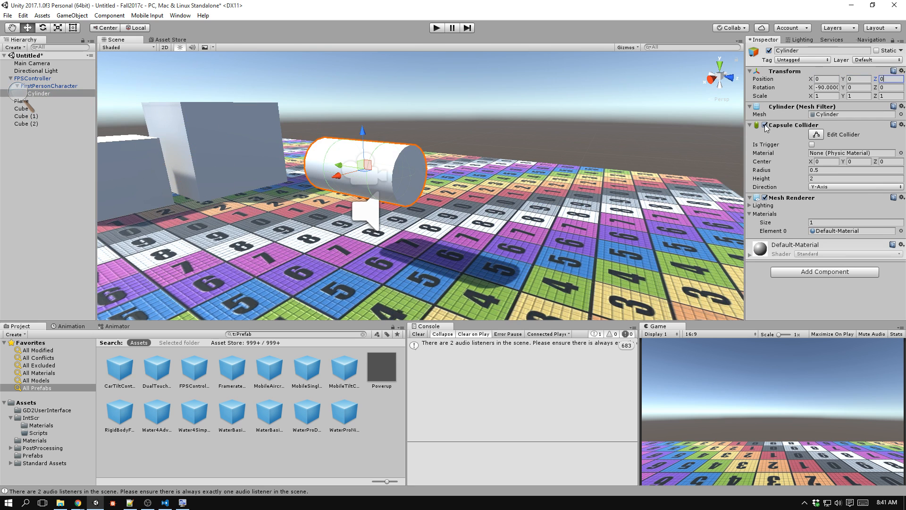
{"action": "type", "text": "0"}
{"action": "key", "text": "Tab"}
Scale the cylinder down uniformly to about 0.295 on all axes.
{"action": "left_click", "coordinate": [835, 96]}
{"action": "middle_click_drag", "start_coordinate": [409, 134], "coordinate": [435, 145]}
{"action": "key", "text": "r"}
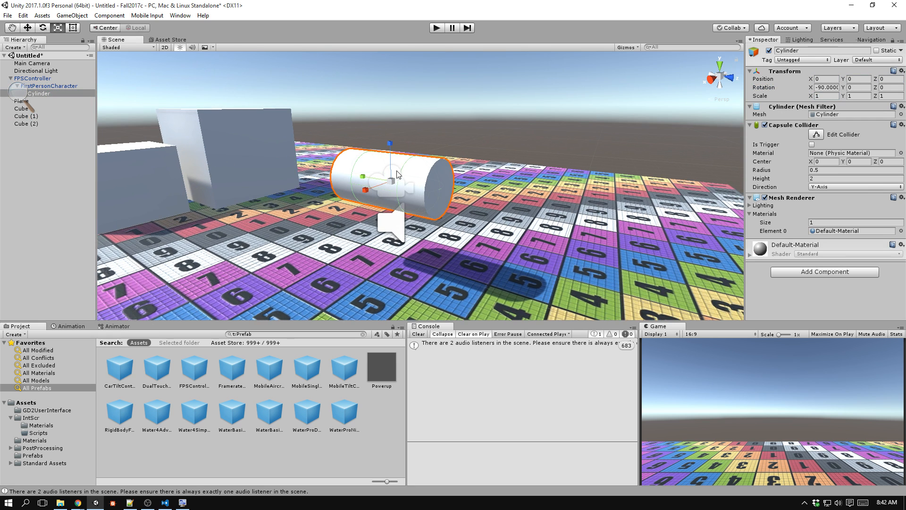
{"action": "left_click_drag", "start_coordinate": [392, 182], "coordinate": [397, 220]}
Position the cylinder like a held gun in the camera view, at about X 0.576, Y -0.487, Z 0.857.
{"action": "key", "text": "w"}
{"action": "left_click_drag", "start_coordinate": [390, 149], "coordinate": [391, 162]}
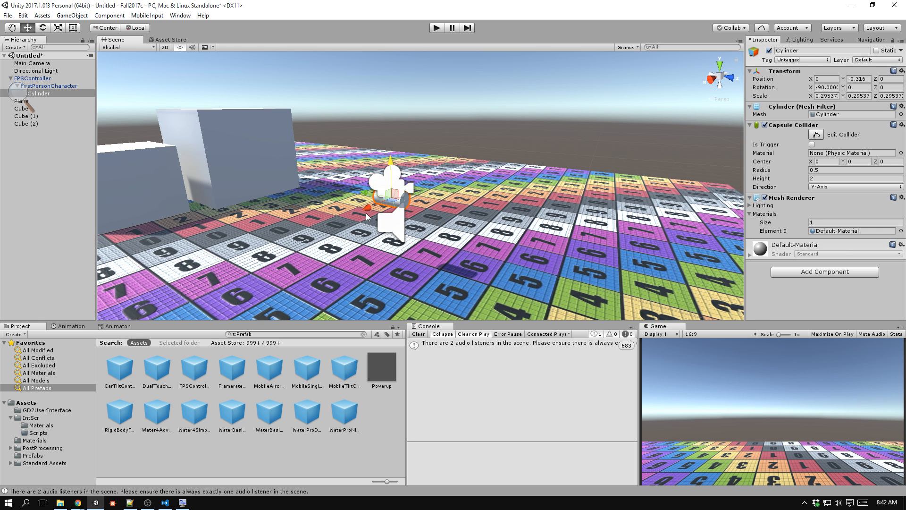
{"action": "left_click_drag", "start_coordinate": [367, 212], "coordinate": [349, 191]}
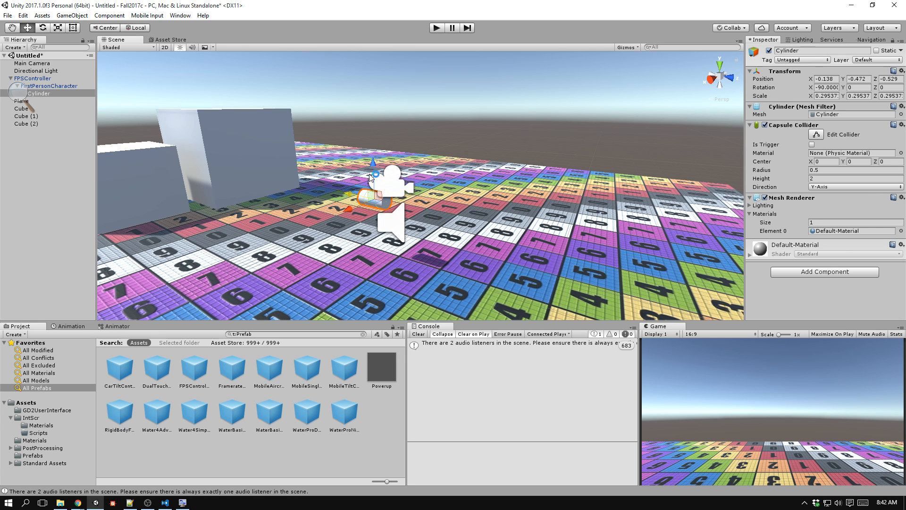
{"action": "left_click_drag", "start_coordinate": [374, 163], "coordinate": [377, 150]}
{"action": "right_click_drag", "start_coordinate": [377, 150], "coordinate": [294, 117]}
{"action": "left_click", "coordinate": [440, 125]}
{"action": "left_click", "coordinate": [294, 117]}
{"action": "left_click_drag", "start_coordinate": [275, 124], "coordinate": [381, 114]}
{"action": "left_click_drag", "start_coordinate": [420, 77], "coordinate": [454, 150]}
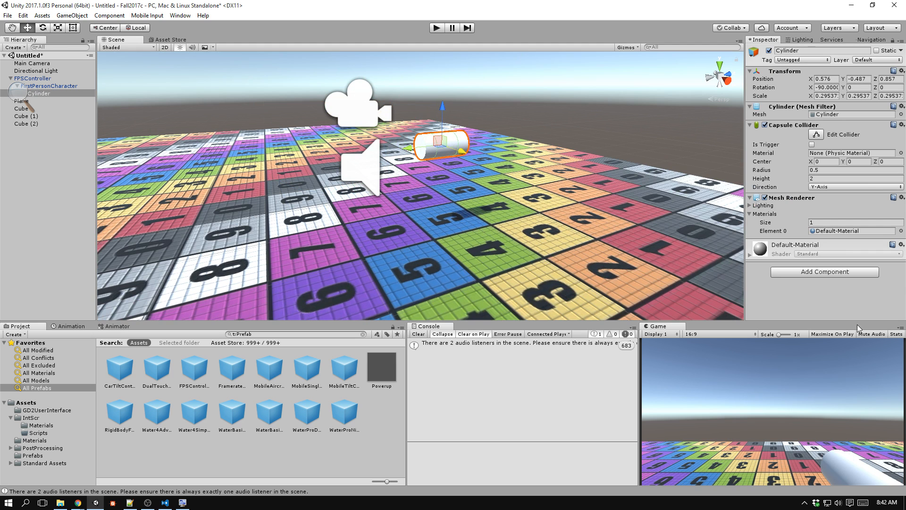
Run the game to check the cylinder in first-person view, stop it, and examine the cylinder beside the camera.
{"action": "key", "text": "ctrl+p"}
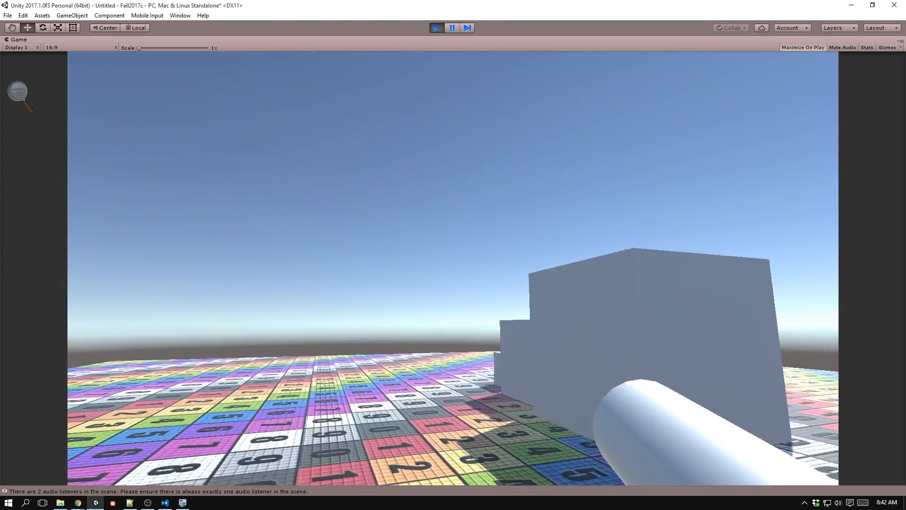
{"action": "key", "text": "ctrl+p"}
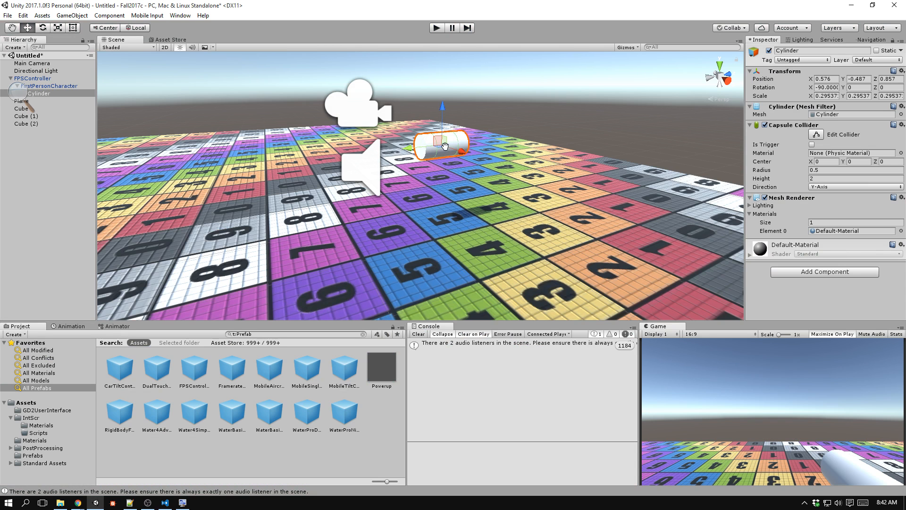
{"action": "middle_click_drag", "start_coordinate": [442, 142], "coordinate": [442, 152]}
{"action": "scroll", "coordinate": [442, 151], "scroll_direction": "up", "scroll_amount": 5}
{"action": "middle_click_drag", "start_coordinate": [490, 134], "coordinate": [466, 146]}
{"action": "key", "text": "d"}
{"action": "right_click_drag", "start_coordinate": [467, 146], "coordinate": [350, 123]}
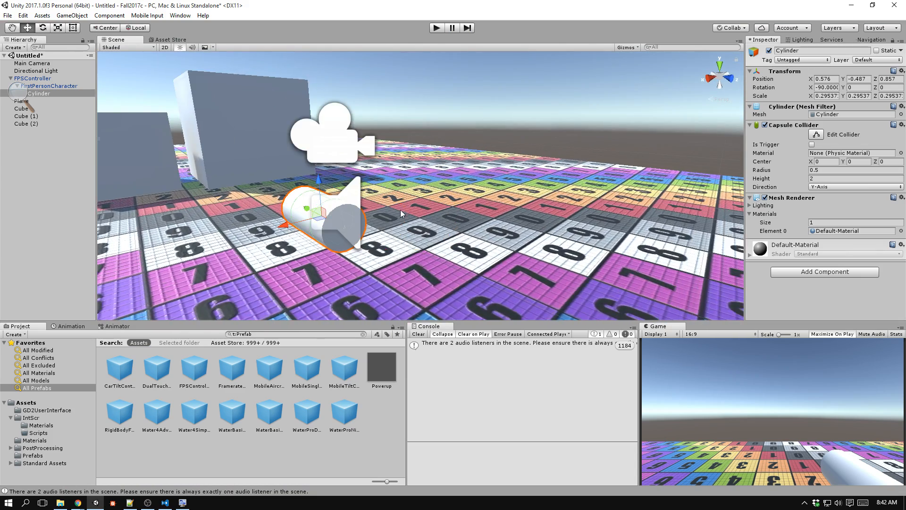
{"action": "key", "text": "a"}
{"action": "right_click_drag", "start_coordinate": [401, 212], "coordinate": [469, 219]}
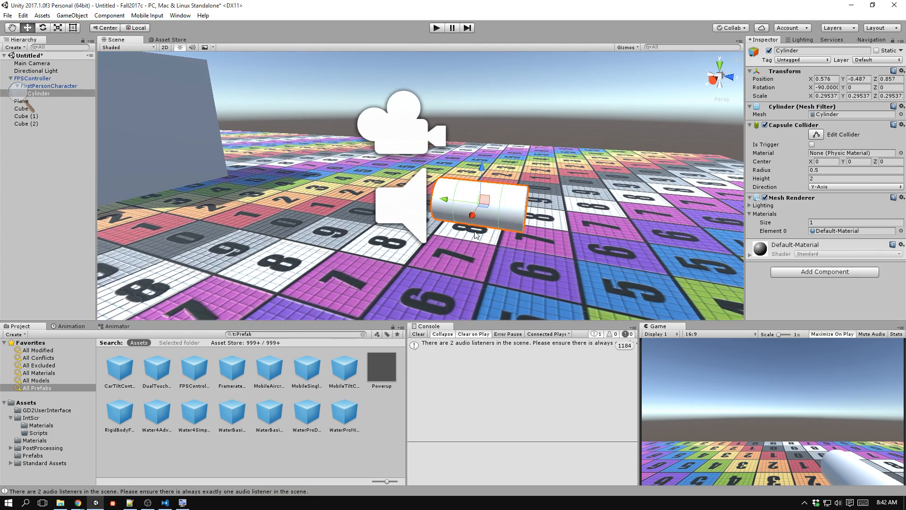
Add a new C# script named Gun to the cylinder and open it in Visual Studio Code.
{"action": "left_click", "coordinate": [809, 50]}
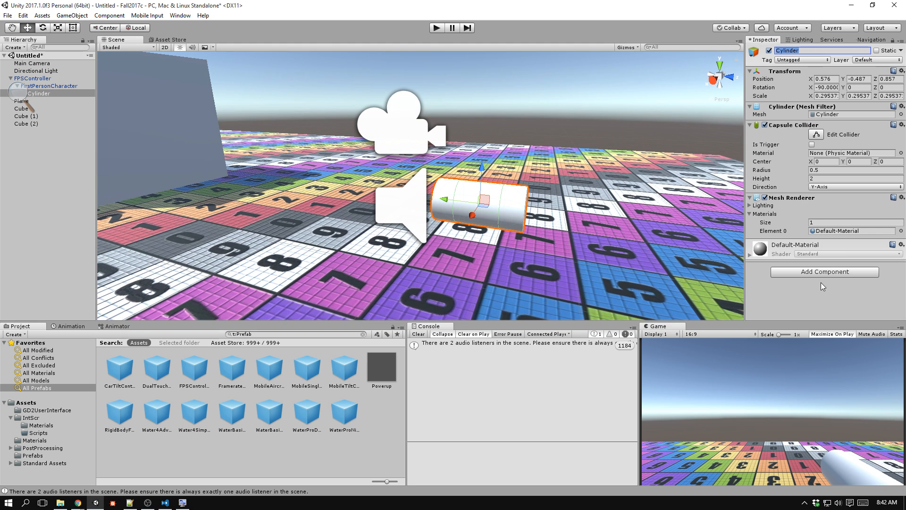
{"action": "left_click", "coordinate": [809, 272]}
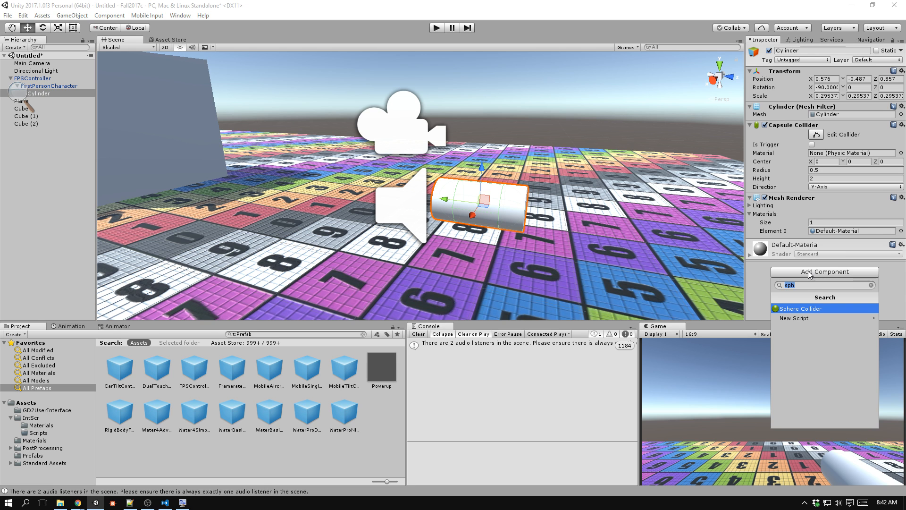
{"action": "type", "text": "Gun"}
{"action": "key", "text": "Return"}
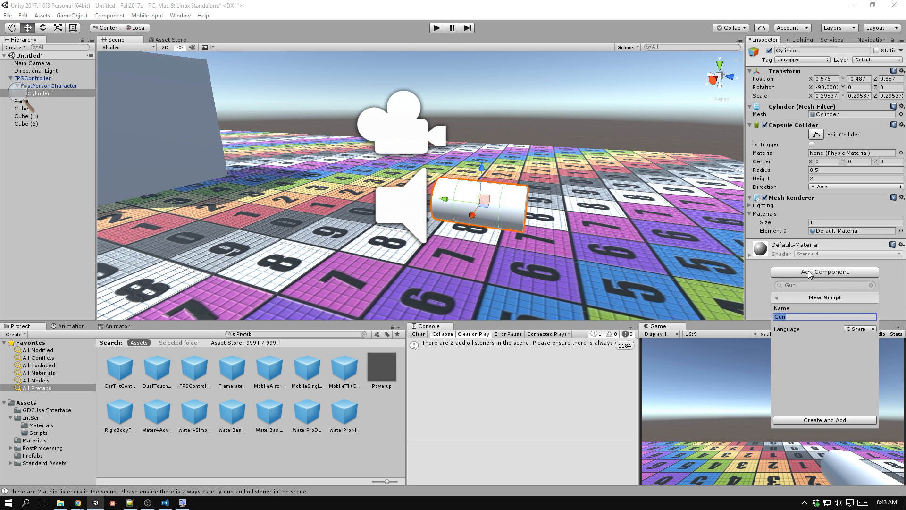
{"action": "left_click", "coordinate": [843, 418]}
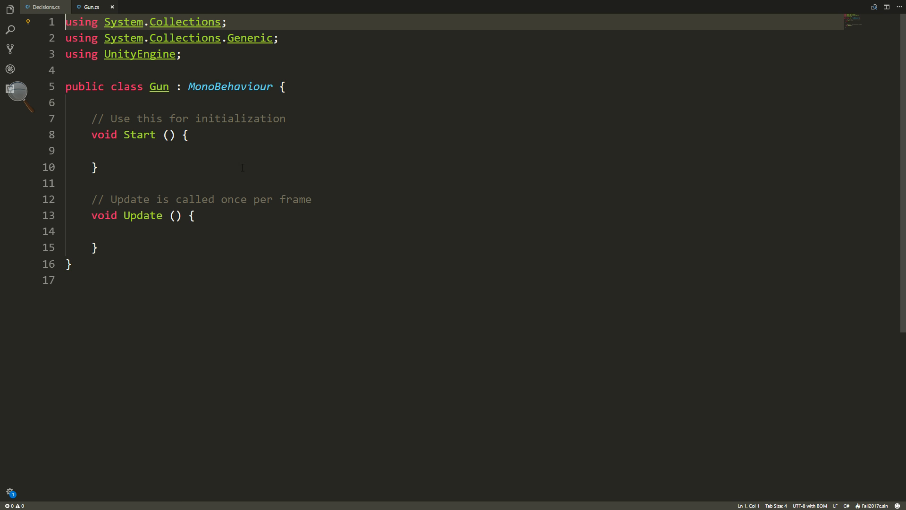
Declare a public GameObject field named bullet at the start of the Gun class and save the script.
{"action": "left_click", "coordinate": [299, 88]}
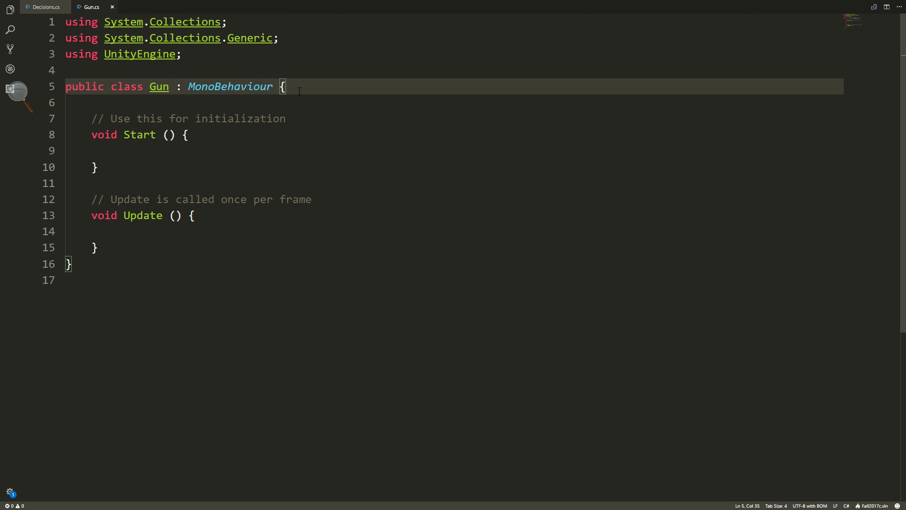
{"action": "key", "text": "Return"}
{"action": "key", "text": "Return"}
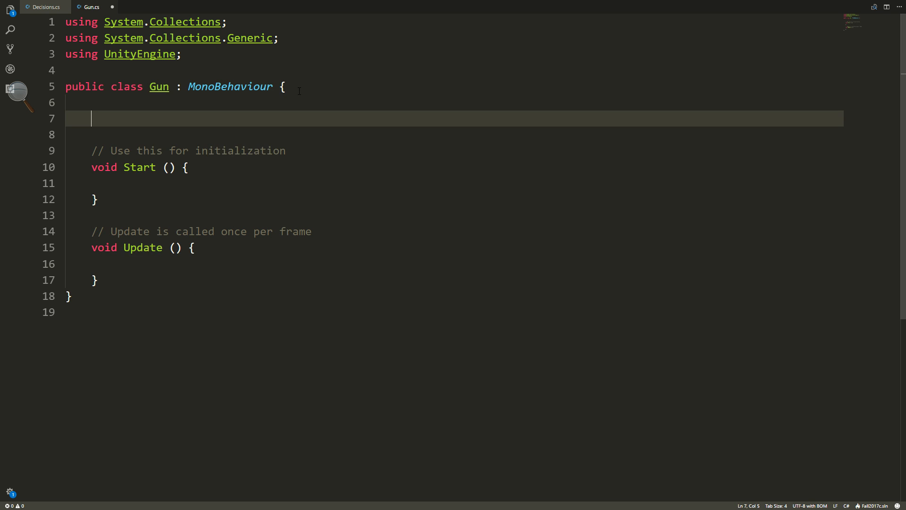
{"action": "type", "text": "GamObre"}
{"action": "key", "text": "BackSpace"}
{"action": "key", "text": "BackSpace"}
{"action": "key", "text": "BackSpace"}
{"action": "key", "text": "BackSpace"}
{"action": "type", "text": "e"}
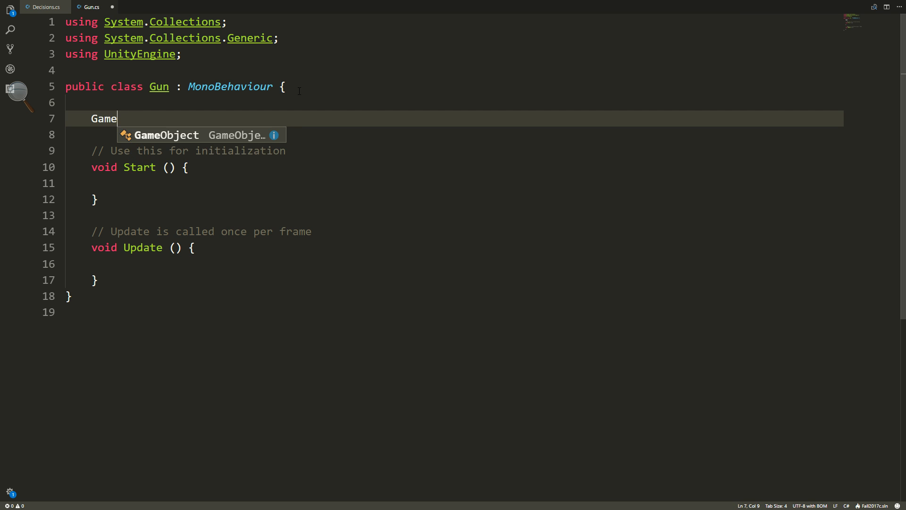
{"action": "type", "text": "Object bullet"}
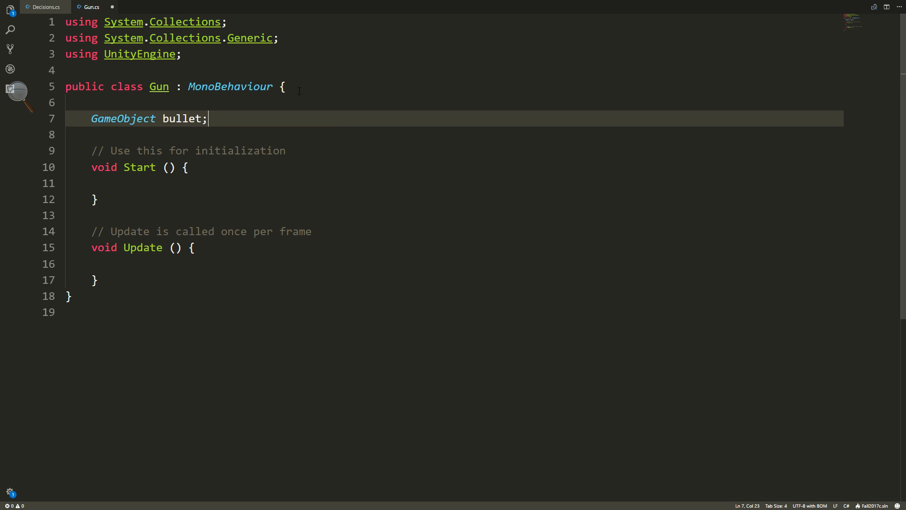
{"action": "type", "text": ";"}
{"action": "key", "text": "Home"}
{"action": "type", "text": "public"}
{"action": "key", "text": "ctrl+s"}
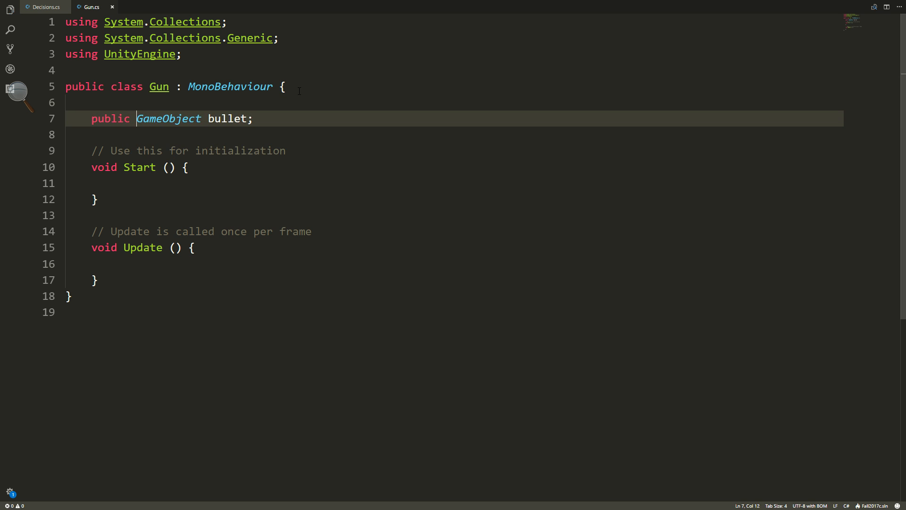
Change the bullet field's type to Rigidbody and save the script.
{"action": "left_click_drag", "start_coordinate": [202, 119], "coordinate": [136, 119]}
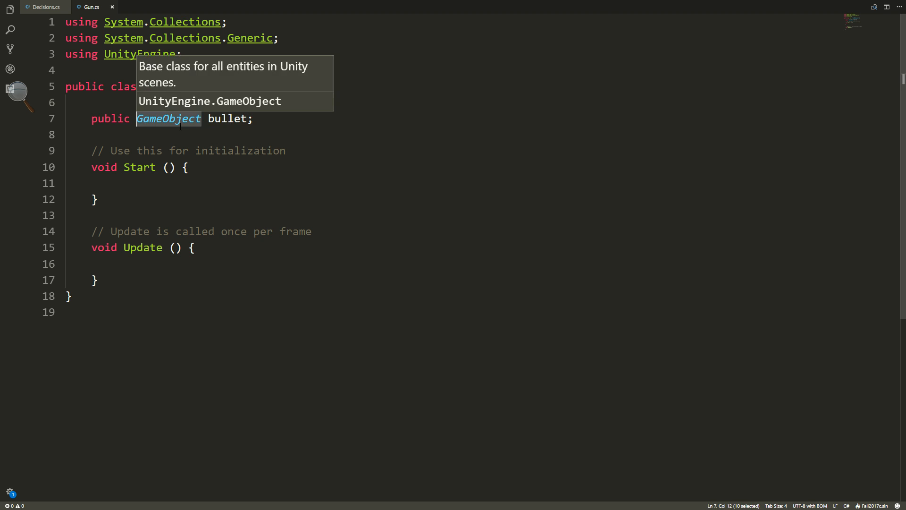
{"action": "type", "text": "Rigidbody"}
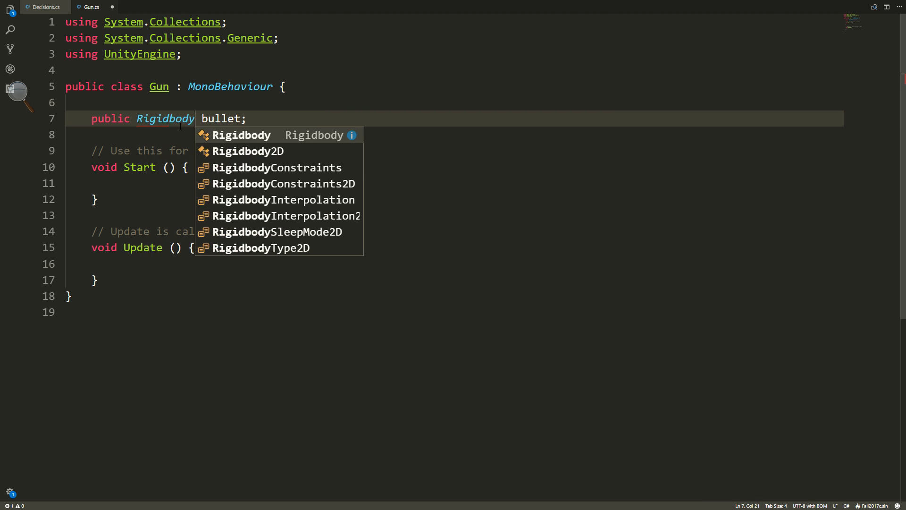
{"action": "left_click", "coordinate": [269, 114]}
{"action": "key", "text": "ctrl+s"}
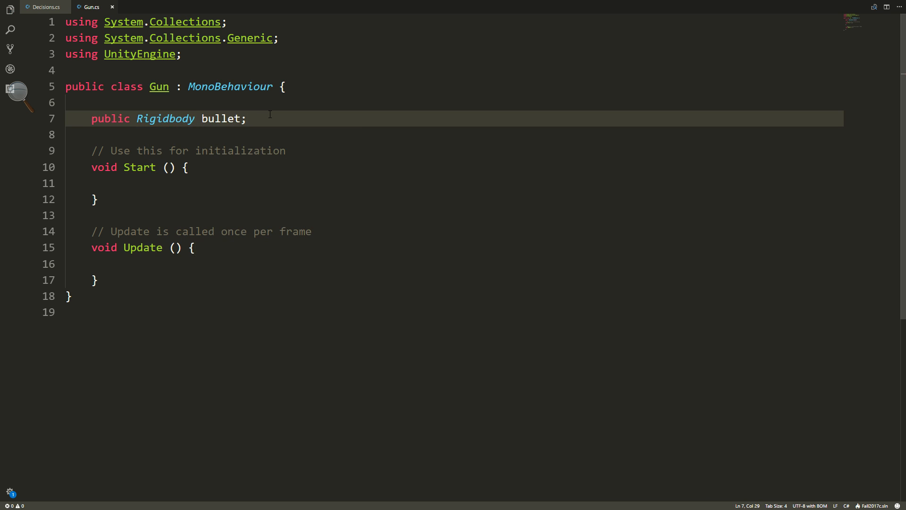
Add an empty public void Fire() method below Update in the Gun class.
{"action": "scroll", "coordinate": [256, 156], "scroll_direction": "down", "scroll_amount": 1}
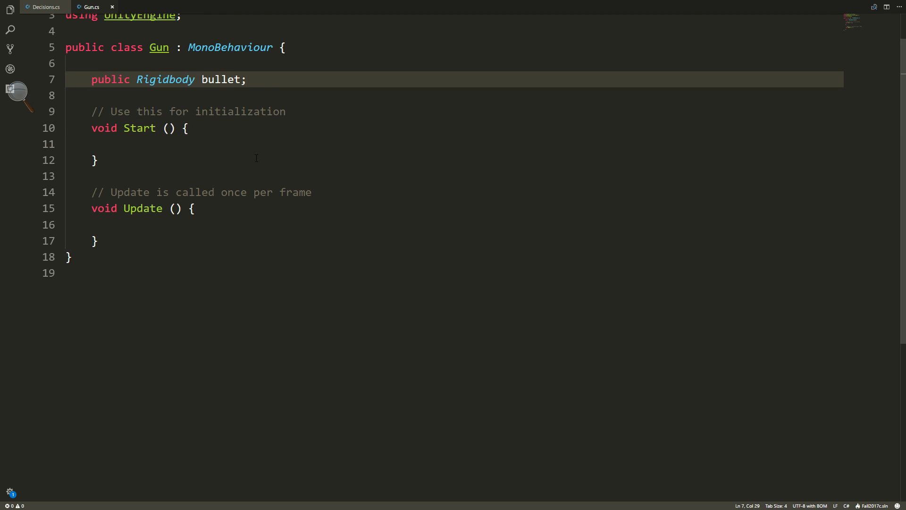
{"action": "scroll", "coordinate": [256, 158], "scroll_direction": "down", "scroll_amount": 1}
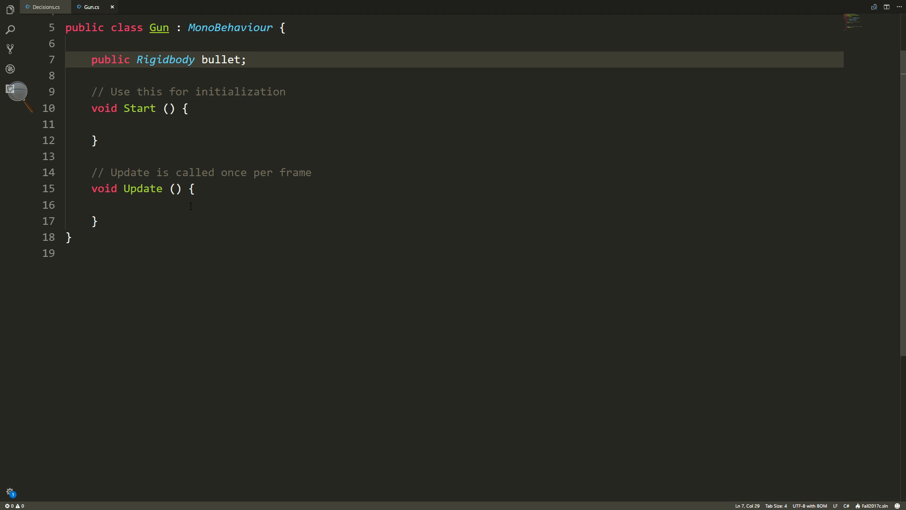
{"action": "left_click", "coordinate": [143, 220]}
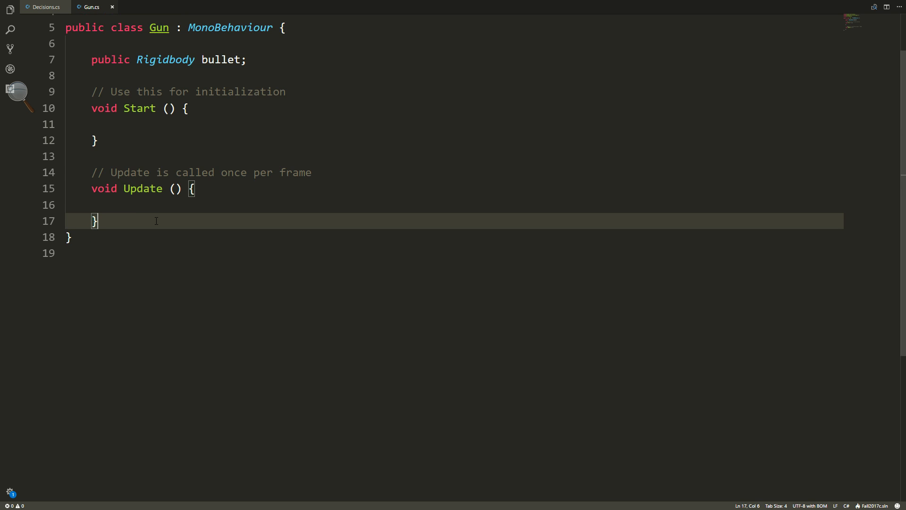
{"action": "key", "text": "Return"}
{"action": "key", "text": "Return"}
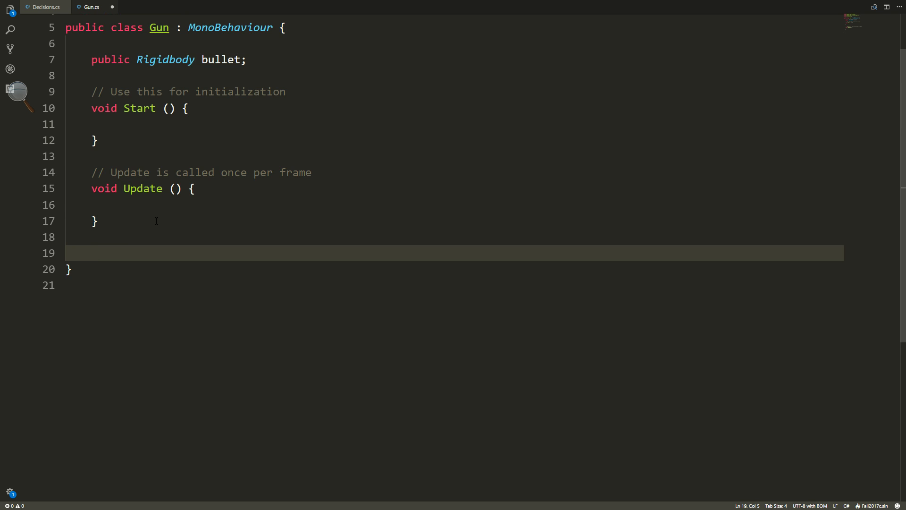
{"action": "type", "text": "void Fi"}
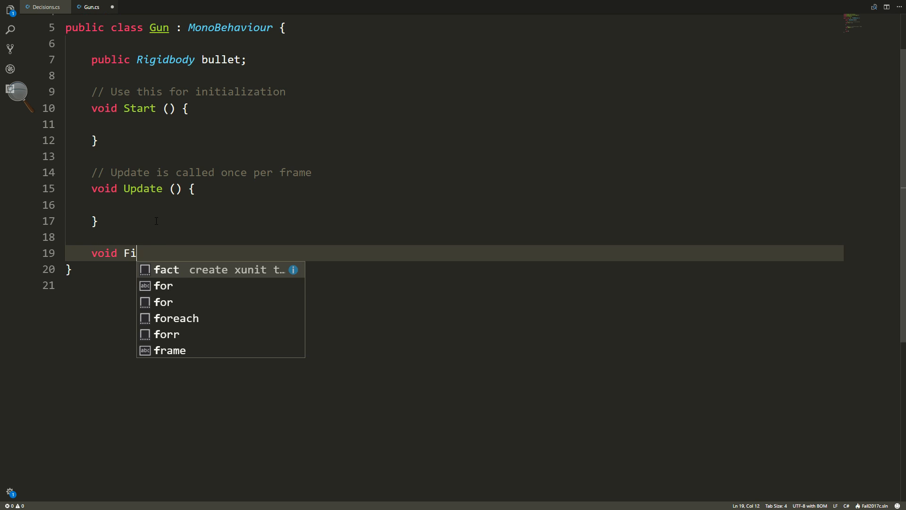
{"action": "type", "text": "re("}
{"action": "key", "text": "Home"}
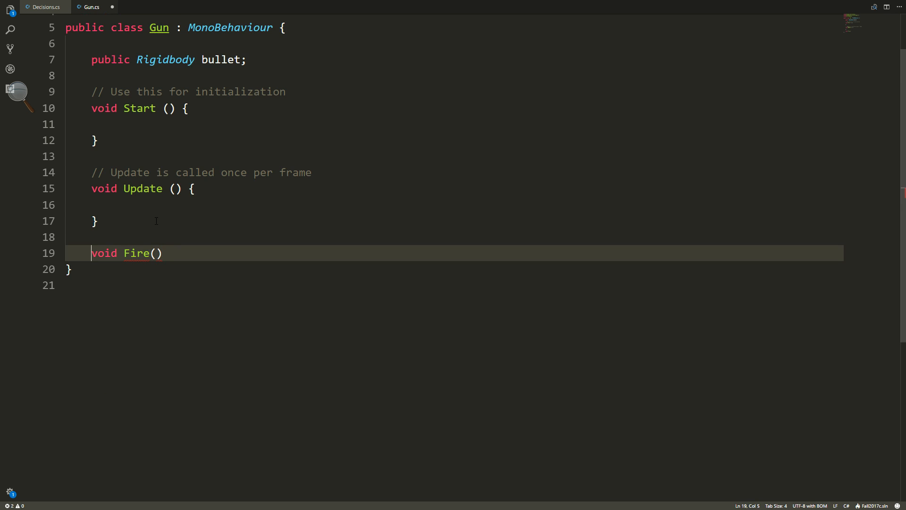
{"action": "type", "text": "public"}
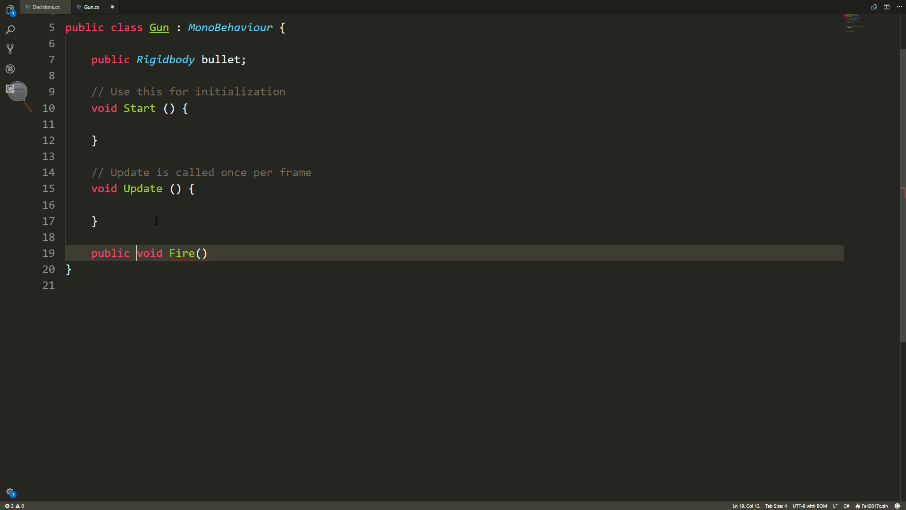
{"action": "key", "text": "ctrl+s"}
{"action": "left_click", "coordinate": [218, 251]}
{"action": "type", "text": "{"}
{"action": "key", "text": "Return"}
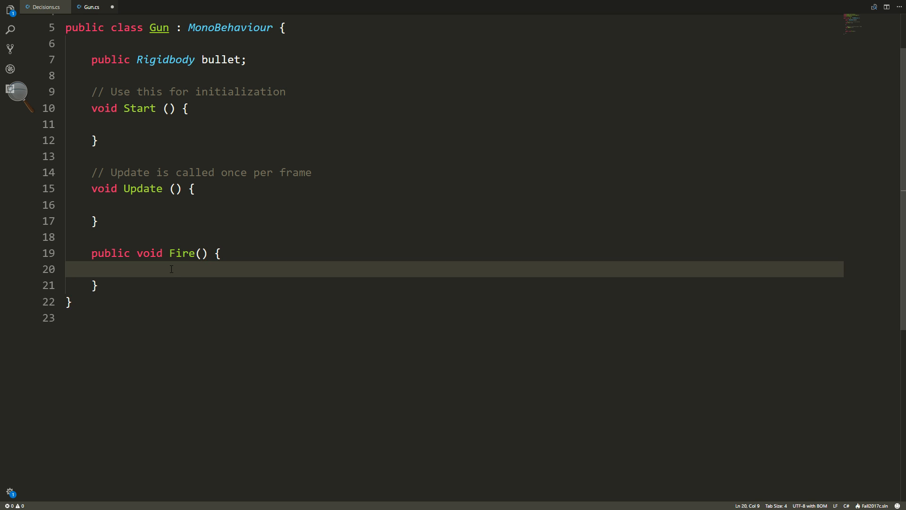
Switch to Chrome and search the web for "instantiate unity" in a new tab.
{"action": "key", "text": "alt+Tab"}
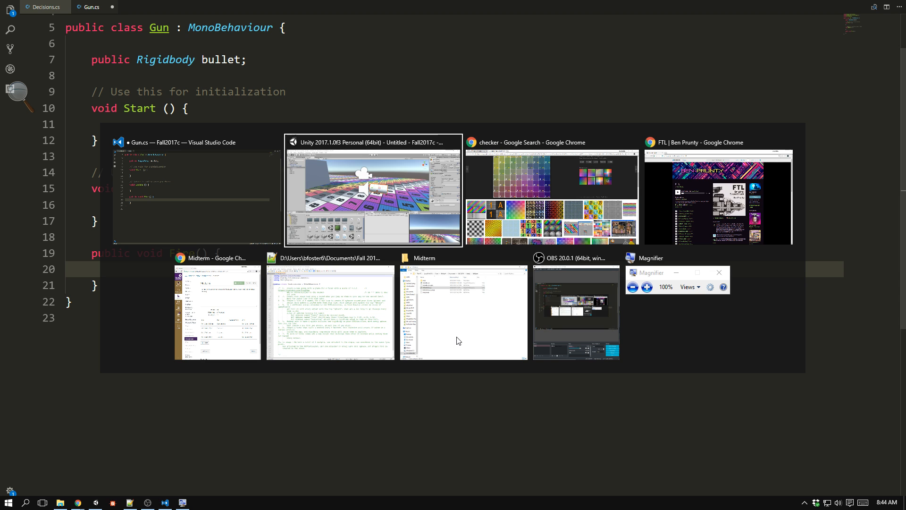
{"action": "left_click", "coordinate": [225, 201]}
{"action": "left_click", "coordinate": [329, 310]}
{"action": "key", "text": "alt+Tab"}
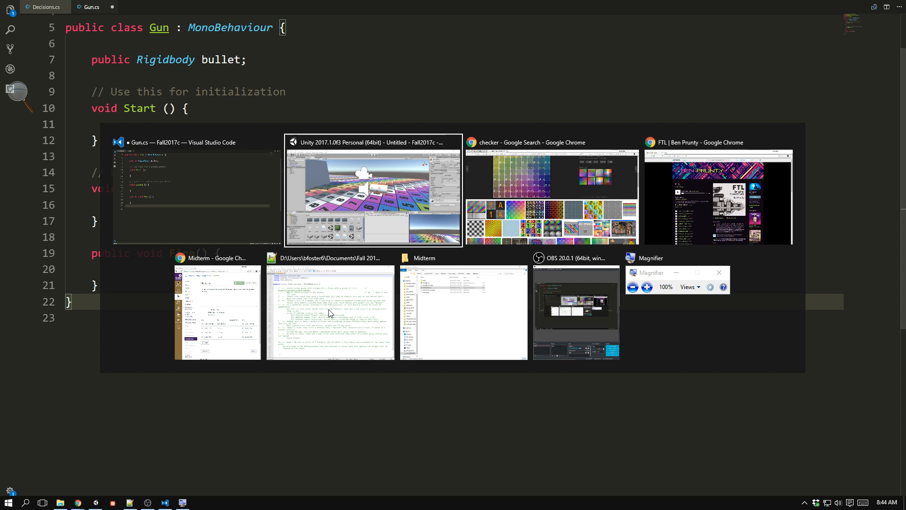
{"action": "left_click", "coordinate": [510, 211]}
{"action": "left_click", "coordinate": [217, 7]}
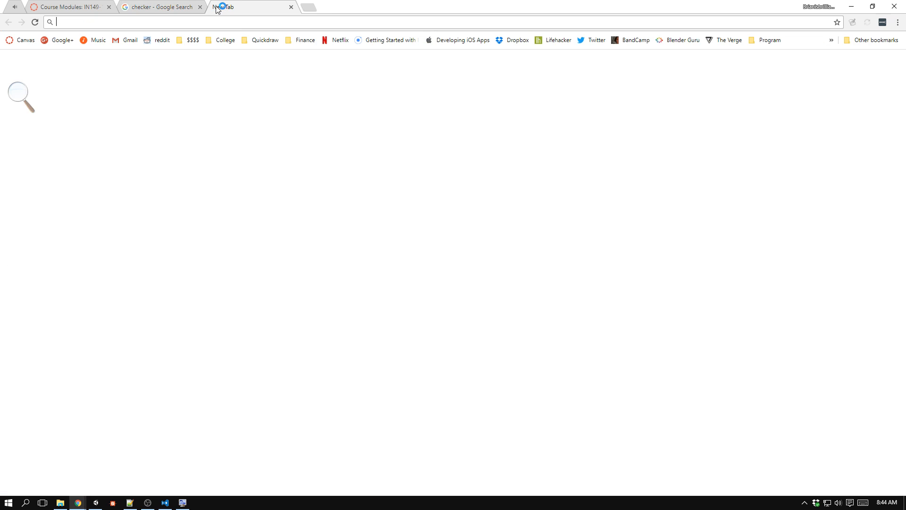
{"action": "type", "text": "instantiate"}
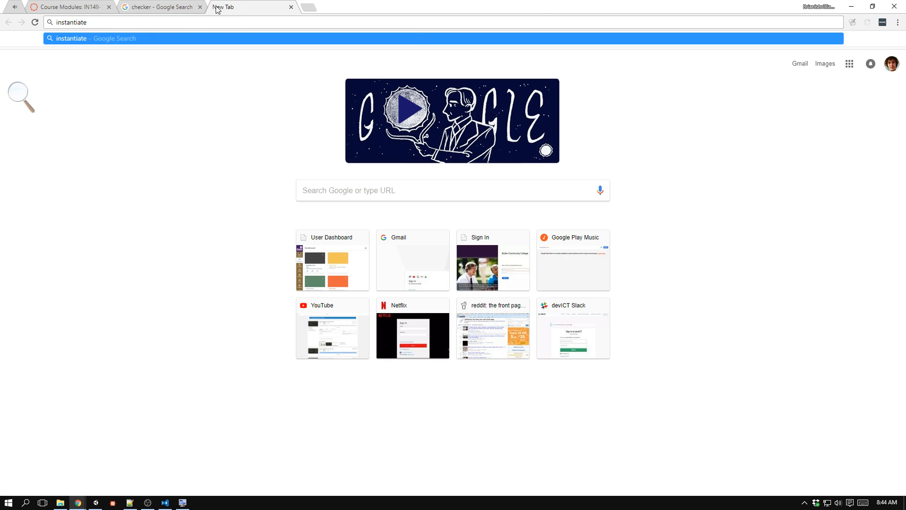
{"action": "type", "text": " unity"}
{"action": "key", "text": "Return"}
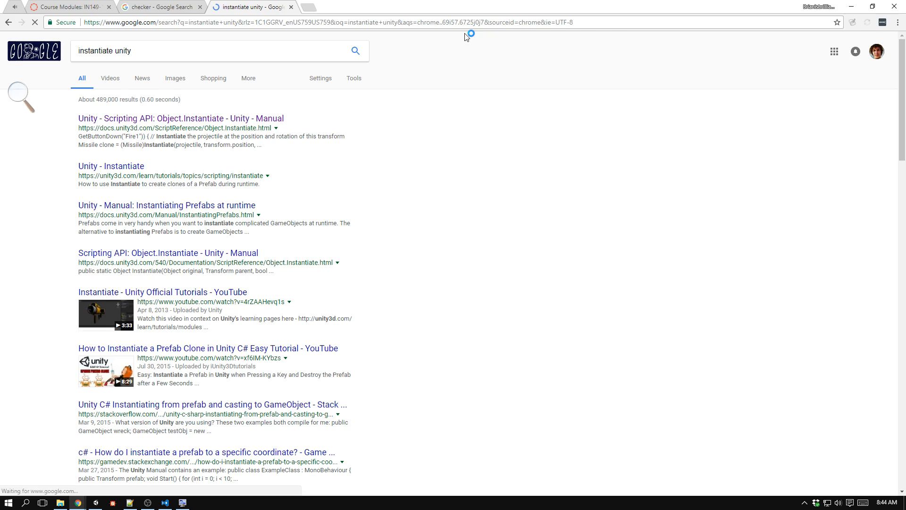
Snap the browser to half of the screen and open the Unity Scripting API page for Object.Instantiate.
{"action": "double_click", "coordinate": [425, 3]}
{"action": "key", "text": "super+Right"}
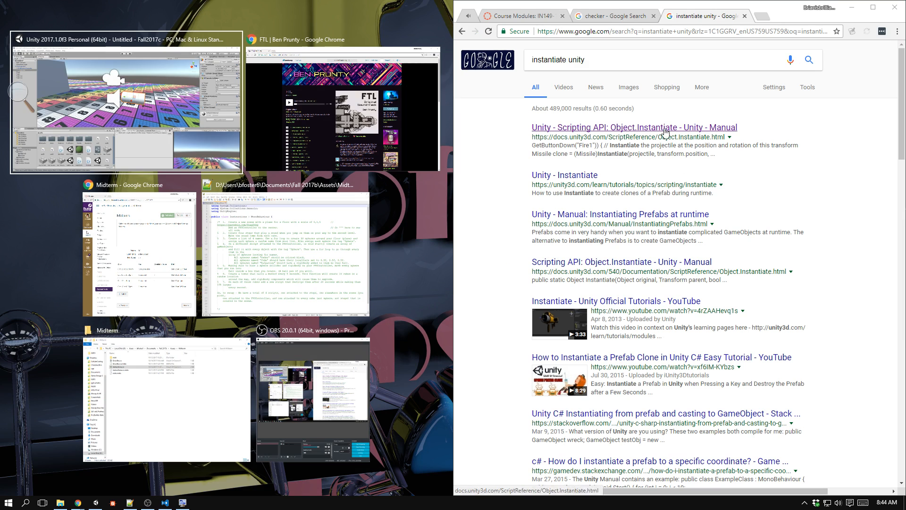
{"action": "left_click", "coordinate": [679, 129]}
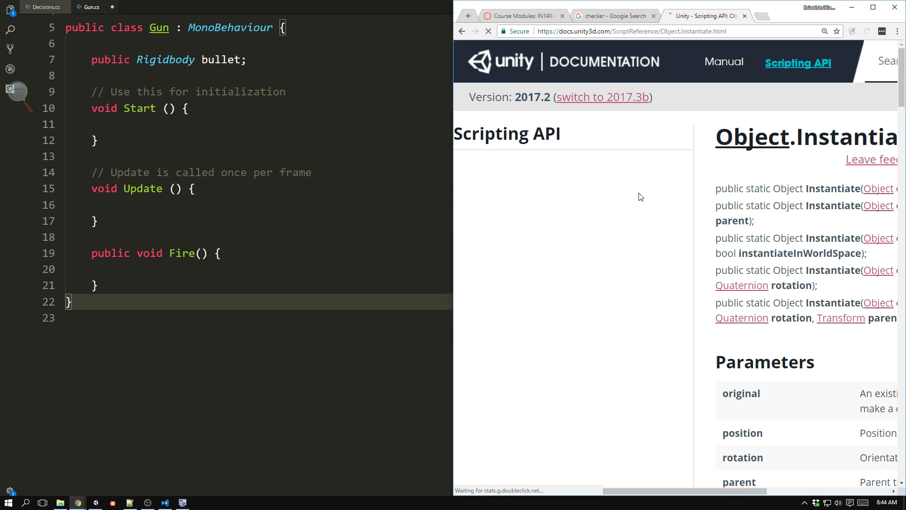
Take Visual Studio Code out of full screen, dock it beside the documentation, and reset the documentation page's zoom.
{"action": "key", "text": "alt+Tab"}
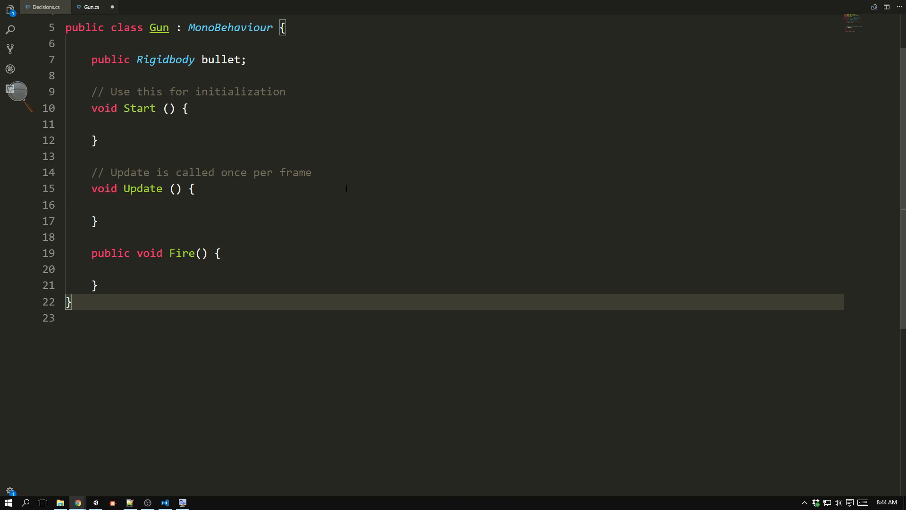
{"action": "left_click", "coordinate": [347, 188]}
{"action": "key", "text": "F11"}
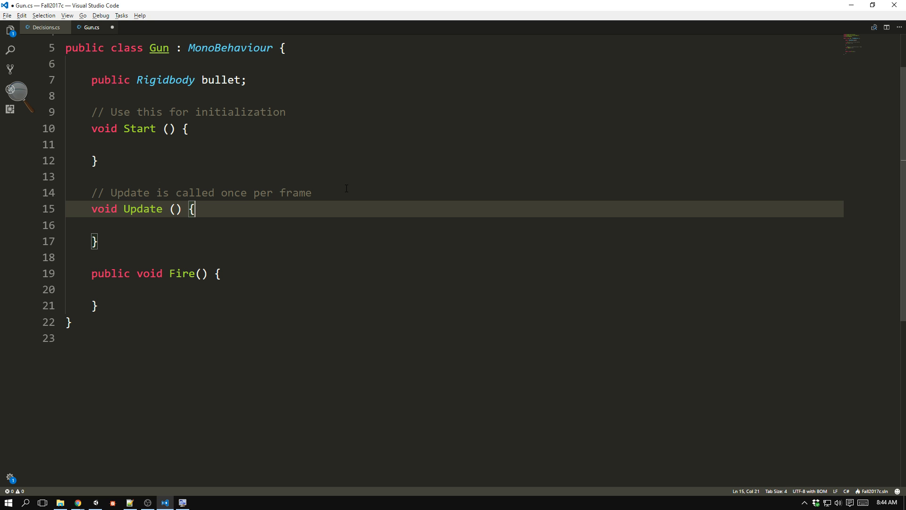
{"action": "key", "text": "super+Left"}
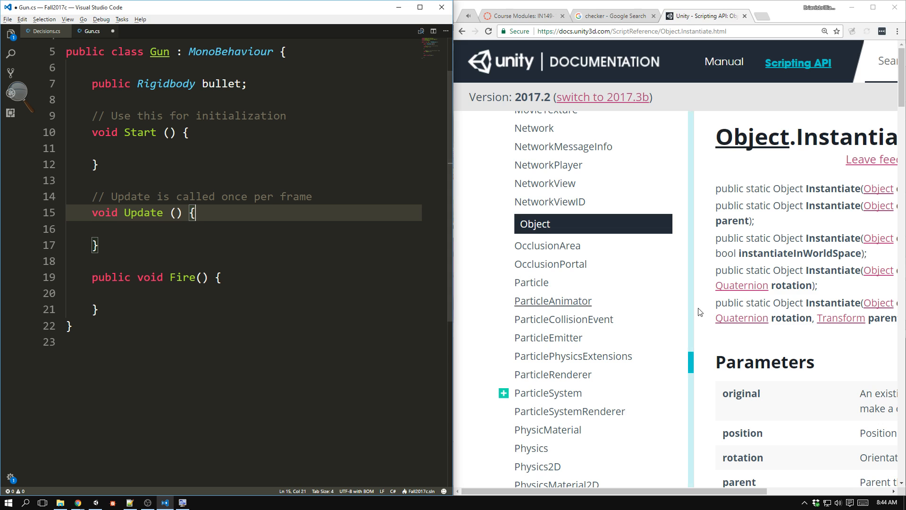
{"action": "left_click", "coordinate": [715, 415]}
{"action": "key", "text": "ctrl+0"}
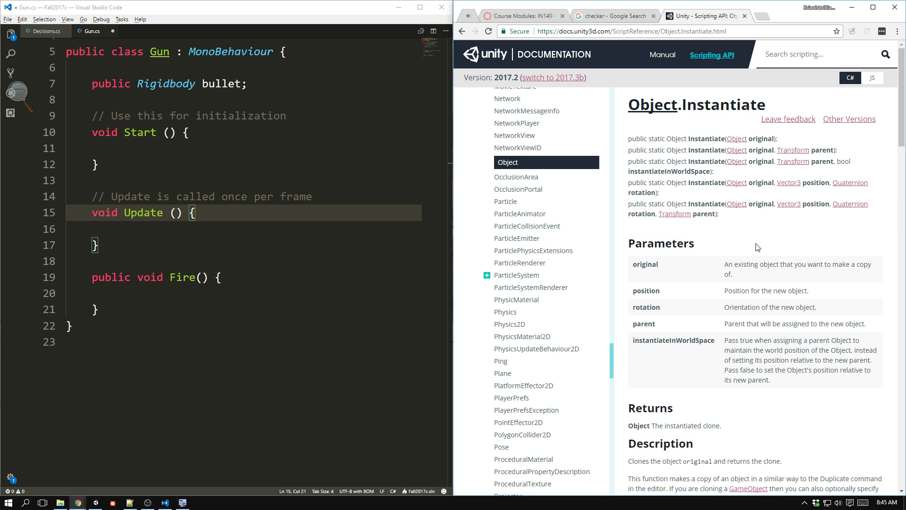
Examine the Object.Instantiate parameters and code examples, especially the Rigidbody projectile example.
{"action": "scroll", "coordinate": [320, 229], "scroll_direction": "down", "scroll_amount": 4}
{"action": "scroll", "coordinate": [723, 299], "scroll_direction": "down", "scroll_amount": 1}
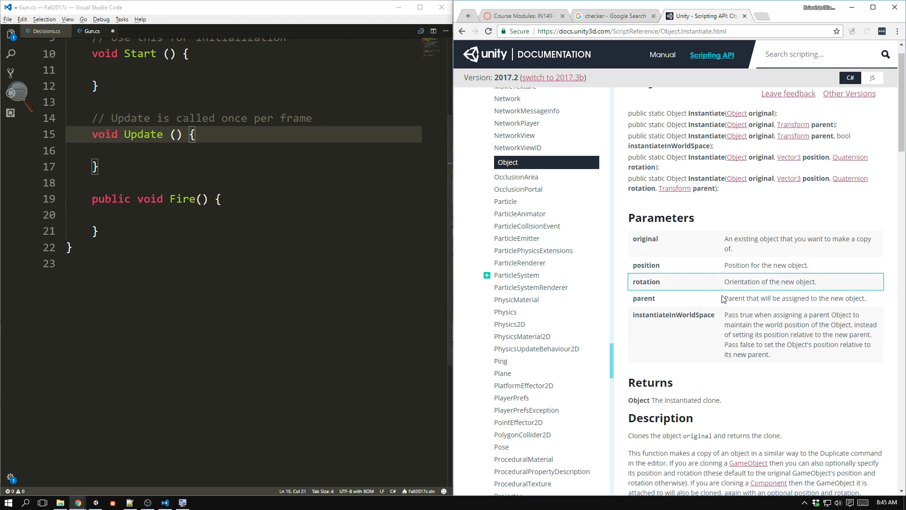
{"action": "scroll", "coordinate": [723, 299], "scroll_direction": "down", "scroll_amount": 9}
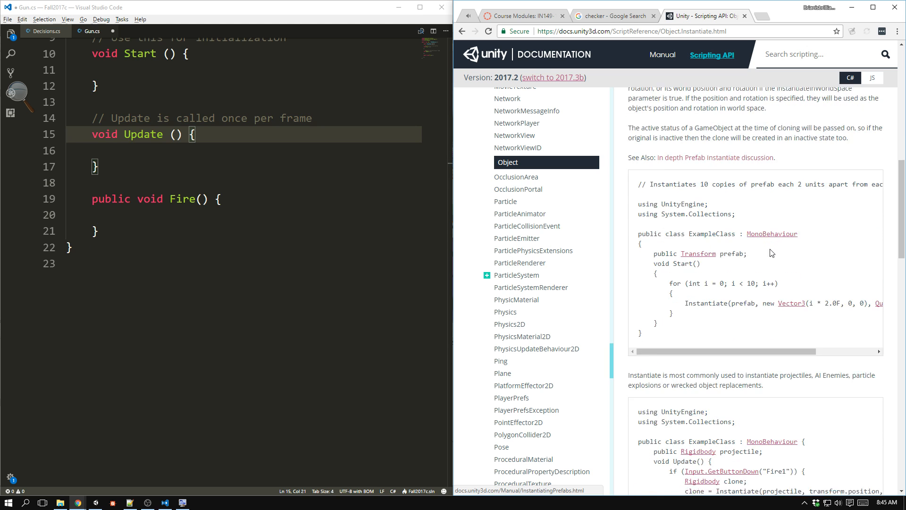
{"action": "scroll", "coordinate": [771, 253], "scroll_direction": "down", "scroll_amount": 2}
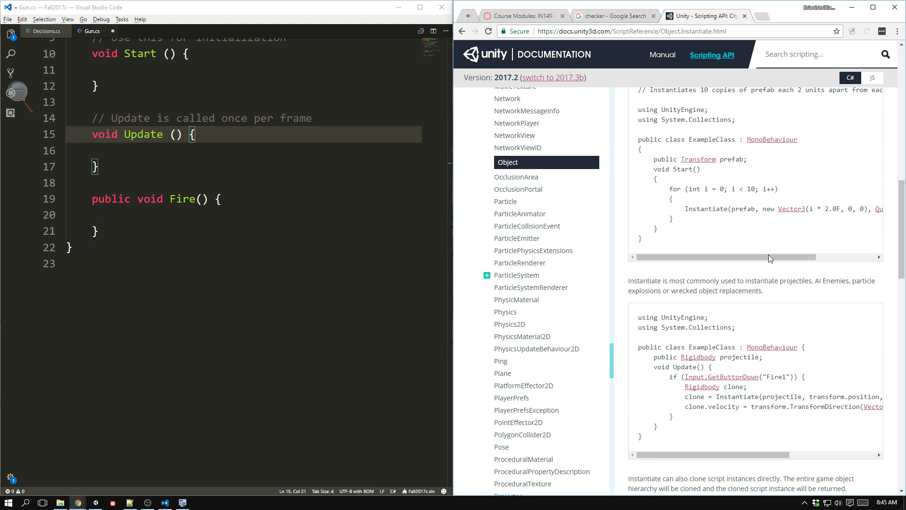
{"action": "scroll", "coordinate": [768, 253], "scroll_direction": "up", "scroll_amount": 1}
{"action": "scroll", "coordinate": [767, 269], "scroll_direction": "down", "scroll_amount": 2}
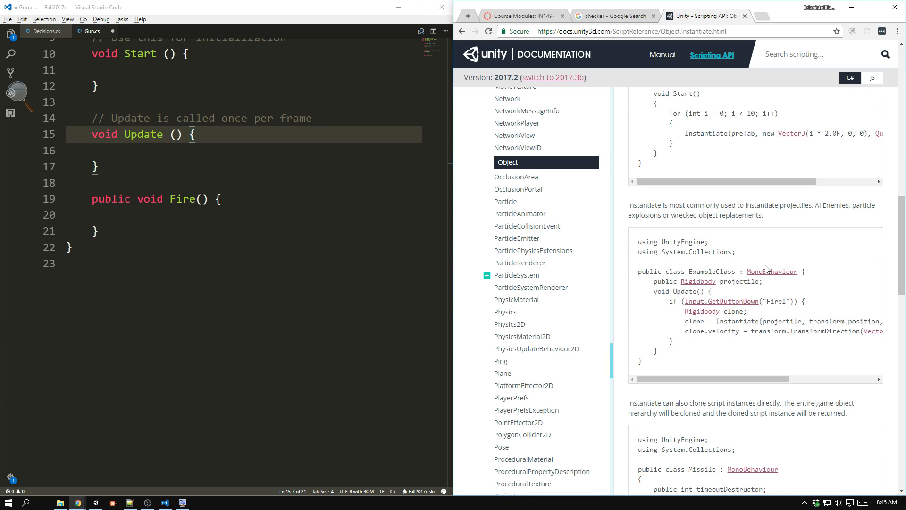
{"action": "scroll", "coordinate": [715, 355], "scroll_direction": "down", "scroll_amount": 1}
{"action": "scroll", "coordinate": [716, 356], "scroll_direction": "down", "scroll_amount": 2}
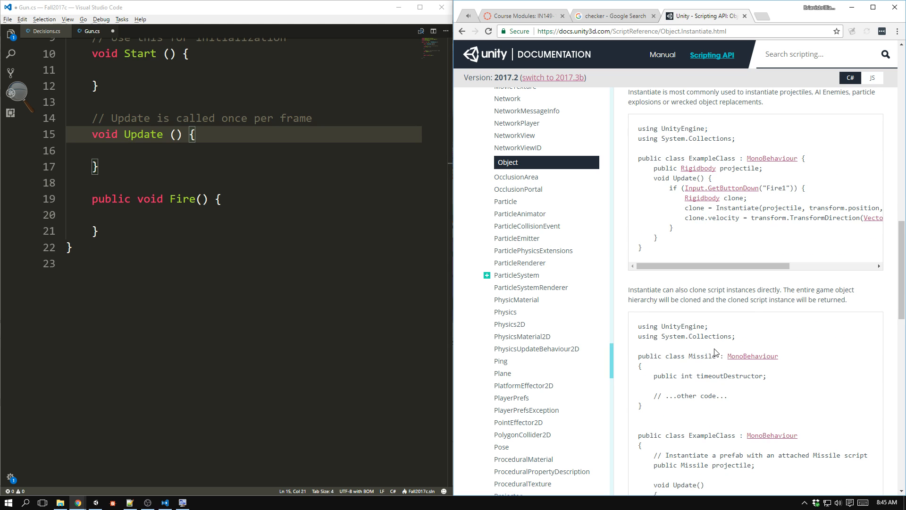
{"action": "left_click_drag", "start_coordinate": [639, 127], "coordinate": [690, 231]}
{"action": "left_click", "coordinate": [691, 241]}
{"action": "left_click_drag", "start_coordinate": [657, 169], "coordinate": [782, 175]}
{"action": "left_click", "coordinate": [782, 174]}
Declare a local Rigidbody variable named clone inside the Fire method of Gun.cs.
{"action": "left_click", "coordinate": [191, 214]}
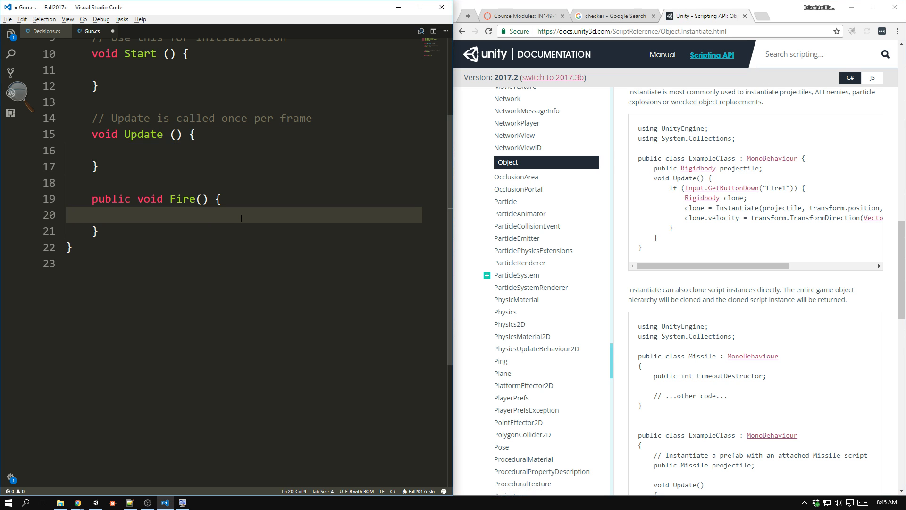
{"action": "type", "text": "Rigidbody "}
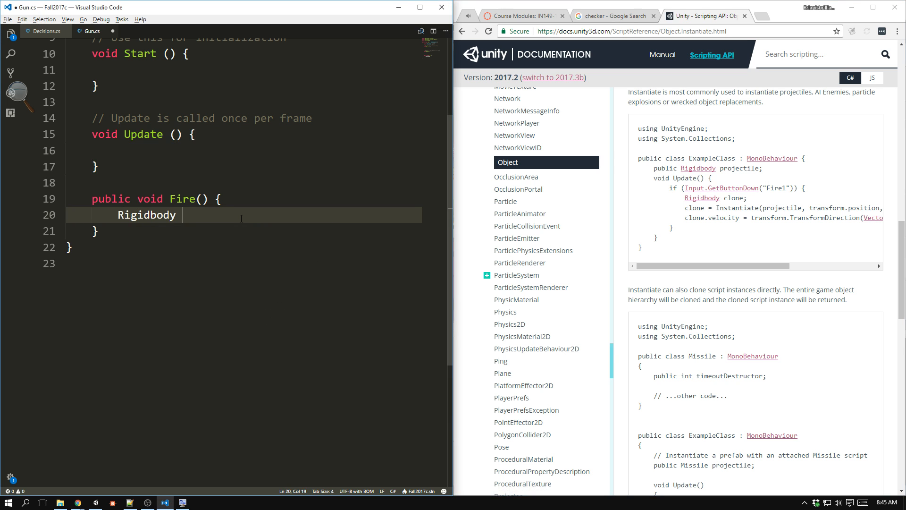
{"action": "type", "text": "clone;"}
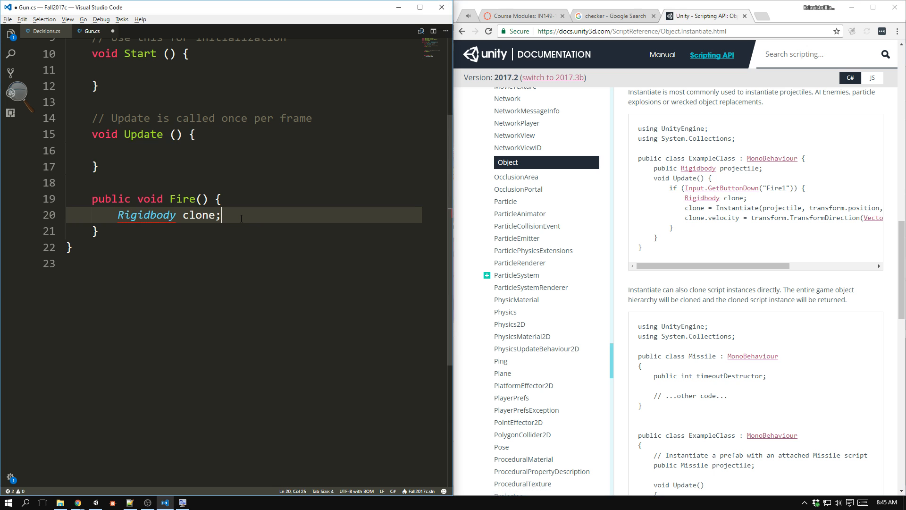
On a new line in Fire, assign clone the call Instantiate(bullet, transform.position, transform.rotation).
{"action": "key", "text": "Return"}
{"action": "type", "text": "col"}
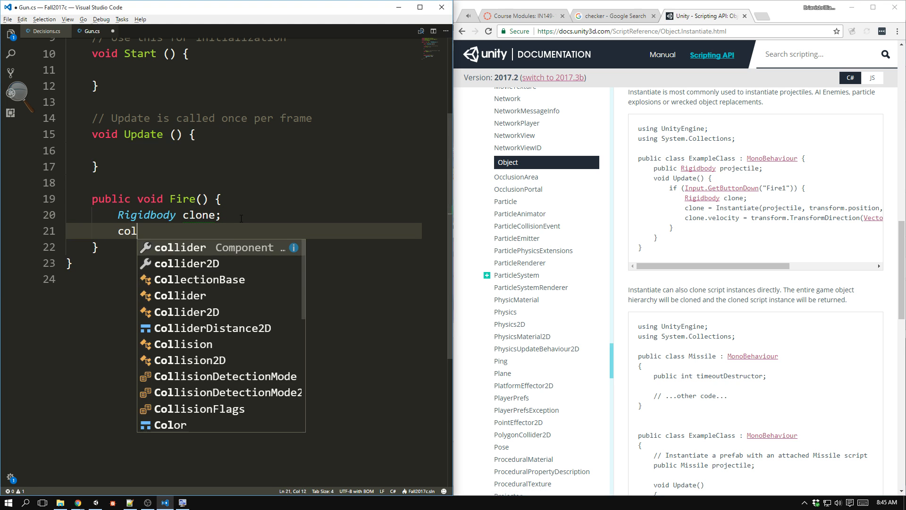
{"action": "key", "text": "BackSpace"}
{"action": "key", "text": "BackSpace"}
{"action": "type", "text": "lone = Instantiate"}
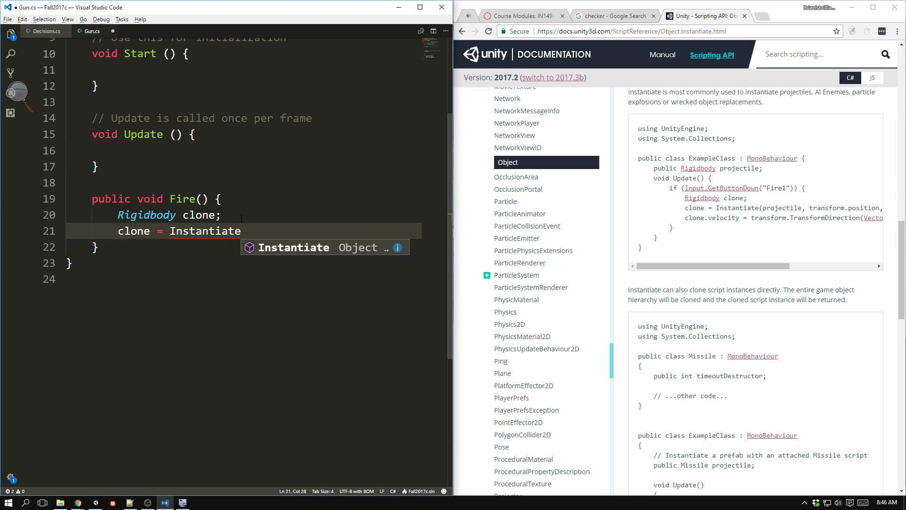
{"action": "type", "text": "(bullet,"}
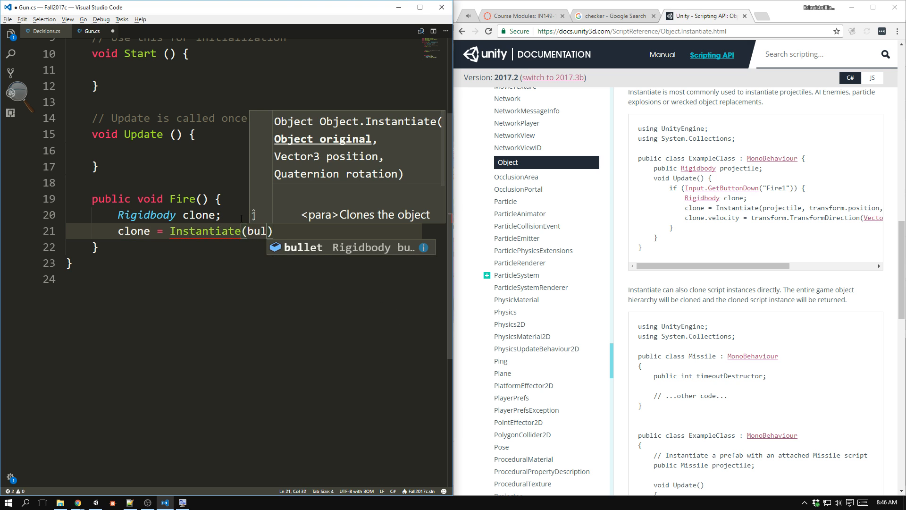
{"action": "type", "text": " transform."}
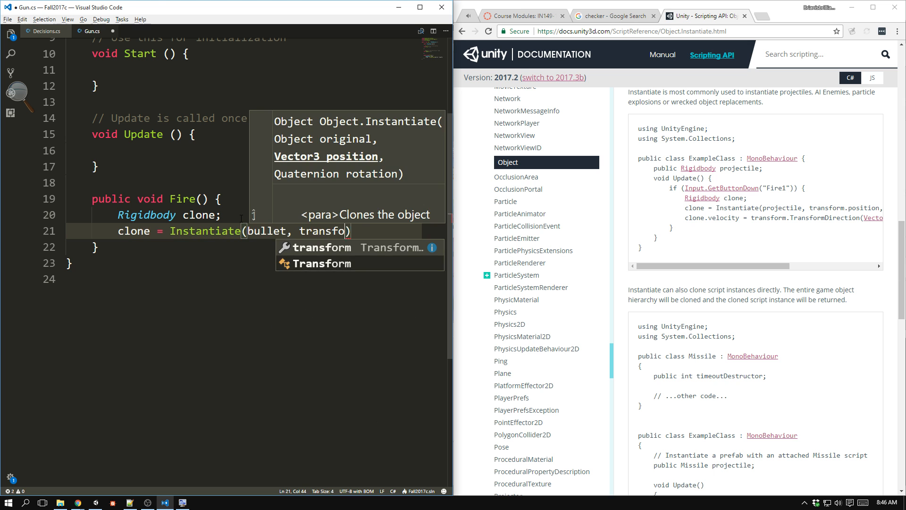
{"action": "type", "text": "position,"}
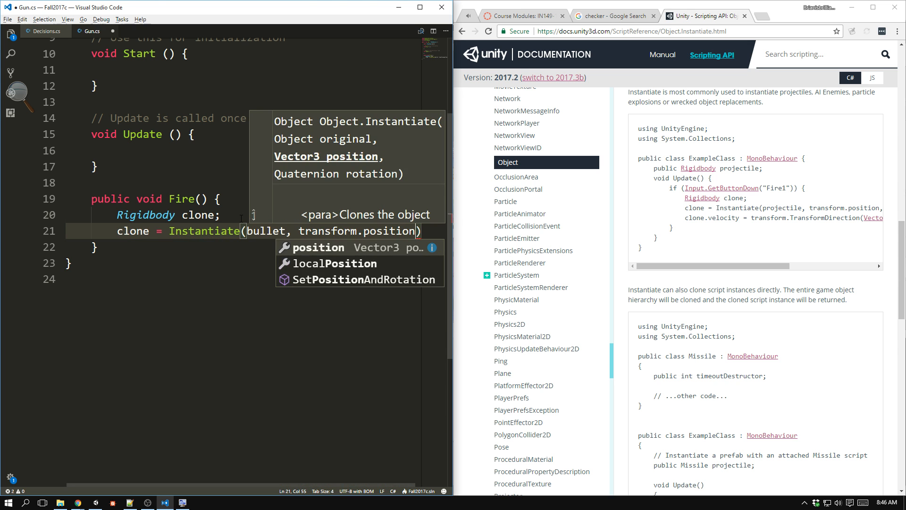
{"action": "type", "text": " transform."}
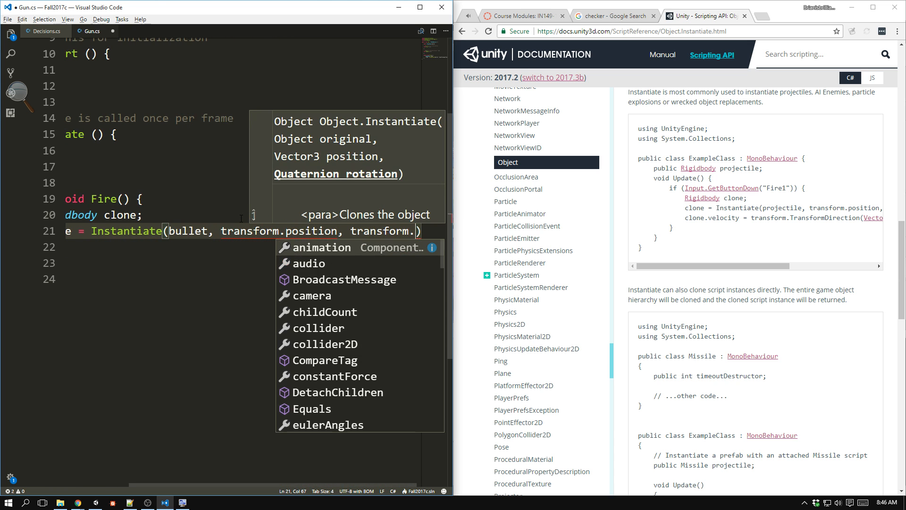
{"action": "type", "text": "rotation"}
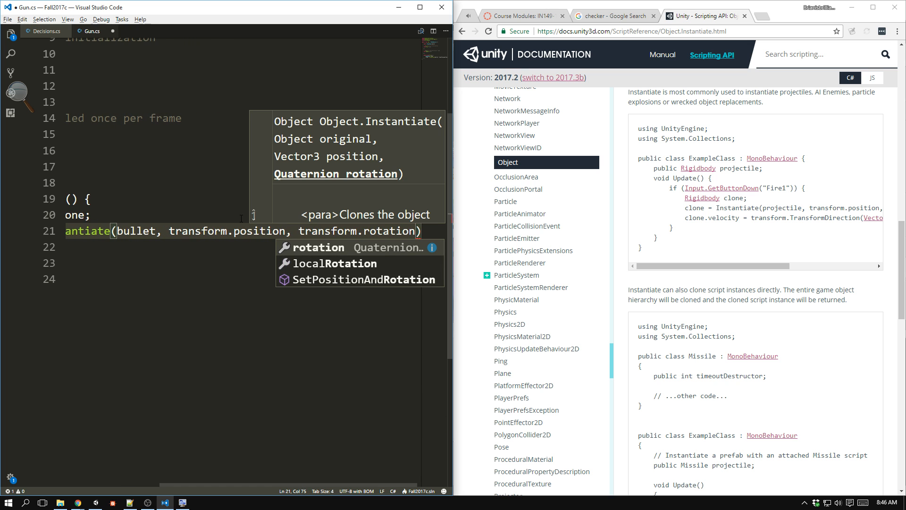
Check the remaining documentation examples, widen the editor window, and finish the Instantiate line with "as Rigidbody;".
{"action": "left_click_drag", "start_coordinate": [734, 263], "coordinate": [822, 269]}
{"action": "scroll", "coordinate": [488, 243], "scroll_direction": "down", "scroll_amount": 16}
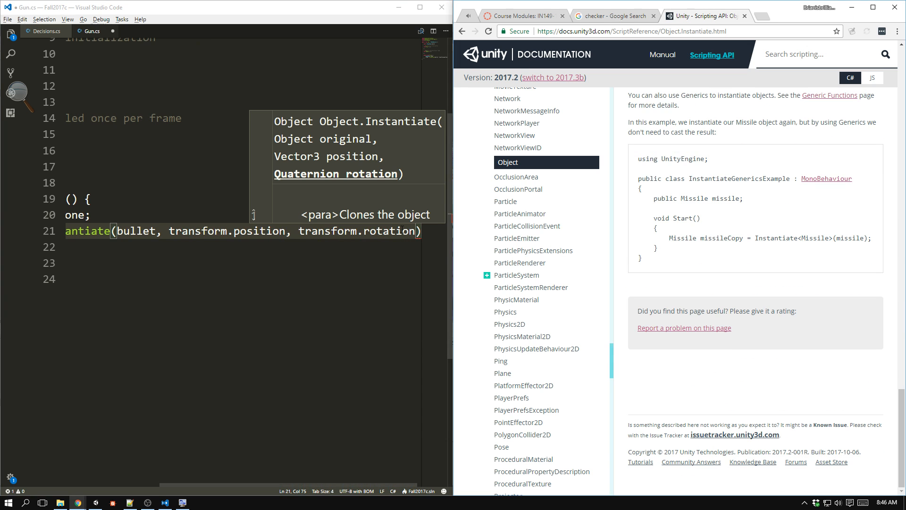
{"action": "left_click", "coordinate": [420, 234]}
{"action": "left_click_drag", "start_coordinate": [454, 236], "coordinate": [868, 236]}
{"action": "type", "text": "as Rigidbody;"}
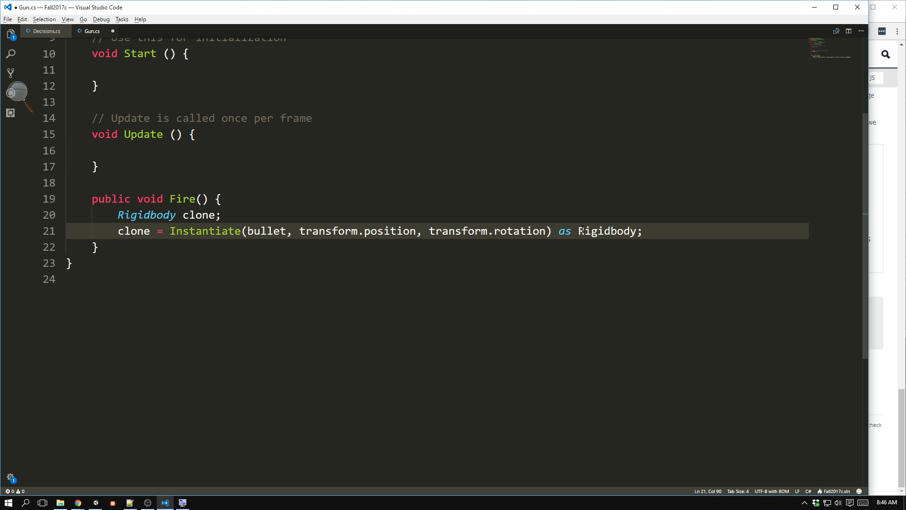
Below the Instantiate line in Fire, add clone.AddForce(Vector3.forward * 1000); and save Gun.cs.
{"action": "key", "text": "Return"}
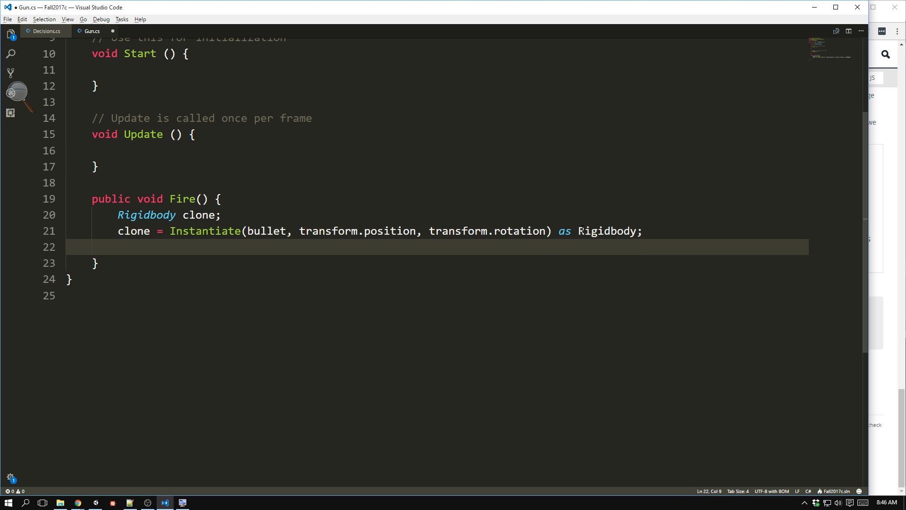
{"action": "type", "text": "clone"}
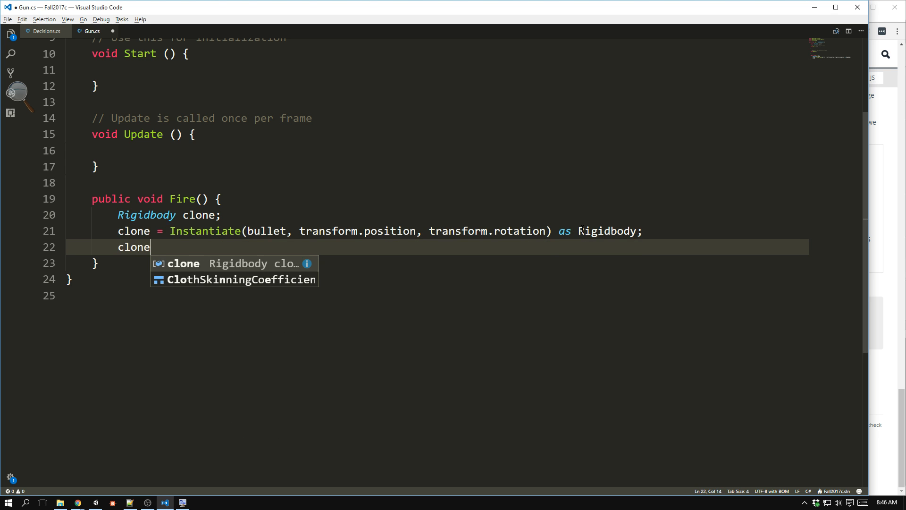
{"action": "type", "text": ".Add"}
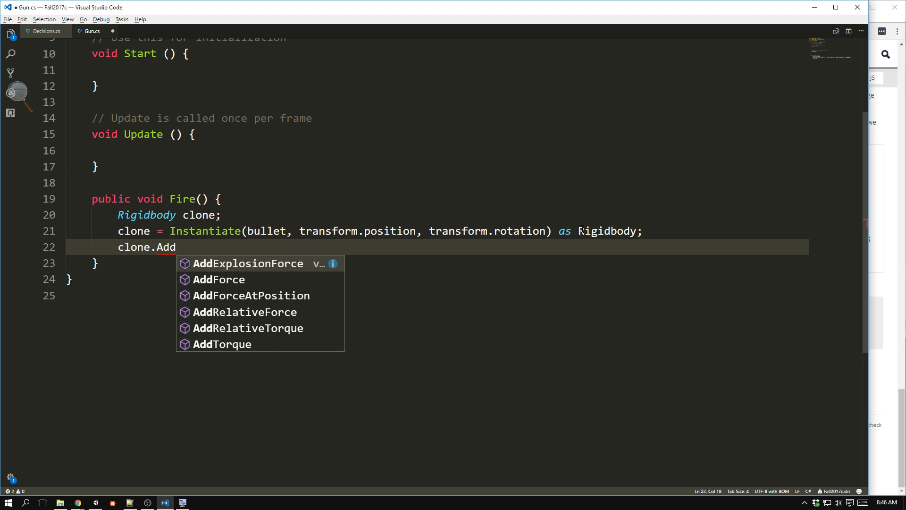
{"action": "key", "text": "Down"}
{"action": "key", "text": "Return"}
{"action": "type", "text": "(V"}
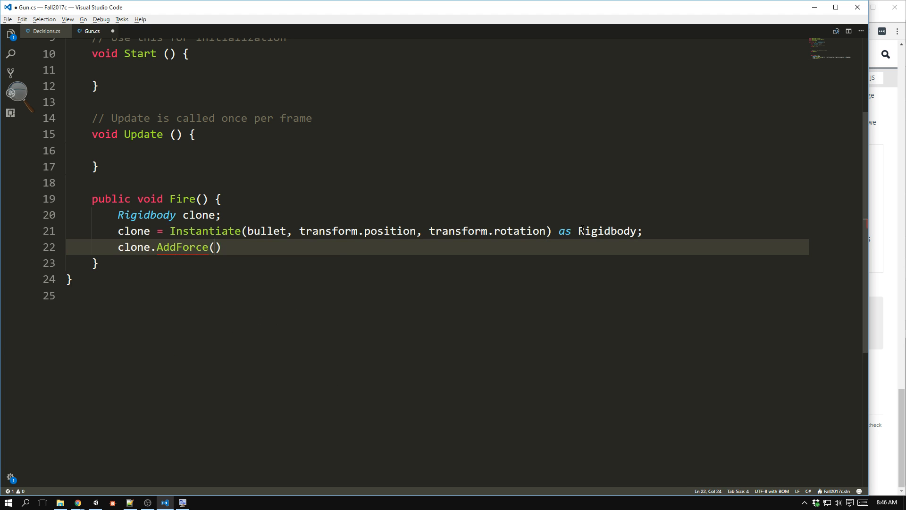
{"action": "type", "text": "ector3."}
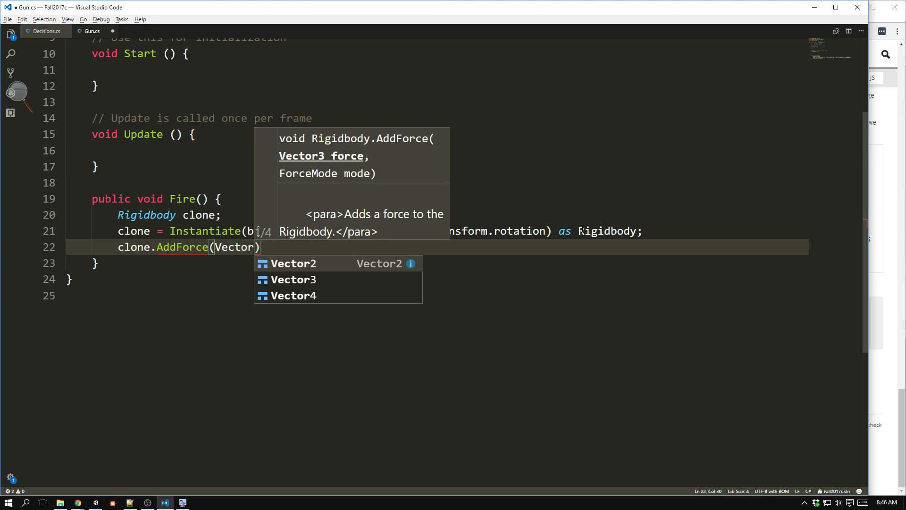
{"action": "type", "text": "forward"}
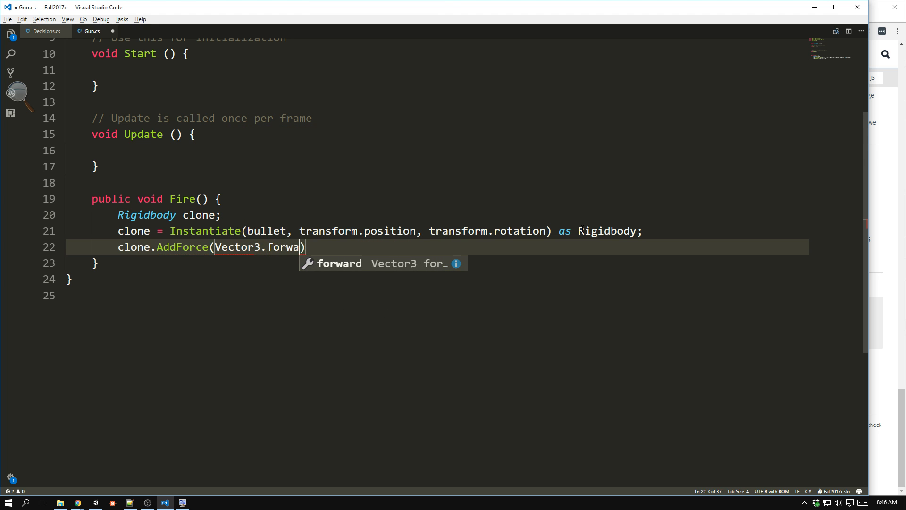
{"action": "type", "text": " * 1000"}
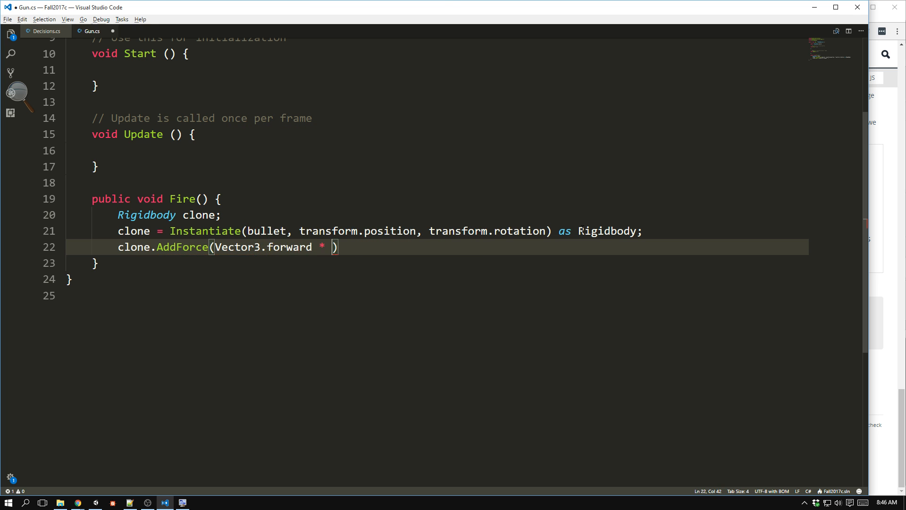
{"action": "type", "text": "l"}
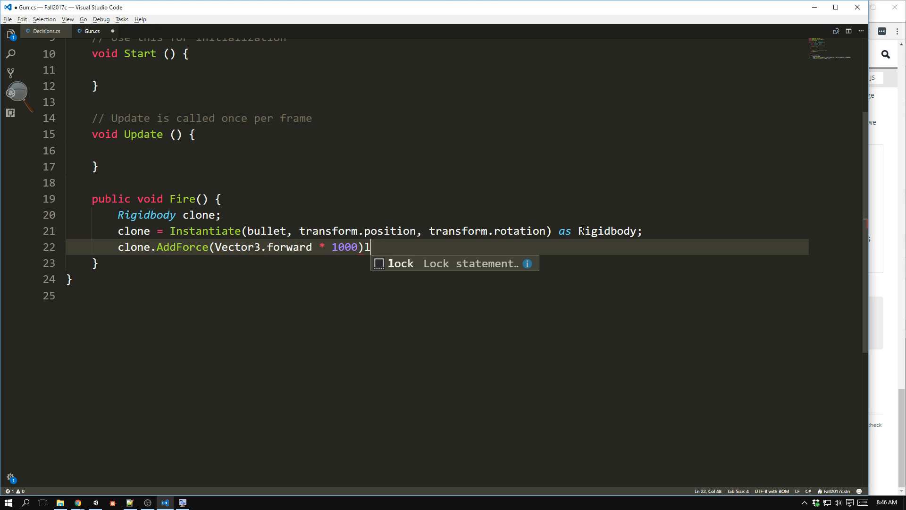
{"action": "key", "text": "BackSpace"}
{"action": "type", "text": ";"}
{"action": "key", "text": "ctrl+s"}
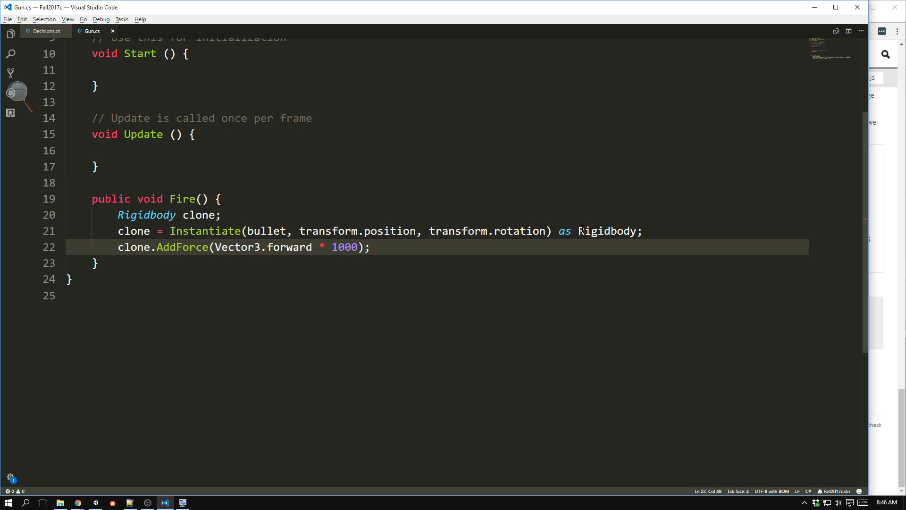
{"action": "mouse_move", "coordinate": [581, 231]}
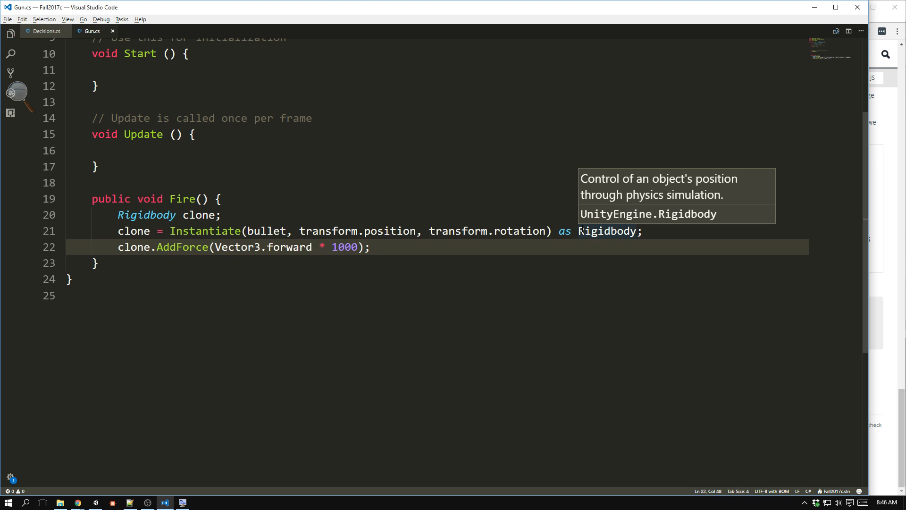
{"action": "left_click", "coordinate": [350, 351]}
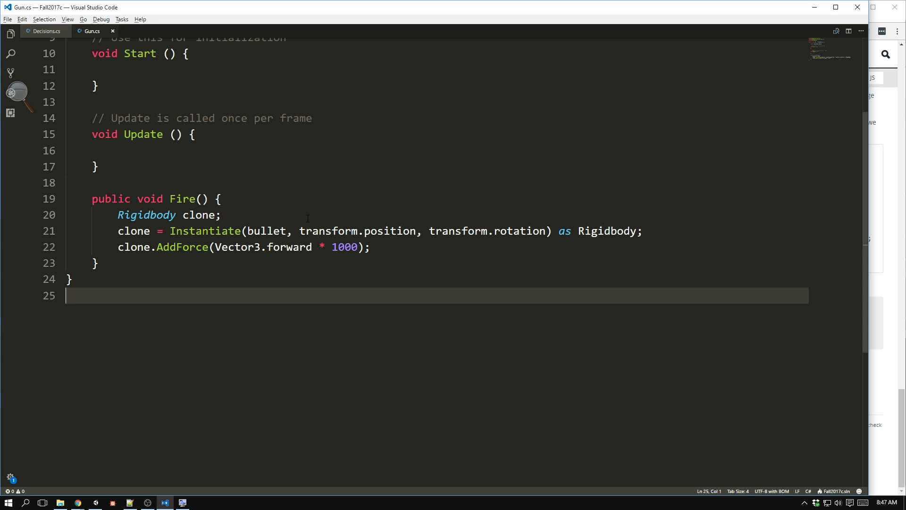
Switch to Unity and add a new C# script component named PlayerController2 to the FPSController object.
{"action": "key", "text": "alt+Tab"}
{"action": "key", "text": "alt+Tab"}
{"action": "key", "text": "alt+Tab"}
{"action": "key", "text": "alt+Tab"}
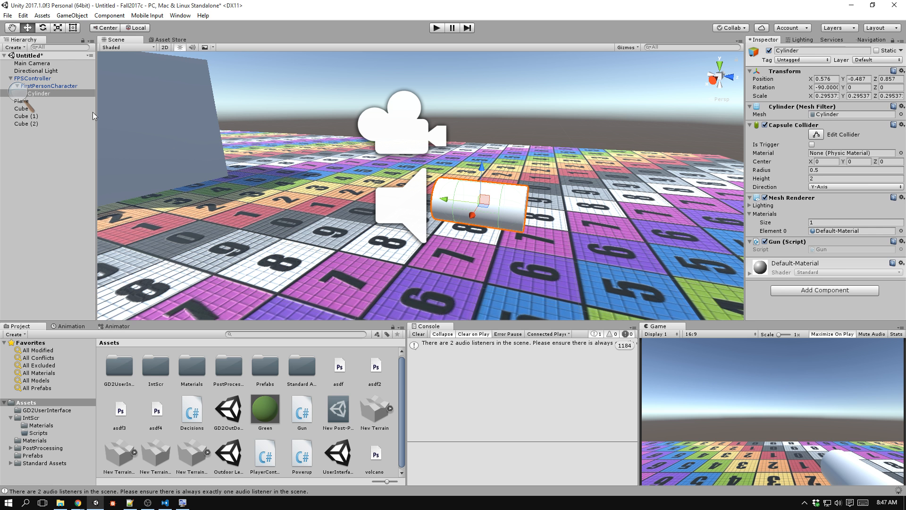
{"action": "left_click", "coordinate": [62, 79]}
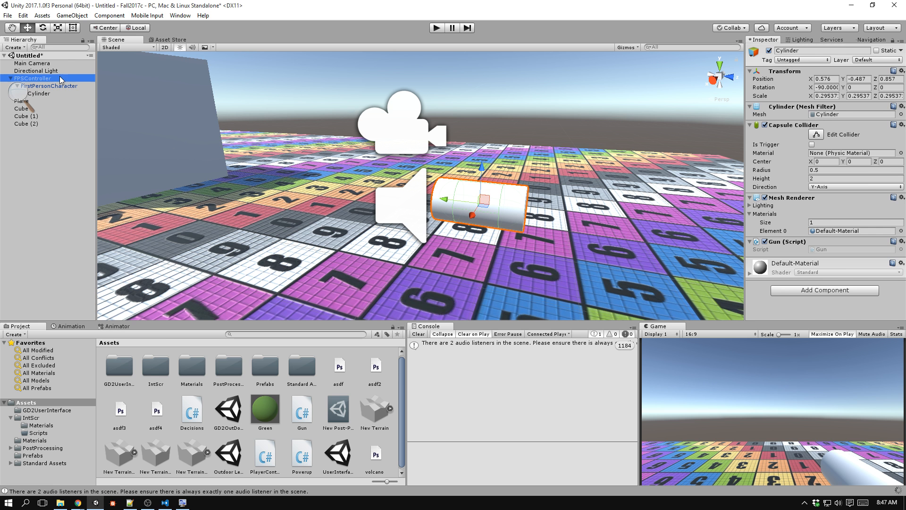
{"action": "left_click", "coordinate": [833, 216]}
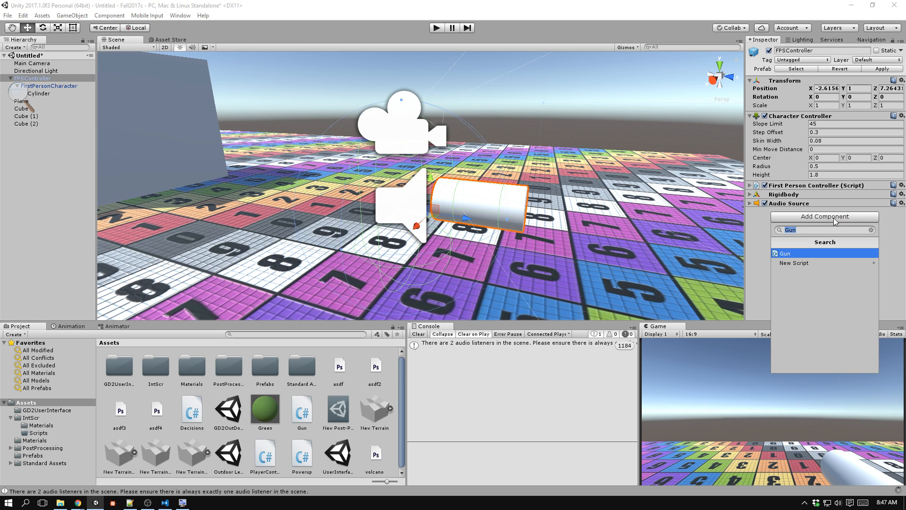
{"action": "type", "text": "Player"}
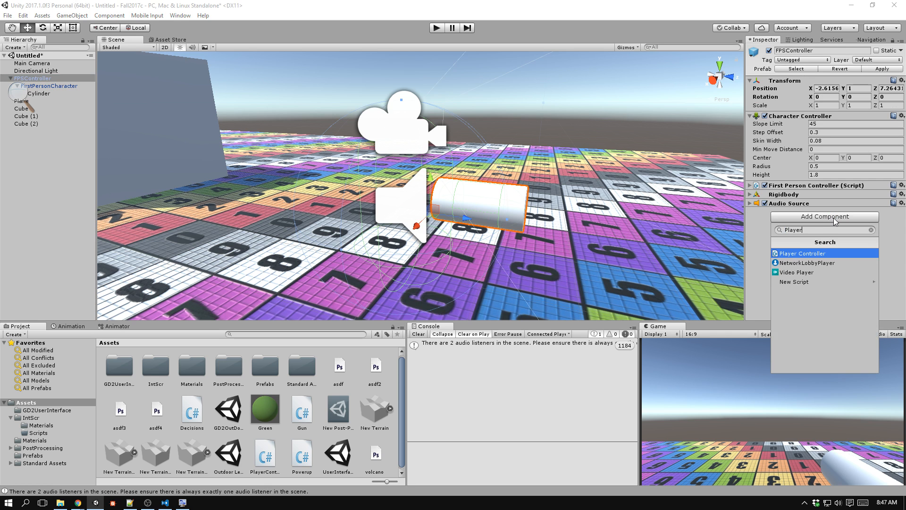
{"action": "double_click", "coordinate": [801, 230]}
{"action": "type", "text": "PlayerCon"}
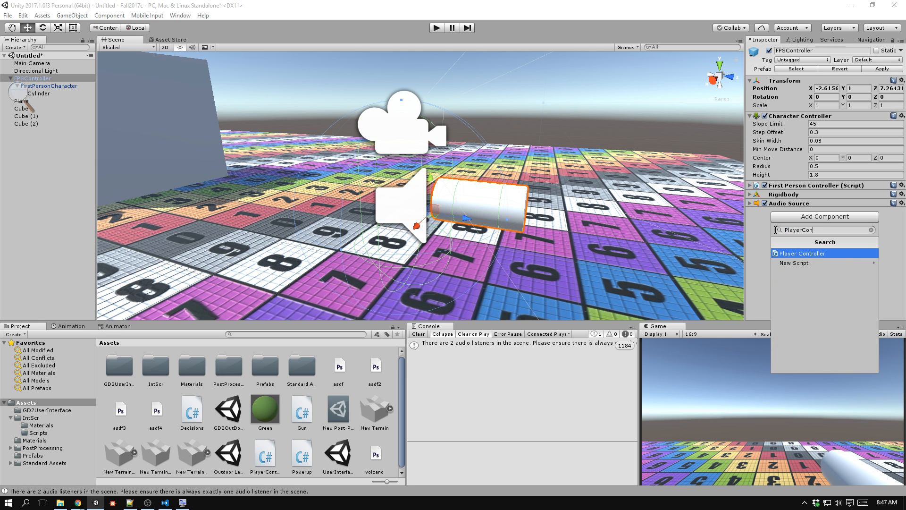
{"action": "type", "text": "troller2"}
{"action": "key", "text": "Return"}
{"action": "left_click", "coordinate": [857, 362]}
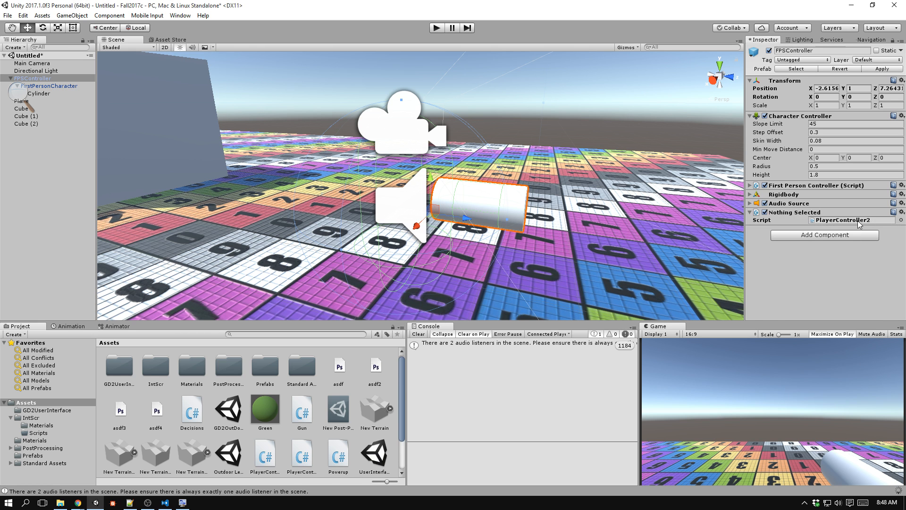
Open the PlayerController2 script for editing and declare a Gun field named heldGun at the start of the class.
{"action": "double_click", "coordinate": [858, 220]}
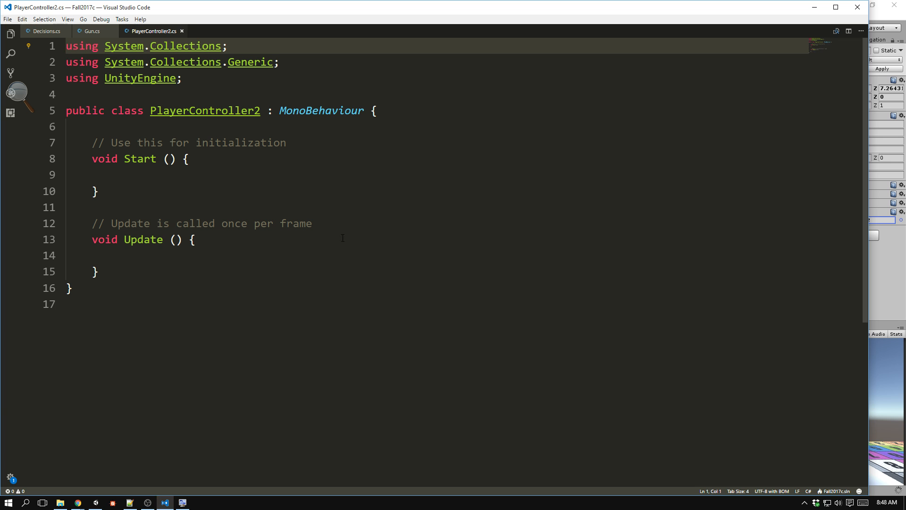
{"action": "left_click", "coordinate": [409, 112]}
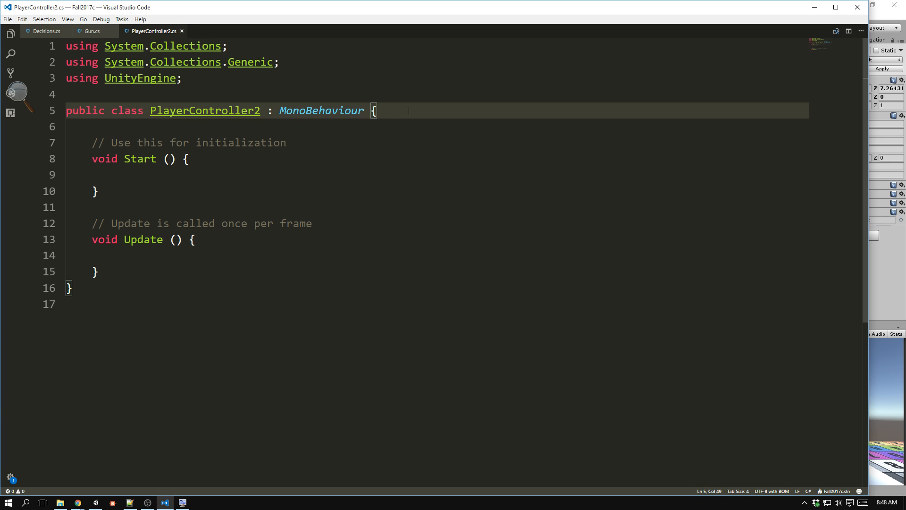
{"action": "key", "text": "Return"}
{"action": "key", "text": "Return"}
{"action": "type", "text": "Gun"}
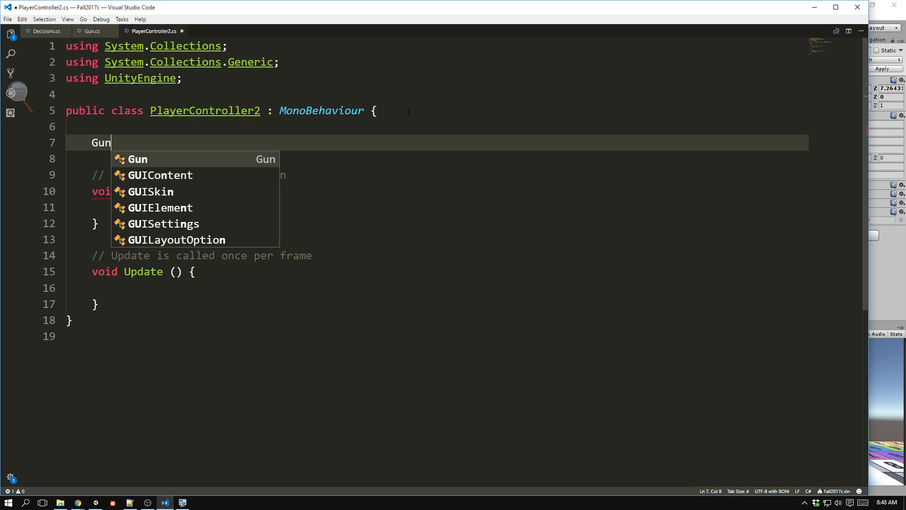
{"action": "type", "text": " heldGun"}
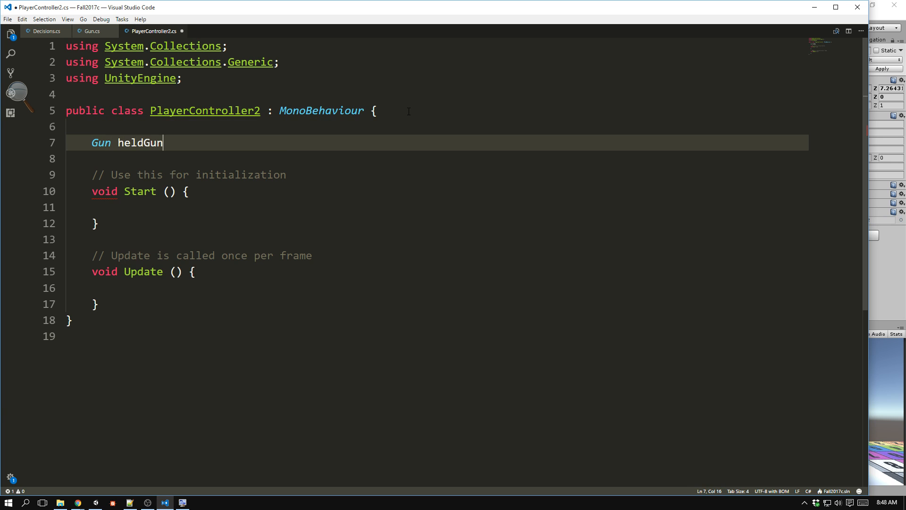
{"action": "type", "text": ";"}
Begin an assignment to heldGun on the empty line inside the Start method.
{"action": "left_click", "coordinate": [222, 208]}
{"action": "key", "text": "BackSpace"}
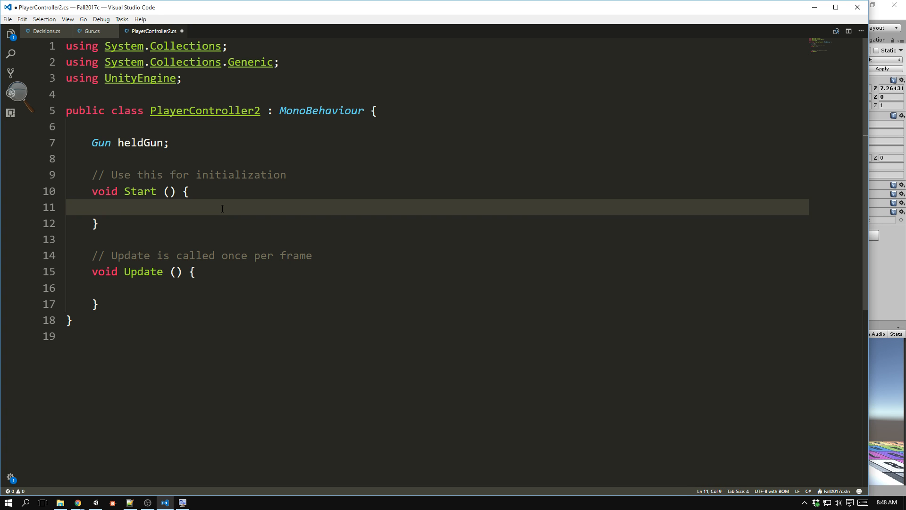
{"action": "type", "text": "heldGu"}
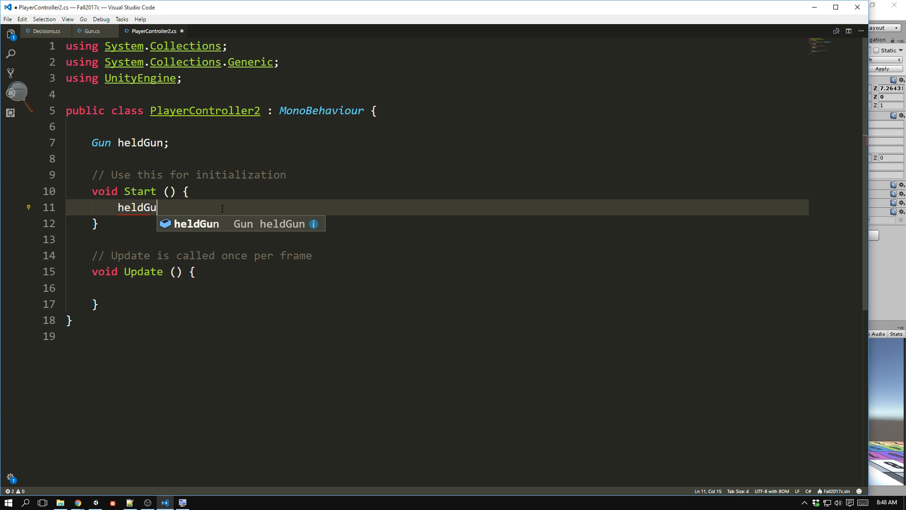
{"action": "type", "text": "n = "}
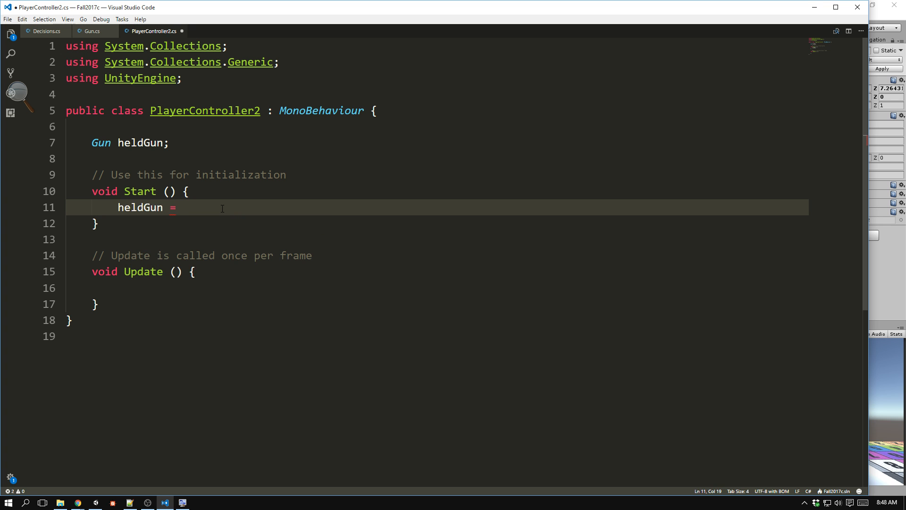
{"action": "type", "text": "this.GetComponentM"}
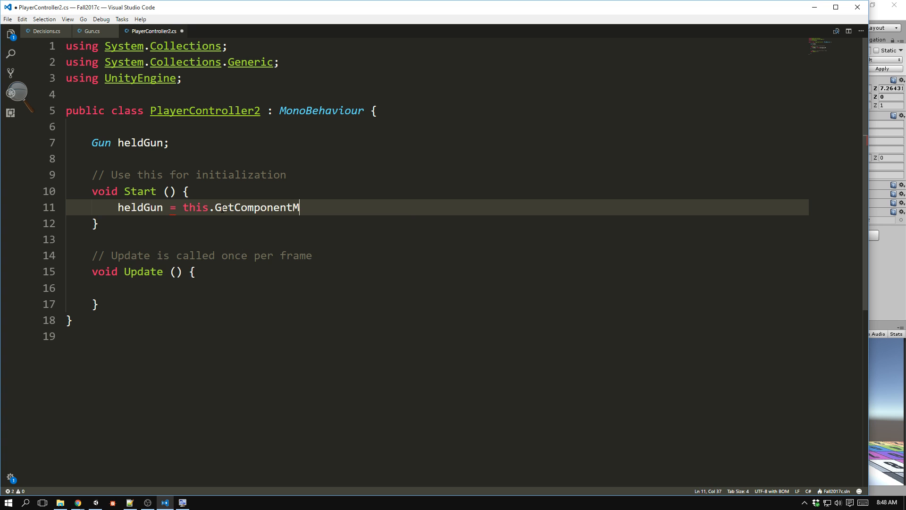
{"action": "key", "text": "BackSpace"}
{"action": "type", "text": "<Gu"}
{"action": "key", "text": "BackSpace"}
{"action": "key", "text": "BackSpace"}
{"action": "key", "text": "BackSpace"}
Complete the heldGun assignment with GameObject.Find("Cylinder").GetComponent<Gun>(); and save PlayerController2.cs.
{"action": "key", "text": "BackSpace"}
{"action": "key", "text": "BackSpace"}
{"action": "key", "text": "BackSpace"}
{"action": "key", "text": "BackSpace"}
{"action": "key", "text": "BackSpace"}
{"action": "key", "text": "BackSpace"}
{"action": "key", "text": "BackSpace"}
{"action": "key", "text": "BackSpace"}
{"action": "key", "text": "BackSpace"}
{"action": "key", "text": "BackSpace"}
{"action": "key", "text": "BackSpace"}
{"action": "key", "text": "BackSpace"}
{"action": "key", "text": "BackSpace"}
{"action": "key", "text": "BackSpace"}
{"action": "key", "text": "BackSpace"}
{"action": "key", "text": "BackSpace"}
{"action": "key", "text": "BackSpace"}
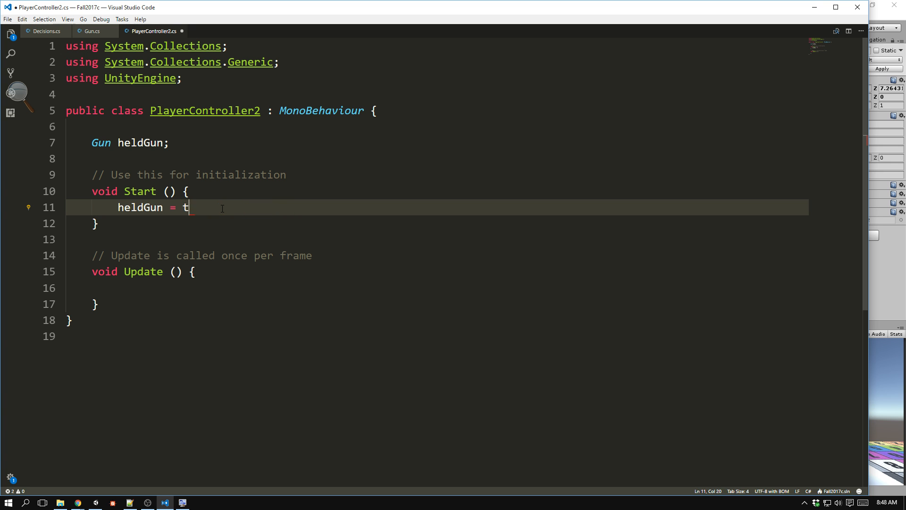
{"action": "type", "text": "C"}
{"action": "key", "text": "BackSpace"}
{"action": "type", "text": "Game"}
{"action": "key", "text": "Escape"}
{"action": "type", "text": "Object."}
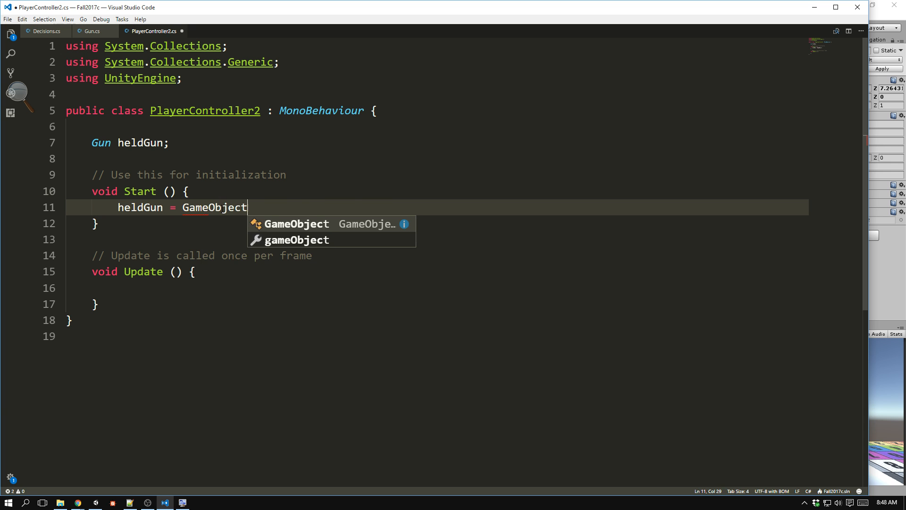
{"action": "type", "text": "Fi"}
{"action": "key", "text": "Tab"}
{"action": "type", "text": "(\"C"}
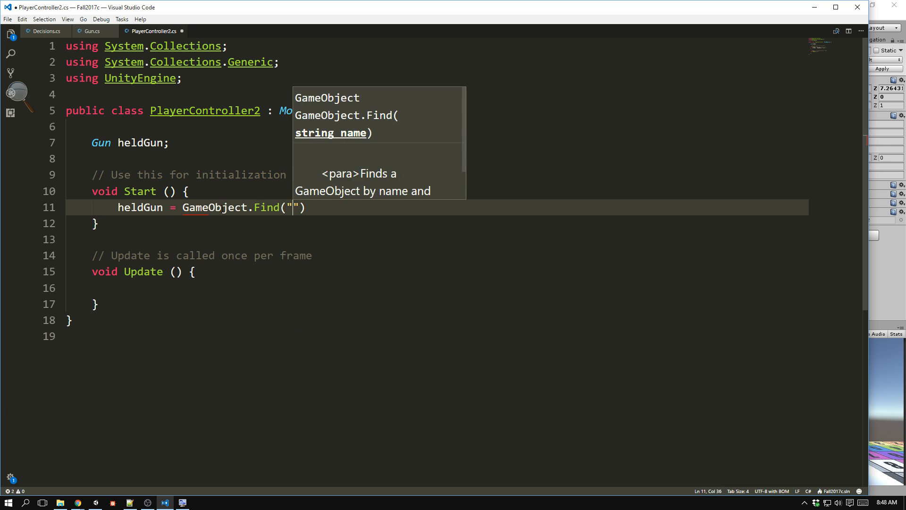
{"action": "type", "text": "ylinder\")"}
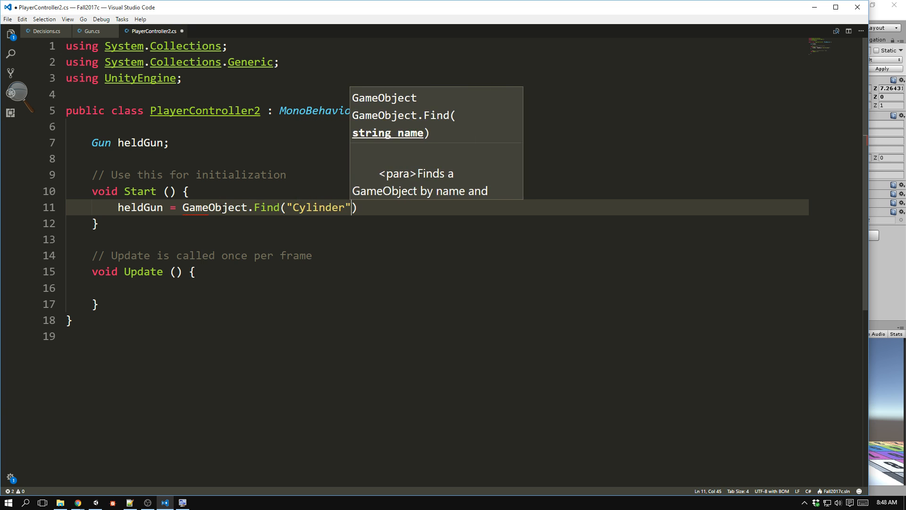
{"action": "type", "text": ".Get"}
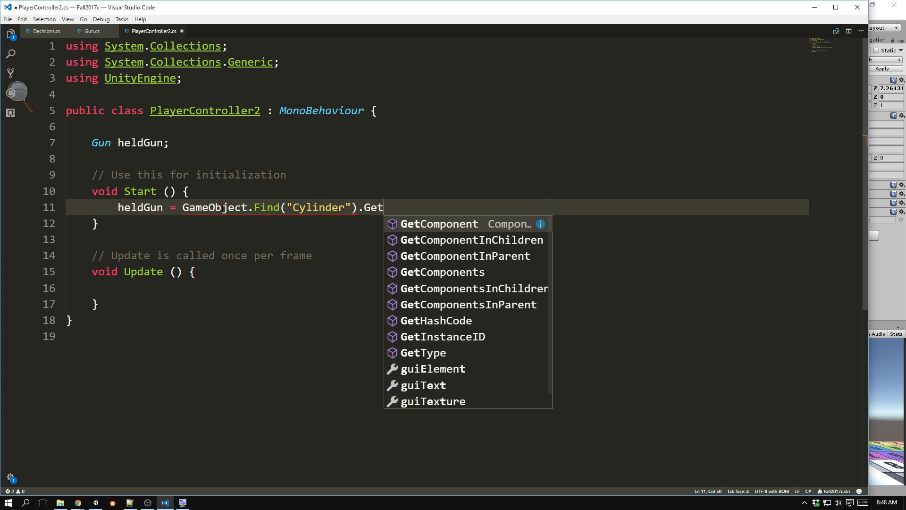
{"action": "type", "text": "Component<G"}
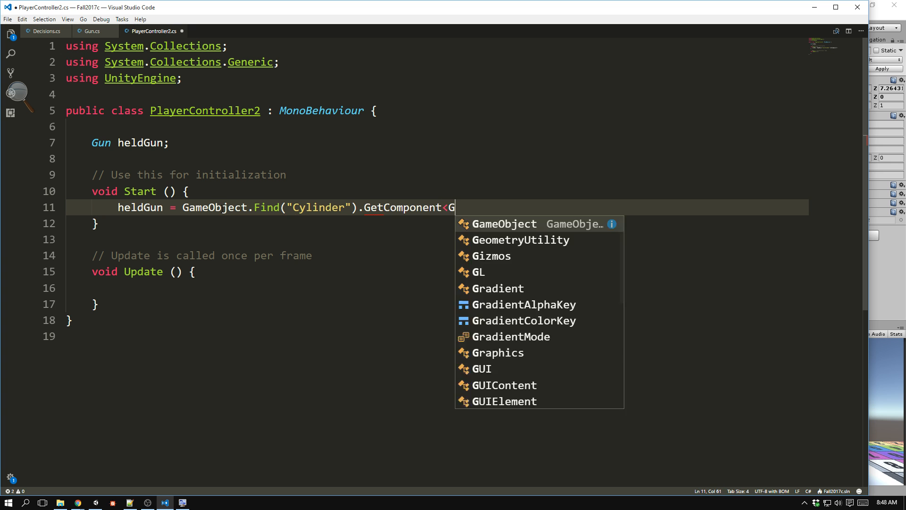
{"action": "type", "text": "un>();"}
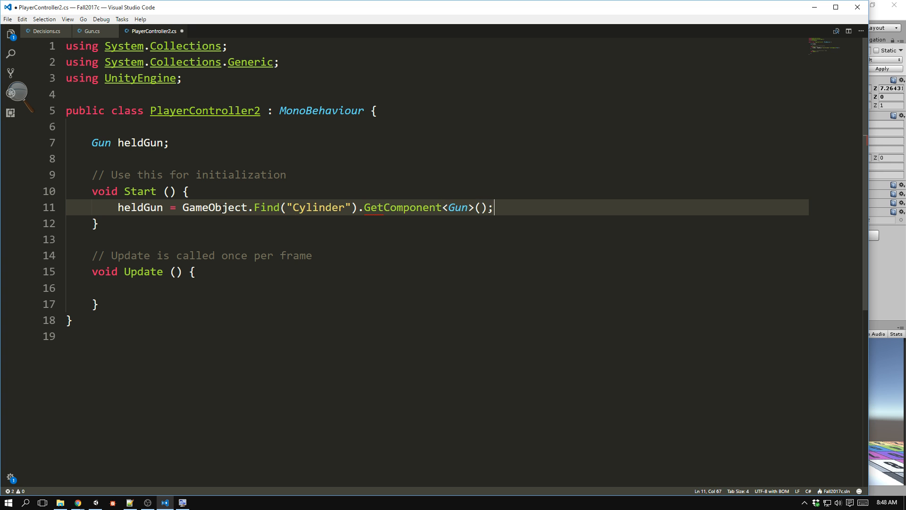
{"action": "key", "text": "ctrl+s"}
In the Update method of PlayerController2, add an if block conditioned on Input.GetKeyDown(KeyCode.Mouse0).
{"action": "scroll", "coordinate": [236, 231], "scroll_direction": "down", "scroll_amount": 1}
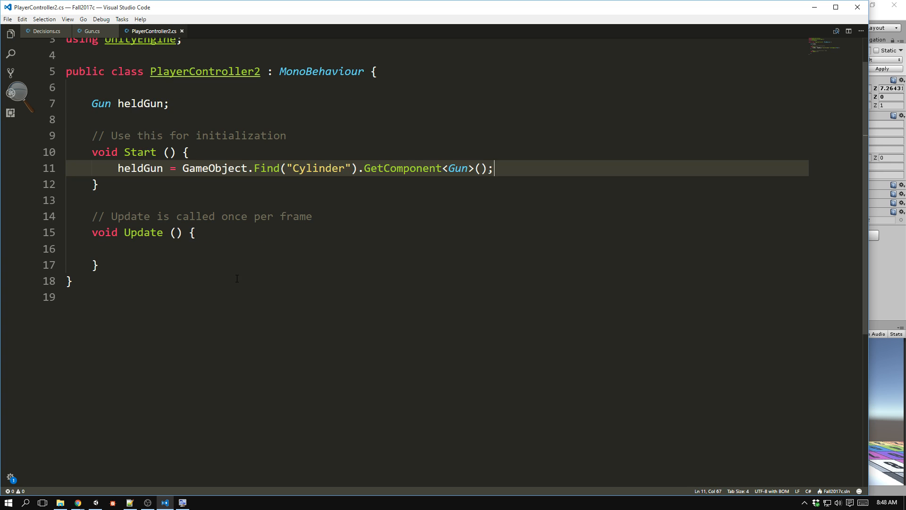
{"action": "left_click", "coordinate": [227, 251]}
{"action": "type", "text": "if("}
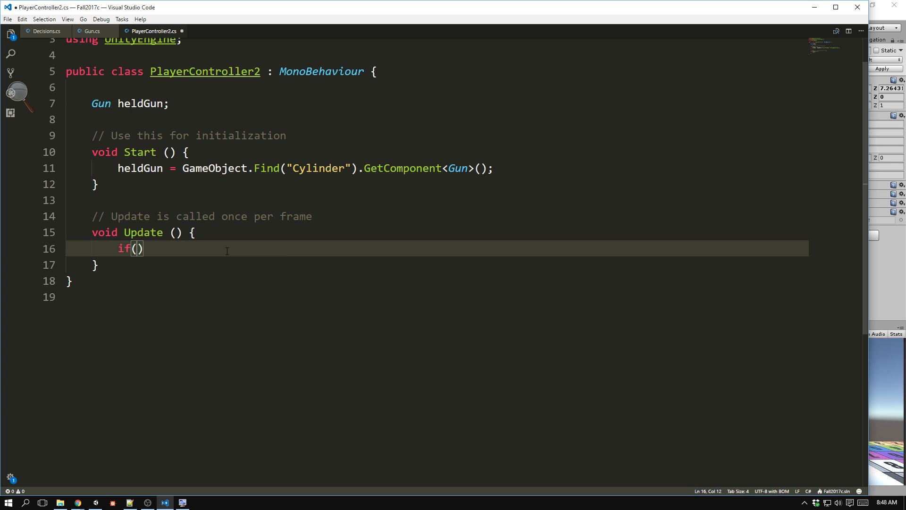
{"action": "type", "text": "Input.GetKey"}
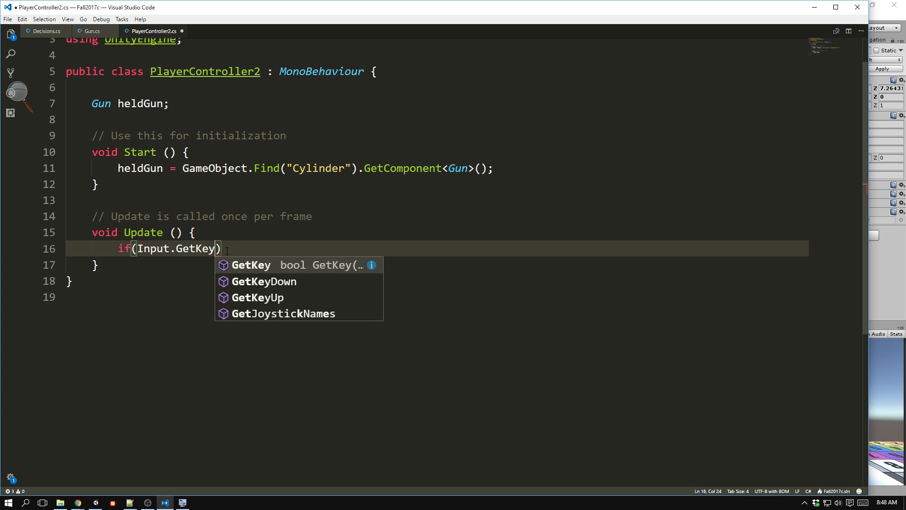
{"action": "type", "text": "Down(Key"}
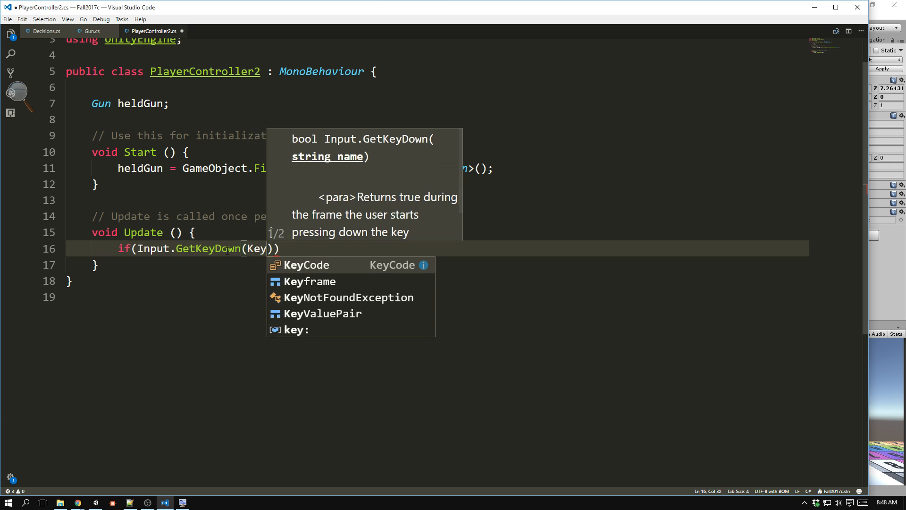
{"action": "type", "text": "Code.Mouse"}
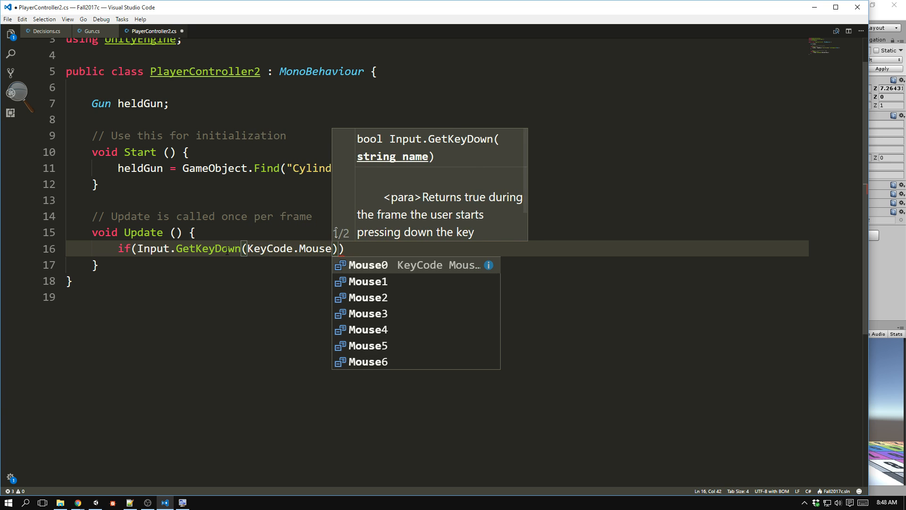
{"action": "key", "text": "Return"}
{"action": "type", "text": "))"}
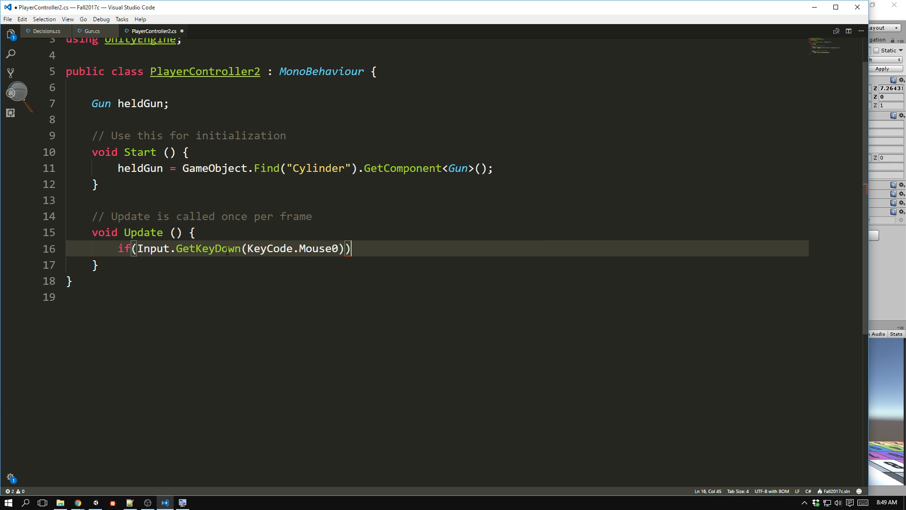
{"action": "type", "text": "{"}
{"action": "key", "text": "Return"}
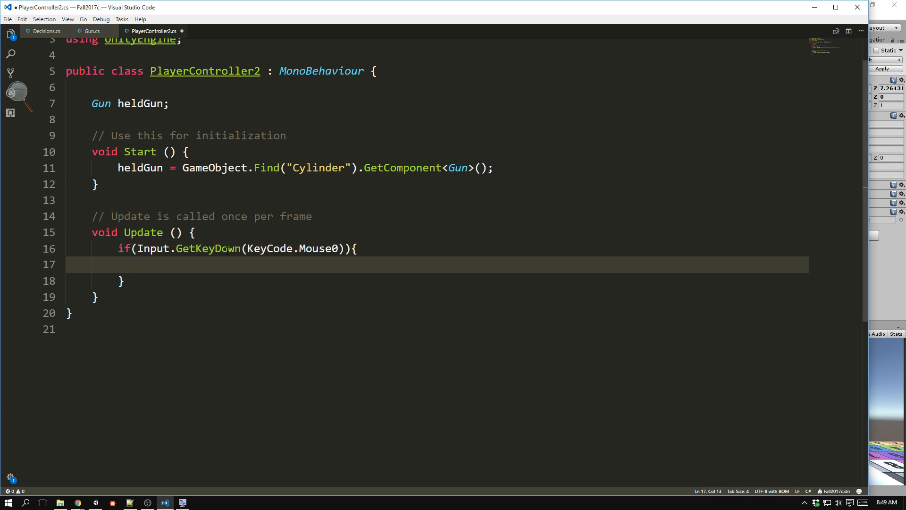
Call heldGun.Fire(); inside the if block and save PlayerController2.cs.
{"action": "type", "text": "heldGun."}
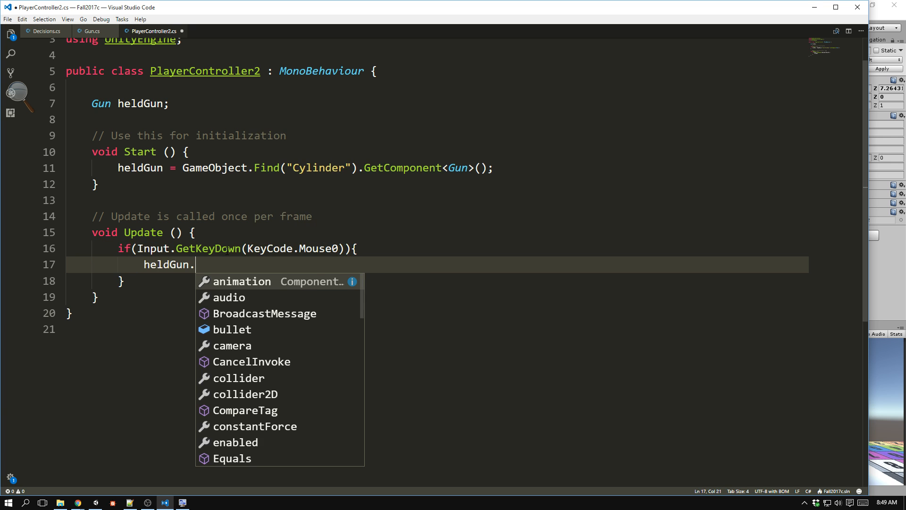
{"action": "type", "text": "Fire();"}
{"action": "key", "text": "ctrl+s"}
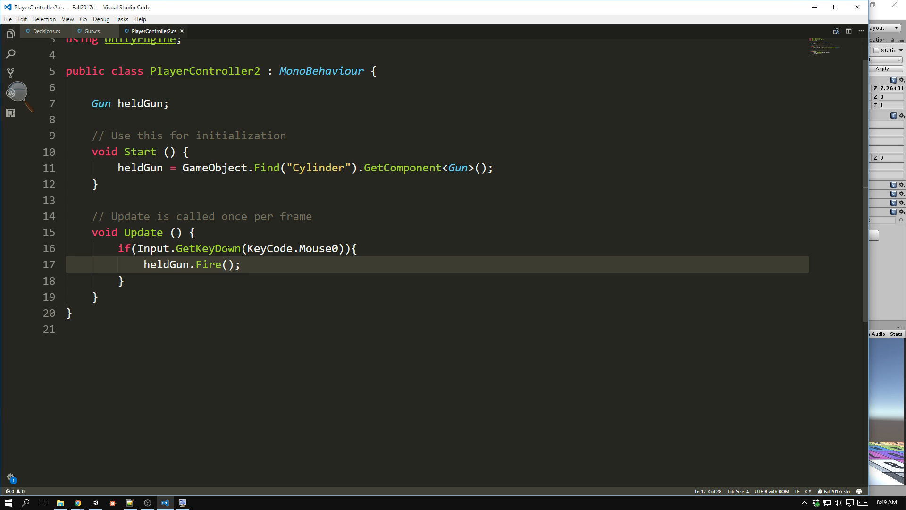
Remove the closing and opening braces of the Mouse0 if block in Update.
{"action": "left_click", "coordinate": [146, 285]}
{"action": "key", "text": "BackSpace"}
{"action": "key", "text": "BackSpace"}
{"action": "key", "text": "BackSpace"}
{"action": "key", "text": "BackSpace"}
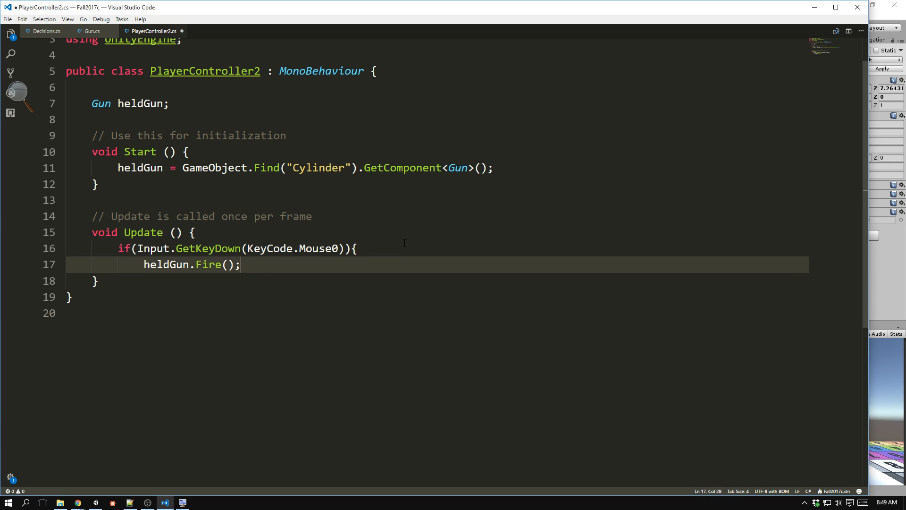
{"action": "left_click", "coordinate": [402, 248]}
{"action": "key", "text": "BackSpace"}
{"action": "key", "text": "BackSpace"}
{"action": "type", "text": ")"}
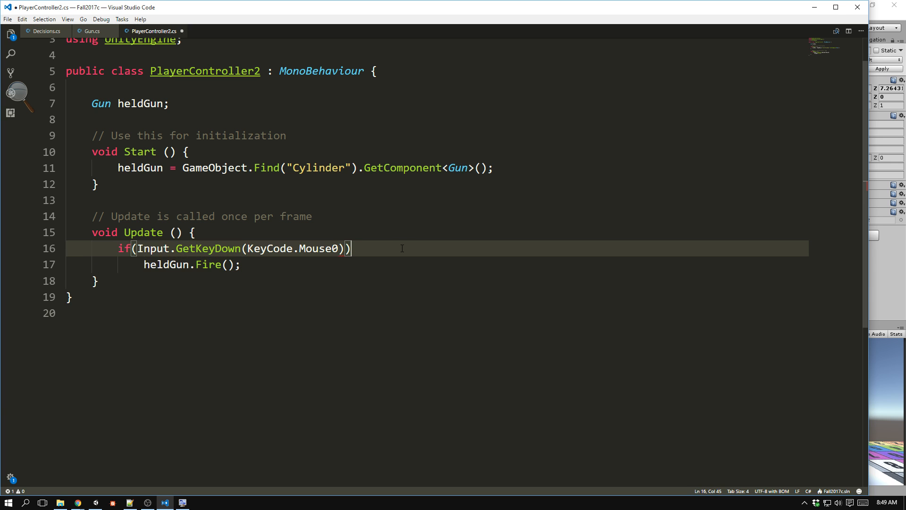
Join heldGun.Fire(); onto the same line as the if condition and save PlayerController2.cs.
{"action": "key", "text": "Delete"}
{"action": "key", "text": "Delete"}
{"action": "key", "text": "Delete"}
{"action": "key", "text": "Delete"}
{"action": "key", "text": "Delete"}
{"action": "key", "text": "Delete"}
{"action": "key", "text": "Delete"}
{"action": "key", "text": "Delete"}
{"action": "key", "text": "Delete"}
{"action": "key", "text": "Delete"}
{"action": "key", "text": "Delete"}
{"action": "key", "text": "Delete"}
{"action": "key", "text": "Delete"}
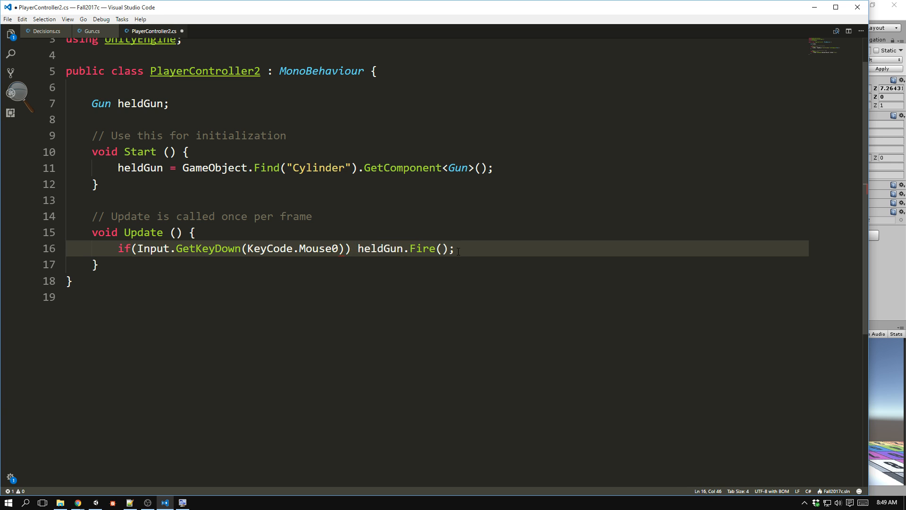
{"action": "key", "text": "ctrl+s"}
{"action": "left_click", "coordinate": [450, 313]}
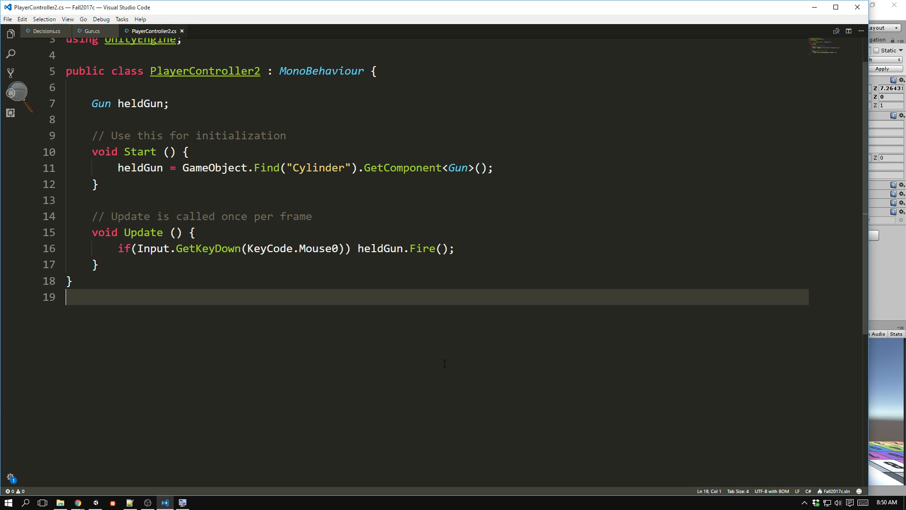
Review the bullet field and Fire method in Gun.cs, and switch to Unity to create a 3D sphere.
{"action": "left_click", "coordinate": [94, 31]}
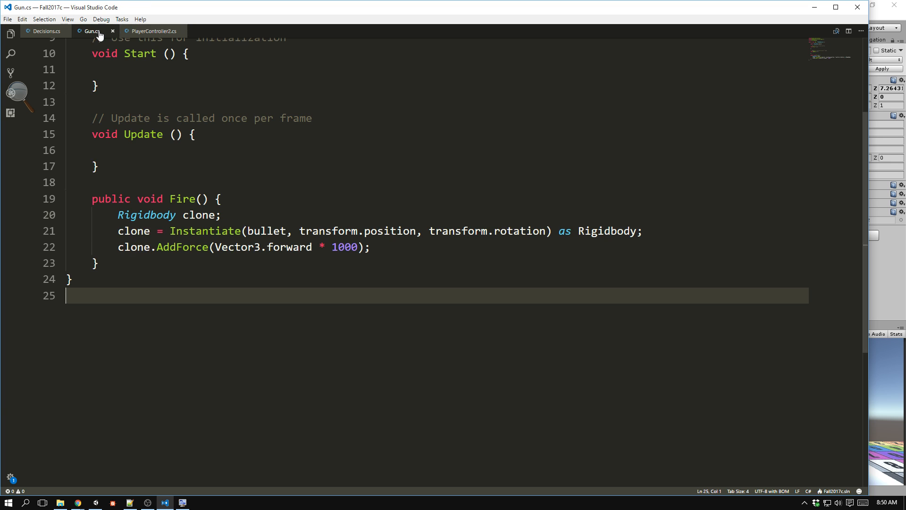
{"action": "scroll", "coordinate": [152, 263], "scroll_direction": "up", "scroll_amount": 2}
{"action": "scroll", "coordinate": [155, 267], "scroll_direction": "up", "scroll_amount": 1}
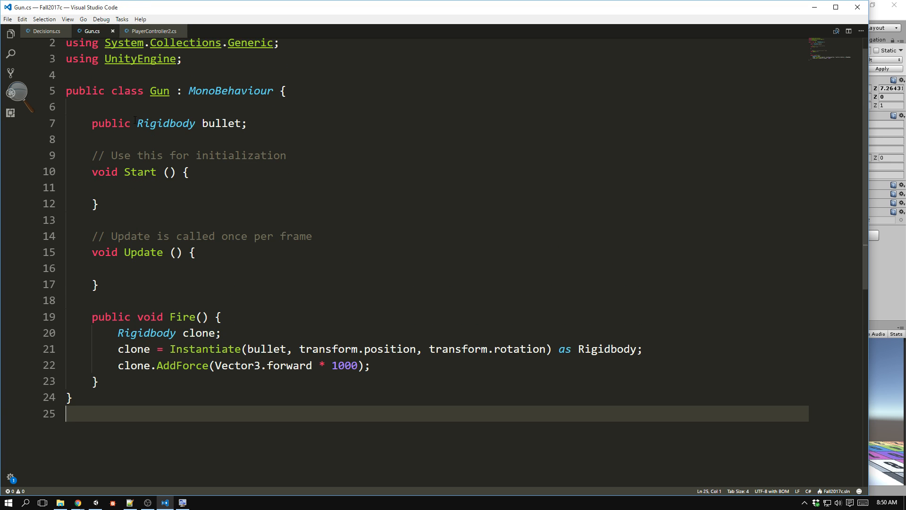
{"action": "key", "text": "alt+Tab"}
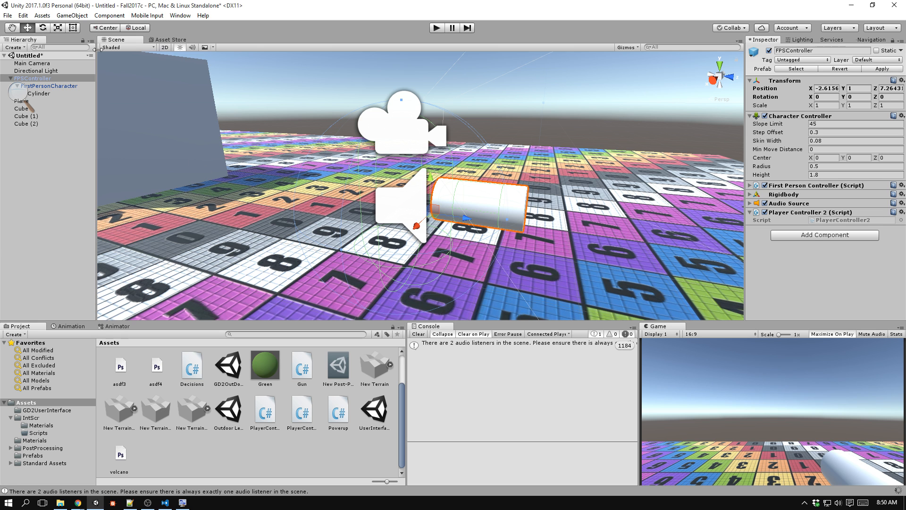
{"action": "left_click", "coordinate": [71, 15]}
{"action": "mouse_move", "coordinate": [88, 49]}
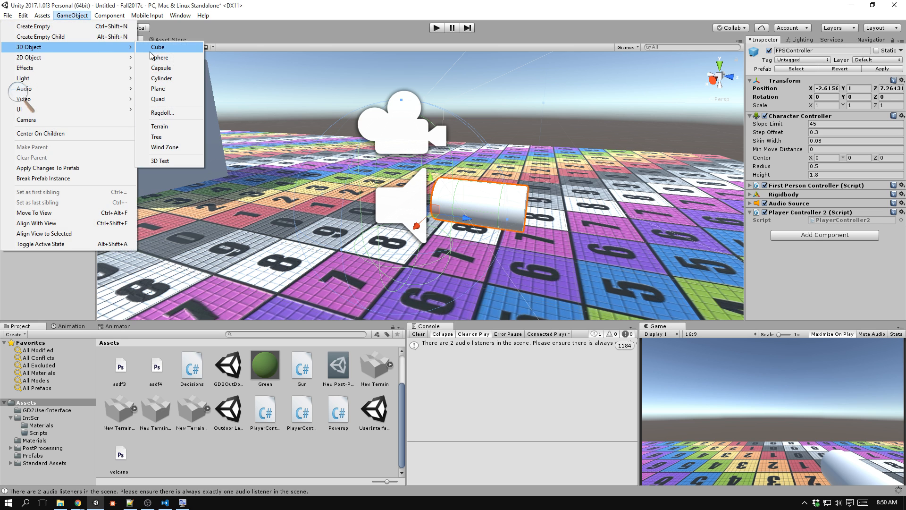
{"action": "left_click", "coordinate": [171, 57]}
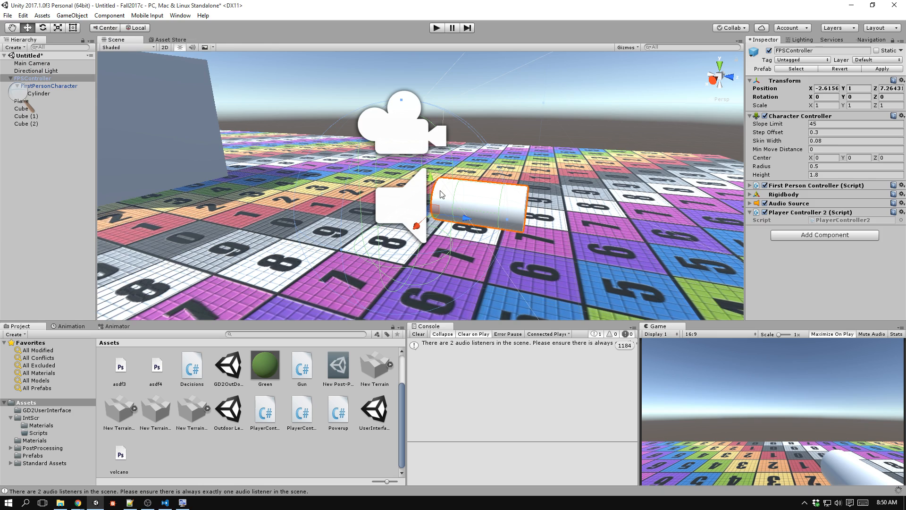
{"action": "middle_click_drag", "start_coordinate": [451, 193], "coordinate": [235, 219]}
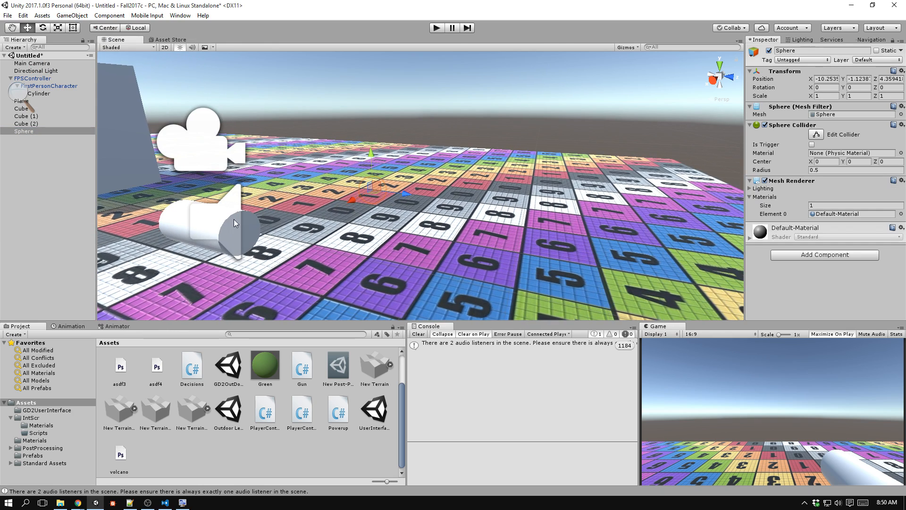
Set the sphere's position to 0 on the X, Y and Z axes.
{"action": "left_click", "coordinate": [825, 78]}
{"action": "type", "text": "0"}
{"action": "key", "text": "Tab"}
{"action": "type", "text": "0"}
{"action": "key", "text": "Tab"}
{"action": "type", "text": "0"}
{"action": "key", "text": "Tab"}
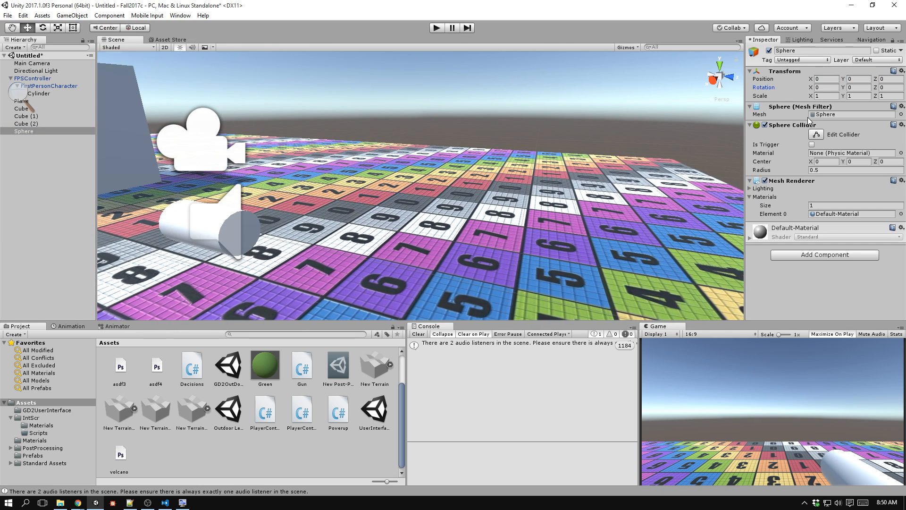
Move the sphere out beside the cubes, to about Y 0.5 and Z 1.5.
{"action": "key", "text": "f"}
{"action": "left_click_drag", "start_coordinate": [426, 181], "coordinate": [618, 127], "text": "ctrl"}
{"action": "scroll", "coordinate": [619, 137], "scroll_direction": "down", "scroll_amount": 5}
{"action": "middle_click_drag", "start_coordinate": [626, 209], "coordinate": [591, 232]}
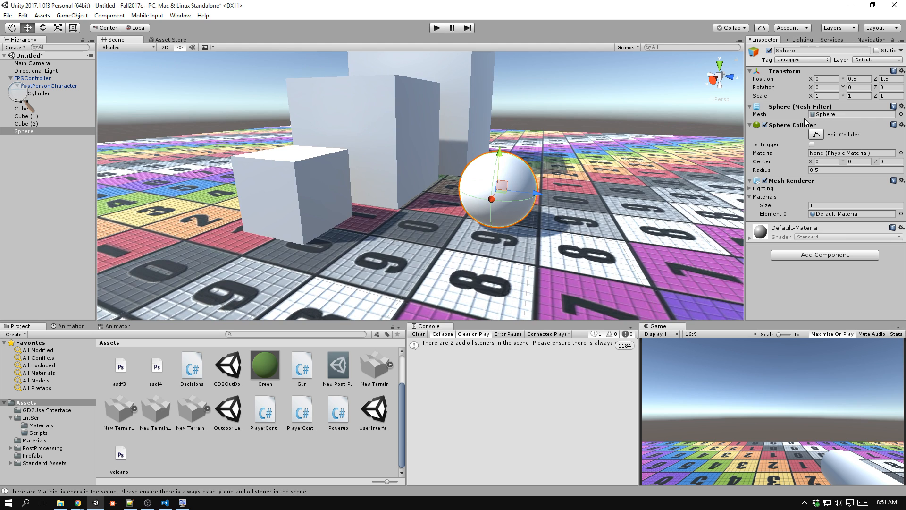
Scale the sphere to 0.1 on the X, Y and Z axes.
{"action": "left_click", "coordinate": [834, 95]}
{"action": "type", "text": "0.1"}
{"action": "key", "text": "Tab"}
{"action": "type", "text": "0.1"}
{"action": "key", "text": "Tab"}
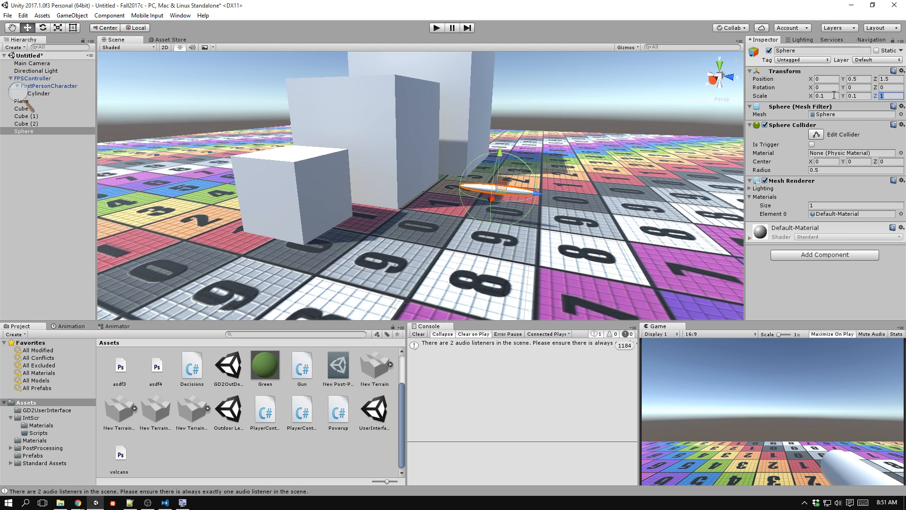
{"action": "type", "text": "0.1"}
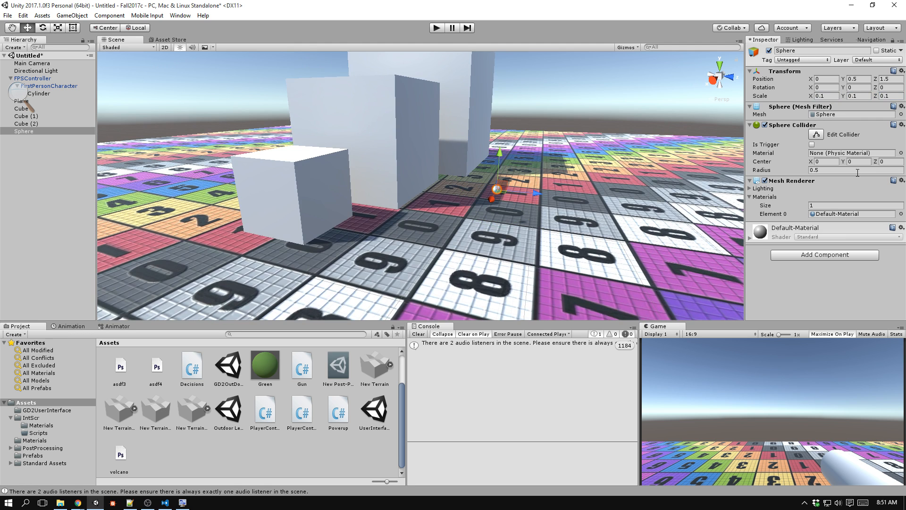
Add a Rigidbody component to the small sphere.
{"action": "left_click", "coordinate": [838, 259]}
{"action": "type", "text": "rigi"}
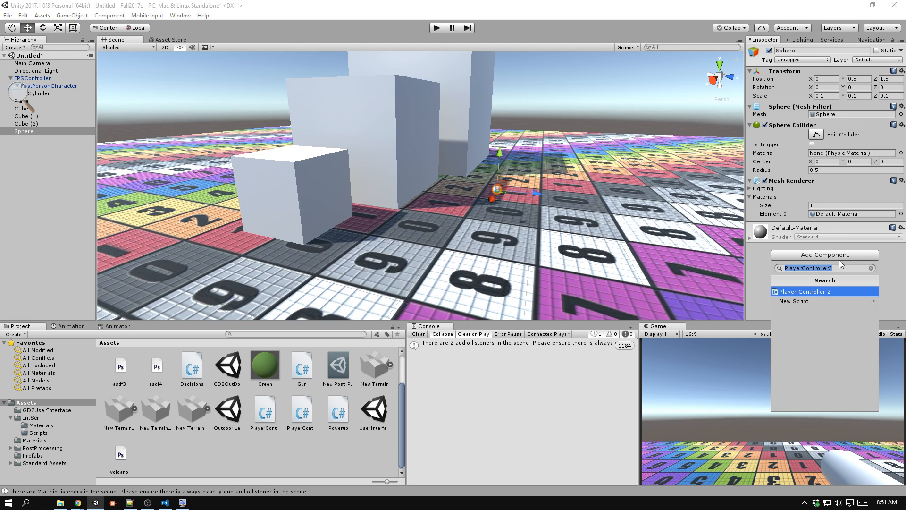
{"action": "type", "text": "d"}
{"action": "key", "text": "Return"}
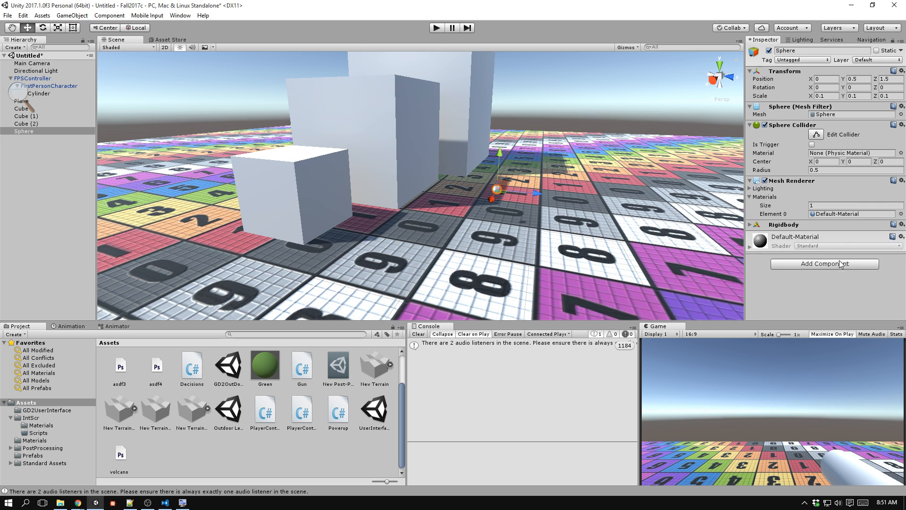
Rename the sphere object as Bullet.
{"action": "left_click", "coordinate": [807, 55]}
{"action": "double_click", "coordinate": [807, 52]}
{"action": "type", "text": "Bullet"}
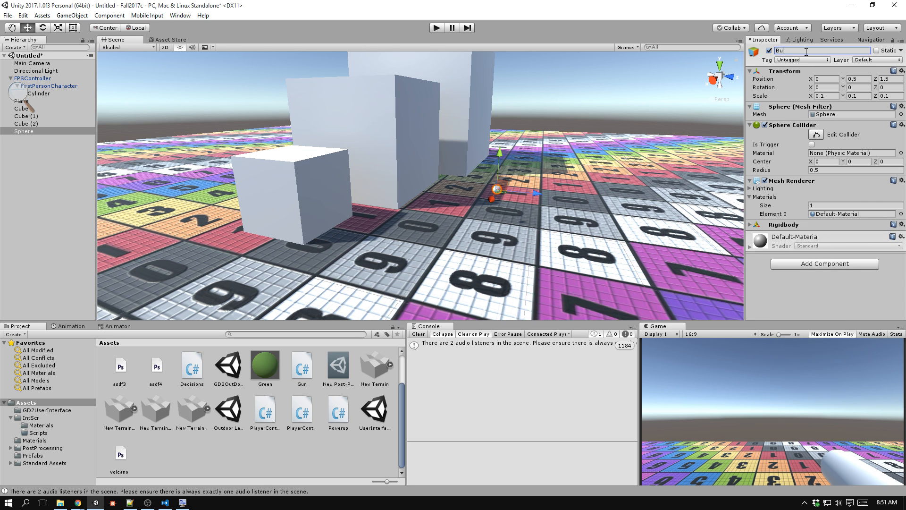
{"action": "left_click", "coordinate": [822, 274]}
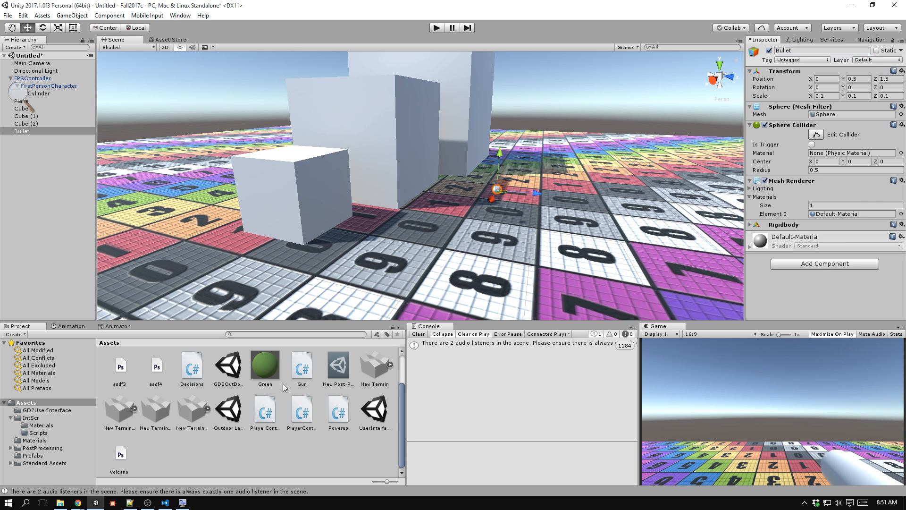
Apply the Green material to the Bullet sphere in the scene.
{"action": "left_click_drag", "start_coordinate": [265, 367], "coordinate": [501, 188]}
{"action": "key", "text": "f"}
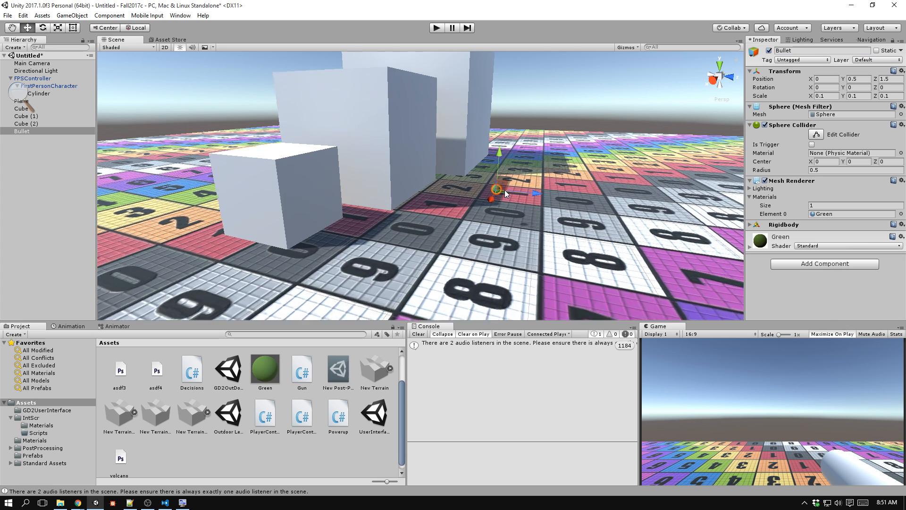
{"action": "scroll", "coordinate": [506, 190], "scroll_direction": "up", "scroll_amount": 3}
{"action": "scroll", "coordinate": [489, 194], "scroll_direction": "down", "scroll_amount": 5}
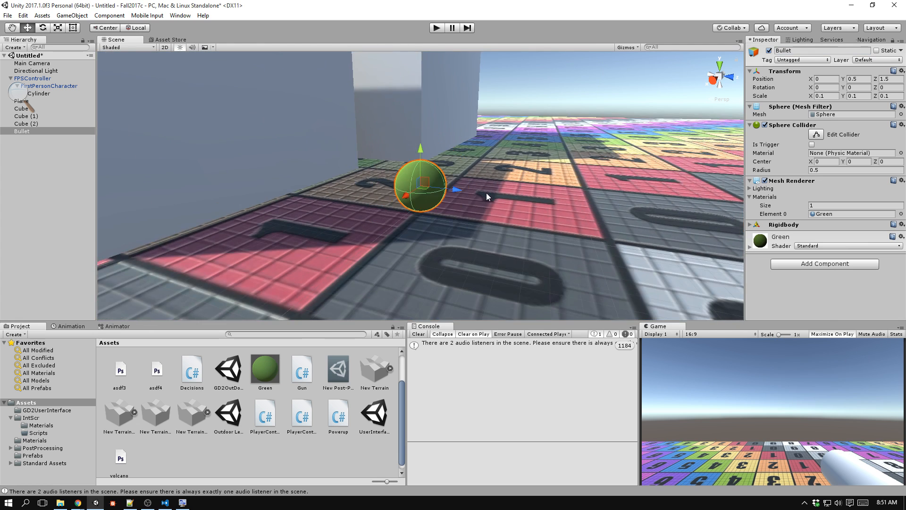
Create a new folder named Prefabs inside the IntScr assets folder.
{"action": "left_click", "coordinate": [60, 417]}
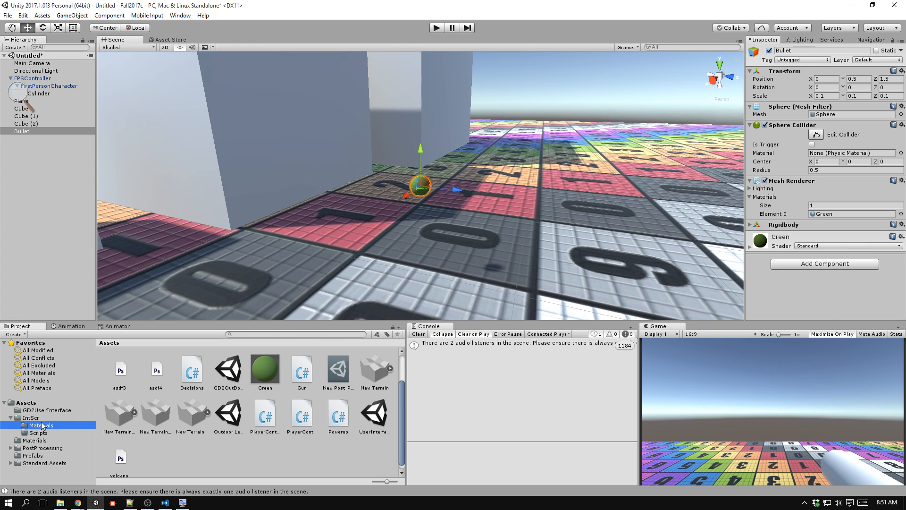
{"action": "right_click", "coordinate": [220, 401]}
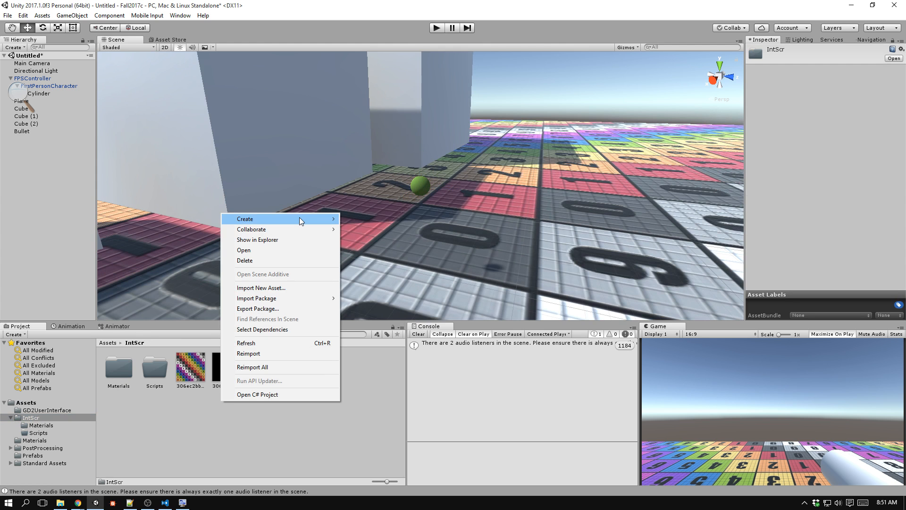
{"action": "mouse_move", "coordinate": [299, 217]}
{"action": "left_click", "coordinate": [178, 202]}
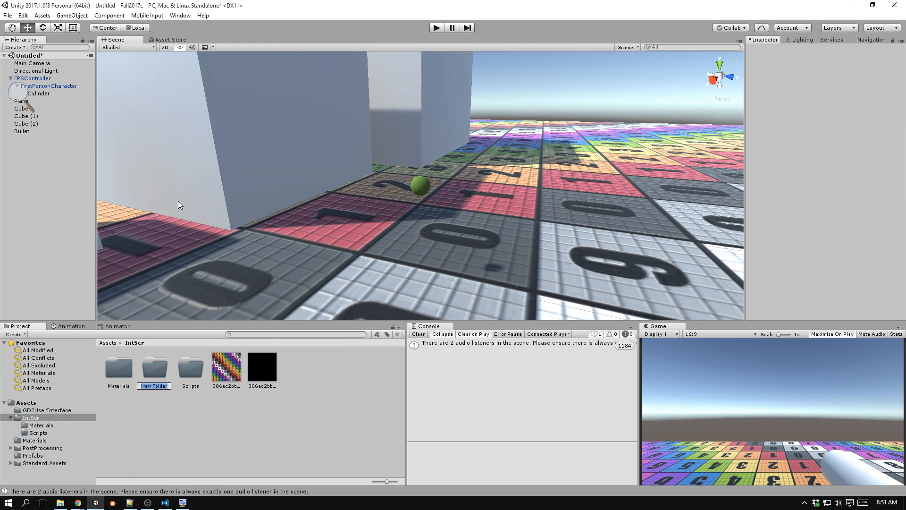
{"action": "type", "text": "Prefabs"}
{"action": "key", "text": "Return"}
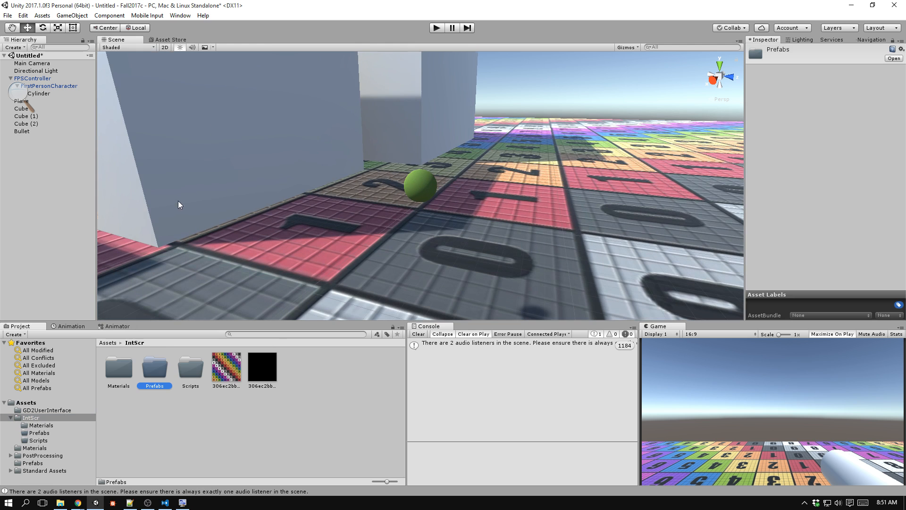
Create a prefab from the Bullet sphere inside the IntScr Prefabs folder.
{"action": "double_click", "coordinate": [153, 374]}
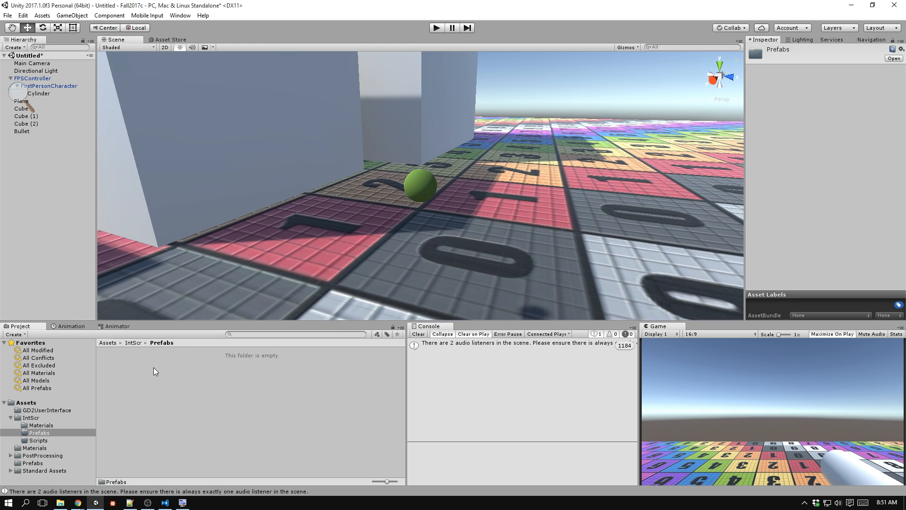
{"action": "left_click", "coordinate": [415, 185]}
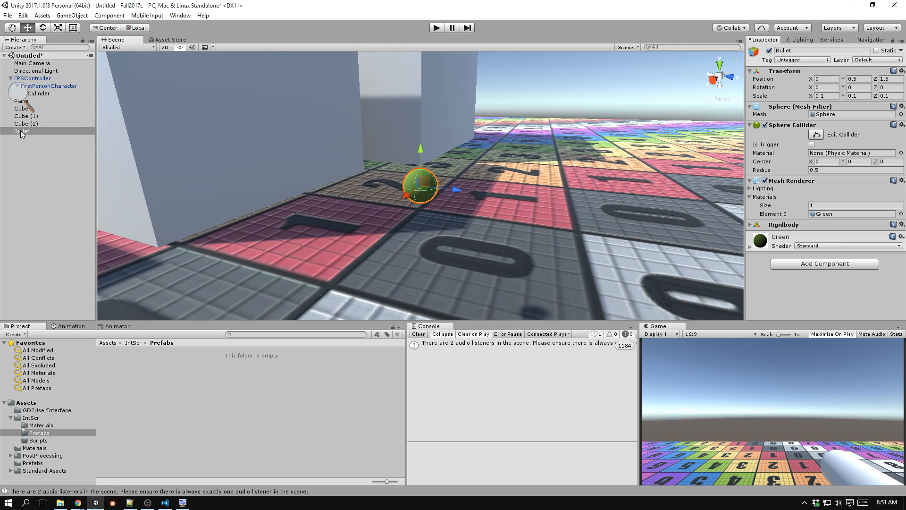
{"action": "left_click_drag", "start_coordinate": [21, 132], "coordinate": [211, 386]}
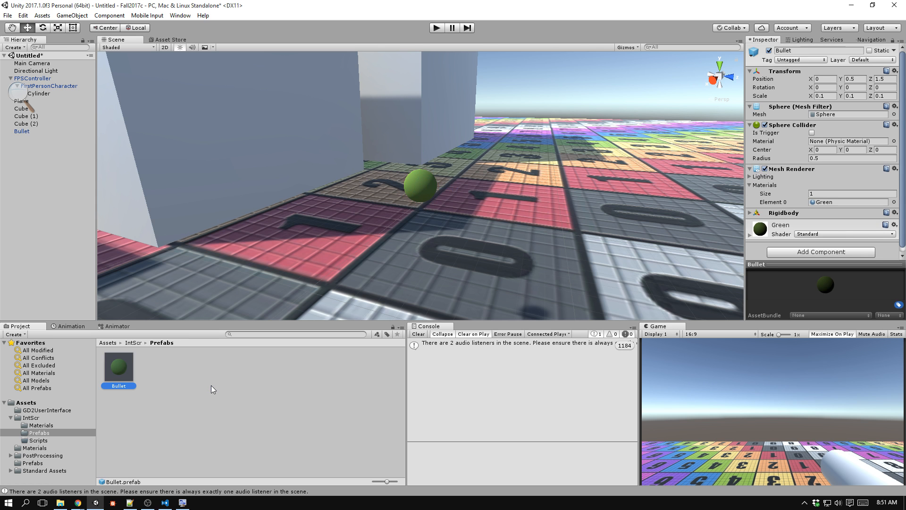
Delete the Bullet sphere from the scene, keeping only its prefab.
{"action": "right_click_drag", "start_coordinate": [452, 236], "coordinate": [466, 207]}
{"action": "scroll", "coordinate": [465, 206], "scroll_direction": "down", "scroll_amount": 5}
{"action": "scroll", "coordinate": [419, 201], "scroll_direction": "up", "scroll_amount": 5}
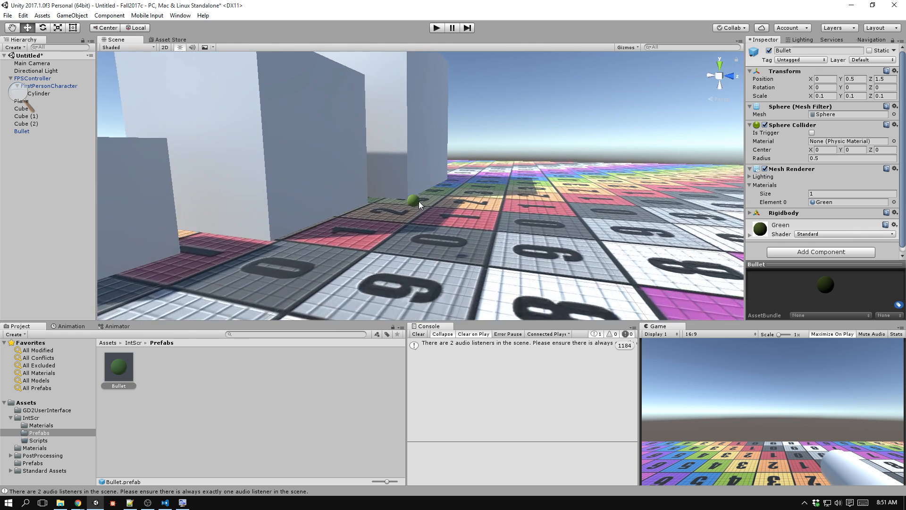
{"action": "left_click", "coordinate": [404, 221]}
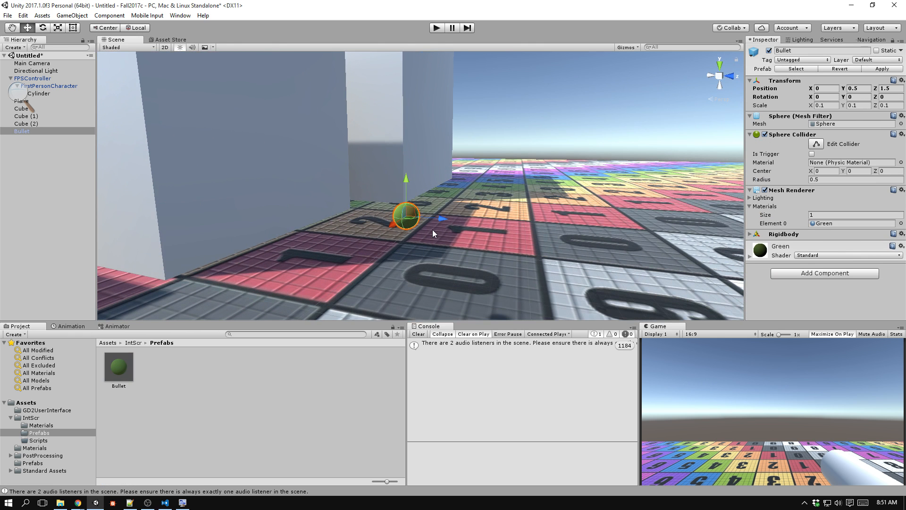
{"action": "key", "text": "Delete"}
Assign the Bullet prefab to the Bullet slot of the Gun script on the Cylinder.
{"action": "left_click", "coordinate": [50, 93]}
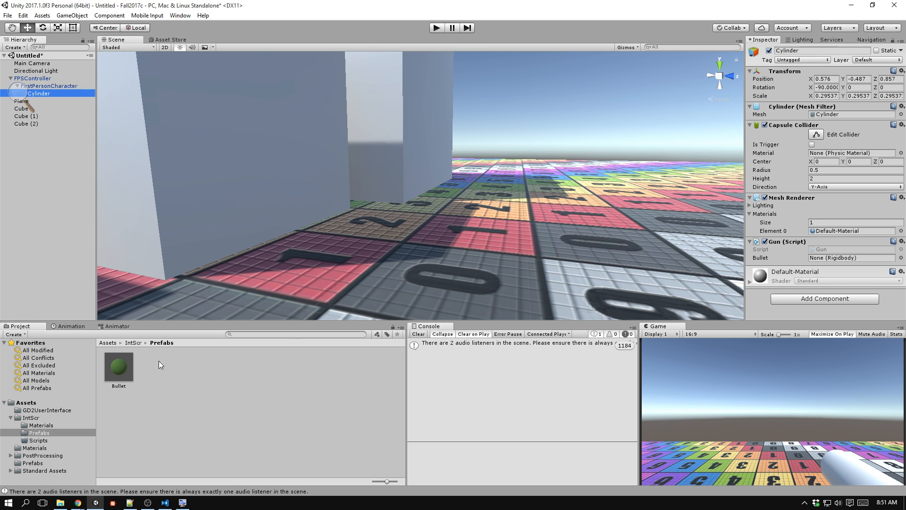
{"action": "left_click", "coordinate": [121, 370]}
{"action": "left_click_drag", "start_coordinate": [121, 370], "coordinate": [839, 257]}
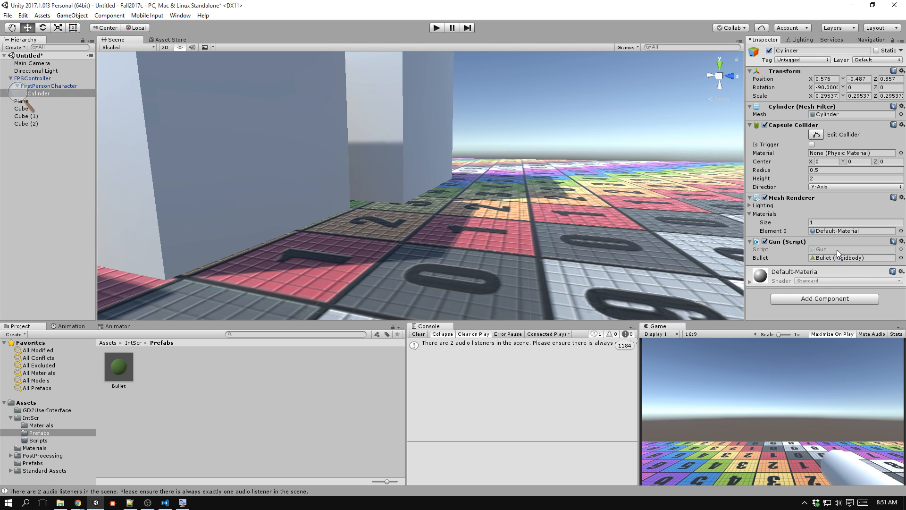
{"action": "left_click", "coordinate": [847, 257]}
Switch to Visual Studio Code and review the Gun script's Fire method.
{"action": "key", "text": "alt+Tab"}
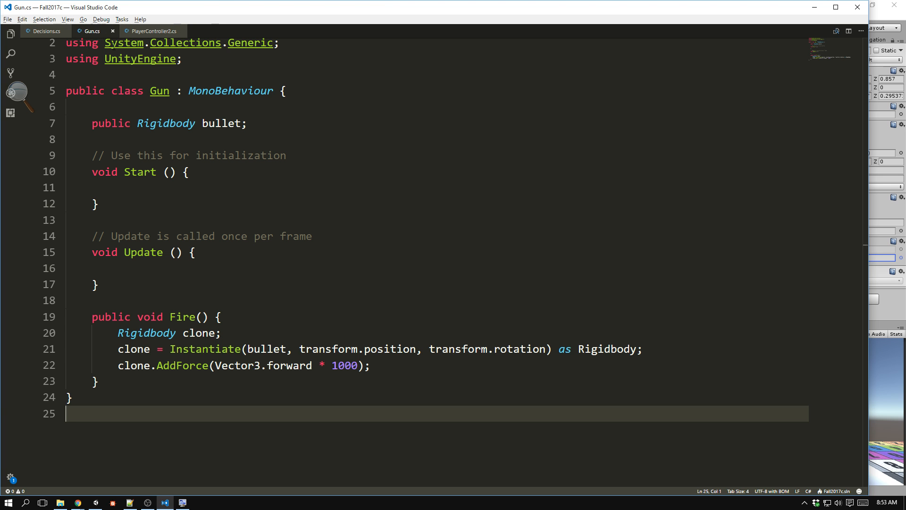
{"action": "scroll", "coordinate": [322, 183], "scroll_direction": "up", "scroll_amount": 1}
{"action": "scroll", "coordinate": [322, 183], "scroll_direction": "down", "scroll_amount": 2}
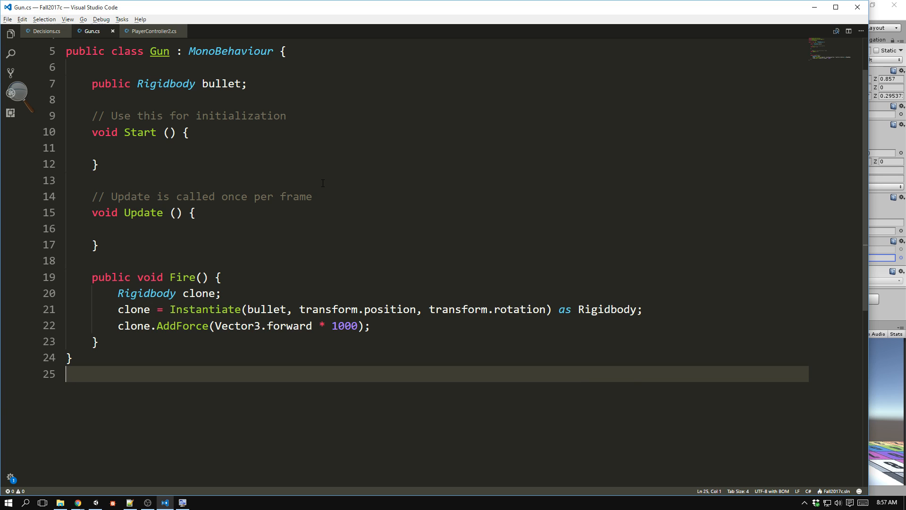
Switch back to Unity, play-test the scene by firing bullets while looking in different directions, and stop the game.
{"action": "key", "text": "alt+Tab"}
{"action": "key", "text": "ctrl+p"}
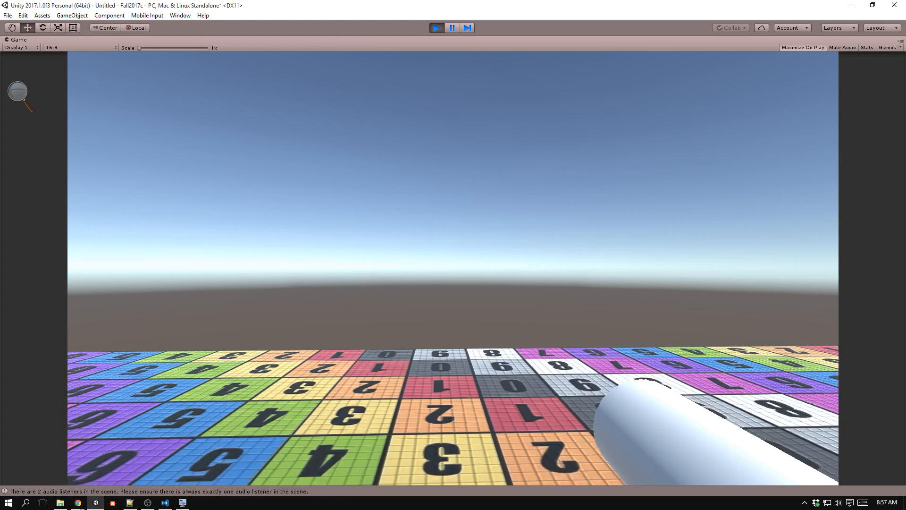
{"action": "left_click", "coordinate": [453, 268]}
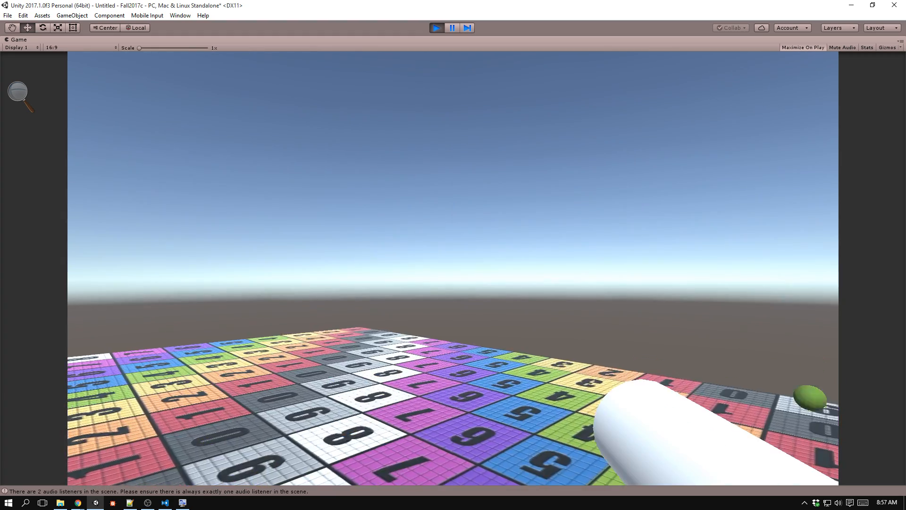
{"action": "left_click", "coordinate": [453, 268]}
{"action": "left_click", "coordinate": [453, 268]}
{"action": "left_click", "coordinate": [453, 268]}
{"action": "left_click", "coordinate": [453, 268]}
{"action": "left_click", "coordinate": [453, 268]}
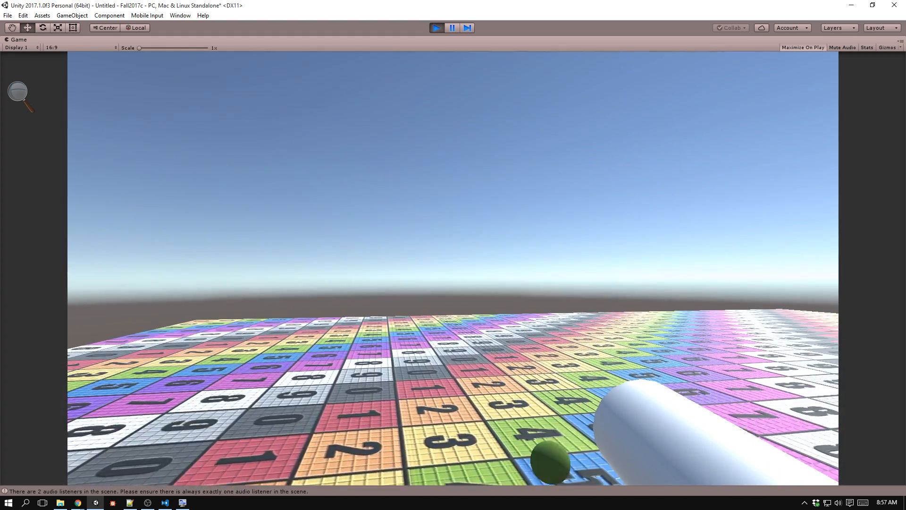
{"action": "left_click", "coordinate": [453, 268]}
{"action": "left_click", "coordinate": [453, 268]}
{"action": "left_click", "coordinate": [453, 268]}
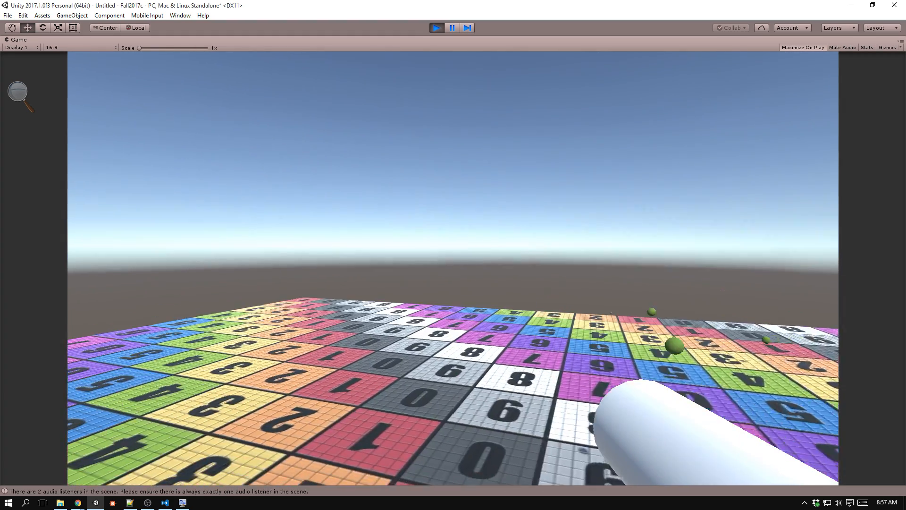
{"action": "left_click", "coordinate": [453, 268]}
{"action": "left_click", "coordinate": [453, 268]}
{"action": "left_click", "coordinate": [453, 268]}
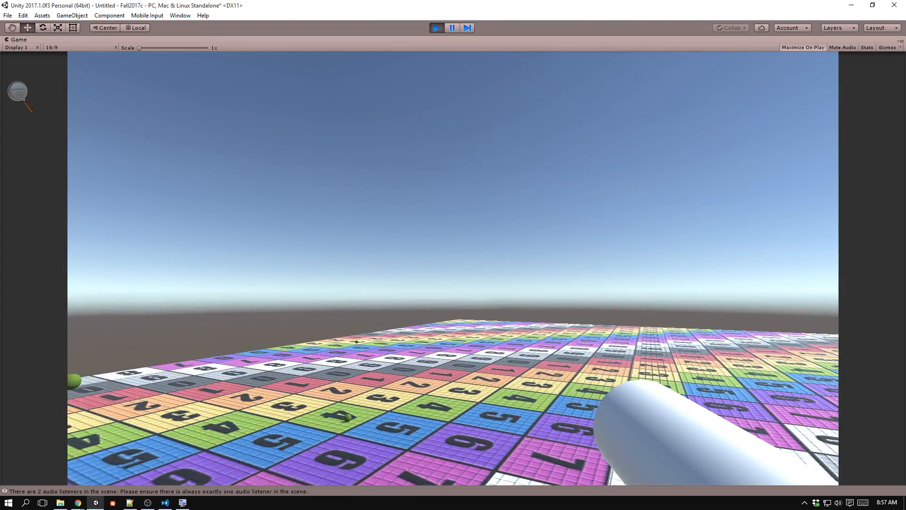
{"action": "left_click", "coordinate": [453, 268]}
{"action": "left_click", "coordinate": [453, 268]}
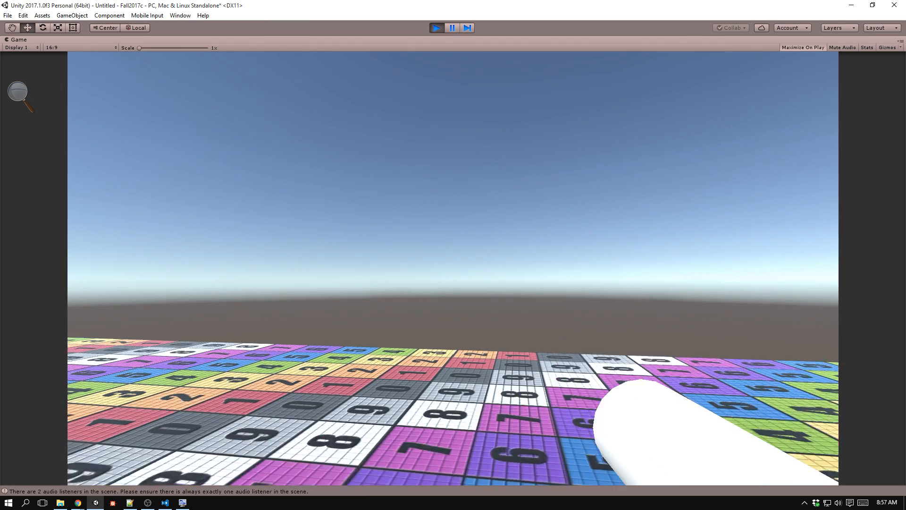
{"action": "key", "text": "ctrl+p"}
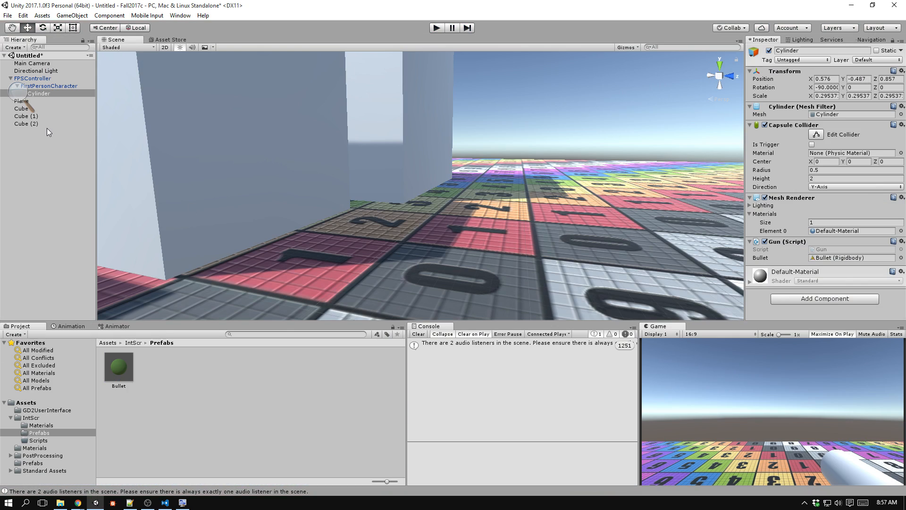
In Visual Studio Code, change AddForce to AddRelativeForce in the Gun script's Fire method and save the file.
{"action": "key", "text": "alt+Tab"}
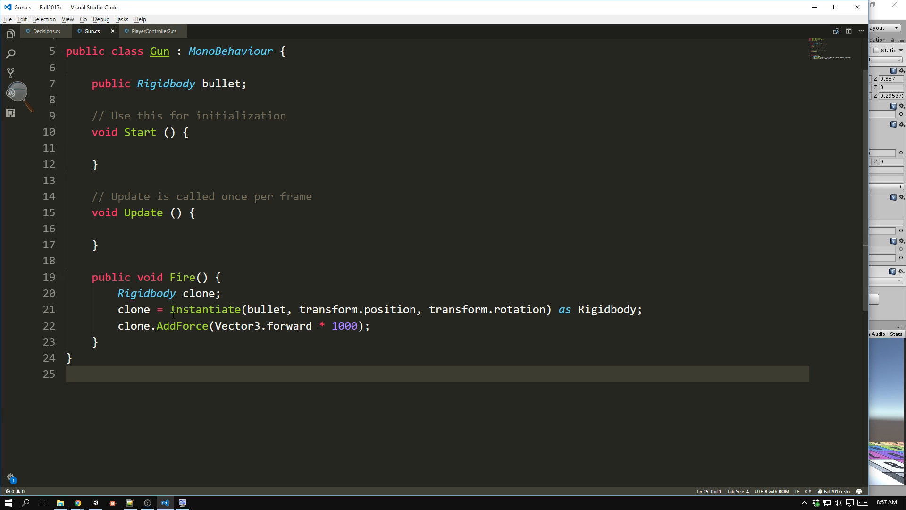
{"action": "left_click", "coordinate": [176, 326]}
{"action": "type", "text": "Rela"}
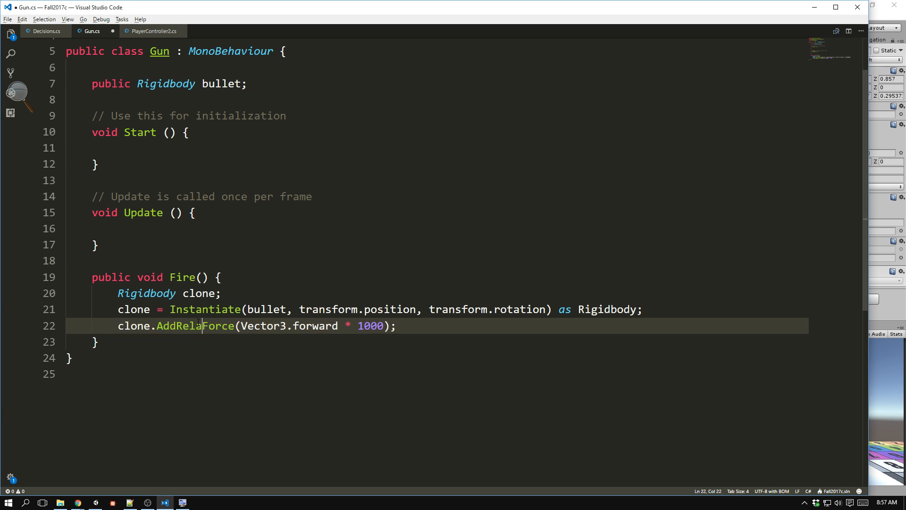
{"action": "type", "text": "tive"}
{"action": "key", "text": "ctrl+s"}
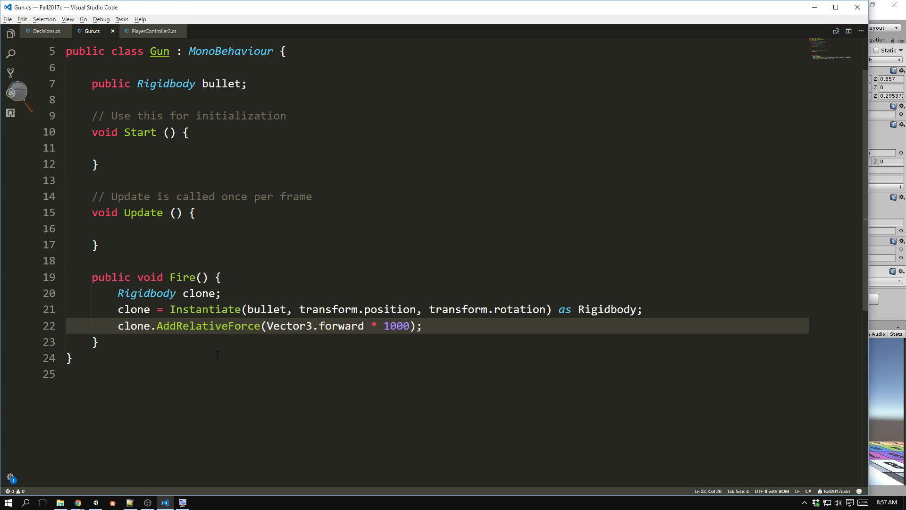
Back in Unity, disable the Capsule Collider component on the Cylinder.
{"action": "key", "text": "alt+Tab"}
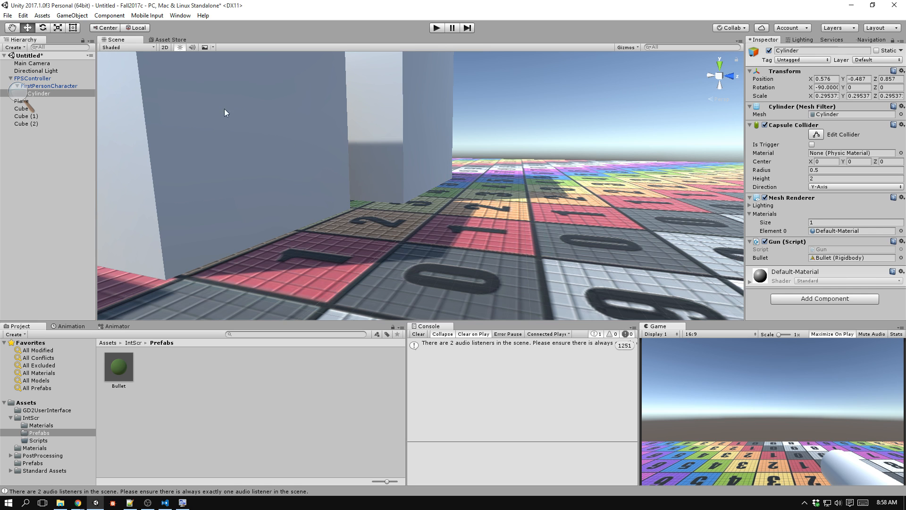
{"action": "left_click_drag", "start_coordinate": [406, 151], "coordinate": [474, 172], "text": "alt"}
{"action": "key", "text": "w"}
{"action": "right_click_drag", "start_coordinate": [474, 171], "coordinate": [442, 192]}
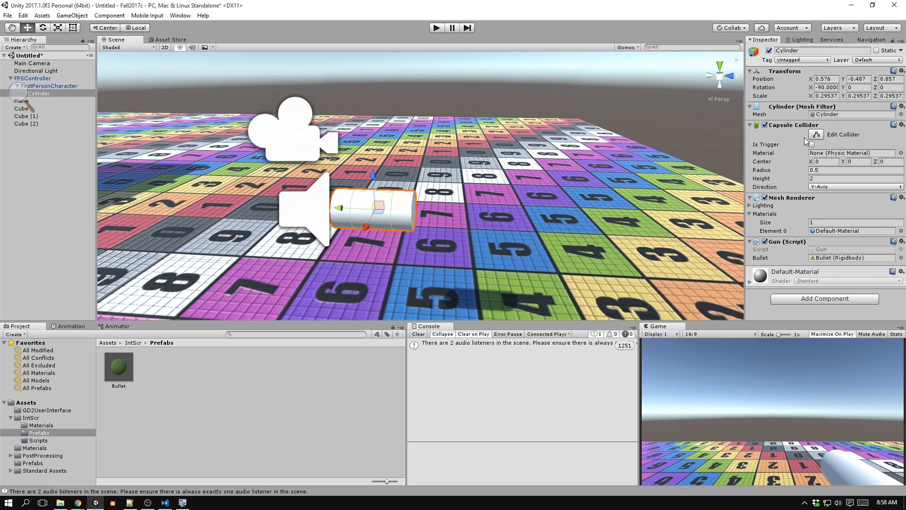
{"action": "left_click", "coordinate": [765, 125]}
Run the game to test firing bullets with the relative force, and stop it.
{"action": "left_click", "coordinate": [436, 28]}
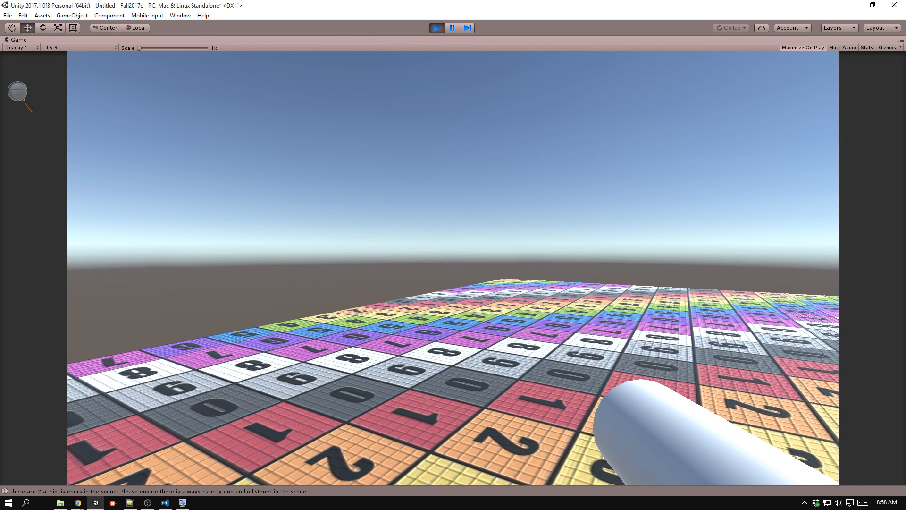
{"action": "key", "text": "Escape"}
{"action": "key", "text": "alt+Tab"}
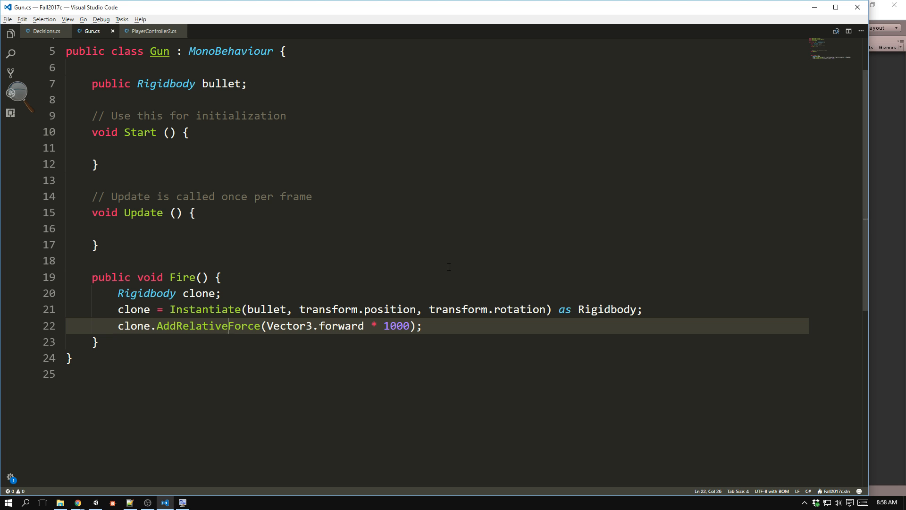
{"action": "key", "text": "alt+Tab"}
{"action": "left_click", "coordinate": [449, 266]}
{"action": "left_click", "coordinate": [449, 266]}
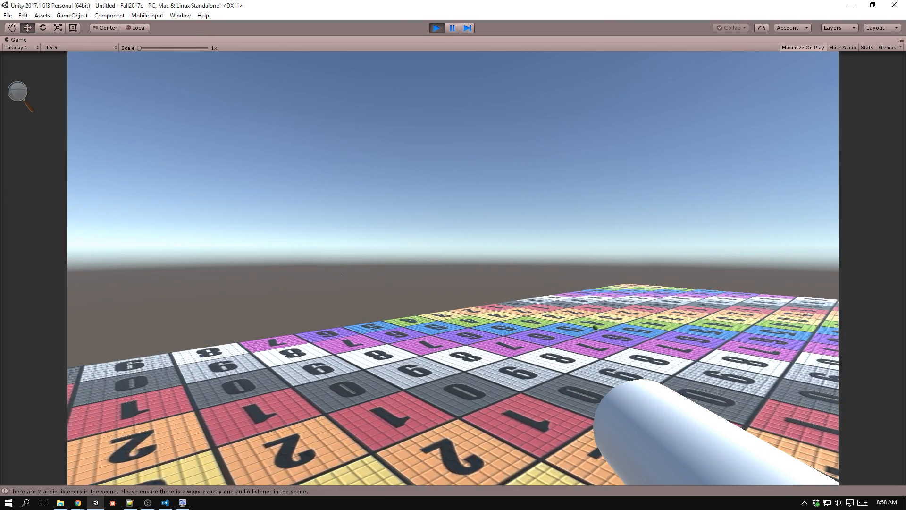
{"action": "key", "text": "alt+Tab"}
In Visual Studio Code, try Vector3.up as the bullet's force direction in the Gun script's Fire method and save.
{"action": "key", "text": "alt+Tab"}
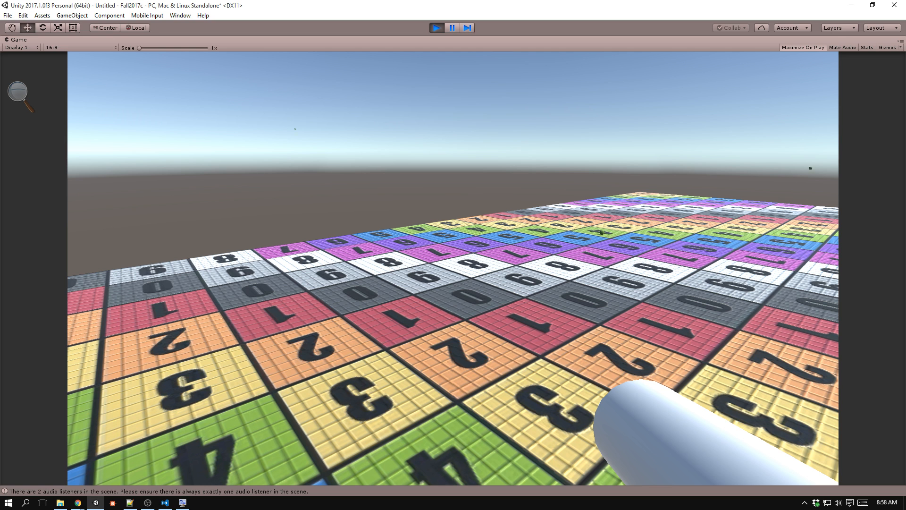
{"action": "key", "text": "ctrl+p"}
{"action": "key", "text": "alt+Tab"}
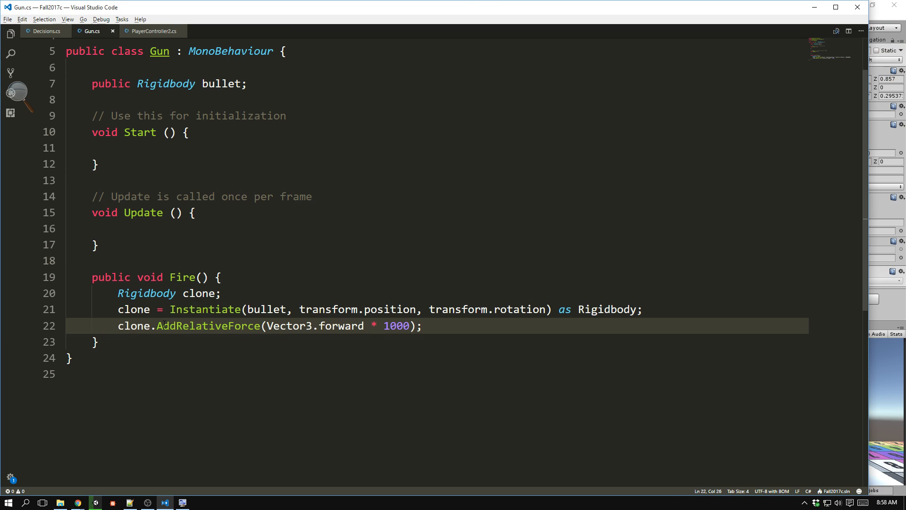
{"action": "left_click_drag", "start_coordinate": [162, 326], "coordinate": [377, 325]}
{"action": "double_click", "coordinate": [349, 325]}
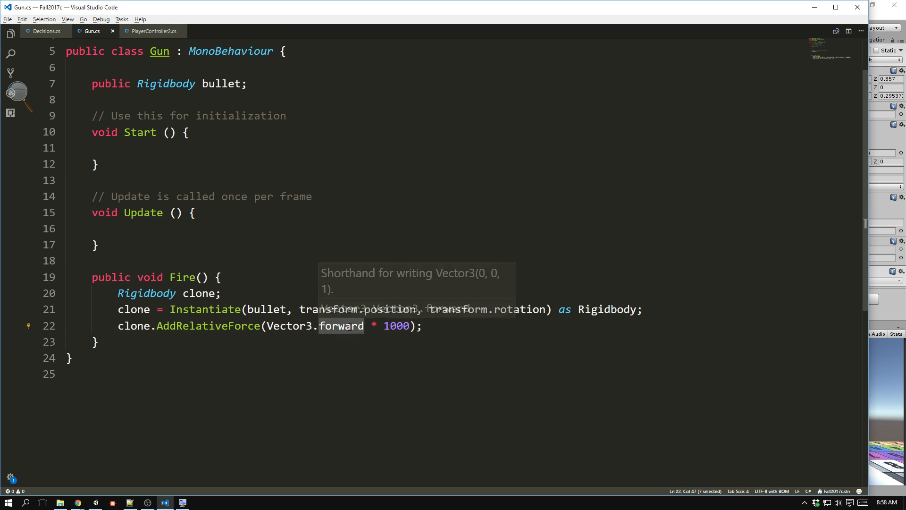
{"action": "type", "text": "up"}
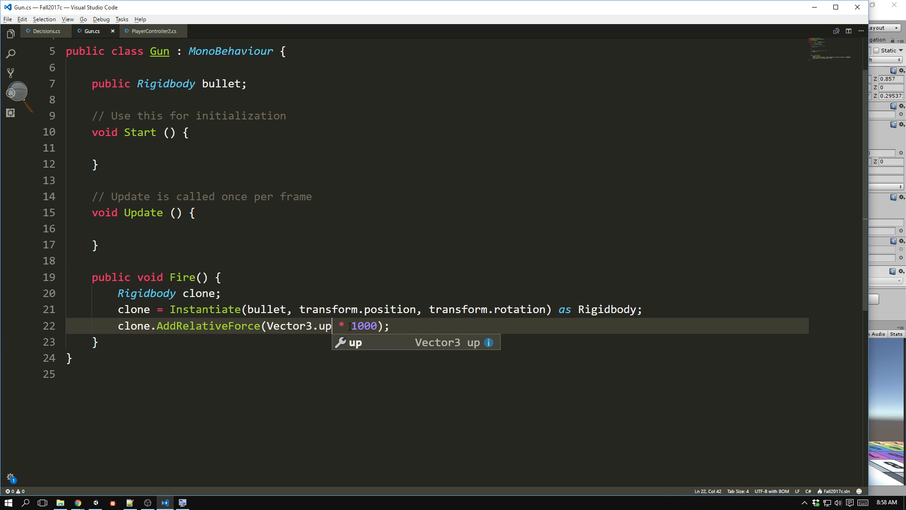
Return to Unity and briefly play-test the gun with the Vector3.up force direction.
{"action": "key", "text": "alt+Tab"}
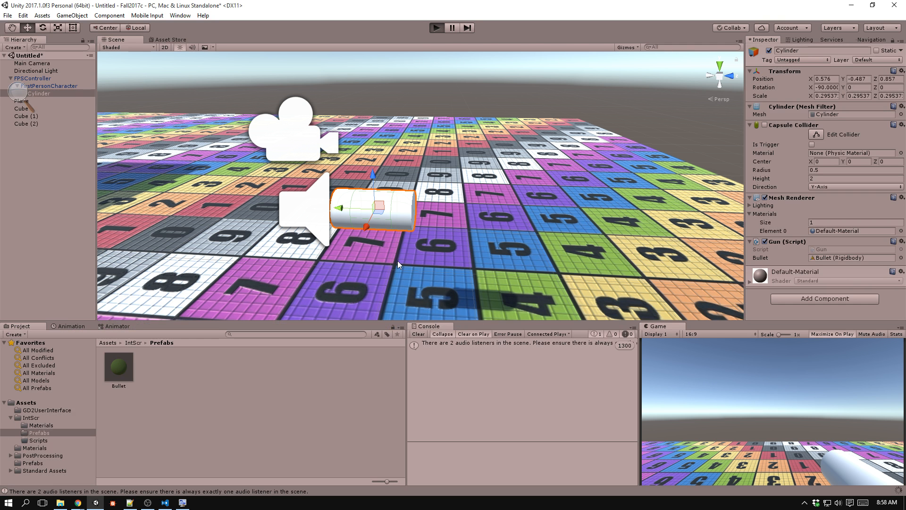
{"action": "key", "text": "ctrl+p"}
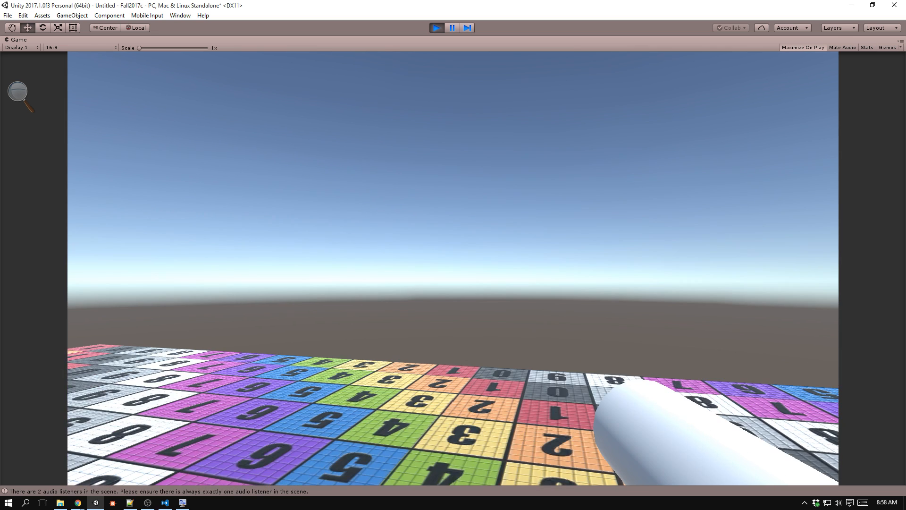
{"action": "key", "text": "ctrl+p"}
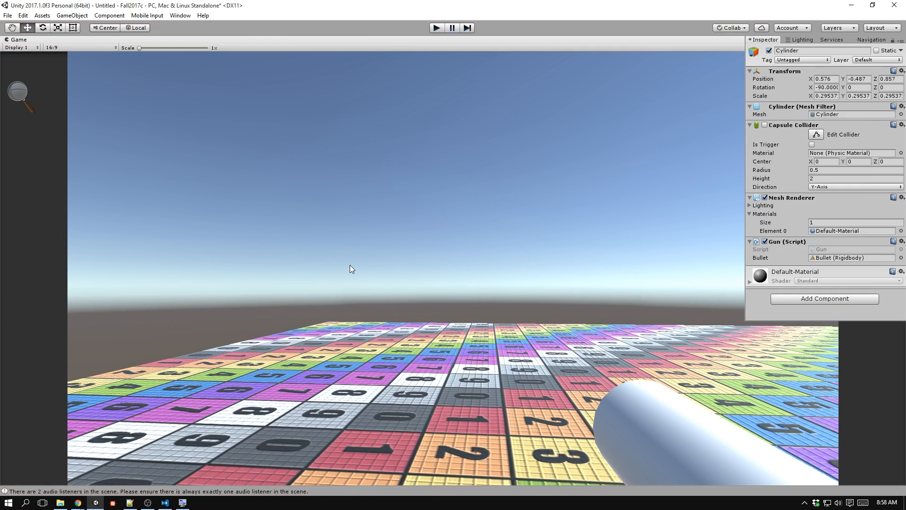
In Visual Studio Code, set the force direction in the Gun script's Fire method to Vector3.down and save.
{"action": "key", "text": "alt+Tab"}
{"action": "double_click", "coordinate": [321, 329]}
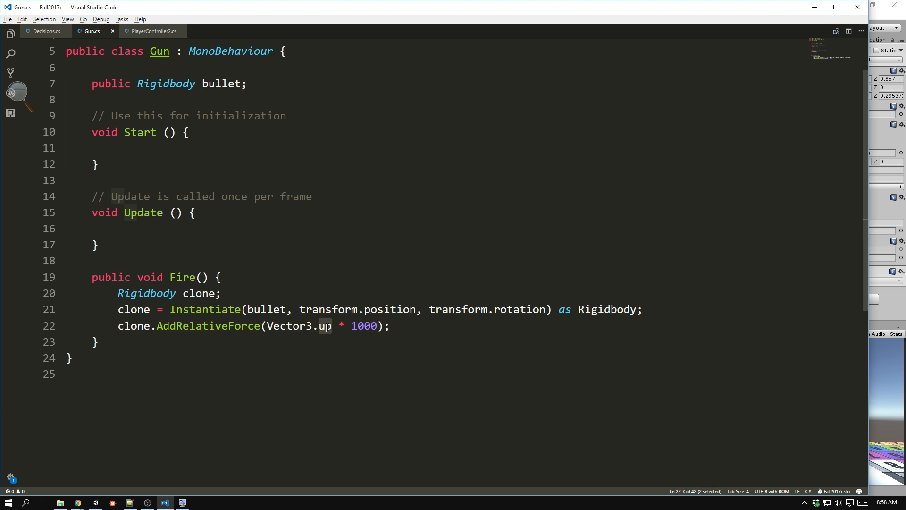
{"action": "type", "text": "down"}
Return to Unity, run the game, and fire several bullets to test the Vector3.down direction.
{"action": "key", "text": "alt+Tab"}
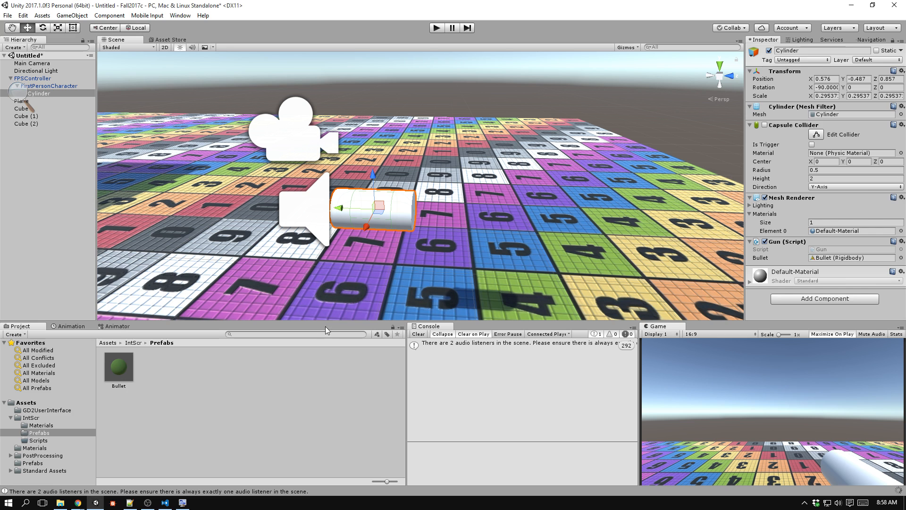
{"action": "key", "text": "ctrl+p"}
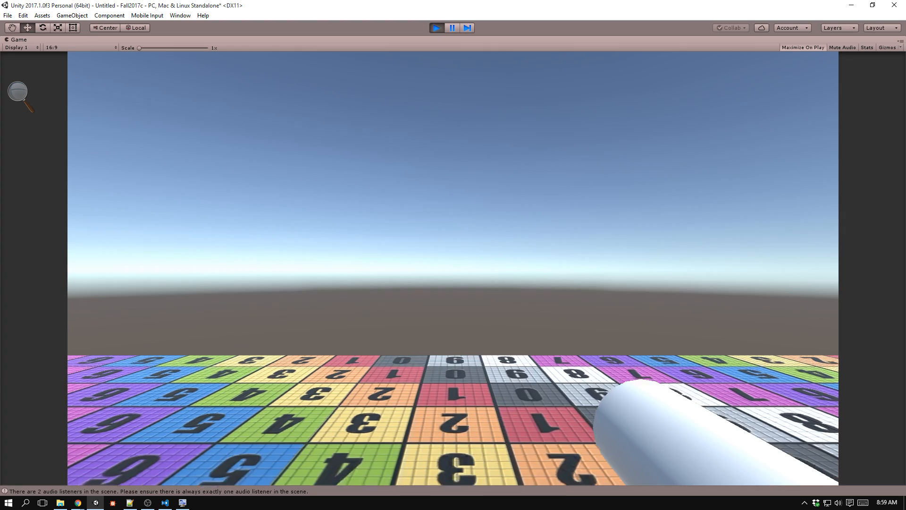
{"action": "left_click", "coordinate": [453, 268]}
{"action": "left_click", "coordinate": [453, 268]}
{"action": "left_click", "coordinate": [453, 268]}
Keep firing bullets across the plane and at the cubes to test the Vector3.down direction, and stop the game.
{"action": "left_click", "coordinate": [453, 268]}
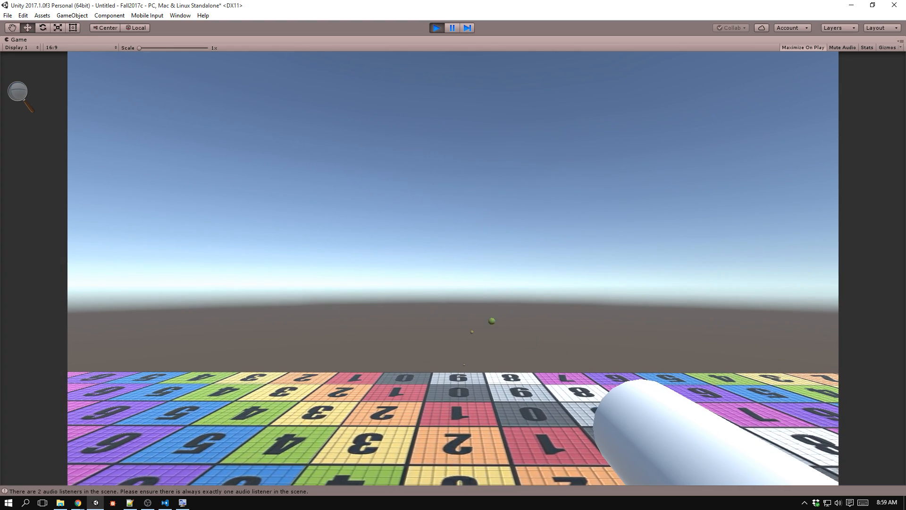
{"action": "left_click", "coordinate": [452, 268]}
{"action": "left_click", "coordinate": [453, 268]}
{"action": "left_click", "coordinate": [453, 268]}
{"action": "left_click", "coordinate": [452, 268]}
{"action": "left_click", "coordinate": [453, 268]}
{"action": "left_click", "coordinate": [453, 268]}
{"action": "left_click", "coordinate": [453, 268]}
{"action": "left_click", "coordinate": [453, 268]}
{"action": "left_click", "coordinate": [453, 268]}
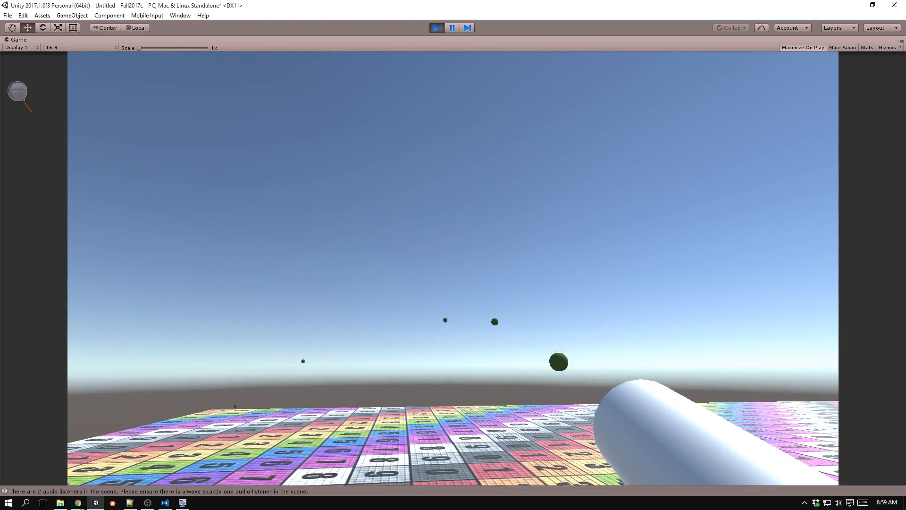
{"action": "left_click", "coordinate": [453, 268]}
{"action": "left_click", "coordinate": [453, 268]}
{"action": "left_click", "coordinate": [453, 268]}
{"action": "left_click", "coordinate": [453, 267]}
{"action": "left_click", "coordinate": [453, 268]}
{"action": "left_click", "coordinate": [453, 268]}
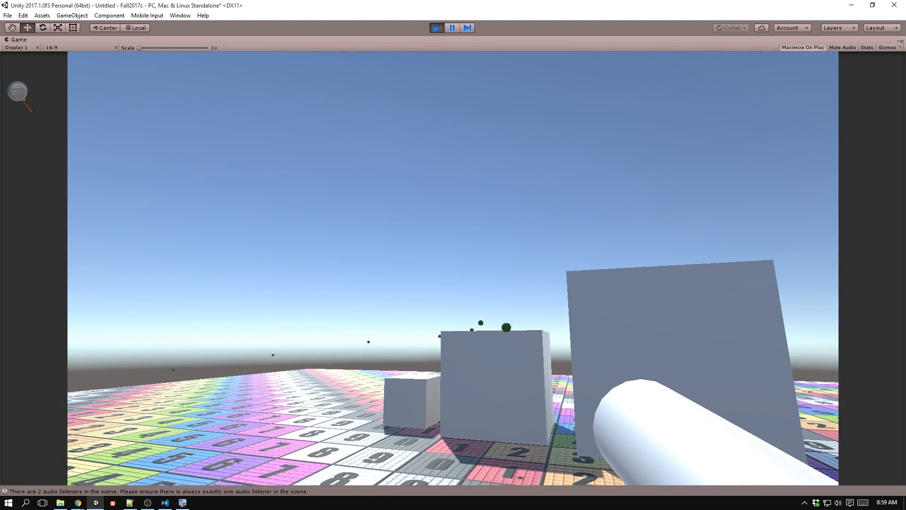
{"action": "key", "text": "a"}
{"action": "left_click", "coordinate": [453, 268]}
{"action": "left_click", "coordinate": [453, 268]}
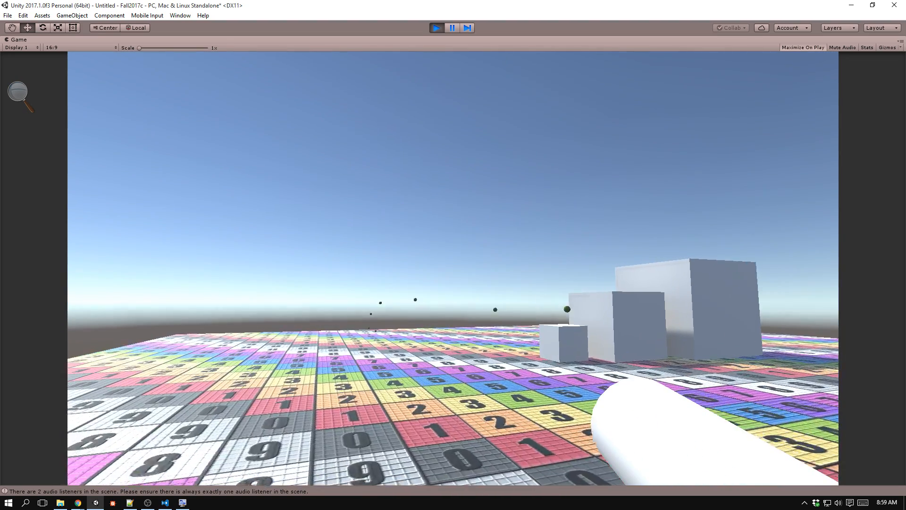
{"action": "left_click", "coordinate": [452, 268]}
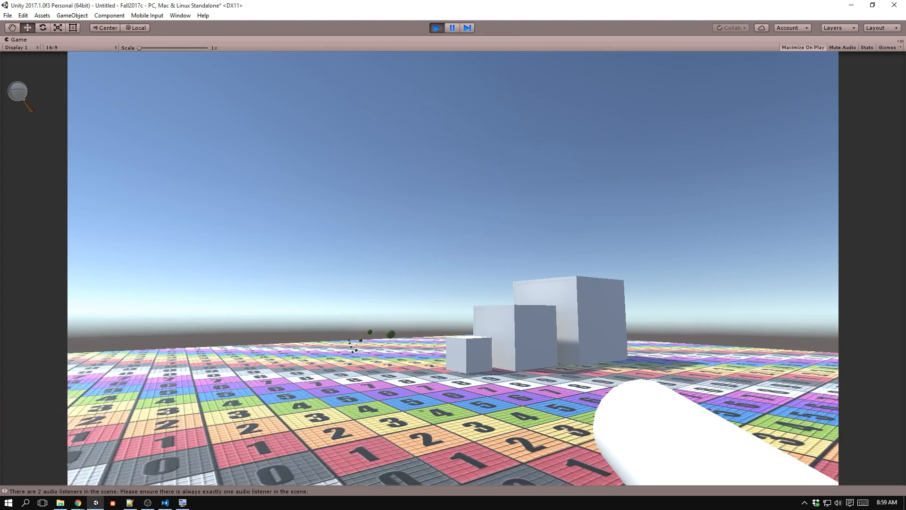
{"action": "left_click", "coordinate": [453, 268]}
{"action": "left_click", "coordinate": [453, 268]}
{"action": "left_click", "coordinate": [453, 268]}
{"action": "left_click", "coordinate": [453, 268]}
{"action": "left_click", "coordinate": [453, 268]}
{"action": "left_click", "coordinate": [453, 268]}
{"action": "left_click", "coordinate": [453, 268]}
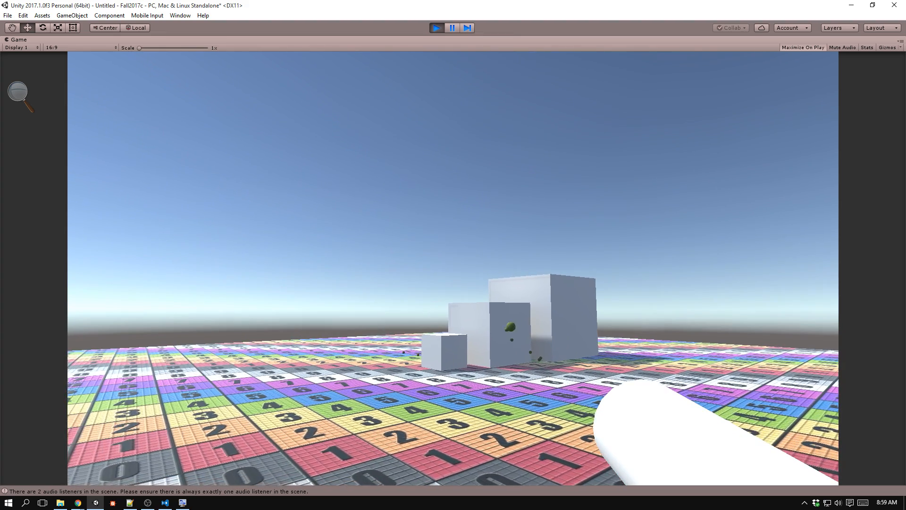
{"action": "left_click", "coordinate": [452, 268]}
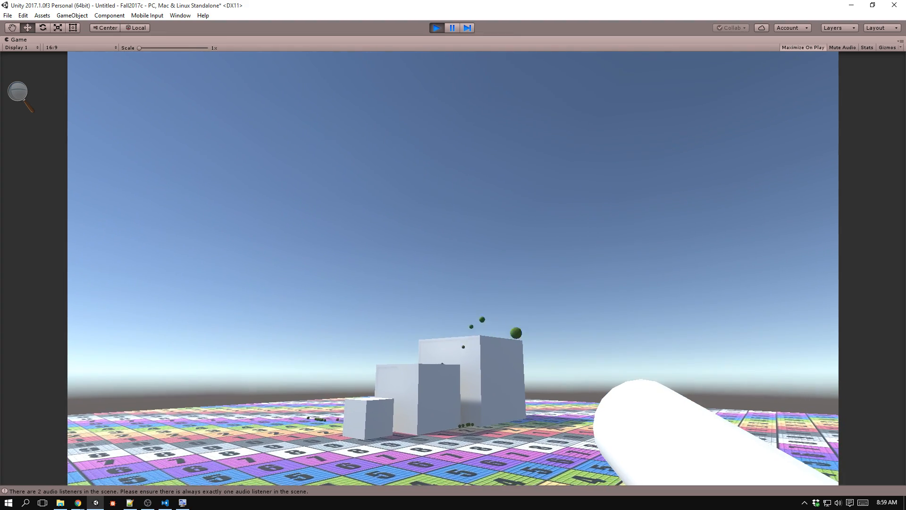
{"action": "left_click", "coordinate": [453, 268]}
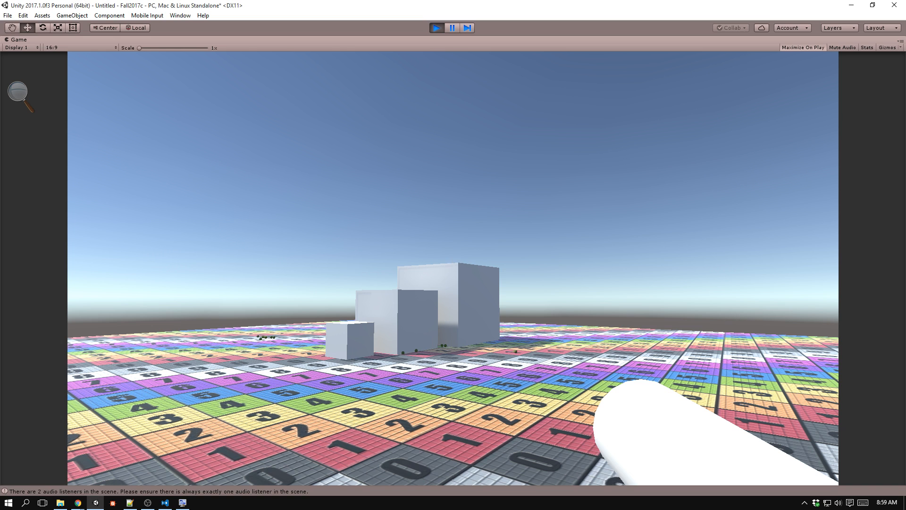
{"action": "key", "text": "ctrl+p"}
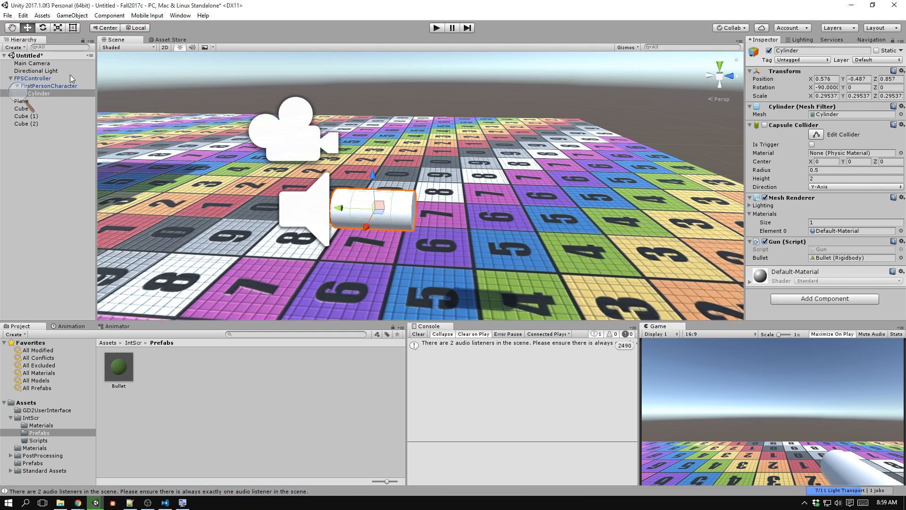
Inspect FPSController, FirstPersonCharacter and the Cylinder in the scene hierarchy, and move the Magnifier clear of their names.
{"action": "left_click", "coordinate": [64, 79]}
{"action": "left_click", "coordinate": [68, 86]}
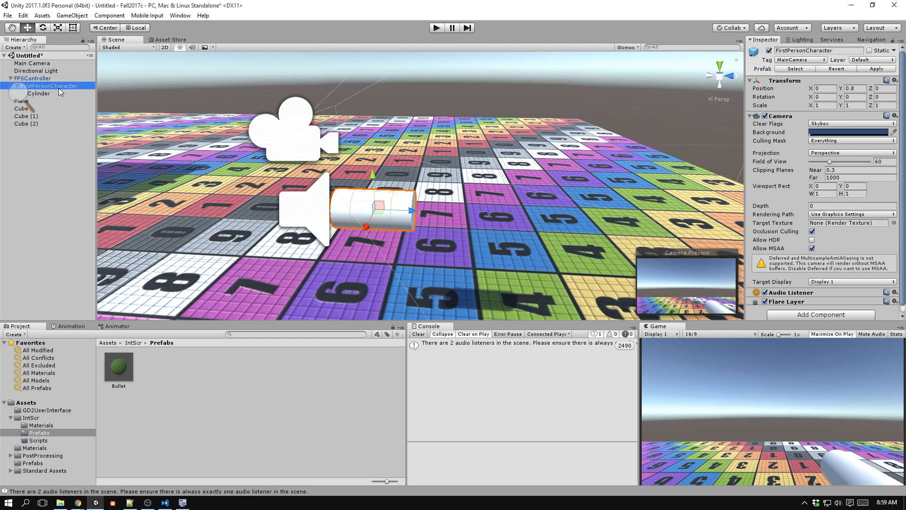
{"action": "left_click", "coordinate": [57, 93]}
{"action": "left_click", "coordinate": [24, 95]}
{"action": "left_click_drag", "start_coordinate": [29, 83], "coordinate": [41, 259]}
{"action": "left_click", "coordinate": [41, 187]}
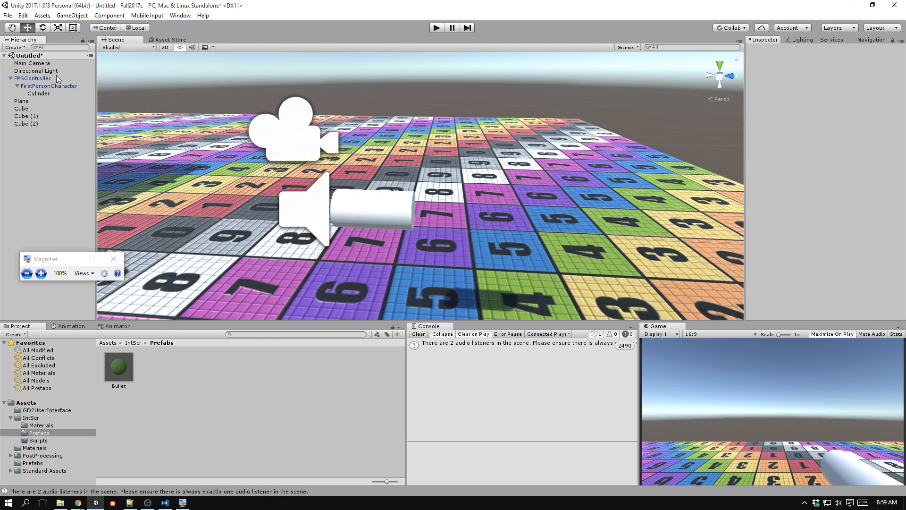
Magnify the scene hierarchy, reparent the Cylinder directly under FPSController, and return it under FirstPersonCharacter.
{"action": "key", "text": "super+plus"}
{"action": "key", "text": "super+plus"}
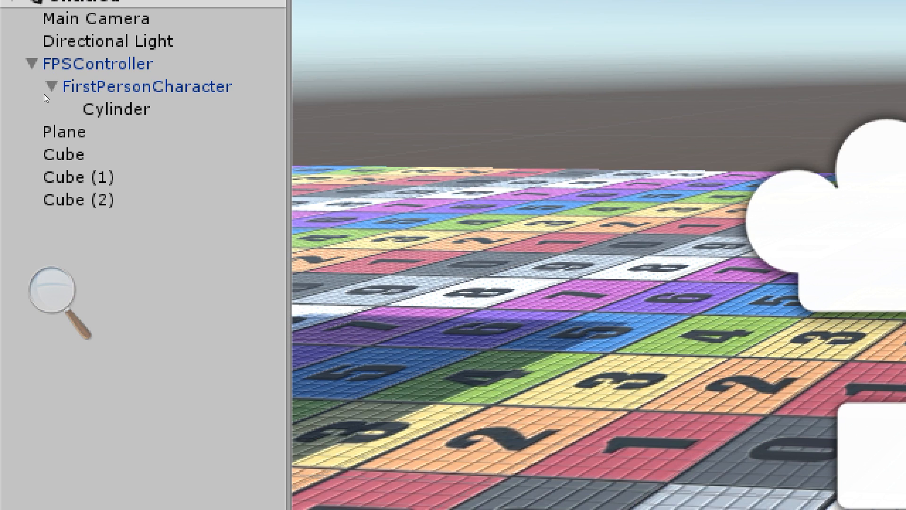
{"action": "left_click_drag", "start_coordinate": [44, 97], "coordinate": [46, 66]}
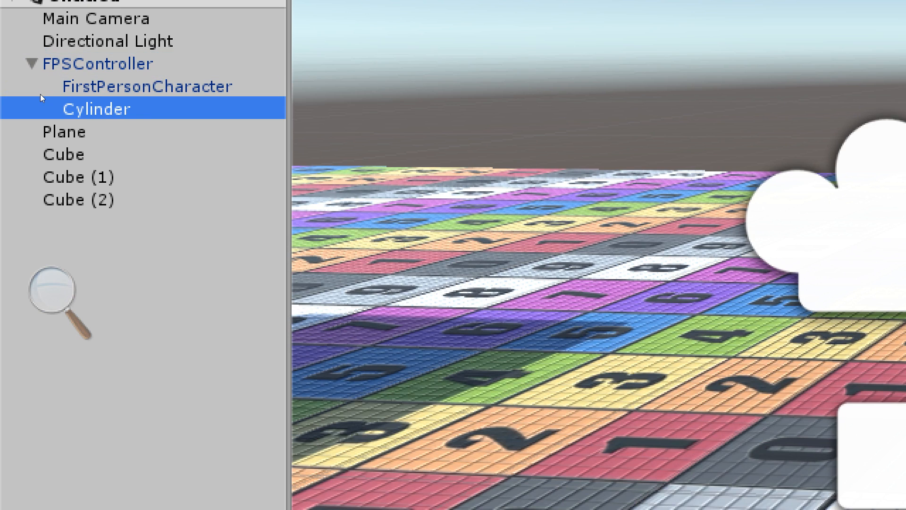
{"action": "left_click_drag", "start_coordinate": [41, 97], "coordinate": [49, 85]}
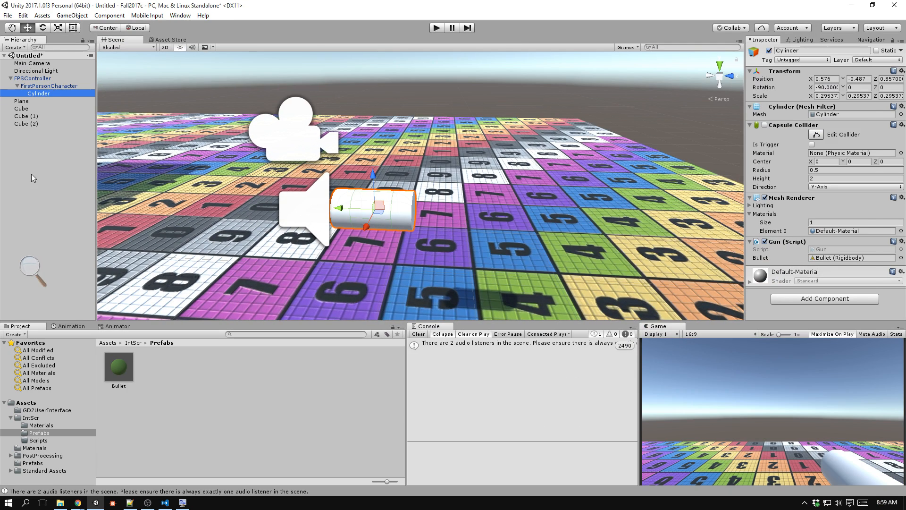
In Visual Studio Code, set the force multiplier in the Gun script's Fire method to 5000 and save.
{"action": "key", "text": "alt+Tab"}
{"action": "left_click", "coordinate": [378, 332]}
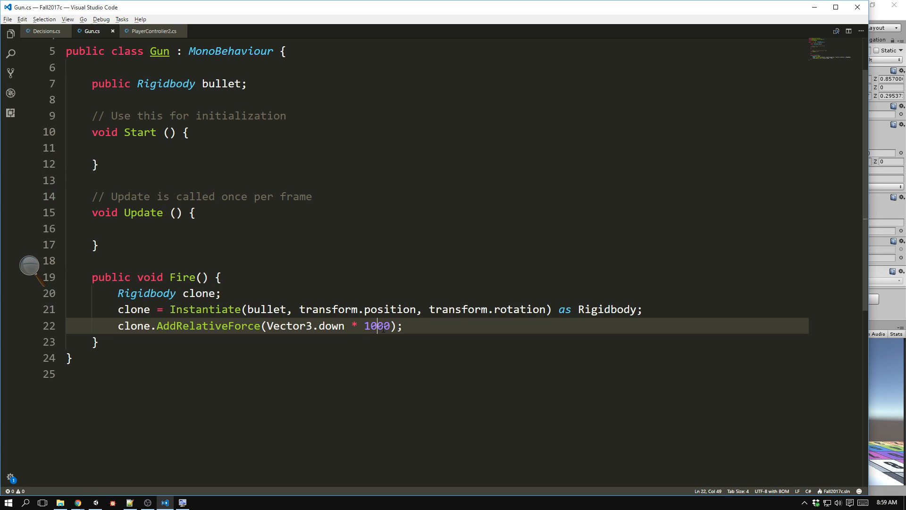
{"action": "type", "text": "0"}
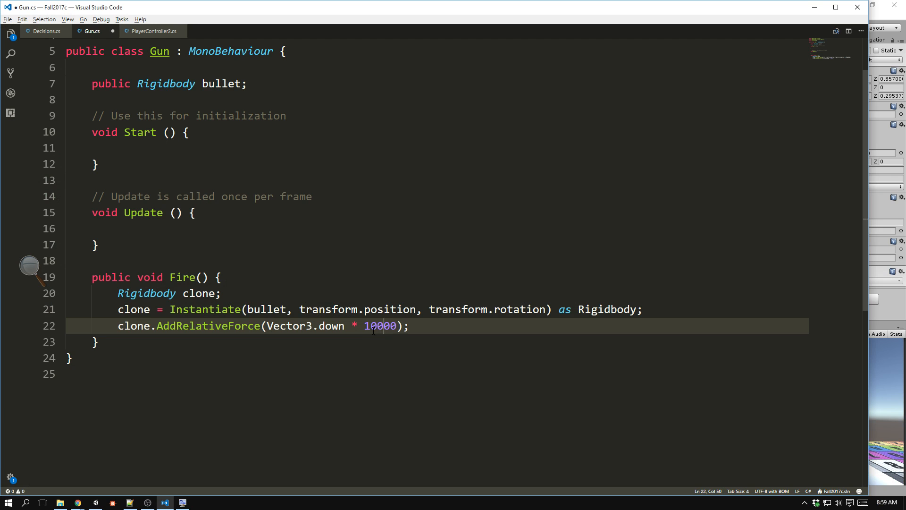
{"action": "key", "text": "BackSpace"}
{"action": "key", "text": "Left"}
{"action": "key", "text": "BackSpace"}
{"action": "type", "text": "5"}
{"action": "key", "text": "ctrl+s"}
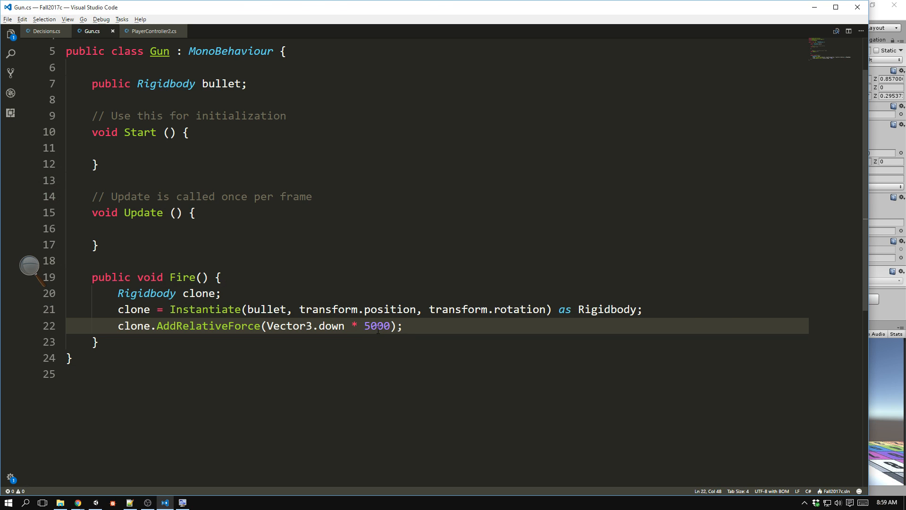
Return to Unity, play-test shooting with the 5000 force multiplier, and stop the game.
{"action": "key", "text": "alt+Tab"}
{"action": "key", "text": "ctrl+p"}
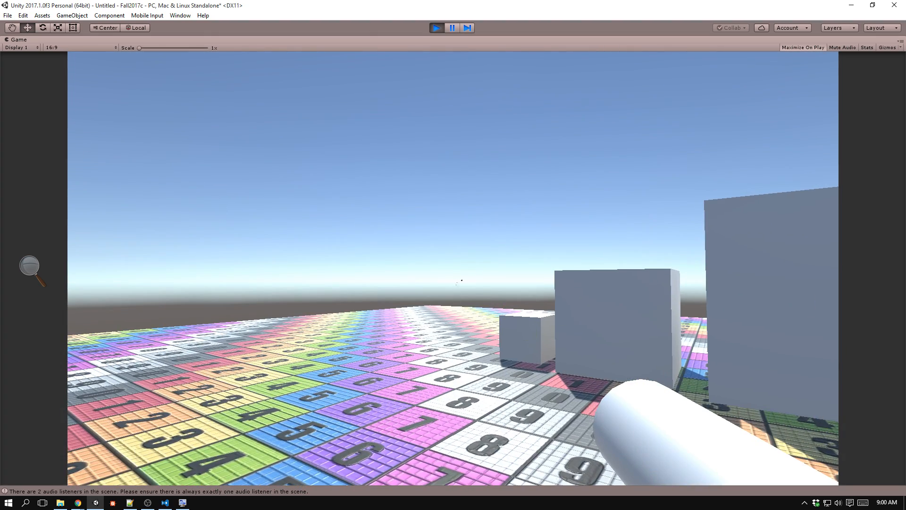
{"action": "key", "text": "d"}
{"action": "key", "text": "a"}
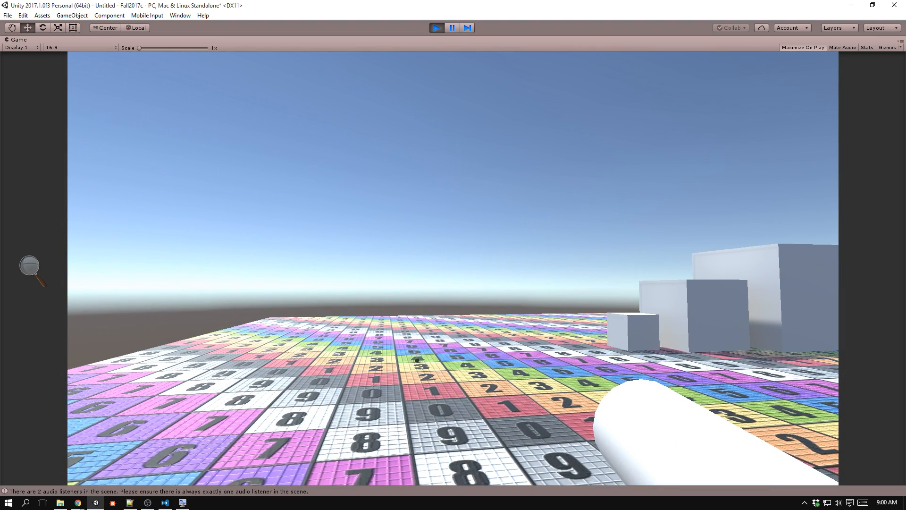
{"action": "left_click", "coordinate": [453, 268]}
{"action": "key", "text": "ctrl+p"}
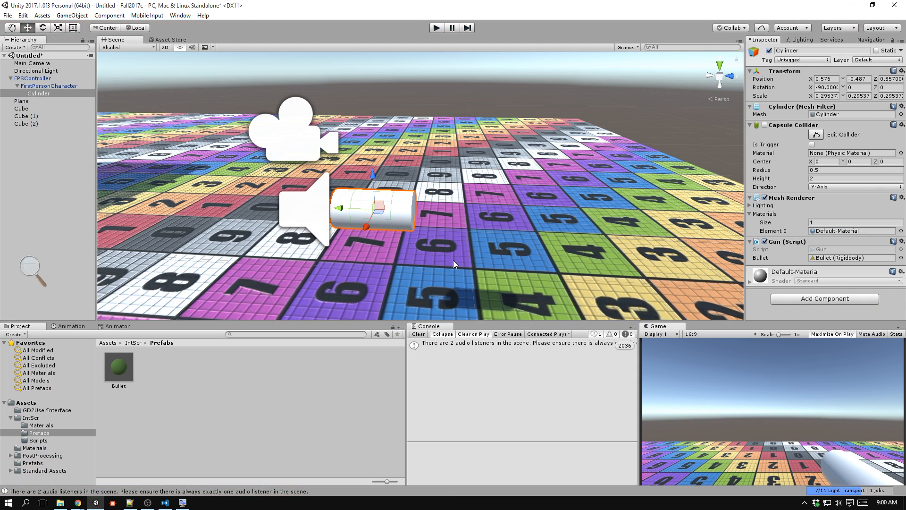
In Visual Studio Code, change Input.GetKeyDown to Input.GetKey in PlayerController2's Update method and save the script.
{"action": "key", "text": "alt+Tab"}
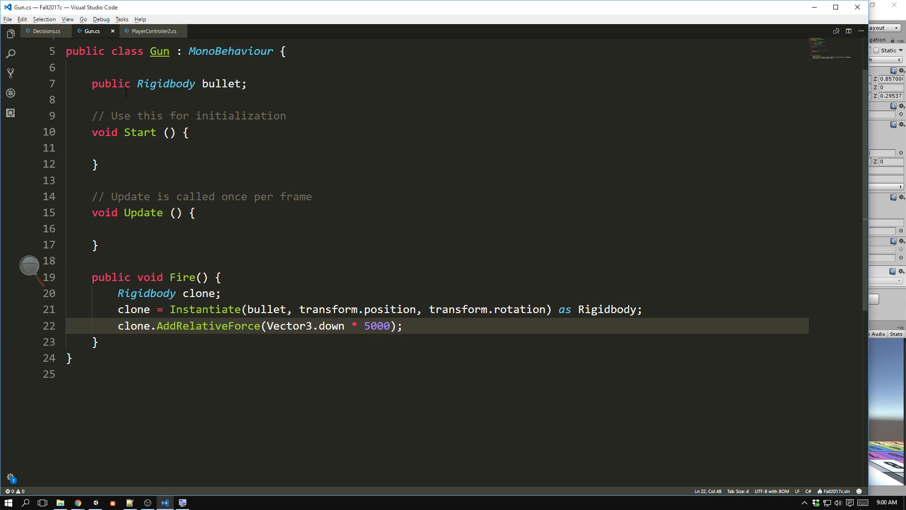
{"action": "left_click", "coordinate": [160, 31]}
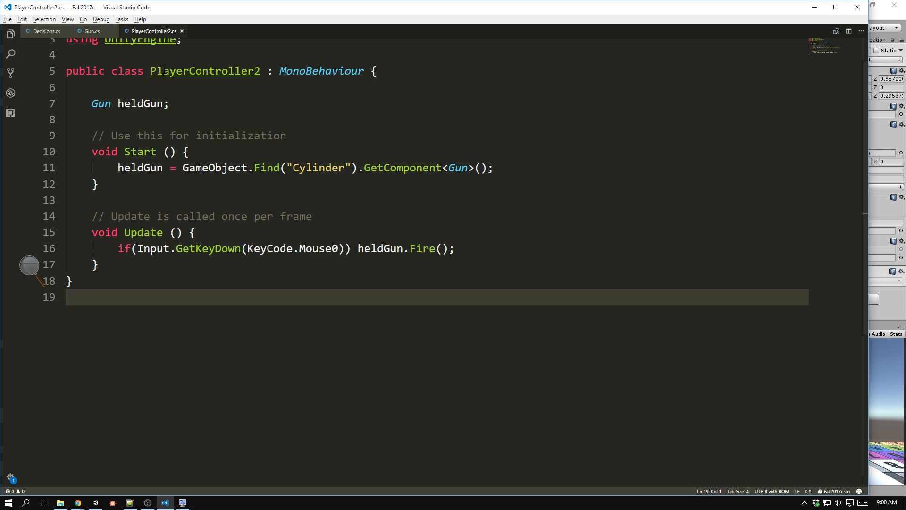
{"action": "left_click", "coordinate": [215, 248]}
{"action": "left_click_drag", "start_coordinate": [216, 249], "coordinate": [240, 249]}
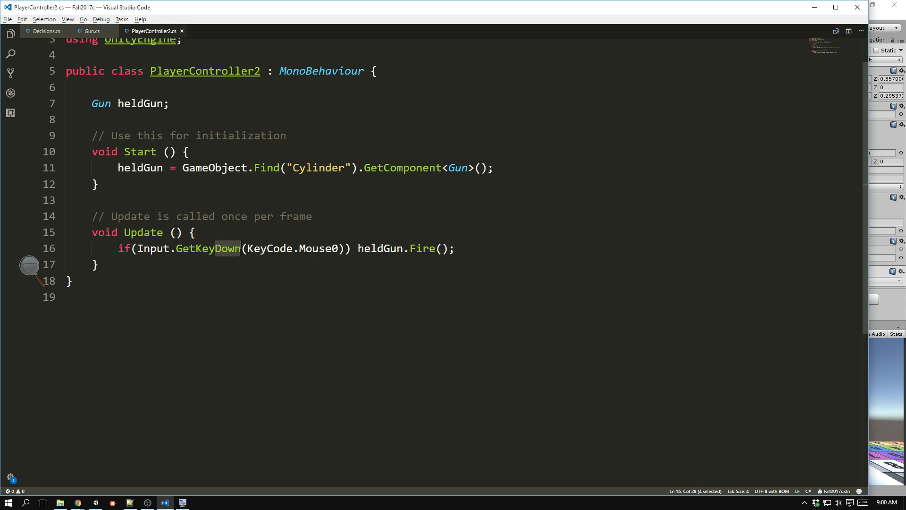
{"action": "key", "text": "BackSpace"}
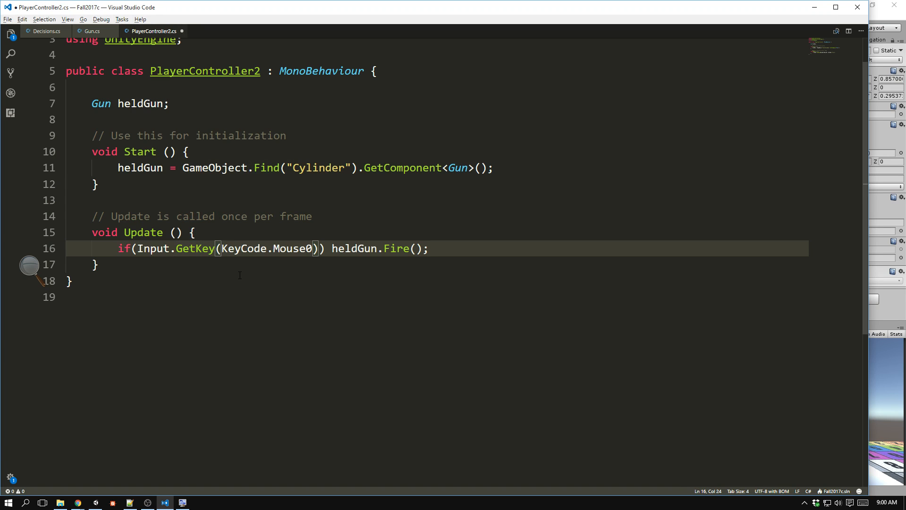
{"action": "key", "text": "ctrl+s"}
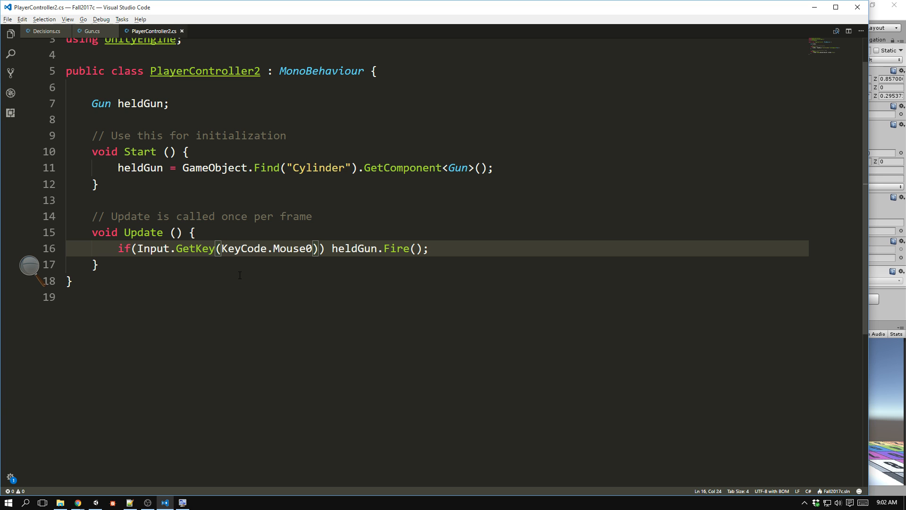
Return to Unity, run the game, test continuous fire while moving around the cubes, and stop it.
{"action": "key", "text": "alt+Tab"}
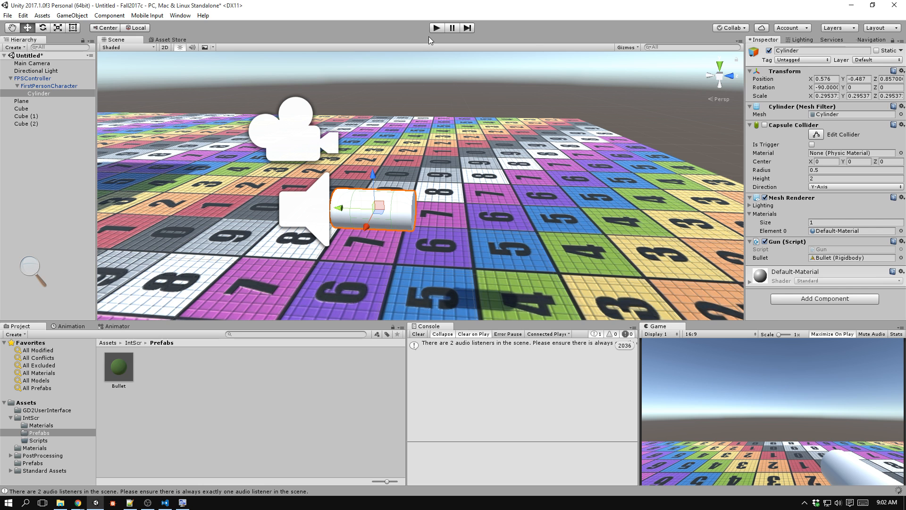
{"action": "left_click", "coordinate": [435, 28]}
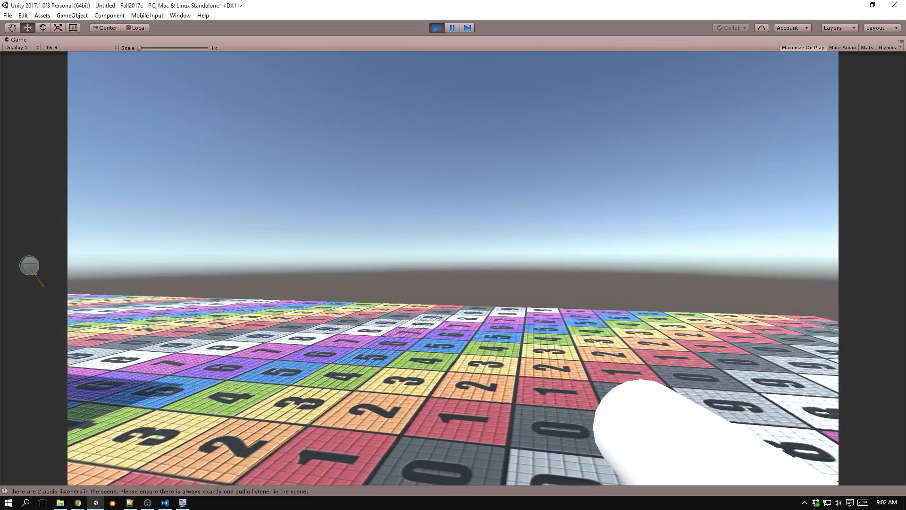
{"action": "key", "text": "d"}
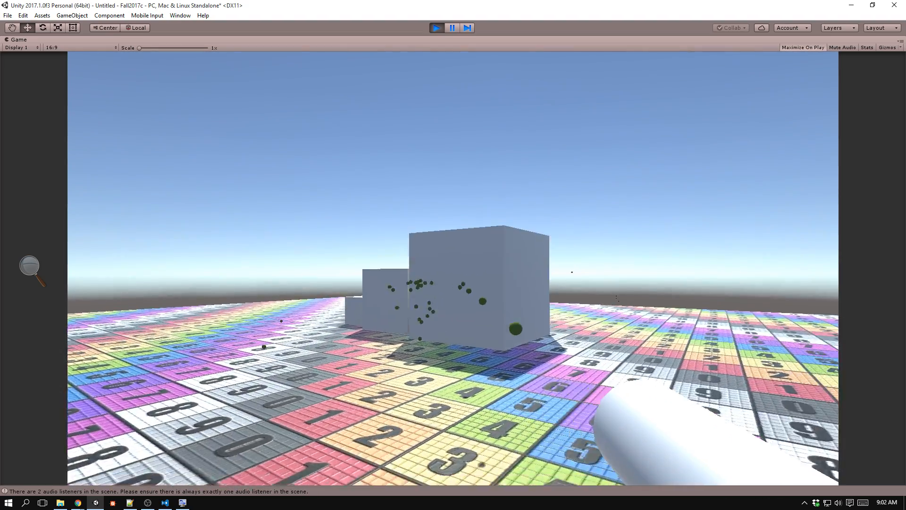
{"action": "key", "text": "w"}
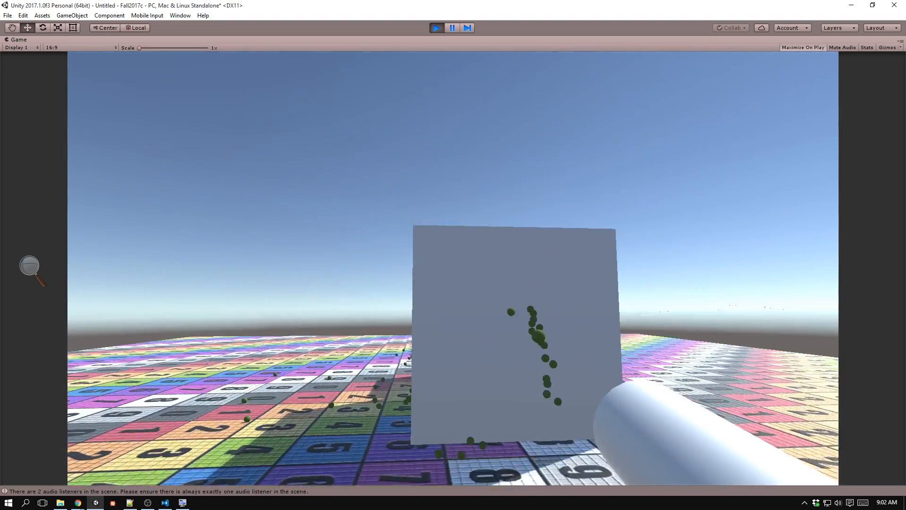
{"action": "key", "text": "s"}
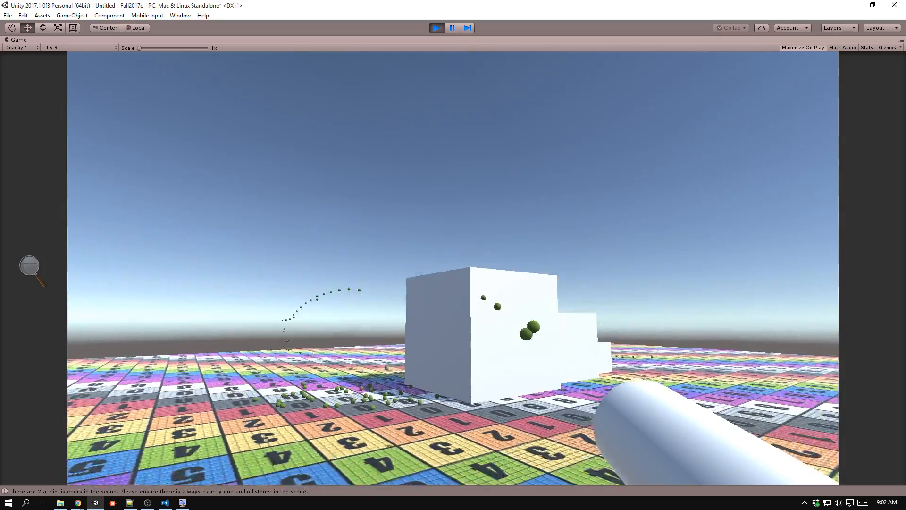
{"action": "key", "text": "a"}
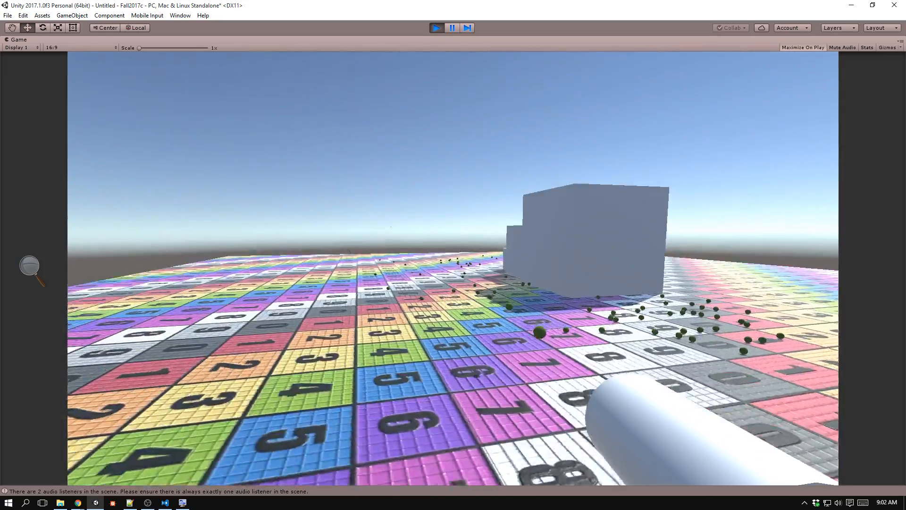
{"action": "key", "text": "a"}
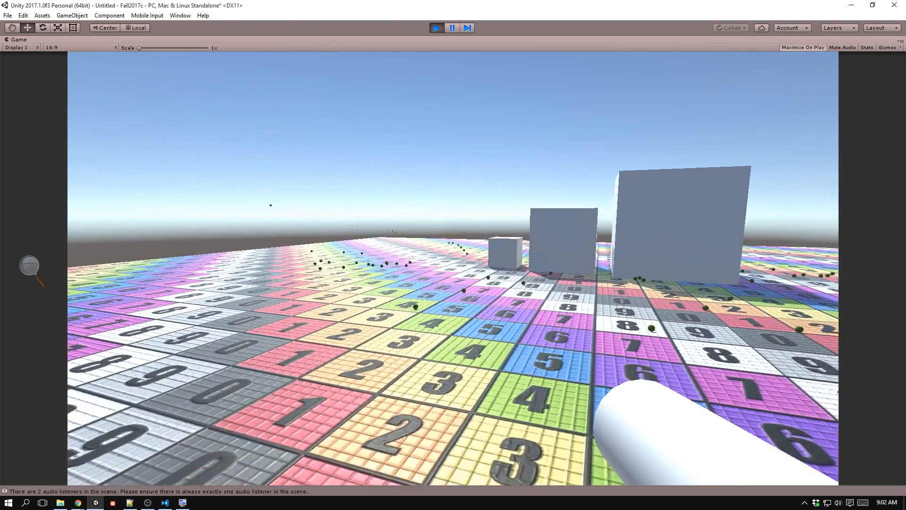
{"action": "key", "text": "s"}
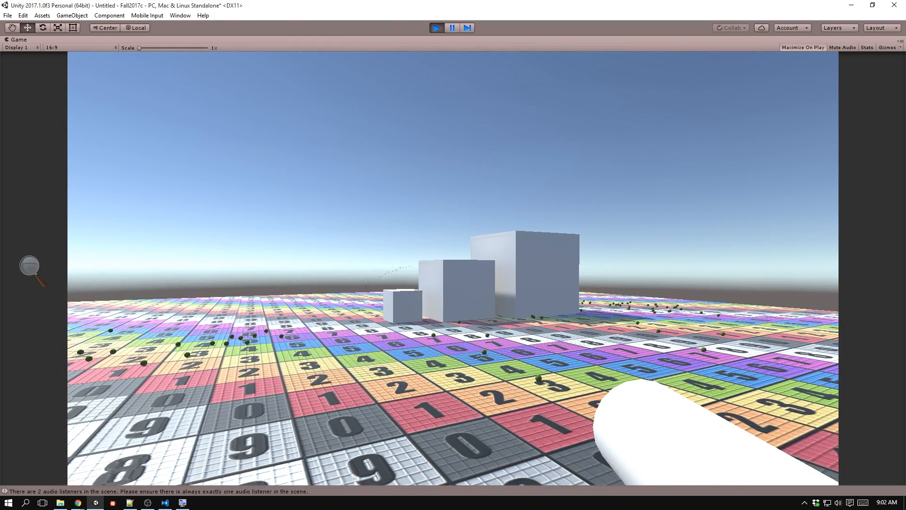
{"action": "key", "text": "ctrl+p"}
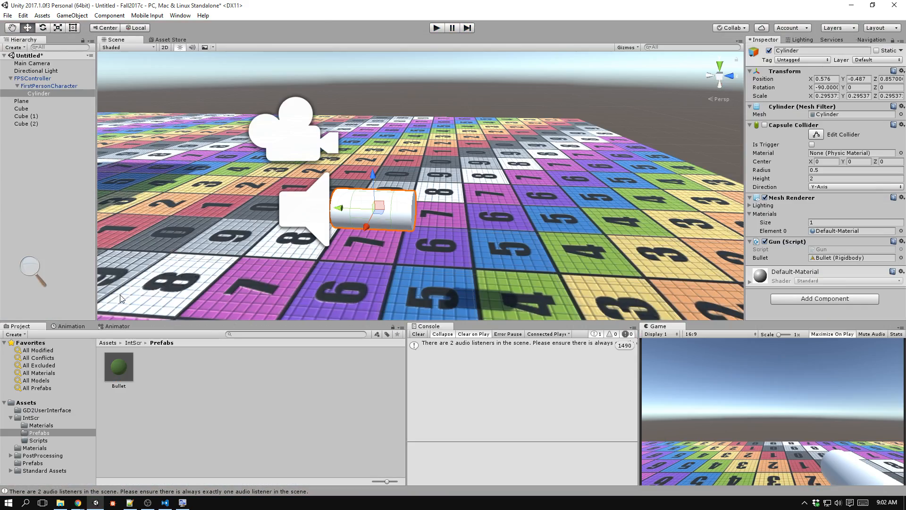
Set the Collision Detection of the Bullet prefab's Rigidbody to Continuous.
{"action": "left_click", "coordinate": [117, 369]}
{"action": "scroll", "coordinate": [782, 213], "scroll_direction": "down", "scroll_amount": 3}
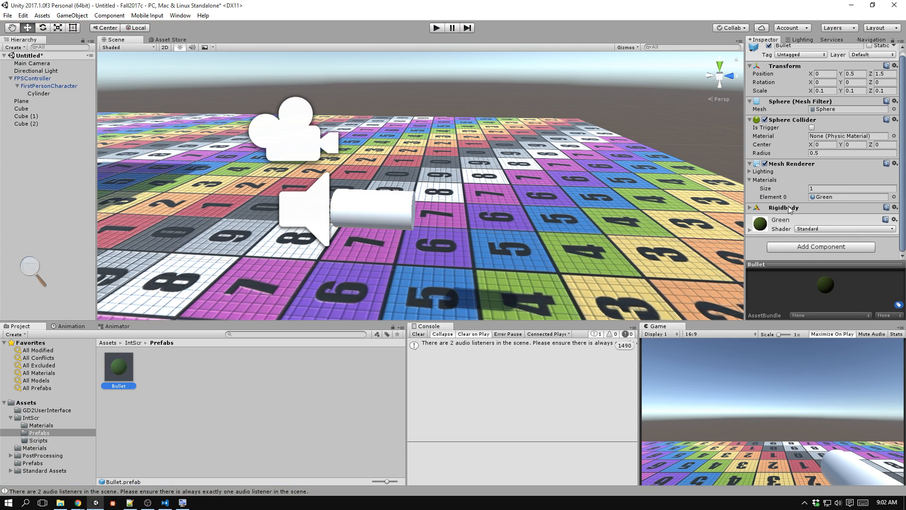
{"action": "left_click", "coordinate": [821, 189]}
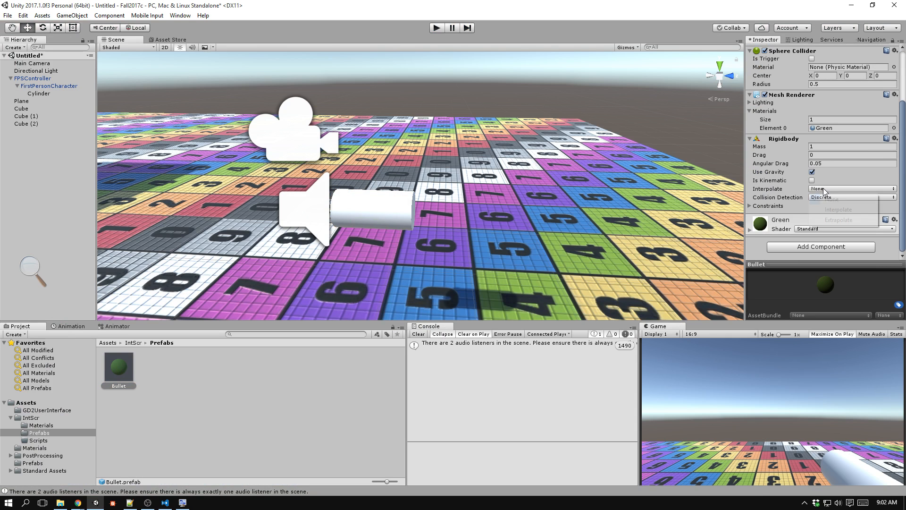
{"action": "left_click", "coordinate": [823, 188]}
{"action": "left_click", "coordinate": [833, 198]}
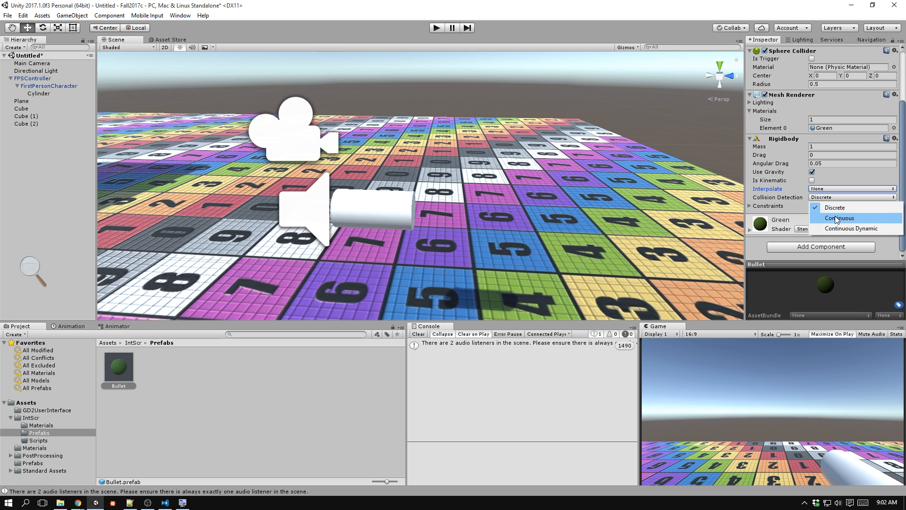
{"action": "left_click", "coordinate": [836, 218]}
Run the game, test continuous fire at the cubes while moving and jumping around them, and stop it.
{"action": "left_click", "coordinate": [437, 28]}
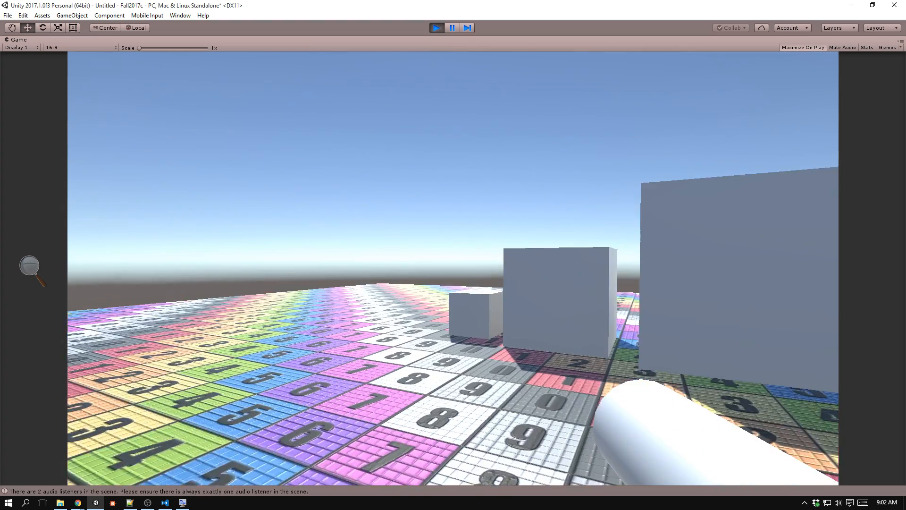
{"action": "left_click", "coordinate": [453, 268]}
{"action": "left_click", "coordinate": [453, 268]}
{"action": "left_click", "coordinate": [453, 268]}
{"action": "left_click", "coordinate": [453, 268]}
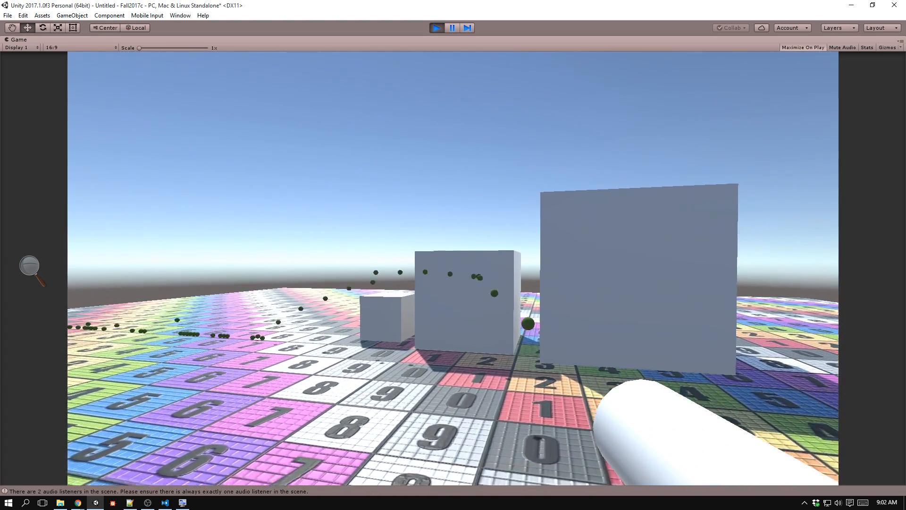
{"action": "left_click", "coordinate": [453, 268]}
{"action": "left_click_drag", "start_coordinate": [453, 268], "coordinate": [453, 268]}
{"action": "key", "text": "d"}
{"action": "key", "text": "s"}
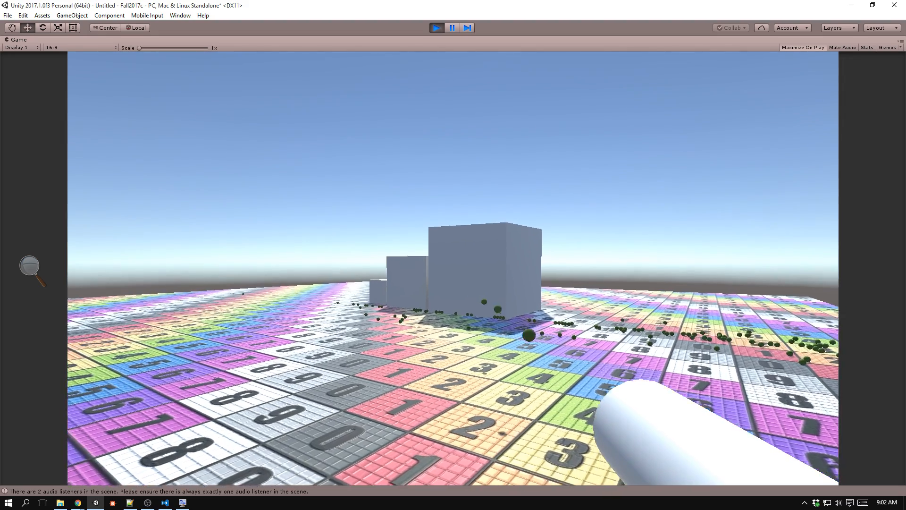
{"action": "left_click_drag", "start_coordinate": [453, 268], "coordinate": [453, 268]}
{"action": "key", "text": "space"}
{"action": "key", "text": "a"}
{"action": "key", "text": "a"}
{"action": "key", "text": "space"}
{"action": "key", "text": "d"}
{"action": "key", "text": "s"}
{"action": "key", "text": "space"}
{"action": "key", "text": "d"}
{"action": "key", "text": "space"}
{"action": "key", "text": "a"}
{"action": "key", "text": "space"}
{"action": "key", "text": "space"}
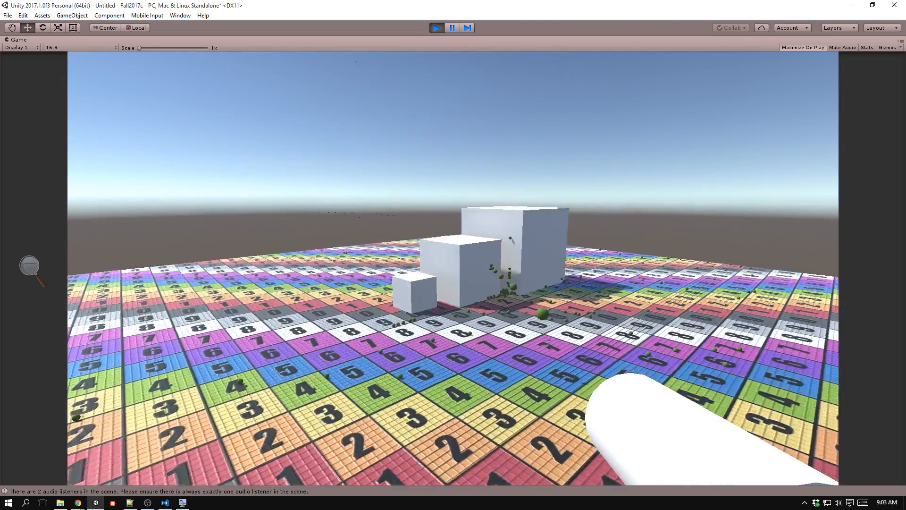
{"action": "key", "text": "ctrl+p"}
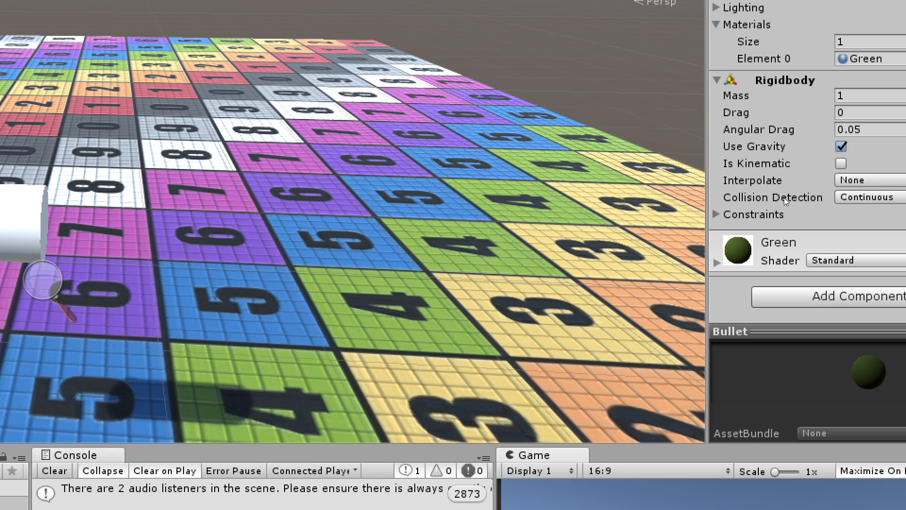
Review the Collision Detection options on the Bullet prefab's Rigidbody without changing the selection.
{"action": "left_click", "coordinate": [821, 199]}
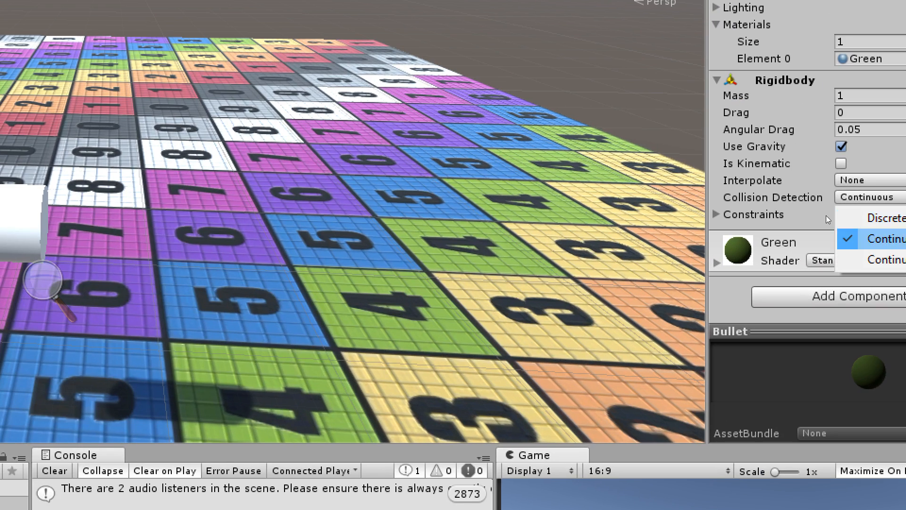
{"action": "left_click", "coordinate": [822, 216]}
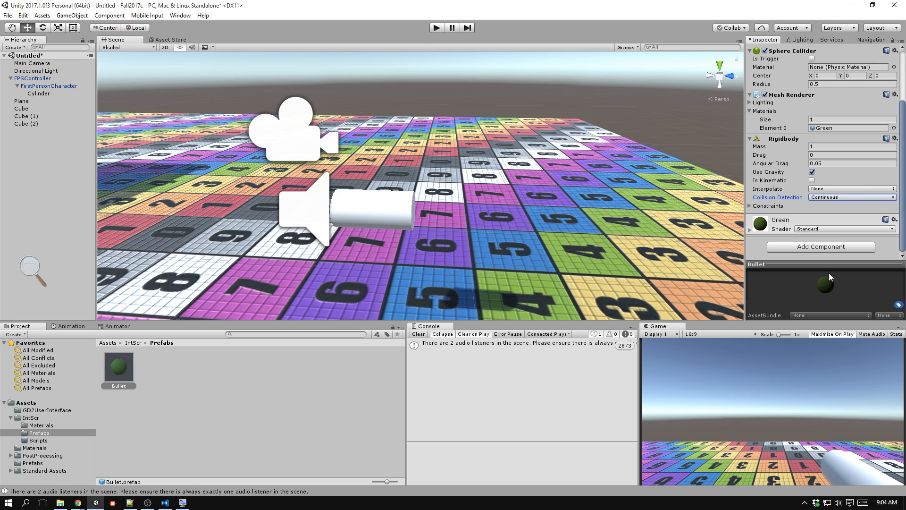
{"action": "mouse_move", "coordinate": [828, 272]}
{"action": "left_mouse_down"}
{"action": "mouse_move", "coordinate": [832, 132]}
{"action": "mouse_move", "coordinate": [834, 270]}
{"action": "left_mouse_up"}
In Visual Studio Code, add Destroy(clone.gameObject, 2); after the AddRelativeForce line in the Gun script's Fire method and save.
{"action": "key", "text": "alt+Tab"}
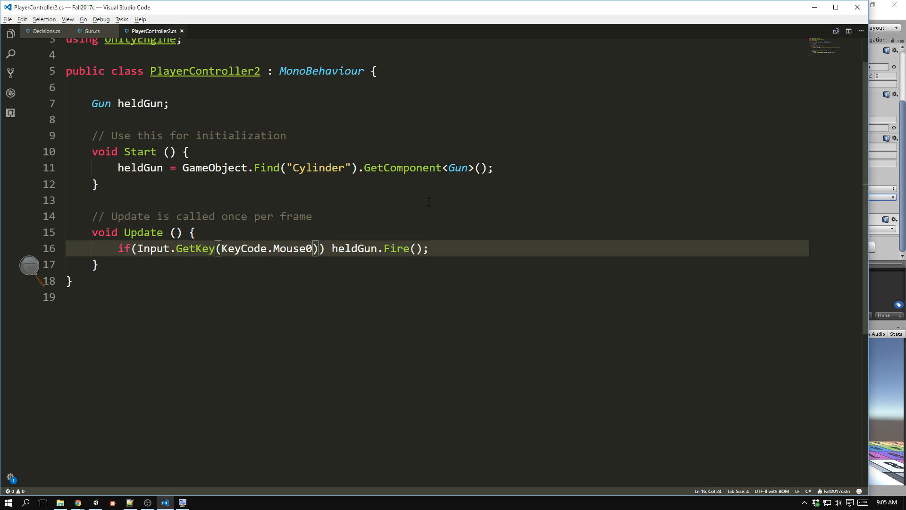
{"action": "left_click", "coordinate": [92, 30]}
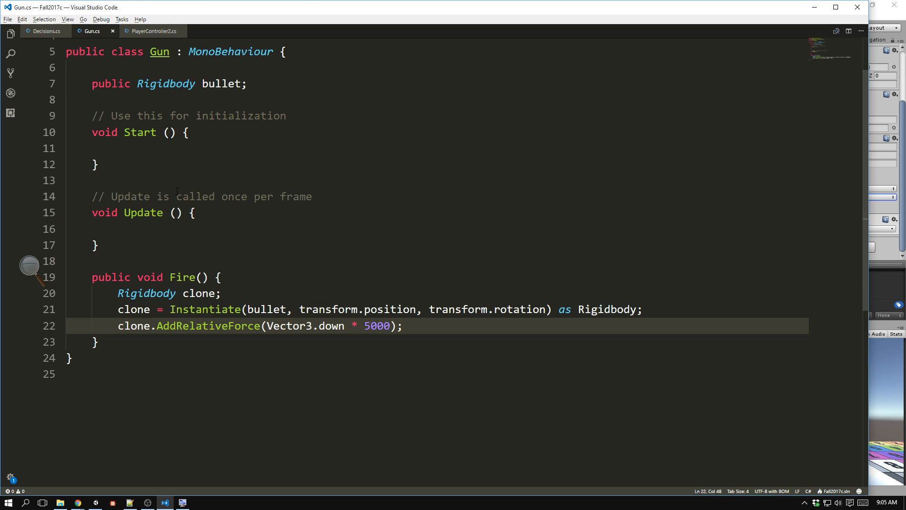
{"action": "left_click", "coordinate": [420, 327]}
{"action": "key", "text": "Return"}
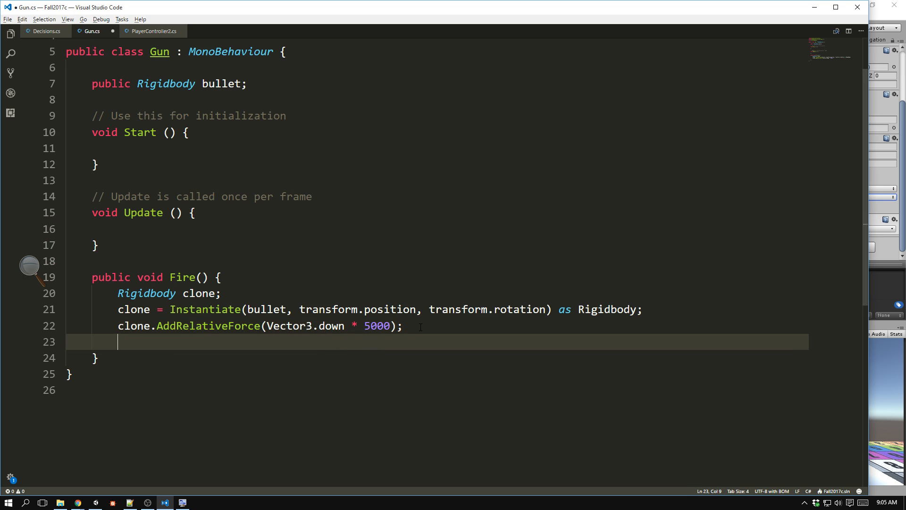
{"action": "type", "text": "Destroy("}
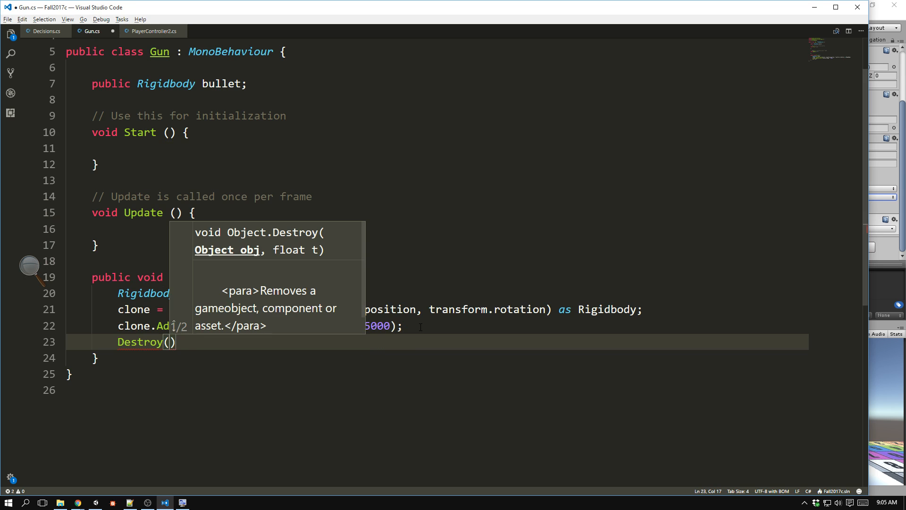
{"action": "type", "text": "clone.gameO"}
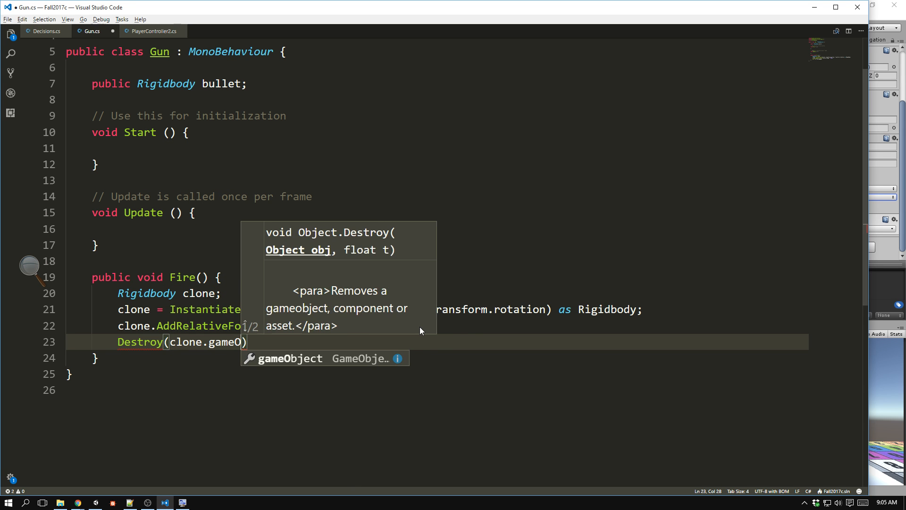
{"action": "type", "text": "bject, "}
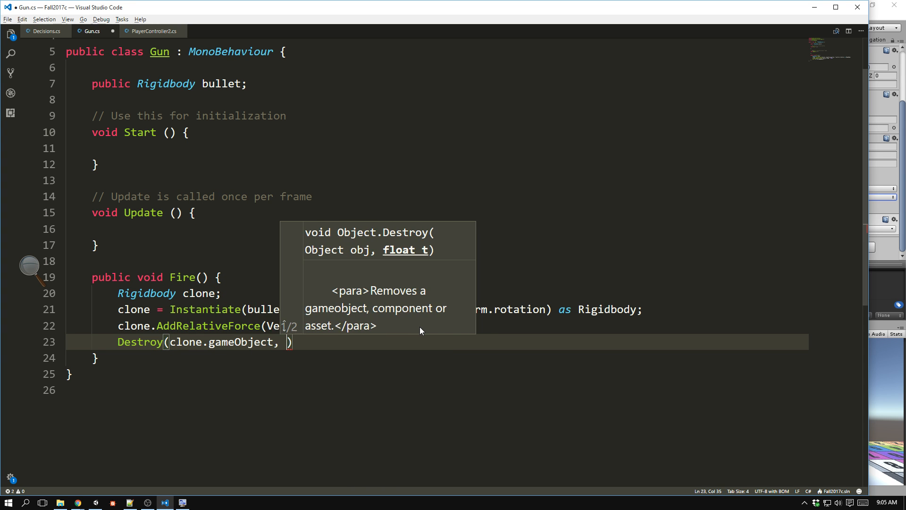
{"action": "type", "text": "2)"}
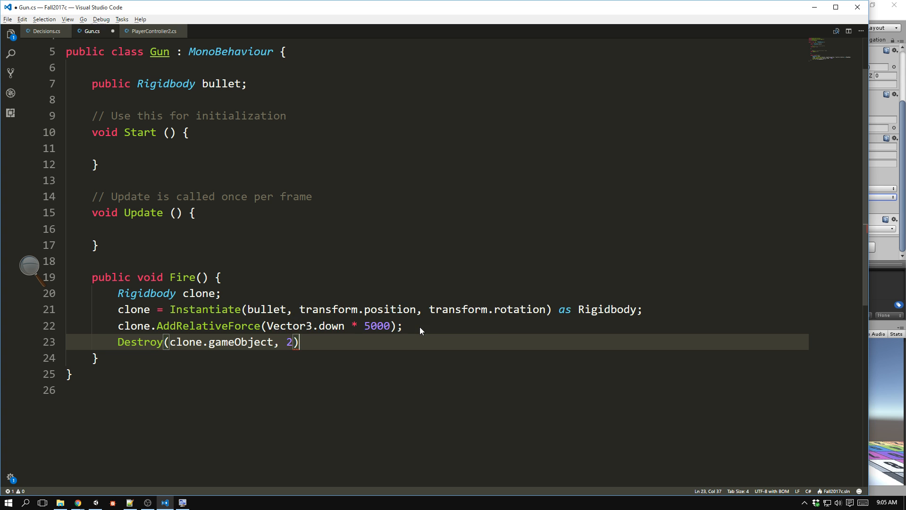
{"action": "type", "text": ";"}
{"action": "key", "text": "ctrl+s"}
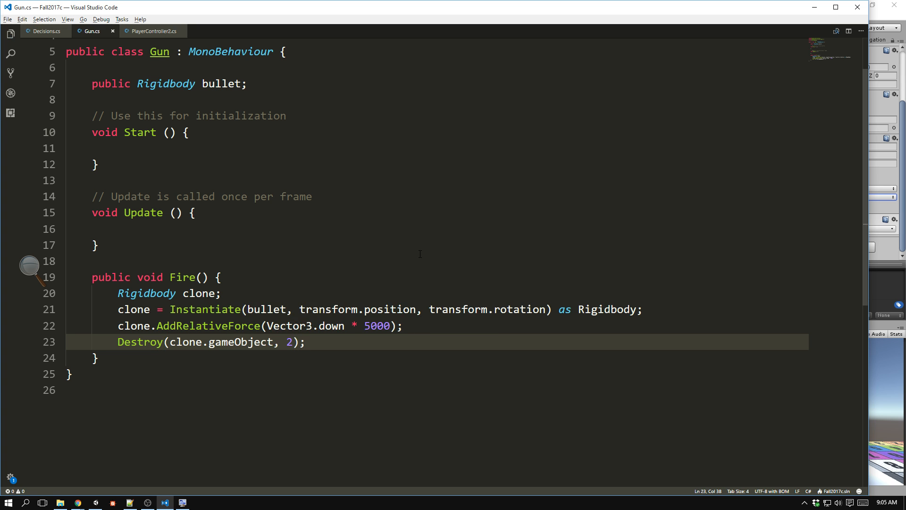
{"action": "key", "text": "alt+Tab"}
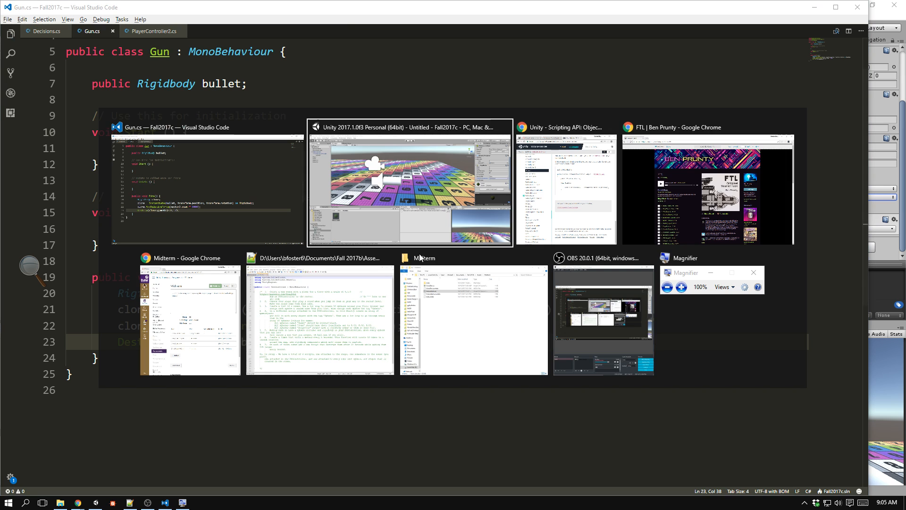
{"action": "key", "text": "Escape"}
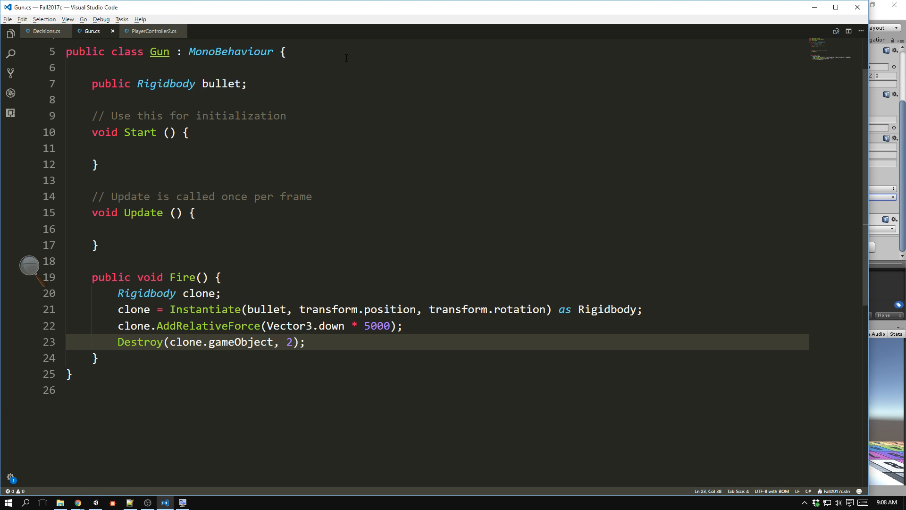
Switch to Unity, run the game, test the timed destruction of fired bullets while jumping and moving backward, and stop it.
{"action": "key", "text": "alt+Tab"}
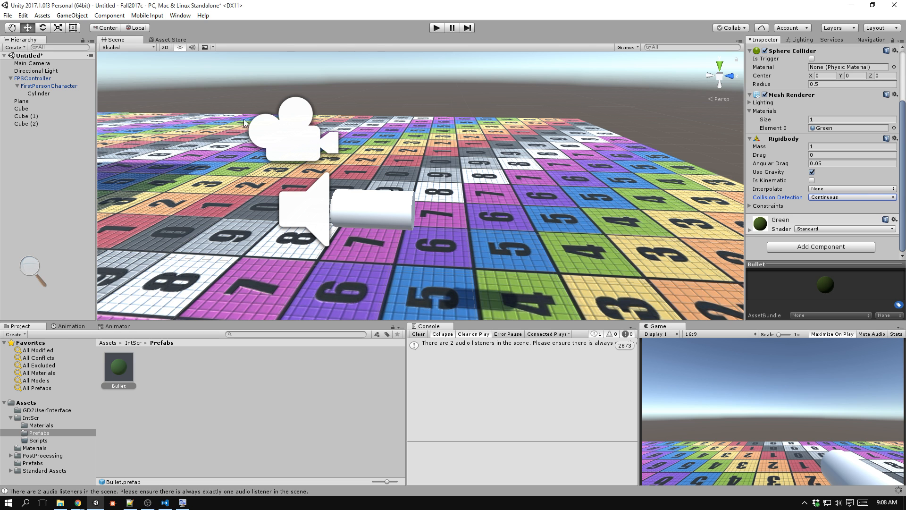
{"action": "left_click", "coordinate": [436, 28]}
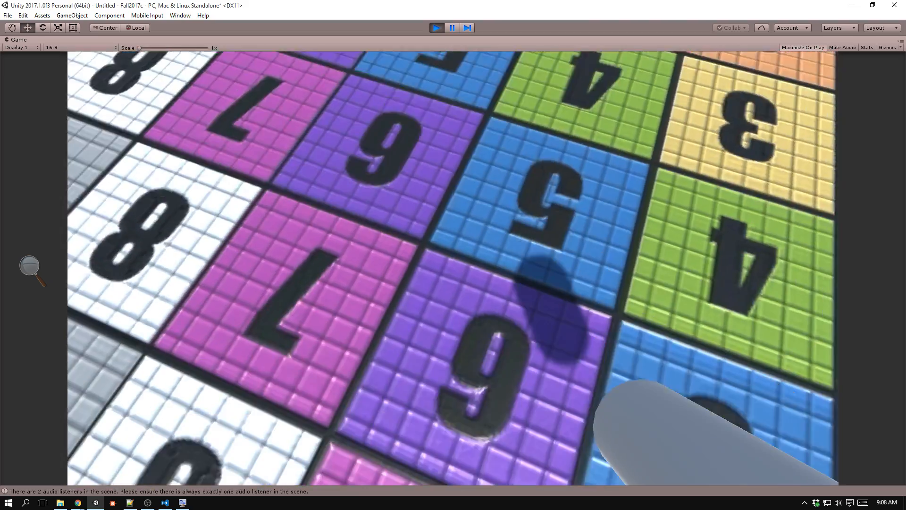
{"action": "left_click", "coordinate": [453, 268]}
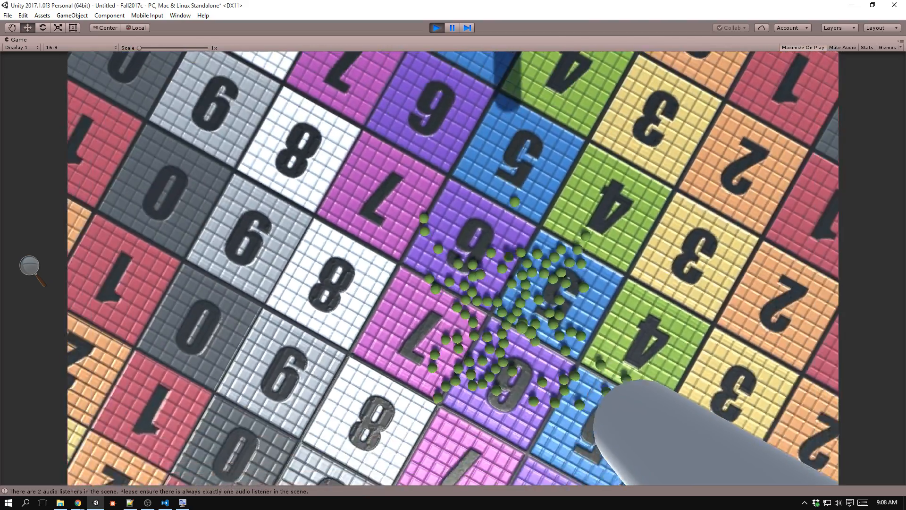
{"action": "key", "text": "space"}
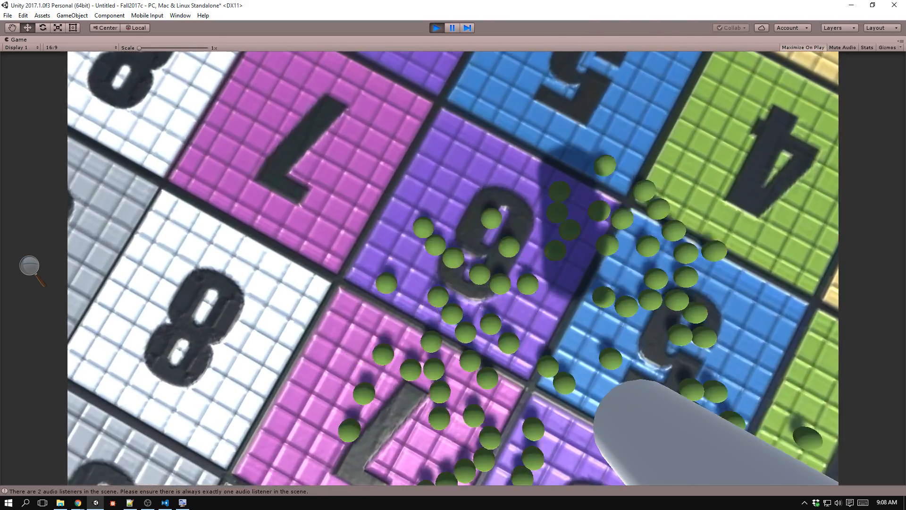
{"action": "key", "text": "s"}
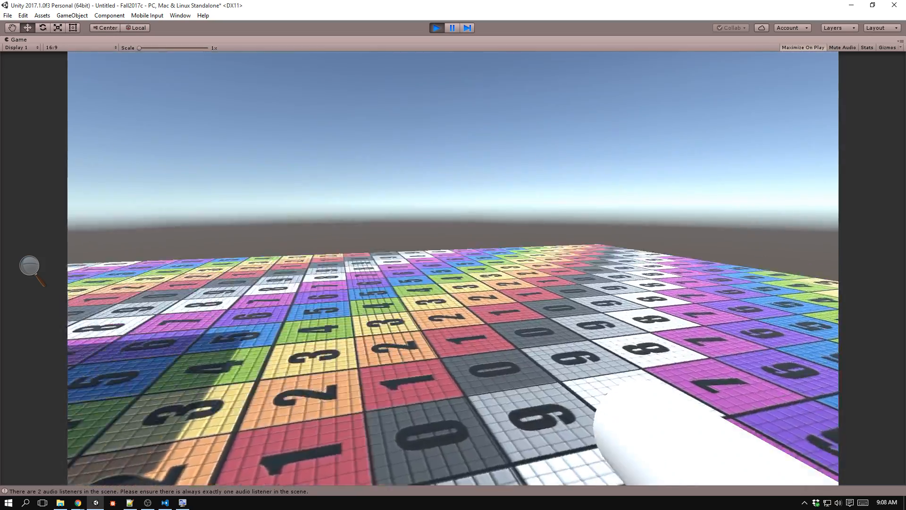
{"action": "key", "text": "s"}
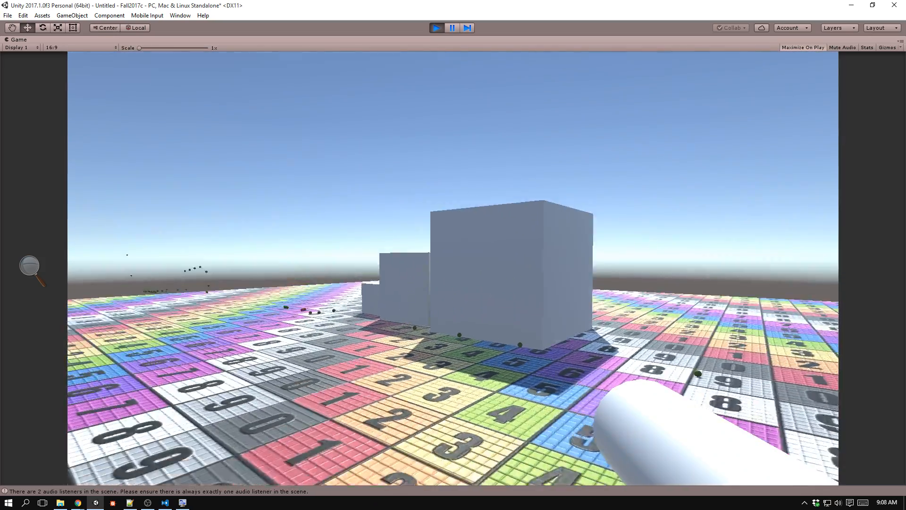
{"action": "key", "text": "s"}
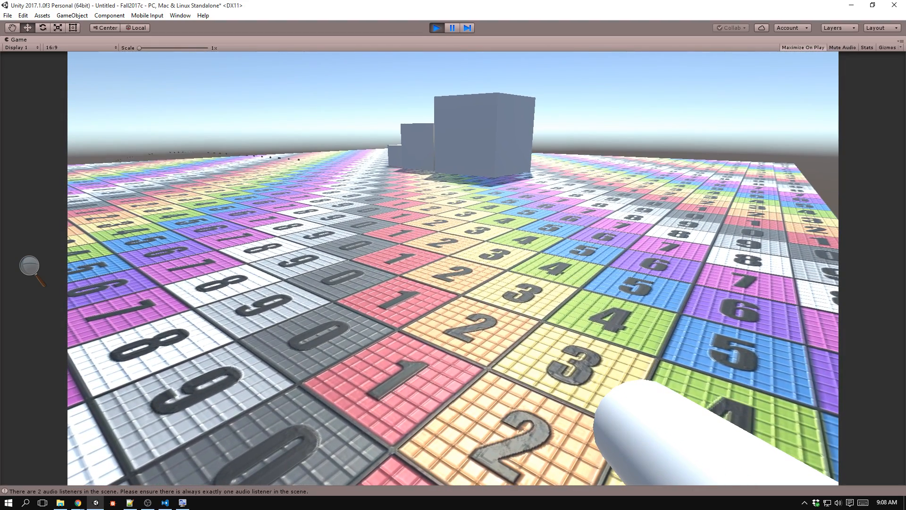
{"action": "left_click", "coordinate": [29, 265]}
{"action": "left_click", "coordinate": [29, 265]}
{"action": "key", "text": "ctrl+p"}
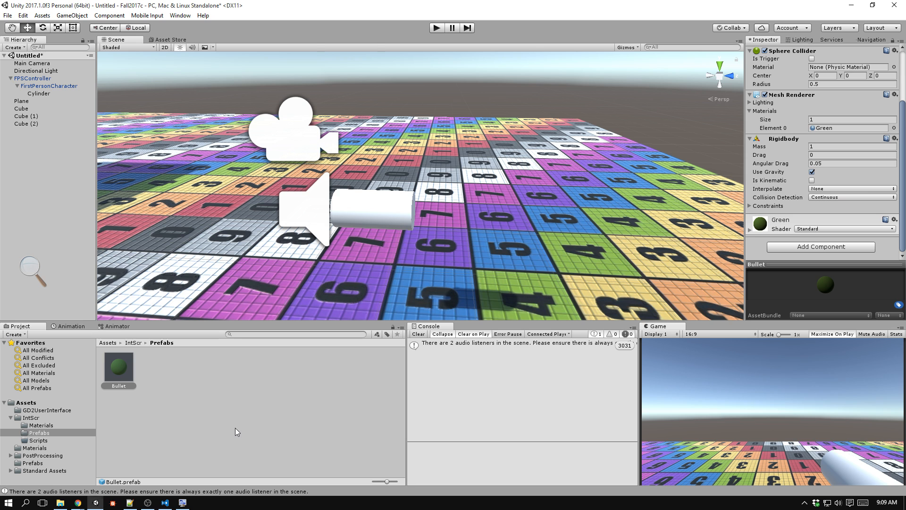
Add a Particle System component to the Bullet prefab and set its Max Particles to 100.
{"action": "left_click", "coordinate": [129, 372]}
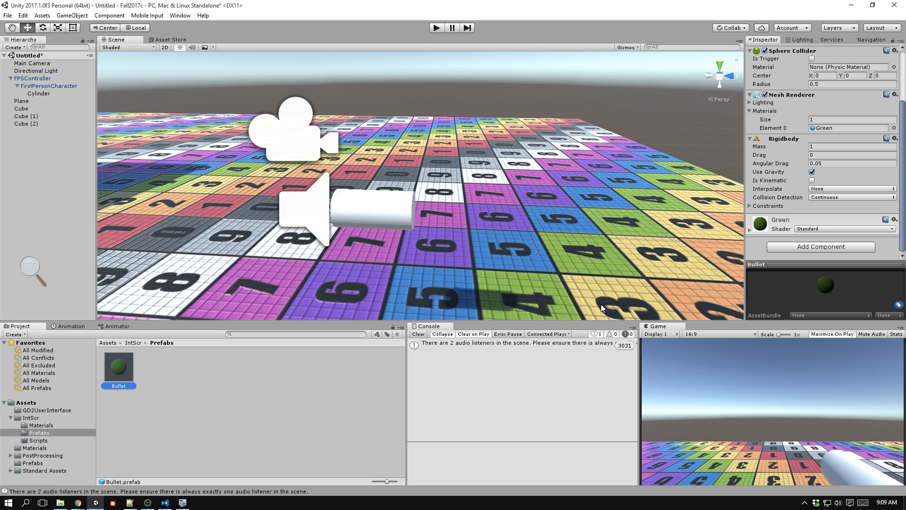
{"action": "left_click", "coordinate": [824, 245]}
{"action": "type", "text": "particle"}
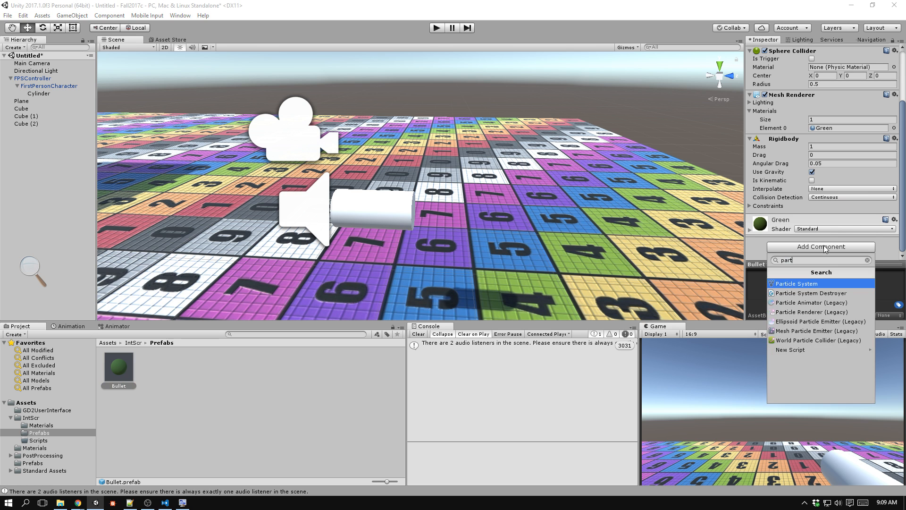
{"action": "key", "text": "Return"}
{"action": "scroll", "coordinate": [824, 245], "scroll_direction": "down", "scroll_amount": 6}
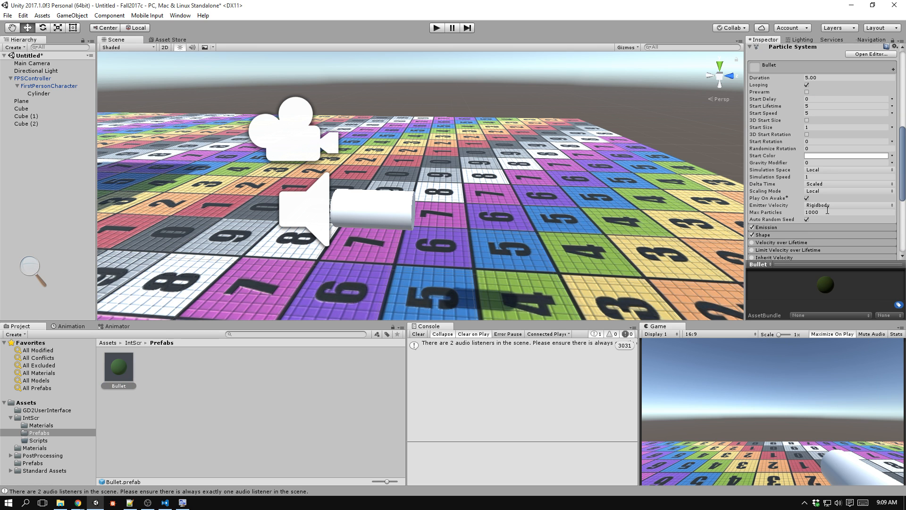
{"action": "left_click", "coordinate": [830, 212]}
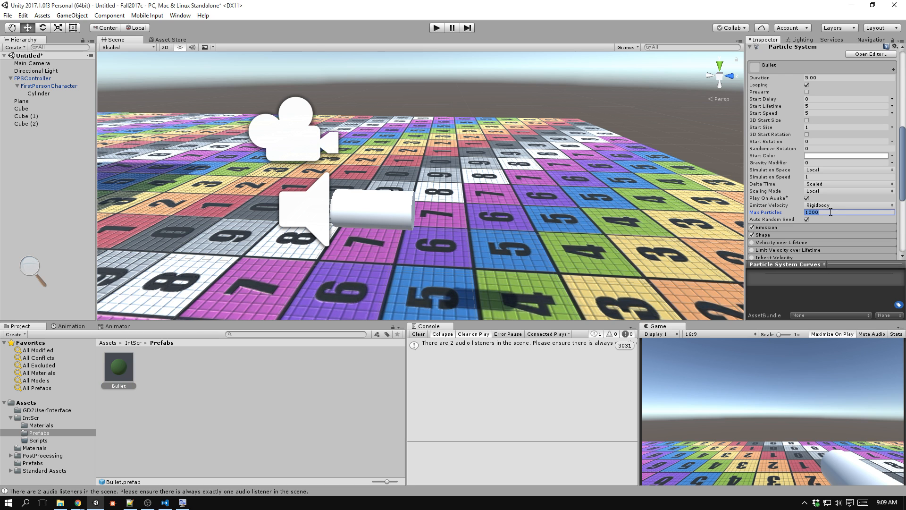
{"action": "type", "text": "100"}
{"action": "key", "text": "Tab"}
Set the Bullet particle system's Start Lifetime to 0.5, Start Speed to 0 and Simulation Space to World.
{"action": "left_click", "coordinate": [820, 106]}
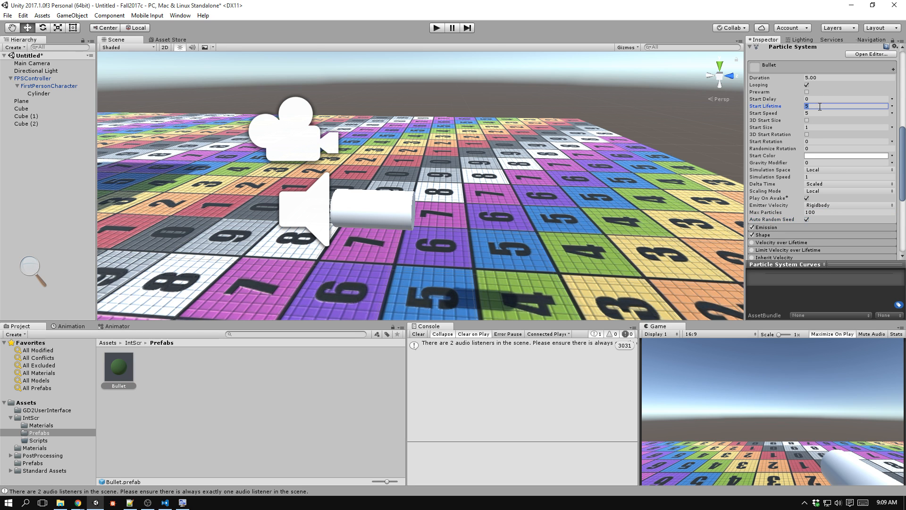
{"action": "type", "text": ".5"}
{"action": "key", "text": "Tab"}
{"action": "type", "text": "0"}
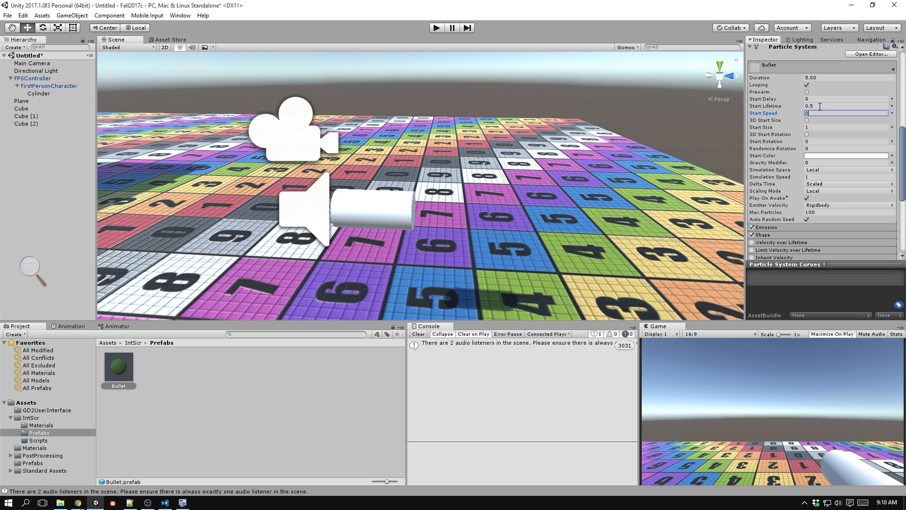
{"action": "left_click", "coordinate": [826, 170]}
{"action": "left_click", "coordinate": [819, 187]}
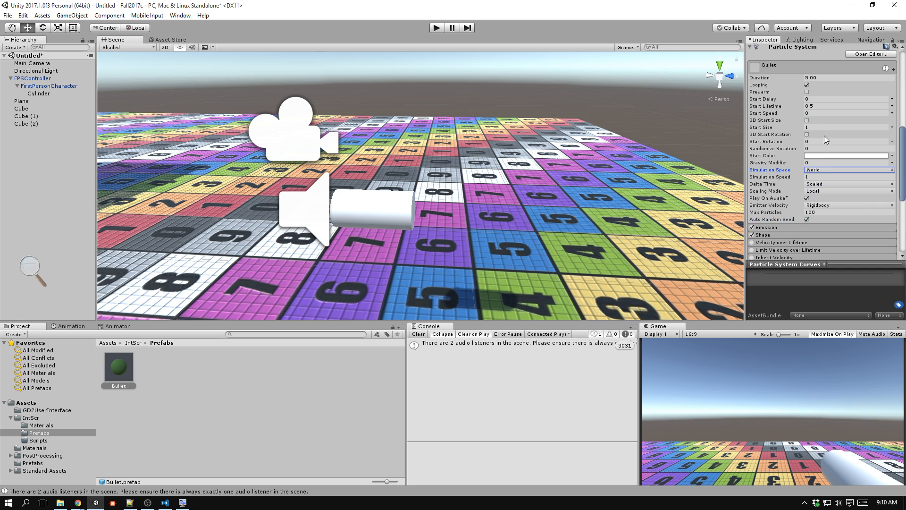
Set the particle Start Size to Random Between Two Constants with 0.5 as the first value.
{"action": "left_click", "coordinate": [892, 127]}
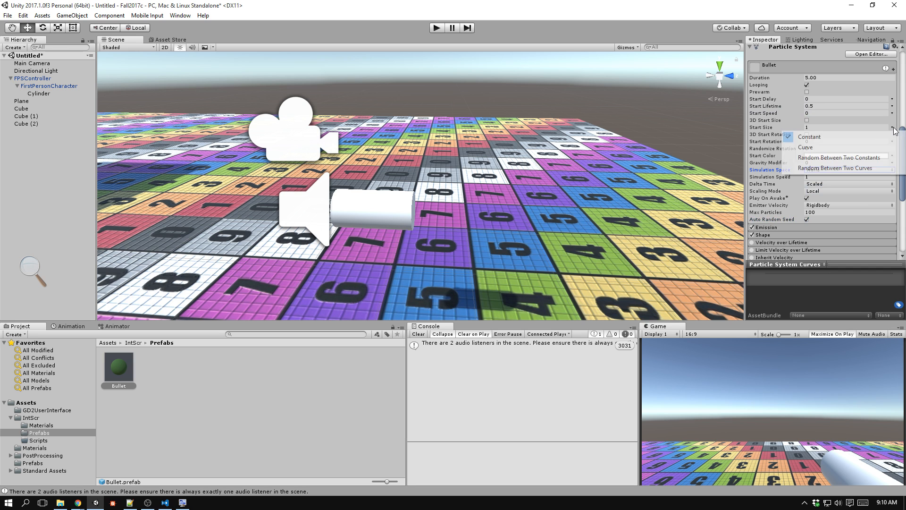
{"action": "left_click", "coordinate": [877, 157]}
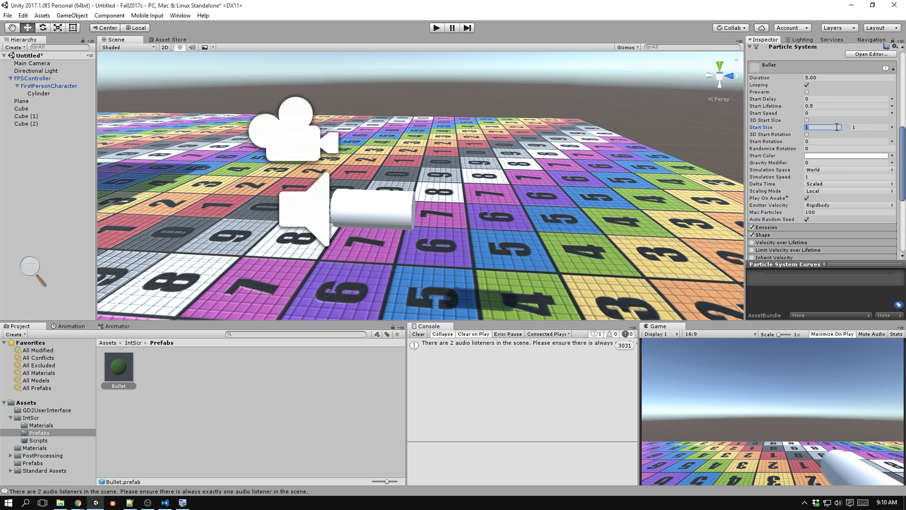
{"action": "type", "text": "0.5"}
{"action": "key", "text": "Tab"}
Set the particle system's emission Shape to Sphere with a Radius of 0.5.
{"action": "left_click", "coordinate": [780, 234]}
{"action": "scroll", "coordinate": [783, 217], "scroll_direction": "down", "scroll_amount": 3}
{"action": "scroll", "coordinate": [797, 187], "scroll_direction": "down", "scroll_amount": 3}
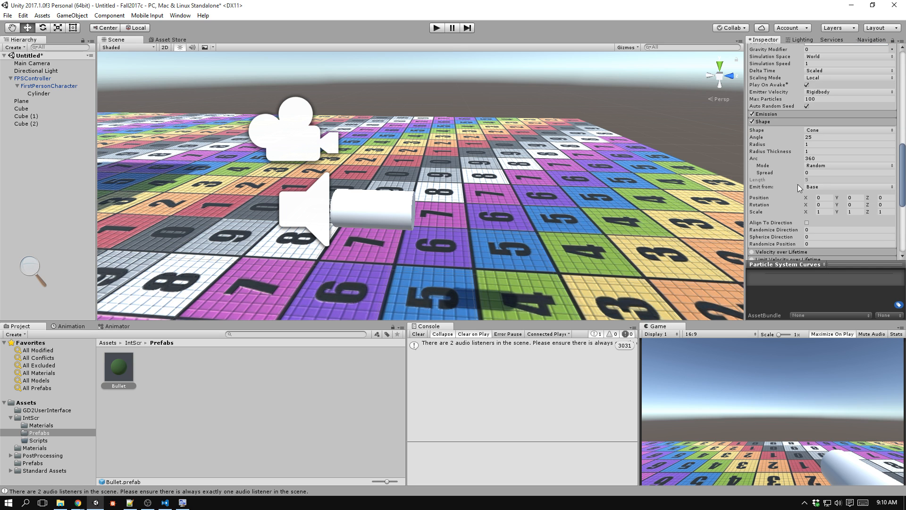
{"action": "left_click", "coordinate": [802, 114]}
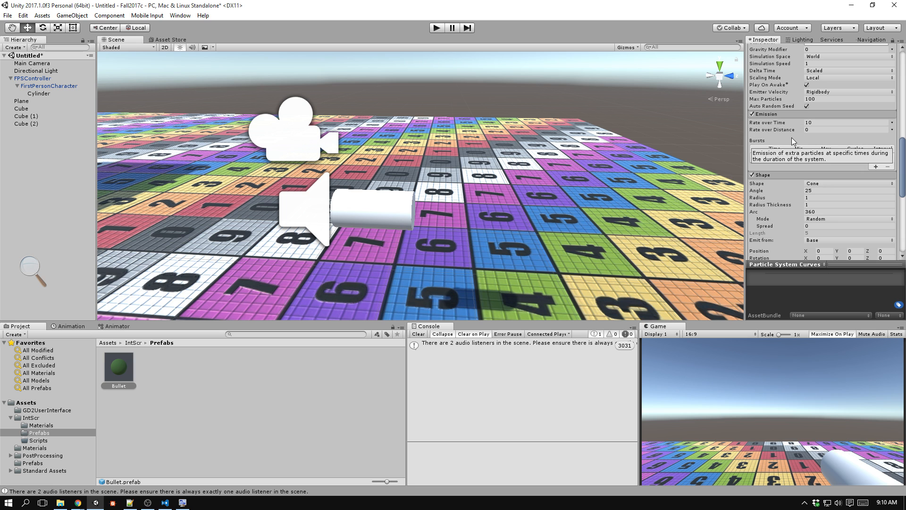
{"action": "left_click", "coordinate": [788, 113]}
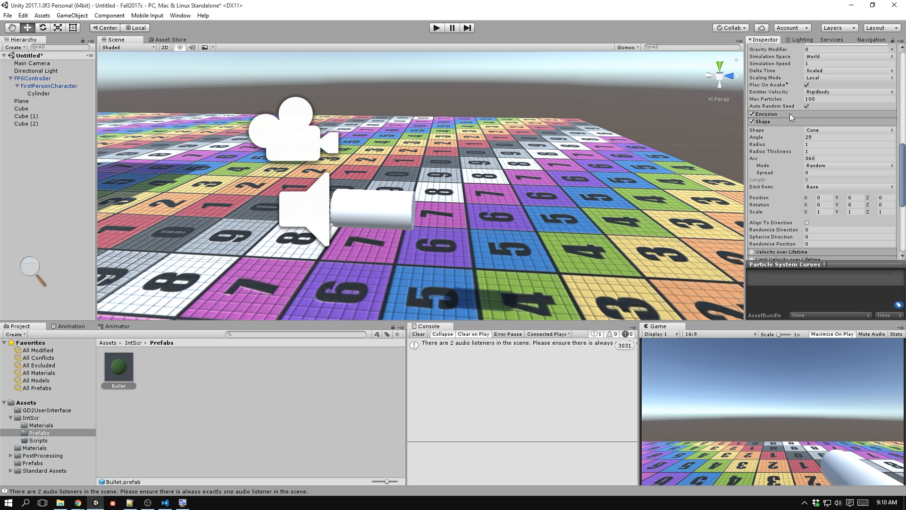
{"action": "left_click", "coordinate": [824, 130]}
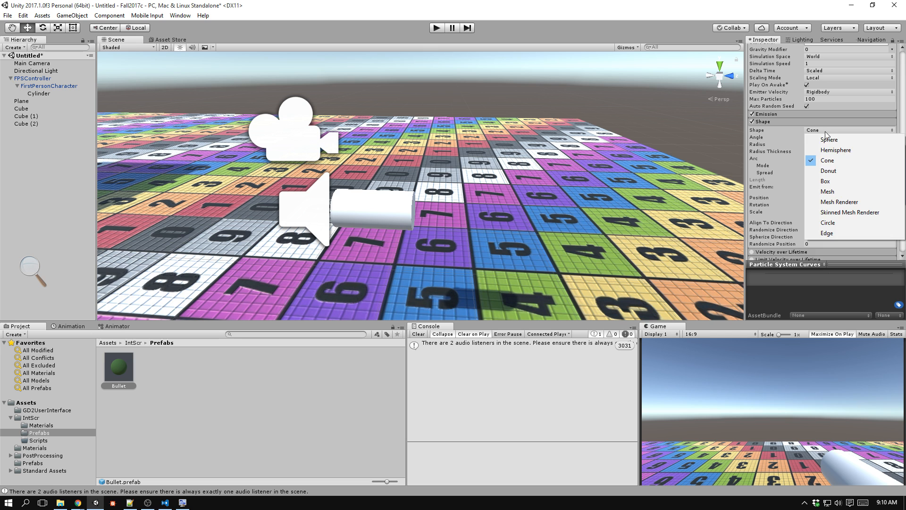
{"action": "left_click", "coordinate": [829, 140]}
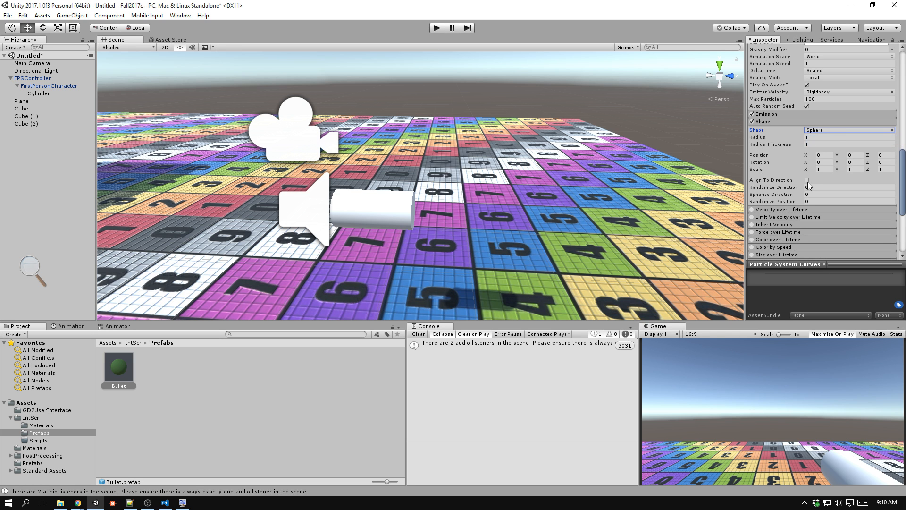
{"action": "left_click", "coordinate": [810, 137]}
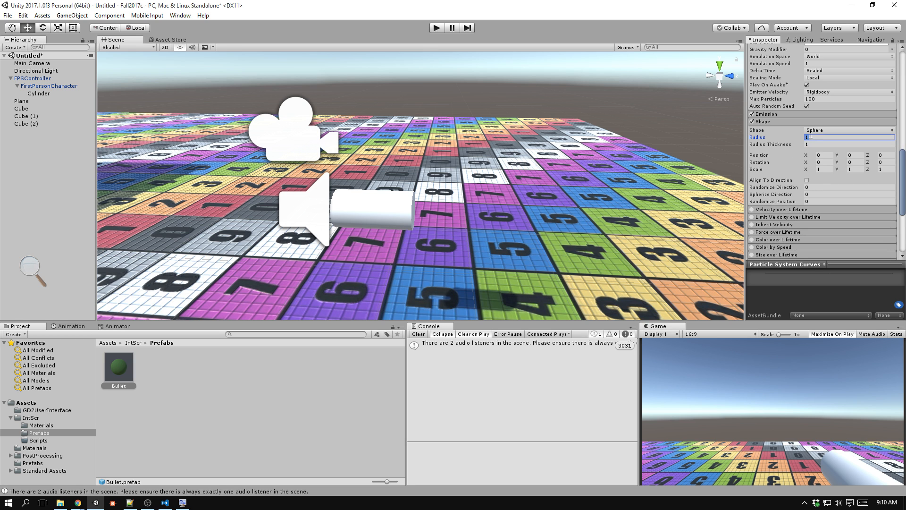
{"action": "type", "text": "0.5"}
{"action": "key", "text": "Tab"}
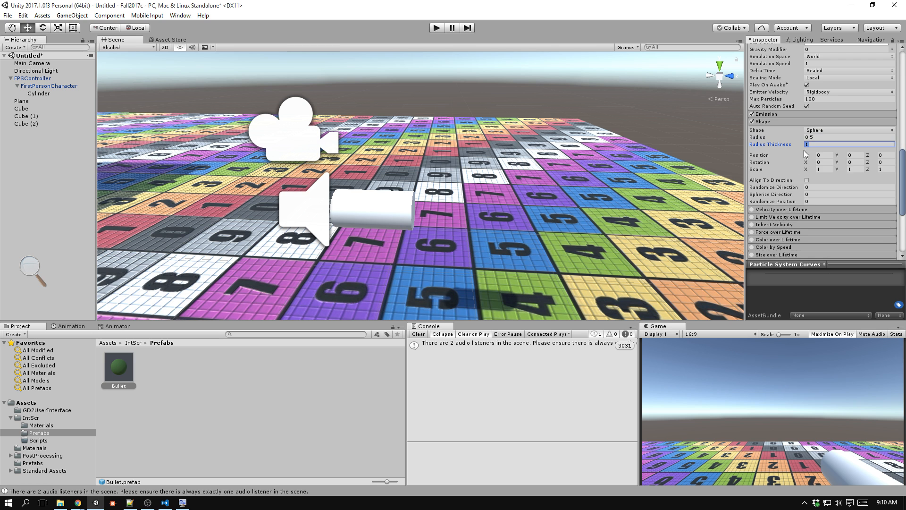
Assign the Default-Particle material in the particle system's Renderer module and collapse the module.
{"action": "scroll", "coordinate": [790, 185], "scroll_direction": "down", "scroll_amount": 4}
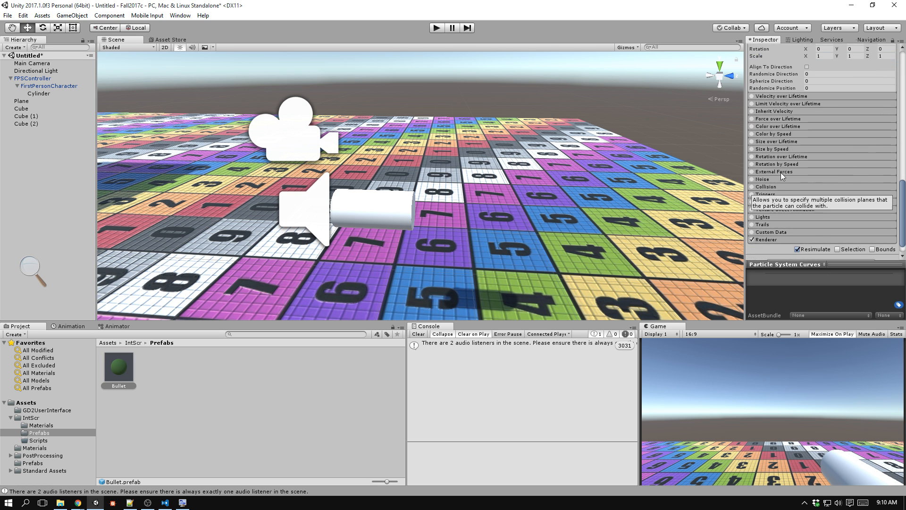
{"action": "left_click", "coordinate": [780, 239]}
{"action": "scroll", "coordinate": [792, 226], "scroll_direction": "down", "scroll_amount": 5}
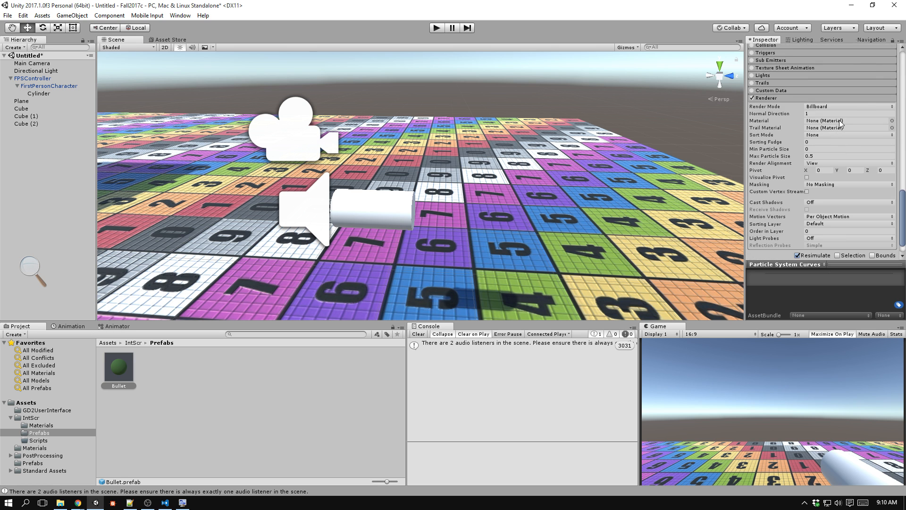
{"action": "left_click", "coordinate": [891, 120]}
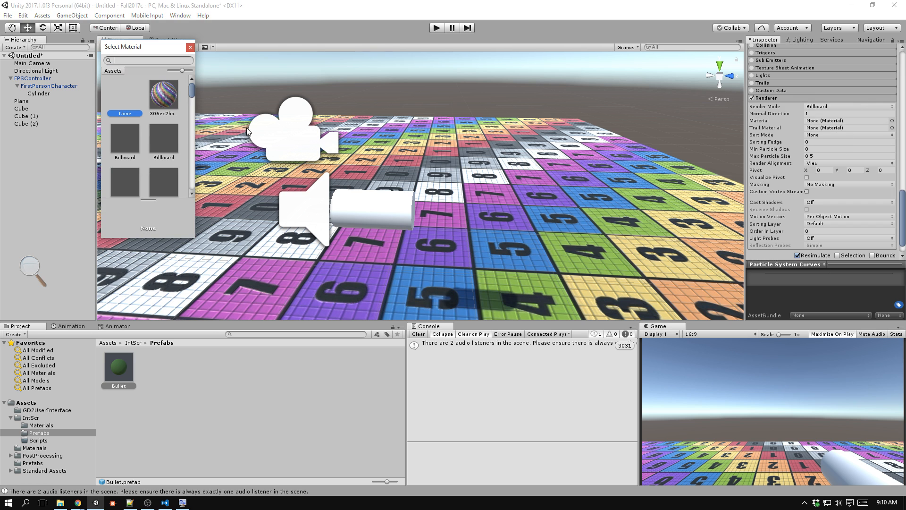
{"action": "type", "text": "part"}
{"action": "key", "text": "Right"}
{"action": "key", "text": "Return"}
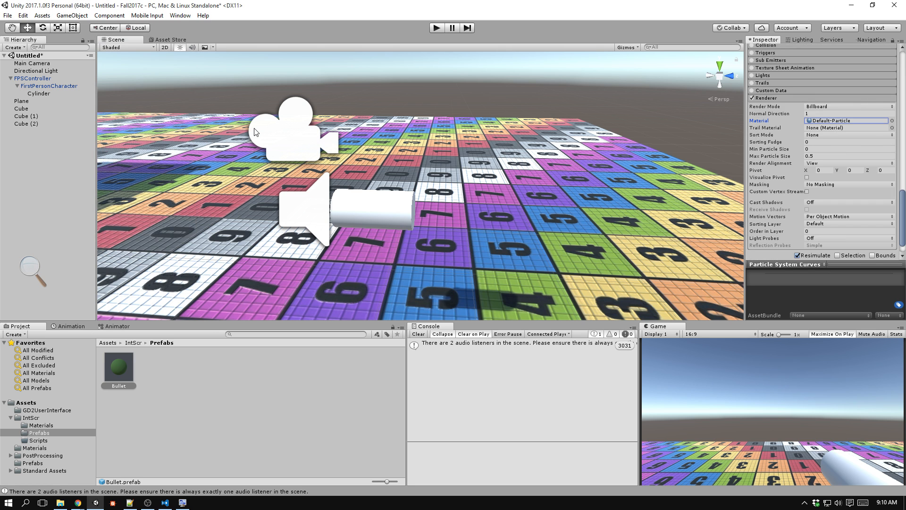
{"action": "scroll", "coordinate": [793, 174], "scroll_direction": "up", "scroll_amount": 1}
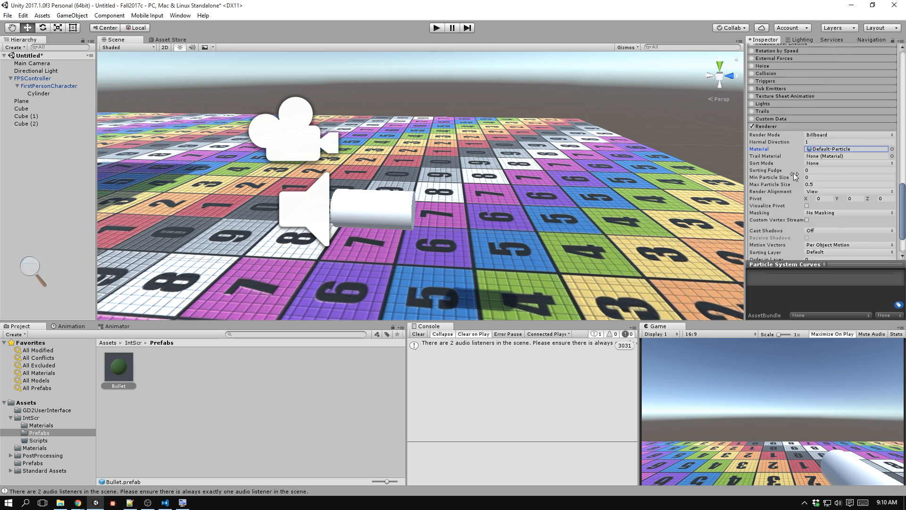
{"action": "scroll", "coordinate": [793, 172], "scroll_direction": "up", "scroll_amount": 2}
{"action": "left_click", "coordinate": [787, 183]}
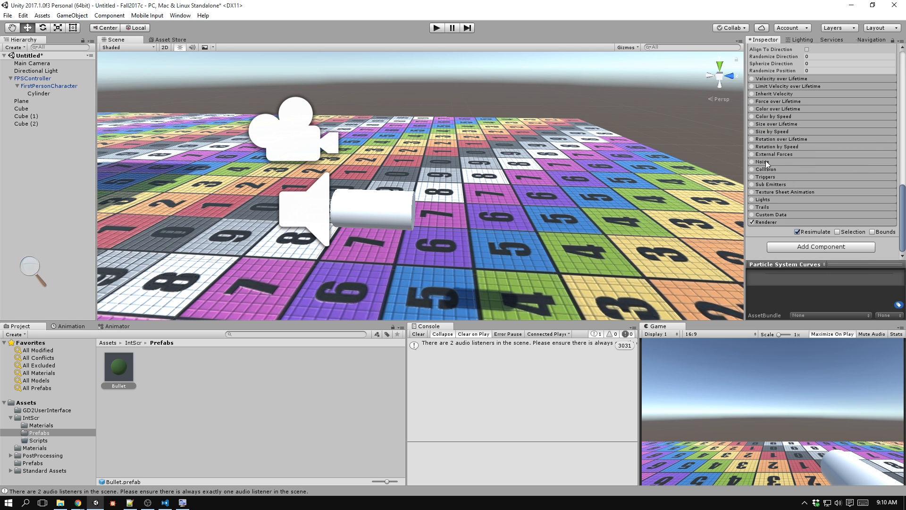
Enable the particle system's Noise module with a Strength of 0.5 and collapse the module.
{"action": "left_click", "coordinate": [778, 161]}
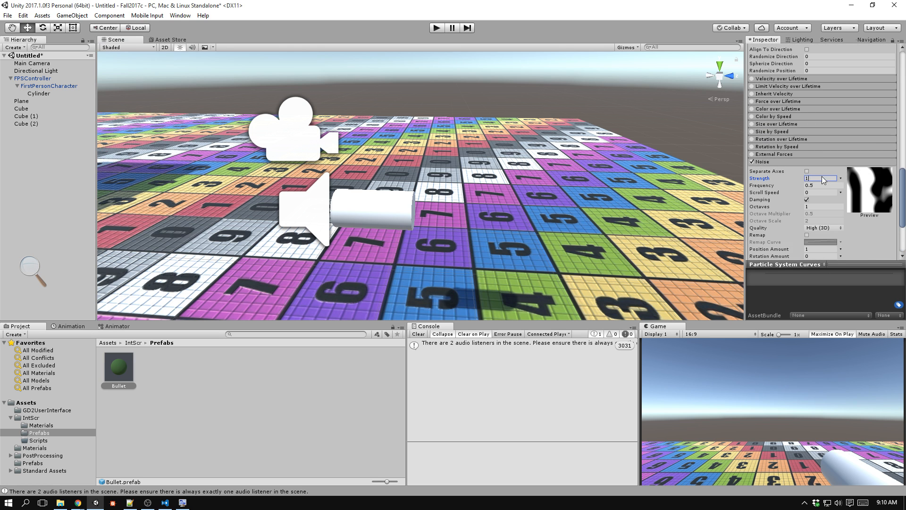
{"action": "type", "text": "0.5"}
{"action": "key", "text": "Tab"}
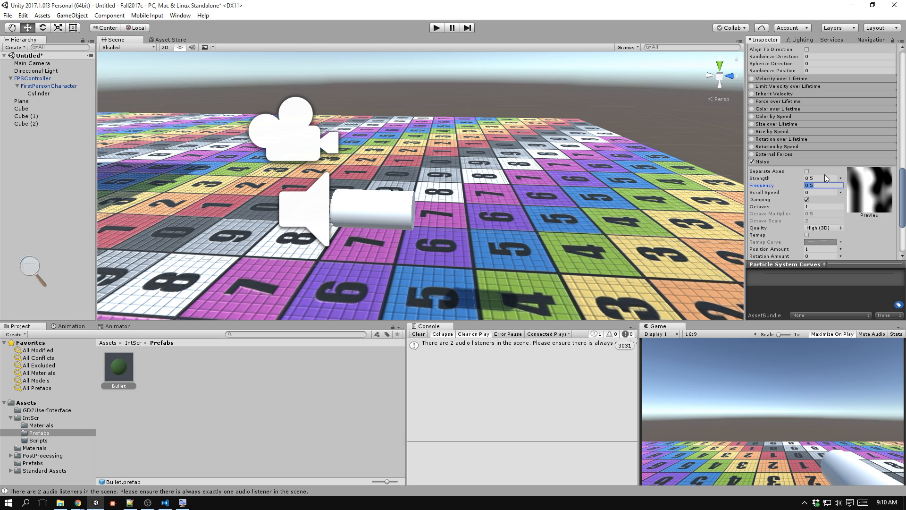
{"action": "left_click", "coordinate": [770, 161]}
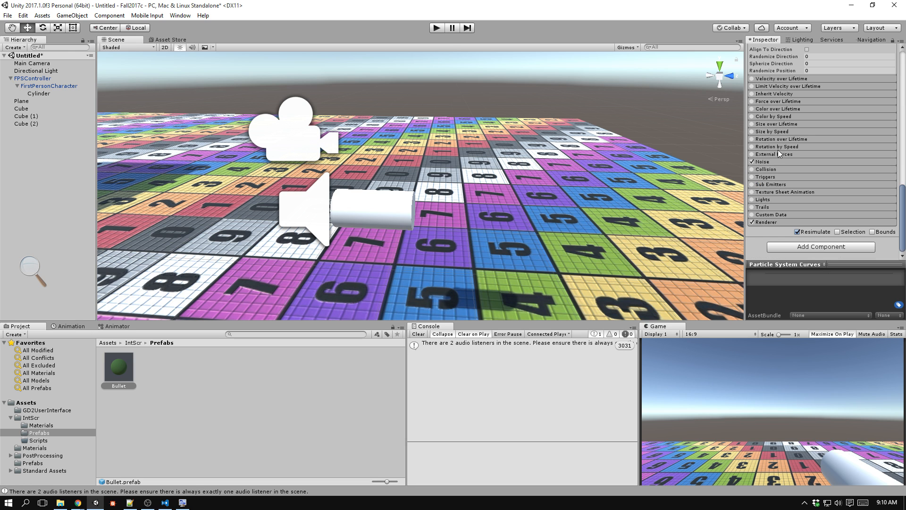
Enable Size over Lifetime on the Bullet's particle system and open its Size curve for editing.
{"action": "left_click", "coordinate": [779, 123]}
{"action": "left_click", "coordinate": [752, 124]}
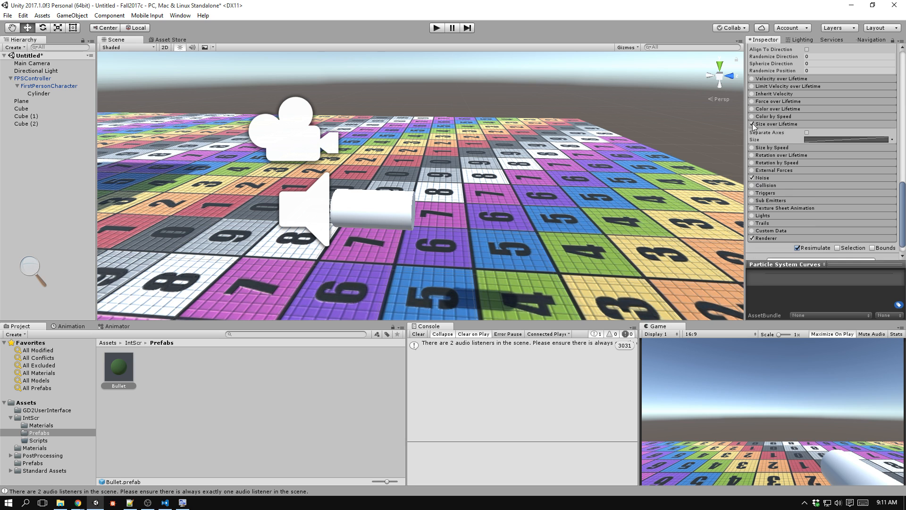
{"action": "left_click", "coordinate": [826, 140]}
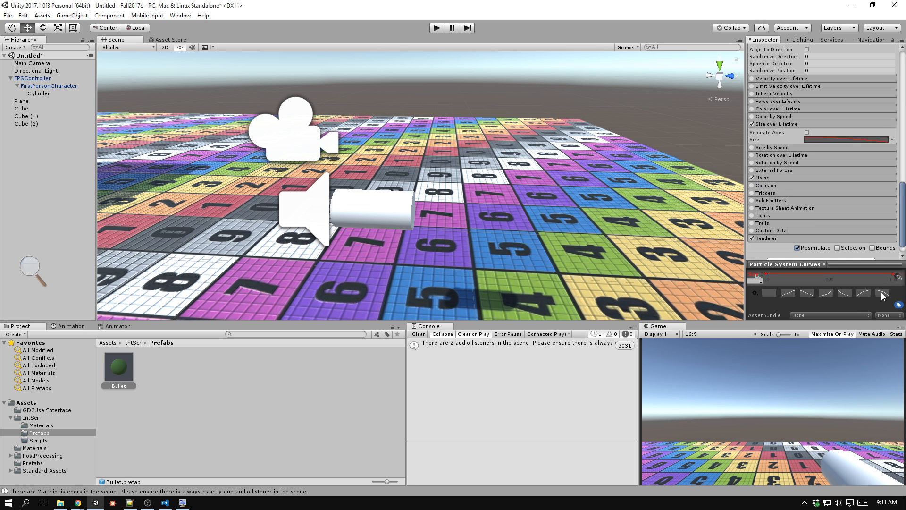
Play-test the scene by firing bullets near the cubes to check their particle trails, and stop play mode.
{"action": "left_click", "coordinate": [436, 28]}
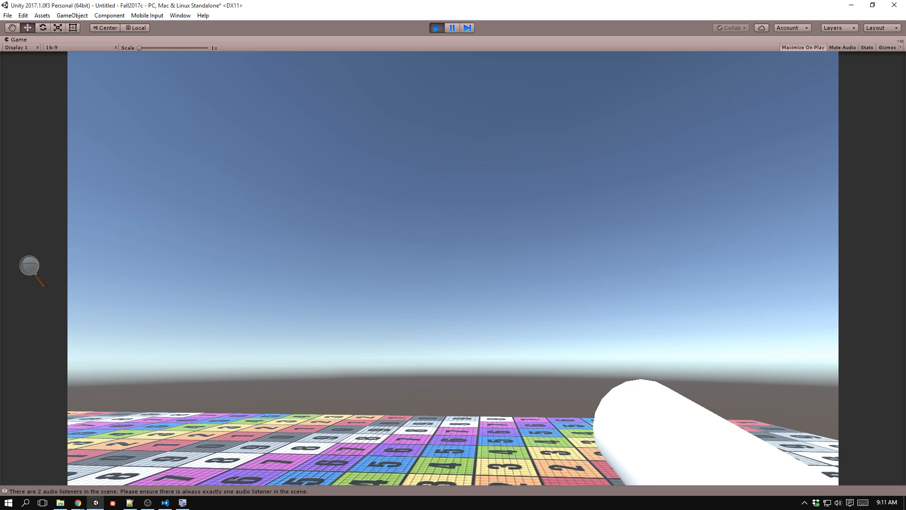
{"action": "left_click", "coordinate": [453, 268]}
{"action": "left_click", "coordinate": [453, 268]}
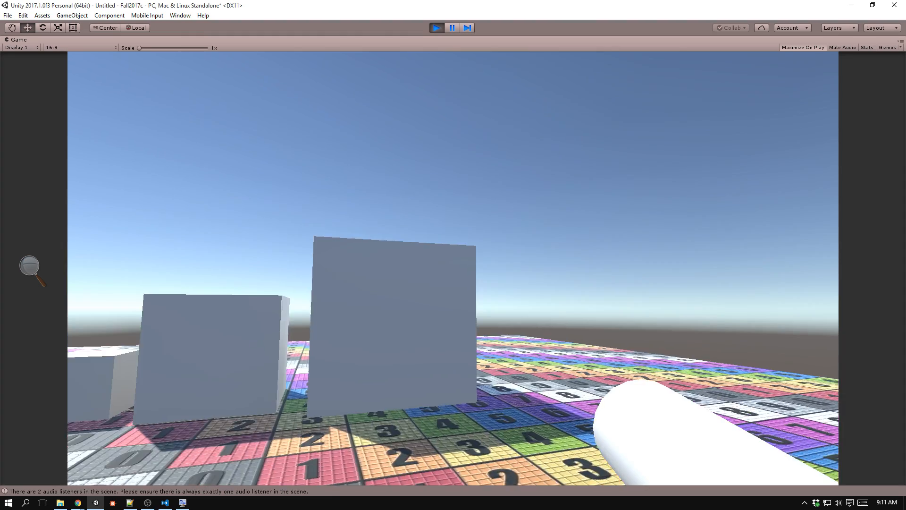
{"action": "left_click", "coordinate": [453, 268]}
{"action": "left_click", "coordinate": [453, 268]}
{"action": "left_click", "coordinate": [453, 268]}
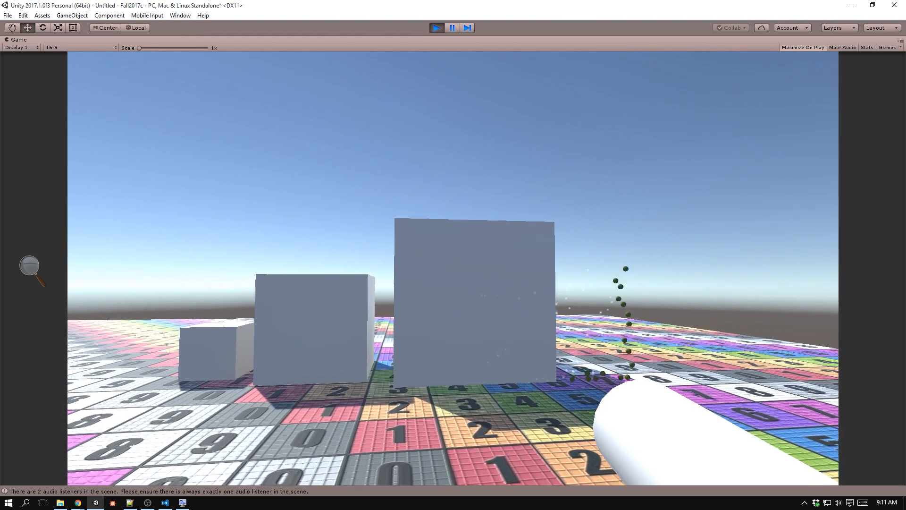
{"action": "key", "text": "a"}
{"action": "key", "text": "s"}
{"action": "key", "text": "ctrl+p"}
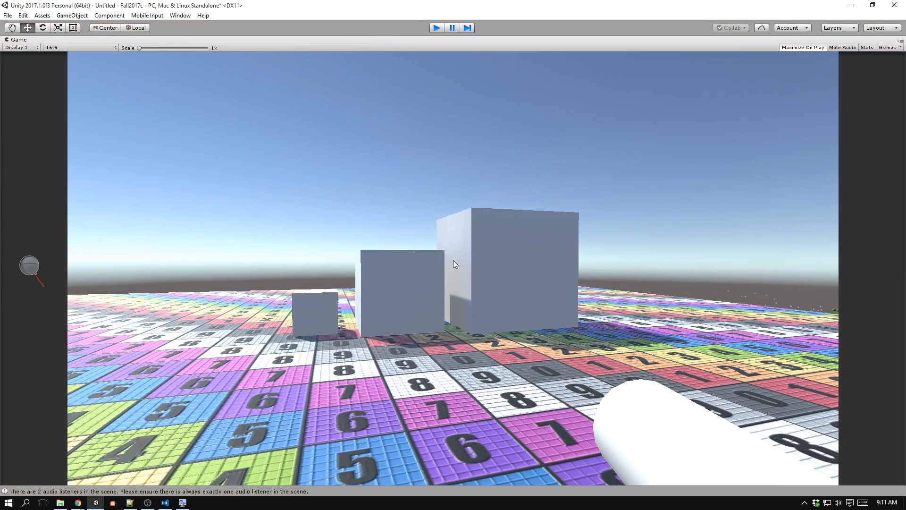
{"action": "key", "text": "alt+Tab"}
{"action": "key", "text": "alt+Tab"}
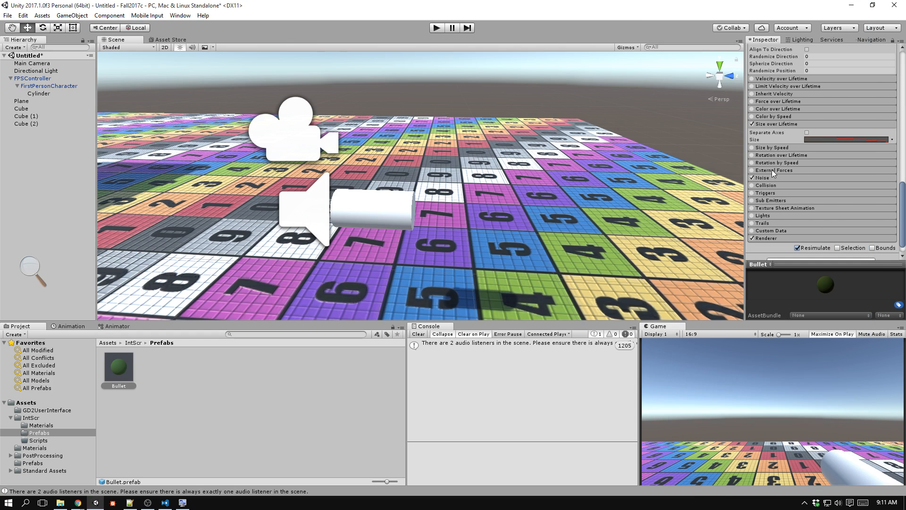
Set the Bullet particle system's Emission to a Rate over Time of 0 and a Rate over Distance of 2.
{"action": "left_click", "coordinate": [786, 125]}
{"action": "scroll", "coordinate": [787, 141], "scroll_direction": "up", "scroll_amount": 4}
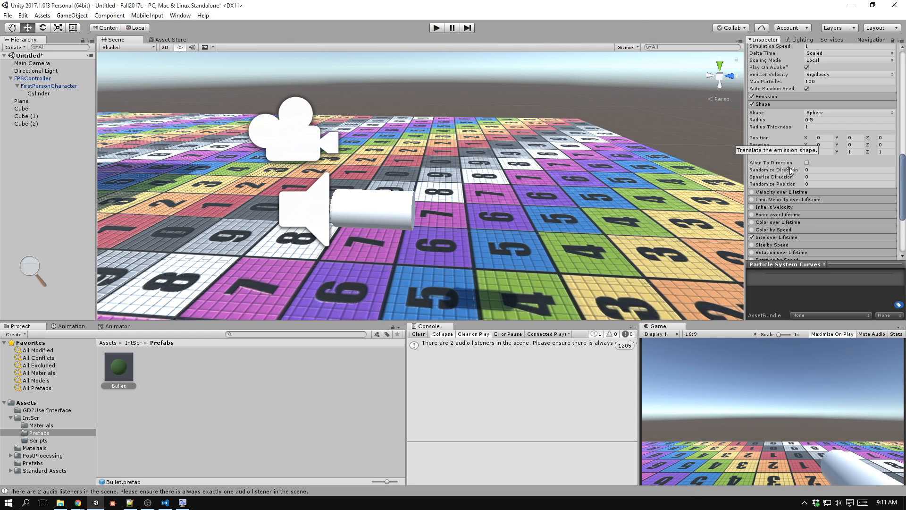
{"action": "left_click", "coordinate": [779, 103]}
{"action": "left_click", "coordinate": [785, 97]}
{"action": "left_click", "coordinate": [790, 106]}
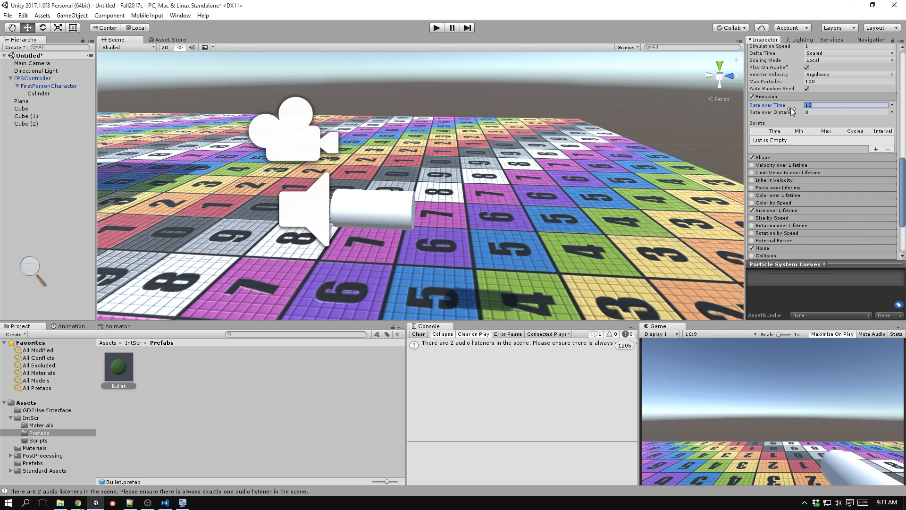
{"action": "type", "text": "0"}
{"action": "key", "text": "Tab"}
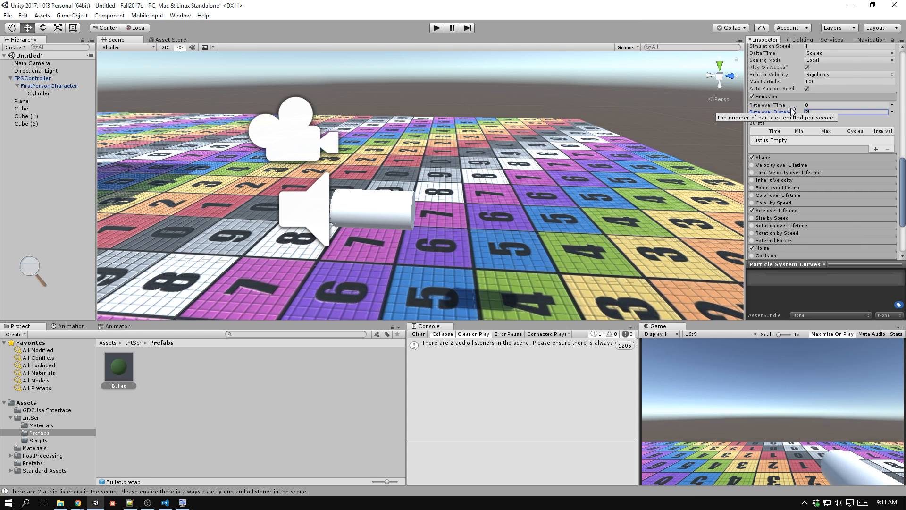
{"action": "type", "text": "2"}
{"action": "scroll", "coordinate": [791, 107], "scroll_direction": "up", "scroll_amount": 10}
{"action": "scroll", "coordinate": [683, 189], "scroll_direction": "down", "scroll_amount": 3}
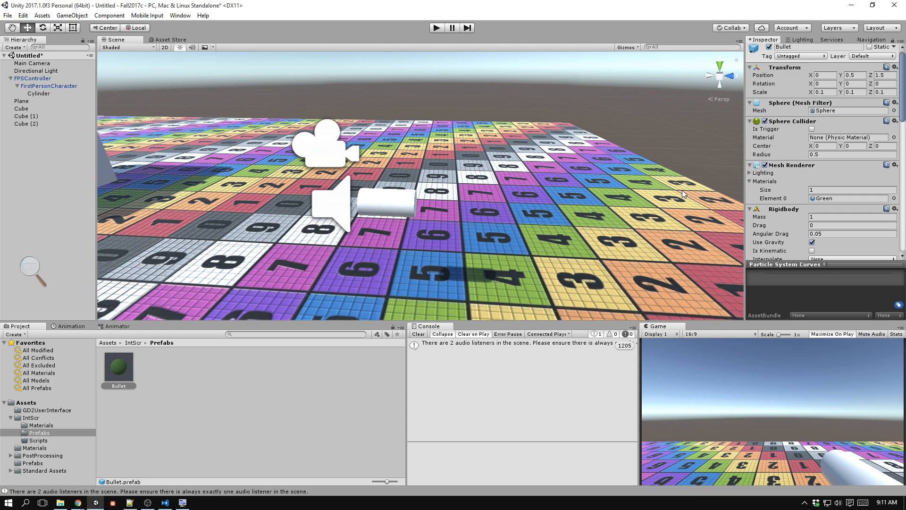
Run the scene again, fire bullets around the cubes and into the sky to examine the distance-based trails, and stop play mode.
{"action": "key", "text": "ctrl+p"}
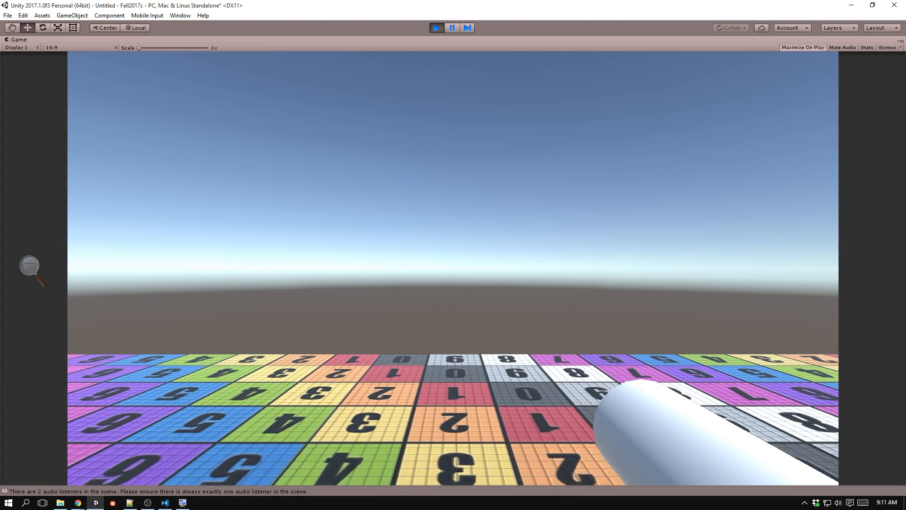
{"action": "left_click", "coordinate": [453, 268]}
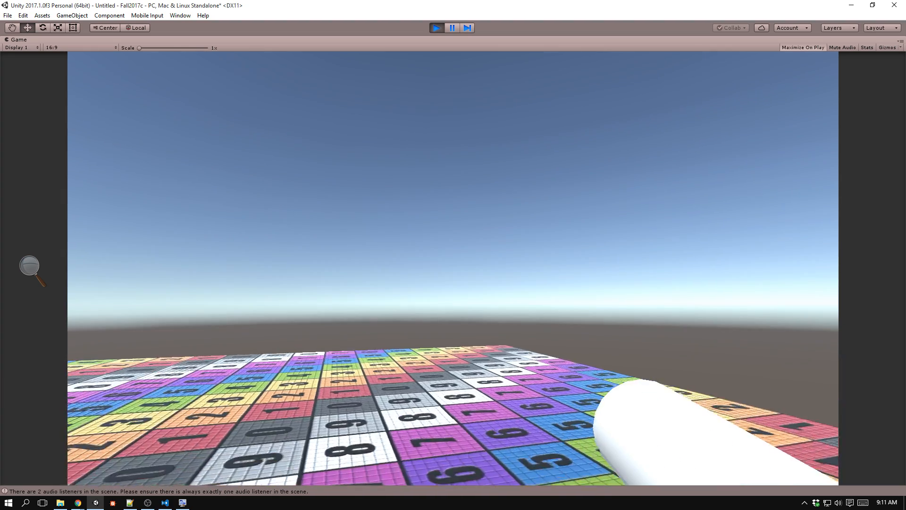
{"action": "left_click", "coordinate": [453, 268]}
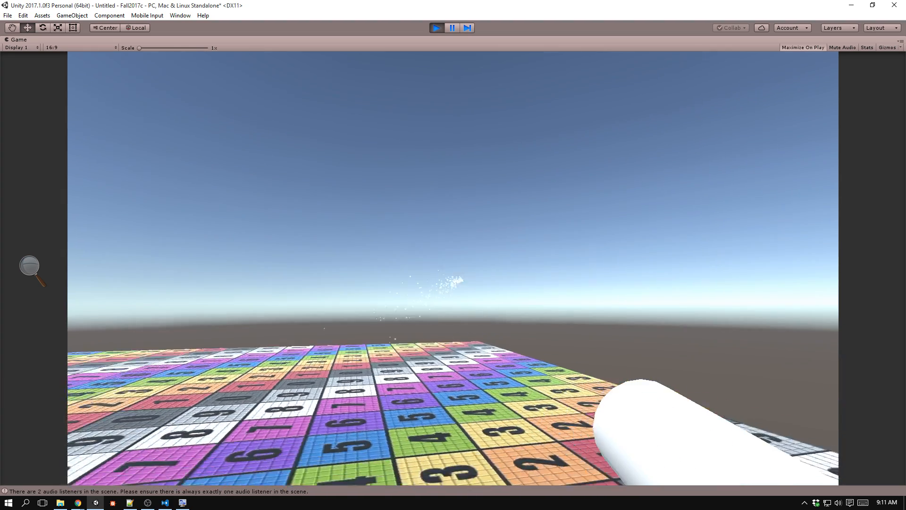
{"action": "left_click", "coordinate": [453, 268]}
{"action": "left_click", "coordinate": [453, 268]}
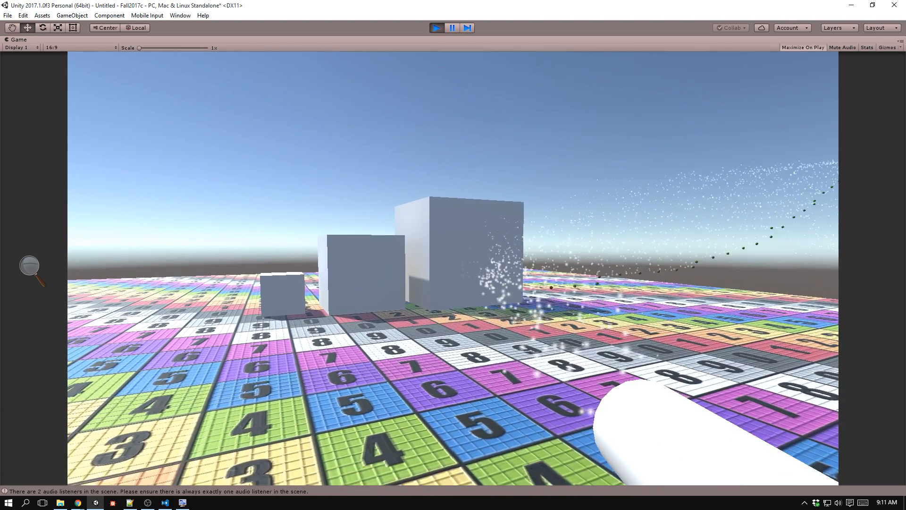
{"action": "left_click", "coordinate": [453, 268]}
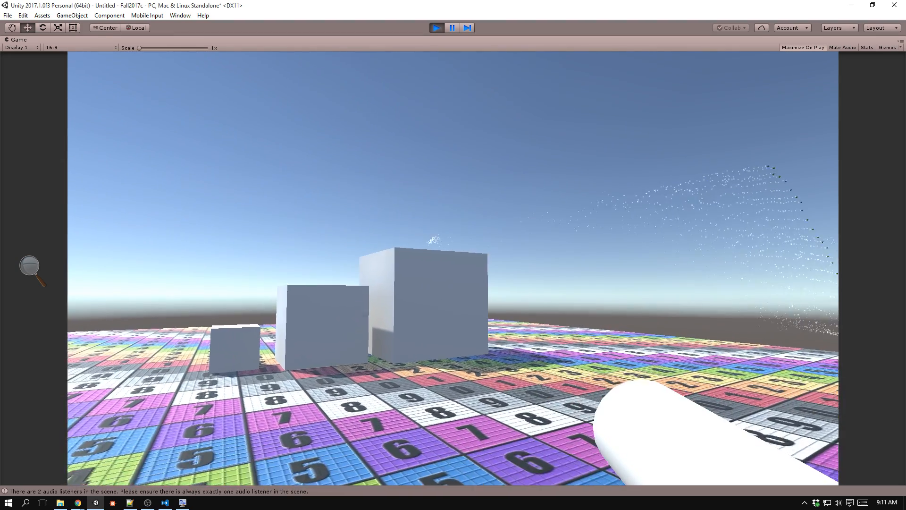
{"action": "left_click", "coordinate": [453, 268]}
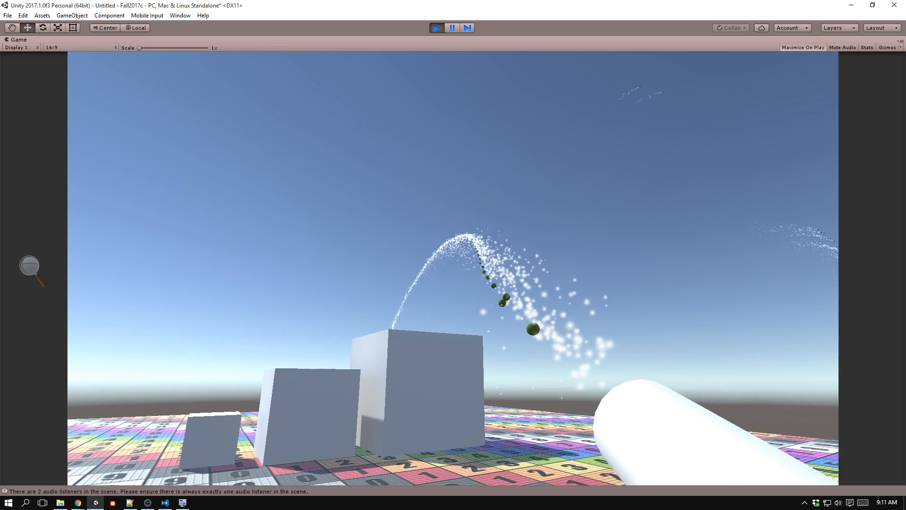
{"action": "left_click", "coordinate": [453, 268]}
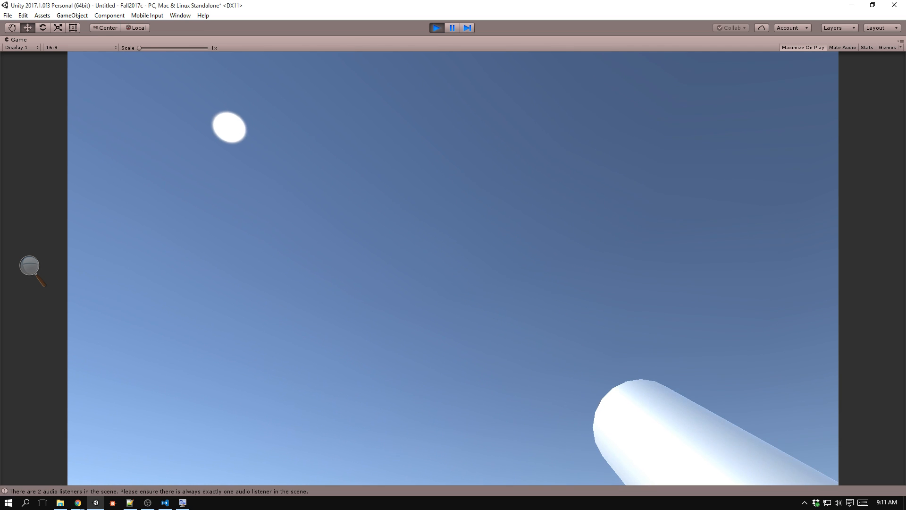
{"action": "left_click", "coordinate": [453, 268]}
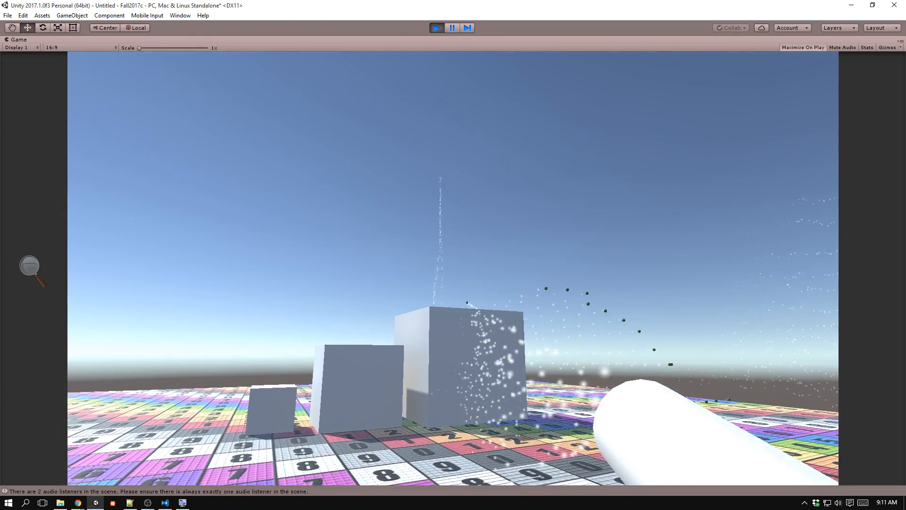
{"action": "left_click", "coordinate": [453, 268]}
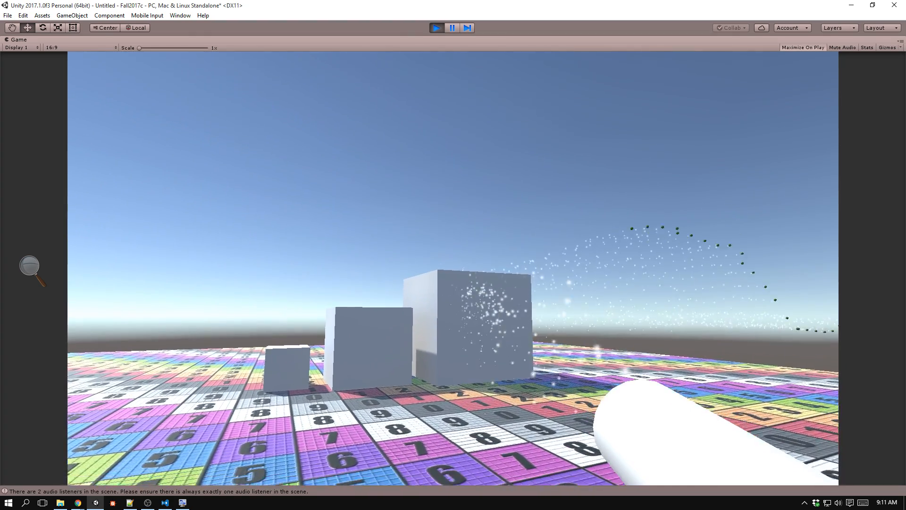
{"action": "key", "text": "w"}
{"action": "left_click", "coordinate": [453, 268]}
{"action": "key", "text": "w"}
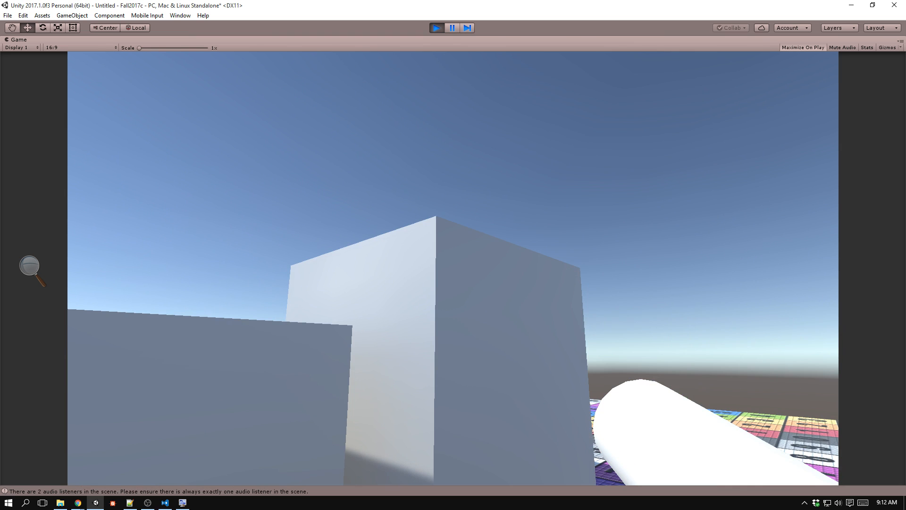
{"action": "left_click", "coordinate": [453, 268]}
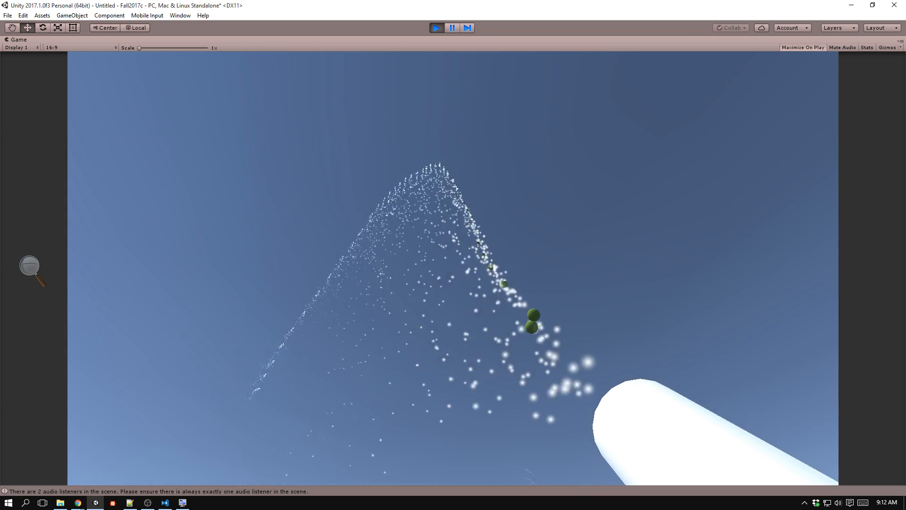
{"action": "key", "text": "ctrl+p"}
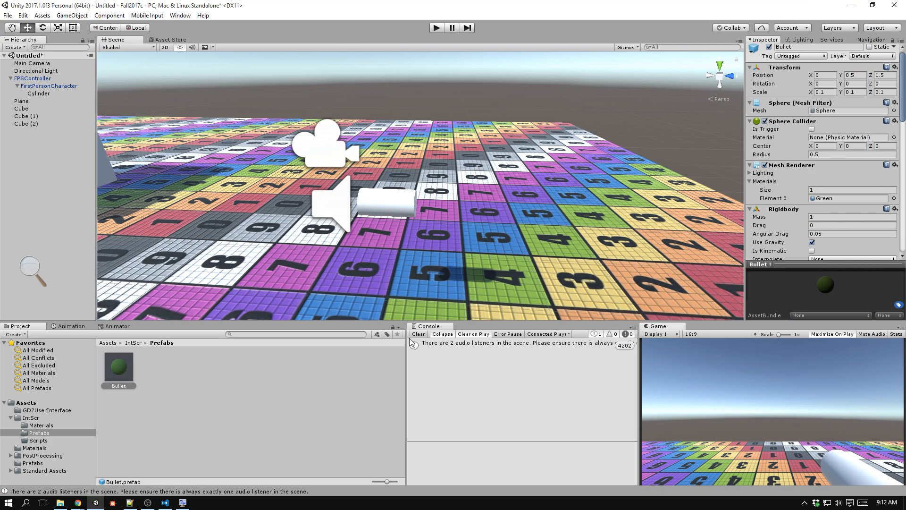
Set the maximum Start Size of the Bullet prefab's particle system to 2.
{"action": "left_click", "coordinate": [119, 370]}
{"action": "scroll", "coordinate": [838, 194], "scroll_direction": "down", "scroll_amount": 10}
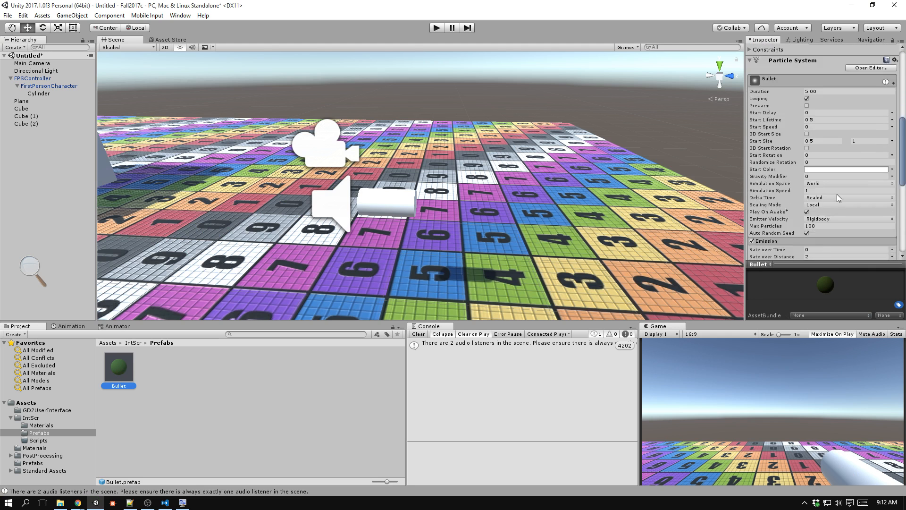
{"action": "scroll", "coordinate": [837, 197], "scroll_direction": "down", "scroll_amount": 2}
{"action": "left_click", "coordinate": [863, 116]}
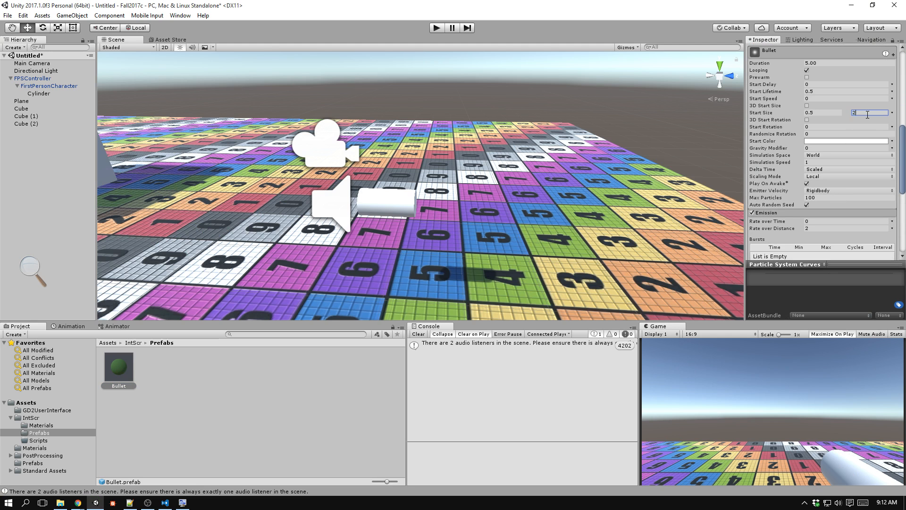
Enable Color over Lifetime on the Bullet's particle system and set the gradient's starting colour to red (F41D1D).
{"action": "scroll", "coordinate": [824, 150], "scroll_direction": "down", "scroll_amount": 8}
{"action": "scroll", "coordinate": [825, 150], "scroll_direction": "down", "scroll_amount": 6}
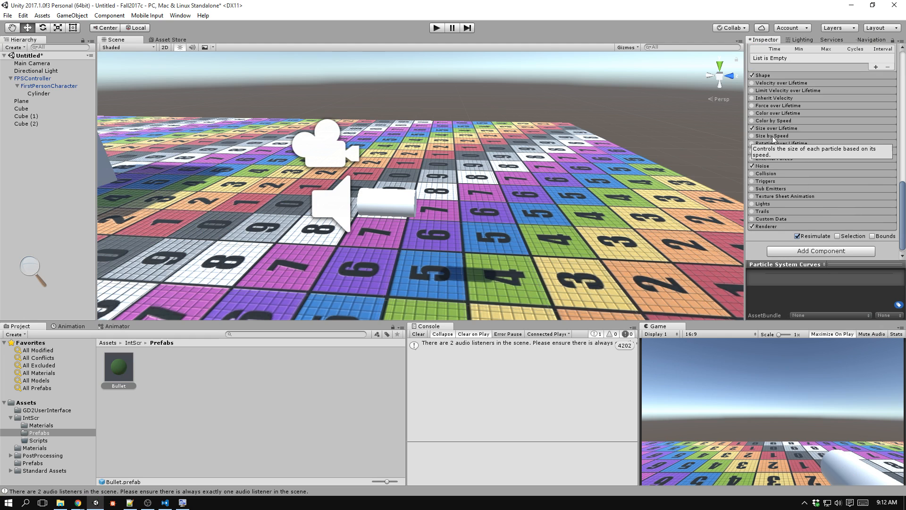
{"action": "left_click", "coordinate": [774, 114]}
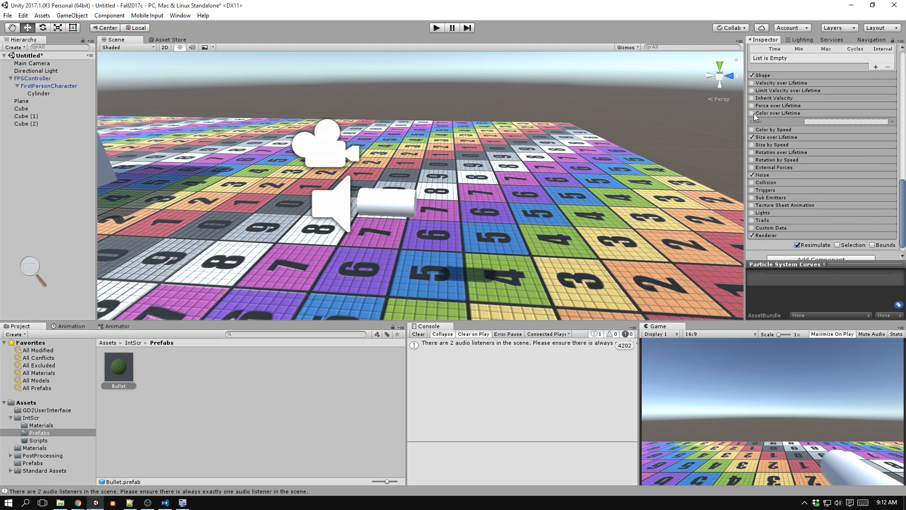
{"action": "left_click", "coordinate": [752, 114]}
{"action": "left_click", "coordinate": [822, 122]}
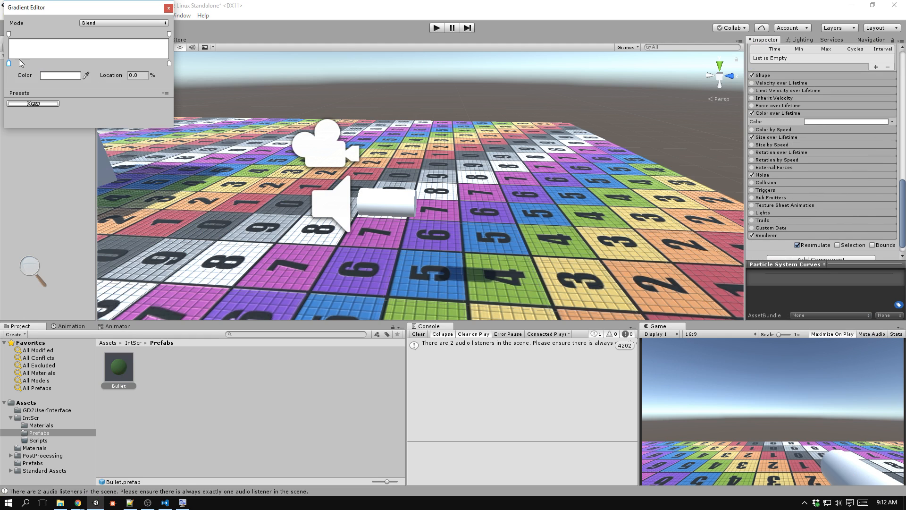
{"action": "left_click", "coordinate": [60, 76]}
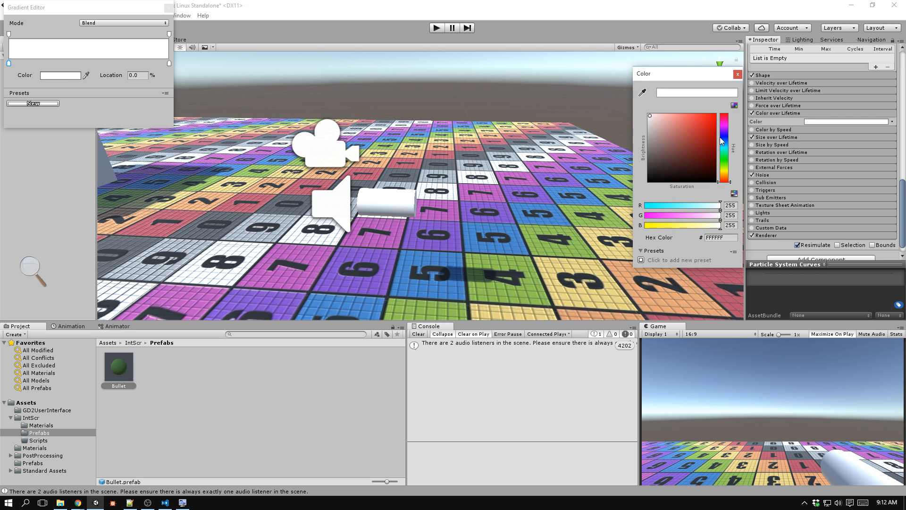
{"action": "left_click_drag", "start_coordinate": [703, 125], "coordinate": [706, 118]}
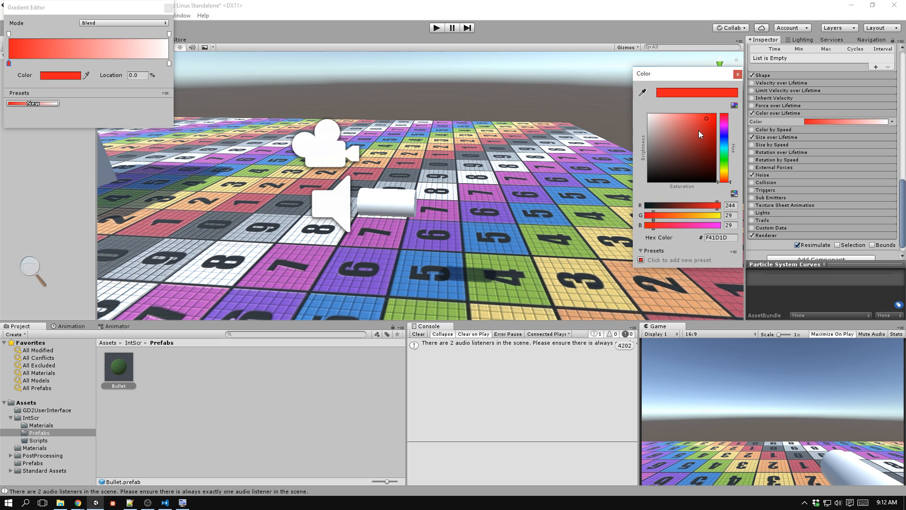
{"action": "left_click", "coordinate": [737, 74]}
Set the gradient's end colour key at 100% to black (000000).
{"action": "left_click", "coordinate": [169, 63]}
{"action": "left_click", "coordinate": [70, 76]}
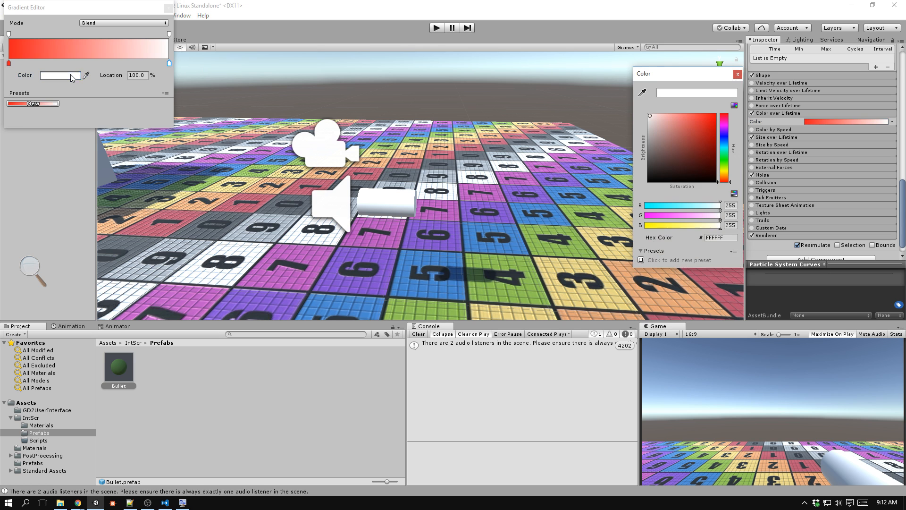
{"action": "left_click_drag", "start_coordinate": [653, 162], "coordinate": [643, 185]}
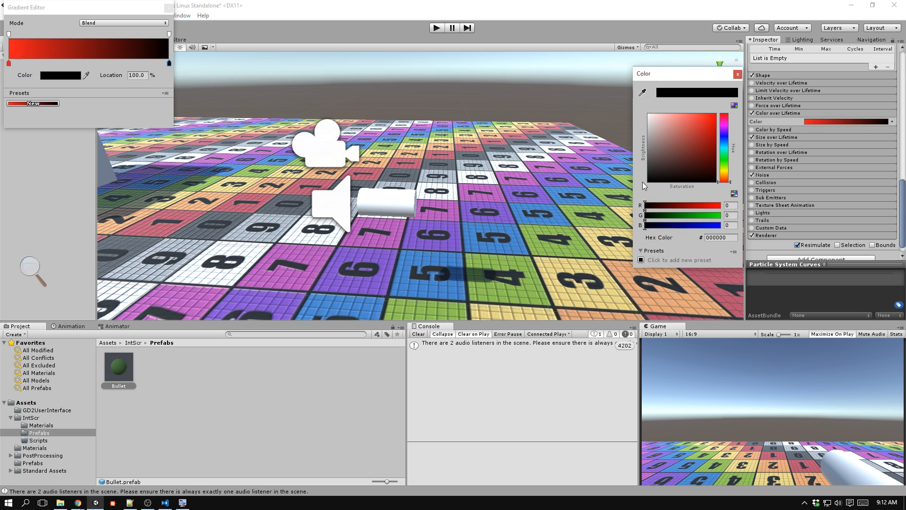
{"action": "left_click_drag", "start_coordinate": [724, 179], "coordinate": [668, 185]}
{"action": "left_click", "coordinate": [737, 74]}
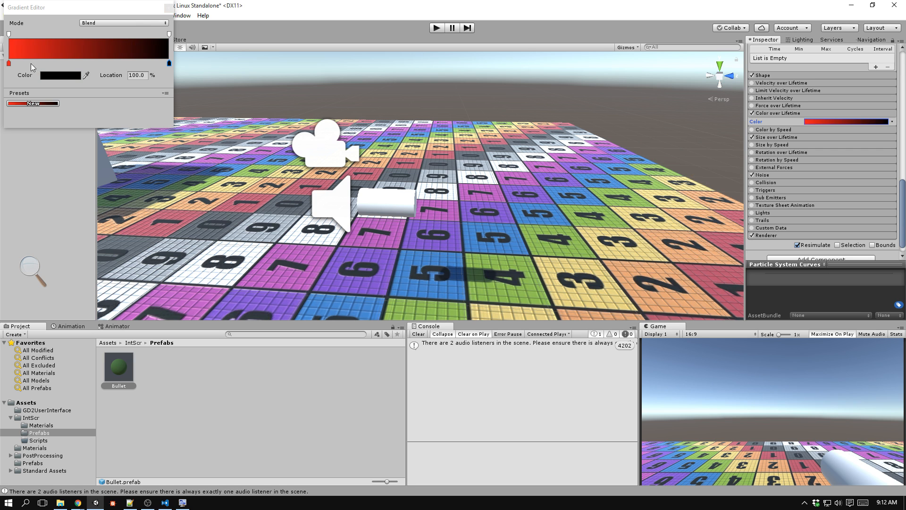
Add a colour key at about 45.6% of the gradient and make it bright yellow.
{"action": "left_click_drag", "start_coordinate": [66, 62], "coordinate": [90, 55]}
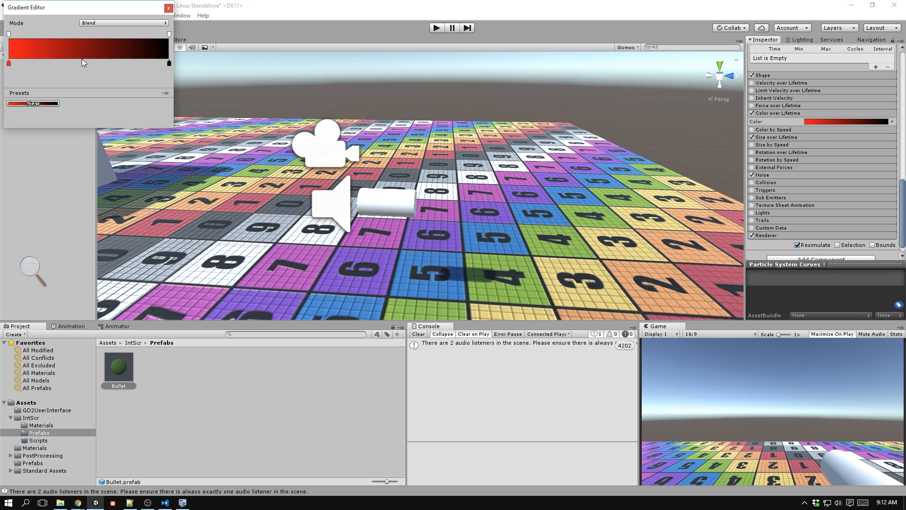
{"action": "left_click", "coordinate": [81, 62]}
{"action": "left_click", "coordinate": [69, 76]}
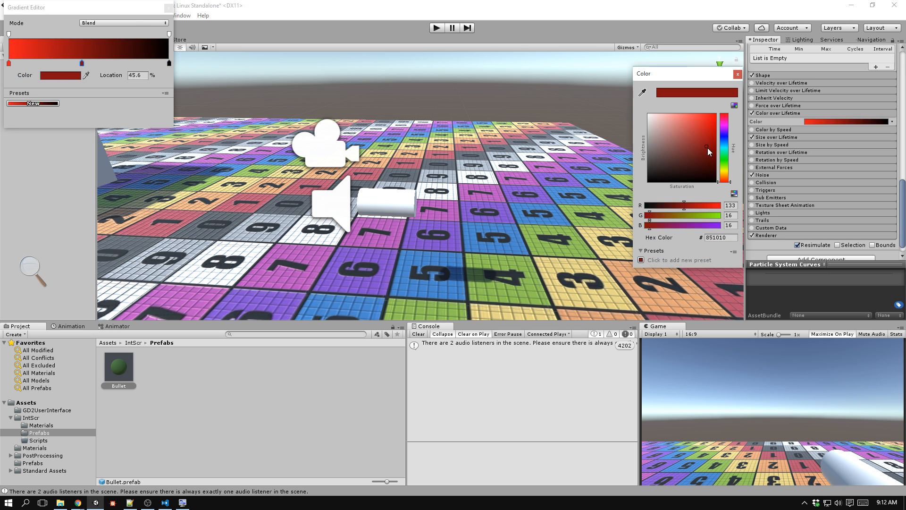
{"action": "left_click_drag", "start_coordinate": [728, 181], "coordinate": [727, 172]}
{"action": "left_click_drag", "start_coordinate": [706, 143], "coordinate": [710, 120]}
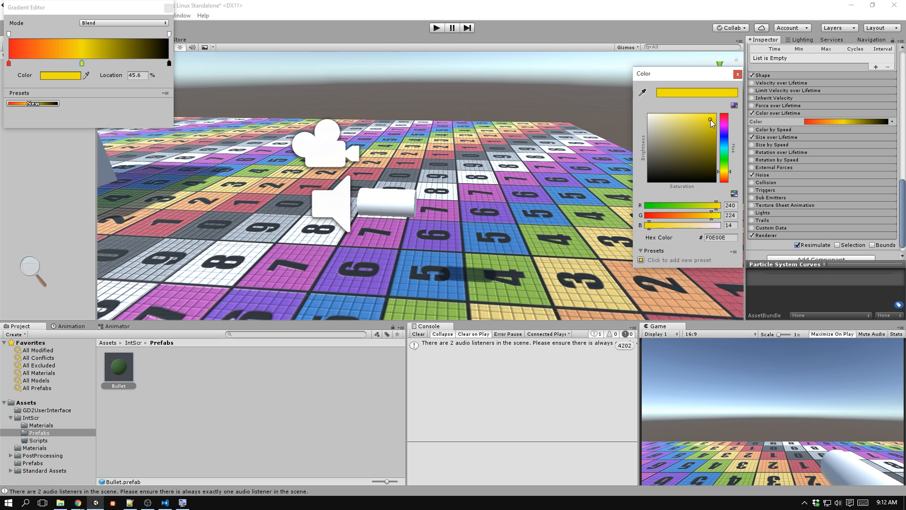
{"action": "left_click", "coordinate": [738, 74]}
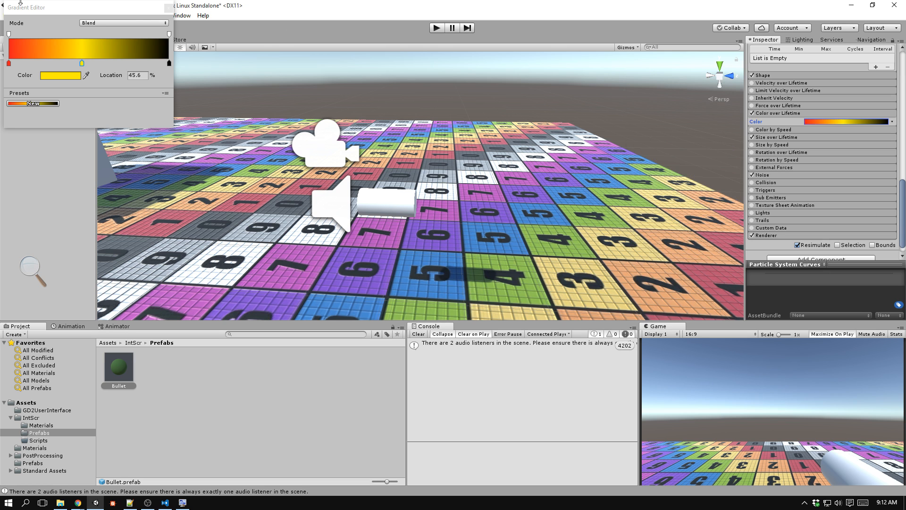
Swap the yellow and red gradient keys, placing yellow at the start and red at 45%.
{"action": "mouse_move", "coordinate": [82, 63]}
{"action": "left_mouse_down"}
{"action": "mouse_move", "coordinate": [21, 62]}
{"action": "mouse_move", "coordinate": [78, 59]}
{"action": "left_mouse_up"}
{"action": "left_click_drag", "start_coordinate": [21, 62], "coordinate": [8, 62]}
{"action": "left_click", "coordinate": [78, 63]}
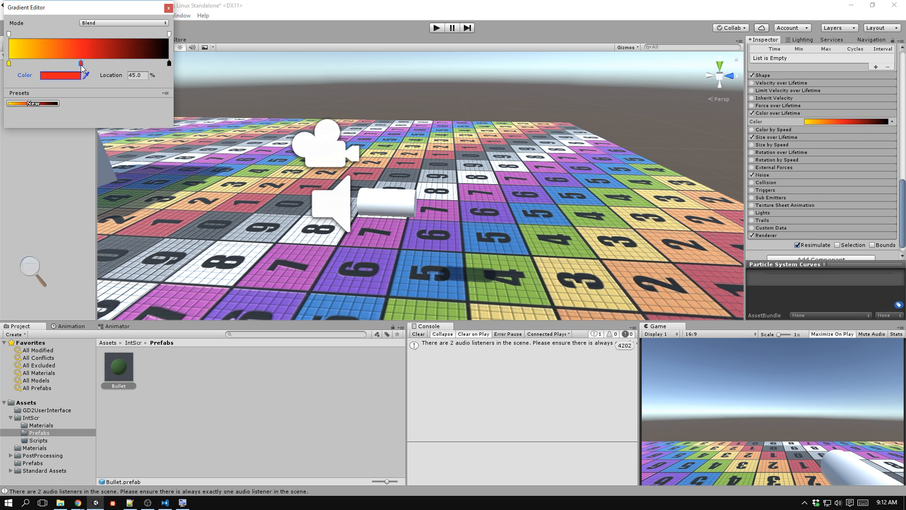
Move the gradient's red key to 40.9% and shift the black key inward from the end, then close the gradient editor.
{"action": "mouse_move", "coordinate": [81, 64]}
{"action": "left_mouse_down"}
{"action": "mouse_move", "coordinate": [58, 62]}
{"action": "mouse_move", "coordinate": [88, 62]}
{"action": "left_mouse_up"}
{"action": "left_click_drag", "start_coordinate": [169, 63], "coordinate": [75, 63]}
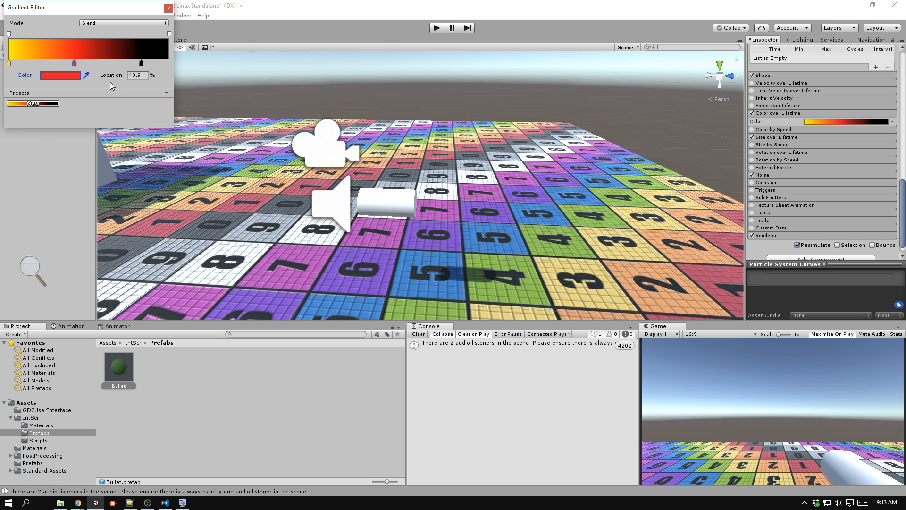
{"action": "left_click", "coordinate": [169, 8]}
Play-test the scene, firing bullets while looking and moving around to check the fire-coloured trails, and stop the game.
{"action": "left_click", "coordinate": [436, 27]}
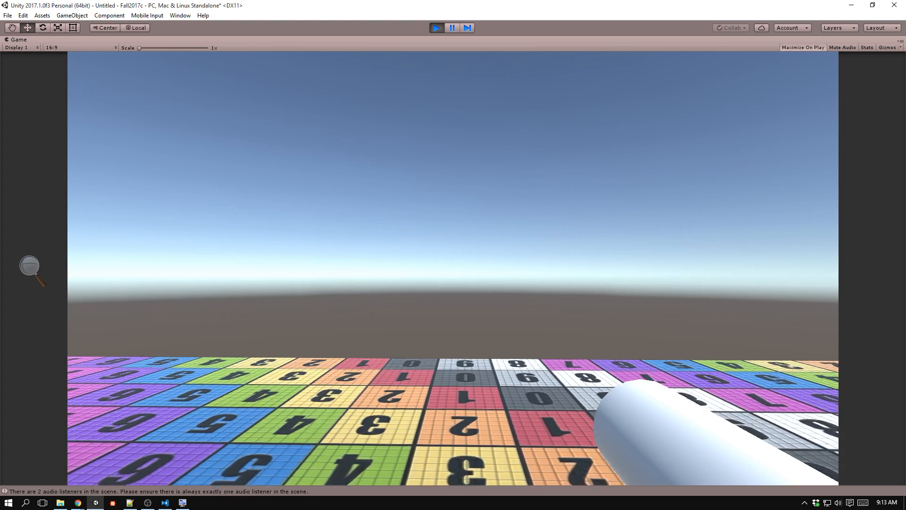
{"action": "left_click", "coordinate": [451, 107]}
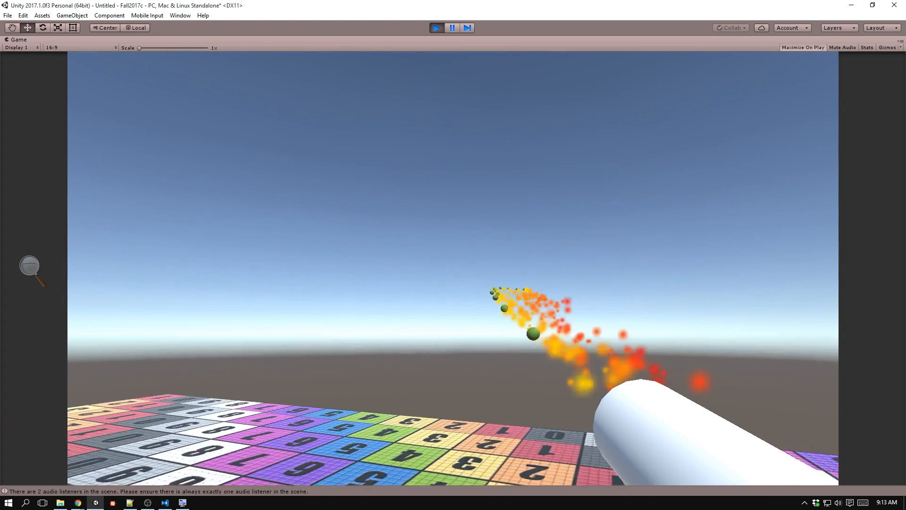
{"action": "left_click", "coordinate": [453, 268]}
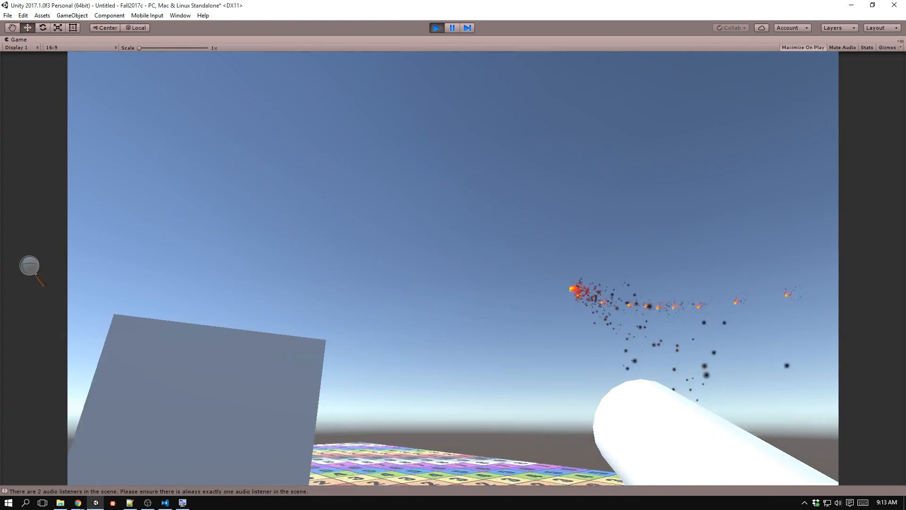
{"action": "left_click", "coordinate": [453, 268]}
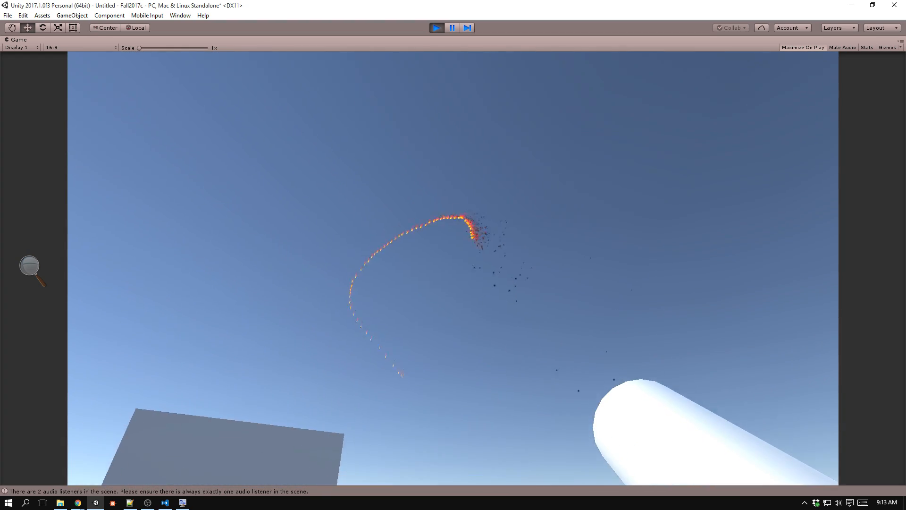
{"action": "left_click", "coordinate": [453, 268]}
{"action": "key", "text": "s"}
{"action": "left_click", "coordinate": [453, 268]}
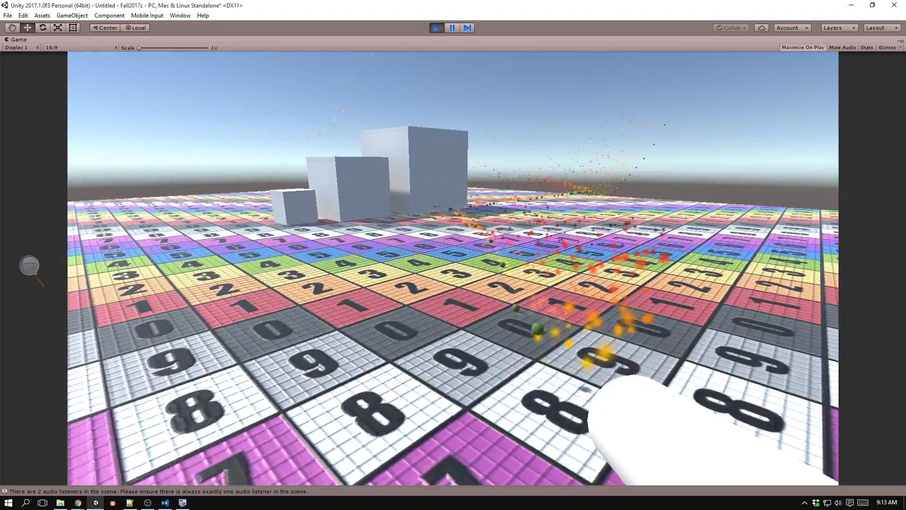
{"action": "left_click", "coordinate": [453, 268]}
{"action": "left_click", "coordinate": [453, 268]}
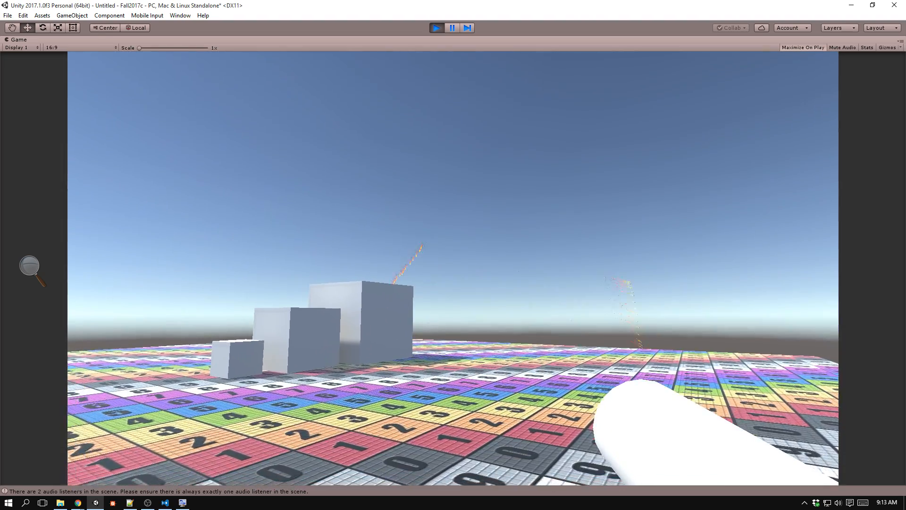
{"action": "left_click", "coordinate": [453, 268]}
{"action": "left_click_drag", "start_coordinate": [453, 268], "coordinate": [453, 268]}
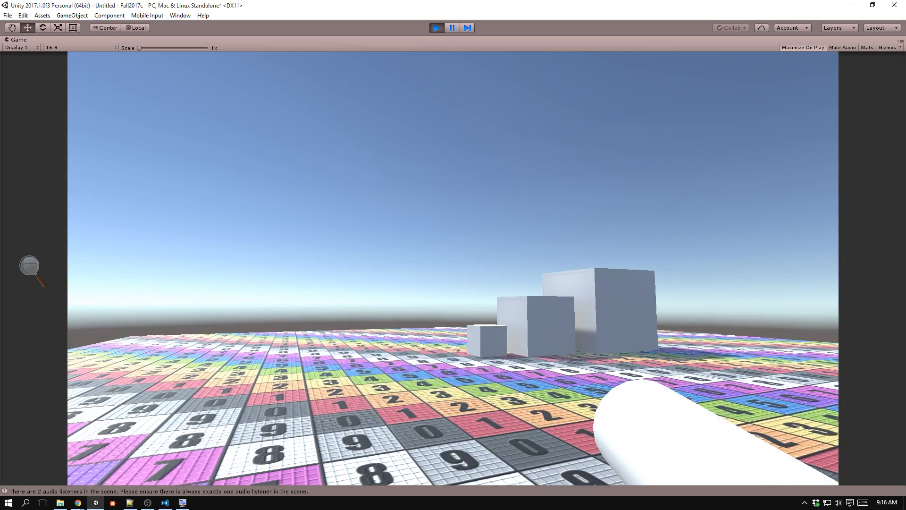
{"action": "left_click", "coordinate": [453, 268]}
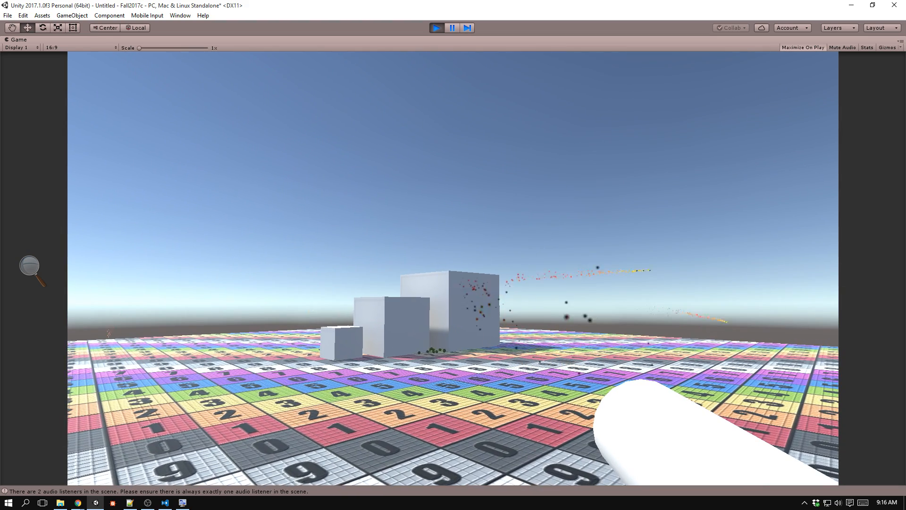
{"action": "key", "text": "ctrl+p"}
Set the Start Lifetime of the Bullet's particle system to 1 and deselect the prefab.
{"action": "key", "text": "alt+Tab"}
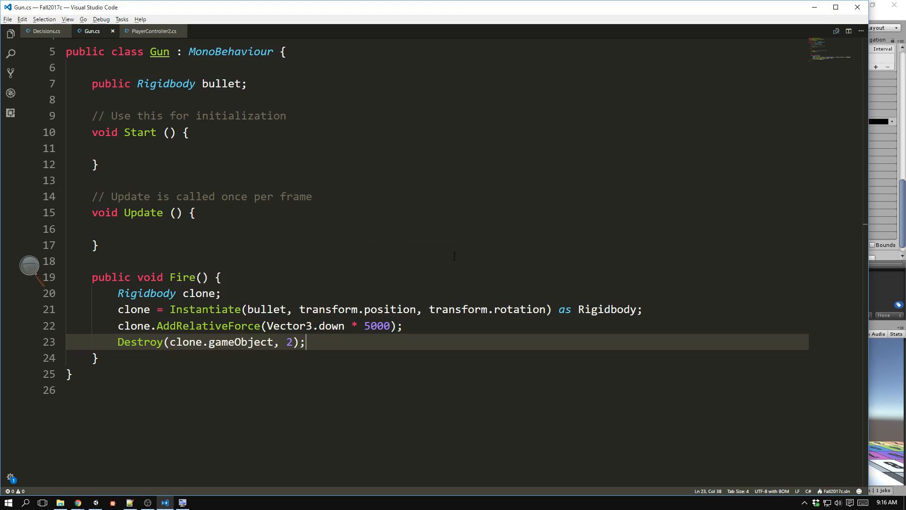
{"action": "key", "text": "alt+Tab"}
{"action": "scroll", "coordinate": [816, 114], "scroll_direction": "up", "scroll_amount": 10}
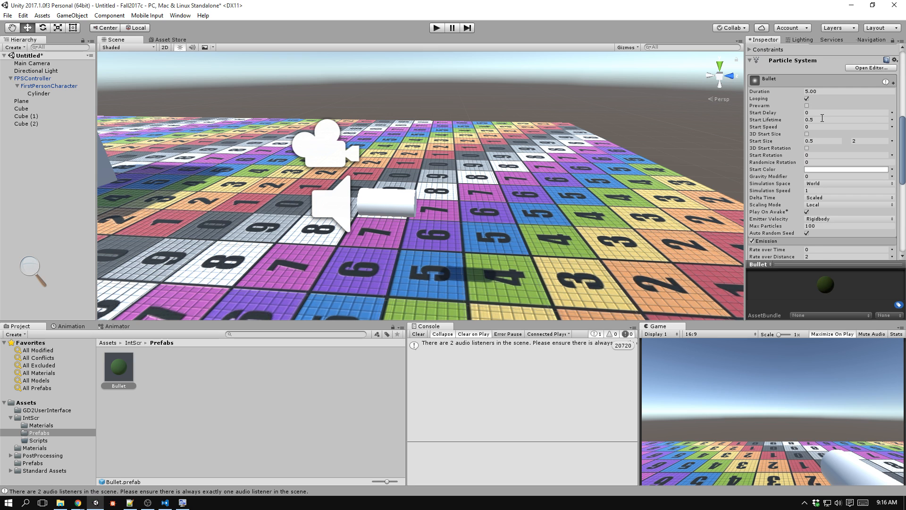
{"action": "left_click", "coordinate": [822, 120]}
{"action": "type", "text": "1"}
{"action": "key", "text": "Tab"}
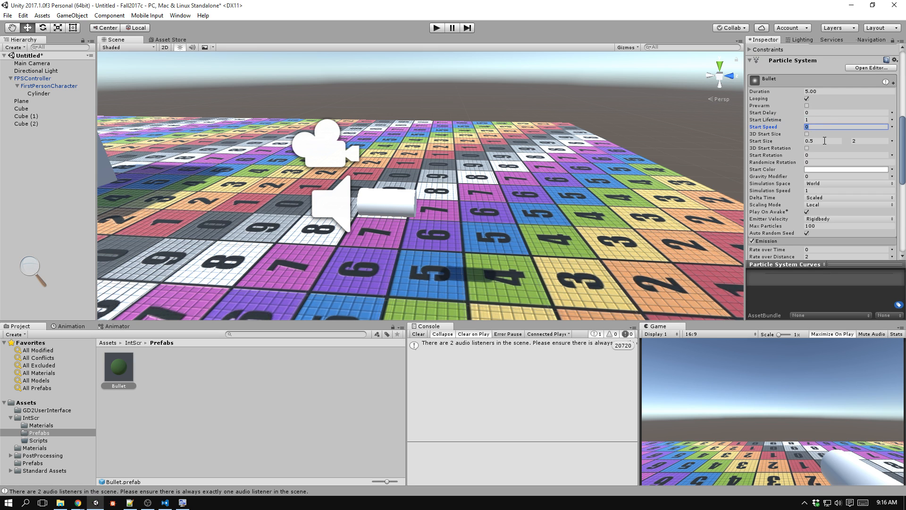
{"action": "left_click", "coordinate": [553, 71]}
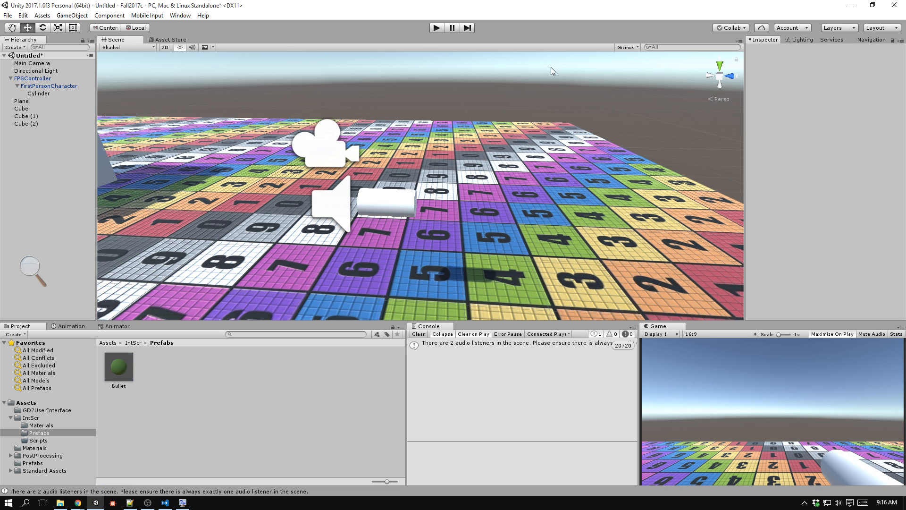
Run the game again and fire bullets past the cubes to examine the longer-lasting particles, then stop it.
{"action": "key", "text": "ctrl+p"}
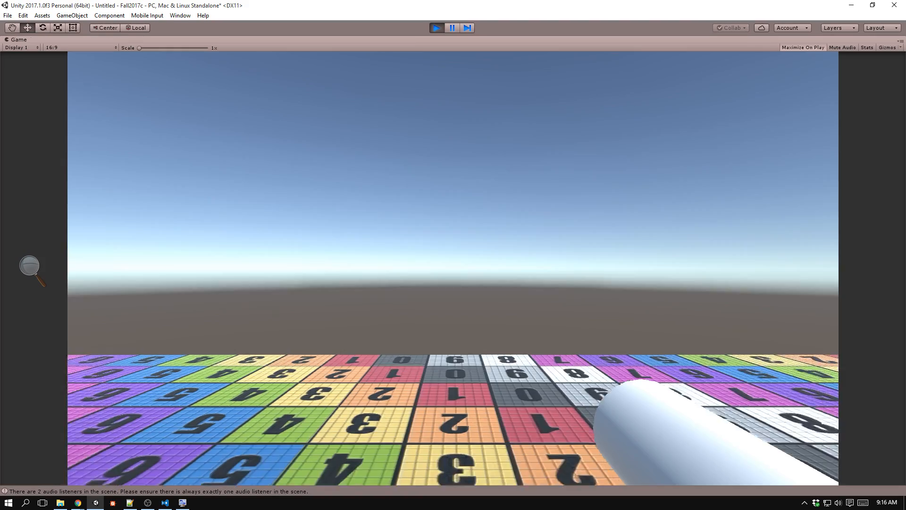
{"action": "left_click", "coordinate": [453, 268]}
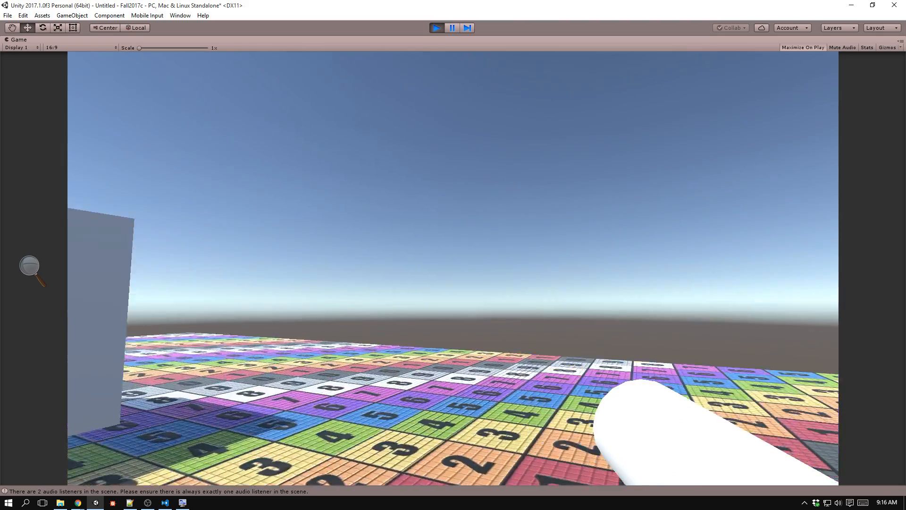
{"action": "left_click", "coordinate": [453, 268]}
{"action": "left_click", "coordinate": [453, 268]}
{"action": "left_click", "coordinate": [452, 268]}
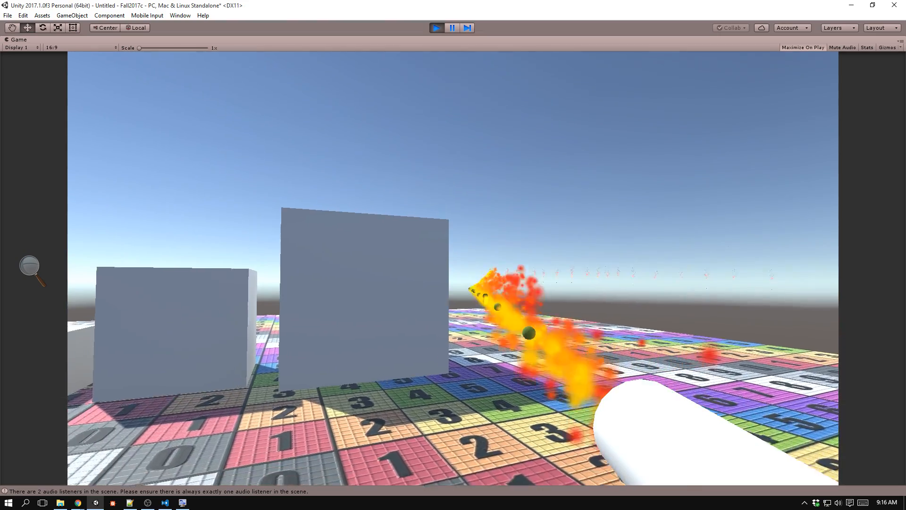
{"action": "key", "text": "d"}
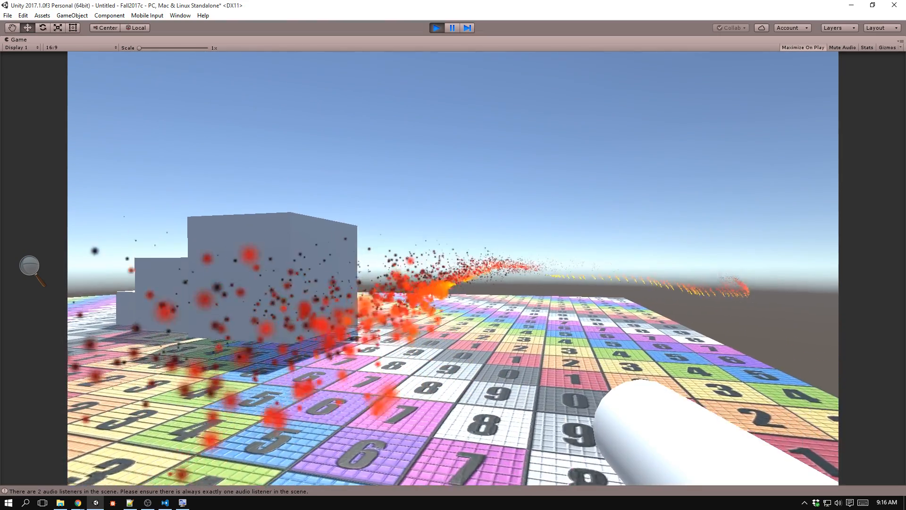
{"action": "left_click", "coordinate": [453, 268]}
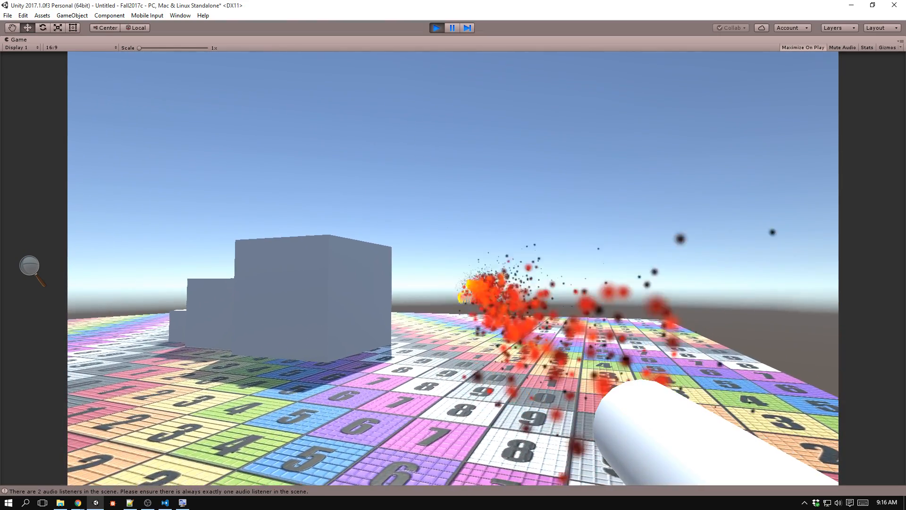
{"action": "key", "text": "ctrl+p"}
{"action": "key", "text": "alt+Tab"}
{"action": "key", "text": "alt+Tab"}
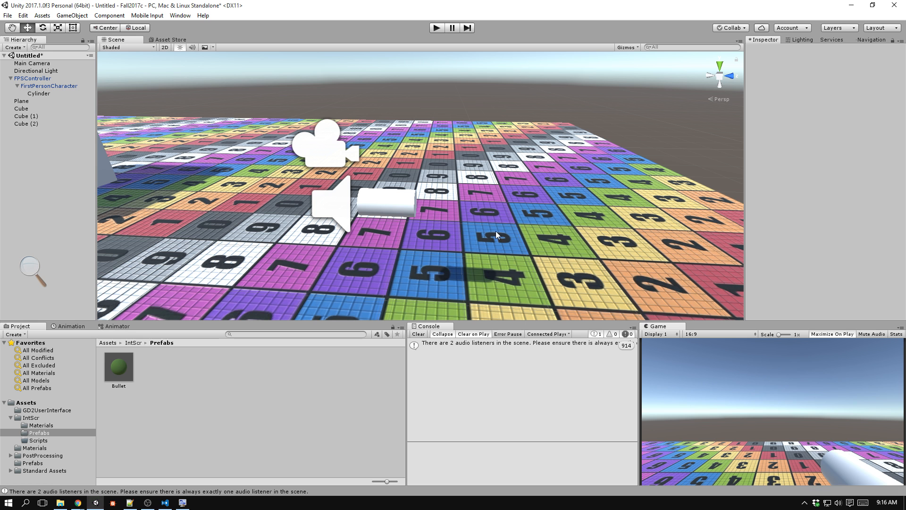
{"action": "key", "text": "alt+Tab"}
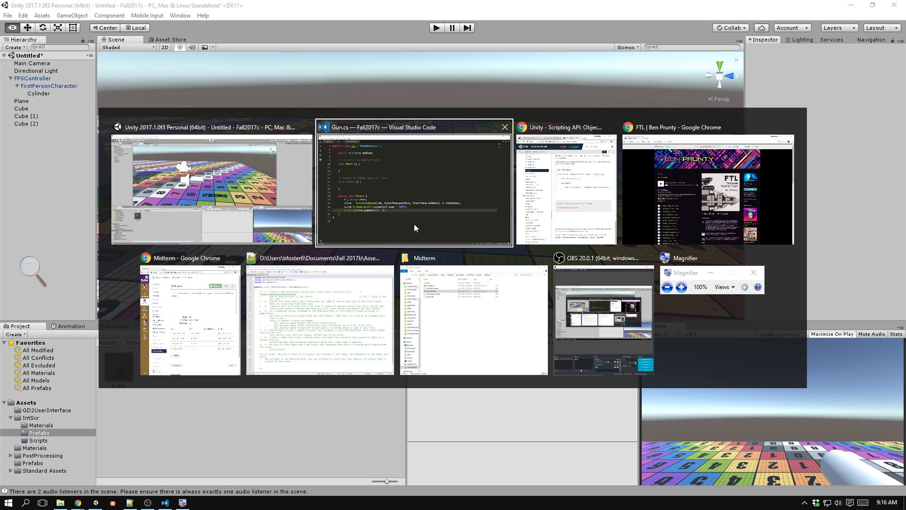
{"action": "left_click", "coordinate": [191, 202]}
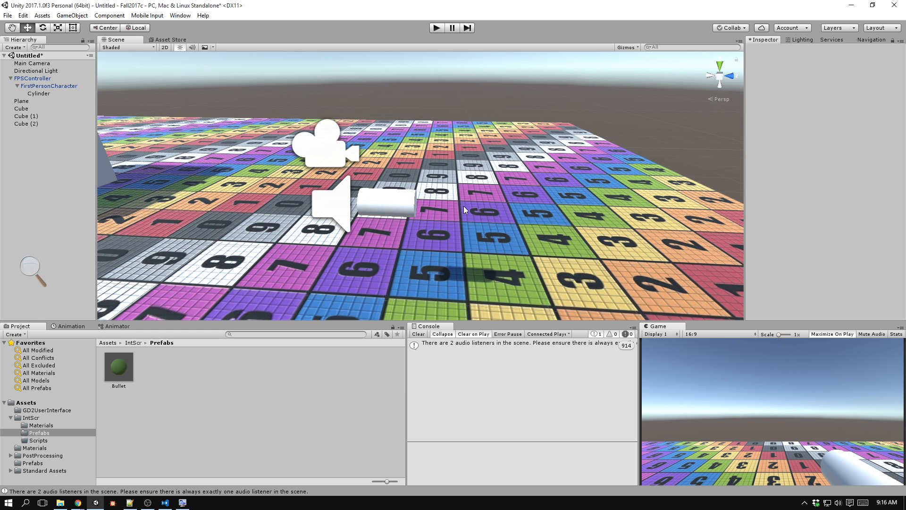
Change the red key of the Bullet's Color over Lifetime gradient to a softer red (D44949).
{"action": "left_click", "coordinate": [116, 376]}
{"action": "scroll", "coordinate": [810, 250], "scroll_direction": "down", "scroll_amount": 3}
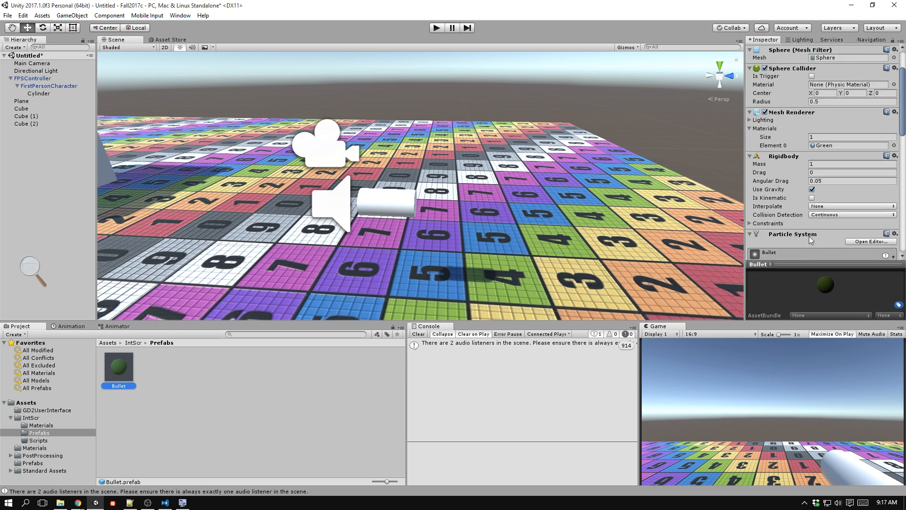
{"action": "scroll", "coordinate": [808, 231], "scroll_direction": "down", "scroll_amount": 10}
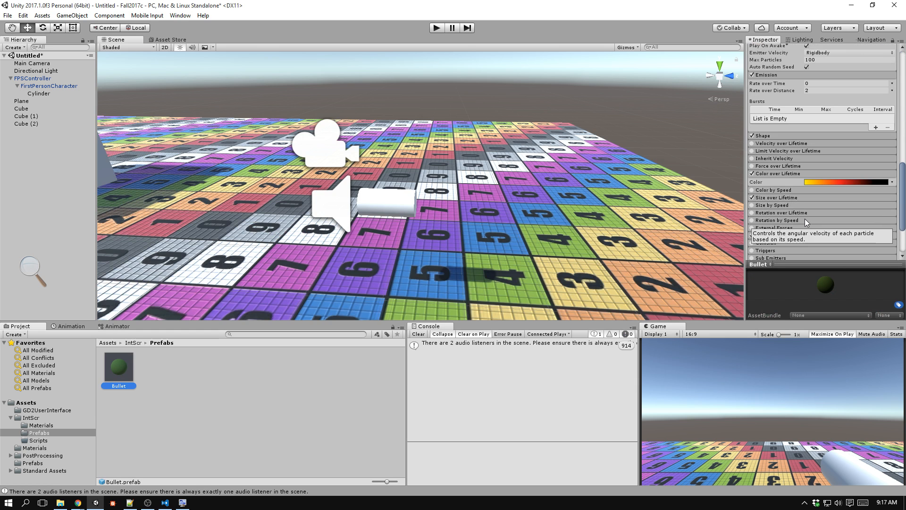
{"action": "left_click", "coordinate": [831, 181]}
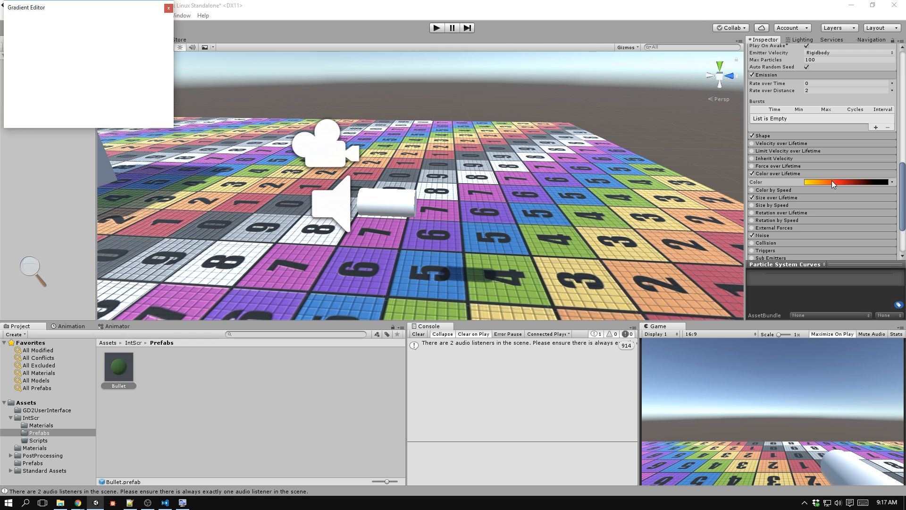
{"action": "double_click", "coordinate": [73, 62]}
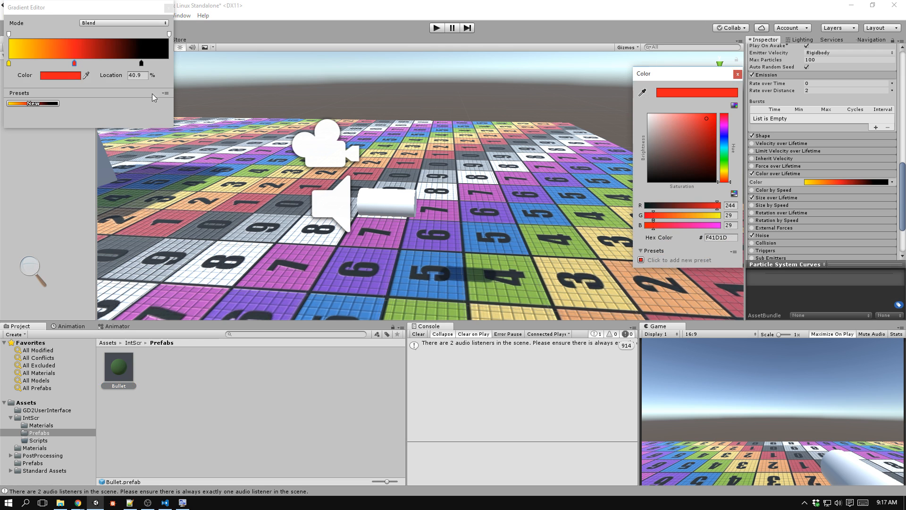
{"action": "mouse_move", "coordinate": [666, 120]}
{"action": "left_mouse_down"}
{"action": "mouse_move", "coordinate": [698, 122]}
{"action": "mouse_move", "coordinate": [691, 127]}
{"action": "left_mouse_up"}
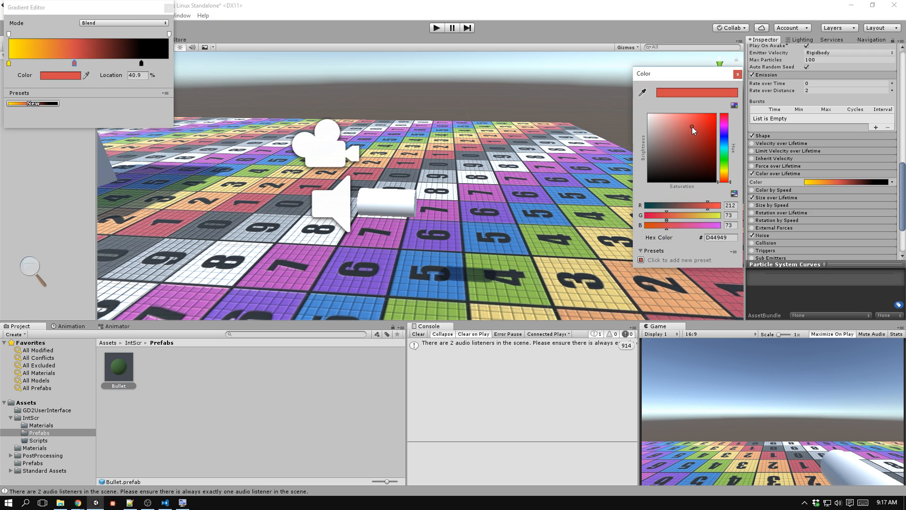
{"action": "left_click", "coordinate": [737, 74]}
Recolour the gradient's starting yellow key to E8D889, sampled from a yellow floor tile, and close the gradient editor.
{"action": "left_click", "coordinate": [8, 63]}
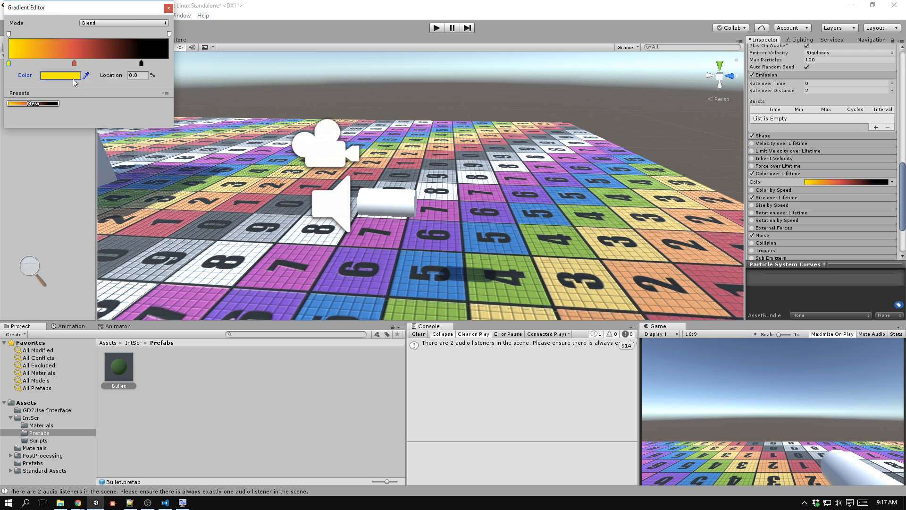
{"action": "left_click", "coordinate": [73, 76]}
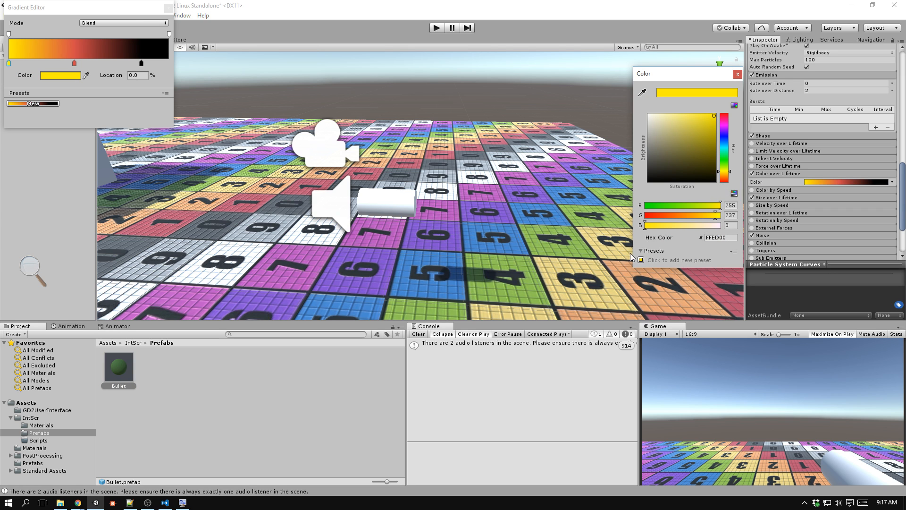
{"action": "left_click", "coordinate": [642, 93]}
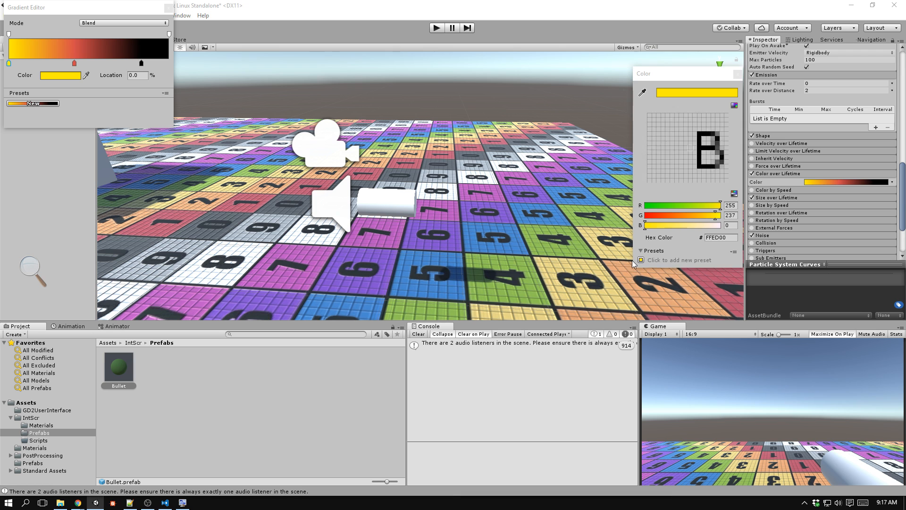
{"action": "left_click", "coordinate": [604, 278]}
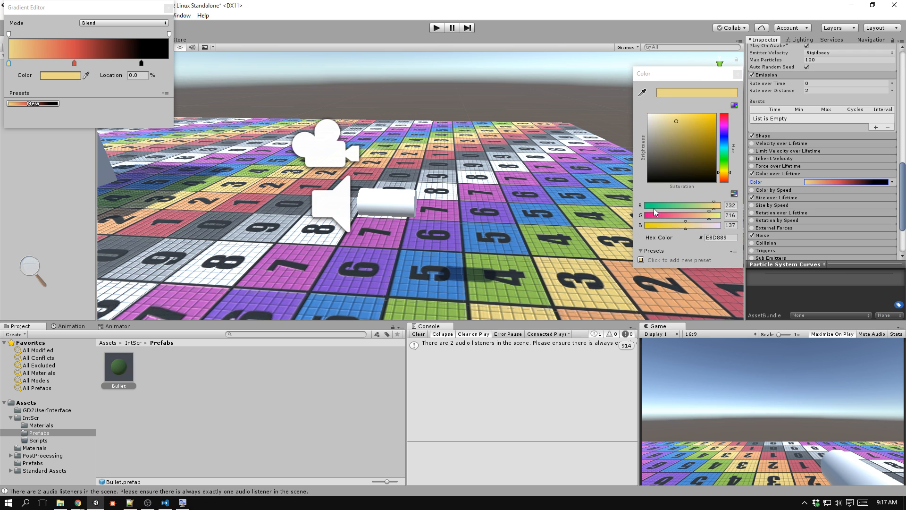
{"action": "left_click", "coordinate": [736, 73]}
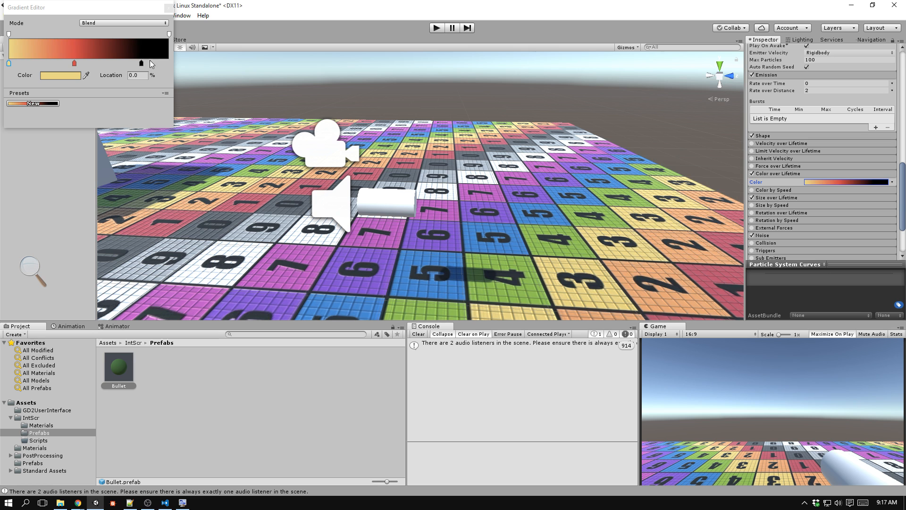
{"action": "left_click", "coordinate": [168, 8]}
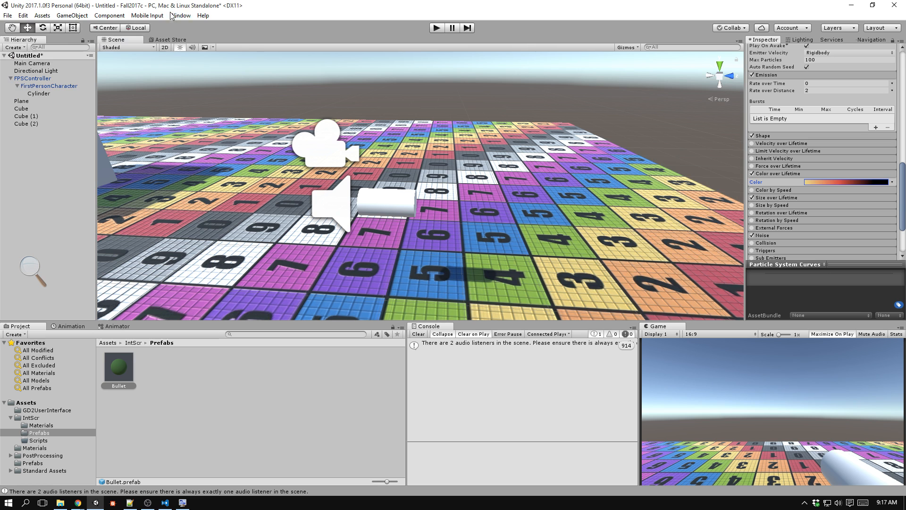
Run the game and fire bullets around the scene to examine the recoloured particle trails, then stop it.
{"action": "left_click", "coordinate": [438, 28]}
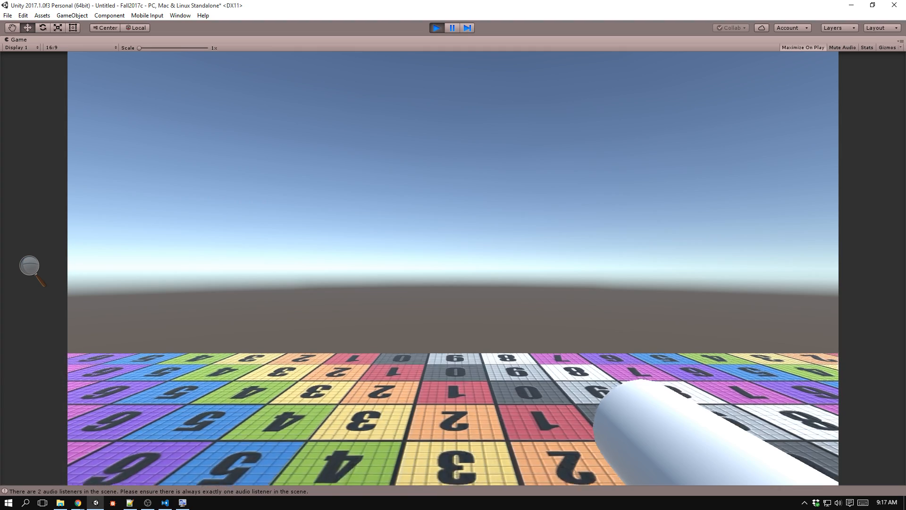
{"action": "left_click", "coordinate": [453, 268]}
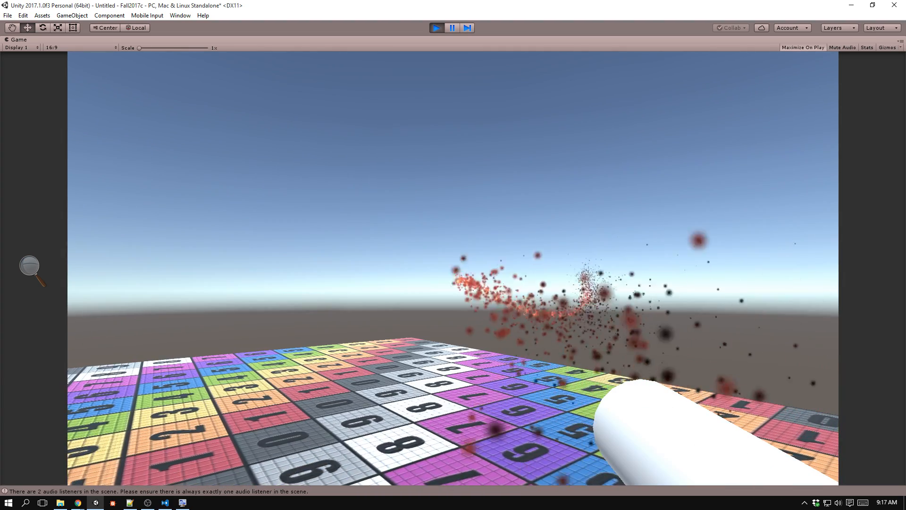
{"action": "left_click", "coordinate": [453, 268]}
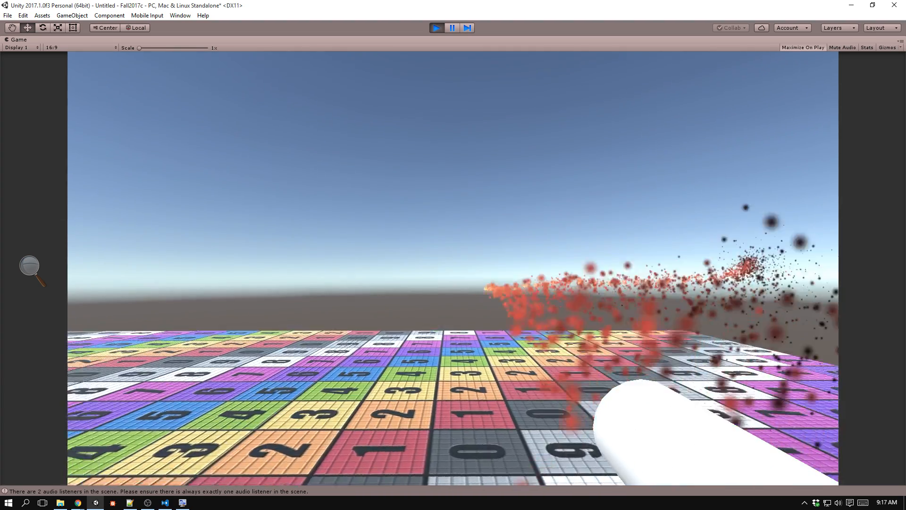
{"action": "left_click", "coordinate": [453, 260]}
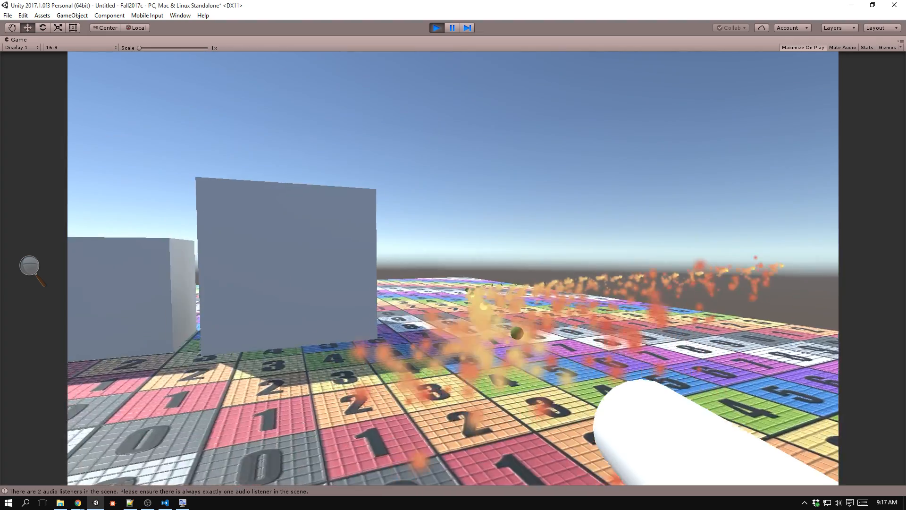
{"action": "key", "text": "ctrl+p"}
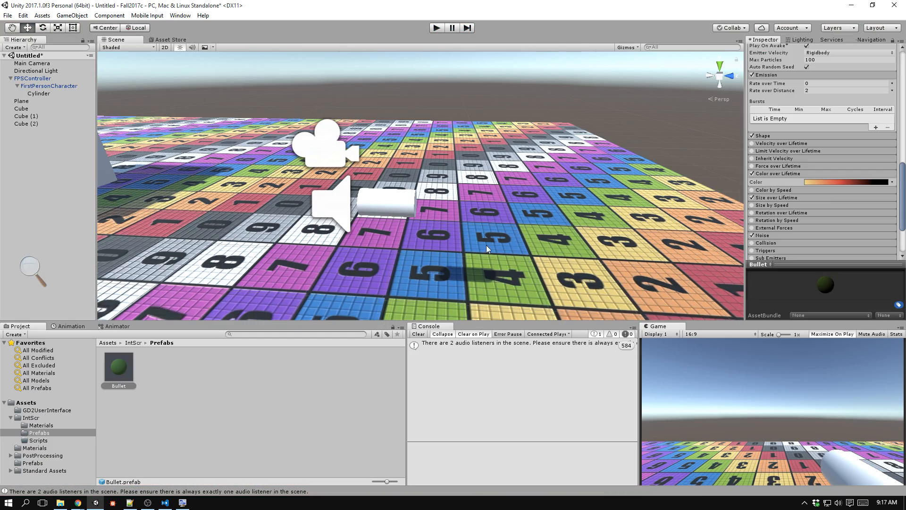
Reopen the Bullet's Color over Lifetime gradient and recolour its middle key with the red sampled from a red floor tile.
{"action": "left_click", "coordinate": [861, 183]}
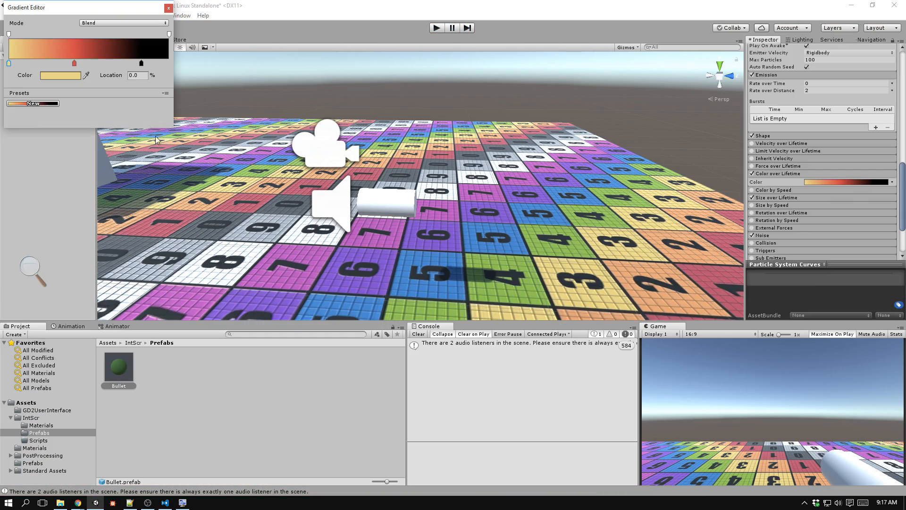
{"action": "left_click", "coordinate": [74, 63]}
{"action": "left_click", "coordinate": [86, 74]}
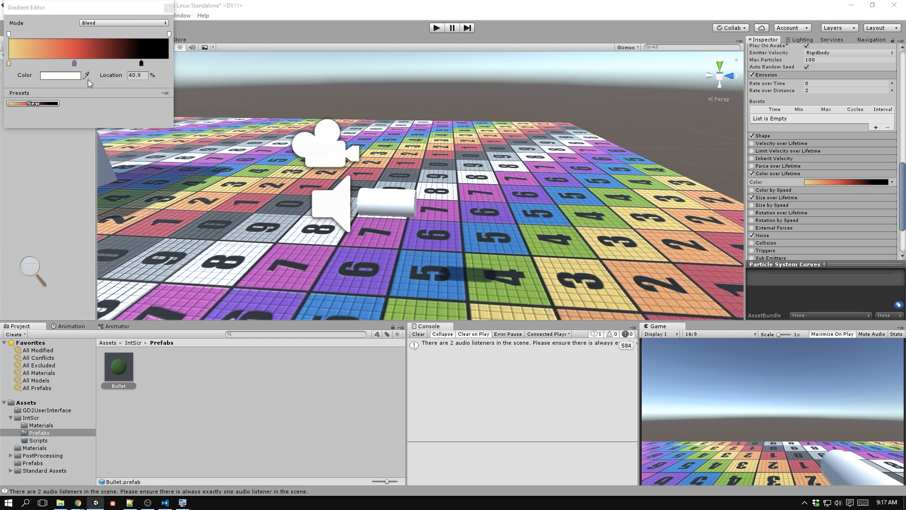
{"action": "left_click", "coordinate": [240, 211]}
{"action": "left_click", "coordinate": [704, 279]}
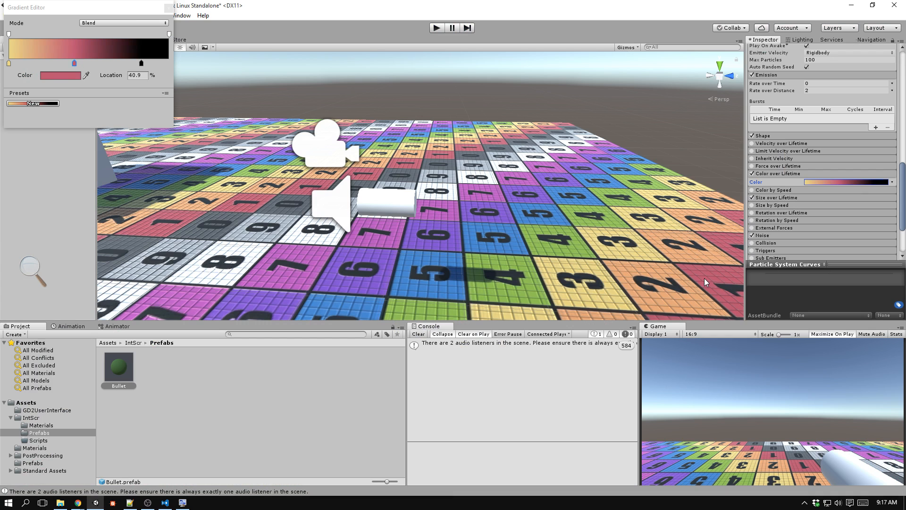
Recolour the gradient's black end key with the purple sampled from a purple floor tile.
{"action": "left_click", "coordinate": [140, 62]}
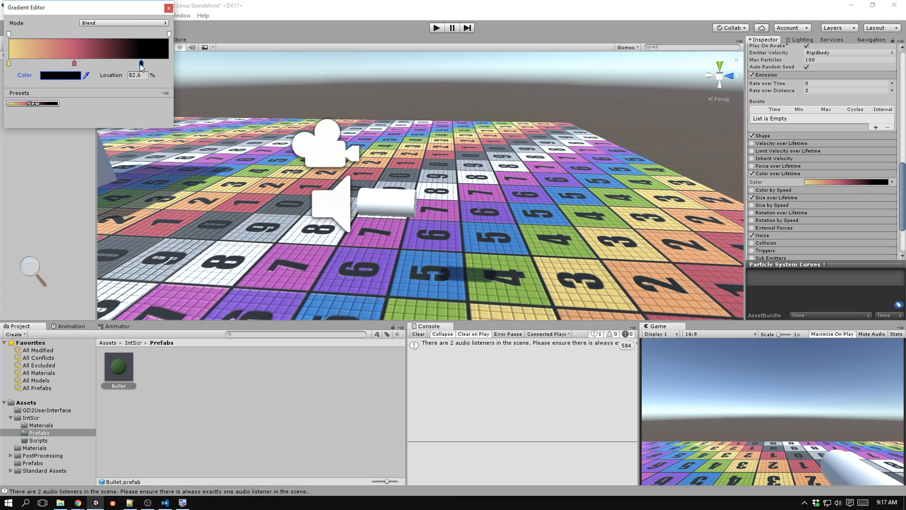
{"action": "left_click", "coordinate": [86, 75]}
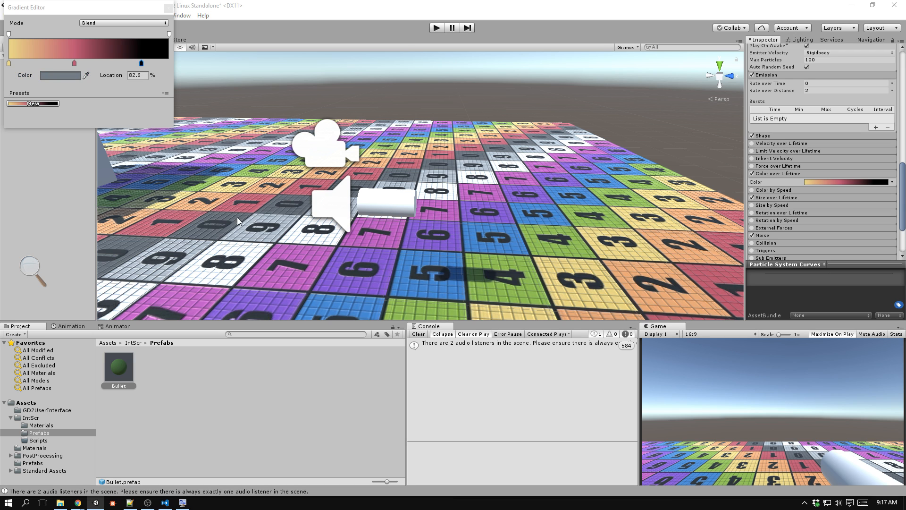
{"action": "left_click", "coordinate": [373, 286]}
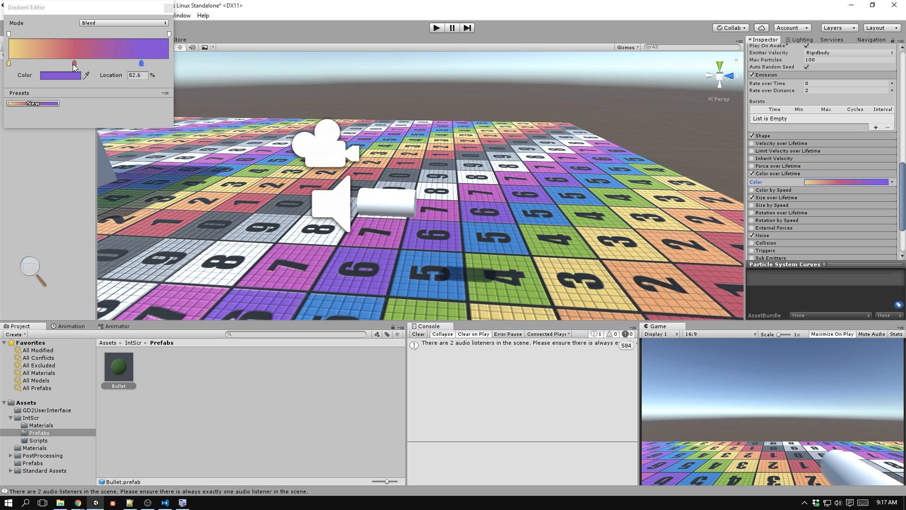
Reorder the gradient keys by moving the red key to 0% and the yellow key to 25.9%.
{"action": "left_click_drag", "start_coordinate": [74, 64], "coordinate": [6, 65]}
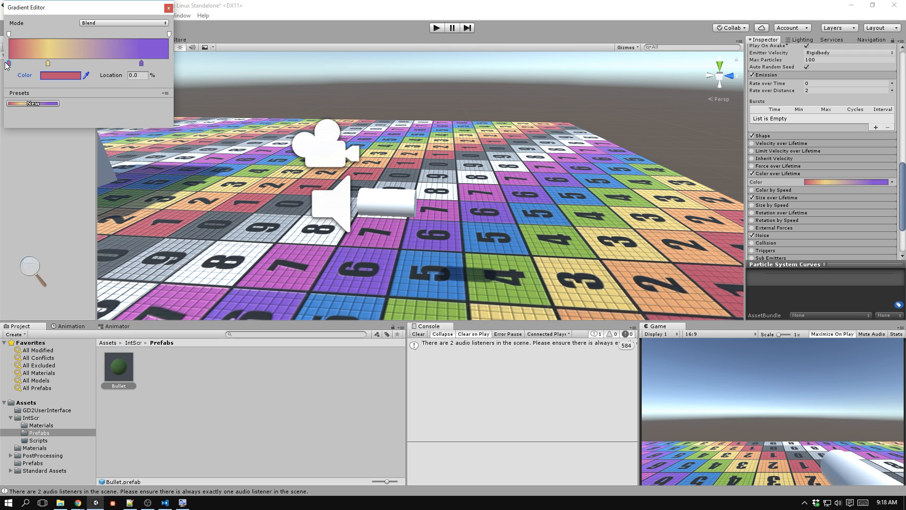
{"action": "left_click", "coordinate": [50, 63]}
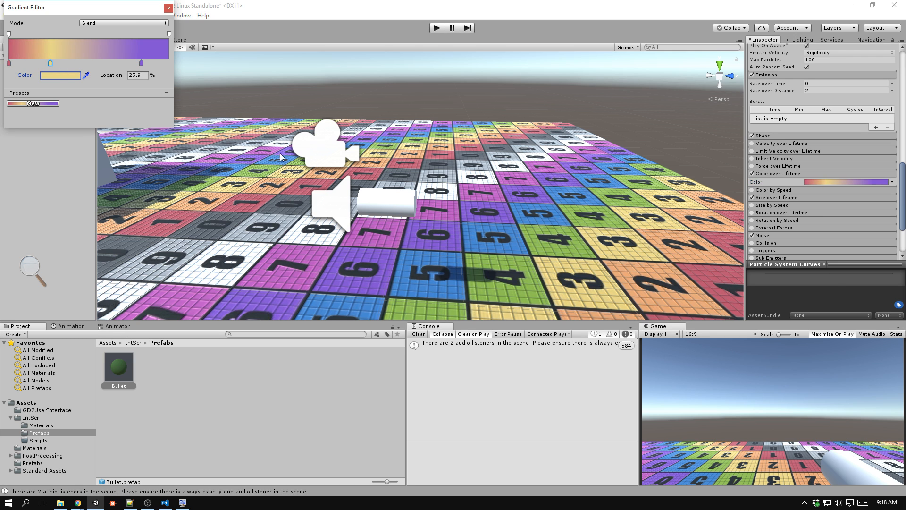
Recolour the last gradient key with the blue sampled from a blue floor tile and move it to 59.7%.
{"action": "left_click", "coordinate": [141, 64]}
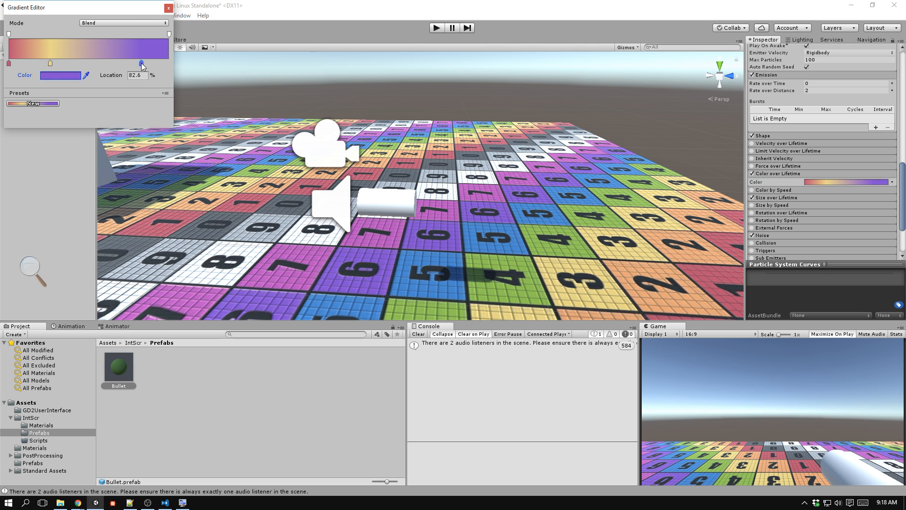
{"action": "left_click", "coordinate": [87, 74]}
{"action": "left_click", "coordinate": [483, 247]}
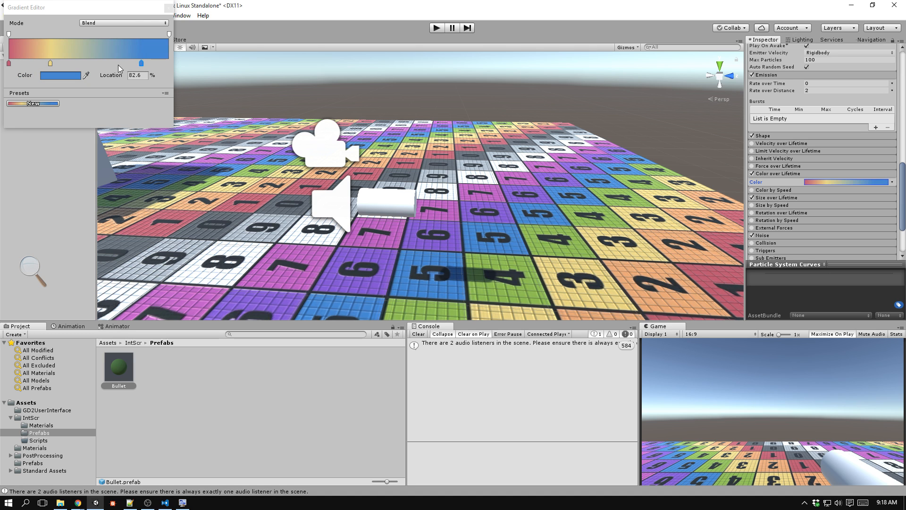
{"action": "left_click_drag", "start_coordinate": [141, 63], "coordinate": [104, 64]}
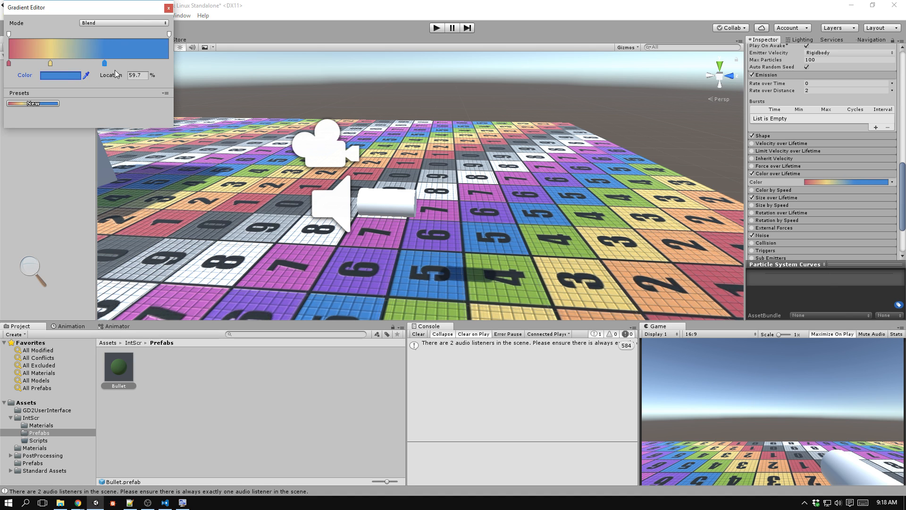
Add a gradient key after the blue one, colour it with the magenta of a floor tile, and place it at 84.4%.
{"action": "left_click", "coordinate": [163, 62]}
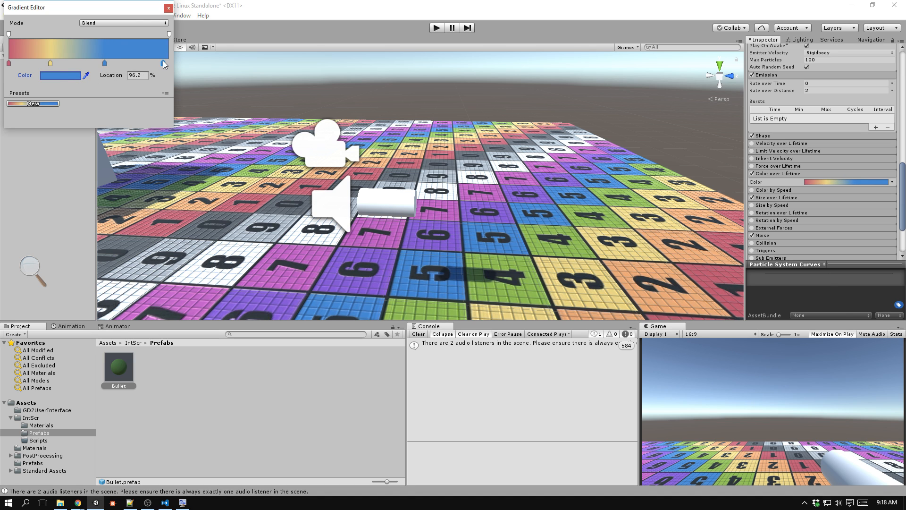
{"action": "left_click", "coordinate": [66, 76]}
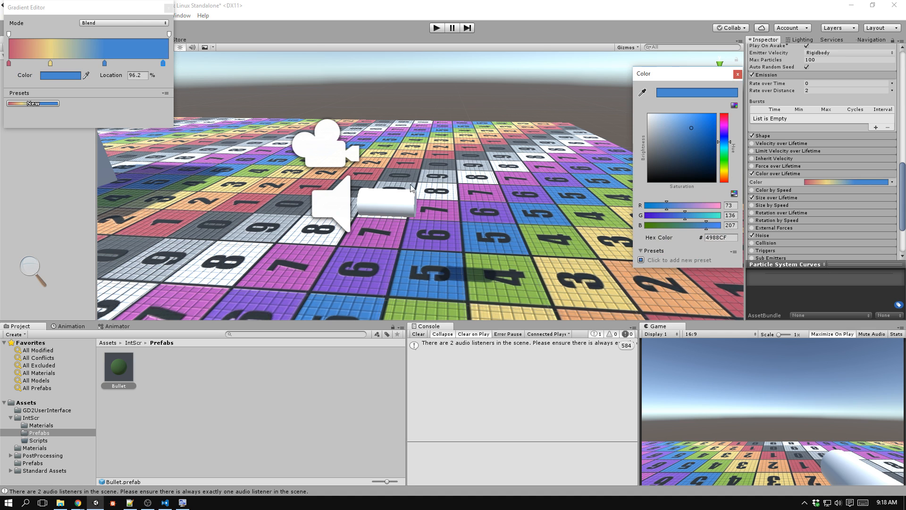
{"action": "left_click", "coordinate": [79, 69]}
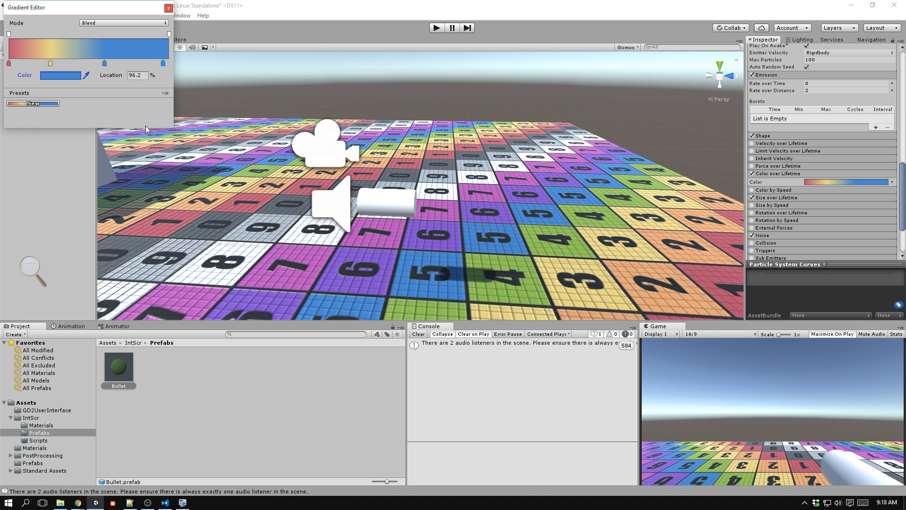
{"action": "left_click", "coordinate": [86, 76]}
{"action": "left_click", "coordinate": [266, 278]}
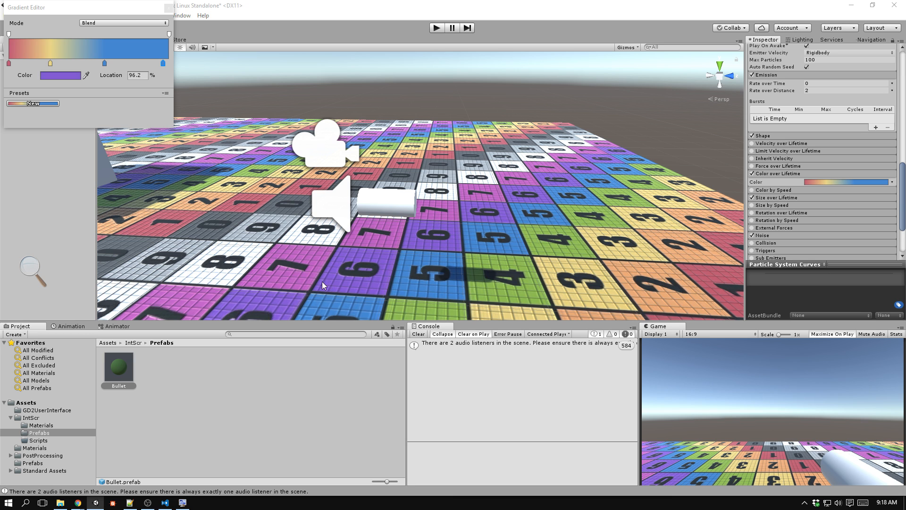
{"action": "left_click", "coordinate": [284, 279]}
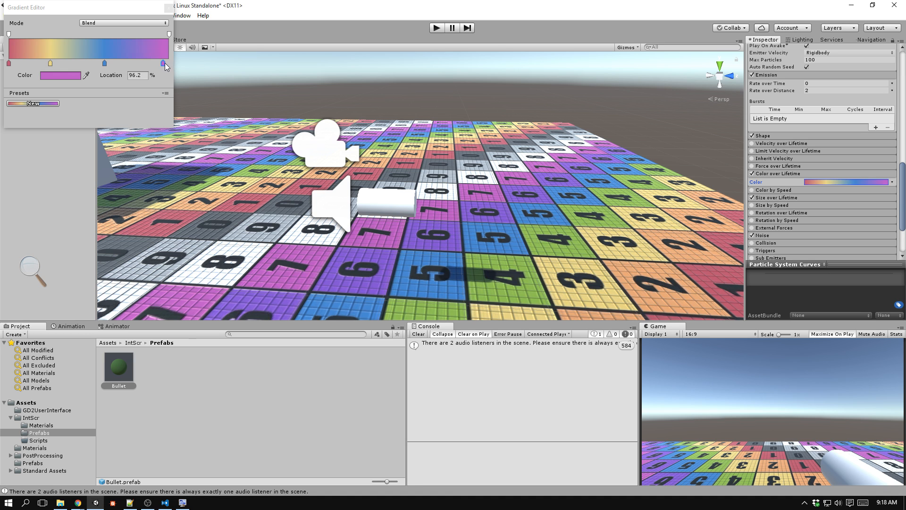
{"action": "left_click_drag", "start_coordinate": [165, 63], "coordinate": [167, 64]}
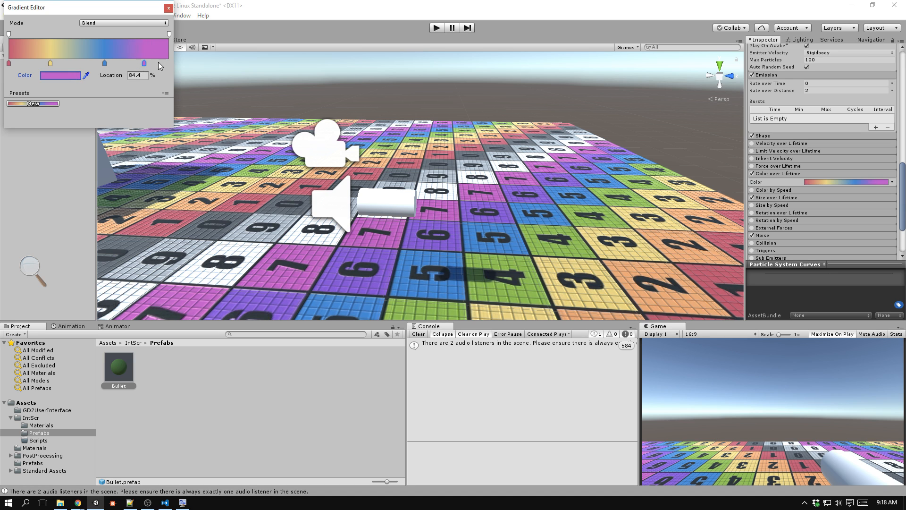
Add a final gradient key at 97.9% and colour it with the grey sampled from a dark grey floor tile.
{"action": "left_click", "coordinate": [165, 63]}
{"action": "left_click", "coordinate": [86, 75]}
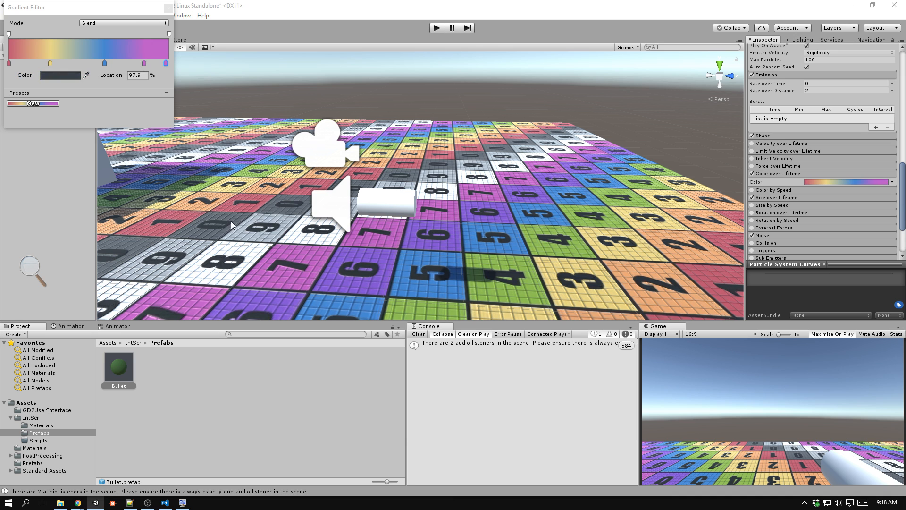
{"action": "left_click", "coordinate": [232, 219]}
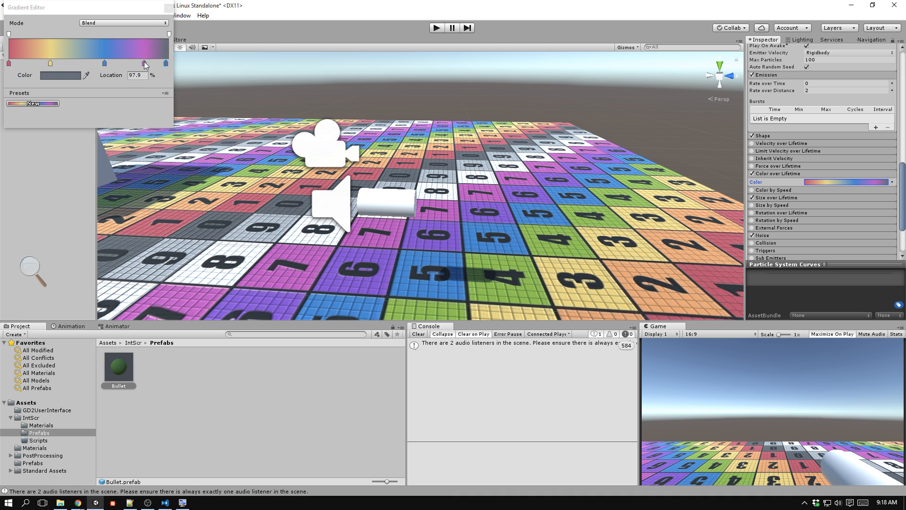
Space the gradient's colour keys more evenly, with the grey end key at 94.7%, and close the gradient editor.
{"action": "left_click_drag", "start_coordinate": [144, 64], "coordinate": [44, 64]}
{"action": "left_click_drag", "start_coordinate": [135, 64], "coordinate": [160, 66]}
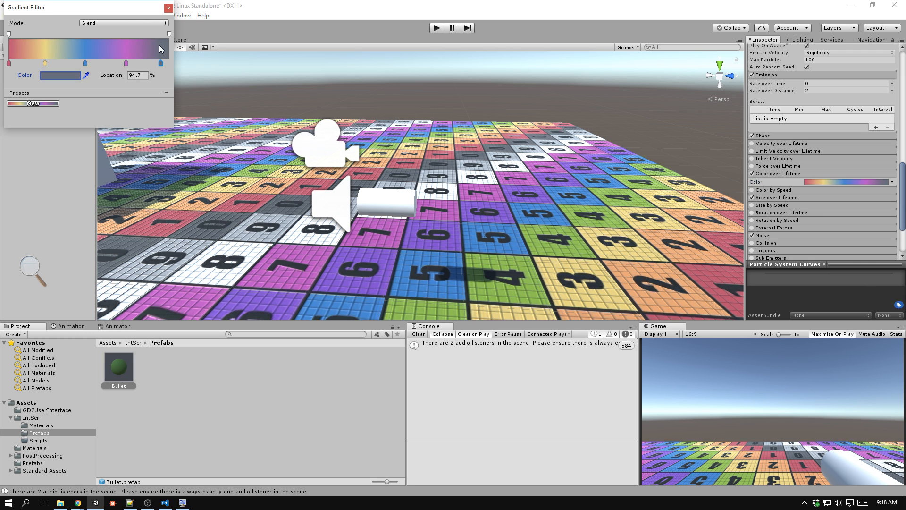
{"action": "left_click", "coordinate": [168, 8]}
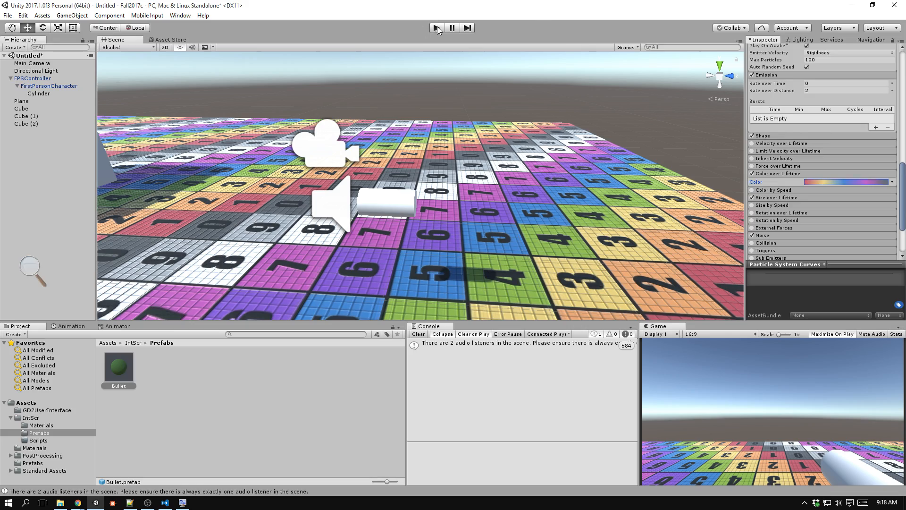
Run the game and fire bullets into the sky and at the cubes to examine the multicoloured trails, then stop it.
{"action": "left_click", "coordinate": [437, 28]}
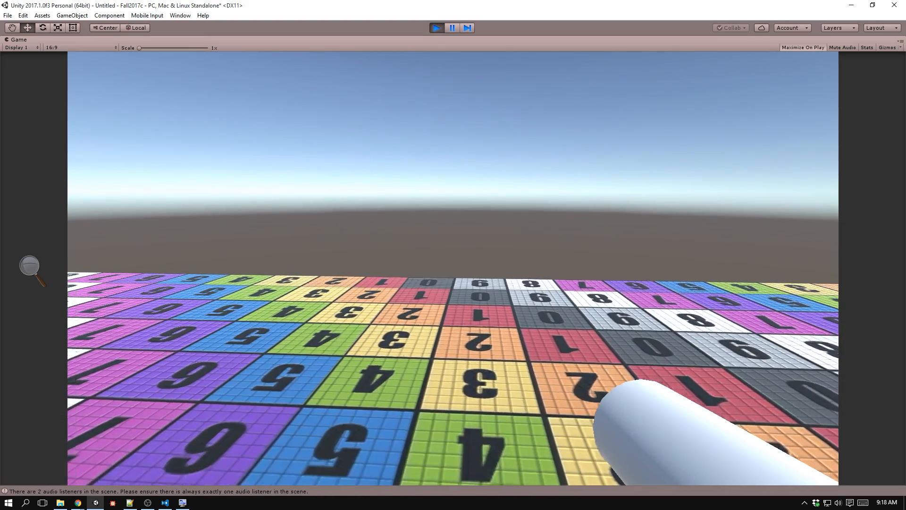
{"action": "left_click", "coordinate": [453, 268]}
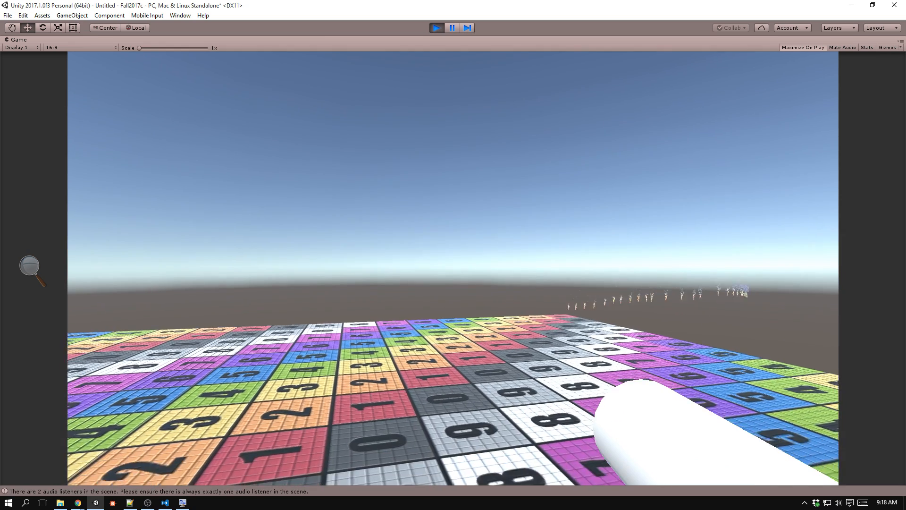
{"action": "left_click", "coordinate": [453, 268]}
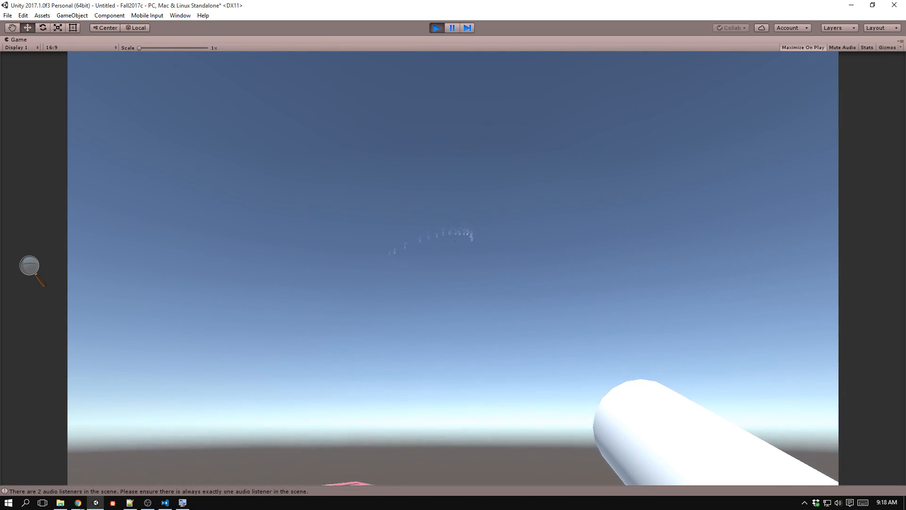
{"action": "left_click", "coordinate": [453, 268]}
{"action": "left_click", "coordinate": [453, 268]}
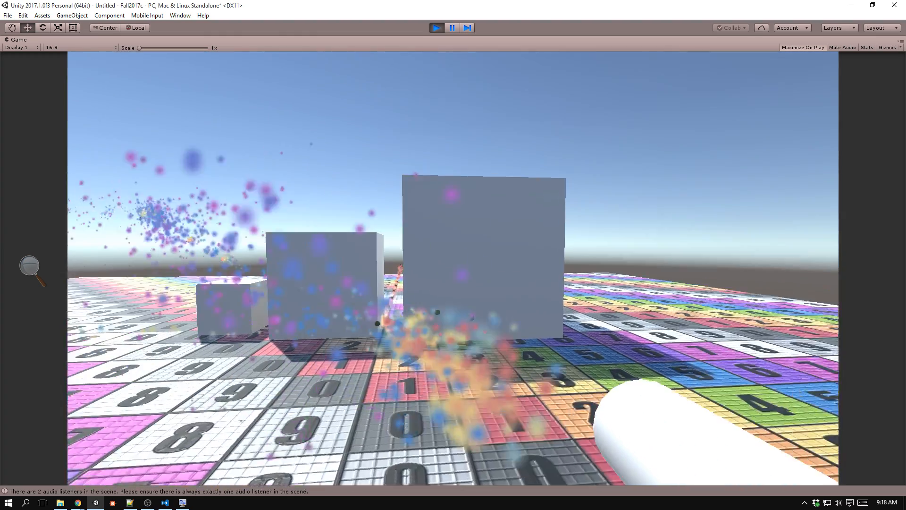
{"action": "left_click", "coordinate": [453, 268]}
{"action": "key", "text": "ctrl+p"}
In Visual Studio Code, set the AddRelativeForce multiplier in Gun.cs to 200, save the script, and return to Unity.
{"action": "key", "text": "alt+Tab"}
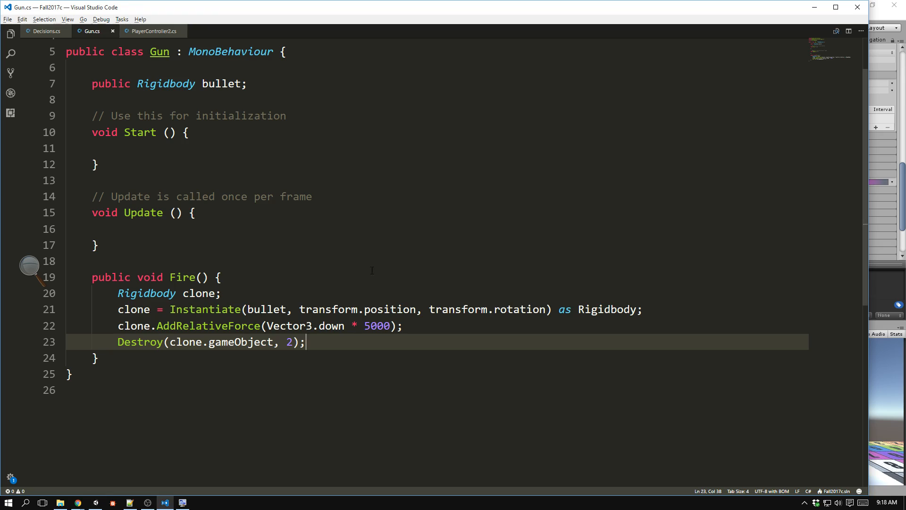
{"action": "left_click", "coordinate": [376, 327]}
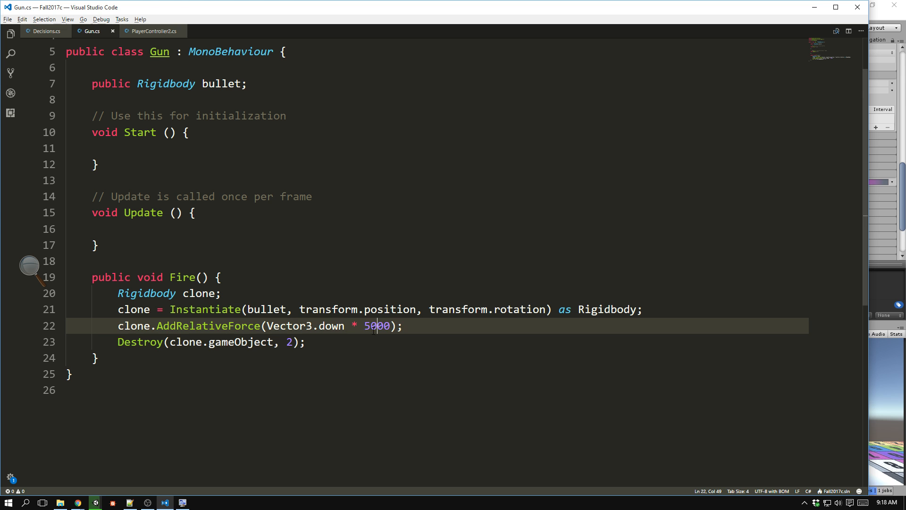
{"action": "key", "text": "BackSpace"}
{"action": "key", "text": "BackSpace"}
{"action": "type", "text": "2"}
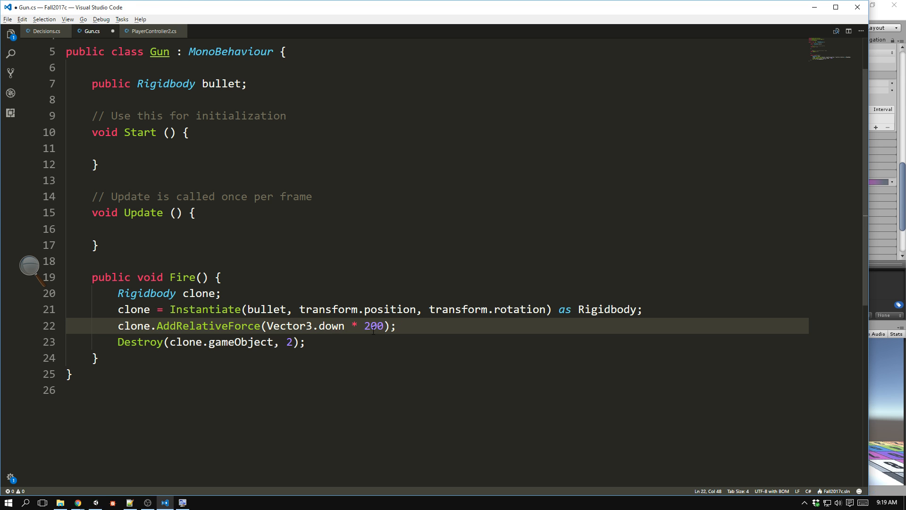
{"action": "key", "text": "ctrl+s"}
{"action": "key", "text": "alt+Tab"}
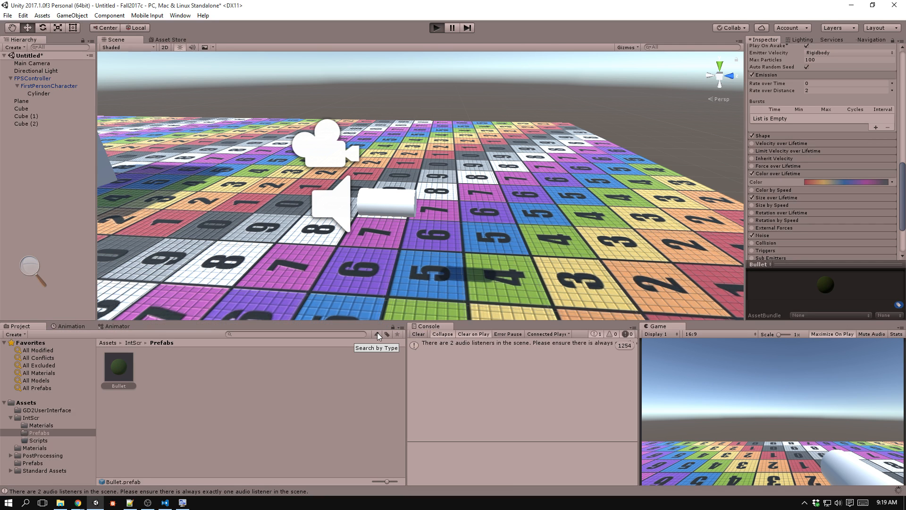
Run the game, fire bullets at the cubes and into the sky while moving around to examine the slower shots, then stop it.
{"action": "key", "text": "ctrl+p"}
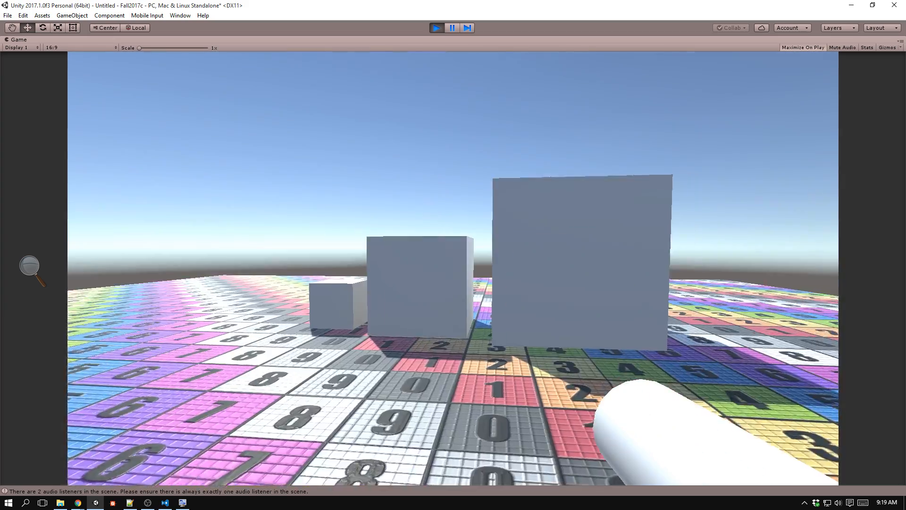
{"action": "left_click", "coordinate": [453, 268]}
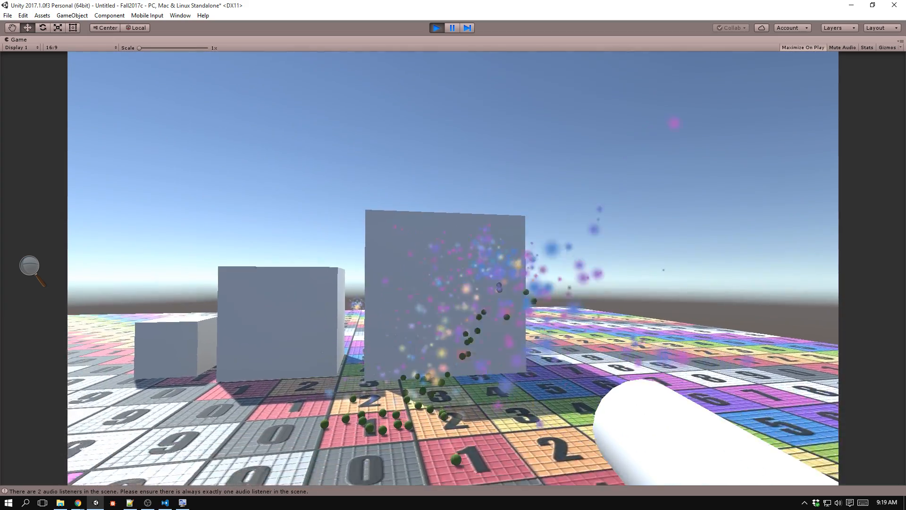
{"action": "left_click", "coordinate": [453, 268]}
{"action": "left_click", "coordinate": [453, 268]}
{"action": "key", "text": "a"}
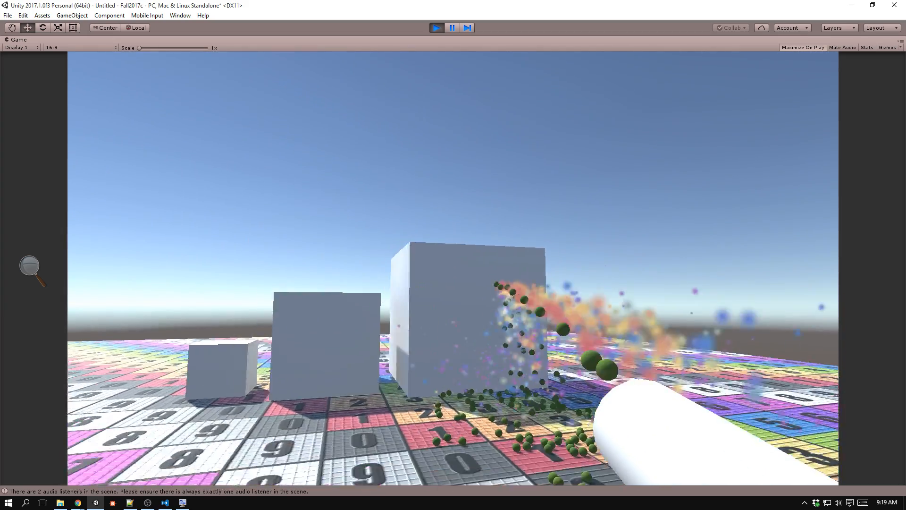
{"action": "key", "text": "s"}
{"action": "key", "text": "a"}
{"action": "key", "text": "s"}
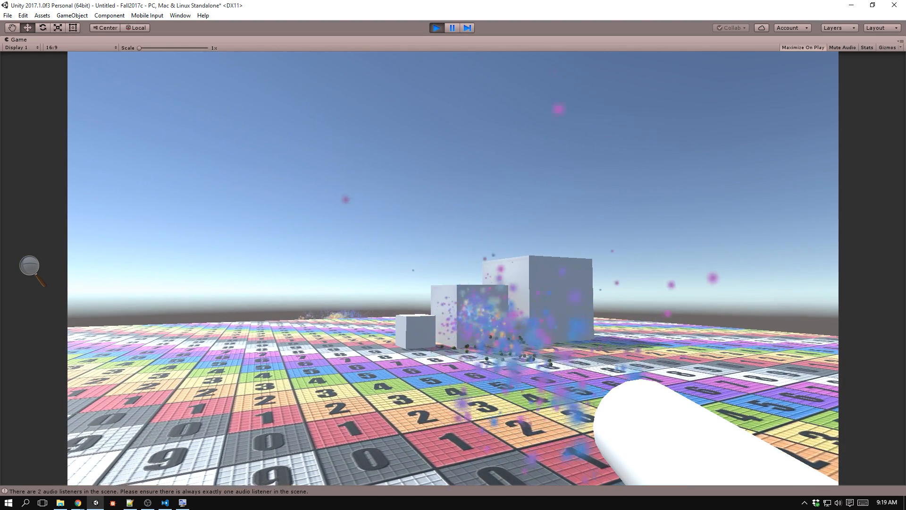
{"action": "left_click", "coordinate": [453, 268]}
{"action": "key", "text": "a"}
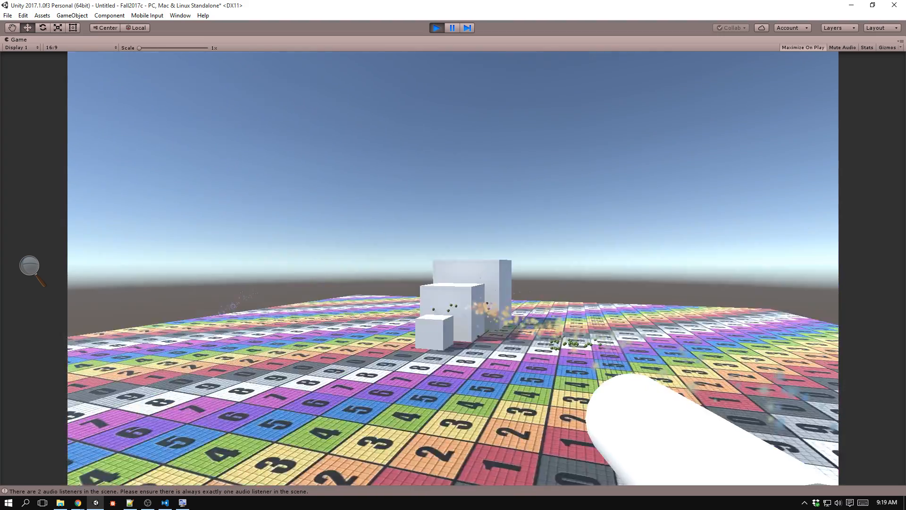
{"action": "key", "text": "a"}
{"action": "left_click", "coordinate": [453, 268]}
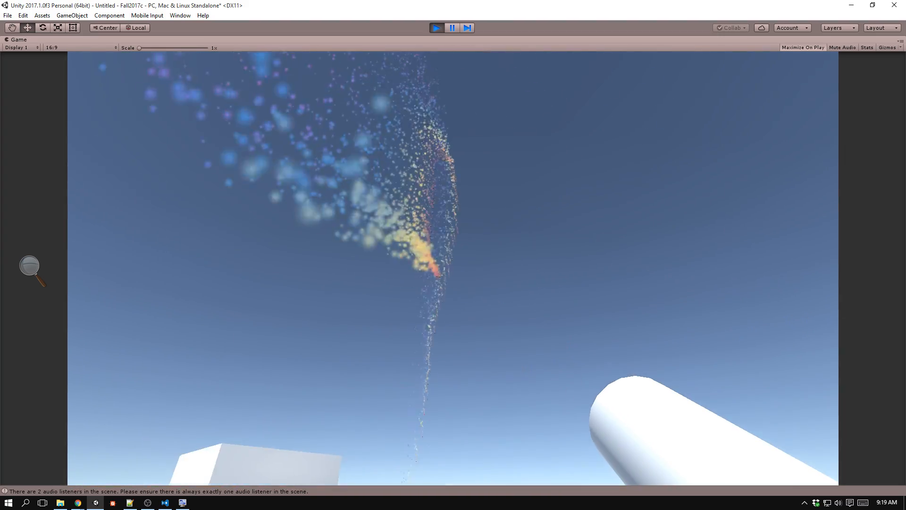
{"action": "left_click", "coordinate": [453, 268]}
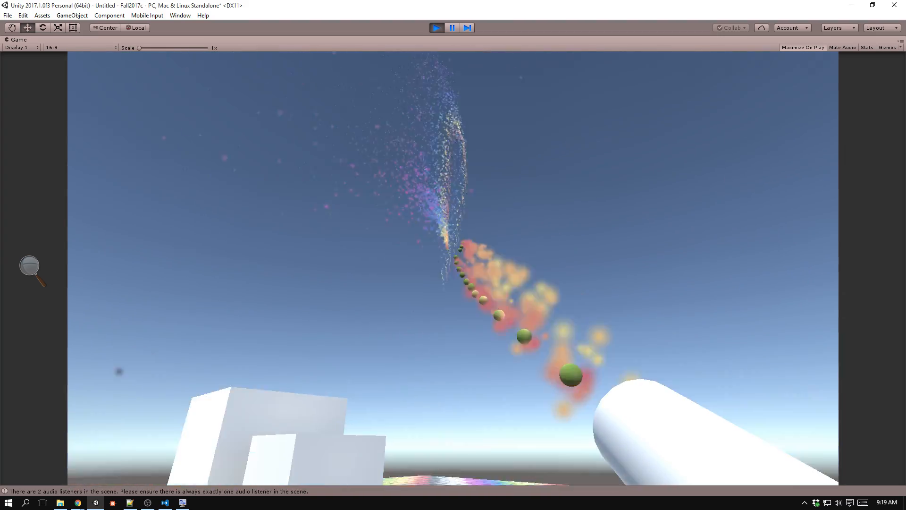
{"action": "left_click", "coordinate": [453, 268]}
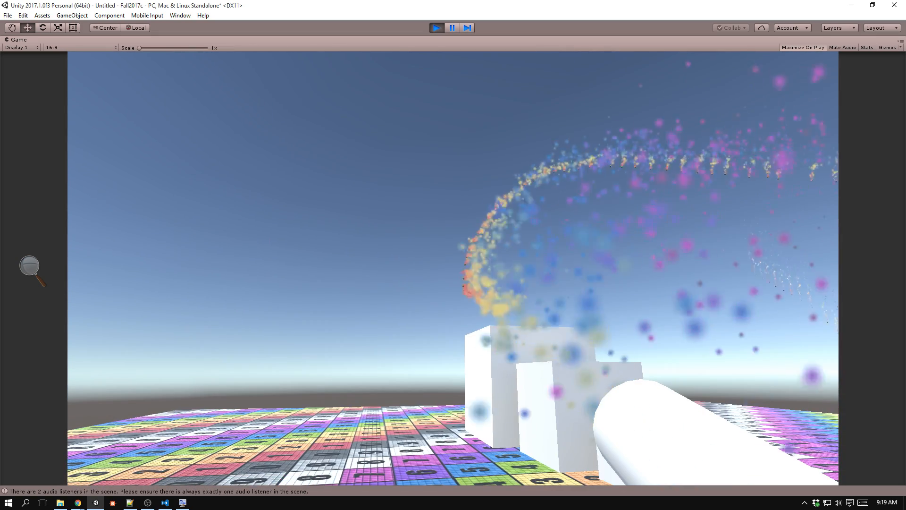
{"action": "left_click", "coordinate": [453, 268]}
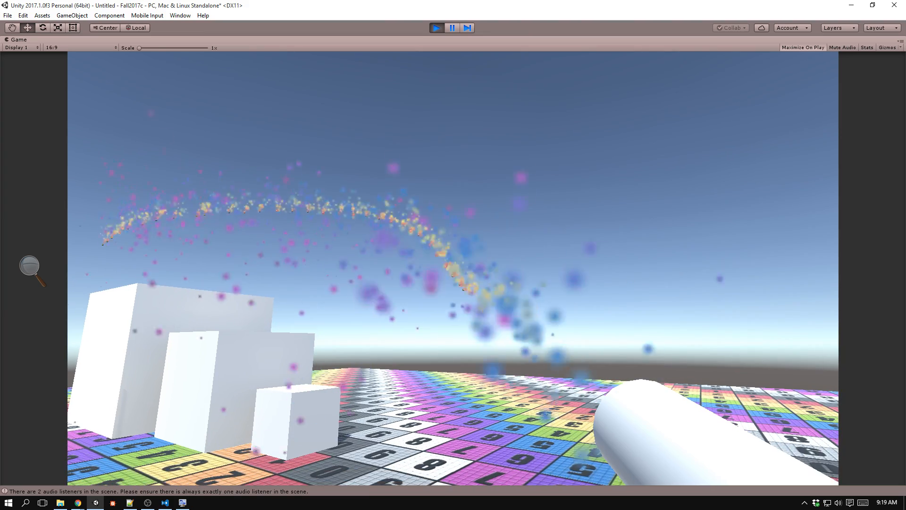
{"action": "left_click", "coordinate": [453, 268]}
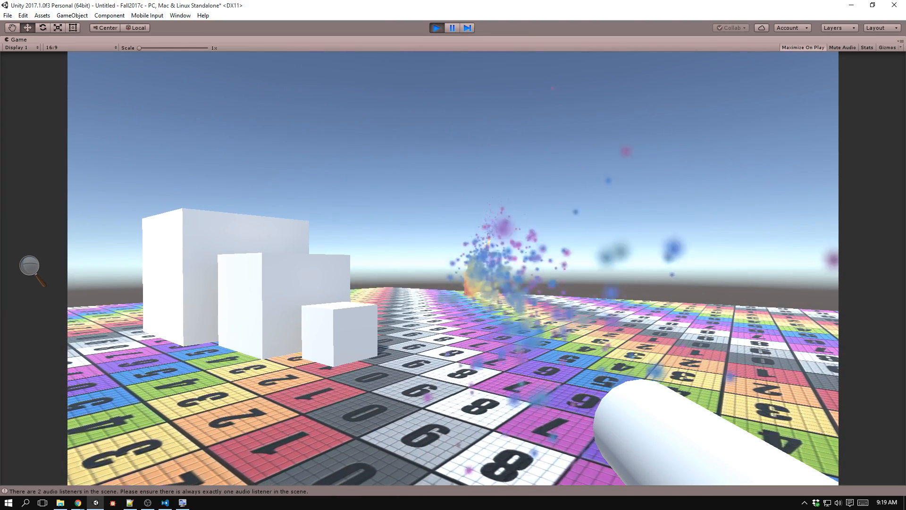
{"action": "key", "text": "ctrl+p"}
In Visual Studio Code, set the AddRelativeForce multiplier in Gun.cs to 2000 and return to Unity.
{"action": "key", "text": "alt+Tab"}
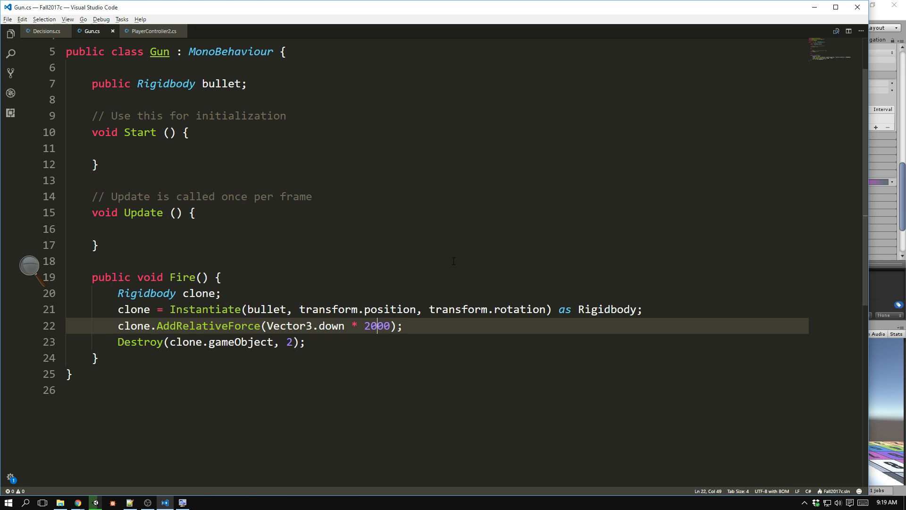
{"action": "key", "text": "alt+Tab"}
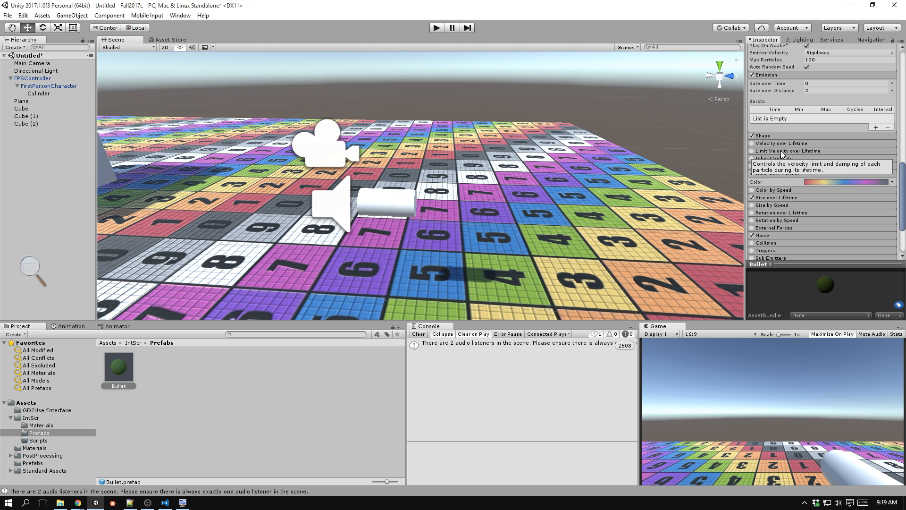
Enable Limit Velocity over Lifetime on the Bullet prefab's particle system, with Speed 1 and Dampen 1.
{"action": "left_click", "coordinate": [764, 144]}
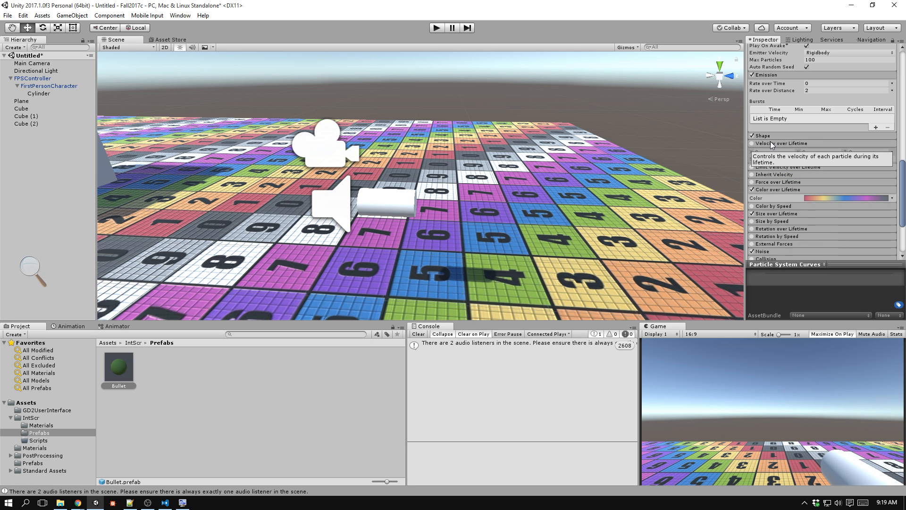
{"action": "left_click", "coordinate": [770, 141]}
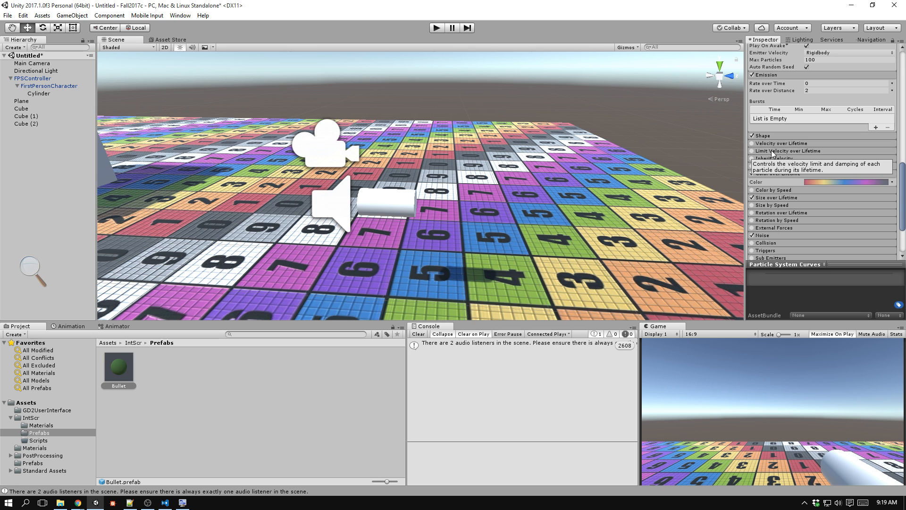
{"action": "left_click", "coordinate": [771, 150]}
{"action": "left_click", "coordinate": [751, 150]}
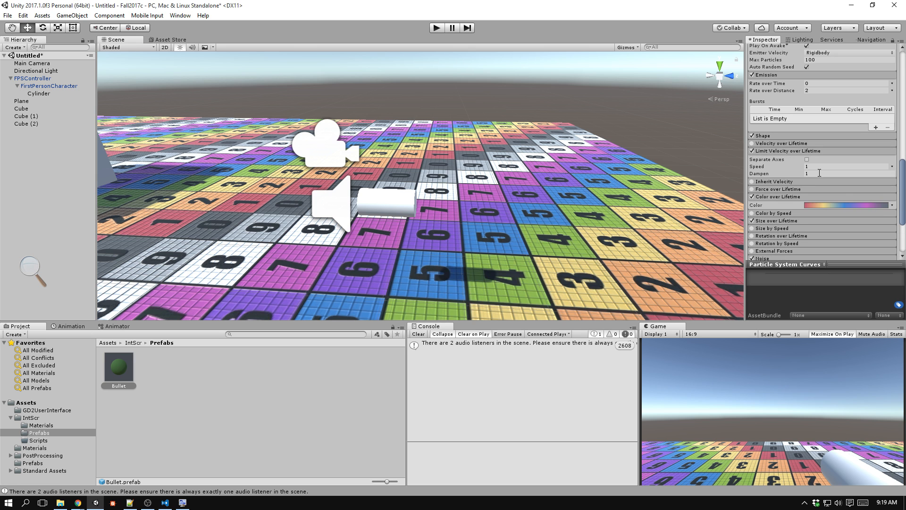
Run the game and fire bullets past the cubes and into the sky to examine the velocity-limited trails, then stop it.
{"action": "left_click", "coordinate": [435, 28]}
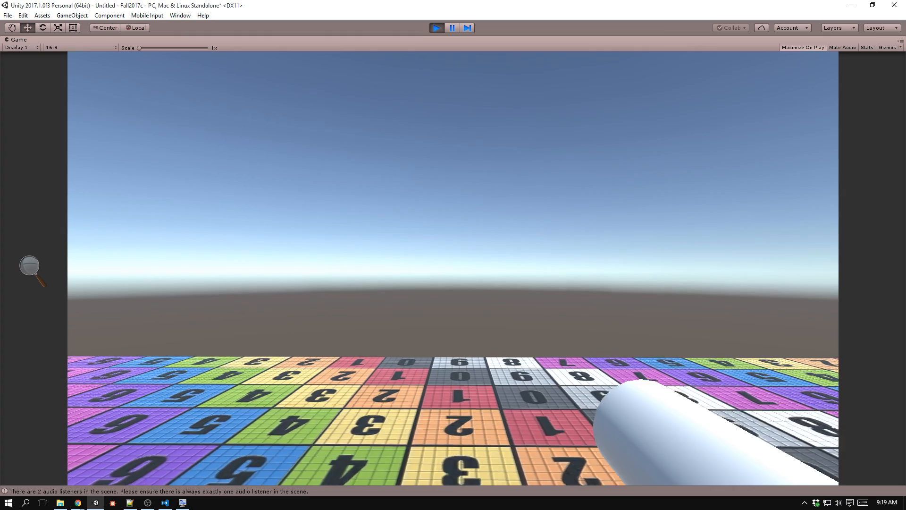
{"action": "left_click", "coordinate": [453, 268]}
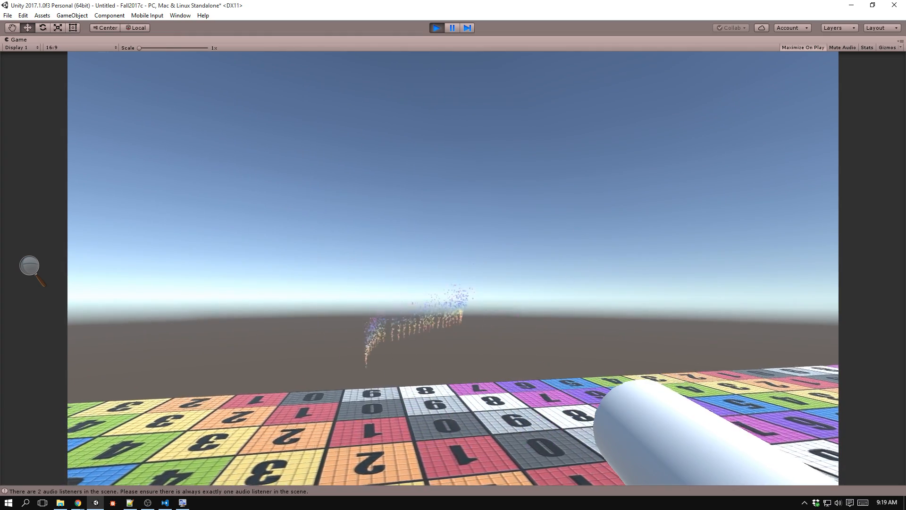
{"action": "left_click", "coordinate": [453, 268]}
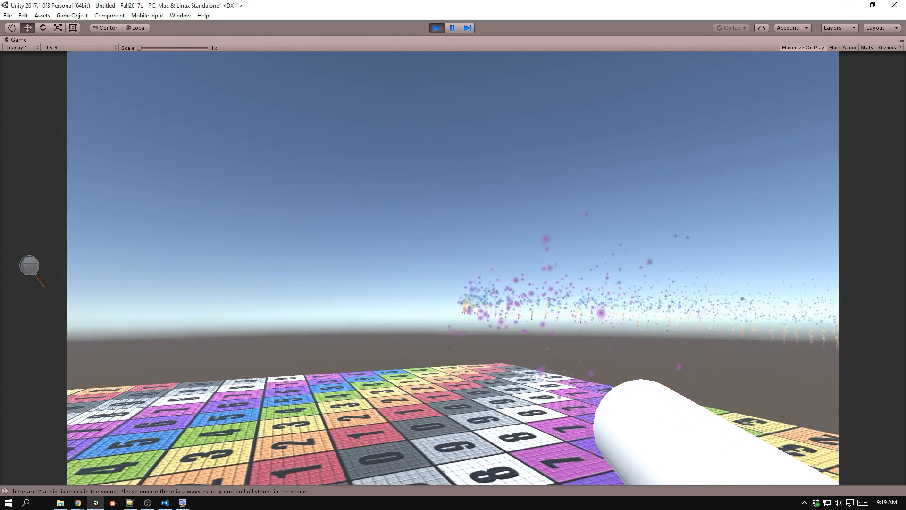
{"action": "left_click", "coordinate": [453, 268]}
{"action": "left_click", "coordinate": [453, 268]}
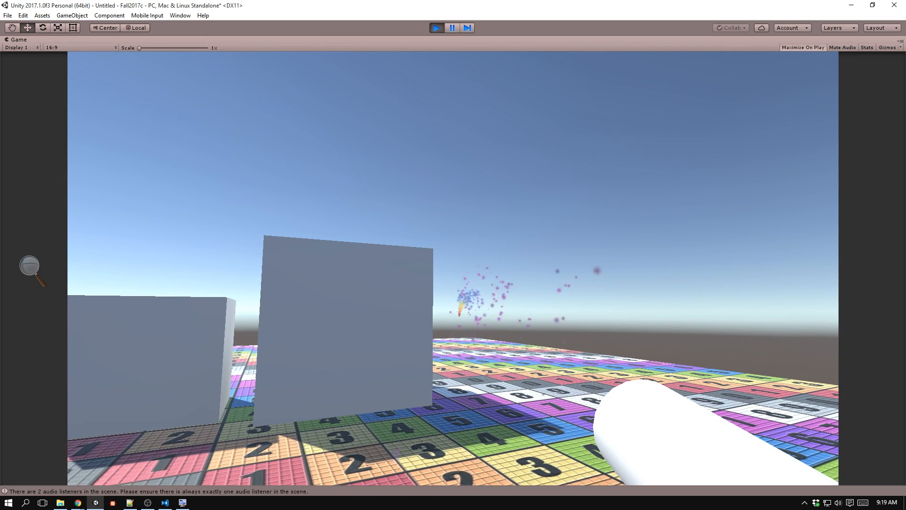
{"action": "left_click", "coordinate": [453, 268]}
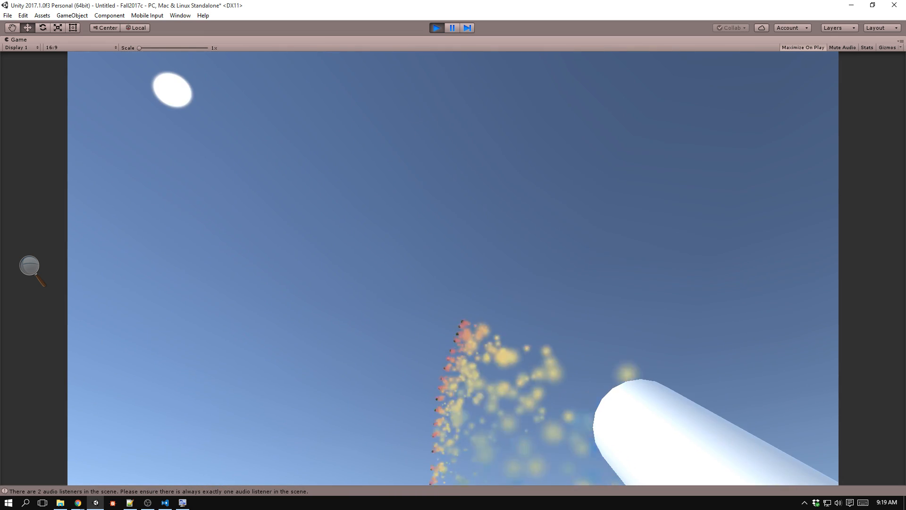
{"action": "left_click", "coordinate": [453, 268]}
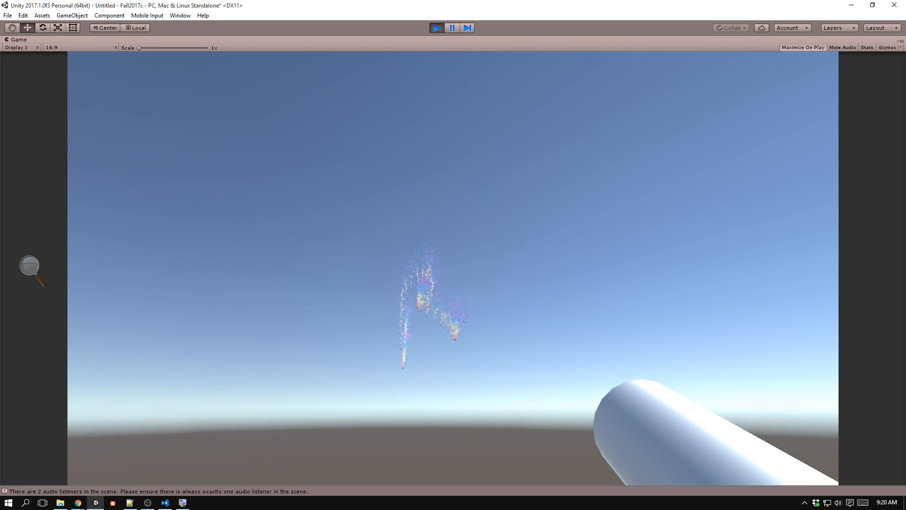
{"action": "key", "text": "ctrl+p"}
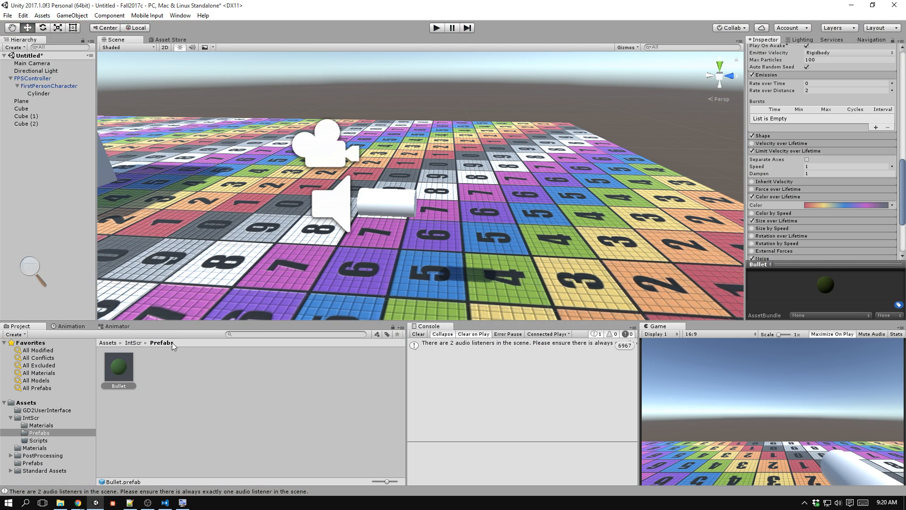
Add a fourth cube at position 1, 2, -1 and scale it to 0.5 on all three axes.
{"action": "left_click", "coordinate": [119, 375]}
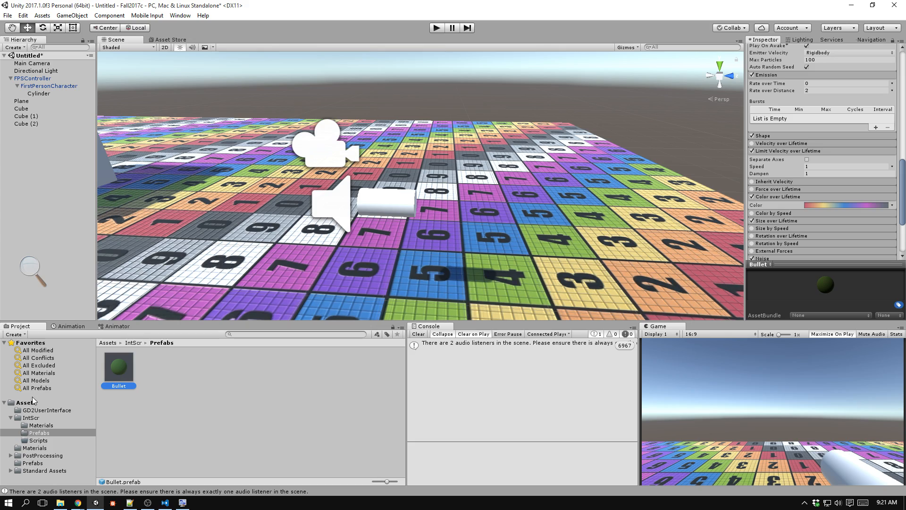
{"action": "left_click_drag", "start_coordinate": [311, 130], "coordinate": [357, 165], "text": "alt"}
{"action": "left_click", "coordinate": [412, 208]}
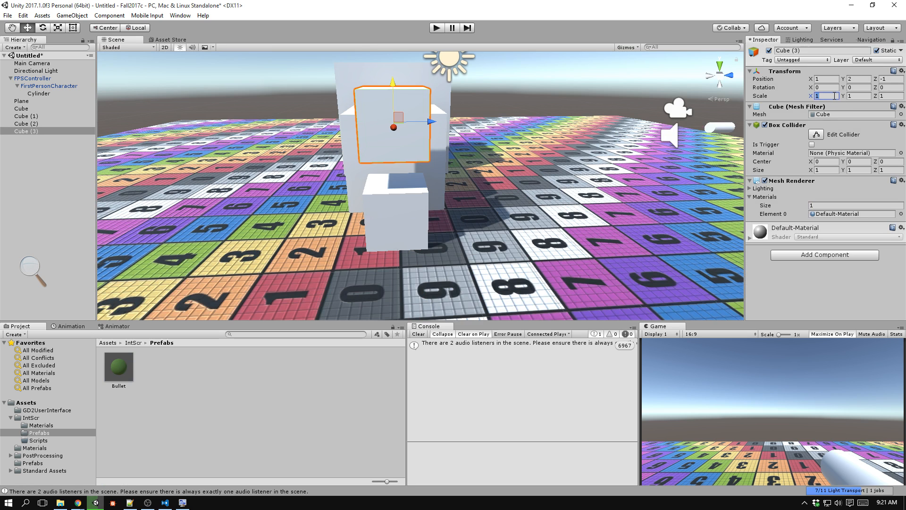
{"action": "type", "text": "0.5"}
{"action": "key", "text": "Tab"}
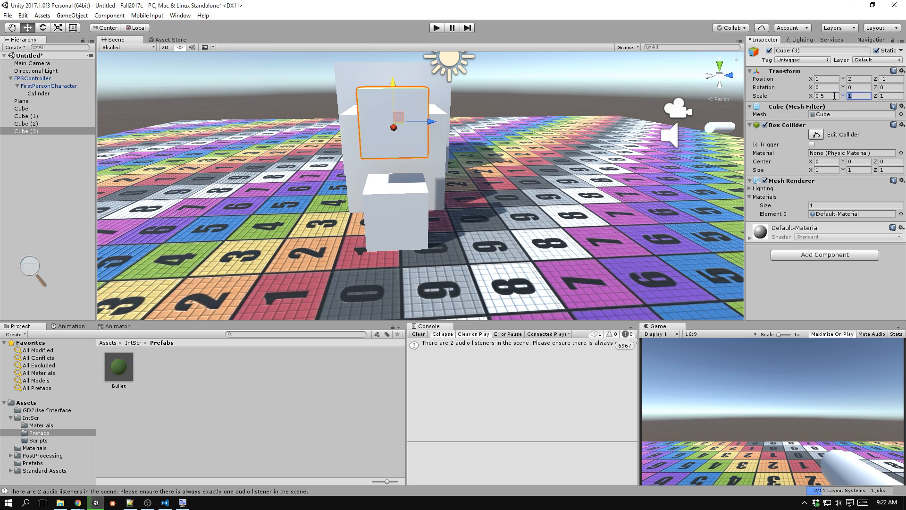
{"action": "left_click_drag", "start_coordinate": [512, 144], "coordinate": [400, 119], "text": "alt"}
{"action": "key", "text": "f"}
{"action": "left_click_drag", "start_coordinate": [548, 174], "coordinate": [474, 265], "text": "alt"}
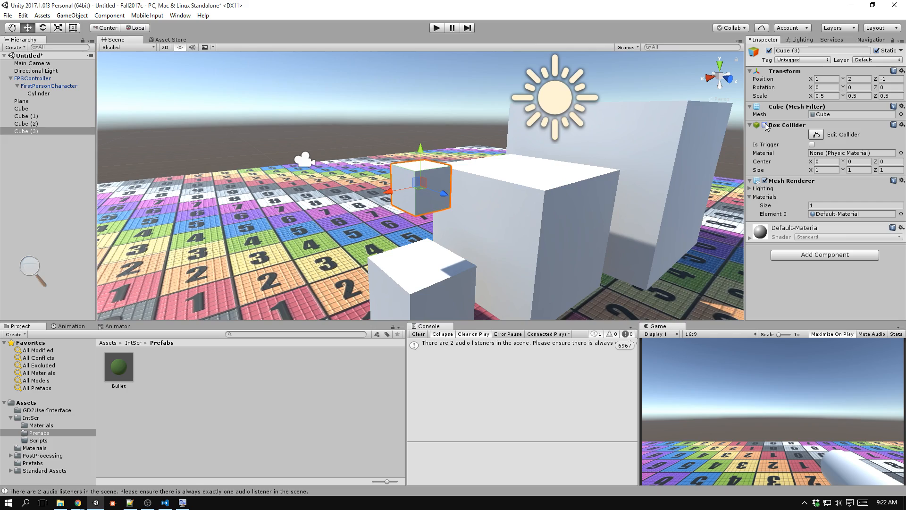
Disable the new small cube's Box Collider and add a Particle System component to it.
{"action": "left_click_drag", "start_coordinate": [721, 169], "coordinate": [631, 192], "text": "alt"}
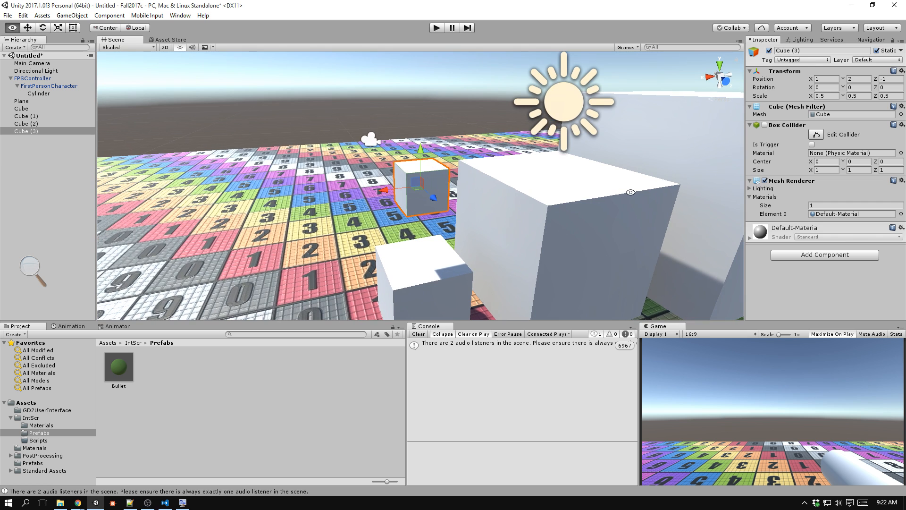
{"action": "left_click", "coordinate": [843, 258]}
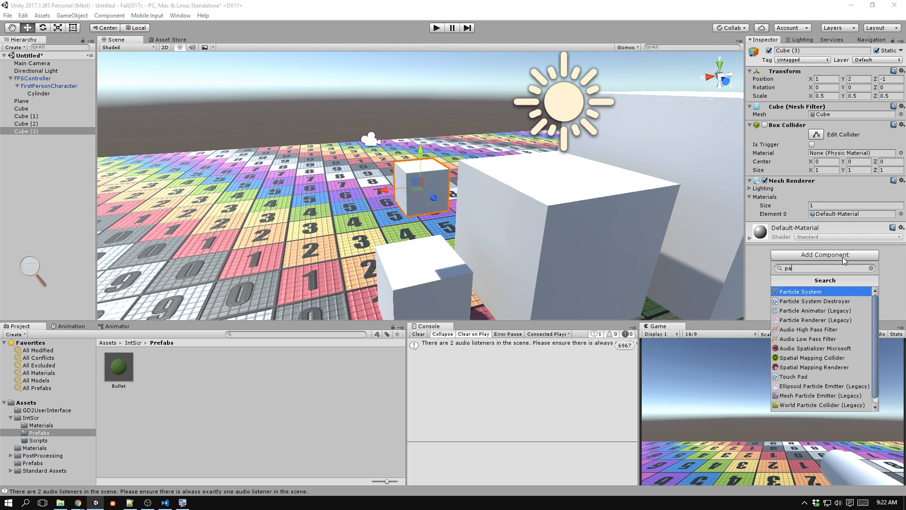
{"action": "key", "text": "Return"}
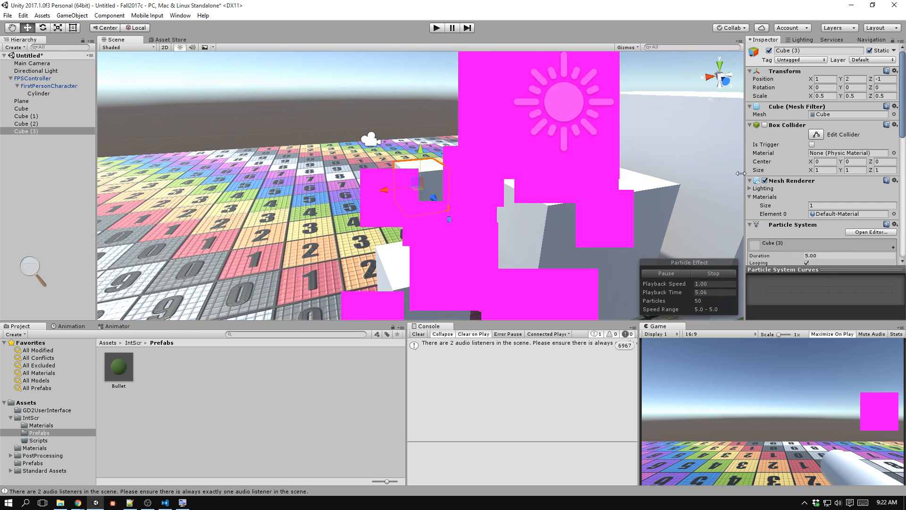
Enlarge the Inspector in width and height, and narrow the Game view to widen the Console.
{"action": "left_click_drag", "start_coordinate": [746, 173], "coordinate": [671, 179]}
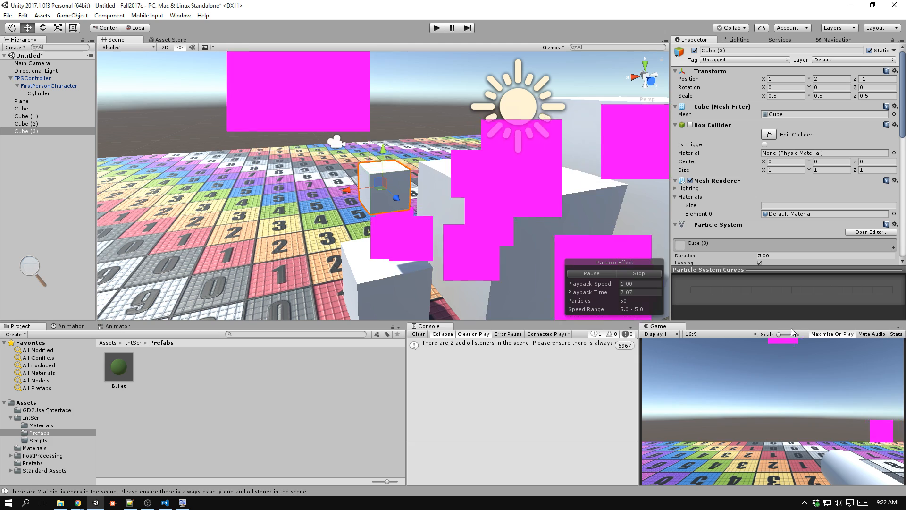
{"action": "left_click_drag", "start_coordinate": [792, 322], "coordinate": [796, 350]}
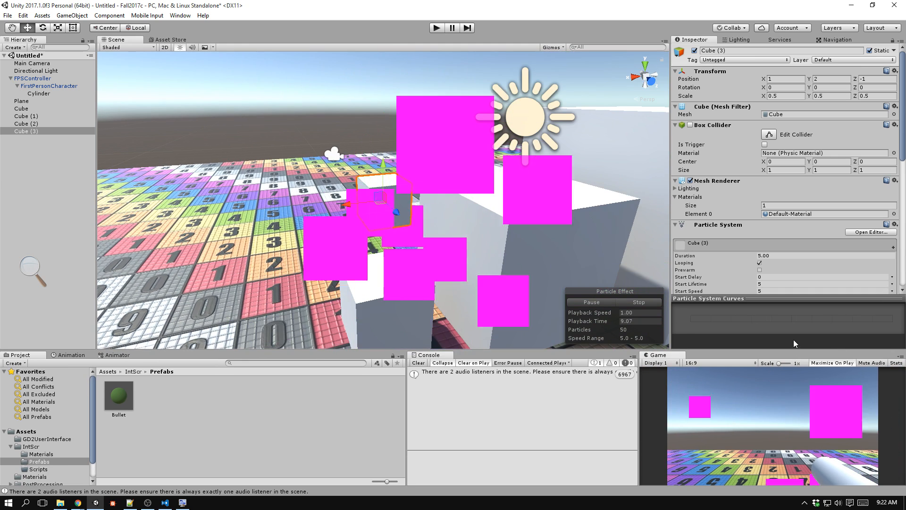
{"action": "left_click_drag", "start_coordinate": [639, 400], "coordinate": [692, 400]}
In the Renderer module of the small cube's particle system, set the material to Default-Particle.
{"action": "scroll", "coordinate": [761, 222], "scroll_direction": "down", "scroll_amount": 8}
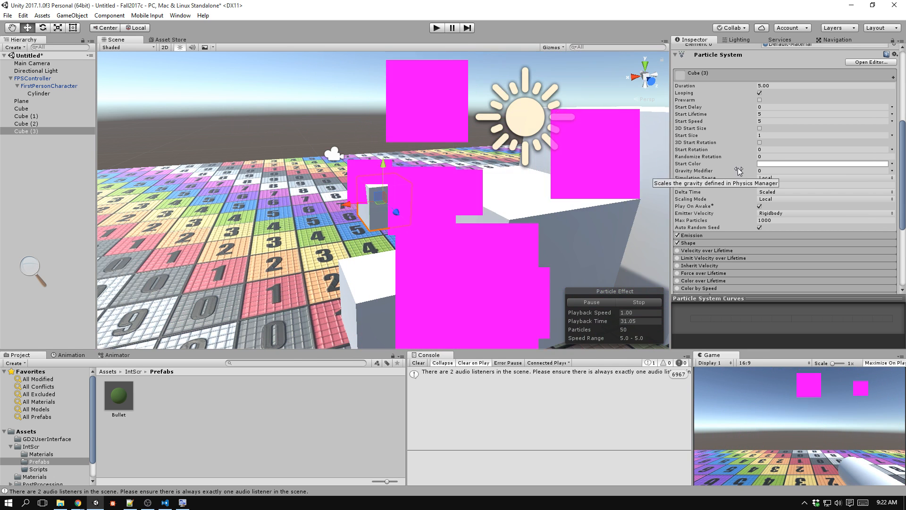
{"action": "scroll", "coordinate": [758, 116], "scroll_direction": "down", "scroll_amount": 5}
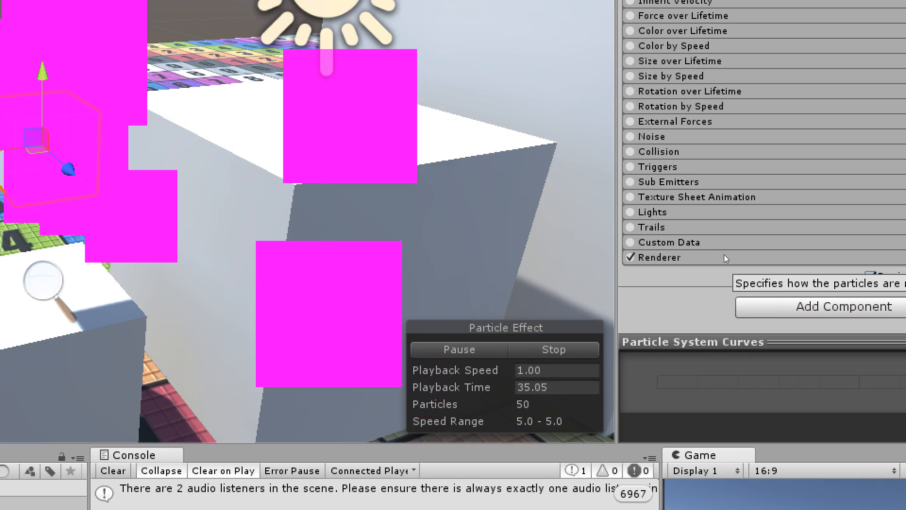
{"action": "left_click", "coordinate": [695, 258]}
{"action": "scroll", "coordinate": [698, 256], "scroll_direction": "down", "scroll_amount": 5}
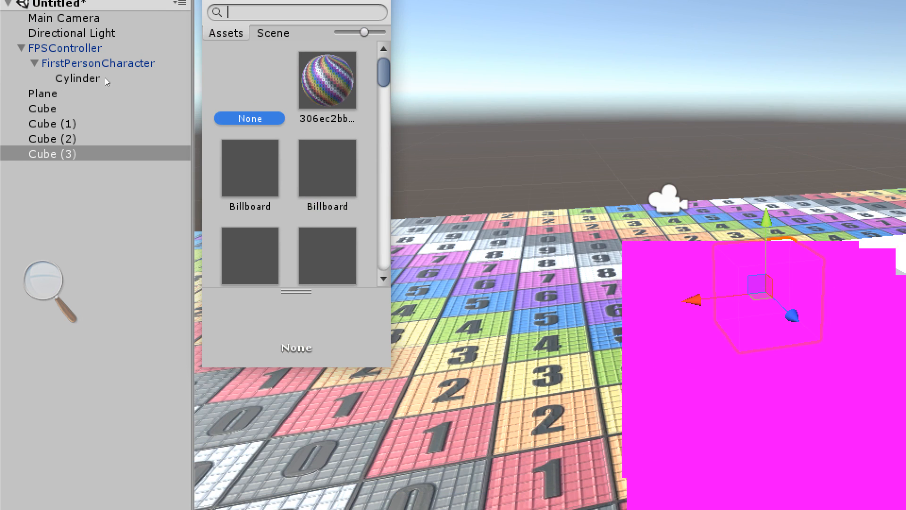
{"action": "type", "text": "part"}
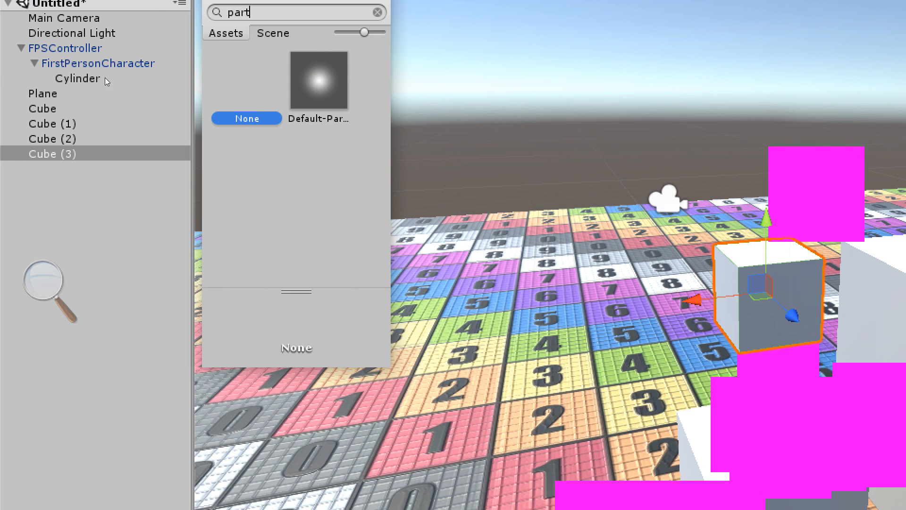
{"action": "key", "text": "Right"}
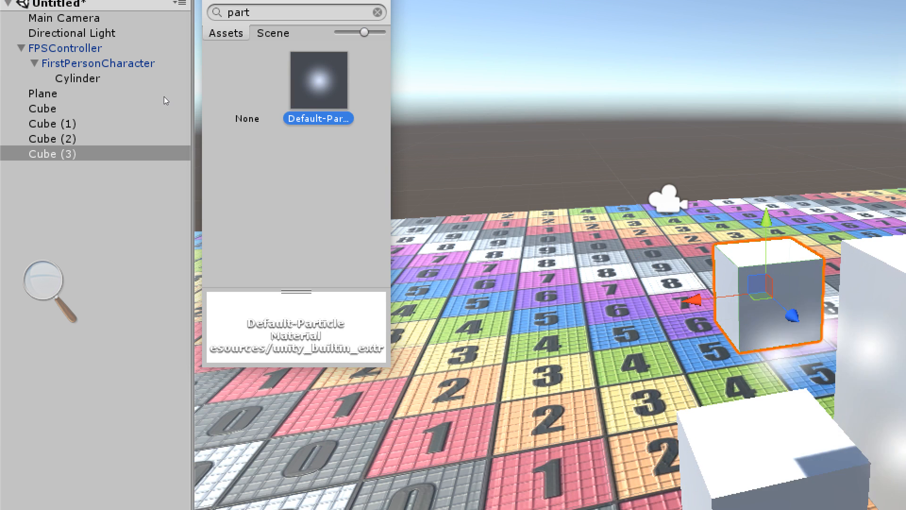
Accept the chosen particle material and collapse the Renderer module.
{"action": "key", "text": "Return"}
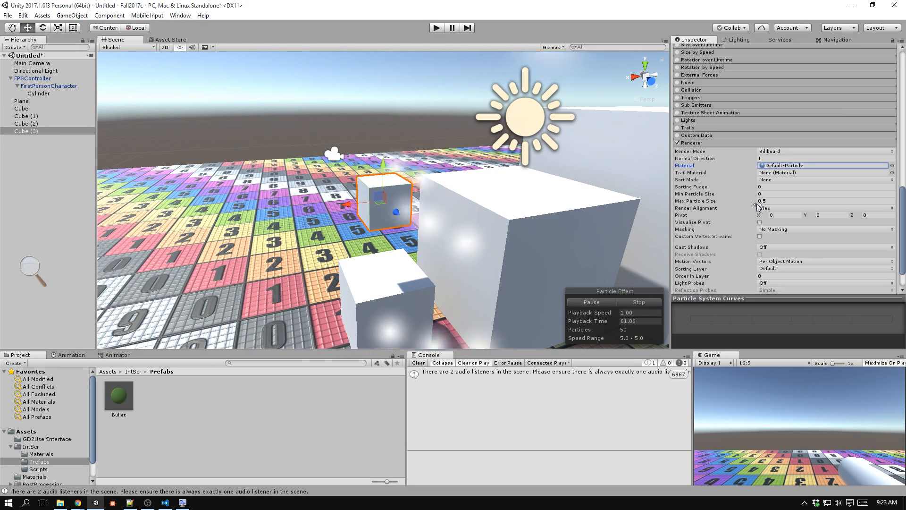
{"action": "mouse_move", "coordinate": [738, 158]}
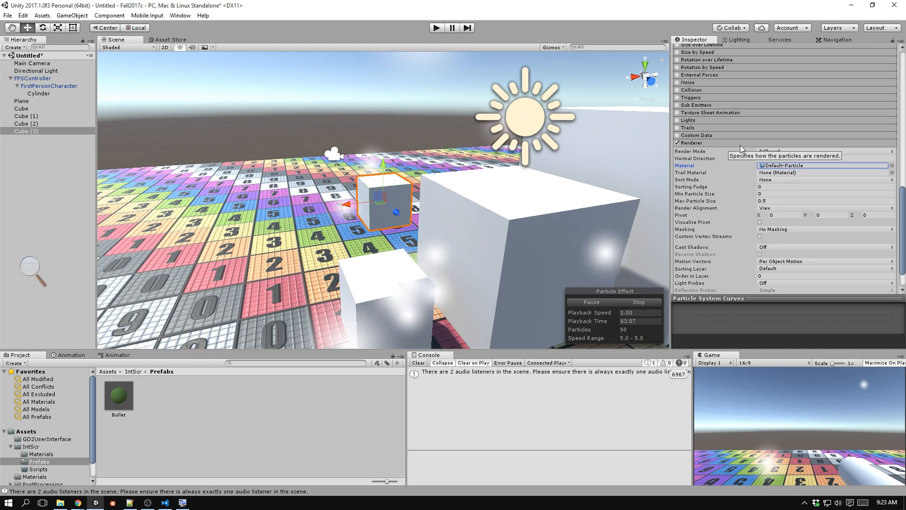
{"action": "left_click", "coordinate": [741, 144]}
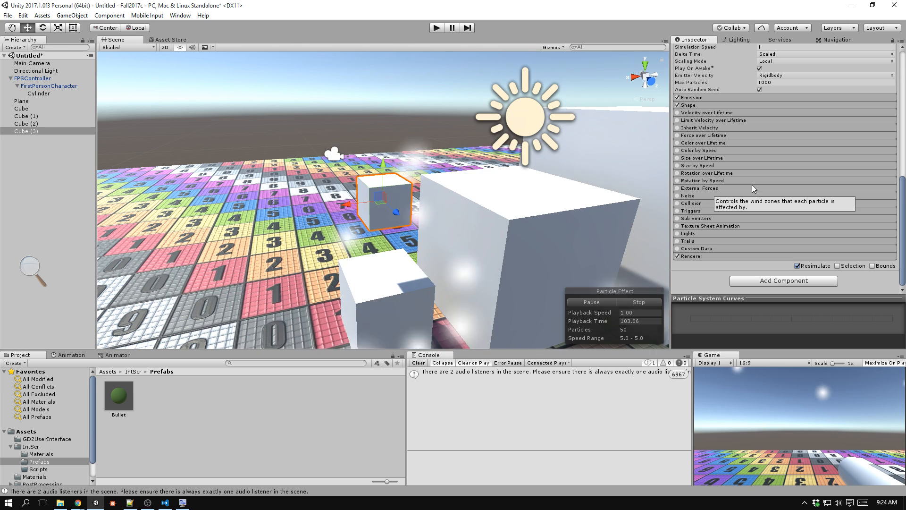
Set the Start Speed of the small cube's particle system to 0.
{"action": "scroll", "coordinate": [820, 247], "scroll_direction": "up", "scroll_amount": 5}
{"action": "scroll", "coordinate": [824, 260], "scroll_direction": "up", "scroll_amount": 4}
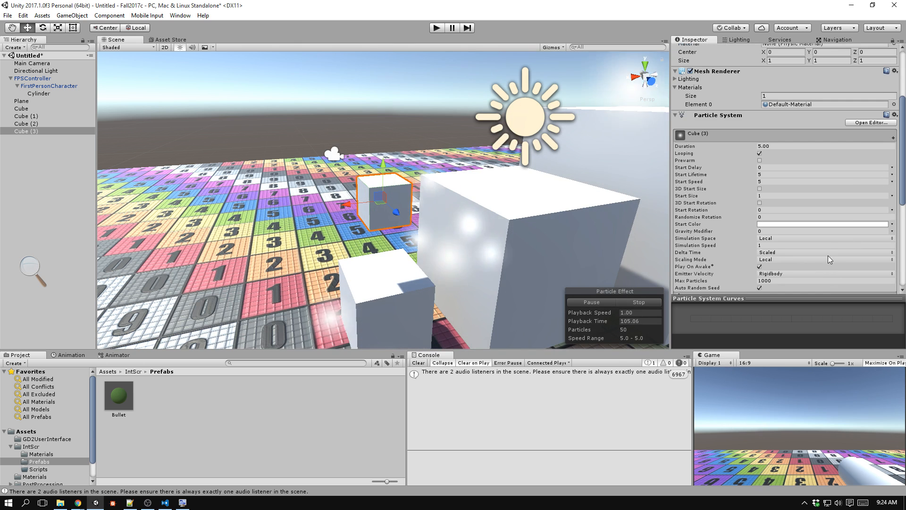
{"action": "scroll", "coordinate": [828, 249], "scroll_direction": "down", "scroll_amount": 4}
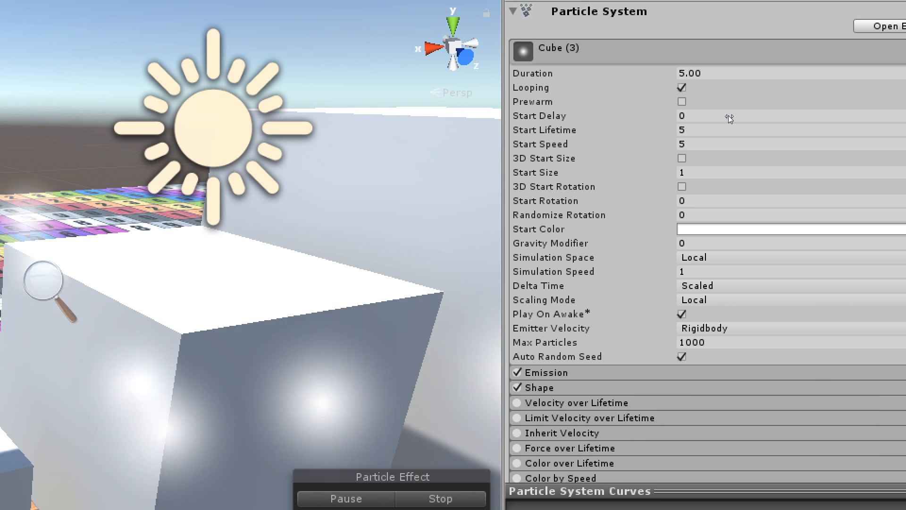
{"action": "middle_click_drag", "start_coordinate": [337, 51], "coordinate": [531, 55]}
{"action": "middle_click_drag", "start_coordinate": [524, 191], "coordinate": [584, 149]}
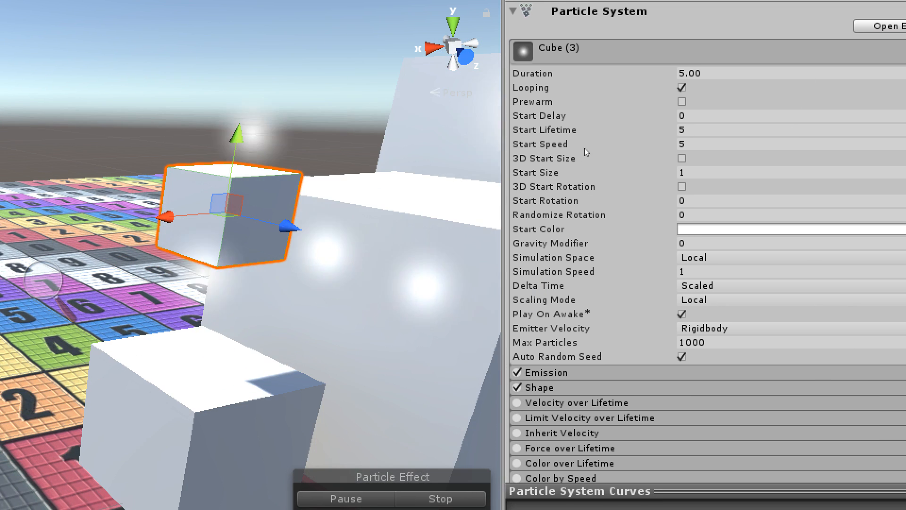
{"action": "left_click", "coordinate": [775, 140]}
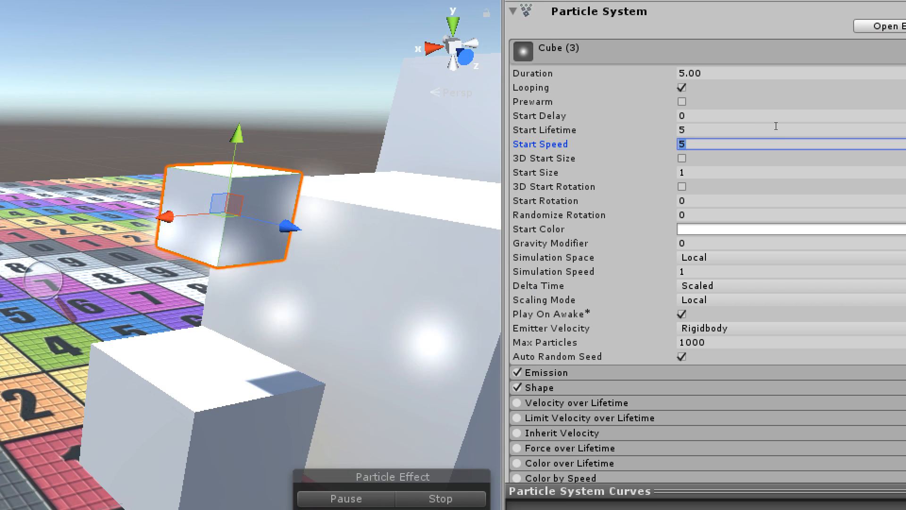
{"action": "type", "text": "0"}
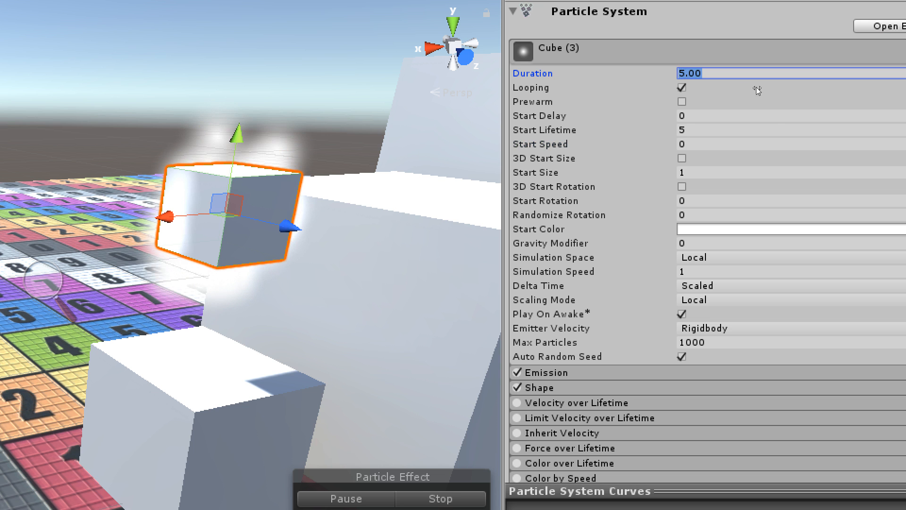
Switch Looping off and back on for the small cube's particle system to compare the emission.
{"action": "key", "text": "Tab"}
{"action": "key", "text": "space"}
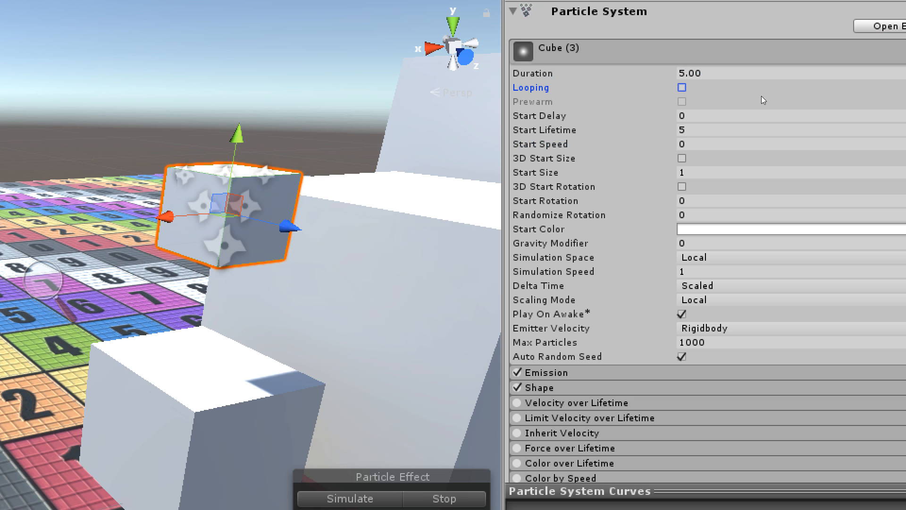
{"action": "key", "text": "space"}
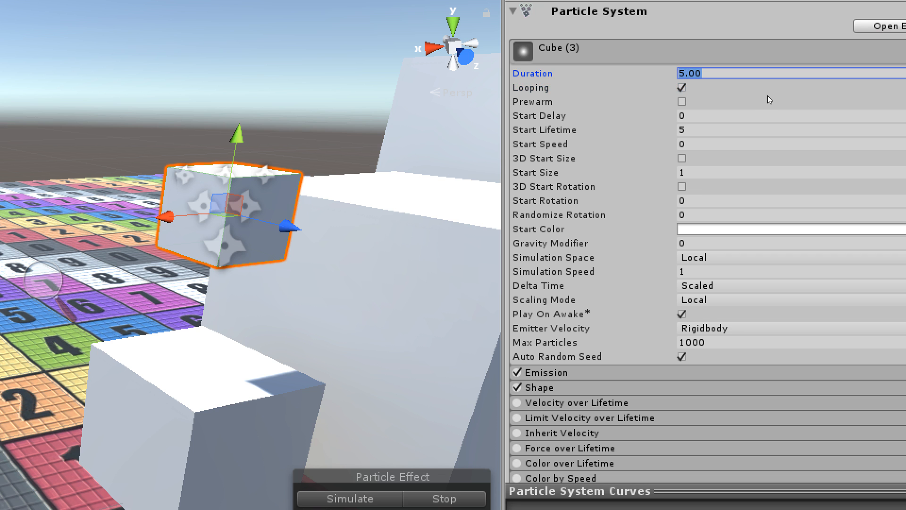
{"action": "key", "text": "Tab"}
{"action": "key", "text": "space"}
{"action": "key", "text": "space"}
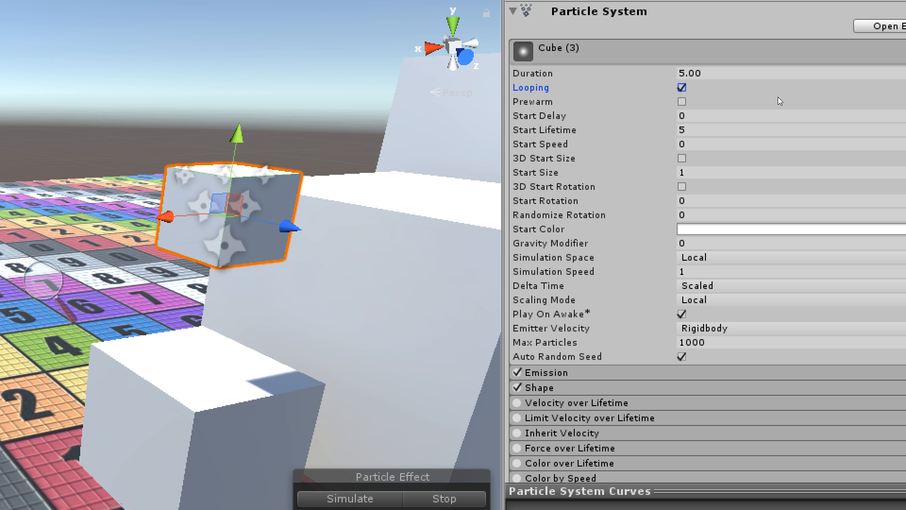
{"action": "key", "text": "ctrl+z"}
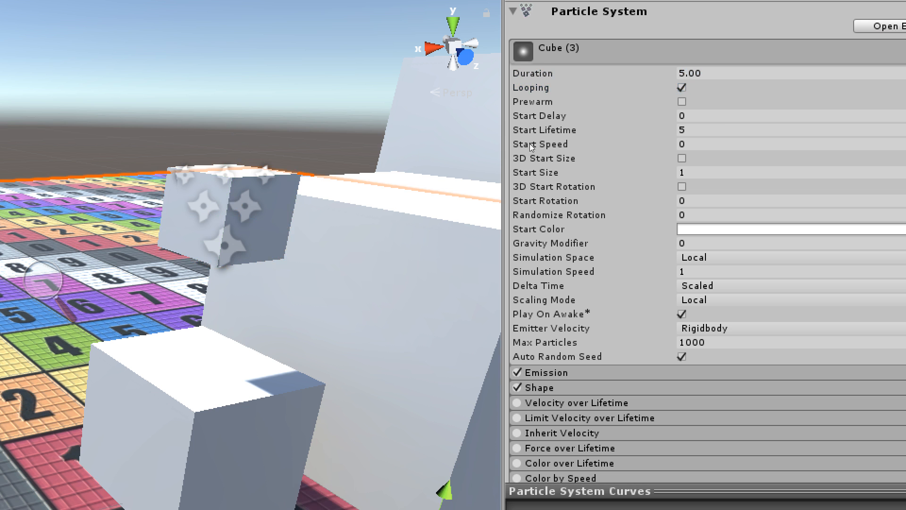
{"action": "key", "text": "ctrl+y"}
{"action": "key", "text": "ctrl+s"}
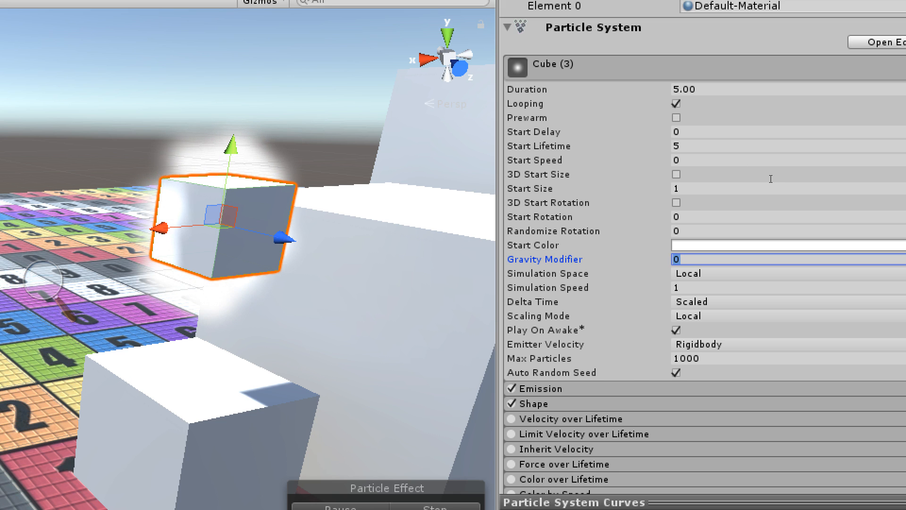
Try Gravity Modifier values of .3 and 1 on the small cube's particle system.
{"action": "type", "text": ".3"}
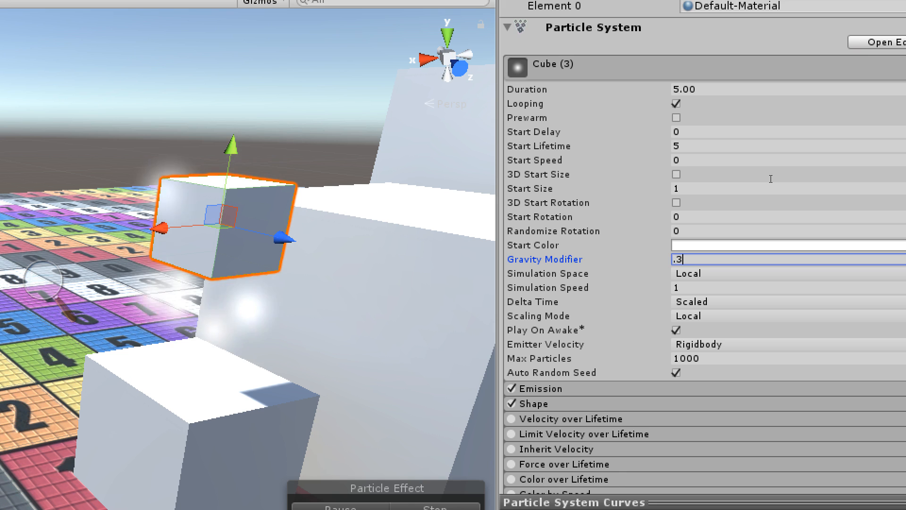
{"action": "key", "text": "BackSpace"}
{"action": "key", "text": "BackSpace"}
{"action": "type", "text": "1"}
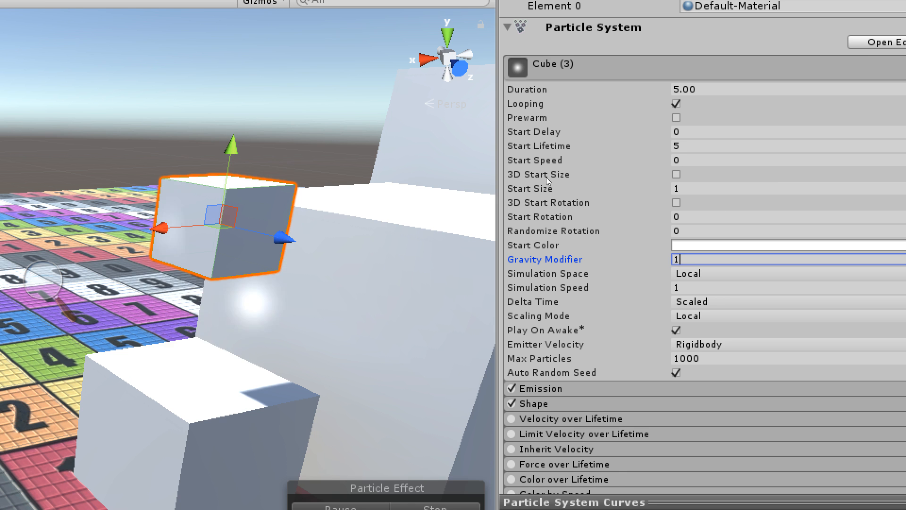
Raise the small cube well above the floor and undo the stretching of its scale.
{"action": "left_click_drag", "start_coordinate": [231, 146], "coordinate": [248, 6]}
{"action": "scroll", "coordinate": [283, 236], "scroll_direction": "down", "scroll_amount": 5}
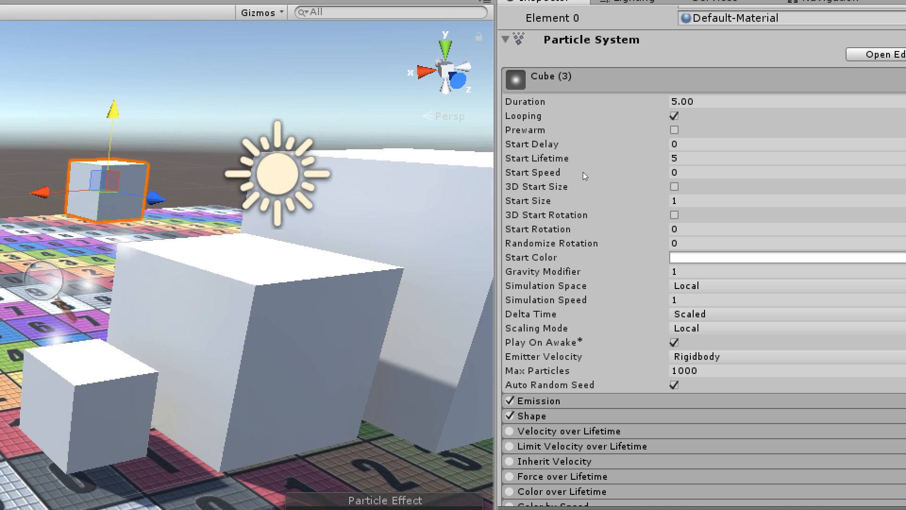
{"action": "key", "text": "f"}
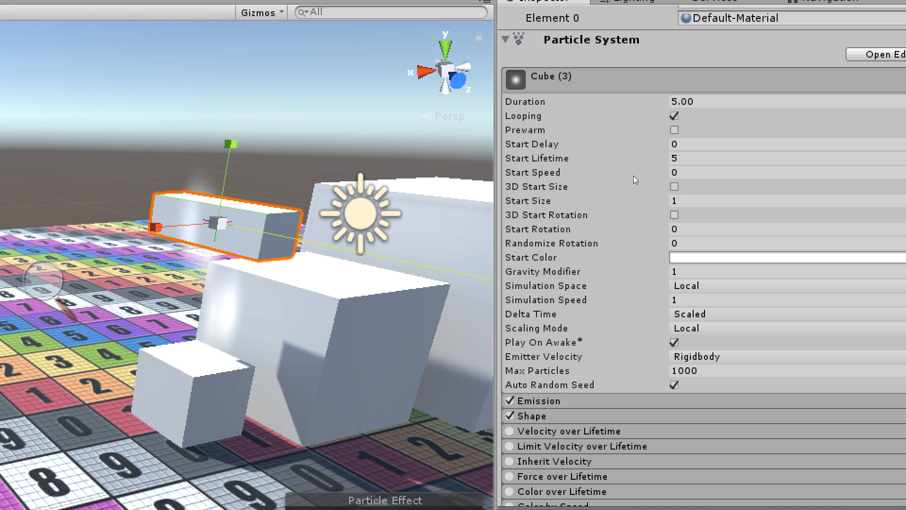
{"action": "key", "text": "ctrl+z"}
{"action": "key", "text": "w"}
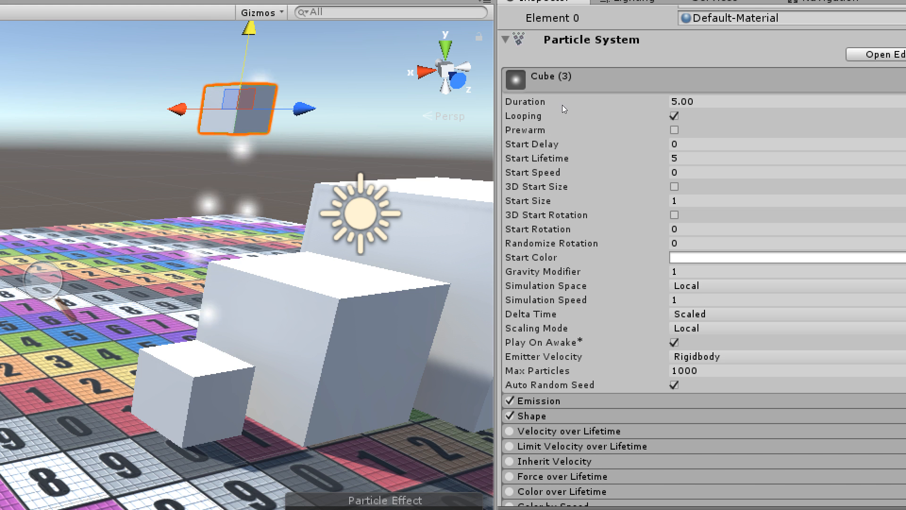
Toggle Prewarm on and back off, and set the particles' Start Lifetime to 1.
{"action": "left_click", "coordinate": [760, 106]}
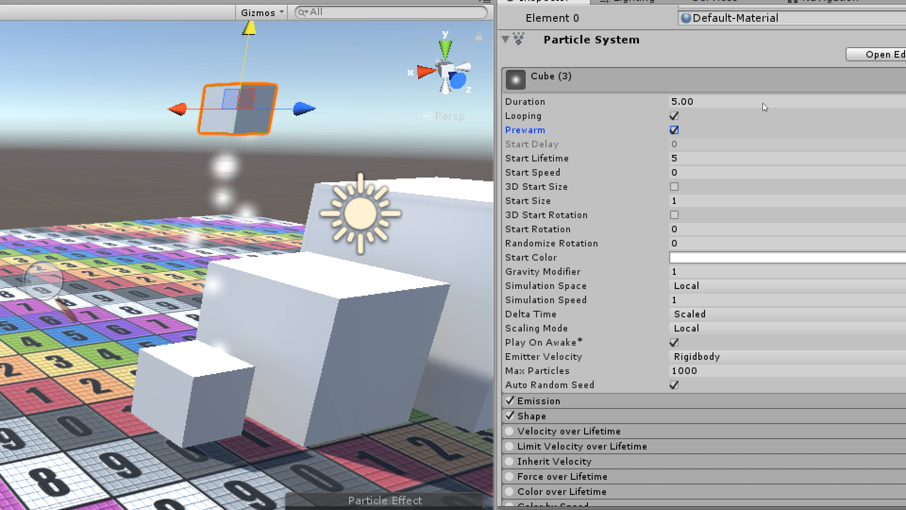
{"action": "key", "text": "space"}
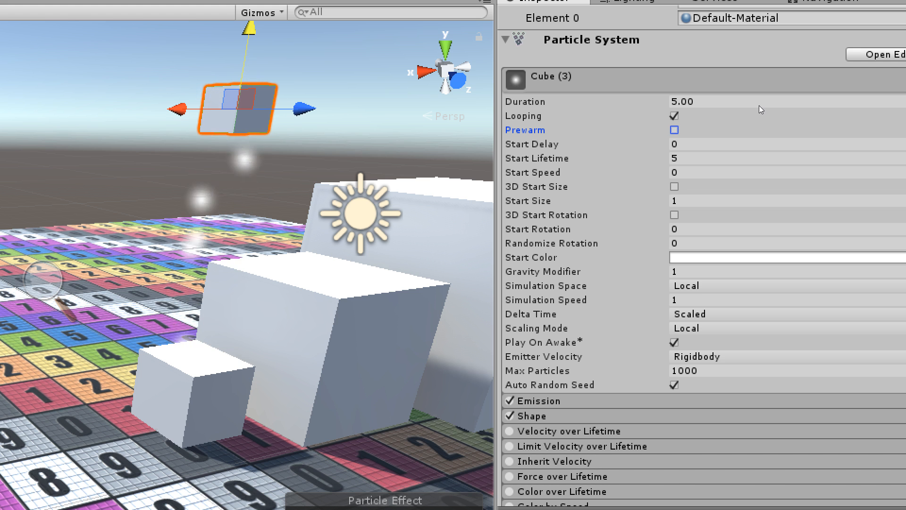
{"action": "key", "text": "Tab"}
{"action": "key", "text": "Tab"}
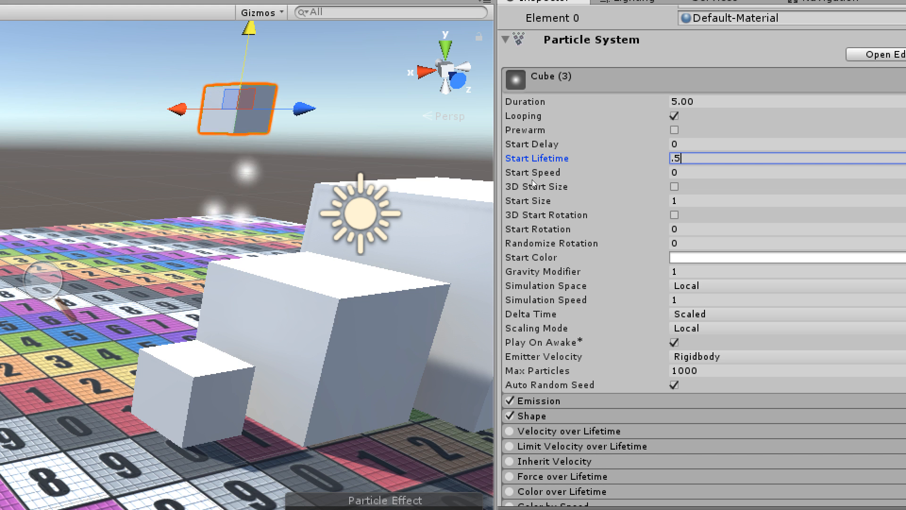
{"action": "key", "text": "Return"}
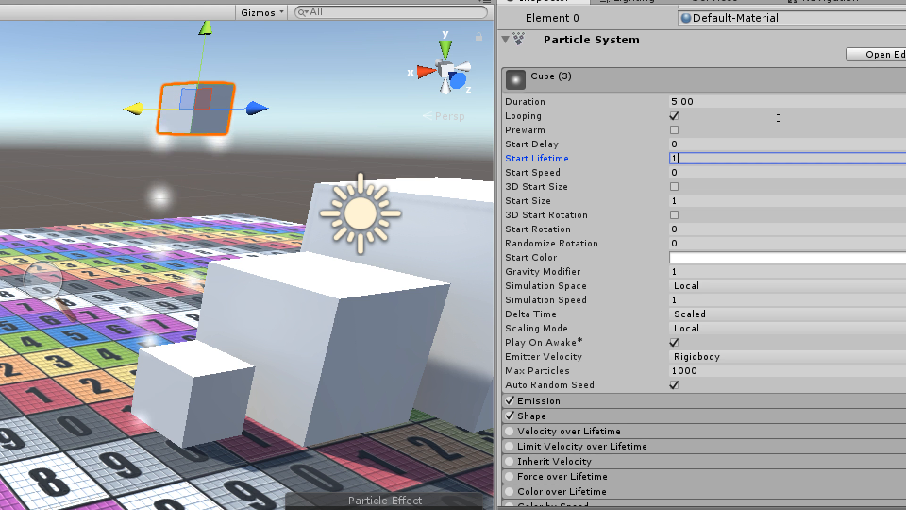
{"action": "key", "text": "Tab"}
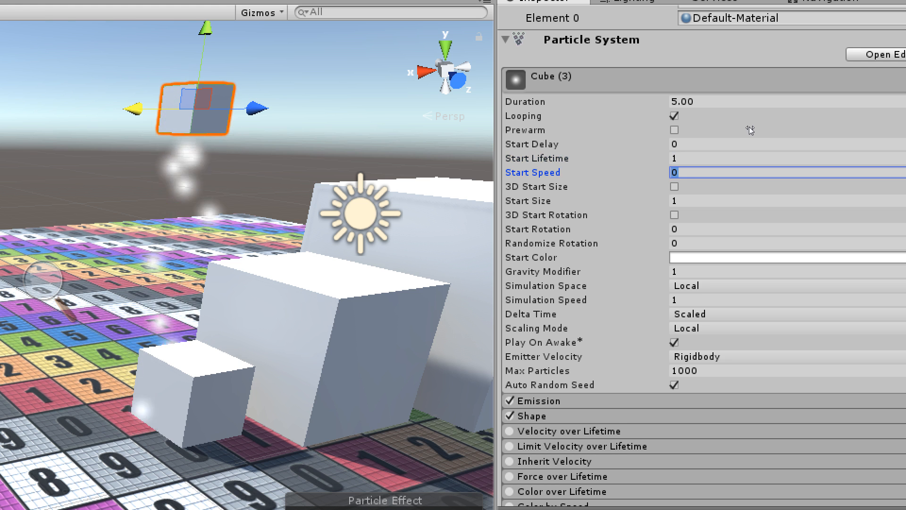
Try a Start Speed of 4.64 for the particles and return it to 0.
{"action": "left_click_drag", "start_coordinate": [750, 132], "coordinate": [823, 129]}
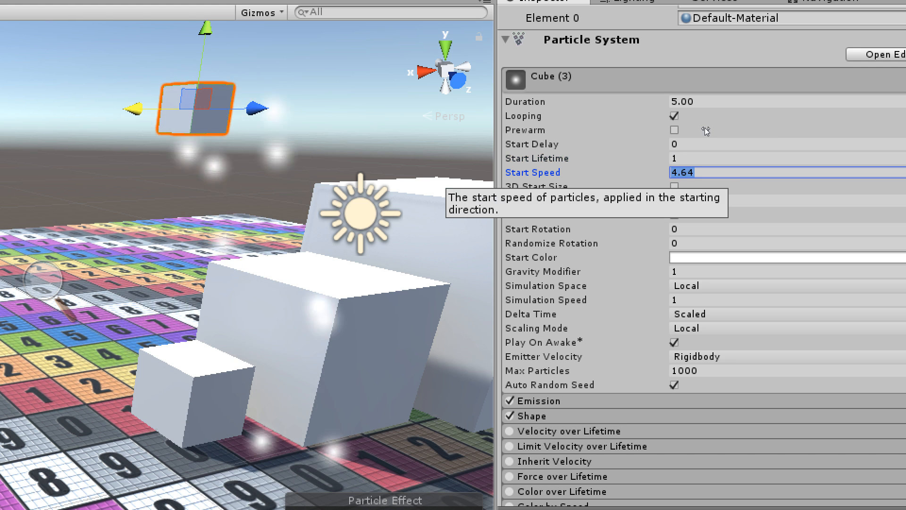
{"action": "type", "text": "0"}
{"action": "key", "text": "Tab"}
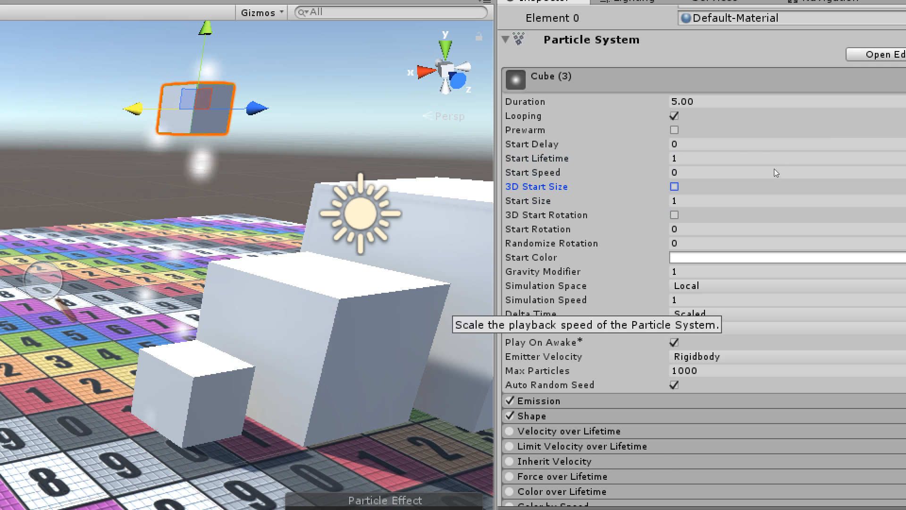
Keep the Simulation Space at Local and set the particles' Gravity Modifier to 0.
{"action": "left_click", "coordinate": [785, 180]}
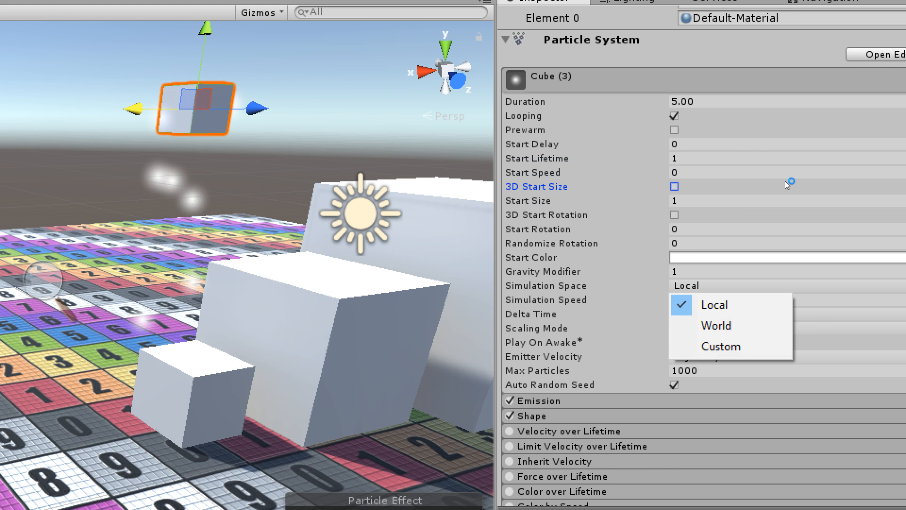
{"action": "left_click", "coordinate": [737, 183]}
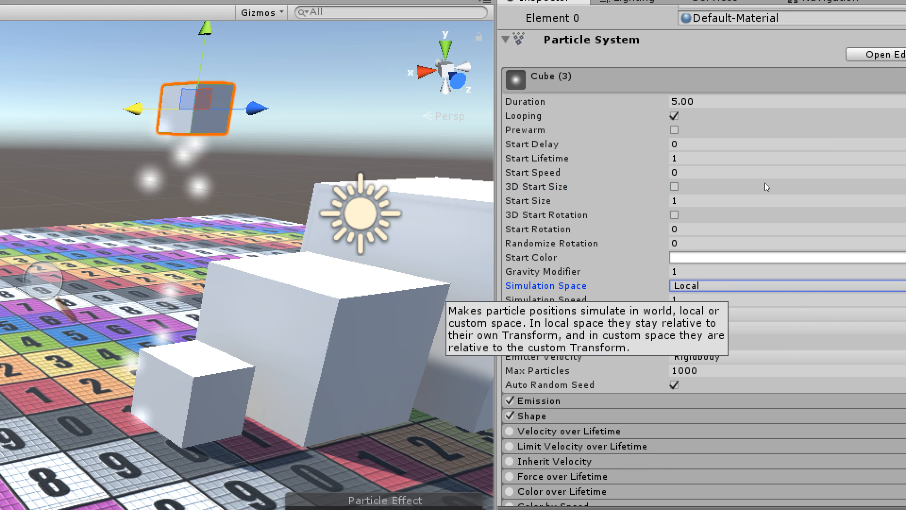
{"action": "key", "text": "shift+Tab"}
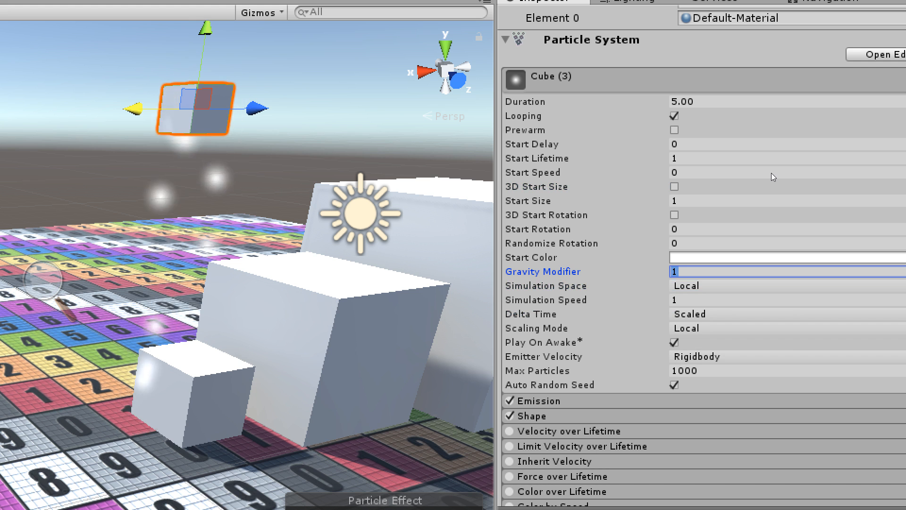
{"action": "type", "text": "0"}
{"action": "key", "text": "Tab"}
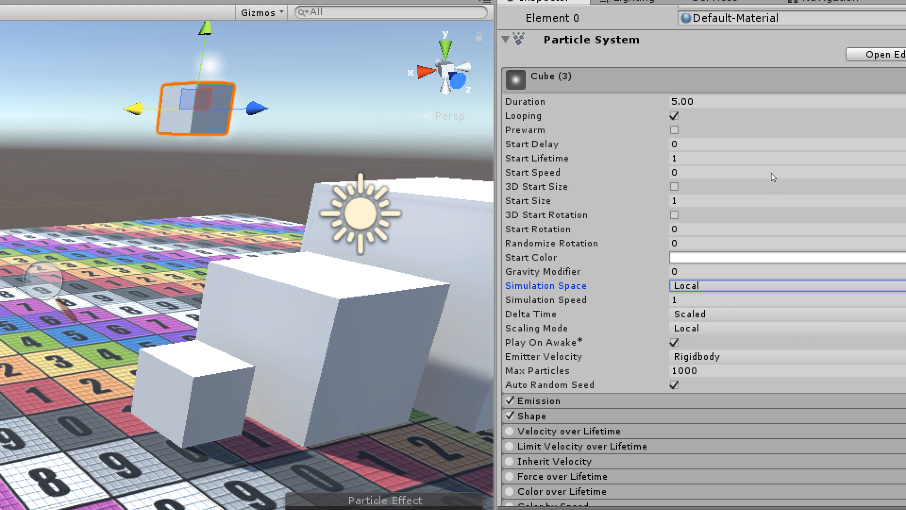
Set the particles' Simulation Space to World and move the small cube through the scene to test the trail.
{"action": "key", "text": "space"}
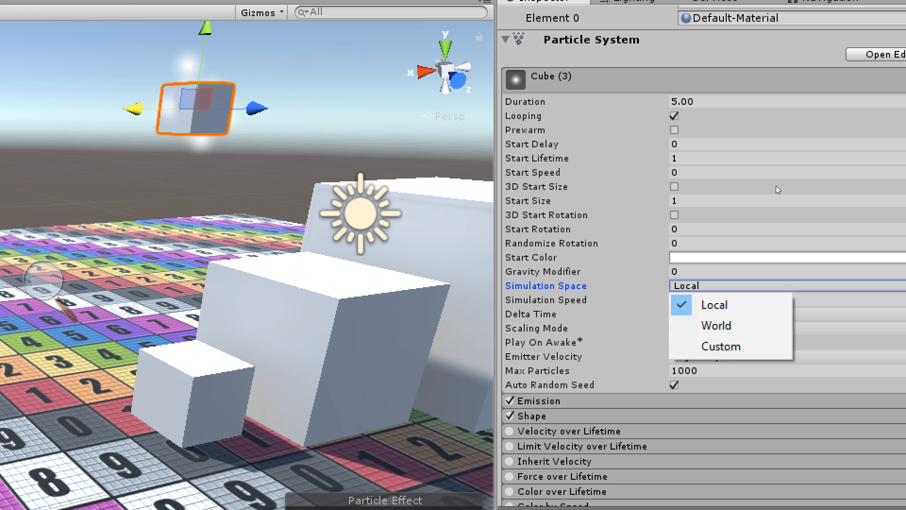
{"action": "key", "text": "Down"}
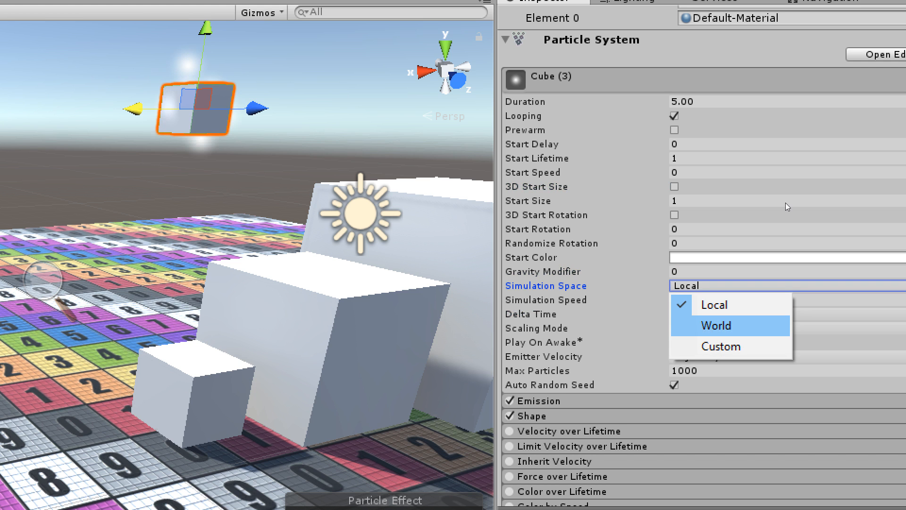
{"action": "key", "text": "Return"}
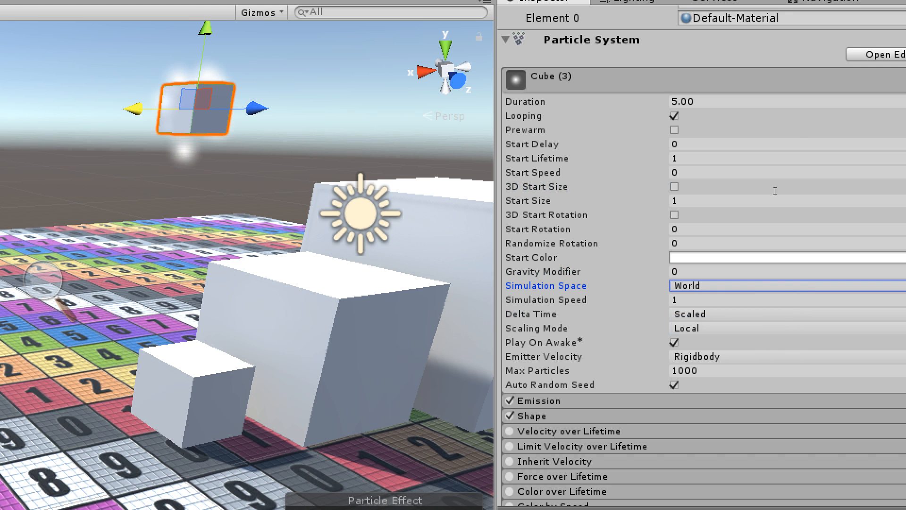
{"action": "middle_click_drag", "start_coordinate": [517, 126], "coordinate": [525, 173]}
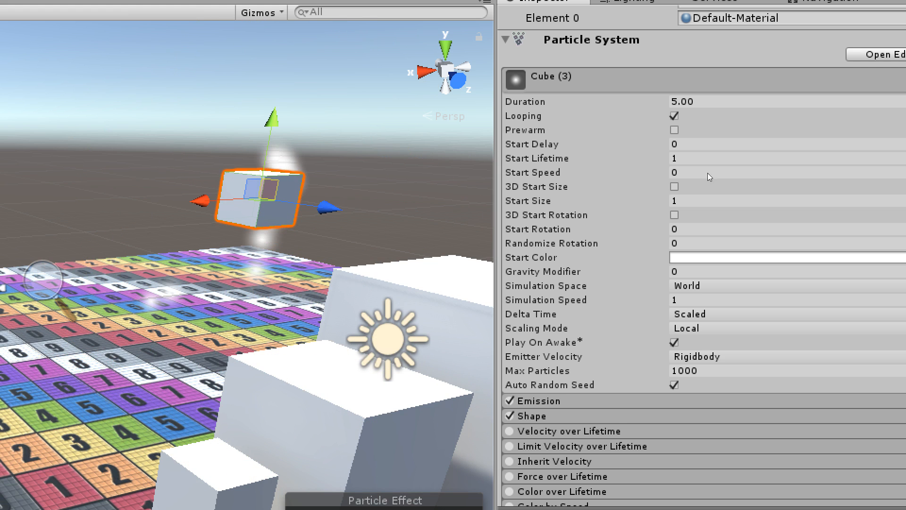
Switch the particle system's Simulation Space back to Local.
{"action": "left_click", "coordinate": [693, 286]}
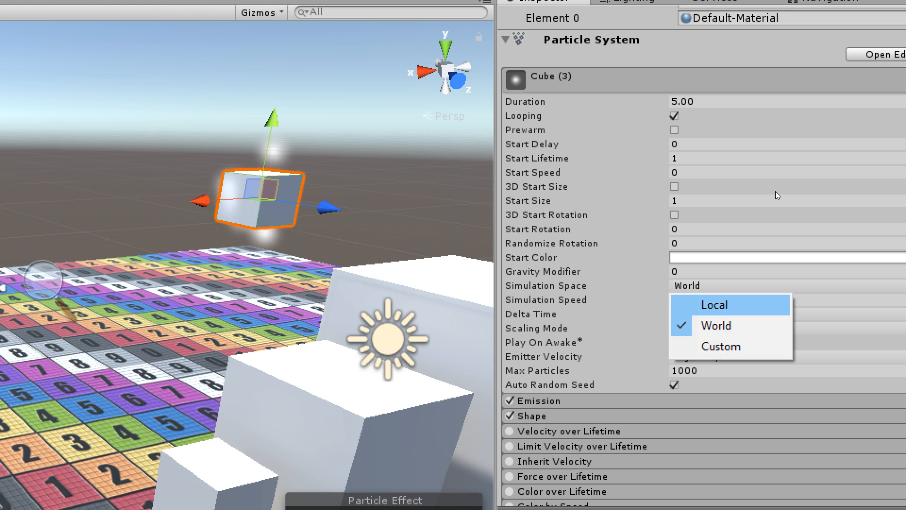
{"action": "left_click", "coordinate": [715, 304]}
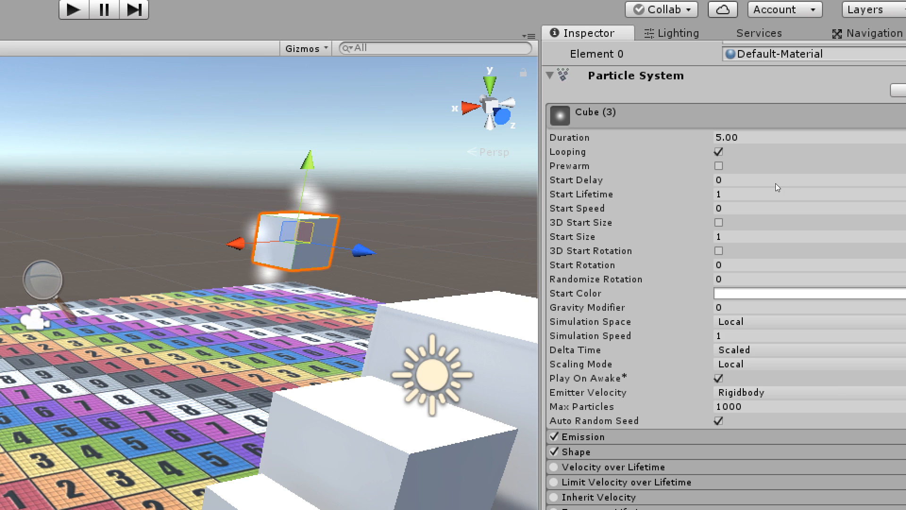
Set the small cube's particle Simulation Space to World and its Gravity Modifier to 0.2.
{"action": "left_click", "coordinate": [777, 322]}
{"action": "left_click", "coordinate": [785, 362]}
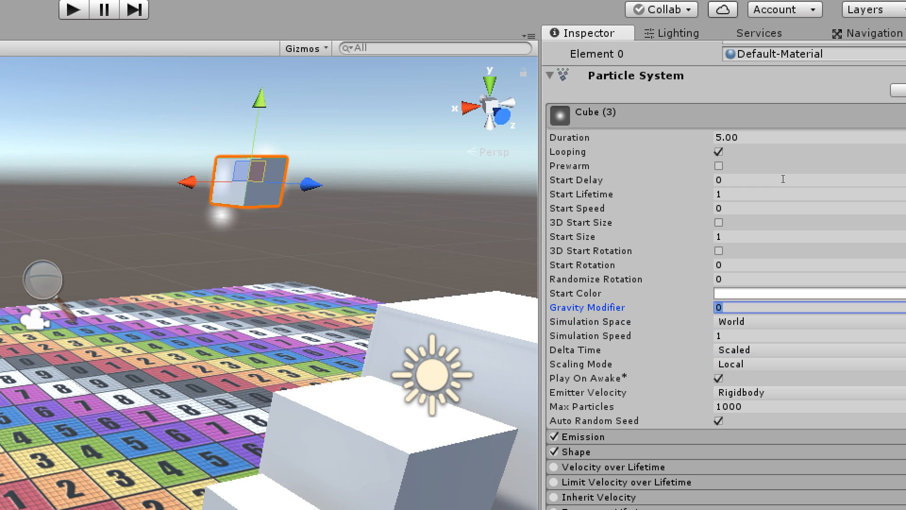
{"action": "key", "text": "Tab"}
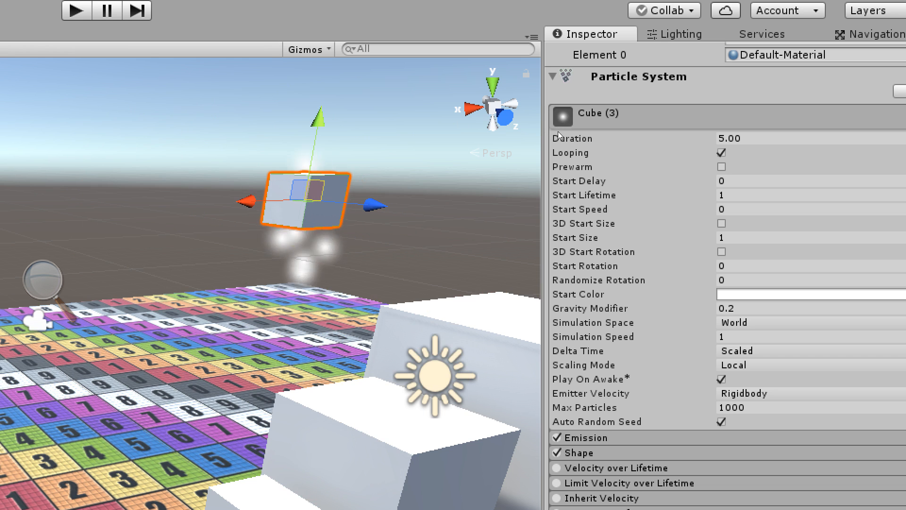
Expand the particle system's Shape module and change the emitter shape to Sphere.
{"action": "scroll", "coordinate": [678, 168], "scroll_direction": "down", "scroll_amount": 10}
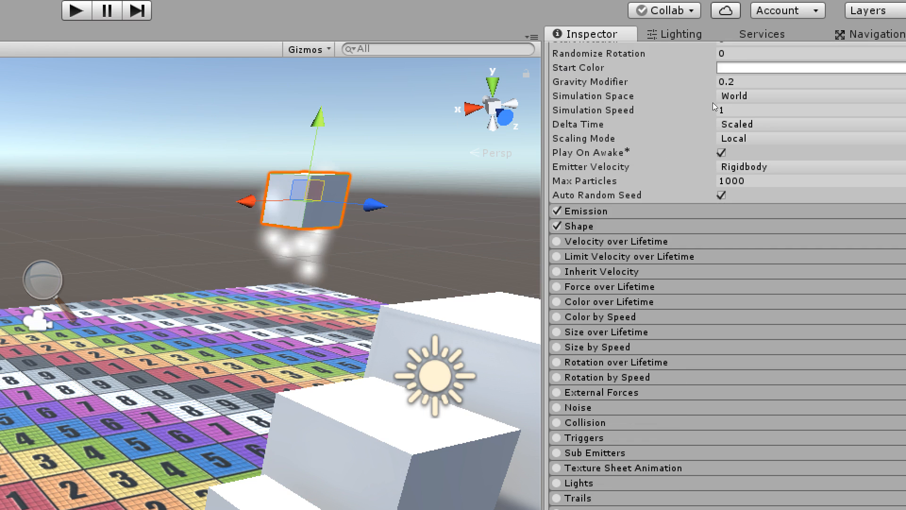
{"action": "left_click", "coordinate": [705, 164]}
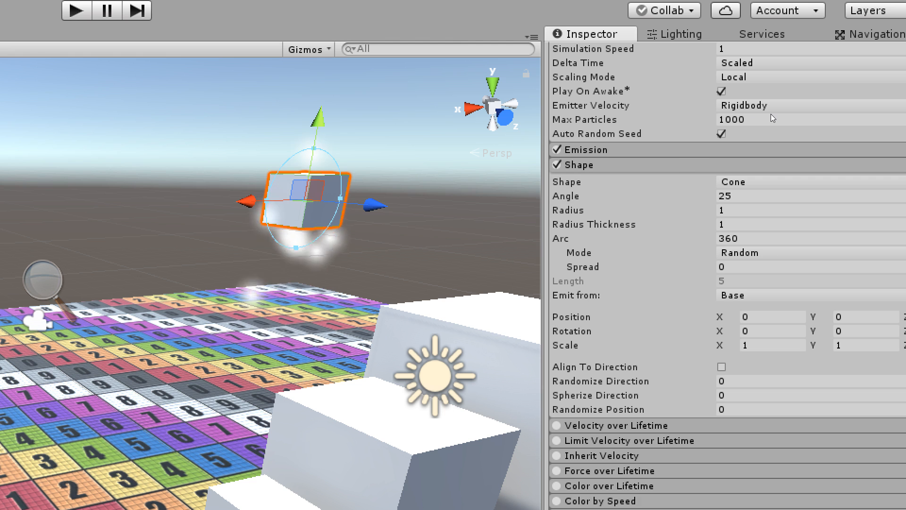
{"action": "left_click", "coordinate": [771, 182]}
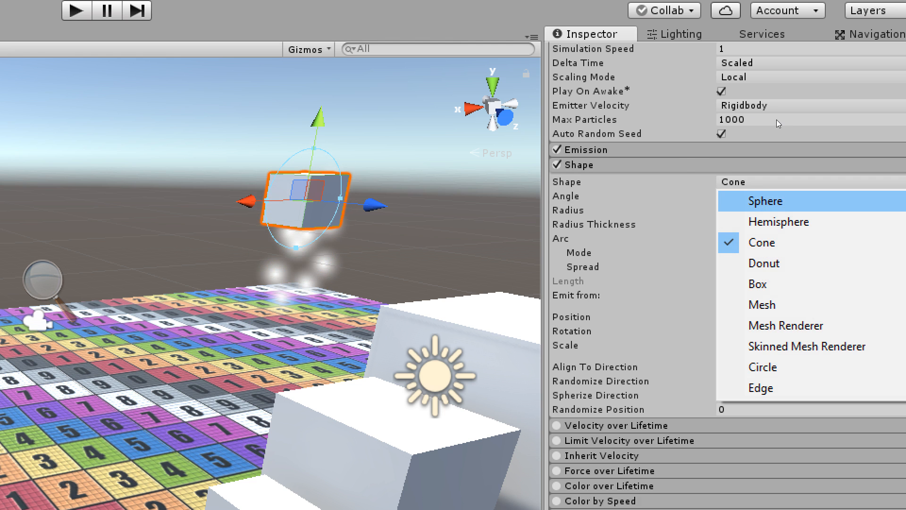
{"action": "left_click", "coordinate": [776, 201]}
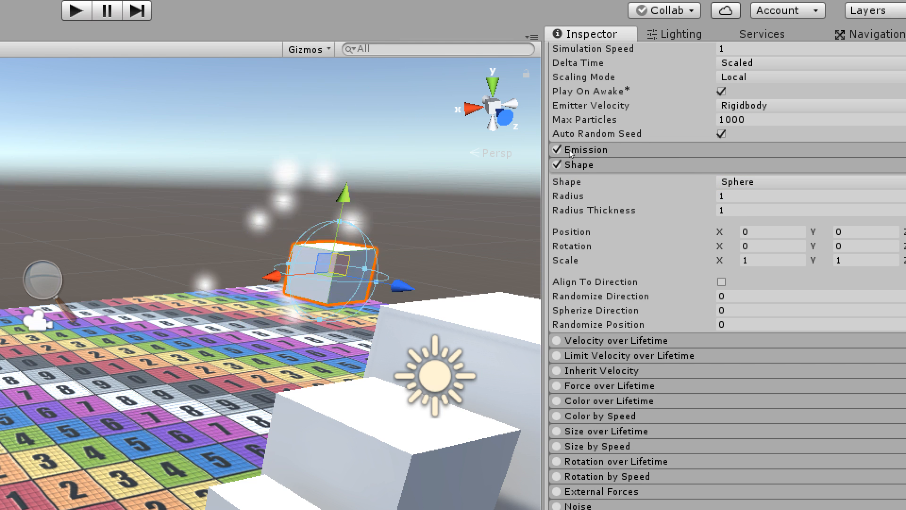
Set the particles' Gravity Modifier back to 0 and raise their Start Speed to 4.22.
{"action": "scroll", "coordinate": [748, 132], "scroll_direction": "up", "scroll_amount": 5}
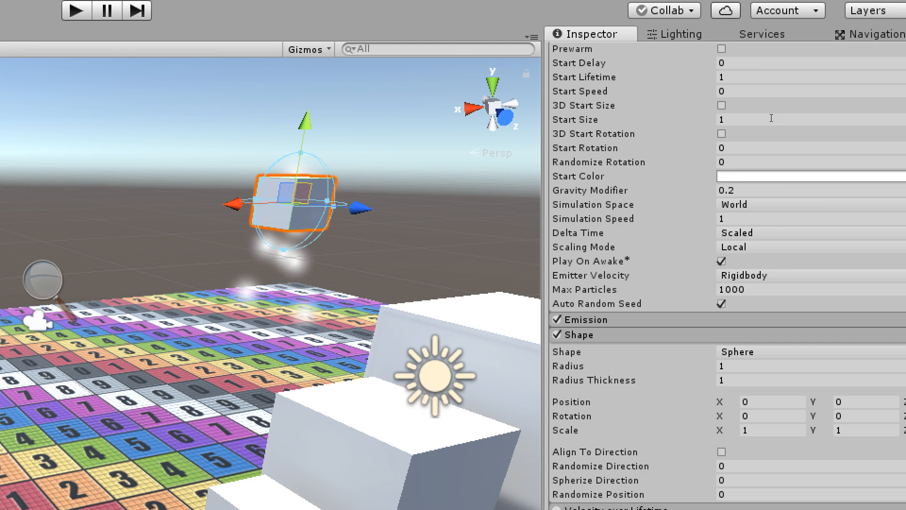
{"action": "left_click_drag", "start_coordinate": [771, 118], "coordinate": [746, 116]}
{"action": "type", "text": "0"}
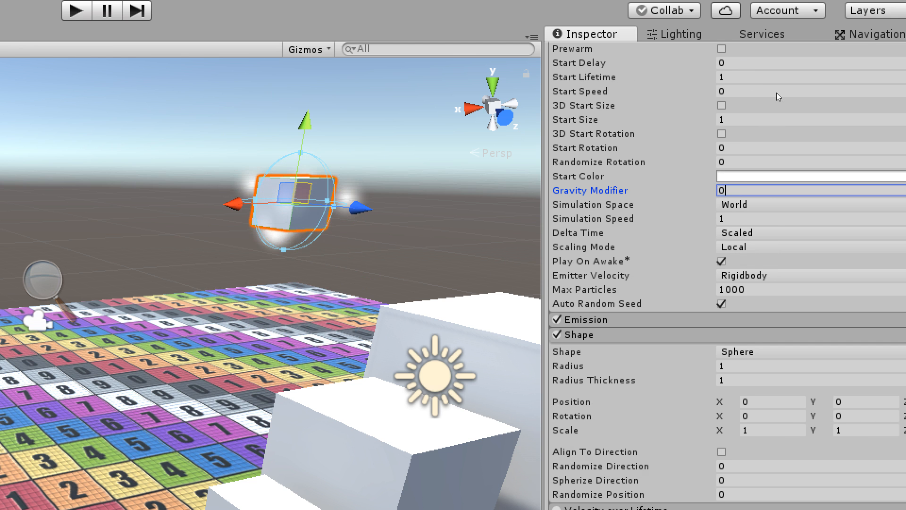
{"action": "left_click_drag", "start_coordinate": [750, 71], "coordinate": [817, 65]}
{"action": "left_click_drag", "start_coordinate": [627, 105], "coordinate": [737, 118], "text": "alt"}
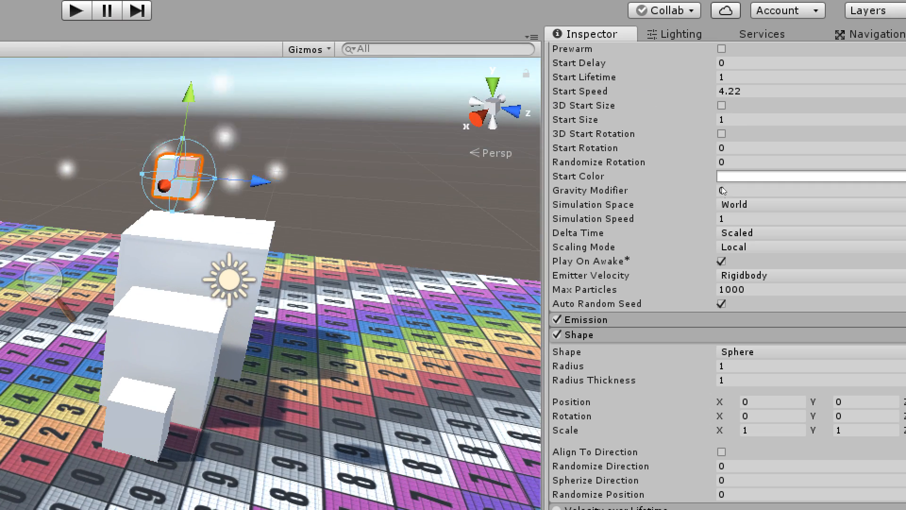
Set the sphere emitter's Radius to 0.5 and shift the small cube to check the emission.
{"action": "left_click_drag", "start_coordinate": [479, 64], "coordinate": [584, 148], "text": "alt"}
{"action": "scroll", "coordinate": [732, 158], "scroll_direction": "down", "scroll_amount": 6}
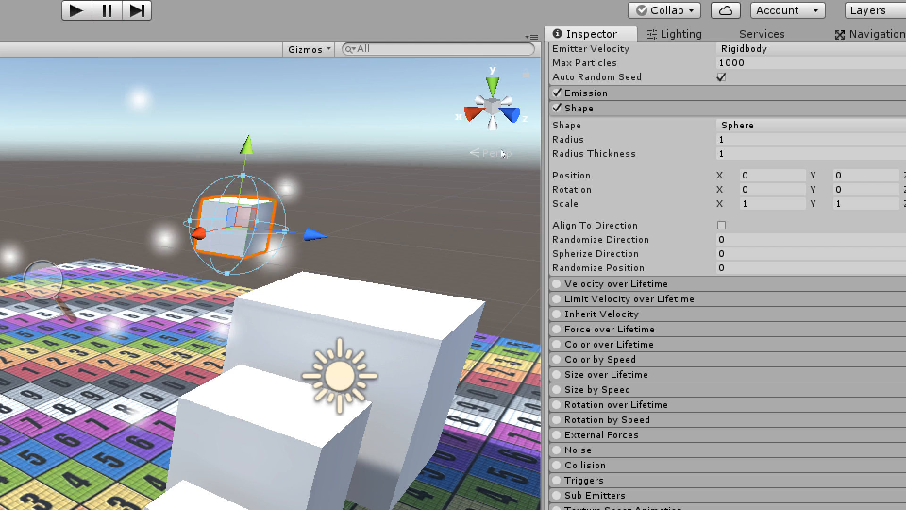
{"action": "left_click", "coordinate": [755, 139]}
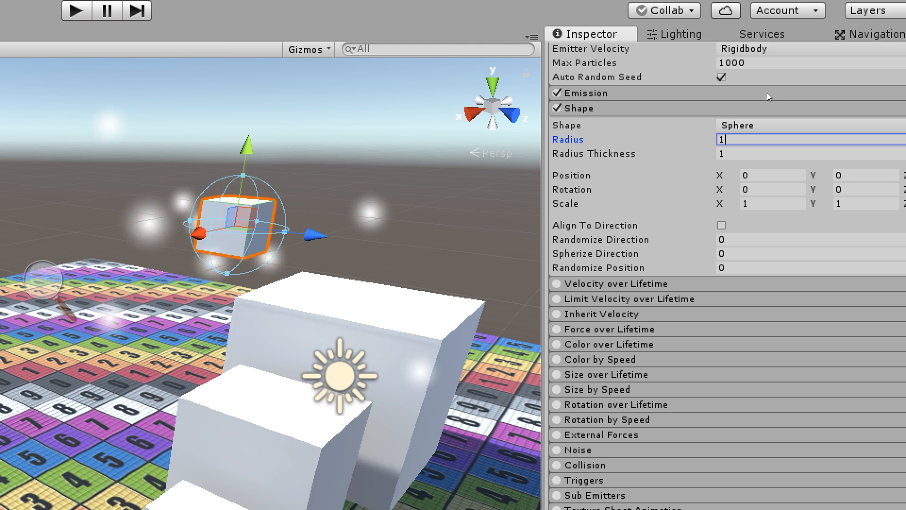
{"action": "type", "text": "0.5"}
{"action": "key", "text": "Tab"}
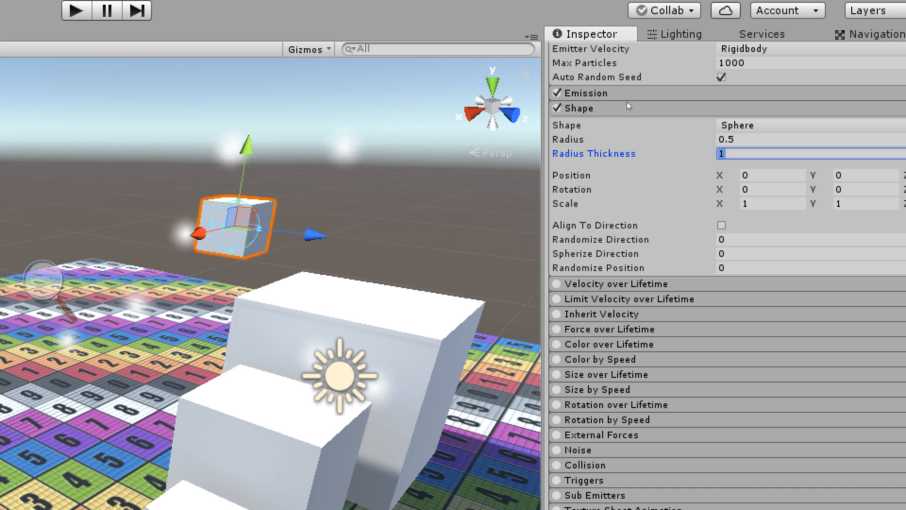
{"action": "middle_click_drag", "start_coordinate": [539, 141], "coordinate": [585, 123]}
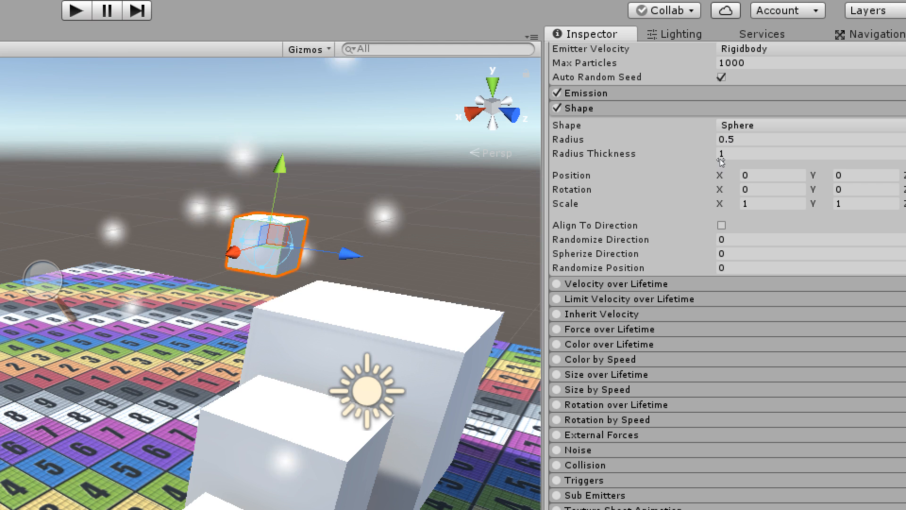
Expand the Emission module, try a Rate over Time of 100, and raise it to 500.
{"action": "left_click", "coordinate": [710, 89]}
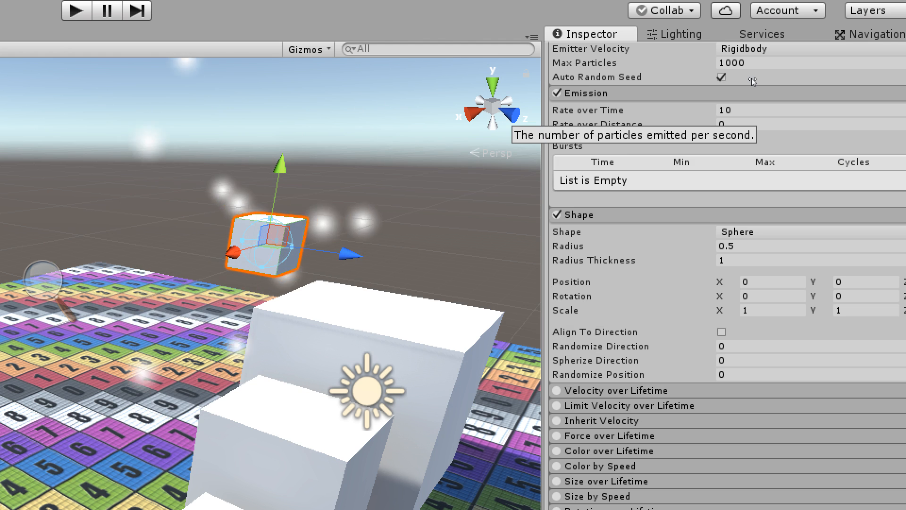
{"action": "left_click_drag", "start_coordinate": [711, 78], "coordinate": [826, 77]}
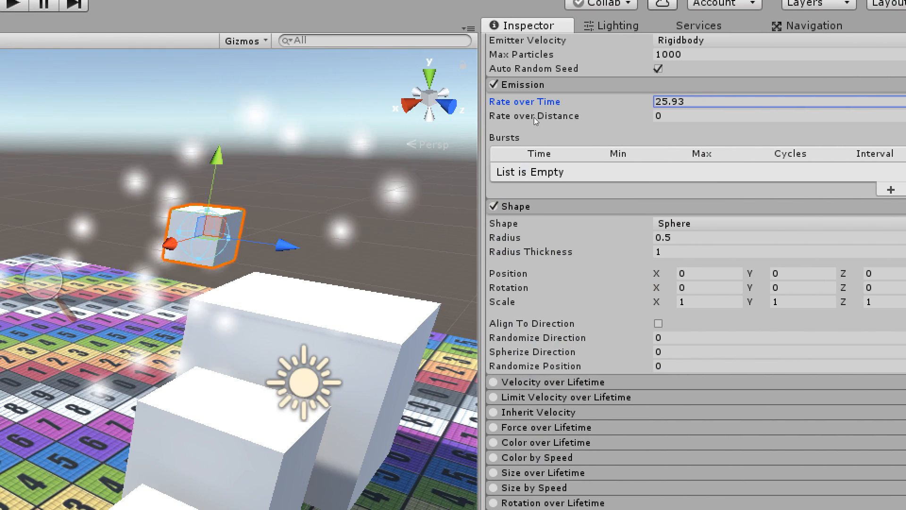
{"action": "left_click", "coordinate": [780, 79]}
{"action": "type", "text": "100"}
{"action": "key", "text": "Tab"}
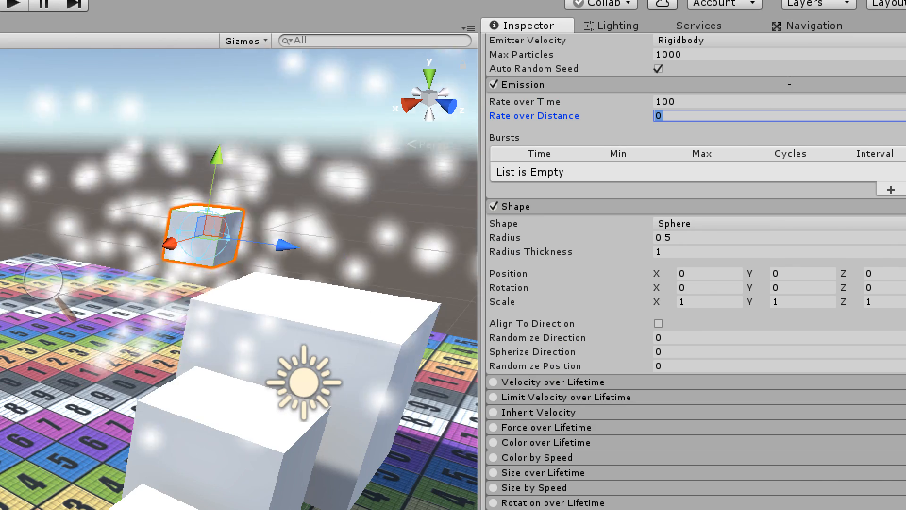
{"action": "scroll", "coordinate": [599, 115], "scroll_direction": "down", "scroll_amount": 5}
Move the small cube back and forth around the scene to examine its dense world-space particle trail.
{"action": "middle_click_drag", "start_coordinate": [557, 137], "coordinate": [595, 139]}
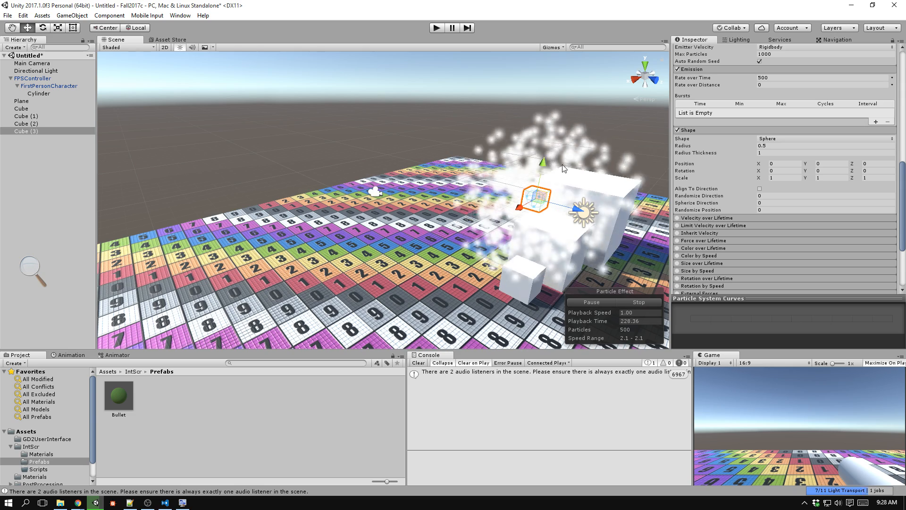
{"action": "middle_click_drag", "start_coordinate": [606, 213], "coordinate": [447, 226]}
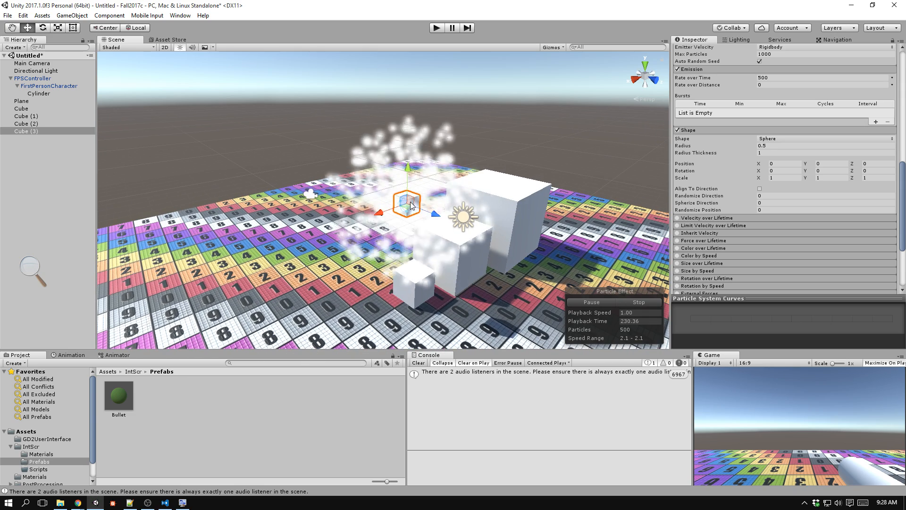
{"action": "left_click_drag", "start_coordinate": [508, 135], "coordinate": [270, 156]}
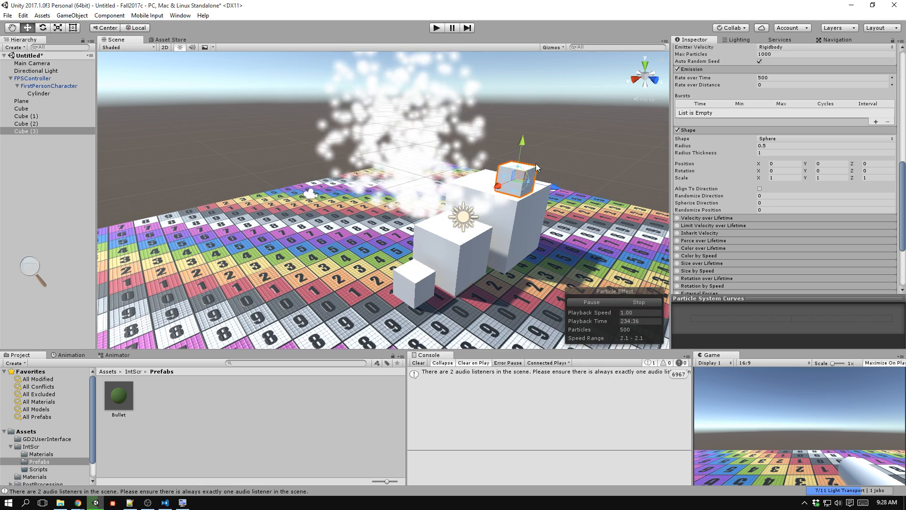
{"action": "left_click_drag", "start_coordinate": [537, 167], "coordinate": [298, 81]}
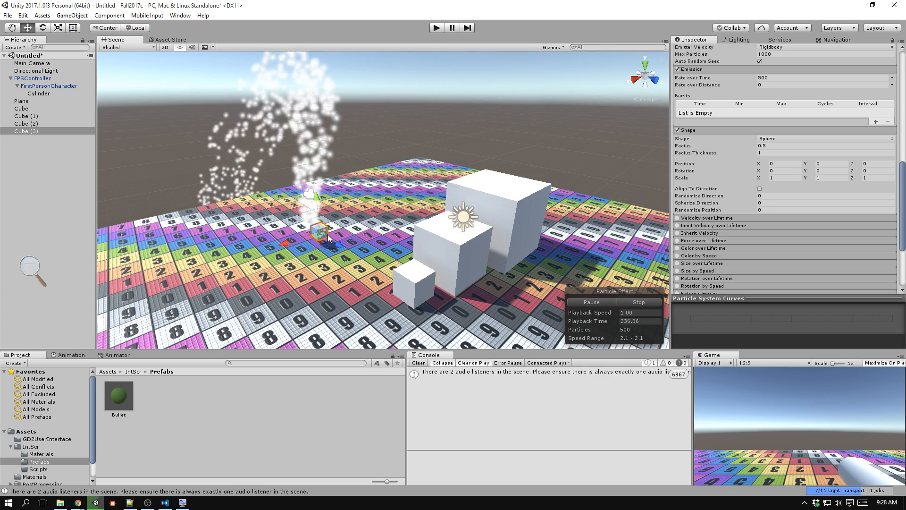
{"action": "left_click_drag", "start_coordinate": [407, 96], "coordinate": [227, 198]}
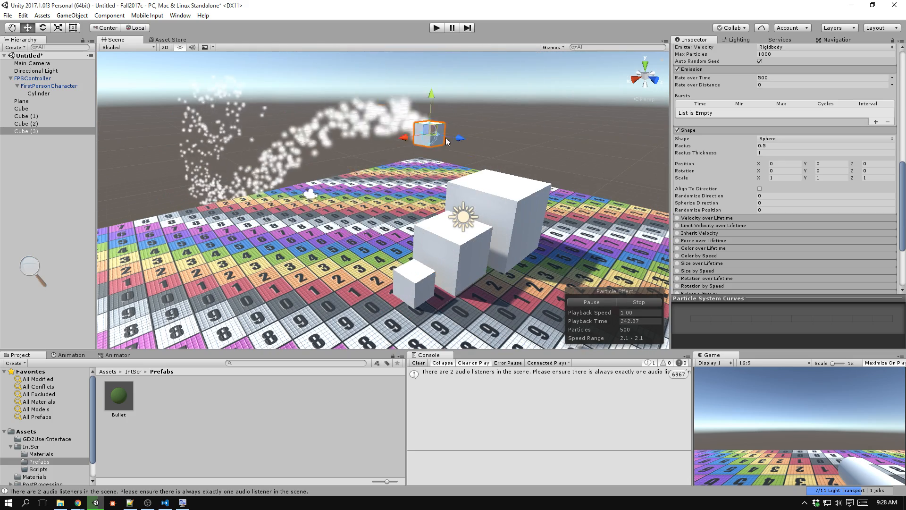
{"action": "left_click_drag", "start_coordinate": [341, 130], "coordinate": [236, 191]}
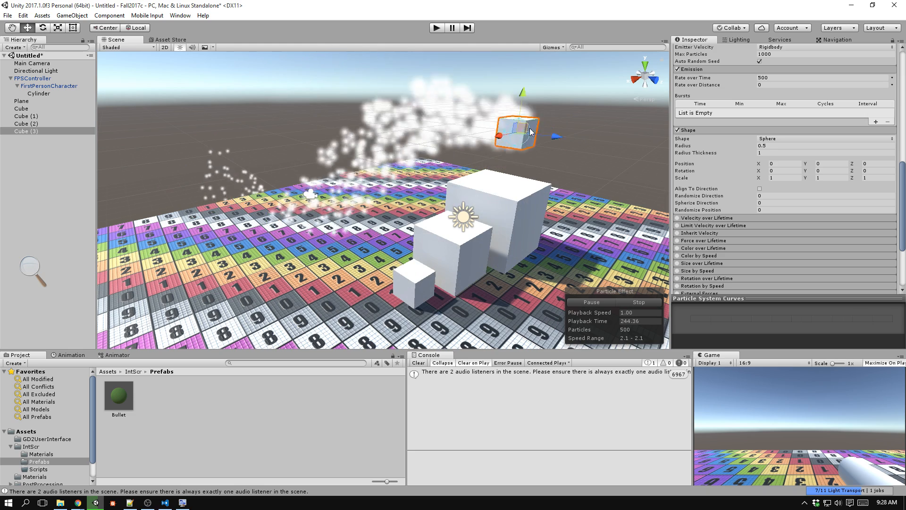
{"action": "left_click_drag", "start_coordinate": [531, 133], "coordinate": [409, 121]}
{"action": "scroll", "coordinate": [770, 175], "scroll_direction": "up", "scroll_amount": 5}
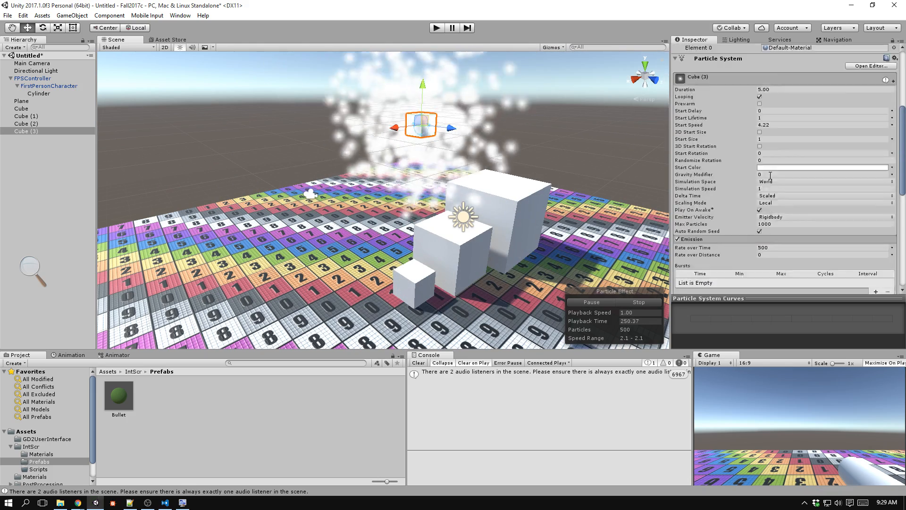
{"action": "scroll", "coordinate": [770, 175], "scroll_direction": "up", "scroll_amount": 3}
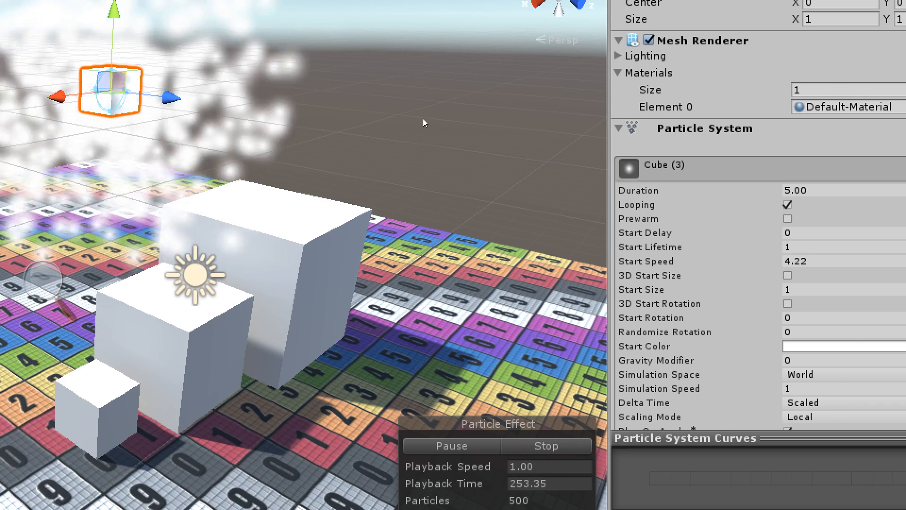
{"action": "left_click_drag", "start_coordinate": [422, 118], "coordinate": [537, 175]}
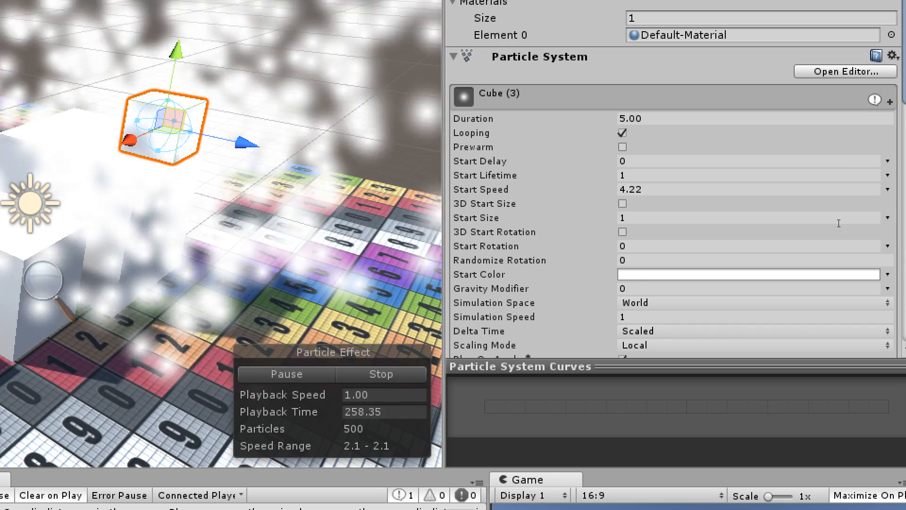
Make the particles' Start Speed Random Between Two Constants, 1 and 5, and move the small cube to test it.
{"action": "scroll", "coordinate": [808, 195], "scroll_direction": "down", "scroll_amount": 3}
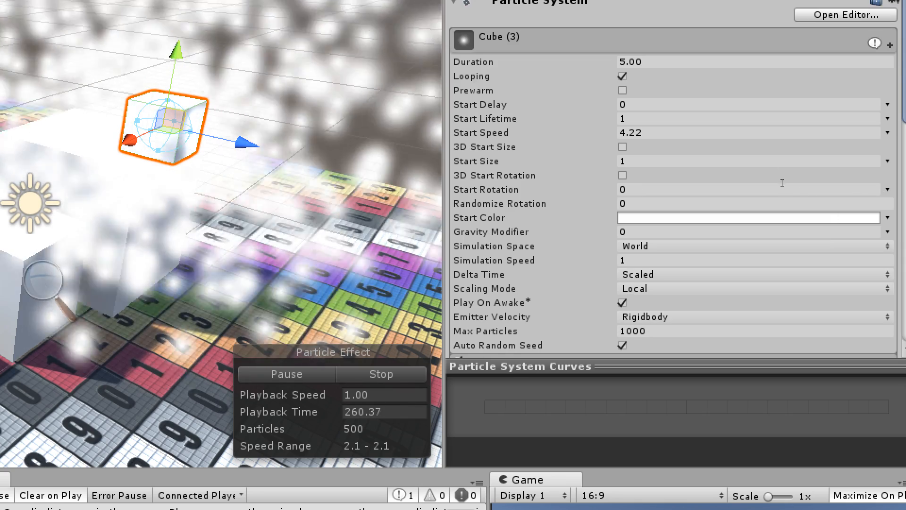
{"action": "left_click", "coordinate": [887, 189]}
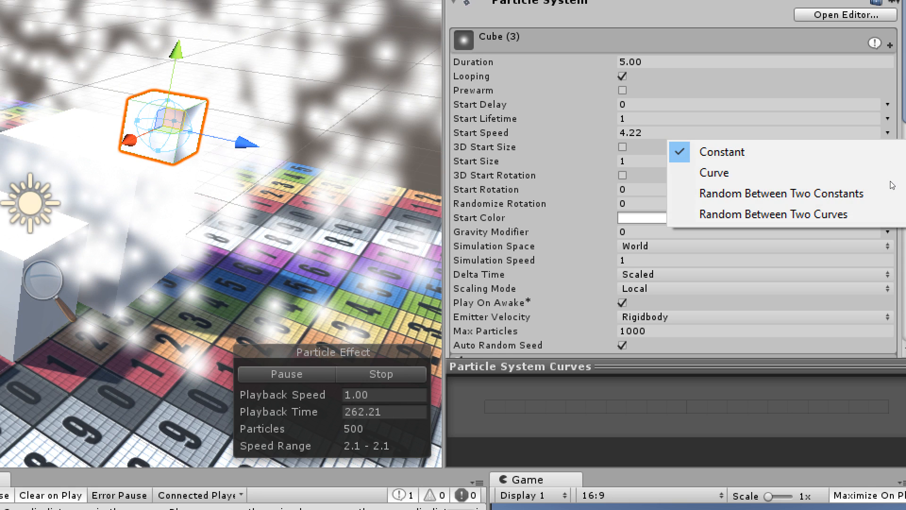
{"action": "left_click", "coordinate": [885, 206]}
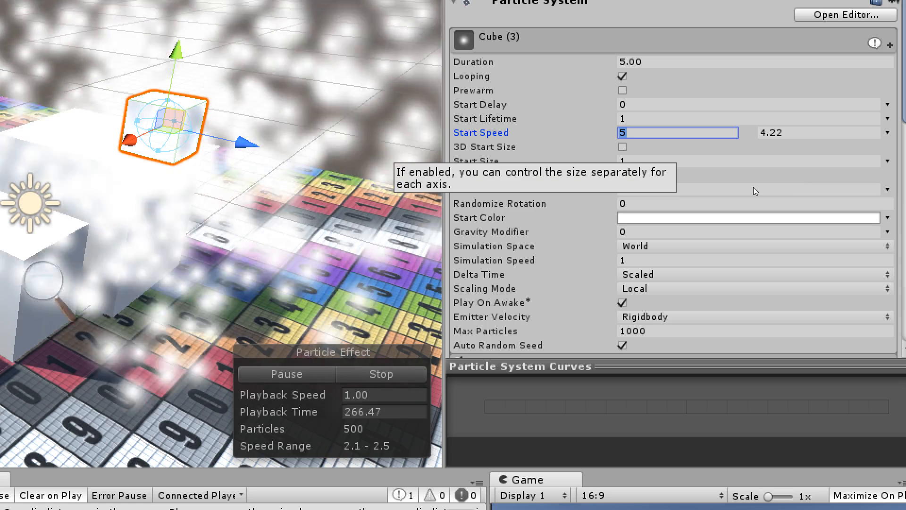
{"action": "type", "text": "0"}
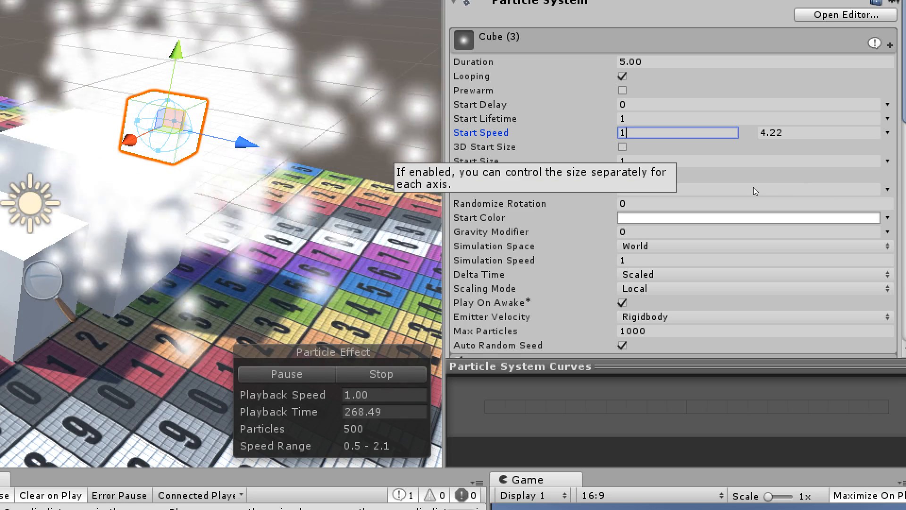
{"action": "key", "text": "BackSpace"}
{"action": "type", "text": "1"}
{"action": "key", "text": "Tab"}
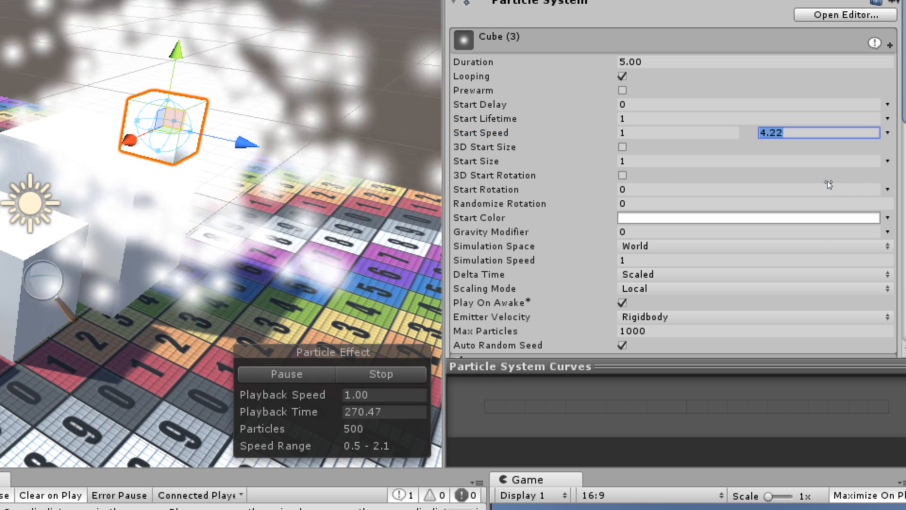
{"action": "type", "text": "5"}
{"action": "scroll", "coordinate": [557, 173], "scroll_direction": "down", "scroll_amount": 3}
{"action": "middle_click_drag", "start_coordinate": [557, 173], "coordinate": [567, 206]}
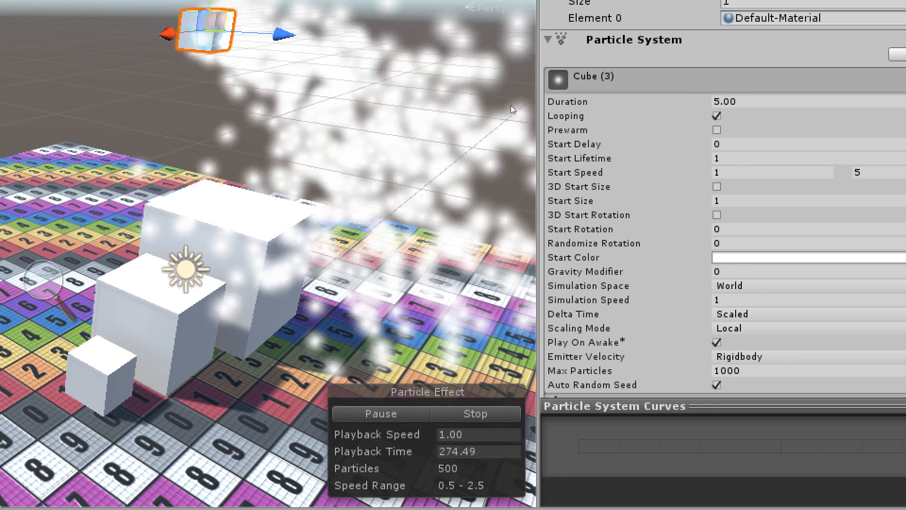
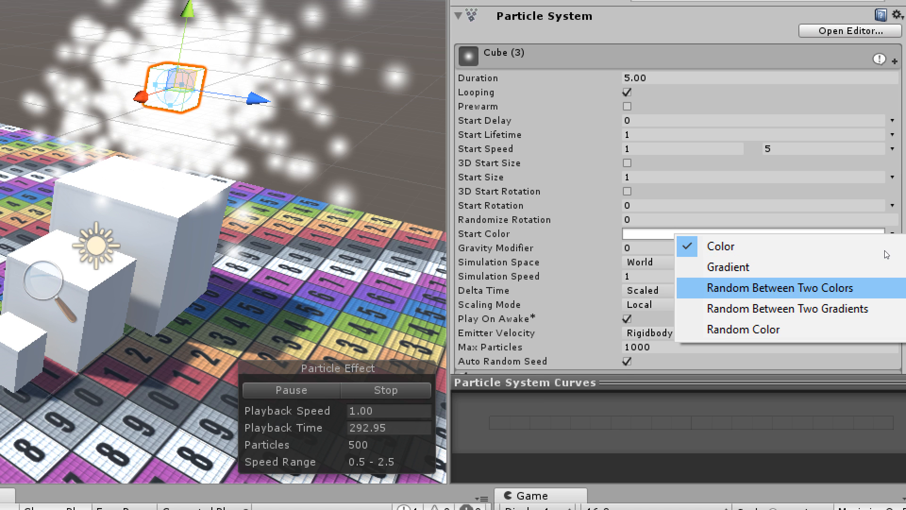
Set the particle Start Color to Random Between Two Colors and sample the first color, C05C76, from a red floor tile.
{"action": "key", "text": "Return"}
{"action": "left_click", "coordinate": [819, 227]}
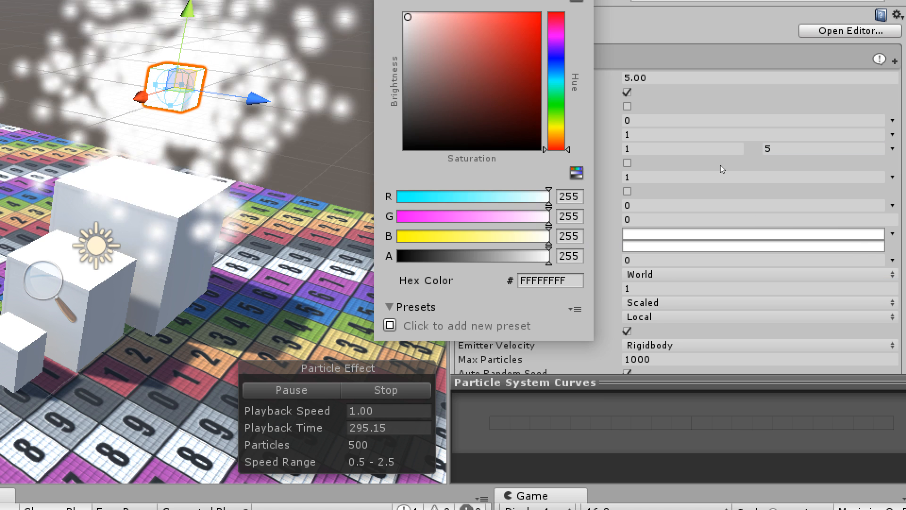
{"action": "left_click", "coordinate": [723, 165]}
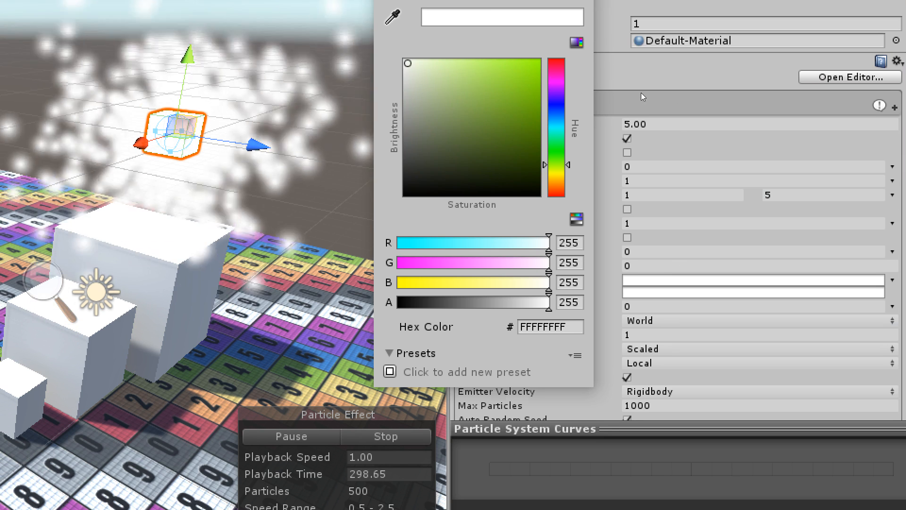
{"action": "left_click", "coordinate": [640, 92]}
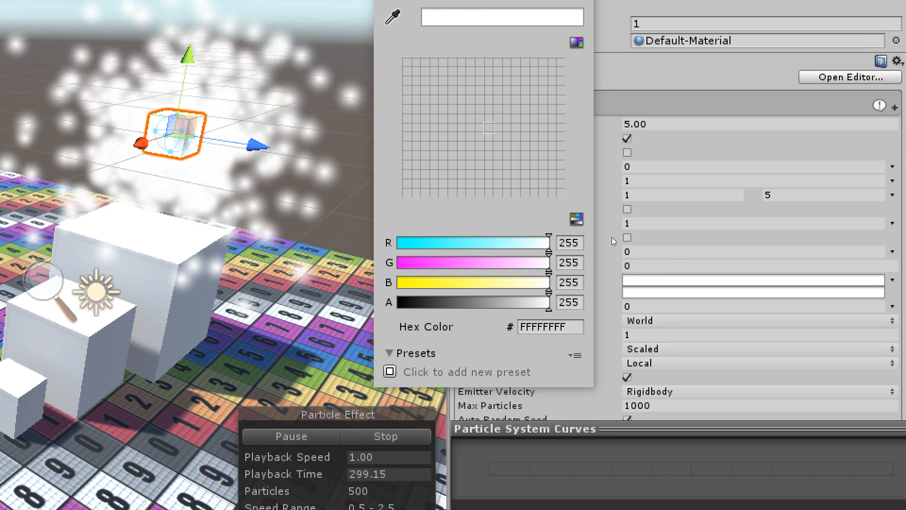
{"action": "left_click", "coordinate": [610, 227]}
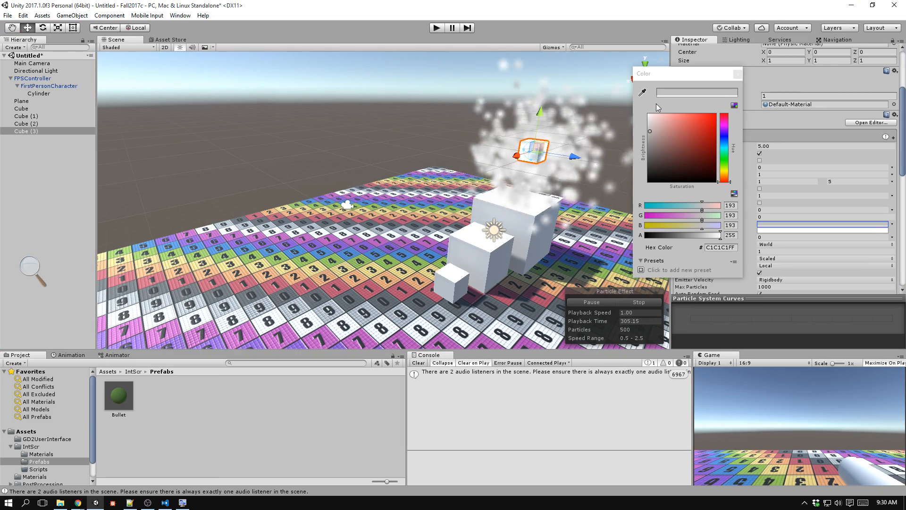
{"action": "left_click", "coordinate": [642, 92]}
{"action": "left_click", "coordinate": [373, 287]}
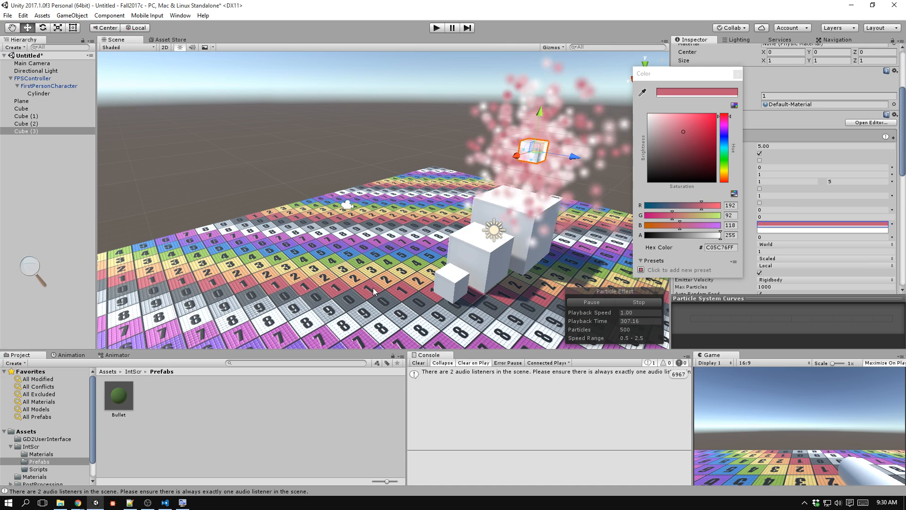
Sample the second start color, 4C8FD5, from a blue floor tile.
{"action": "left_click", "coordinate": [780, 229]}
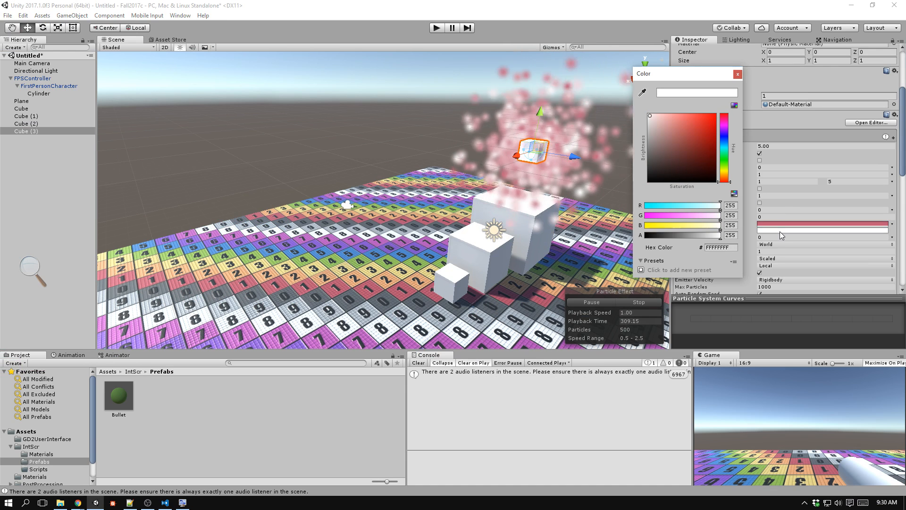
{"action": "left_click", "coordinate": [642, 93]}
{"action": "left_click", "coordinate": [401, 258]}
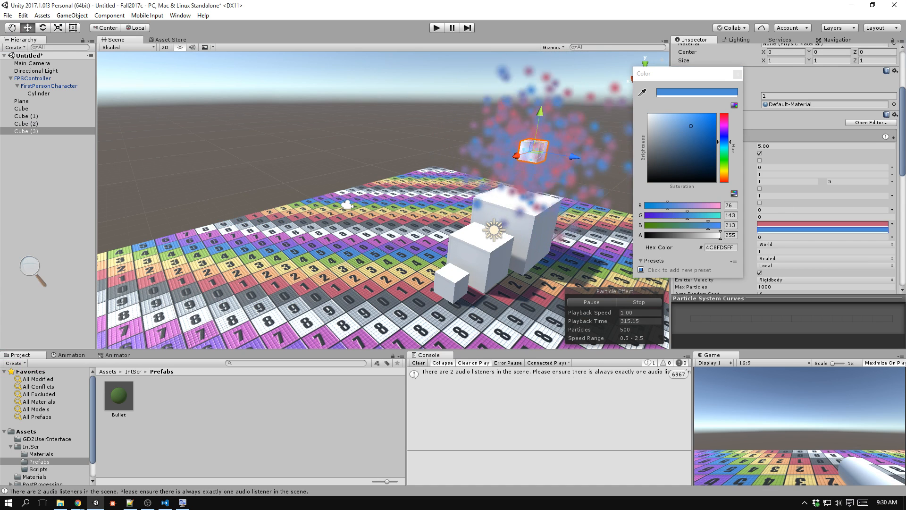
Move Cube (3) back and forth above the floor to examine its two-colored particle trail.
{"action": "middle_click", "coordinate": [573, 176]}
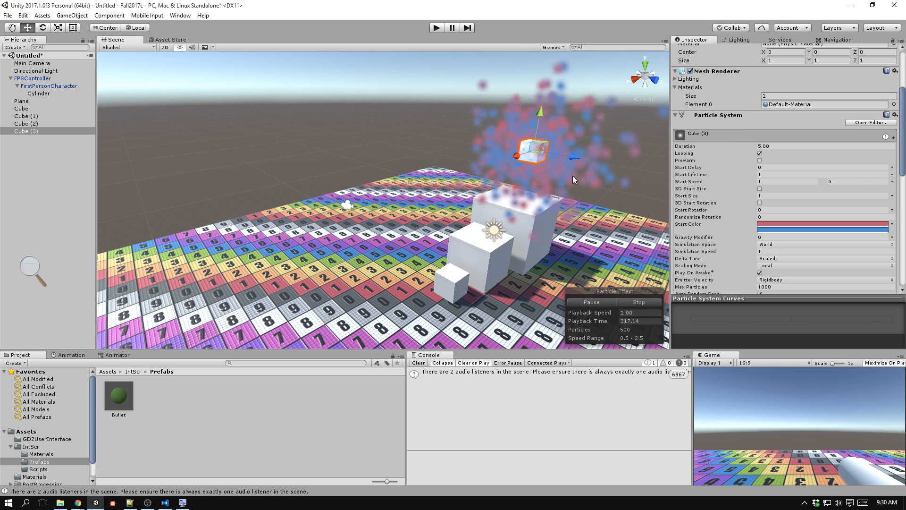
{"action": "middle_click_drag", "start_coordinate": [562, 152], "coordinate": [466, 163]}
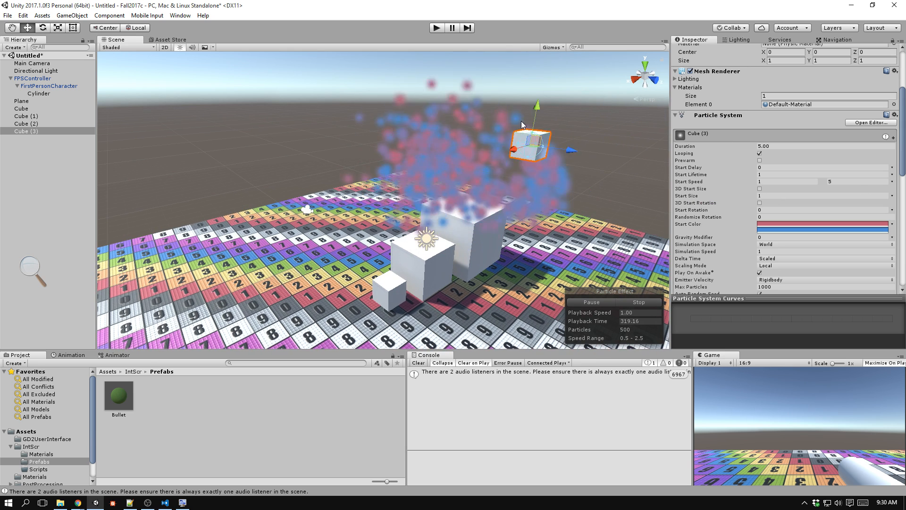
{"action": "left_click_drag", "start_coordinate": [521, 121], "coordinate": [307, 147]}
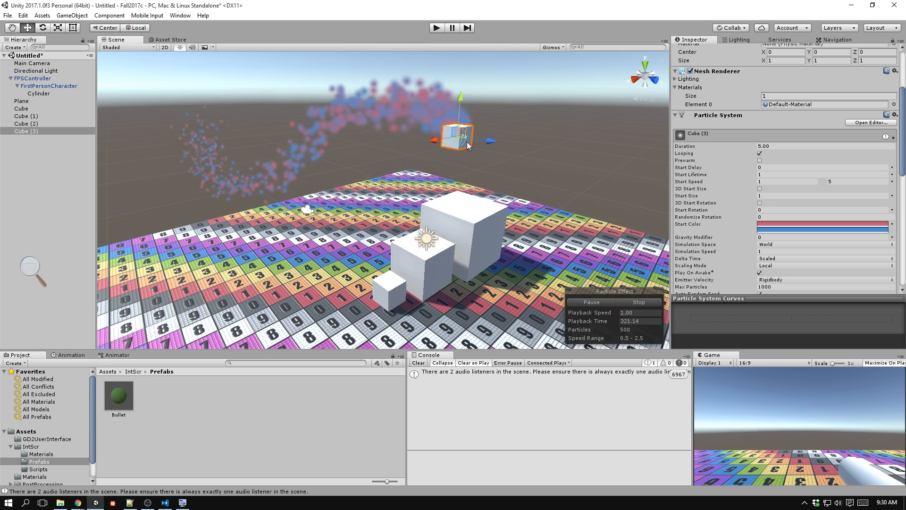
{"action": "left_click_drag", "start_coordinate": [467, 145], "coordinate": [240, 196]}
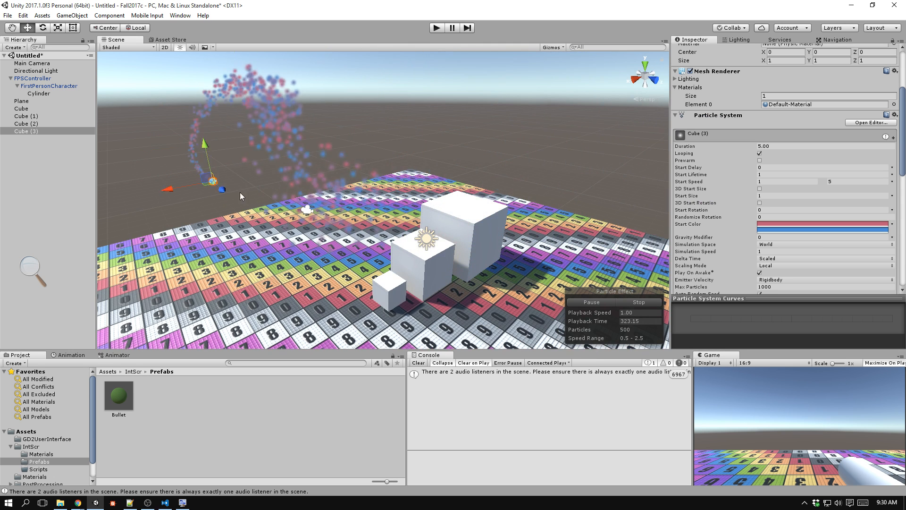
{"action": "left_click_drag", "start_coordinate": [532, 103], "coordinate": [392, 99]}
{"action": "left_click_drag", "start_coordinate": [513, 218], "coordinate": [245, 193]}
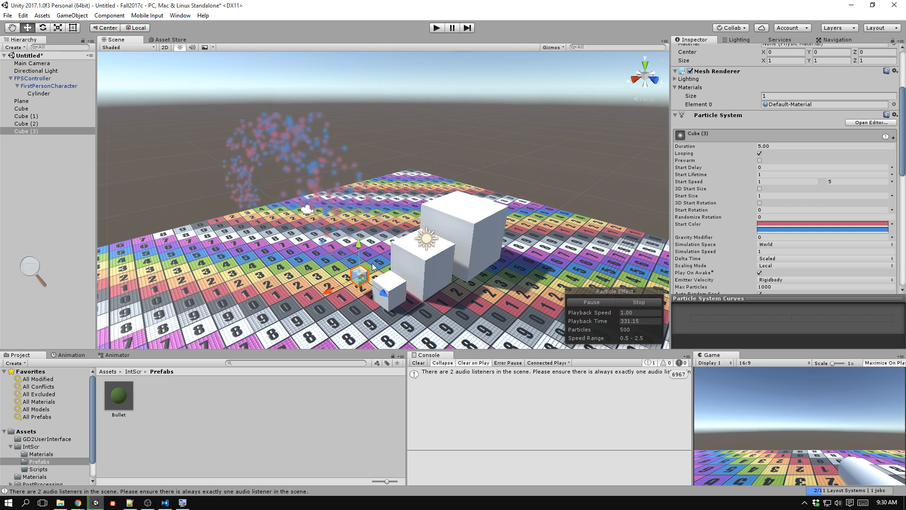
{"action": "left_click_drag", "start_coordinate": [493, 223], "coordinate": [310, 156]}
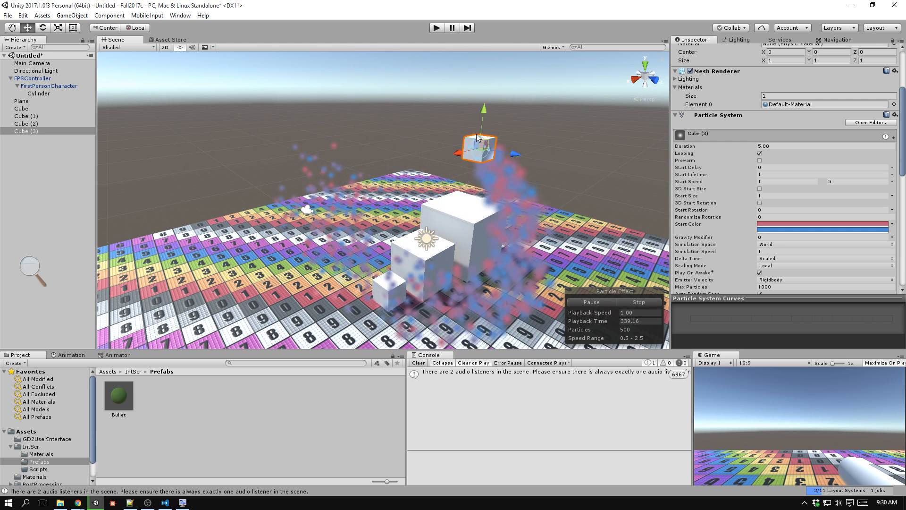
{"action": "left_click_drag", "start_coordinate": [477, 138], "coordinate": [451, 141]}
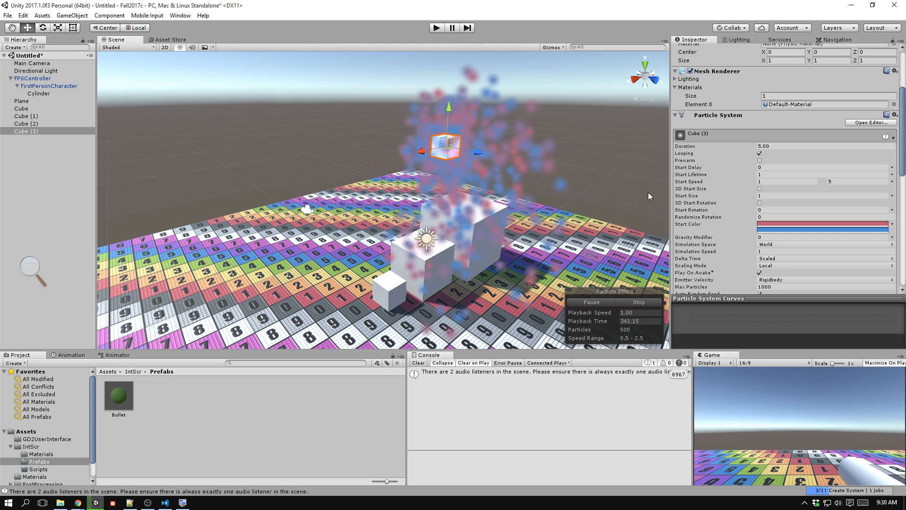
Set the Emission Rate over Time to 5000 and move the cube to check the particle flow.
{"action": "scroll", "coordinate": [762, 176], "scroll_direction": "down", "scroll_amount": 5}
{"action": "type", "text": "100"}
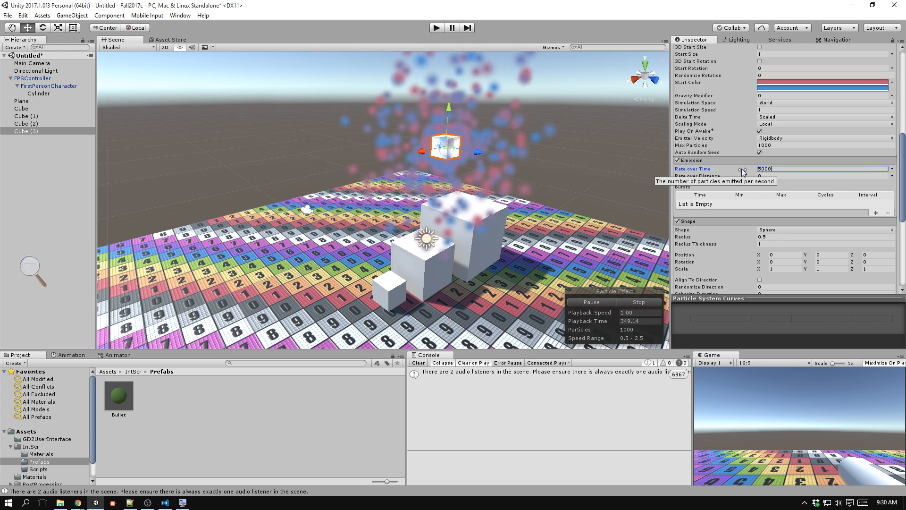
{"action": "key", "text": "Tab"}
{"action": "middle_click_drag", "start_coordinate": [607, 173], "coordinate": [588, 227]}
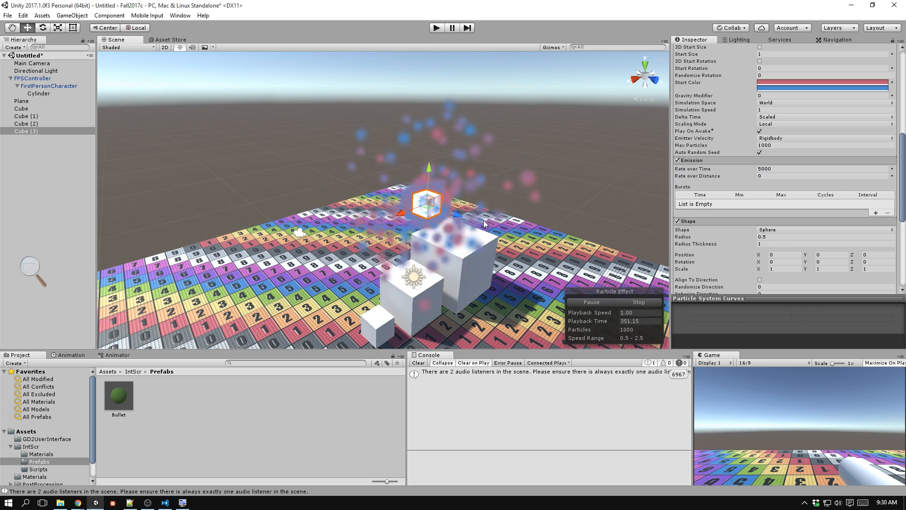
{"action": "left_click_drag", "start_coordinate": [516, 154], "coordinate": [313, 82]}
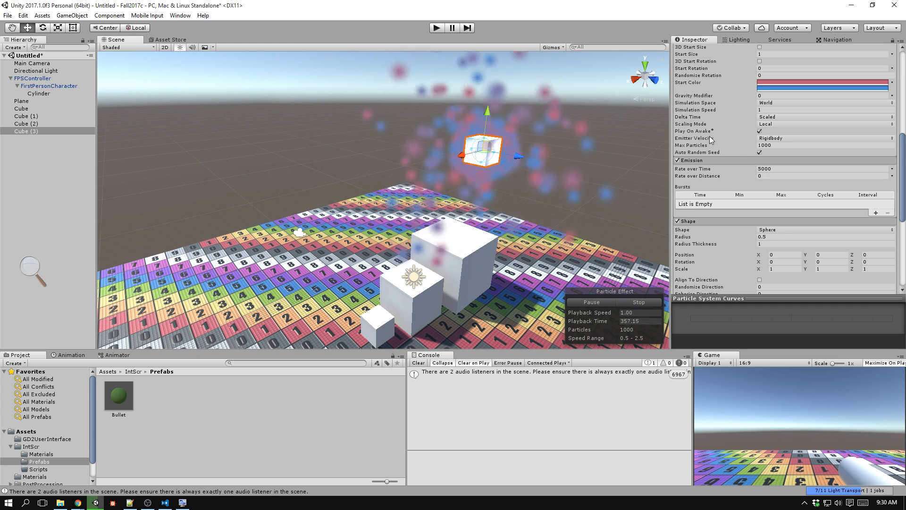
Set the particle system's Max Particles to 50000.
{"action": "key", "text": "super+plus"}
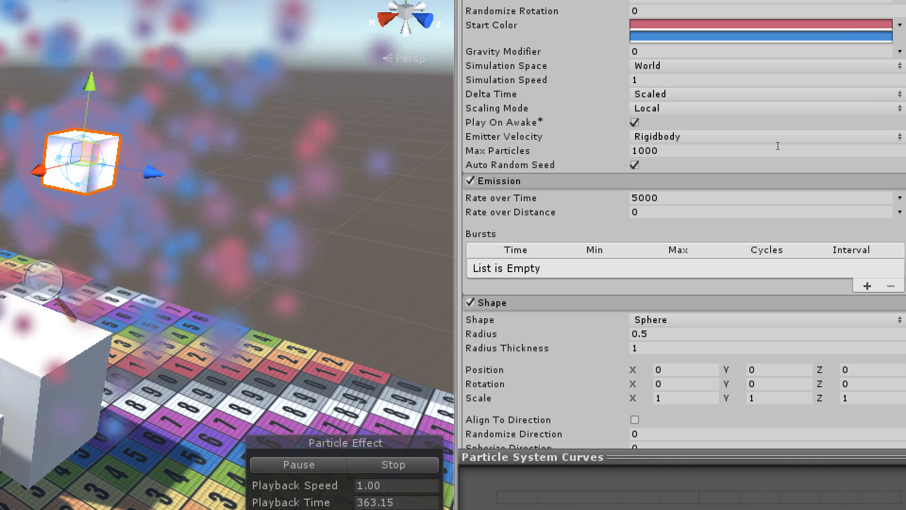
{"action": "left_click", "coordinate": [771, 147]}
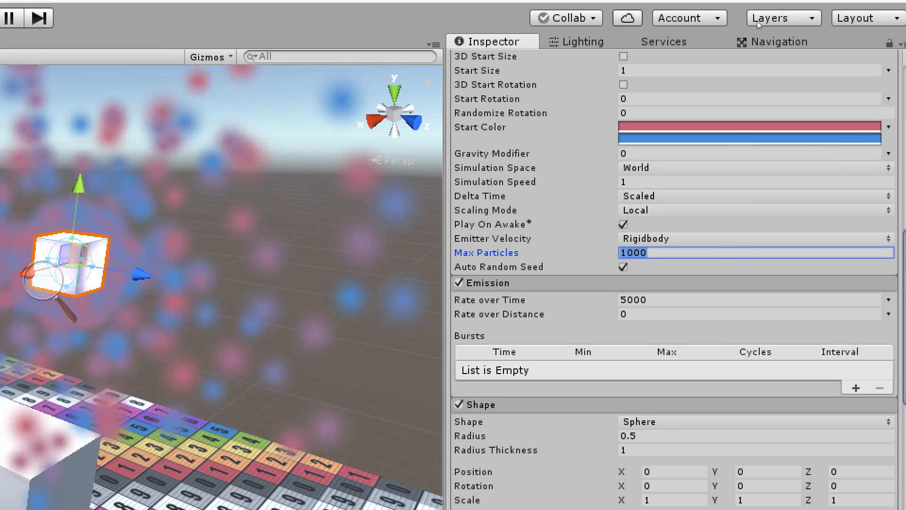
{"action": "scroll", "coordinate": [742, 76], "scroll_direction": "up", "scroll_amount": 5}
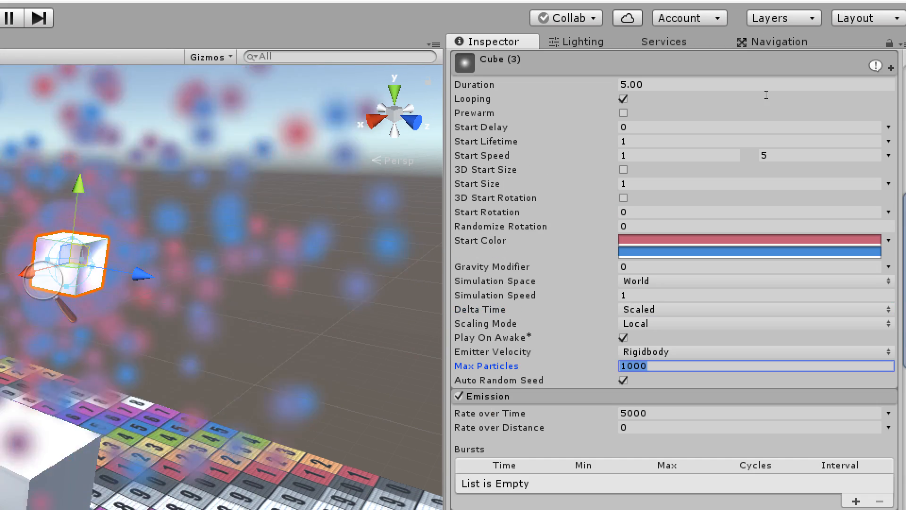
{"action": "scroll", "coordinate": [764, 118], "scroll_direction": "down", "scroll_amount": 5}
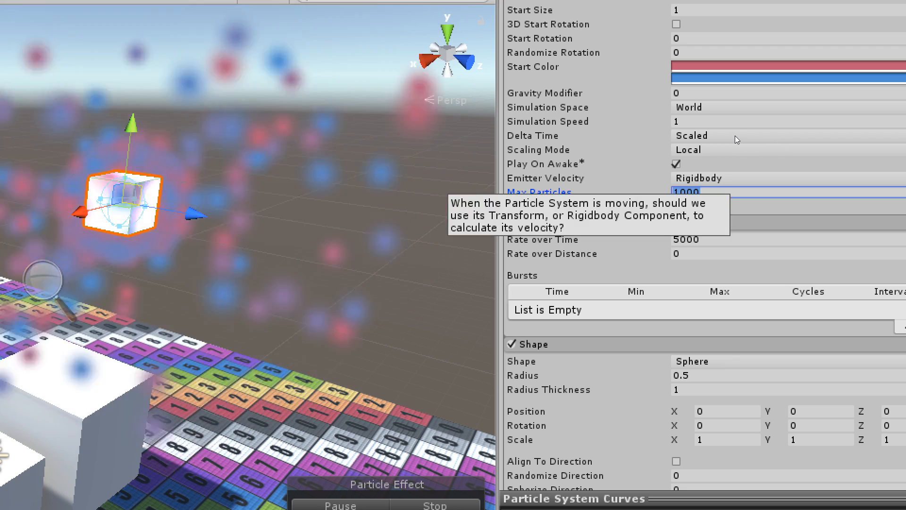
{"action": "type", "text": "50000"}
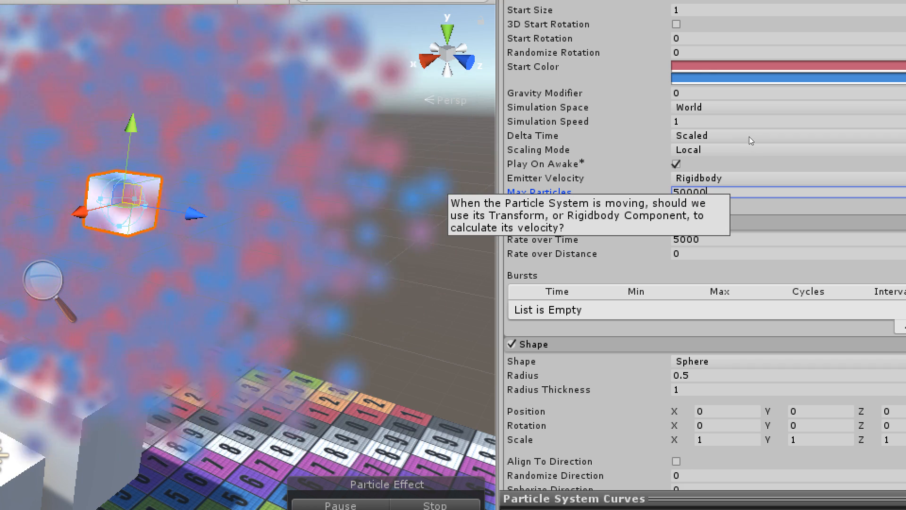
Sweep the emitter cube through the air above the floor to examine the denser particle trail.
{"action": "scroll", "coordinate": [265, 198], "scroll_direction": "down", "scroll_amount": 3}
{"action": "middle_click_drag", "start_coordinate": [255, 189], "coordinate": [453, 222]}
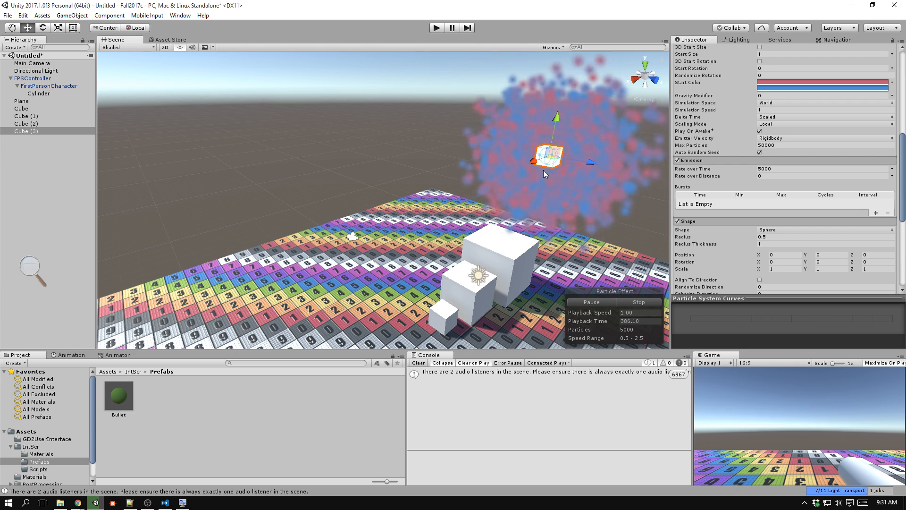
{"action": "left_click_drag", "start_coordinate": [476, 255], "coordinate": [435, 226]}
{"action": "key", "text": "w"}
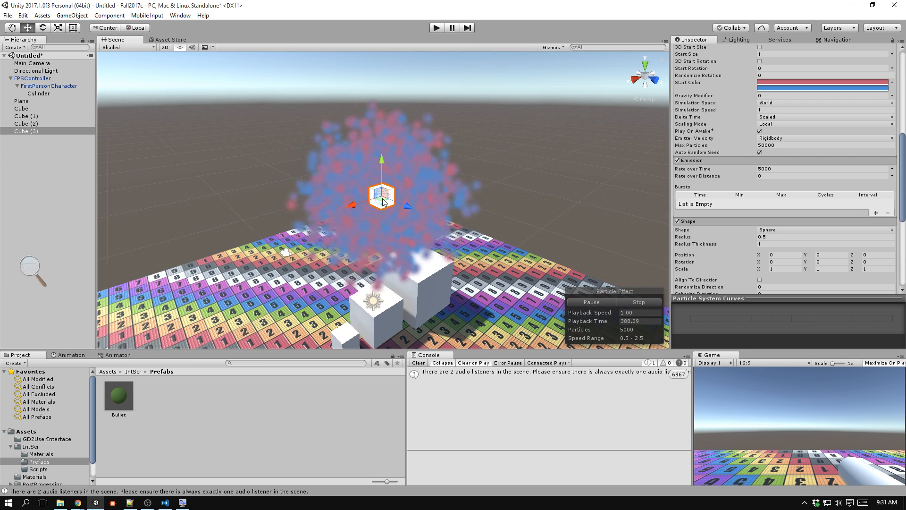
{"action": "left_click_drag", "start_coordinate": [395, 100], "coordinate": [273, 162]}
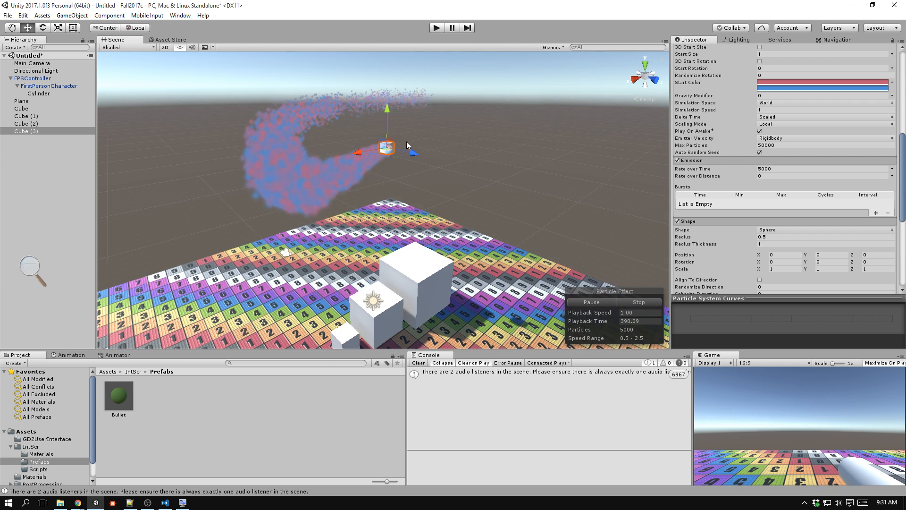
{"action": "left_click_drag", "start_coordinate": [617, 147], "coordinate": [325, 185]}
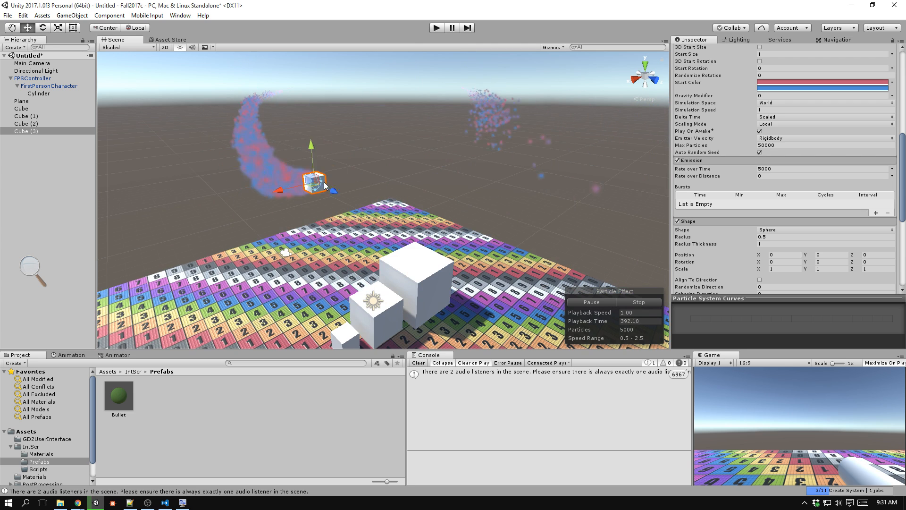
{"action": "left_click_drag", "start_coordinate": [546, 150], "coordinate": [540, 121]}
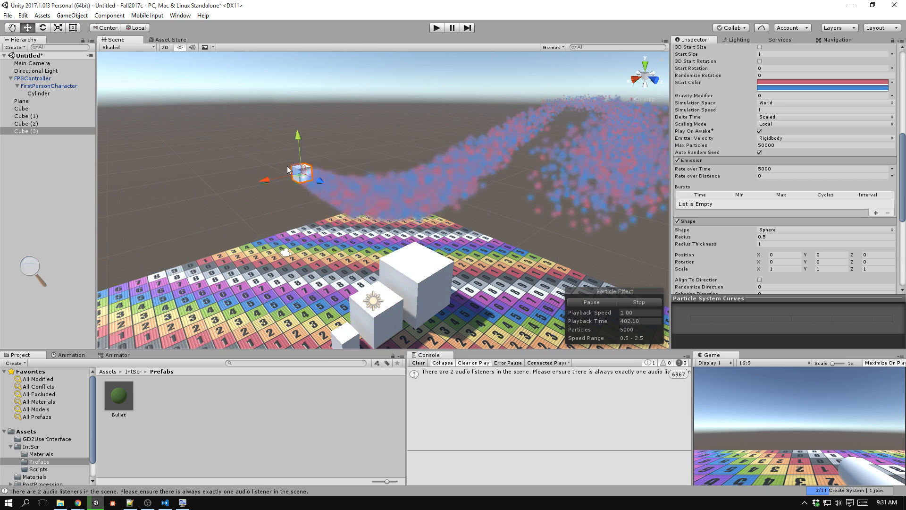
{"action": "left_click_drag", "start_coordinate": [287, 169], "coordinate": [505, 173]}
{"action": "left_click_drag", "start_coordinate": [352, 190], "coordinate": [410, 138]}
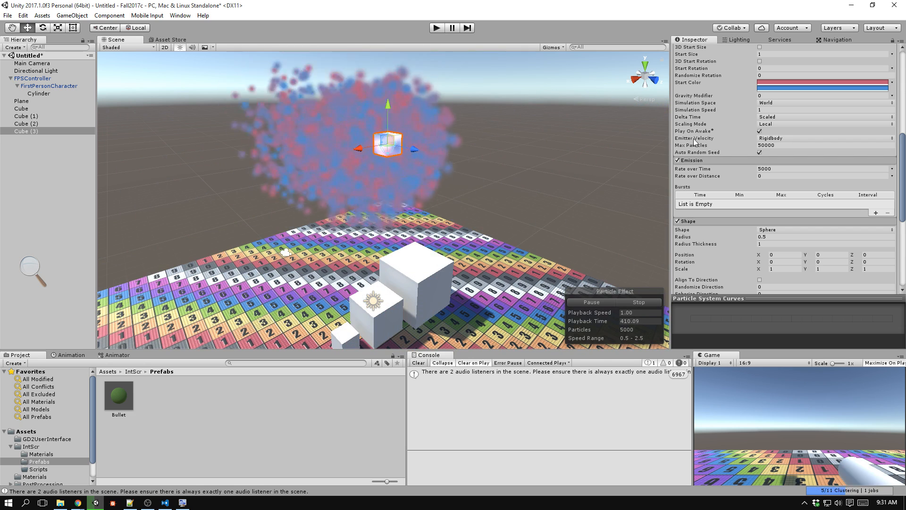
Set the particle system's Gravity Modifier to 0.5.
{"action": "left_click", "coordinate": [771, 95]}
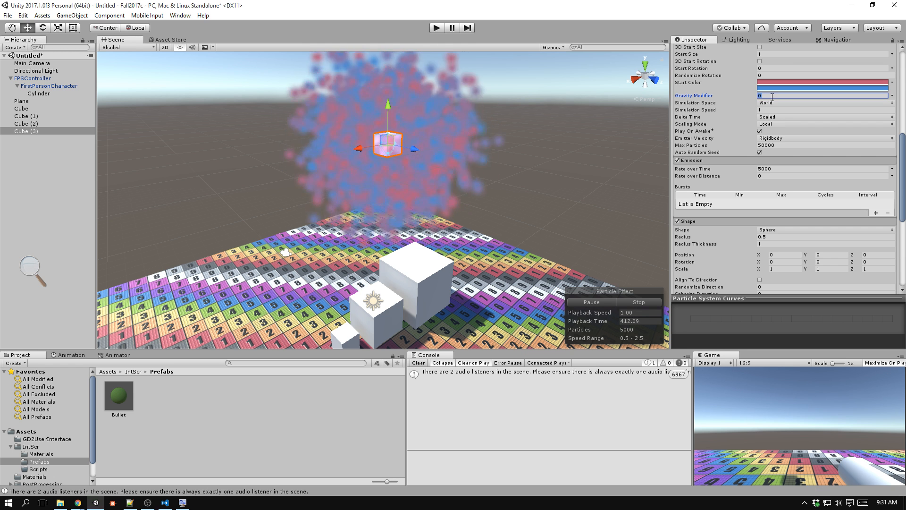
{"action": "type", "text": ".5"}
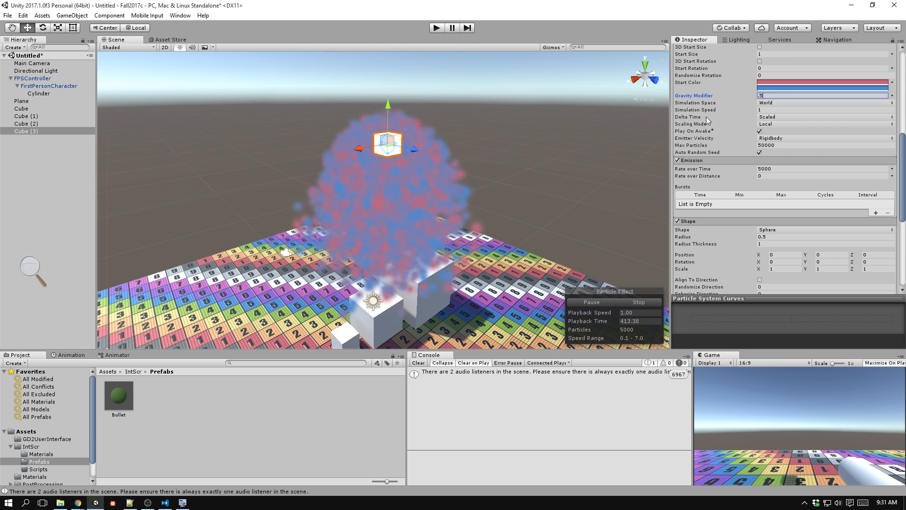
{"action": "key", "text": "Tab"}
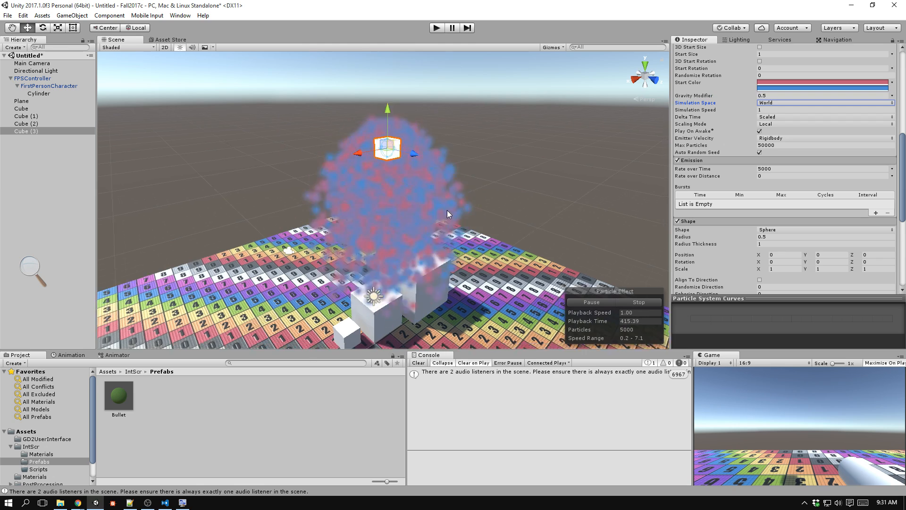
Position the emitter cube high above the largest white cube so the particles fall onto it.
{"action": "middle_click_drag", "start_coordinate": [449, 207], "coordinate": [465, 130]}
{"action": "left_click_drag", "start_coordinate": [404, 81], "coordinate": [120, 264]}
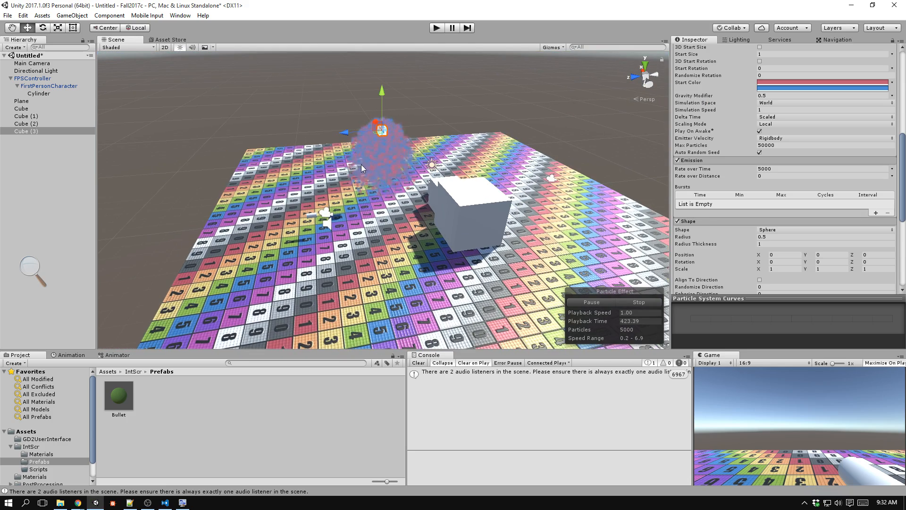
{"action": "left_click_drag", "start_coordinate": [464, 160], "coordinate": [473, 189]}
{"action": "left_click_drag", "start_coordinate": [469, 268], "coordinate": [470, 144]}
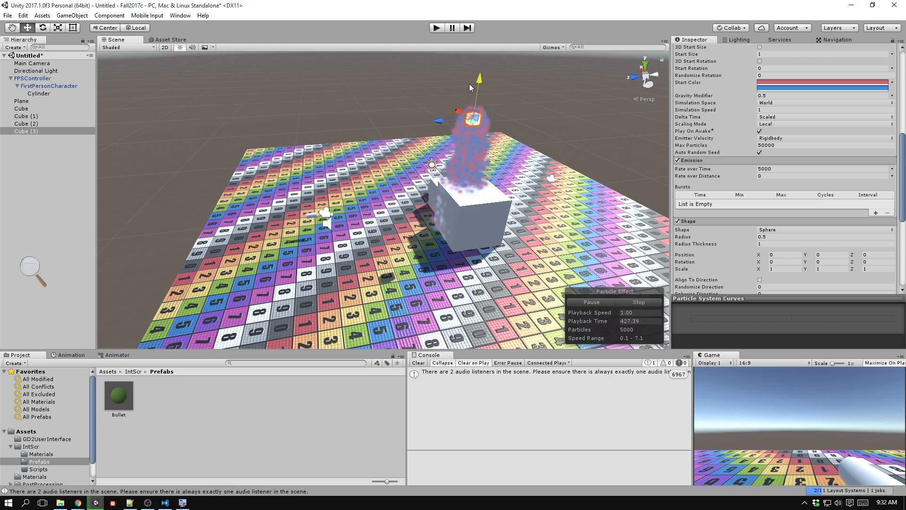
{"action": "right_click_drag", "start_coordinate": [467, 91], "coordinate": [630, 95]}
{"action": "key", "text": "e"}
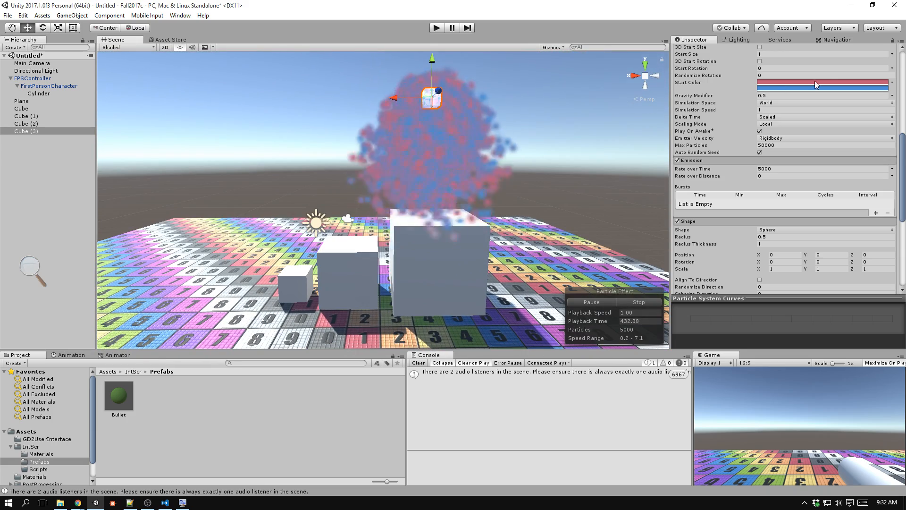
Switch the particle Start Color mode to Gradient.
{"action": "left_click", "coordinate": [893, 83]}
{"action": "left_click", "coordinate": [884, 99]}
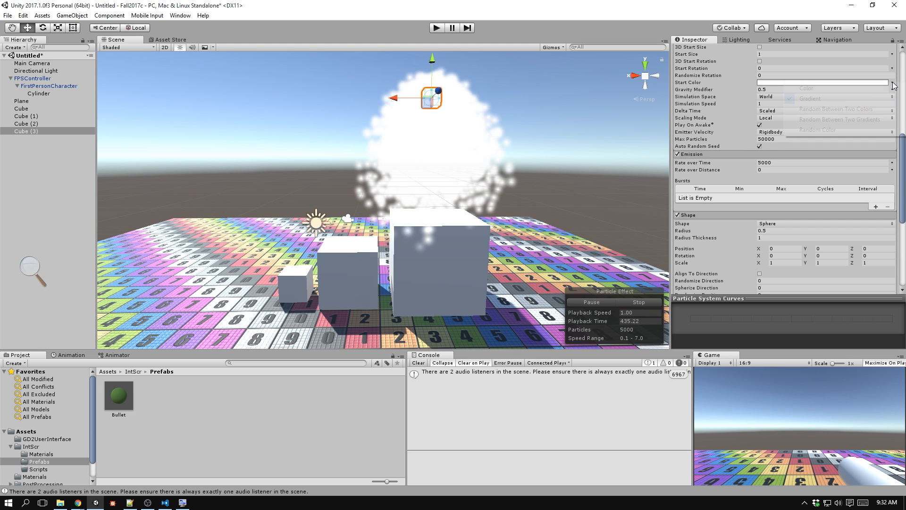
Switch the particle Start Color mode back to Color and set the color to white (FFFFFF).
{"action": "left_click", "coordinate": [892, 83]}
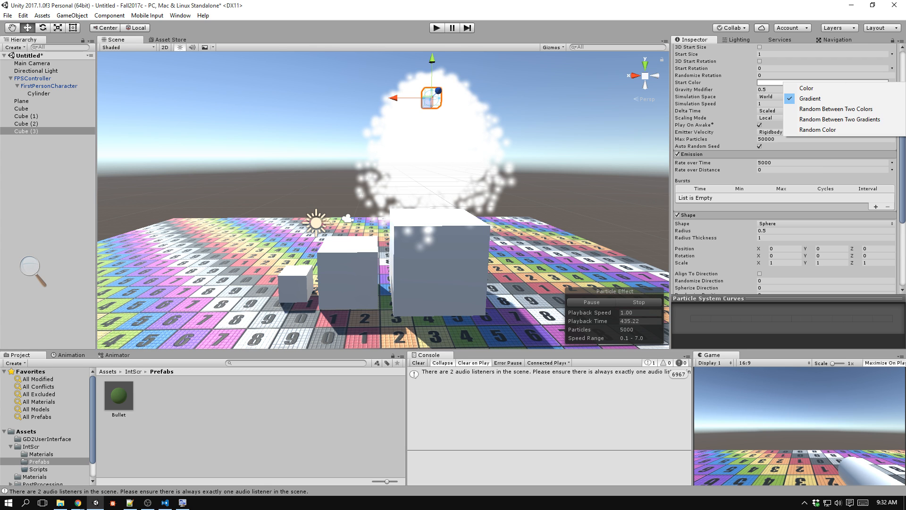
{"action": "left_click", "coordinate": [809, 88]}
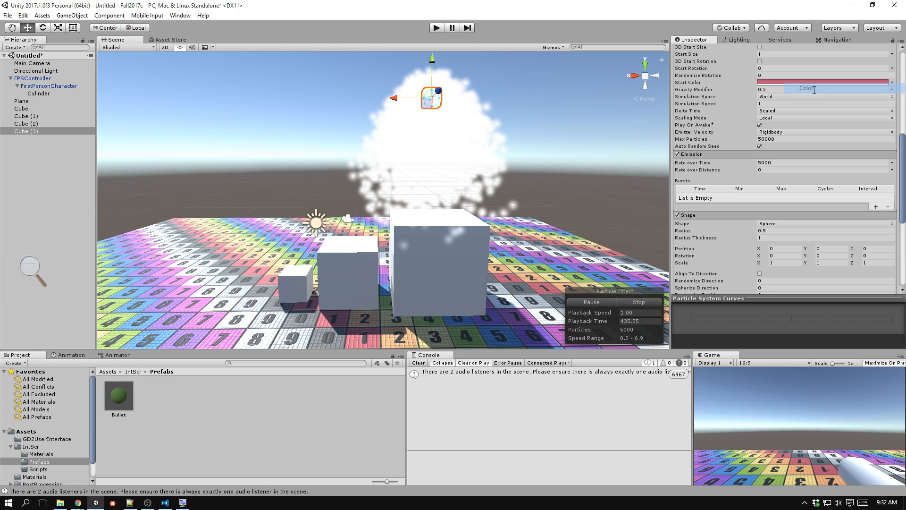
{"action": "left_click", "coordinate": [787, 82]}
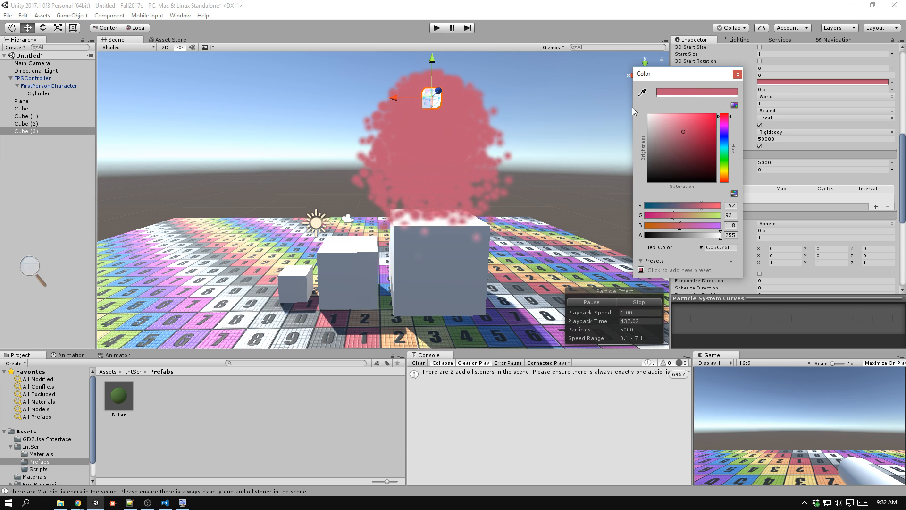
{"action": "left_click", "coordinate": [658, 120]}
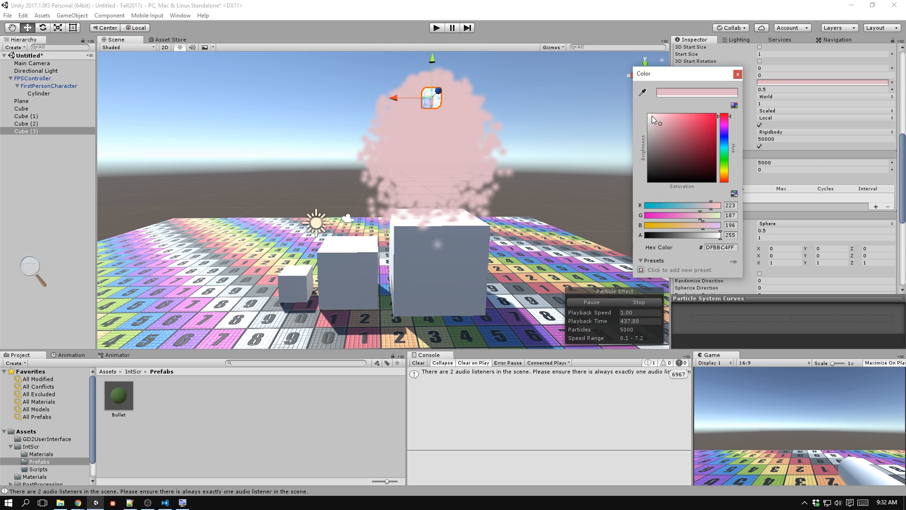
{"action": "left_click", "coordinate": [652, 116]}
{"action": "left_click", "coordinate": [648, 113]}
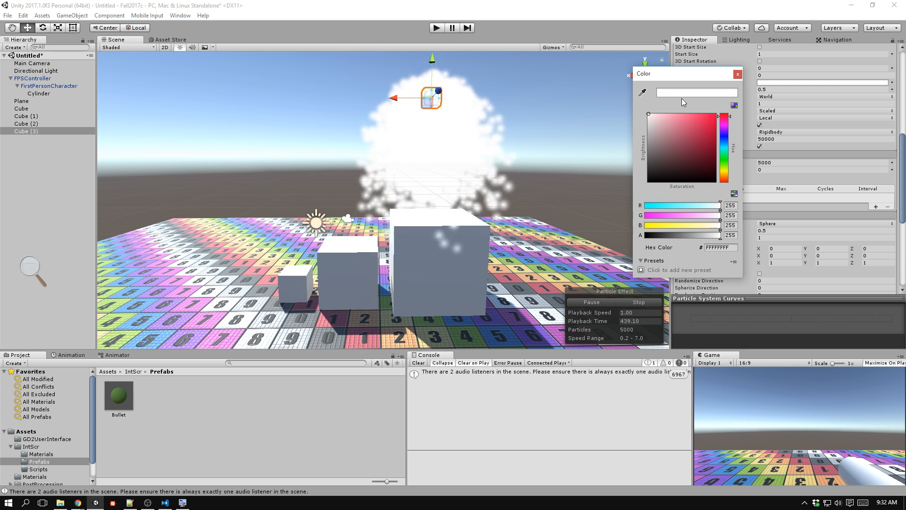
{"action": "left_click", "coordinate": [738, 74]}
Set the particle system's Max Particles to 1000 and its emission Rate over Time to 500.
{"action": "left_click", "coordinate": [788, 138]}
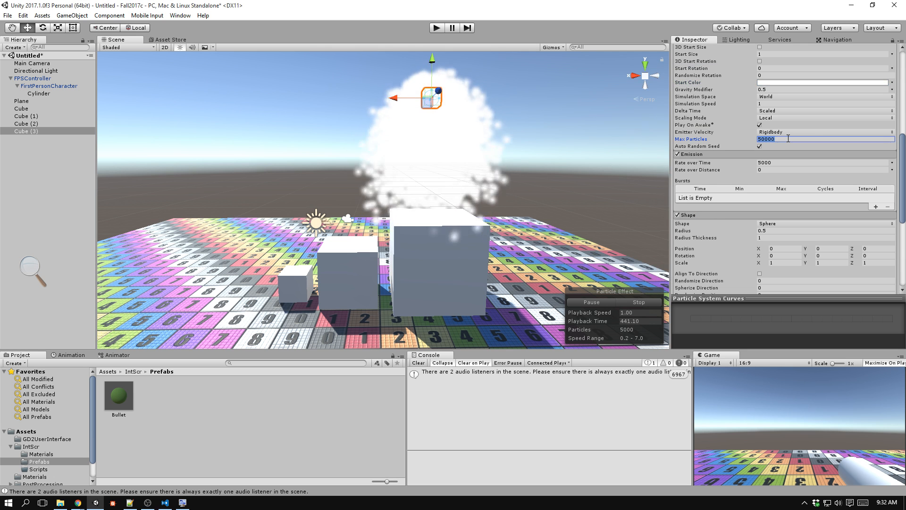
{"action": "type", "text": "1000"}
{"action": "key", "text": "BackSpace"}
{"action": "type", "text": "0"}
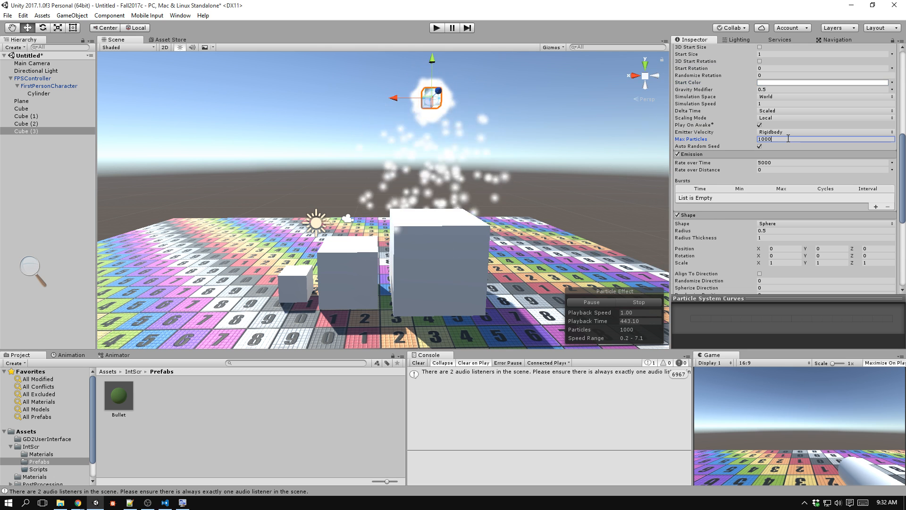
{"action": "left_click", "coordinate": [750, 163]}
{"action": "type", "text": "500"}
{"action": "key", "text": "Tab"}
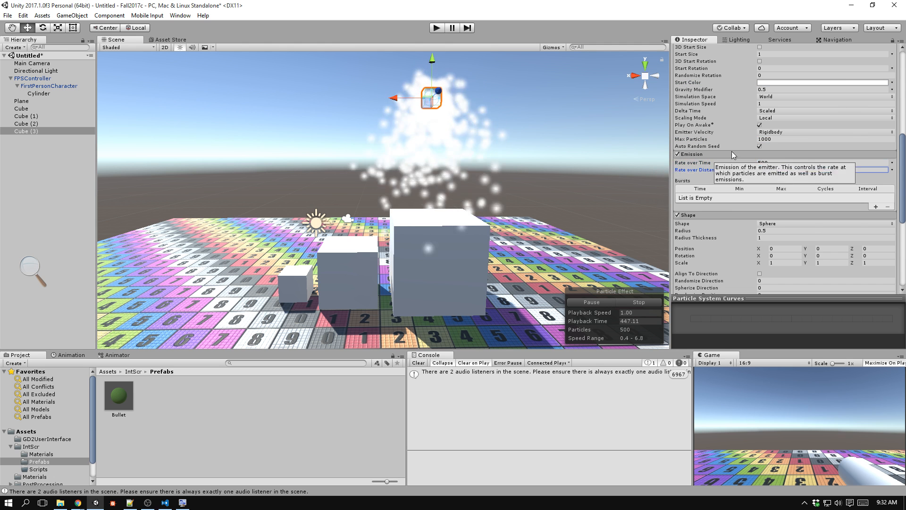
Enable the Color over Lifetime module of the particle system and expand its settings.
{"action": "scroll", "coordinate": [731, 151], "scroll_direction": "down", "scroll_amount": 3}
{"action": "left_click", "coordinate": [727, 131]}
{"action": "left_click", "coordinate": [731, 69]}
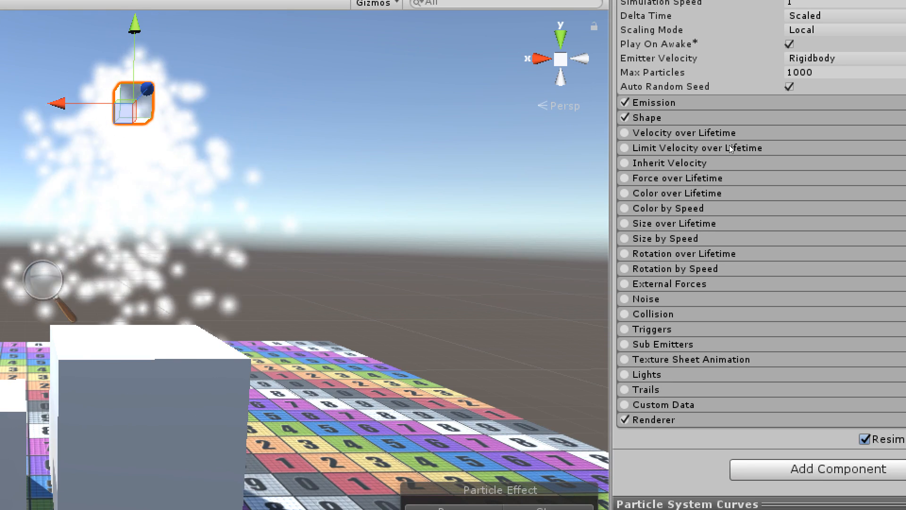
{"action": "left_click", "coordinate": [625, 193]}
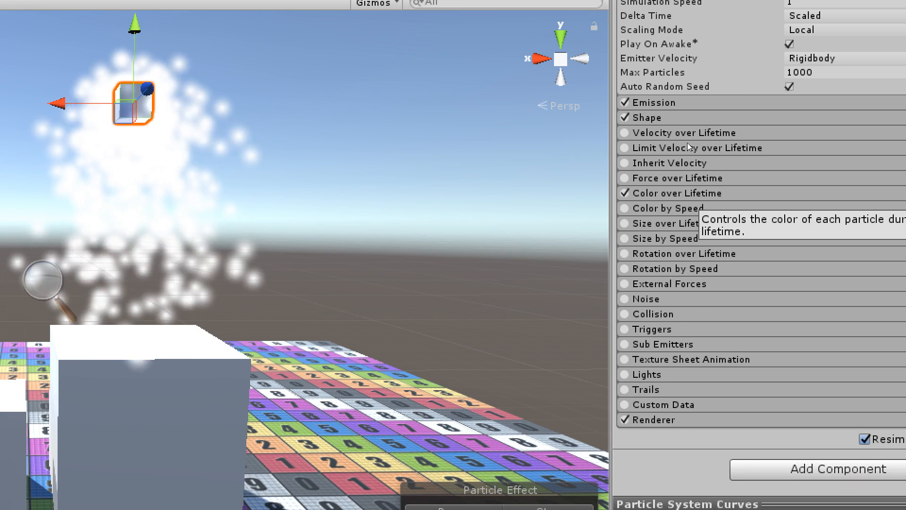
{"action": "left_click", "coordinate": [690, 193]}
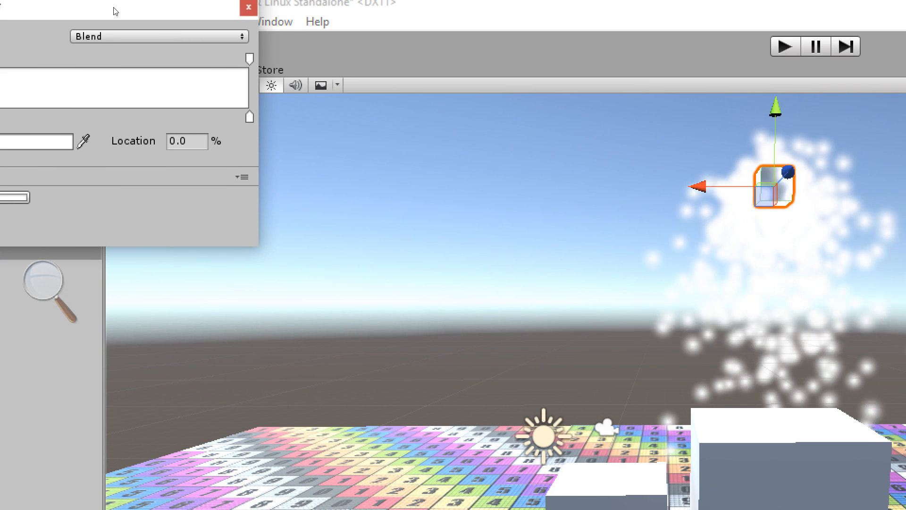
Set the start color key of the Color over Lifetime gradient to bright green (19F035).
{"action": "left_click_drag", "start_coordinate": [114, 8], "coordinate": [277, 66]}
{"action": "left_click", "coordinate": [215, 132]}
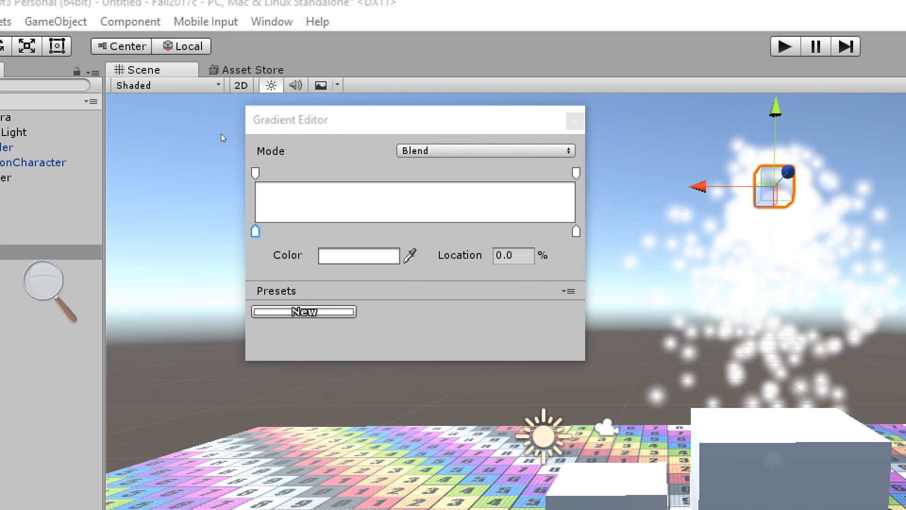
{"action": "left_click_drag", "start_coordinate": [680, 74], "coordinate": [112, 51]}
{"action": "left_click", "coordinate": [151, 129]}
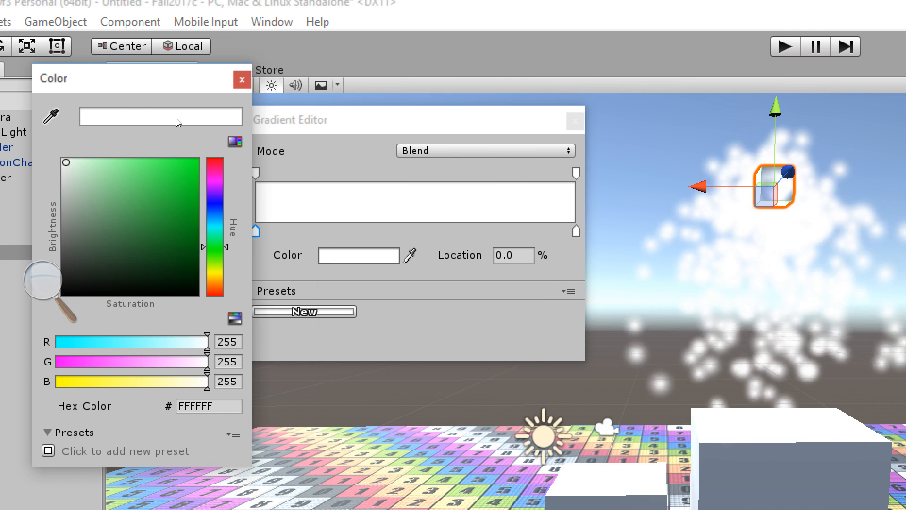
{"action": "left_click_drag", "start_coordinate": [126, 95], "coordinate": [136, 89]}
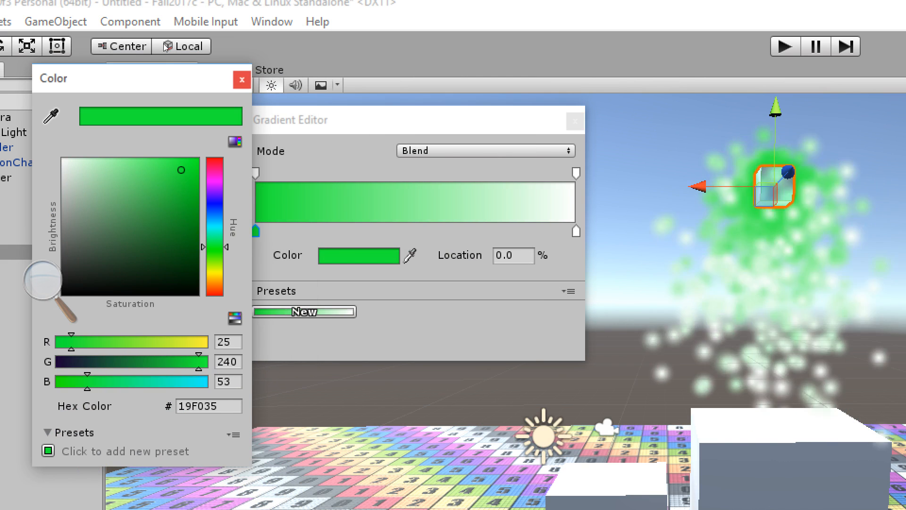
{"action": "left_click", "coordinate": [241, 80]}
Add a color key at about 50% of the gradient and make it blue-violet (6A4EFD).
{"action": "left_click", "coordinate": [331, 121]}
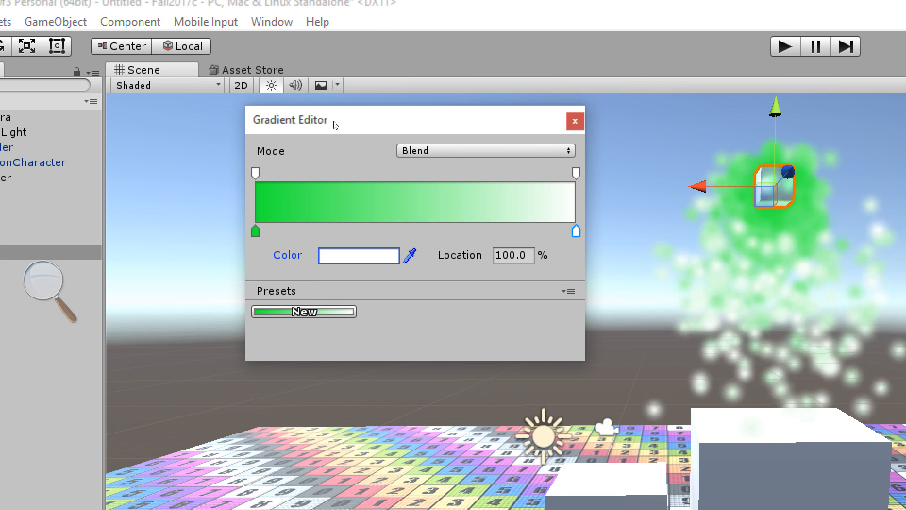
{"action": "left_click", "coordinate": [416, 231]}
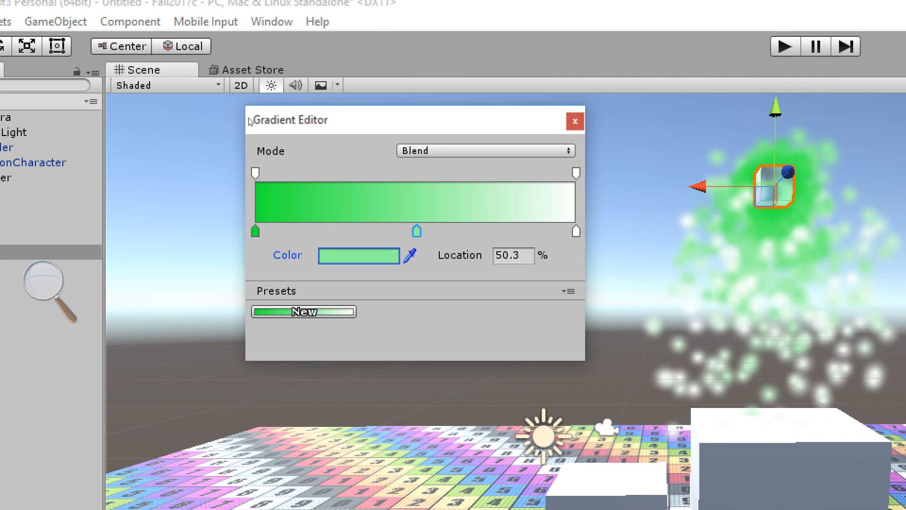
{"action": "left_click", "coordinate": [358, 255]}
{"action": "left_click", "coordinate": [214, 201]}
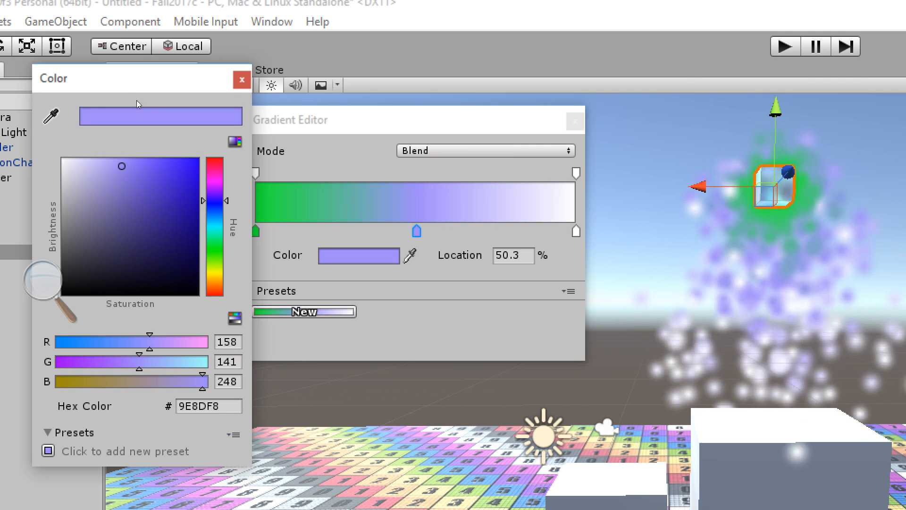
{"action": "left_click", "coordinate": [155, 162]}
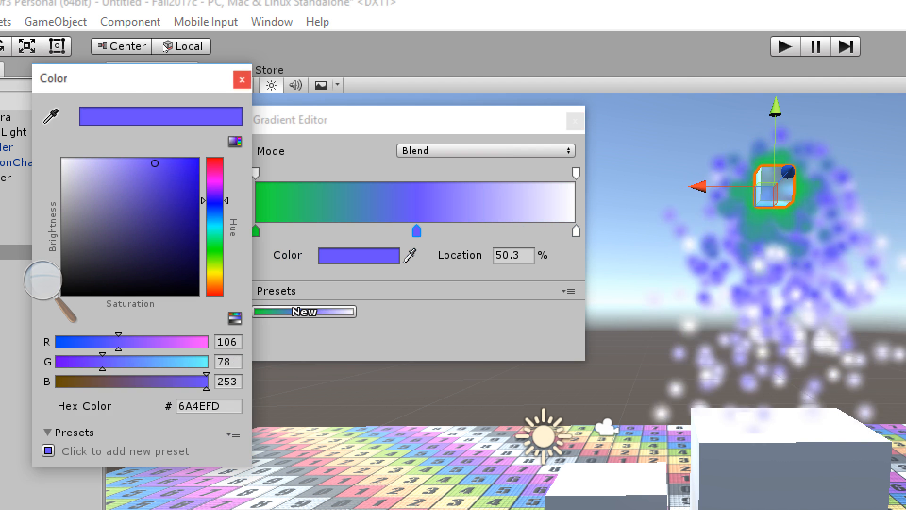
{"action": "left_click", "coordinate": [242, 80]}
Add another color key at about 59% of the gradient and make it pink (FD6FBE).
{"action": "left_click", "coordinate": [268, 119]}
{"action": "left_click", "coordinate": [370, 255]}
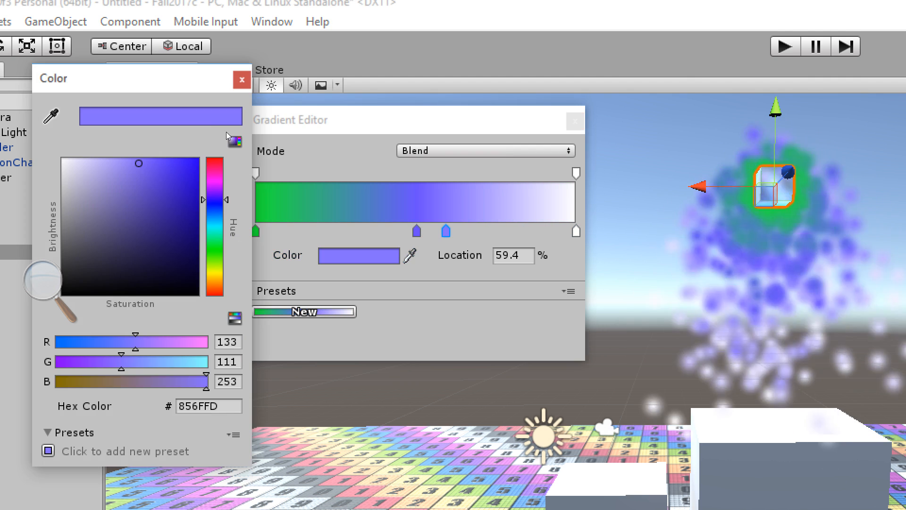
{"action": "left_click", "coordinate": [215, 172]}
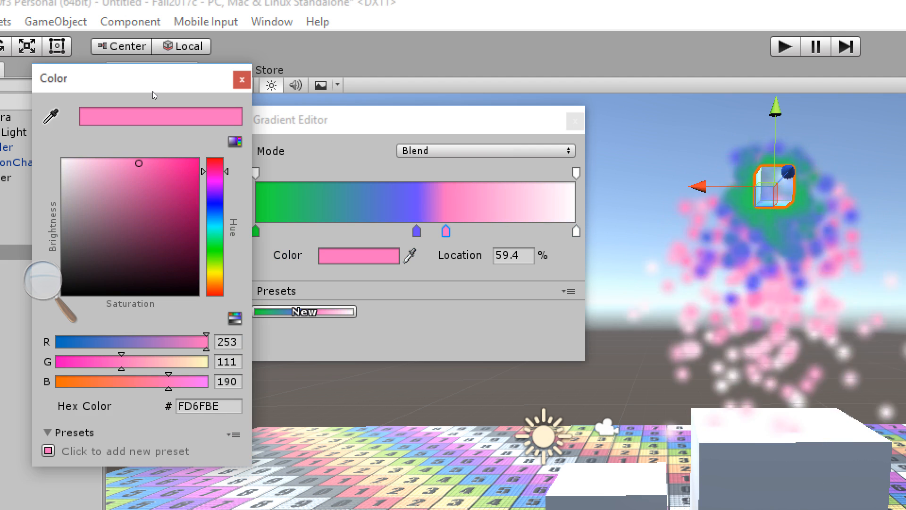
{"action": "left_click", "coordinate": [242, 79]}
Set the gradient's end color key at 100% to dark gray (424242) and close the gradient editor.
{"action": "left_click", "coordinate": [576, 231]}
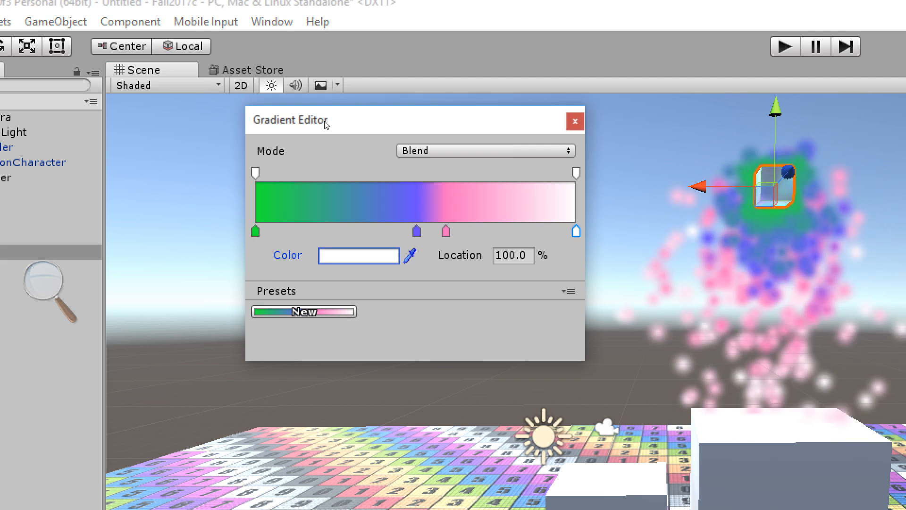
{"action": "left_click", "coordinate": [359, 255]}
{"action": "left_click", "coordinate": [112, 249]}
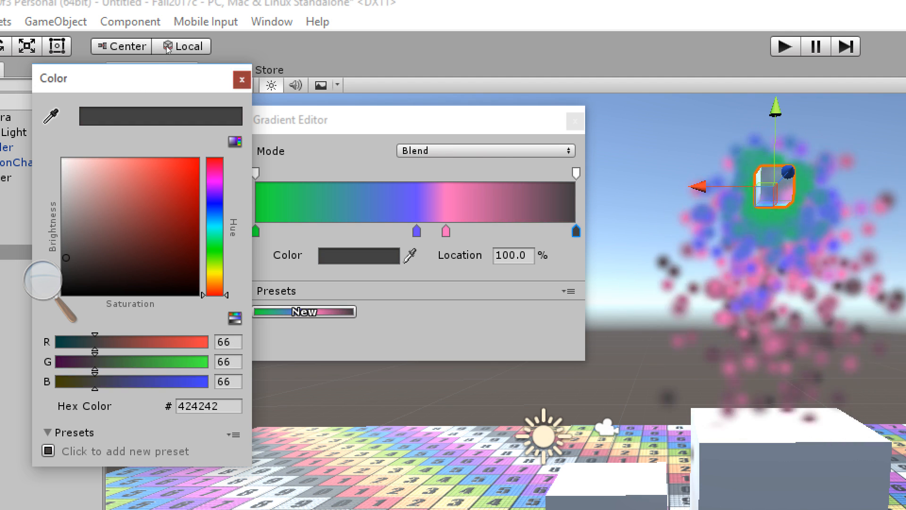
{"action": "left_click", "coordinate": [242, 79]}
{"action": "left_click", "coordinate": [331, 67]}
Sweep the emitter cube around above the floor to examine how the particle trail changes color over its lifetime.
{"action": "scroll", "coordinate": [346, 130], "scroll_direction": "down", "scroll_amount": 5}
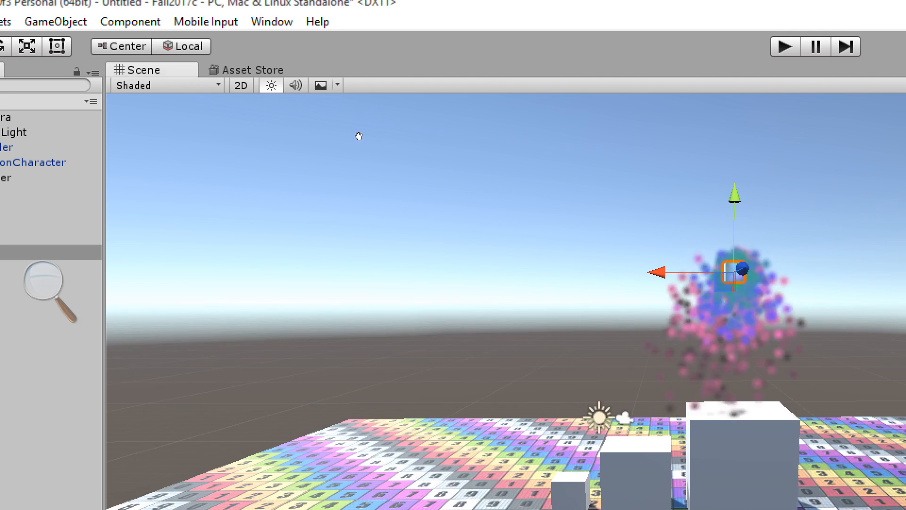
{"action": "left_click_drag", "start_coordinate": [360, 136], "coordinate": [334, 128], "text": "alt"}
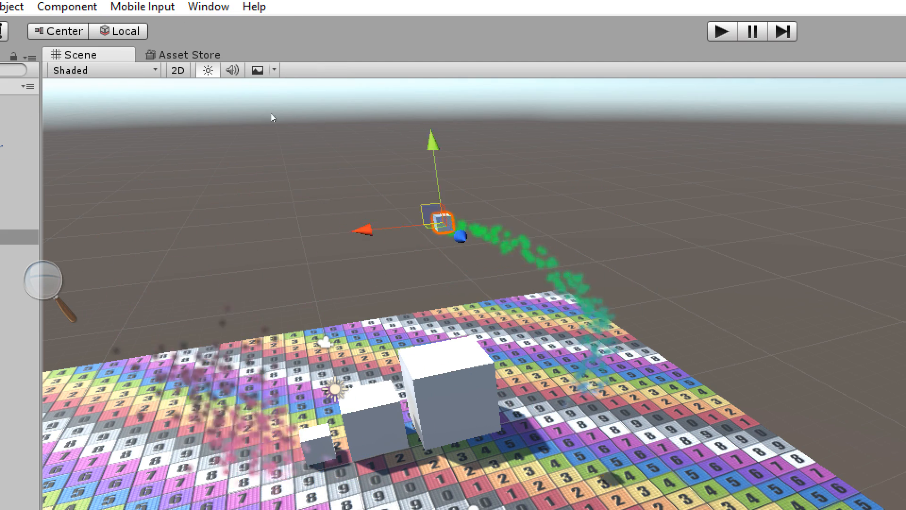
{"action": "mouse_move", "coordinate": [271, 114]}
{"action": "left_mouse_down"}
{"action": "mouse_move", "coordinate": [213, 142]}
{"action": "mouse_move", "coordinate": [236, 183]}
{"action": "mouse_move", "coordinate": [278, 85]}
{"action": "mouse_move", "coordinate": [159, 115]}
{"action": "mouse_move", "coordinate": [344, 91]}
{"action": "mouse_move", "coordinate": [423, 128]}
{"action": "mouse_move", "coordinate": [223, 78]}
{"action": "mouse_move", "coordinate": [166, 161]}
{"action": "mouse_move", "coordinate": [401, 75]}
{"action": "mouse_move", "coordinate": [396, 166]}
{"action": "mouse_move", "coordinate": [208, 85]}
{"action": "mouse_move", "coordinate": [194, 176]}
{"action": "mouse_move", "coordinate": [264, 105]}
{"action": "mouse_move", "coordinate": [418, 144]}
{"action": "mouse_move", "coordinate": [386, 113]}
{"action": "mouse_move", "coordinate": [189, 102]}
{"action": "mouse_move", "coordinate": [282, 129]}
{"action": "mouse_move", "coordinate": [344, 81]}
{"action": "mouse_move", "coordinate": [206, 106]}
{"action": "mouse_move", "coordinate": [195, 168]}
{"action": "mouse_move", "coordinate": [379, 137]}
{"action": "mouse_move", "coordinate": [177, 89]}
{"action": "mouse_move", "coordinate": [262, 131]}
{"action": "mouse_move", "coordinate": [270, 119]}
{"action": "left_mouse_up"}
{"action": "key", "text": "super+minus"}
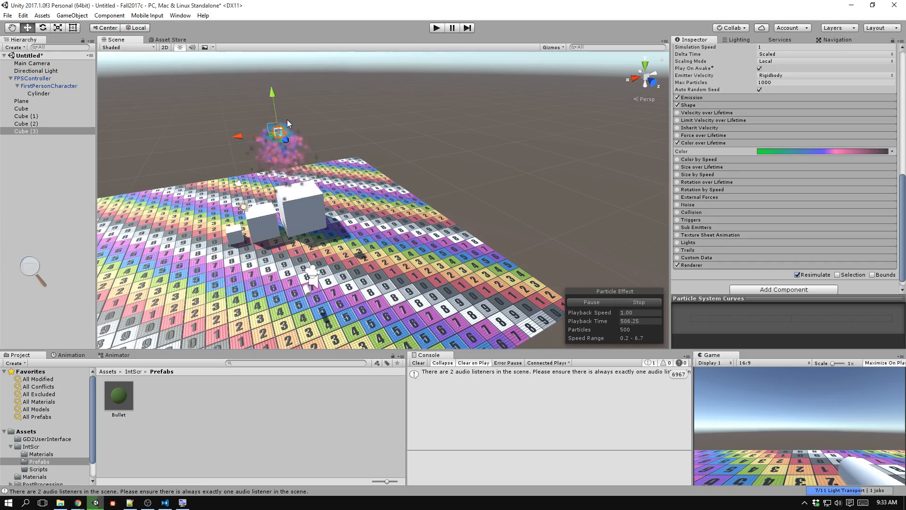
{"action": "scroll", "coordinate": [349, 158], "scroll_direction": "down", "scroll_amount": 5}
{"action": "middle_click_drag", "start_coordinate": [363, 163], "coordinate": [350, 202]}
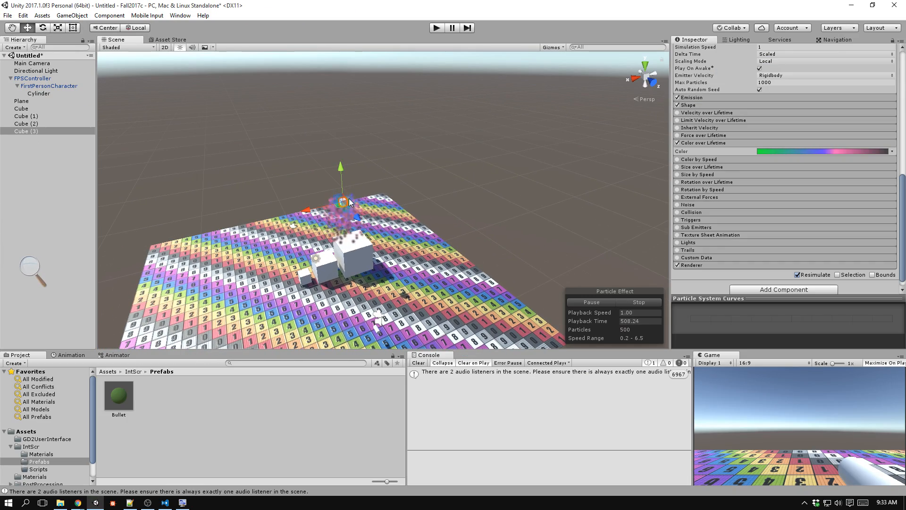
{"action": "left_click_drag", "start_coordinate": [254, 290], "coordinate": [165, 185]}
{"action": "left_click_drag", "start_coordinate": [267, 257], "coordinate": [164, 209]}
{"action": "left_click_drag", "start_coordinate": [251, 262], "coordinate": [435, 178]}
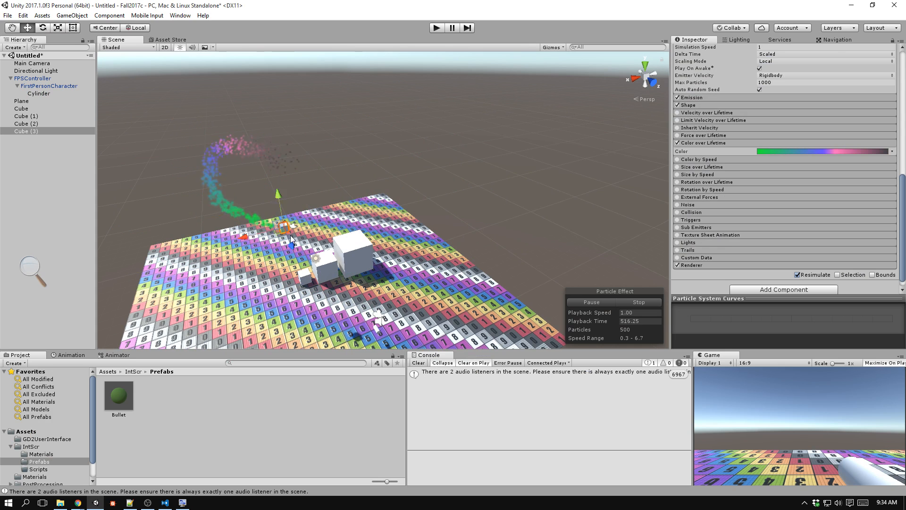
{"action": "left_click_drag", "start_coordinate": [290, 235], "coordinate": [393, 128]}
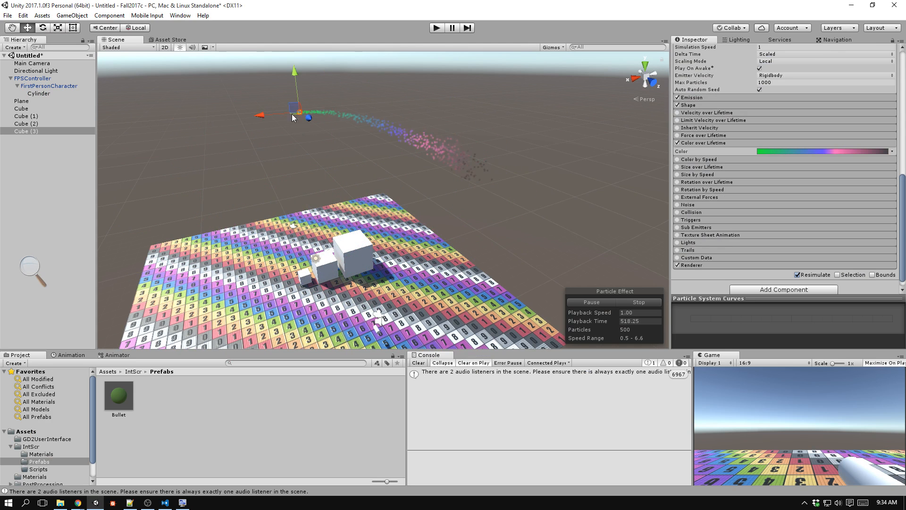
{"action": "left_click_drag", "start_coordinate": [253, 173], "coordinate": [272, 190]}
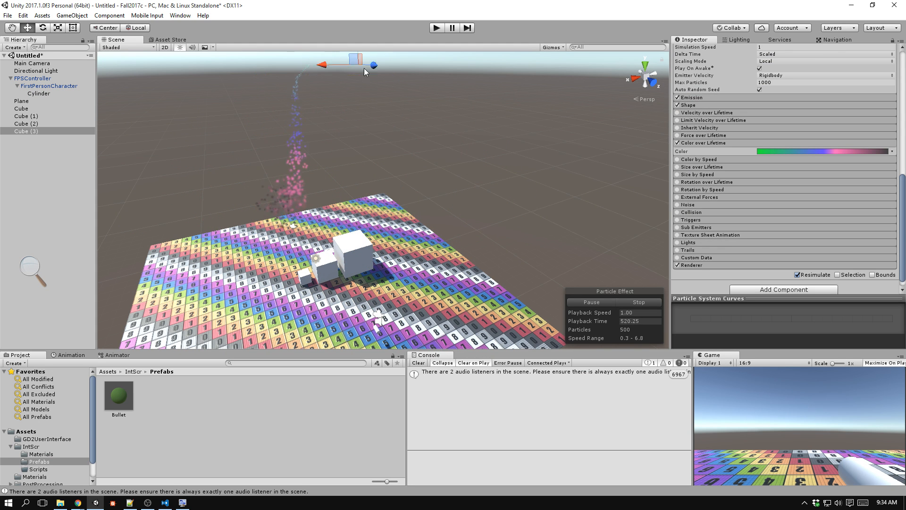
{"action": "left_click_drag", "start_coordinate": [333, 258], "coordinate": [440, 224]}
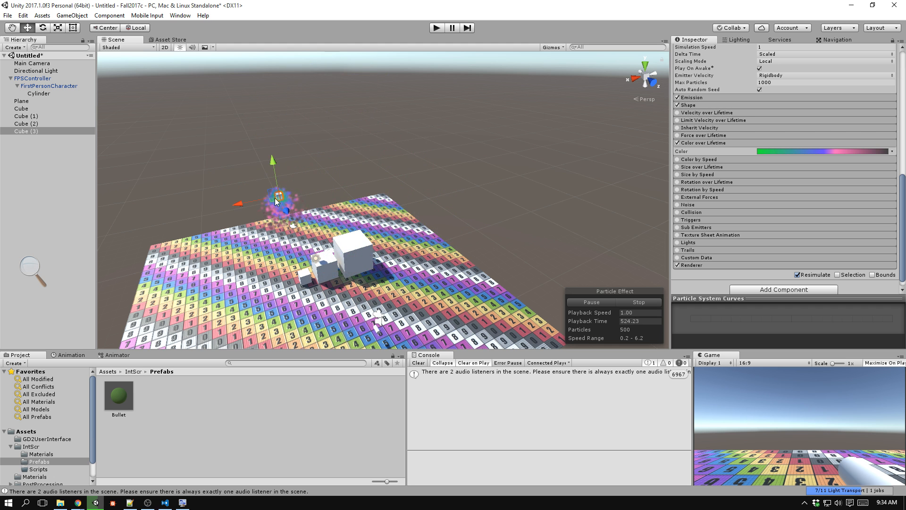
{"action": "left_click_drag", "start_coordinate": [253, 238], "coordinate": [341, 117]}
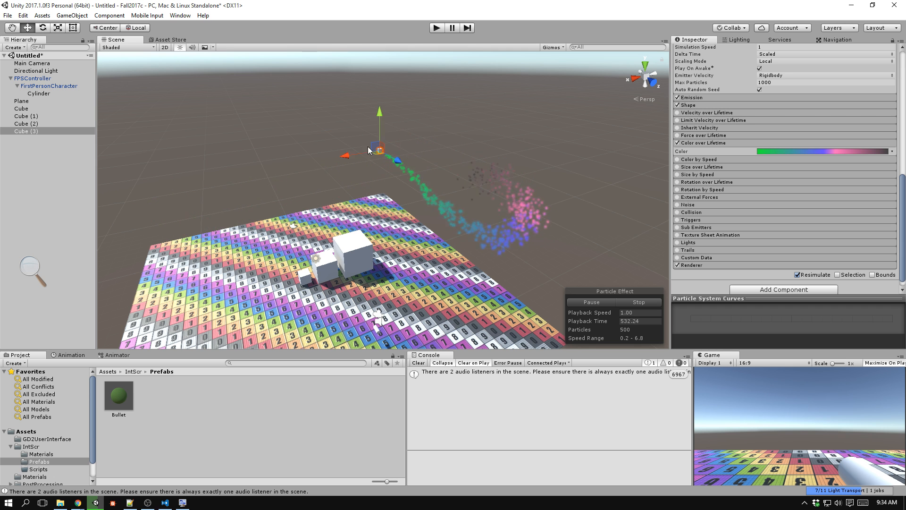
{"action": "left_click_drag", "start_coordinate": [367, 146], "coordinate": [237, 157]}
{"action": "left_click_drag", "start_coordinate": [462, 169], "coordinate": [278, 249]}
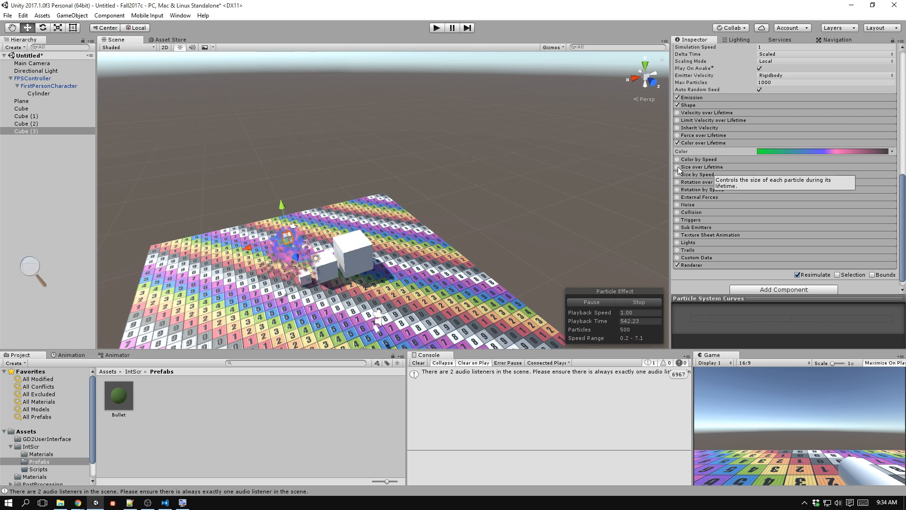
Enable the Size over Lifetime module and give Size a curve easing down from 1.0 to 0.0 in the enlarged curve editor.
{"action": "left_click", "coordinate": [696, 166]}
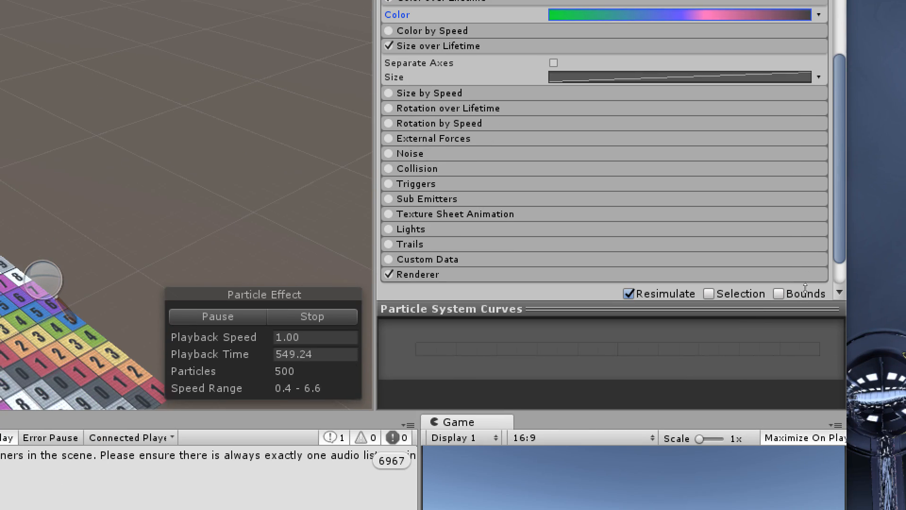
{"action": "left_click_drag", "start_coordinate": [805, 287], "coordinate": [808, 155]}
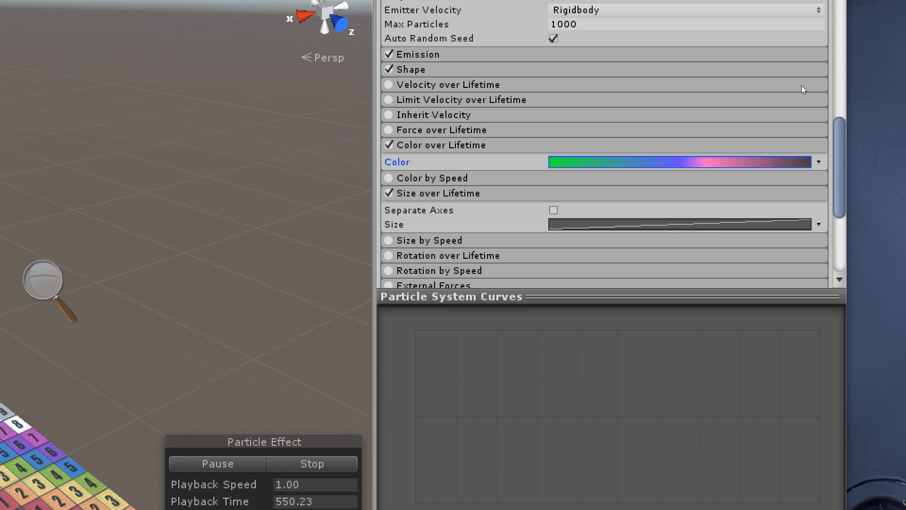
{"action": "left_click", "coordinate": [804, 223]}
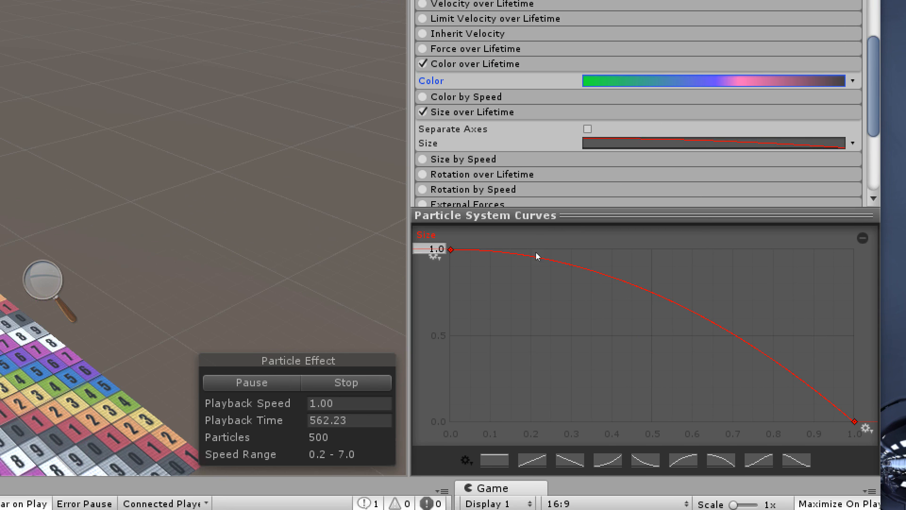
Sweep the emitter cube through the air above the floor to examine the particle size along the trail.
{"action": "middle_click_drag", "start_coordinate": [536, 252], "coordinate": [681, 194]}
{"action": "left_click_drag", "start_coordinate": [680, 194], "coordinate": [577, 208], "text": "alt"}
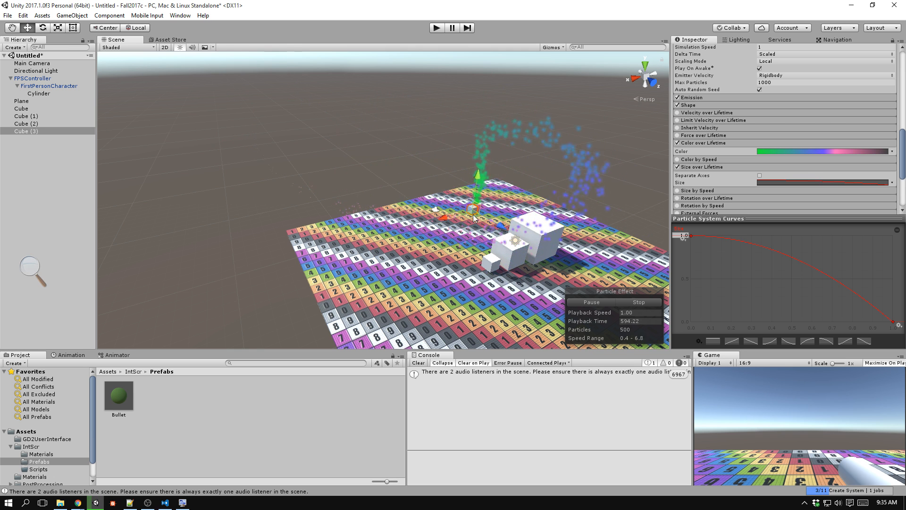
Move the emitter cube through the air and back beside the white cubes, framing it to examine the shrinking particles up close.
{"action": "left_click_drag", "start_coordinate": [563, 145], "coordinate": [304, 172]}
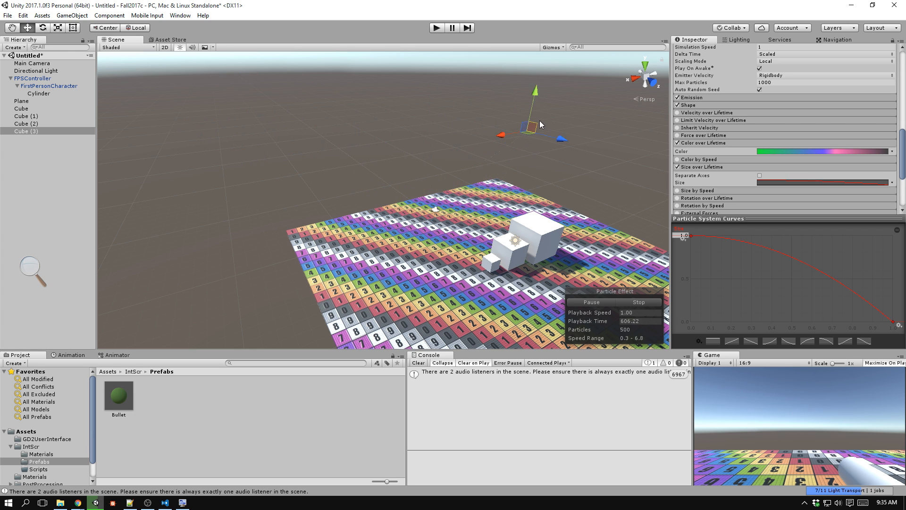
{"action": "left_click_drag", "start_coordinate": [539, 120], "coordinate": [531, 130]}
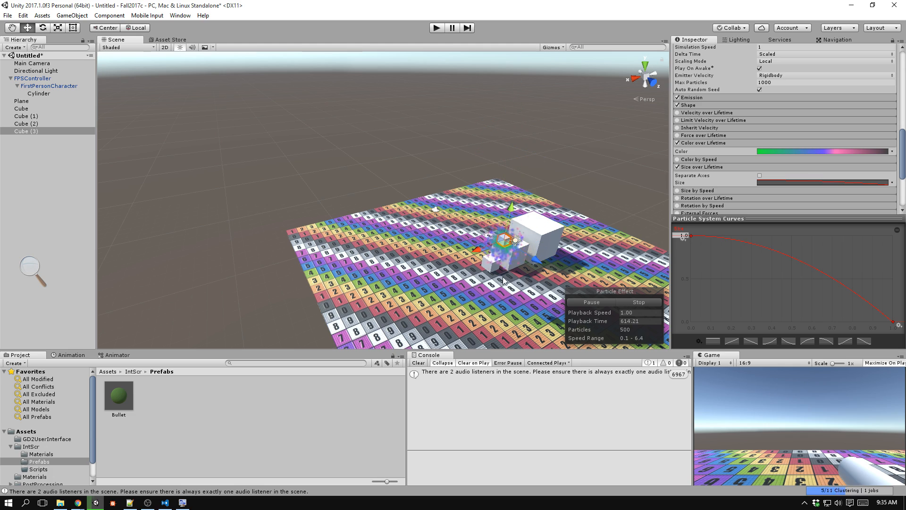
{"action": "key", "text": "f"}
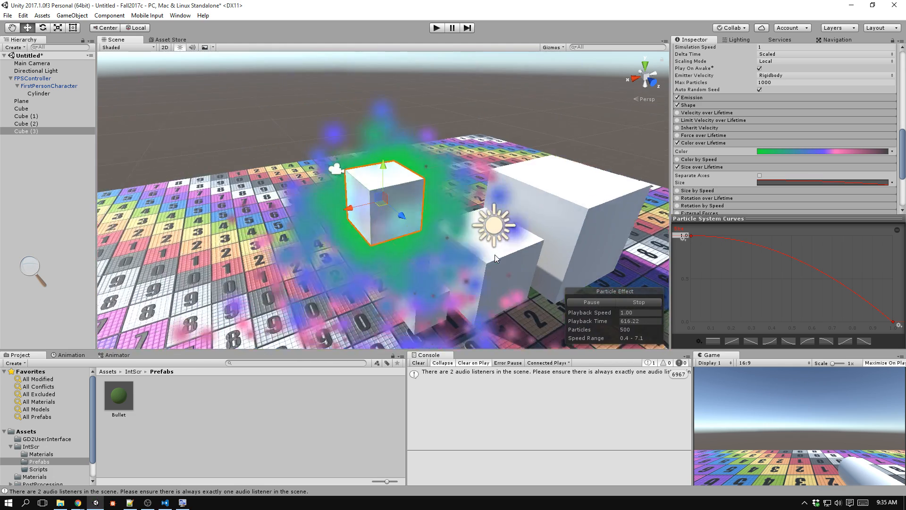
{"action": "left_click_drag", "start_coordinate": [485, 254], "coordinate": [410, 218], "text": "alt"}
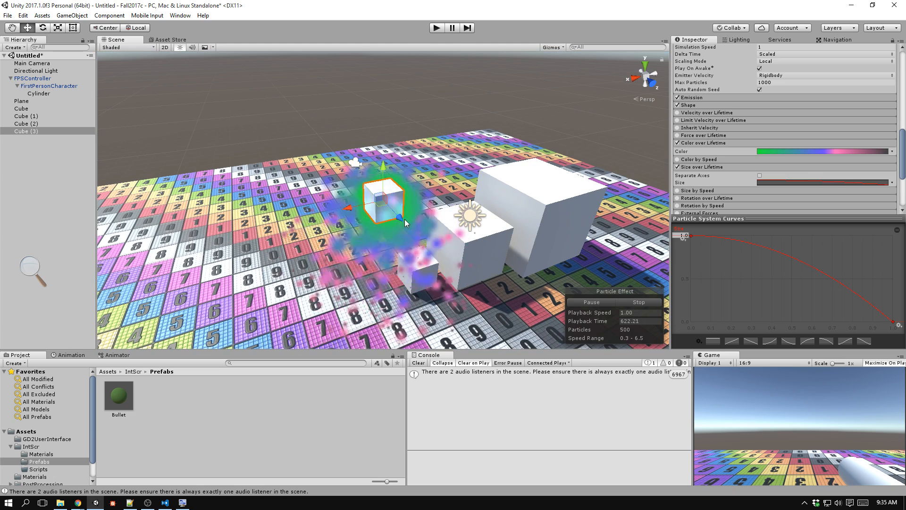
Collapse the Color over Lifetime and Size over Lifetime settings, and expand and enable the Noise module.
{"action": "left_click", "coordinate": [716, 143]}
{"action": "left_click", "coordinate": [716, 157]}
{"action": "scroll", "coordinate": [716, 147], "scroll_direction": "down", "scroll_amount": 3}
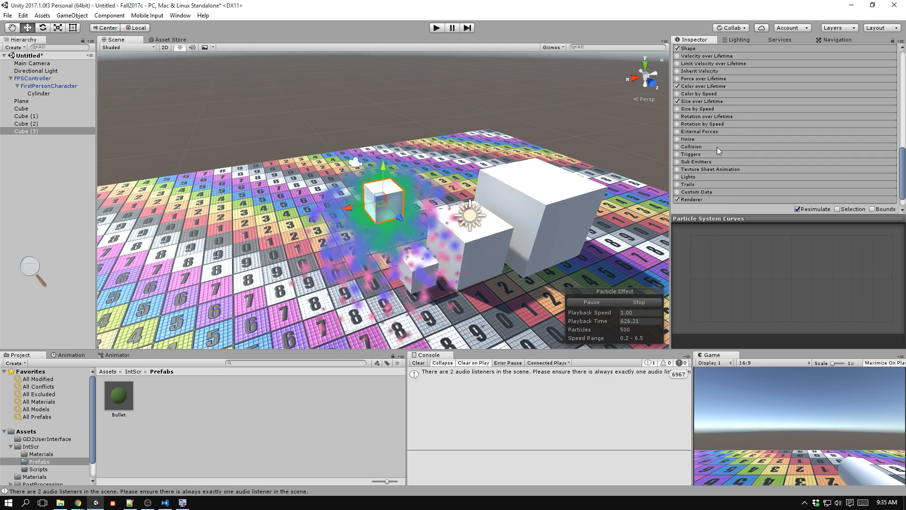
{"action": "left_click", "coordinate": [709, 115]}
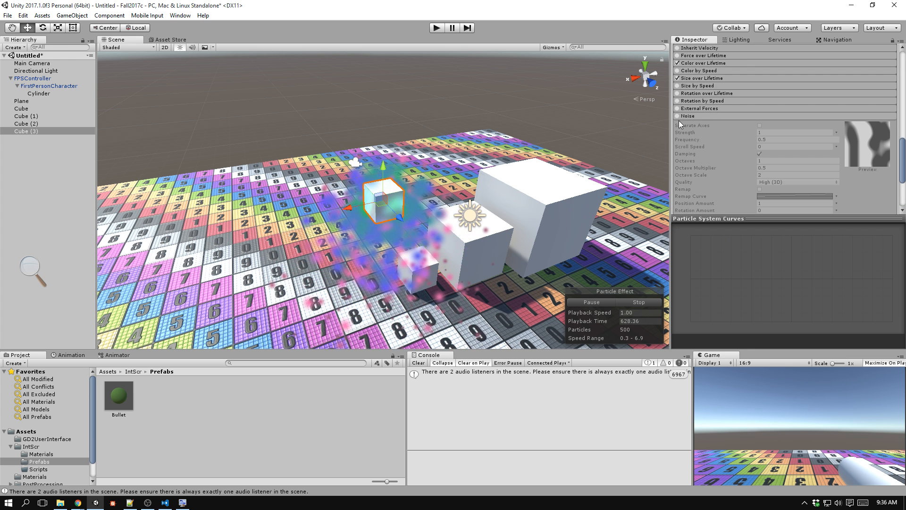
{"action": "left_click", "coordinate": [679, 120]}
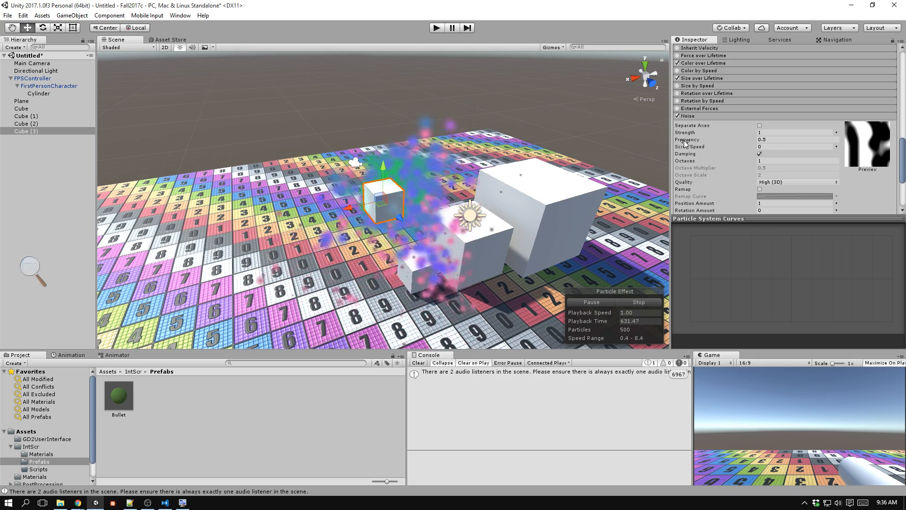
{"action": "scroll", "coordinate": [430, 195], "scroll_direction": "down", "scroll_amount": 5}
{"action": "middle_click_drag", "start_coordinate": [430, 196], "coordinate": [430, 128]}
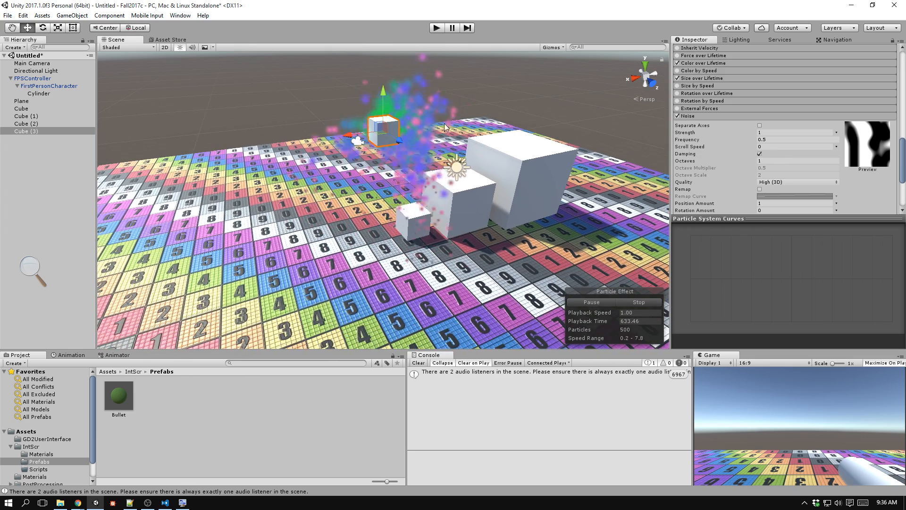
Set the Noise strength to 0.5 and move the emitter cube above the floor to check the turbulence.
{"action": "left_click", "coordinate": [781, 131]}
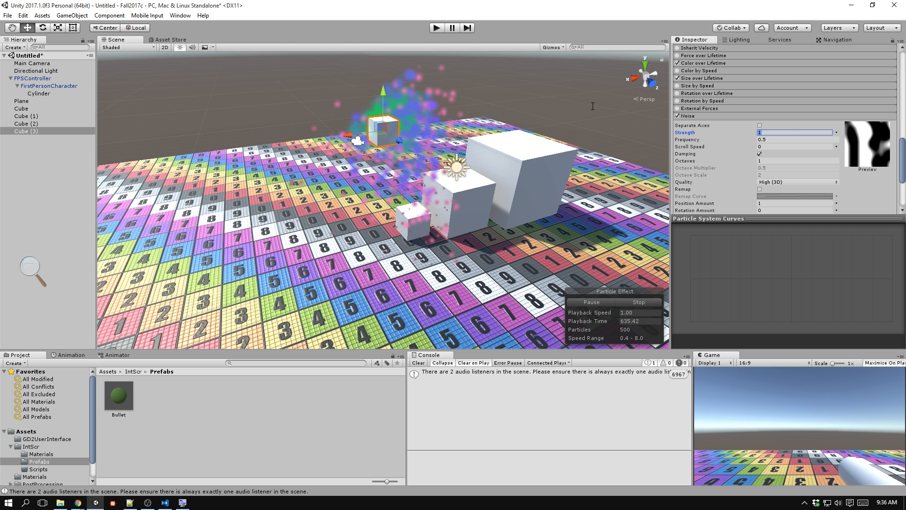
{"action": "type", "text": "."}
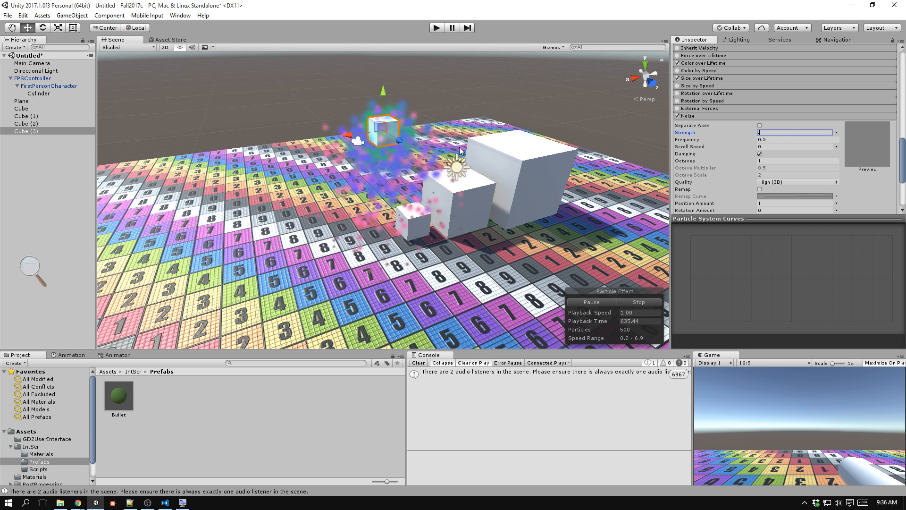
{"action": "type", "text": "5"}
{"action": "key", "text": "Tab"}
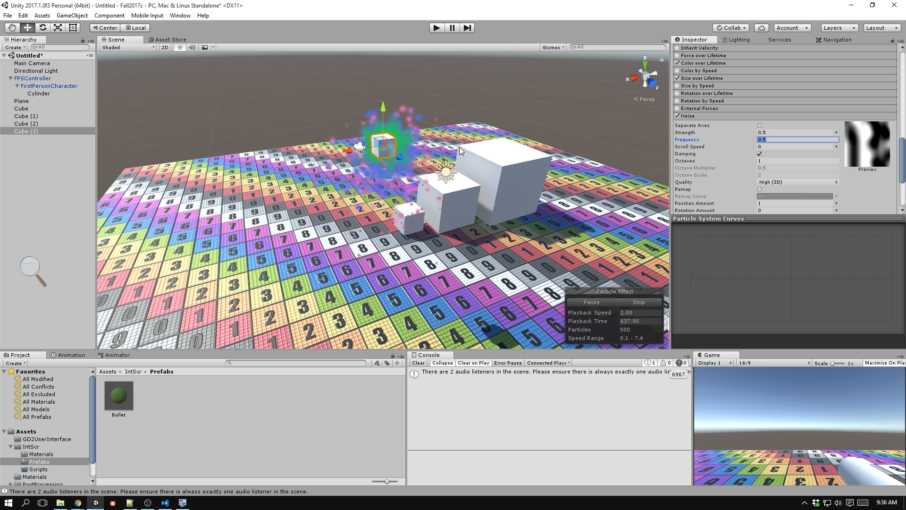
{"action": "scroll", "coordinate": [459, 146], "scroll_direction": "down", "scroll_amount": 5}
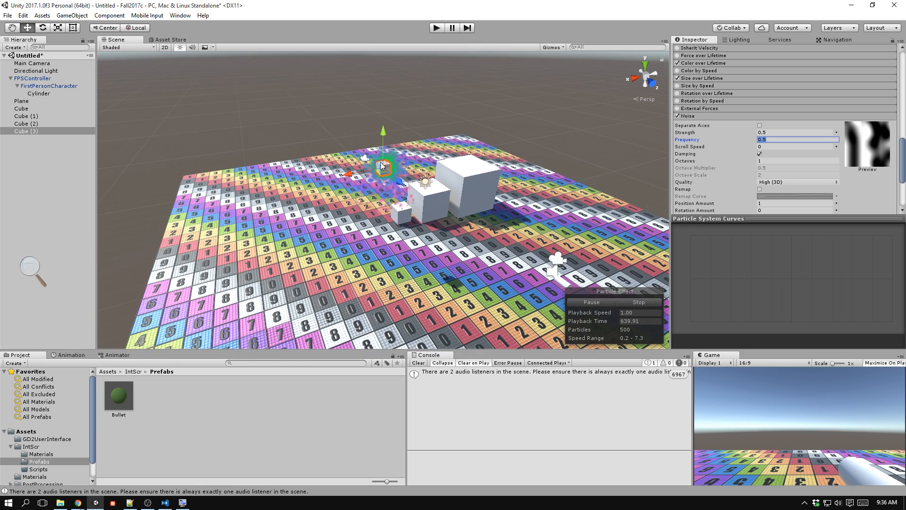
{"action": "left_click_drag", "start_coordinate": [387, 137], "coordinate": [413, 143]}
{"action": "scroll", "coordinate": [742, 144], "scroll_direction": "up", "scroll_amount": 8}
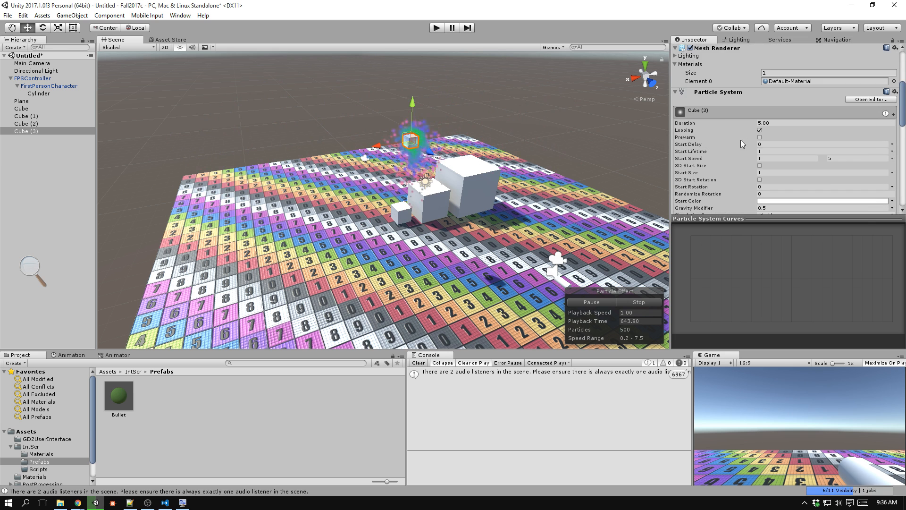
Switch Start Speed to a constant value of 0 and sweep the emitter cube over the floor to check the trail.
{"action": "left_click", "coordinate": [890, 161]}
{"action": "left_click", "coordinate": [795, 166]}
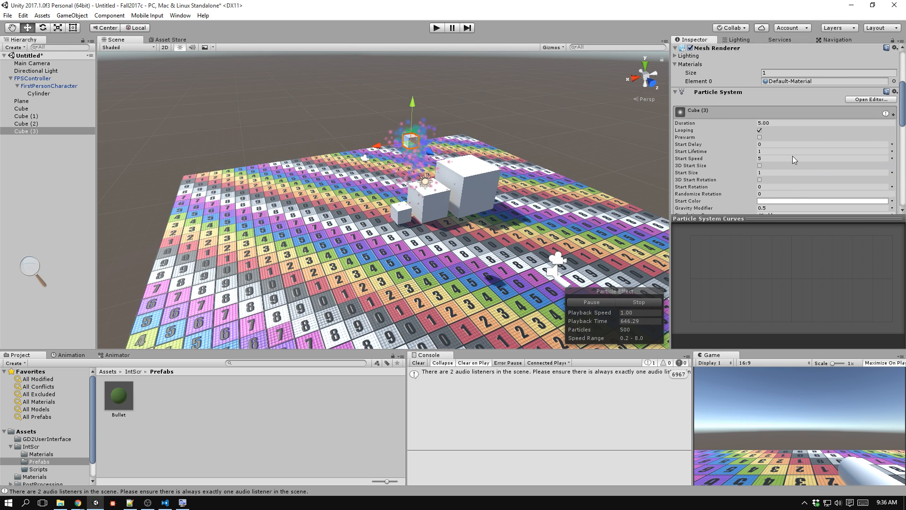
{"action": "left_click", "coordinate": [765, 156]}
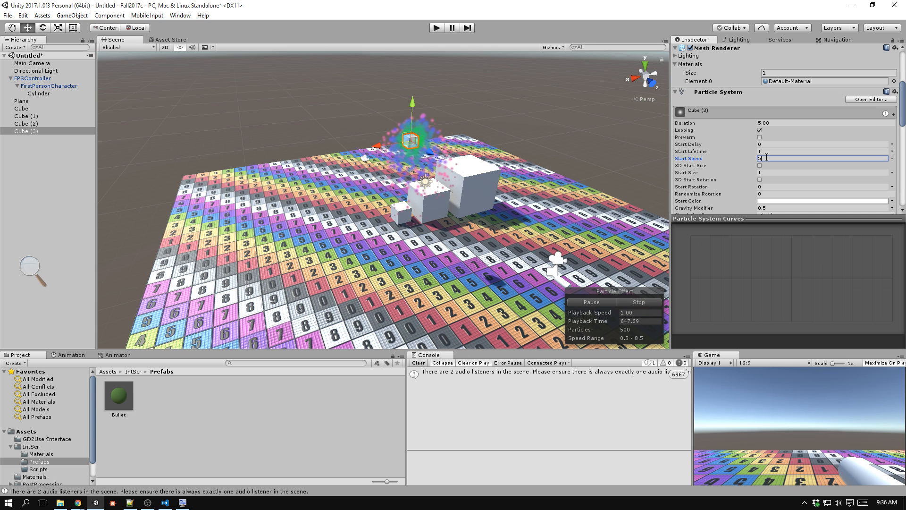
{"action": "scroll", "coordinate": [405, 152], "scroll_direction": "up", "scroll_amount": 3}
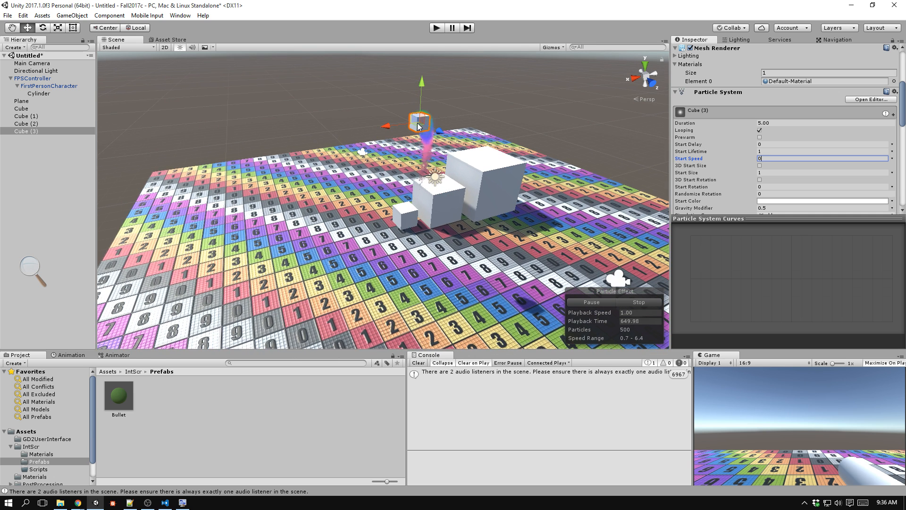
{"action": "left_click_drag", "start_coordinate": [376, 107], "coordinate": [452, 159]}
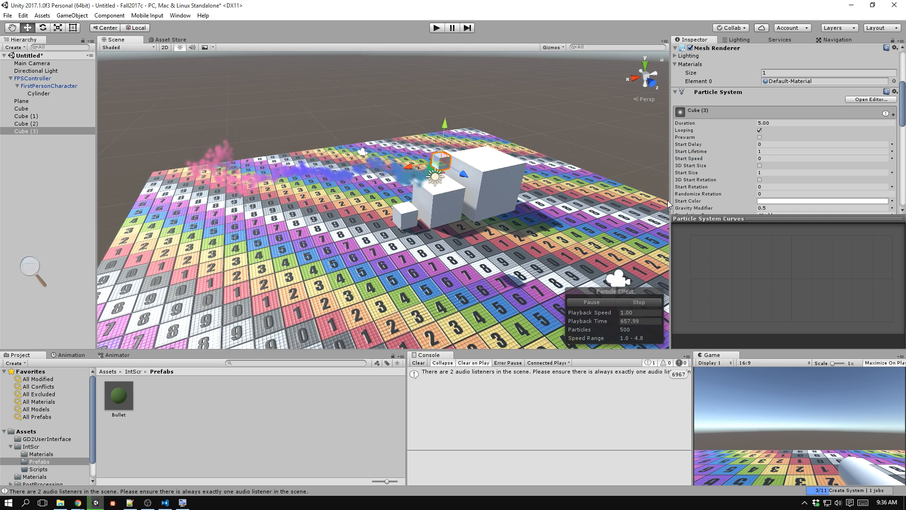
Set the Gravity Modifier to 0 and sweep the emitter cube through the air to check the trail.
{"action": "scroll", "coordinate": [743, 193], "scroll_direction": "down", "scroll_amount": 3}
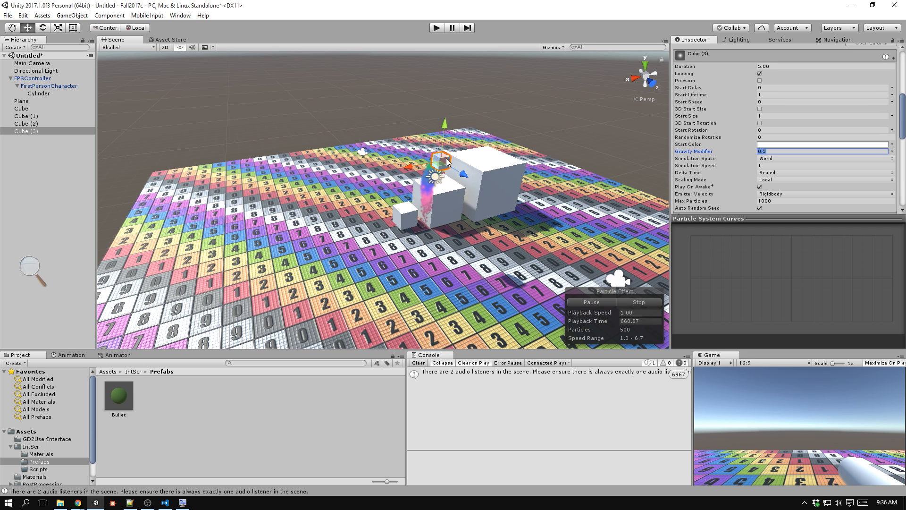
{"action": "type", "text": "0"}
{"action": "left_click_drag", "start_coordinate": [446, 158], "coordinate": [271, 109]}
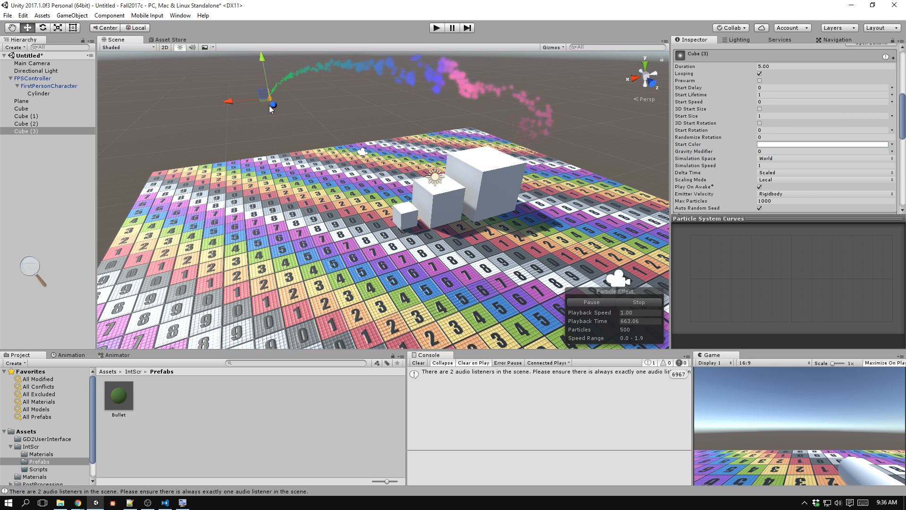
{"action": "left_click_drag", "start_coordinate": [427, 79], "coordinate": [261, 56]}
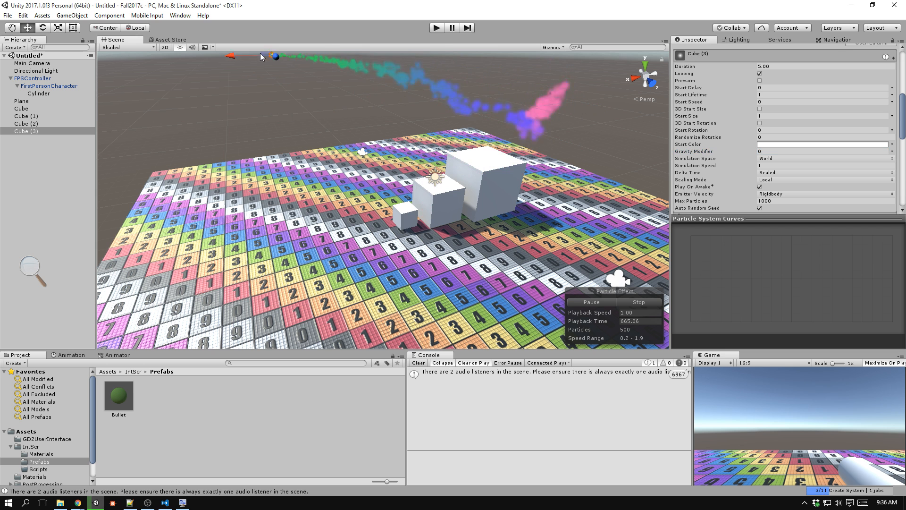
Set Start Speed to 1, enlarge the emitter cube, and move it around the white cubes to examine the particle cloud.
{"action": "left_click_drag", "start_coordinate": [496, 89], "coordinate": [442, 159]}
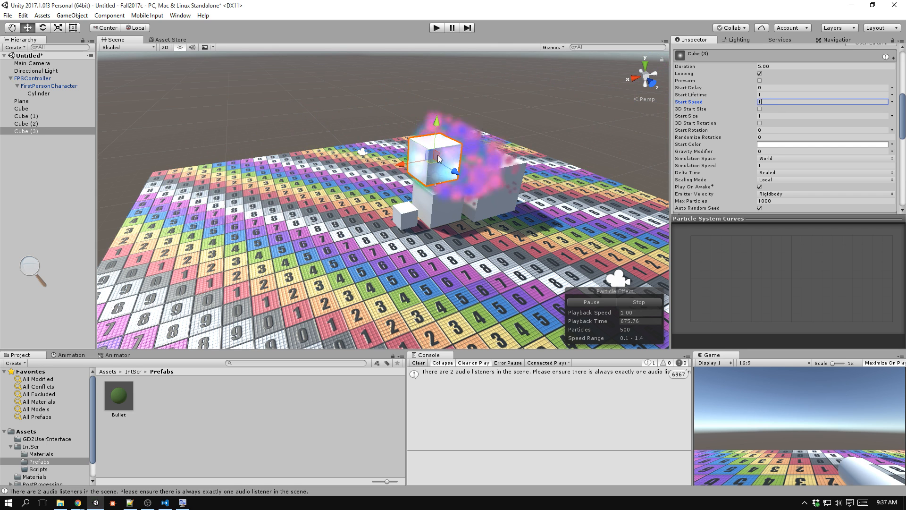
{"action": "left_click_drag", "start_coordinate": [438, 155], "coordinate": [568, 171]}
{"action": "middle_click_drag", "start_coordinate": [571, 179], "coordinate": [516, 197]}
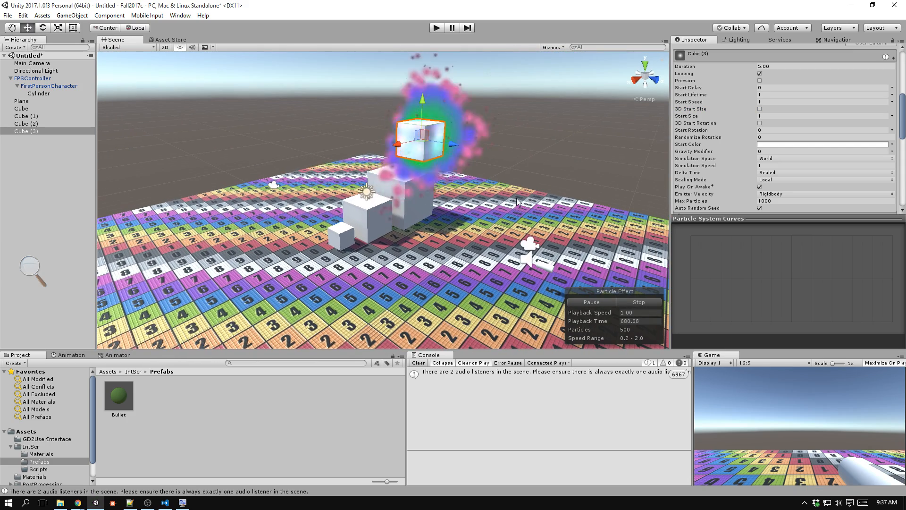
{"action": "key", "text": "f"}
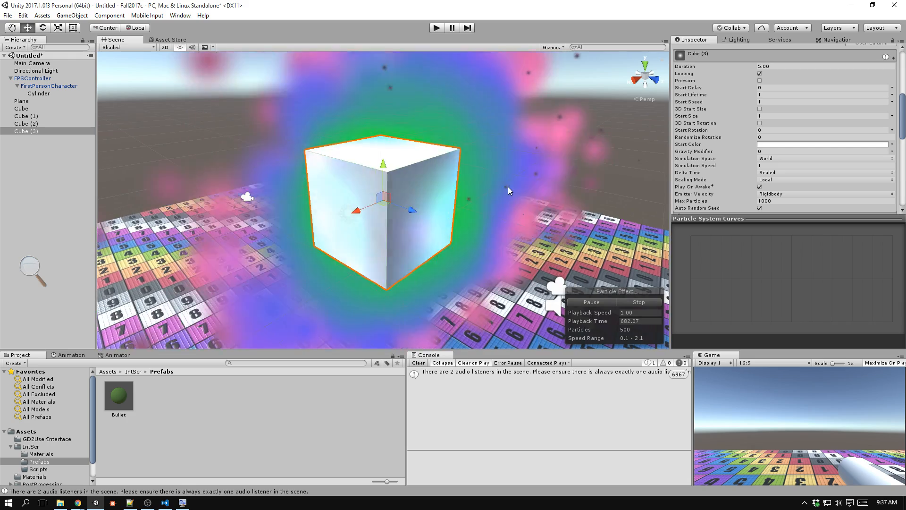
{"action": "scroll", "coordinate": [509, 185], "scroll_direction": "down", "scroll_amount": 10}
{"action": "left_click_drag", "start_coordinate": [509, 183], "coordinate": [289, 231], "text": "alt"}
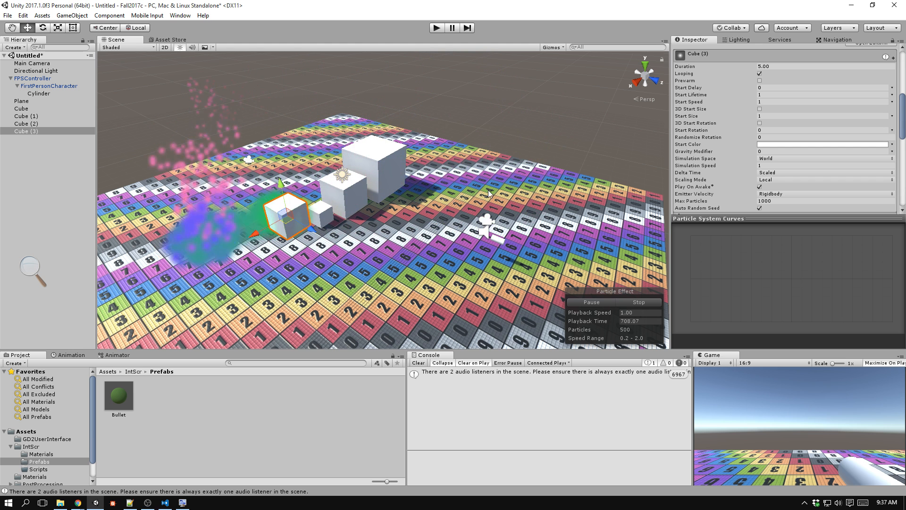
Set the Noise frequency to 0.25 and sweep the emitter cube across the floor to examine the smoother turbulence.
{"action": "scroll", "coordinate": [790, 123], "scroll_direction": "down", "scroll_amount": 10}
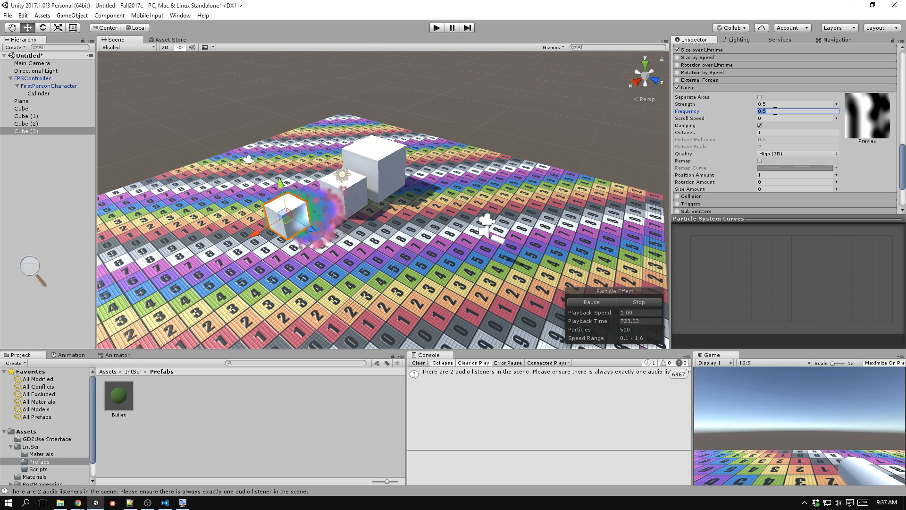
{"action": "key", "text": "BackSpace"}
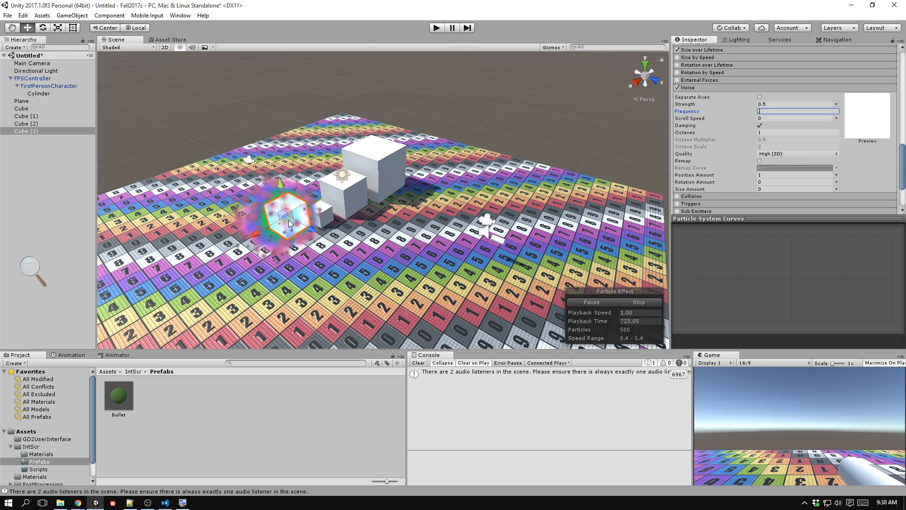
{"action": "type", "text": "0.25"}
{"action": "left_click_drag", "start_coordinate": [288, 220], "coordinate": [304, 326]}
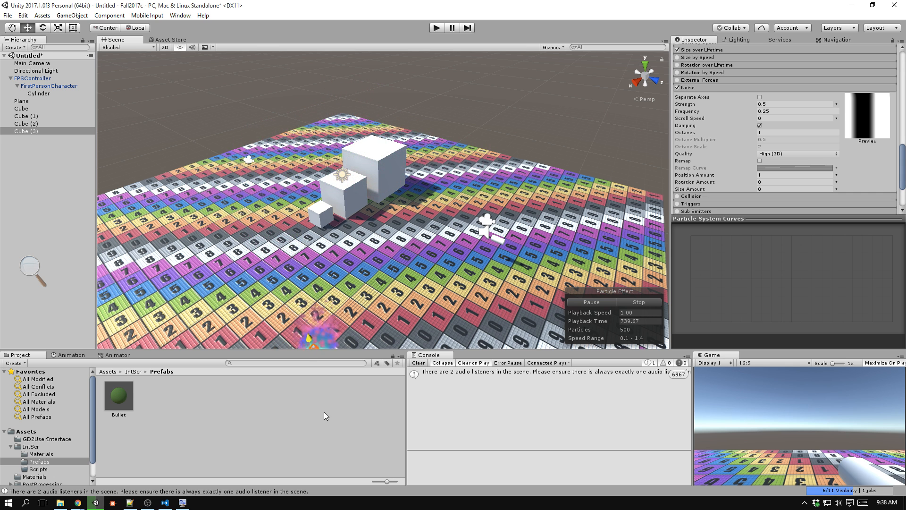
{"action": "middle_click_drag", "start_coordinate": [317, 339], "coordinate": [321, 296]}
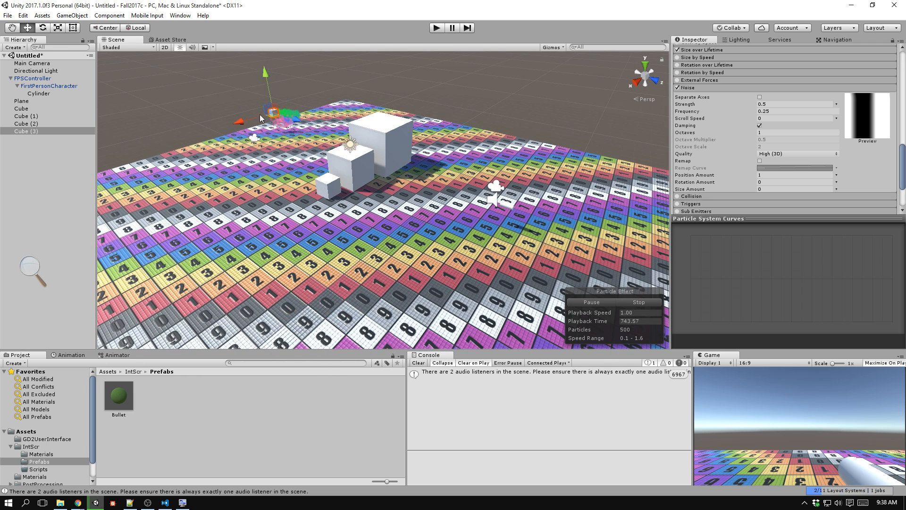
{"action": "left_click_drag", "start_coordinate": [220, 132], "coordinate": [585, 239]}
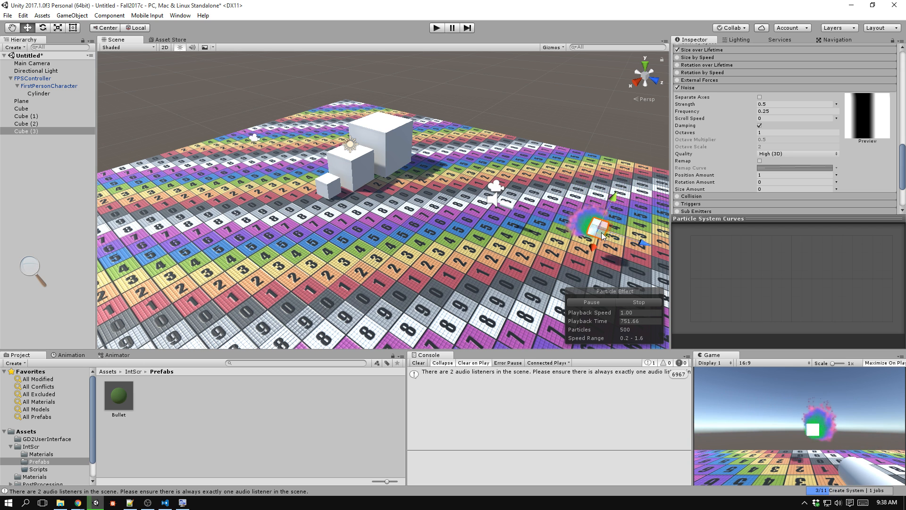
{"action": "left_click_drag", "start_coordinate": [637, 178], "coordinate": [561, 237]}
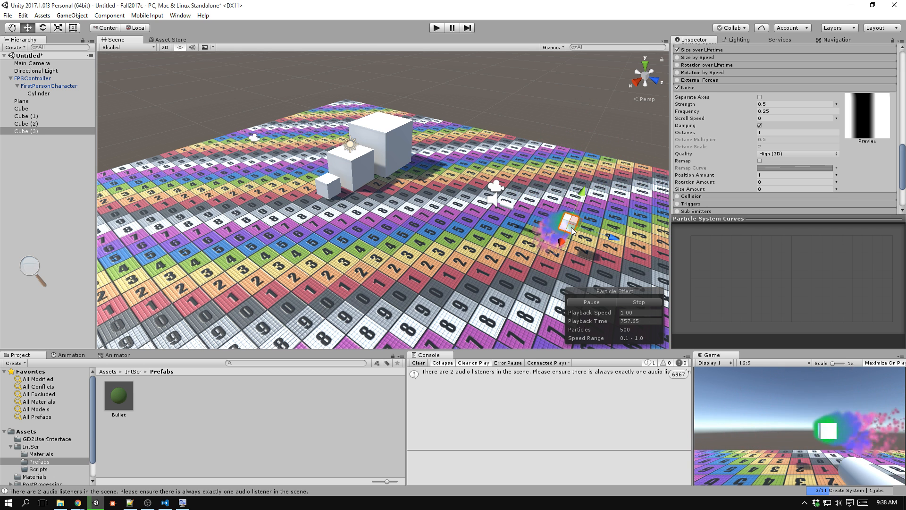
Set the Gravity Modifier to 0.2 and sweep the emitter cube back toward the white cubes to check the particle fall.
{"action": "scroll", "coordinate": [765, 156], "scroll_direction": "up", "scroll_amount": 7}
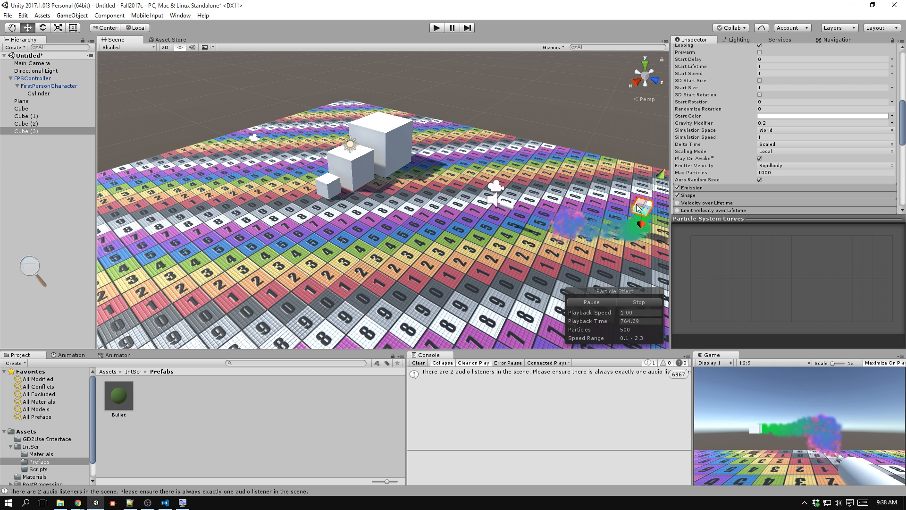
{"action": "left_click_drag", "start_coordinate": [637, 207], "coordinate": [431, 203]}
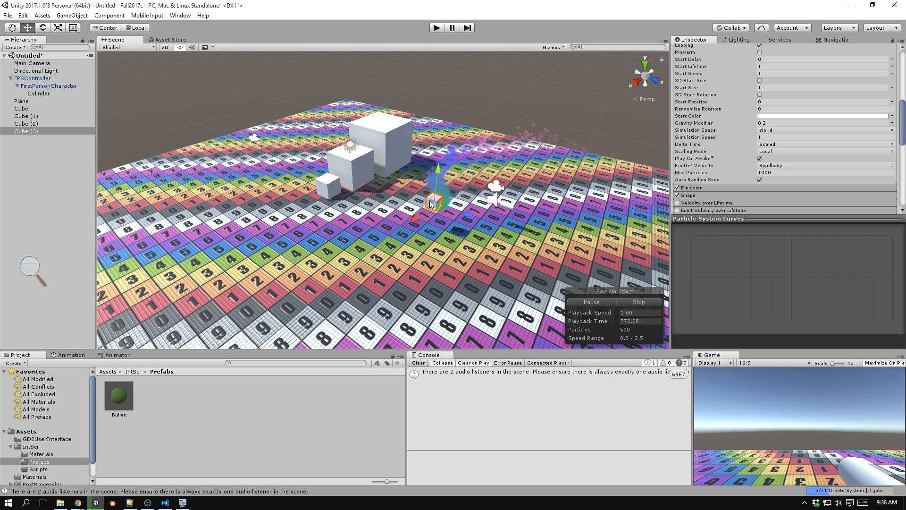
Randomize the Start Size between the constants 0.2 and 2, and move the emitter cube to check the varied particles.
{"action": "scroll", "coordinate": [809, 130], "scroll_direction": "up", "scroll_amount": 10}
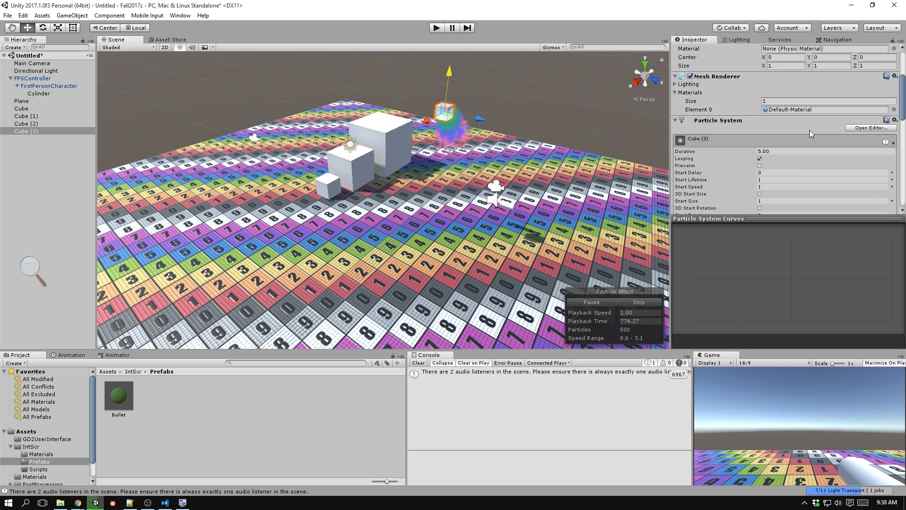
{"action": "scroll", "coordinate": [810, 130], "scroll_direction": "down", "scroll_amount": 5}
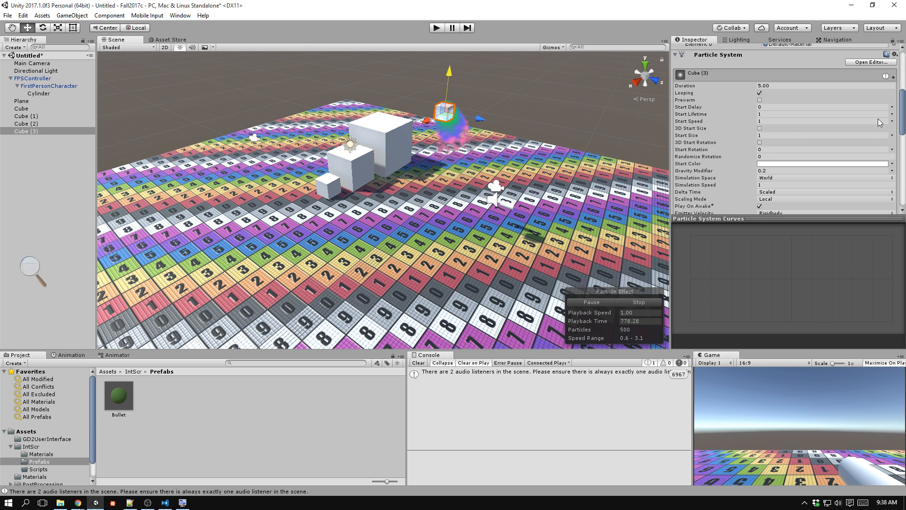
{"action": "left_click", "coordinate": [891, 136]}
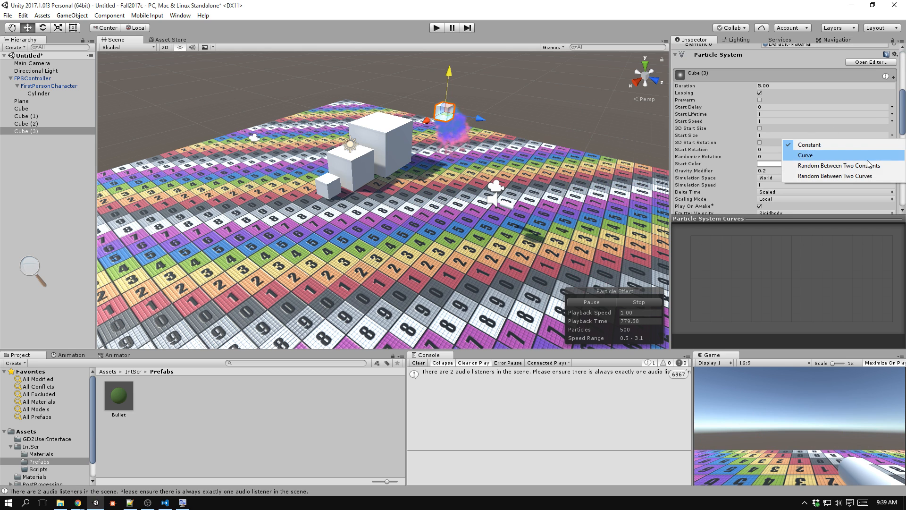
{"action": "left_click", "coordinate": [767, 135]}
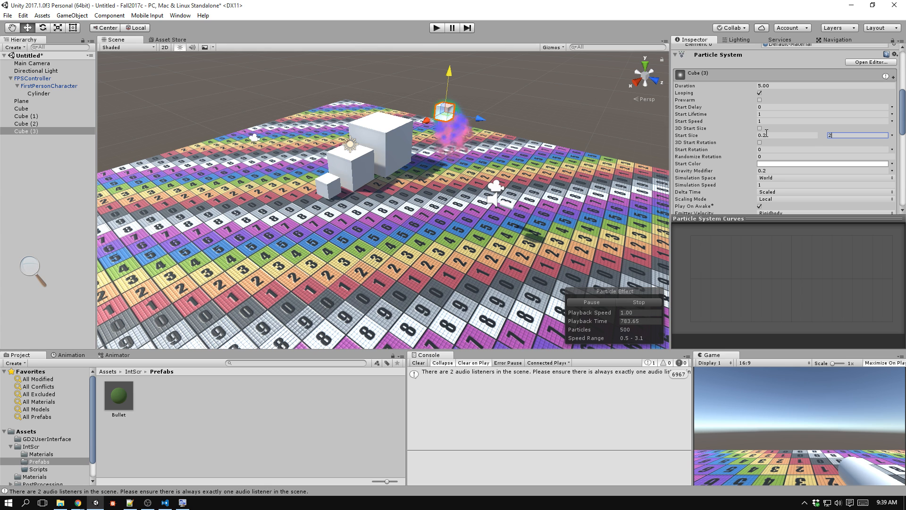
{"action": "key", "text": "Return"}
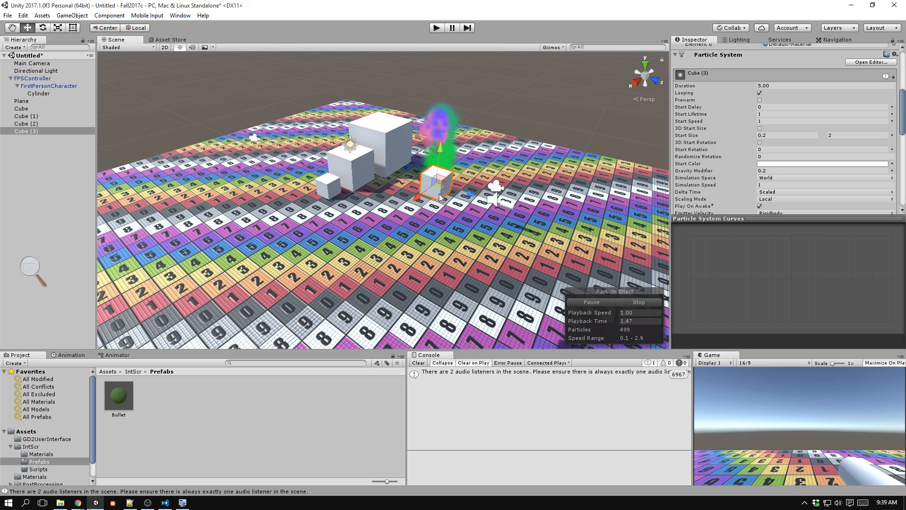
{"action": "left_click_drag", "start_coordinate": [439, 197], "coordinate": [481, 191]}
{"action": "key", "text": "f"}
{"action": "scroll", "coordinate": [480, 191], "scroll_direction": "down", "scroll_amount": 10}
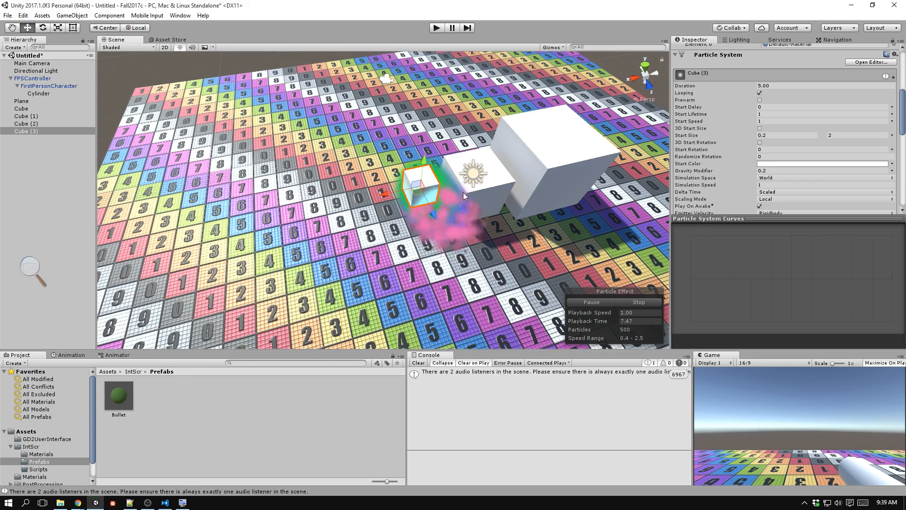
Reset the emitter cube's position to 0, 0, 0 and frame it in the scene.
{"action": "scroll", "coordinate": [742, 104], "scroll_direction": "up", "scroll_amount": 10}
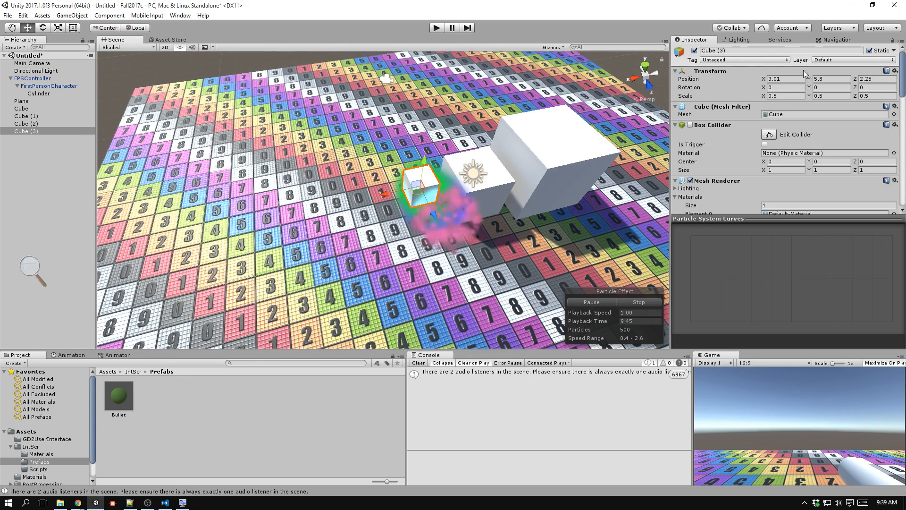
{"action": "type", "text": "0"}
{"action": "key", "text": "Tab"}
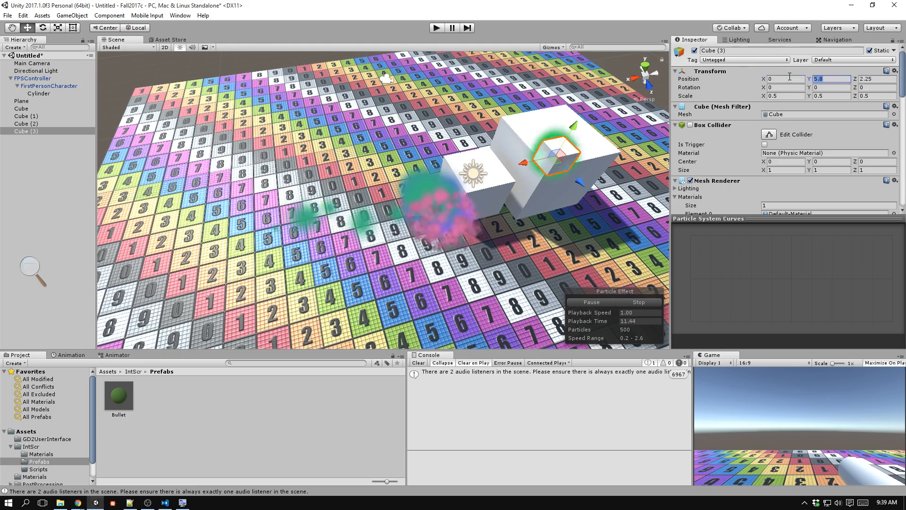
{"action": "type", "text": "0"}
{"action": "key", "text": "Tab"}
{"action": "type", "text": "0"}
{"action": "key", "text": "Tab"}
{"action": "key", "text": "f"}
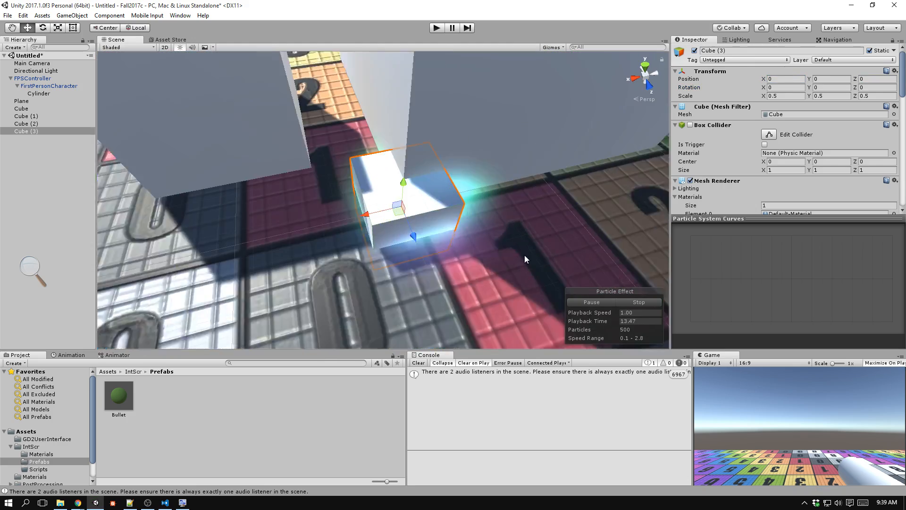
Move the emitter cube above the smallest white cube, to position X 1, Y 3, Z -1.
{"action": "left_click_drag", "start_coordinate": [525, 256], "coordinate": [464, 154], "text": "alt"}
{"action": "scroll", "coordinate": [464, 154], "scroll_direction": "down", "scroll_amount": 4}
{"action": "middle_click_drag", "start_coordinate": [465, 154], "coordinate": [493, 200]}
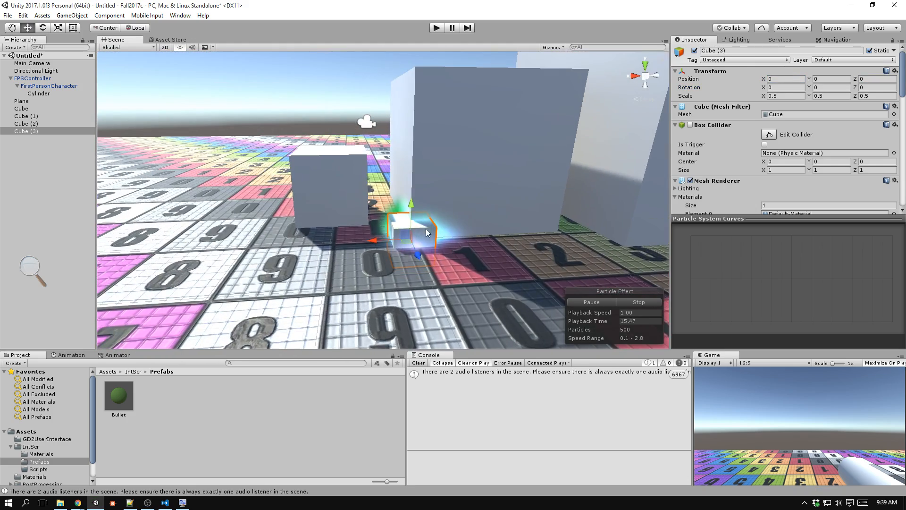
{"action": "left_click_drag", "start_coordinate": [404, 236], "coordinate": [367, 211]}
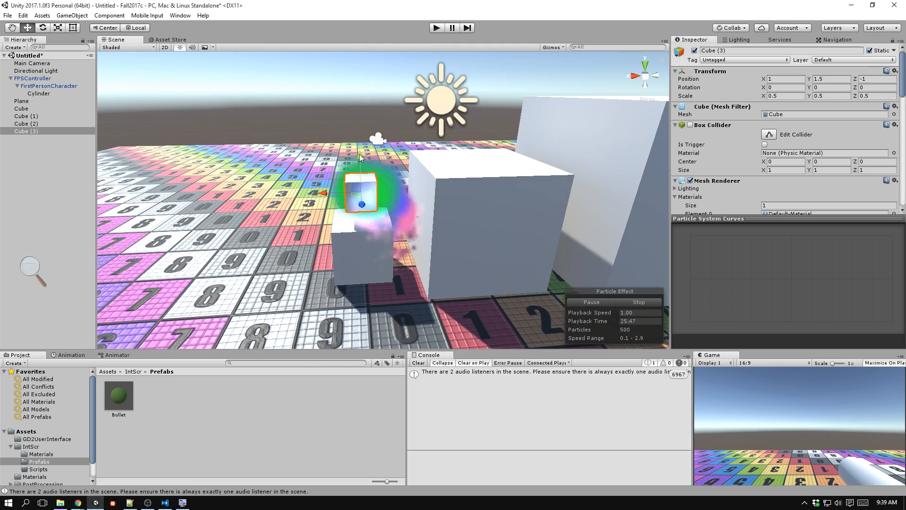
{"action": "left_click_drag", "start_coordinate": [360, 156], "coordinate": [363, 64]}
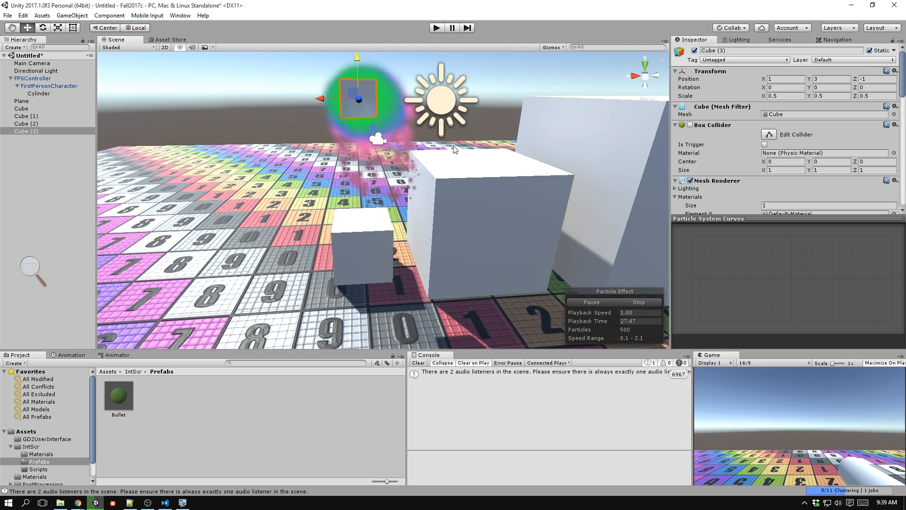
Collapse the Noise module, enable the Collision module and set its Type to World.
{"action": "scroll", "coordinate": [718, 143], "scroll_direction": "down", "scroll_amount": 10}
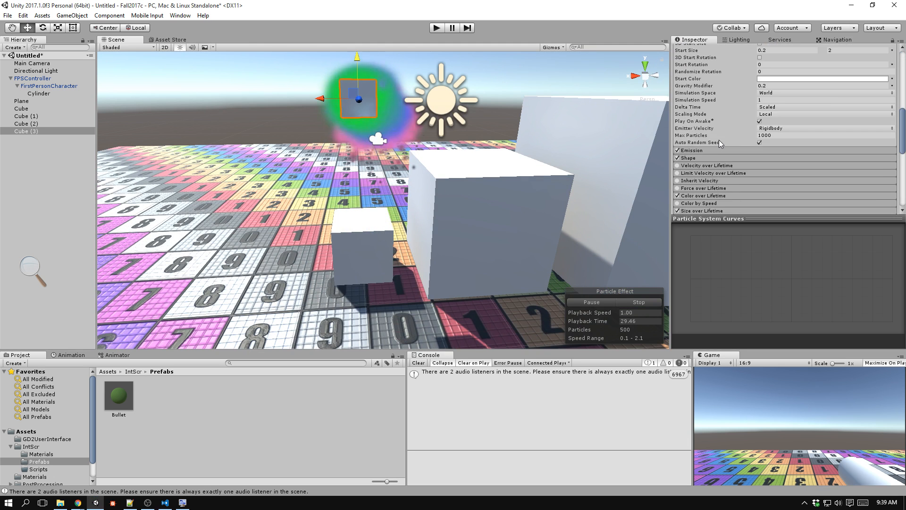
{"action": "scroll", "coordinate": [718, 140], "scroll_direction": "down", "scroll_amount": 7}
{"action": "scroll", "coordinate": [706, 88], "scroll_direction": "up", "scroll_amount": 2}
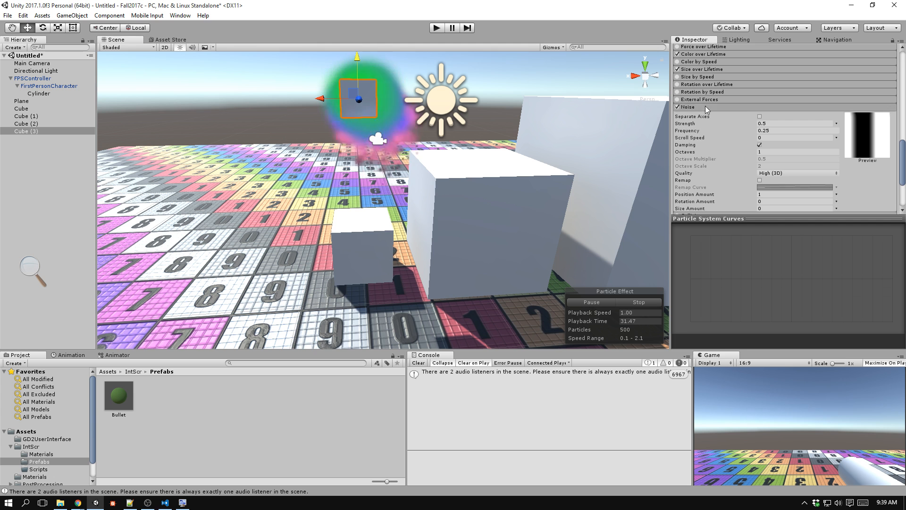
{"action": "left_click", "coordinate": [706, 107]}
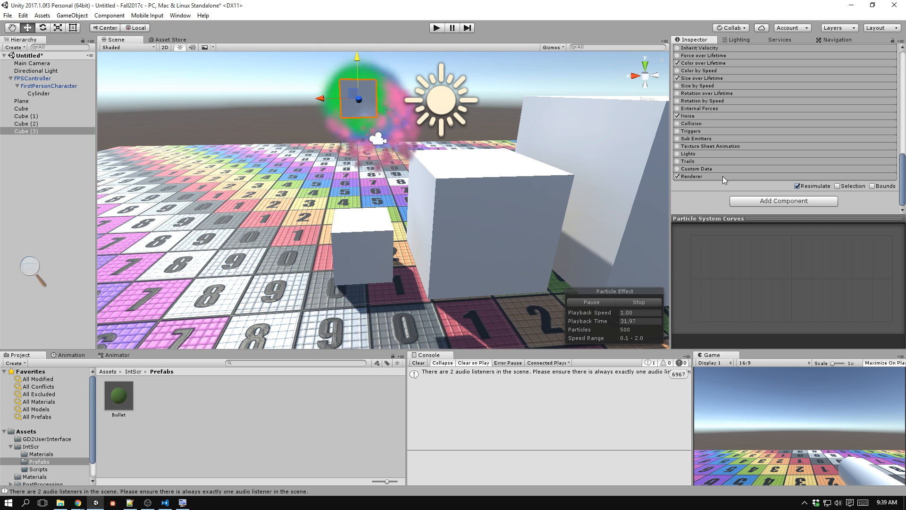
{"action": "left_click", "coordinate": [692, 123]}
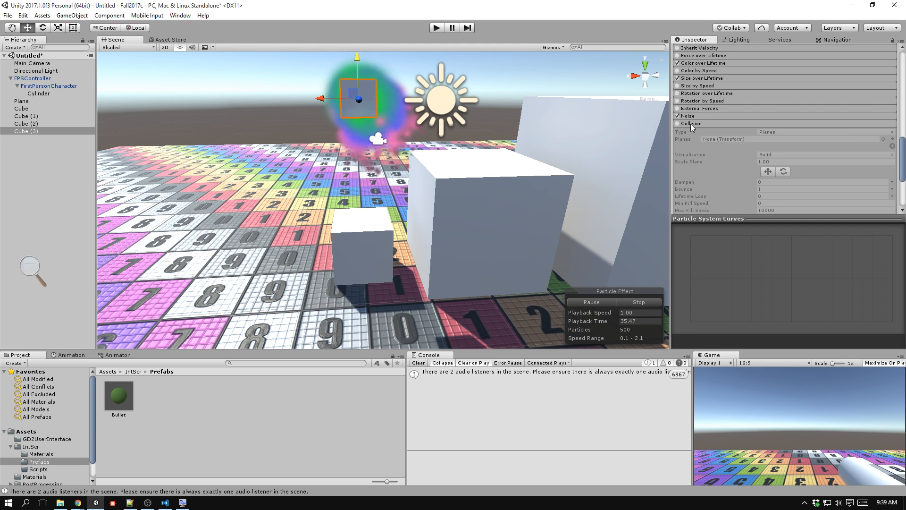
{"action": "left_click", "coordinate": [678, 123]}
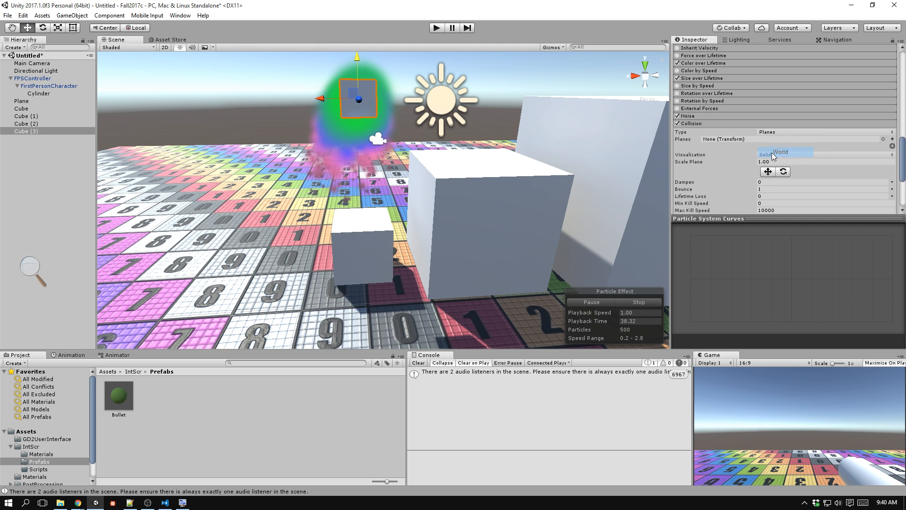
{"action": "left_click", "coordinate": [773, 153]}
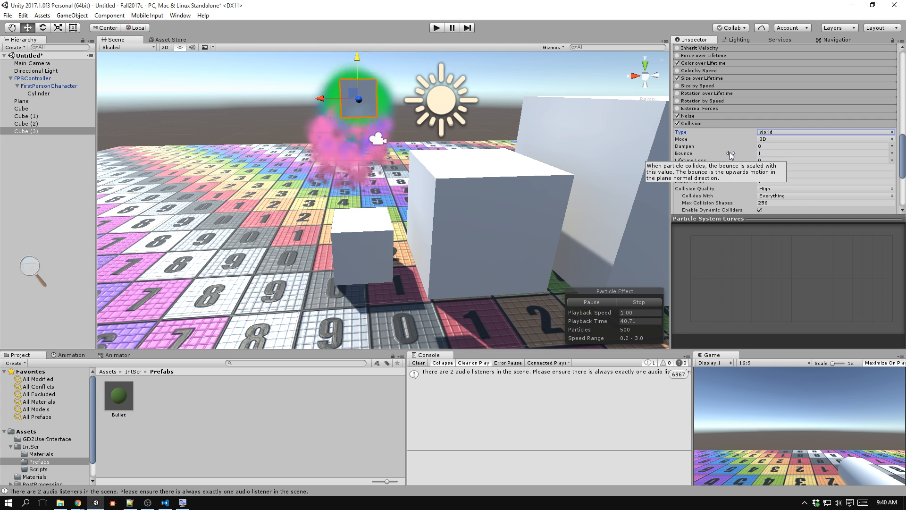
Set the particle Start Lifetime to 3.
{"action": "scroll", "coordinate": [753, 137], "scroll_direction": "up", "scroll_amount": 10}
{"action": "scroll", "coordinate": [753, 134], "scroll_direction": "up", "scroll_amount": 2}
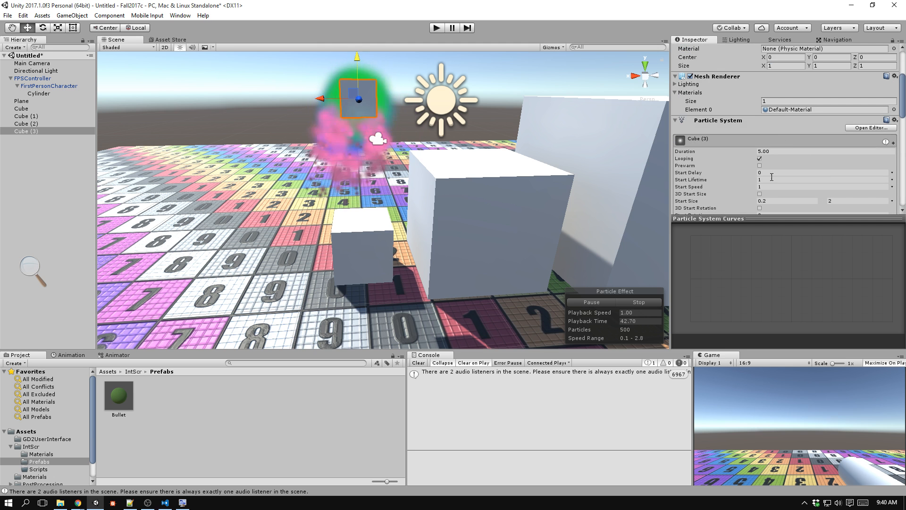
{"action": "type", "text": "3"}
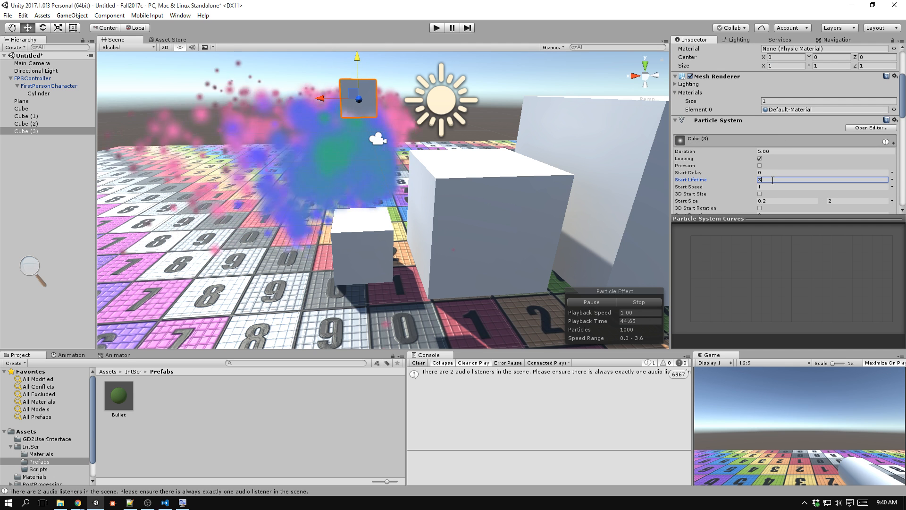
Set the Bounce value of the Collision module to 0.2.
{"action": "scroll", "coordinate": [747, 176], "scroll_direction": "down", "scroll_amount": 15}
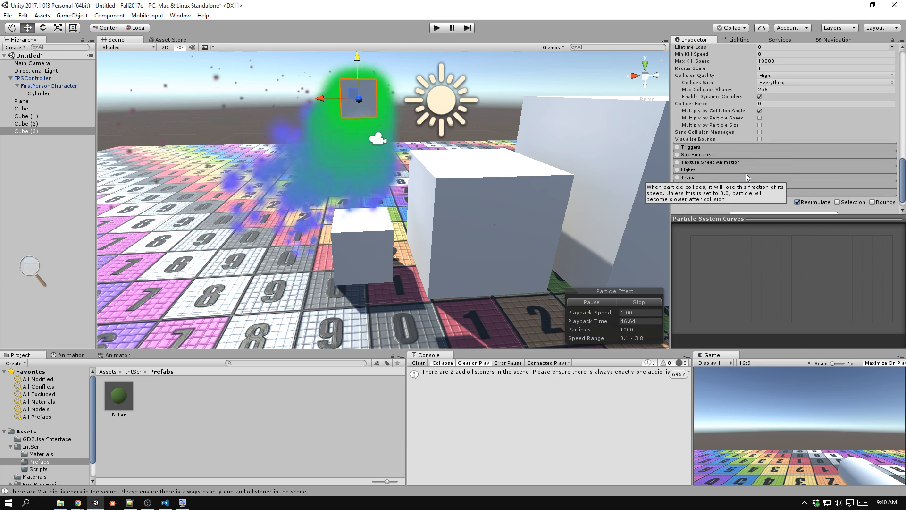
{"action": "scroll", "coordinate": [736, 165], "scroll_direction": "up", "scroll_amount": 4}
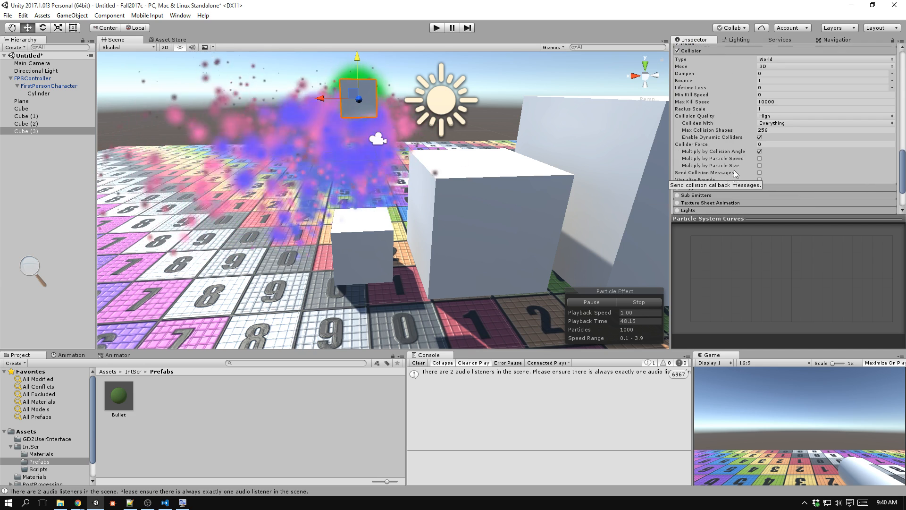
{"action": "left_click", "coordinate": [770, 81]}
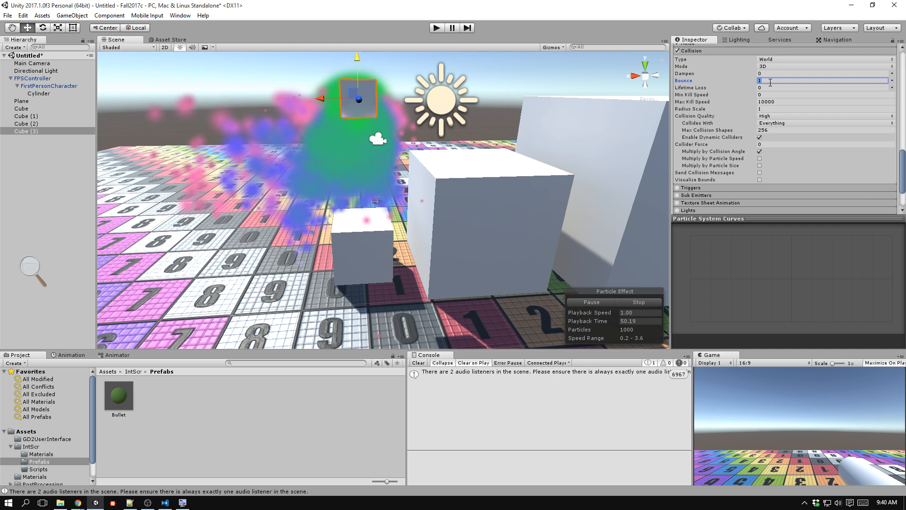
{"action": "type", "text": "0.2"}
{"action": "key", "text": "Tab"}
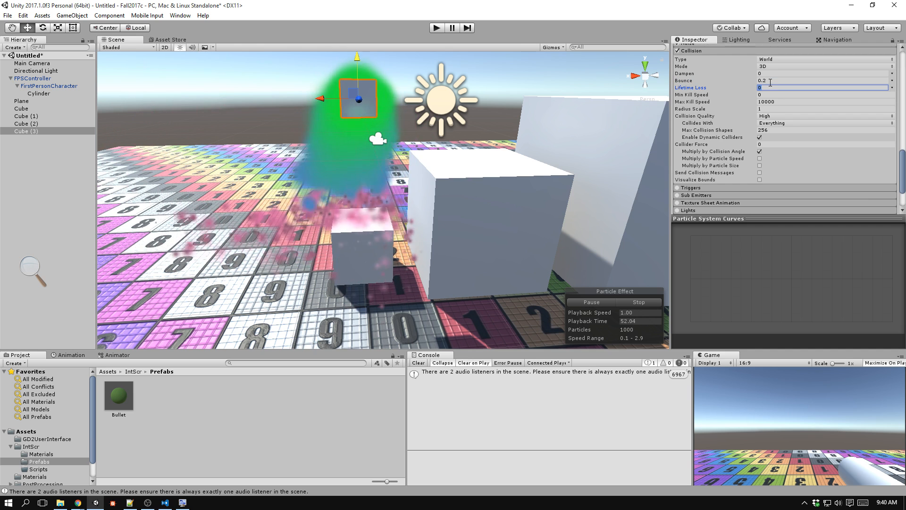
Move the emitter cube above the largest white cube to check how particles collide with its top face.
{"action": "left_click_drag", "start_coordinate": [519, 224], "coordinate": [589, 211], "text": "alt"}
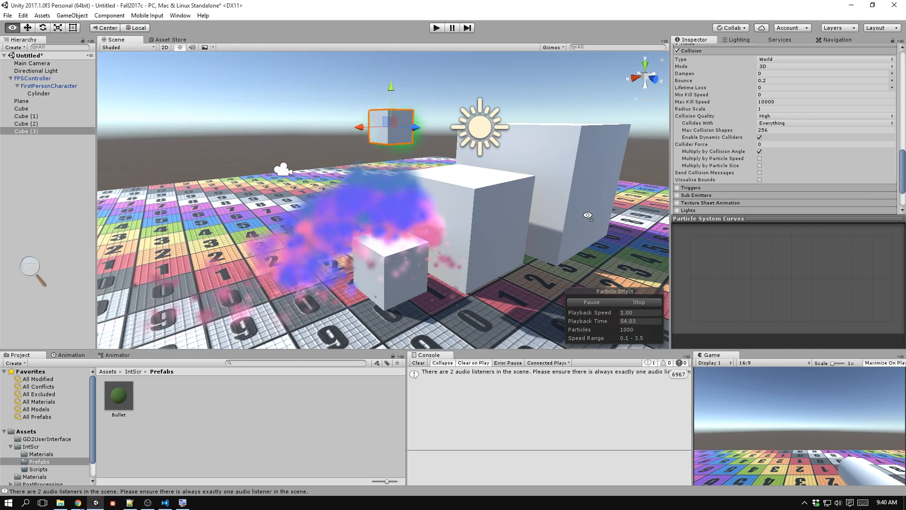
{"action": "left_click_drag", "start_coordinate": [389, 123], "coordinate": [550, 83]}
{"action": "left_click_drag", "start_coordinate": [569, 146], "coordinate": [225, 188], "text": "alt"}
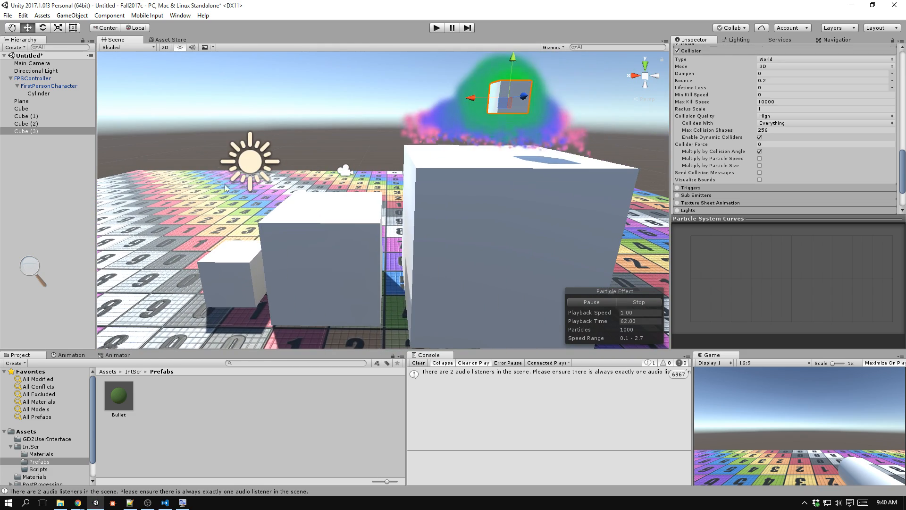
Expand the Emission module and set its Rate over Time to 100.
{"action": "scroll", "coordinate": [729, 145], "scroll_direction": "up", "scroll_amount": 5}
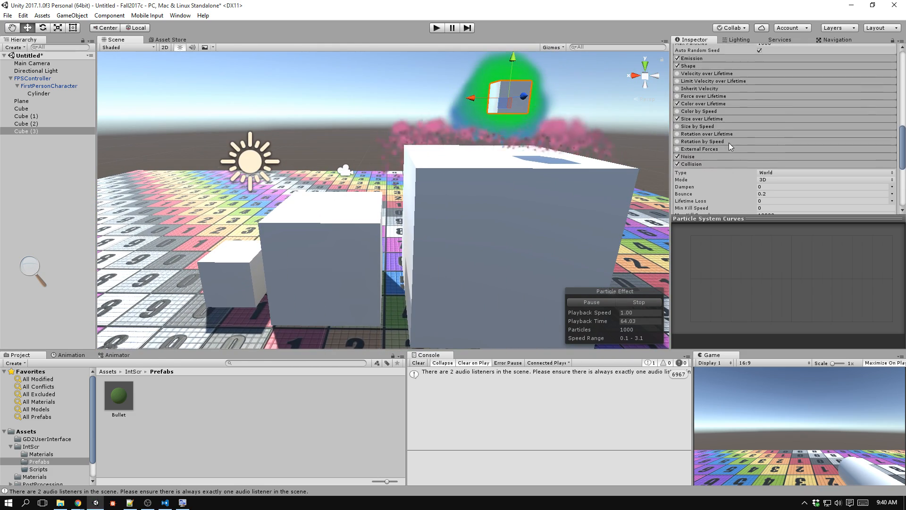
{"action": "scroll", "coordinate": [729, 144], "scroll_direction": "up", "scroll_amount": 5}
{"action": "left_click", "coordinate": [731, 116]}
{"action": "left_click", "coordinate": [776, 123]}
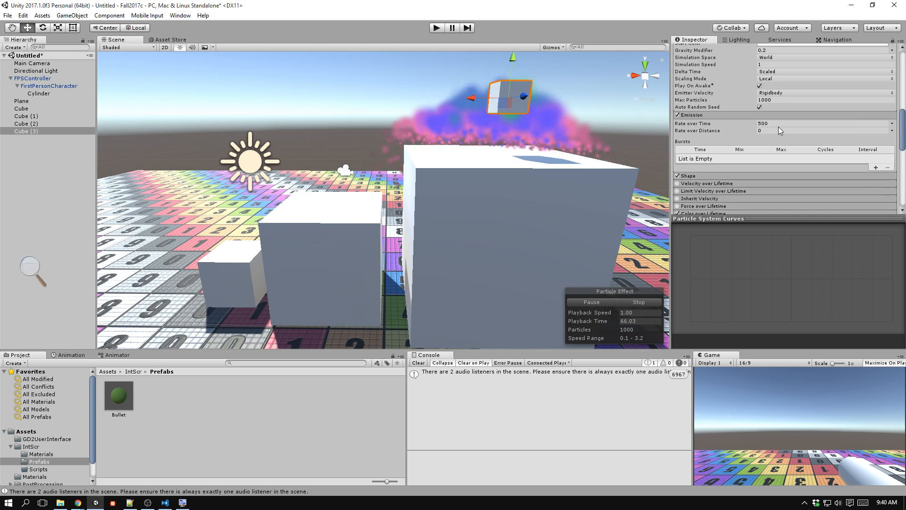
{"action": "type", "text": "500"}
{"action": "key", "text": "BackSpace"}
{"action": "key", "text": "BackSpace"}
{"action": "key", "text": "BackSpace"}
{"action": "type", "text": "100"}
{"action": "key", "text": "Tab"}
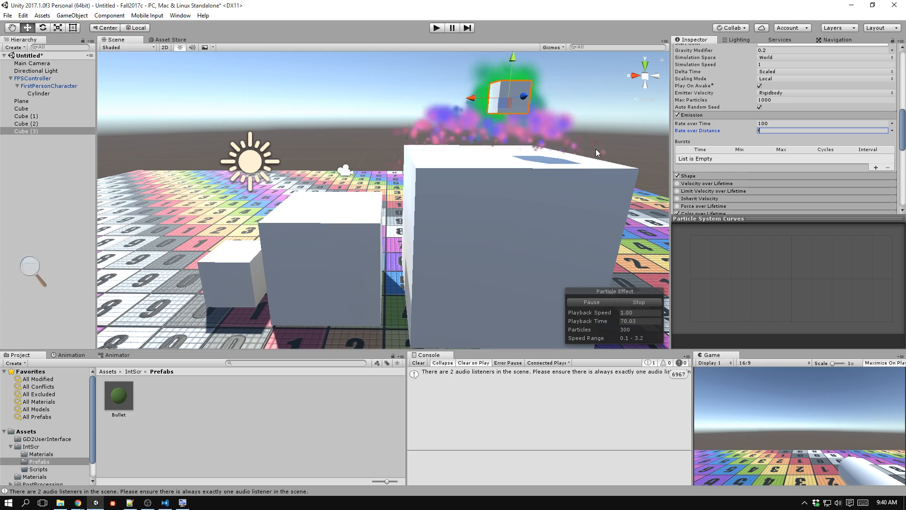
Examine the particle collisions on the white cubes from other angles and set the Start Lifetime to 6.
{"action": "middle_click_drag", "start_coordinate": [591, 127], "coordinate": [576, 140]}
{"action": "key", "text": "f"}
{"action": "left_click_drag", "start_coordinate": [591, 144], "coordinate": [397, 172], "text": "alt"}
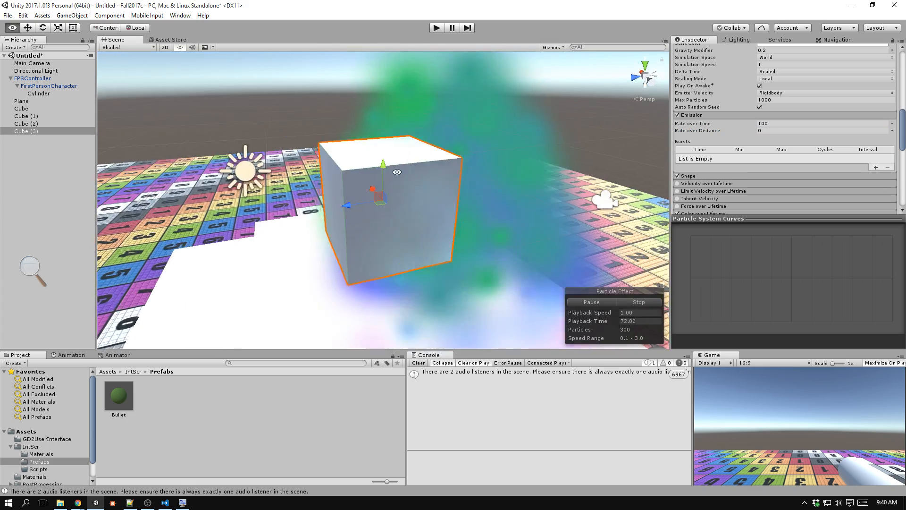
{"action": "scroll", "coordinate": [411, 172], "scroll_direction": "down", "scroll_amount": 14}
{"action": "left_click_drag", "start_coordinate": [576, 177], "coordinate": [359, 233], "text": "alt"}
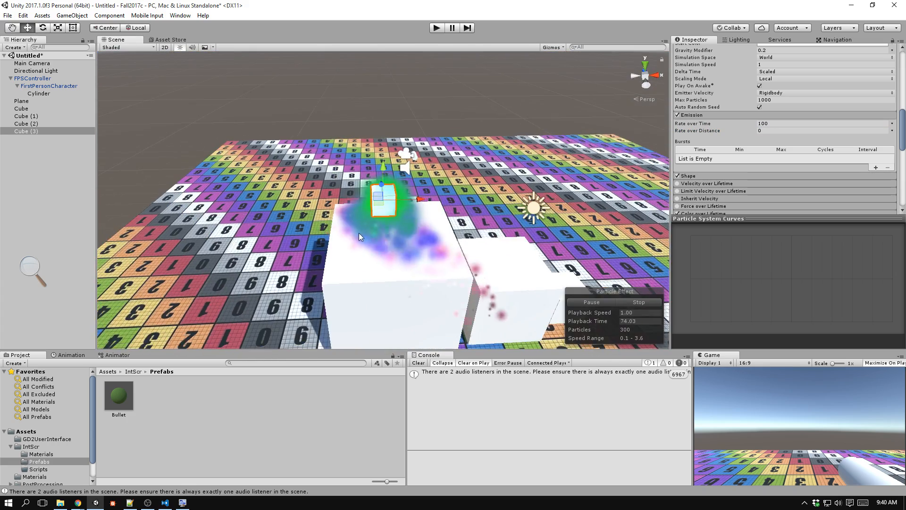
{"action": "middle_click_drag", "start_coordinate": [359, 233], "coordinate": [315, 129]}
{"action": "scroll", "coordinate": [753, 141], "scroll_direction": "up", "scroll_amount": 6}
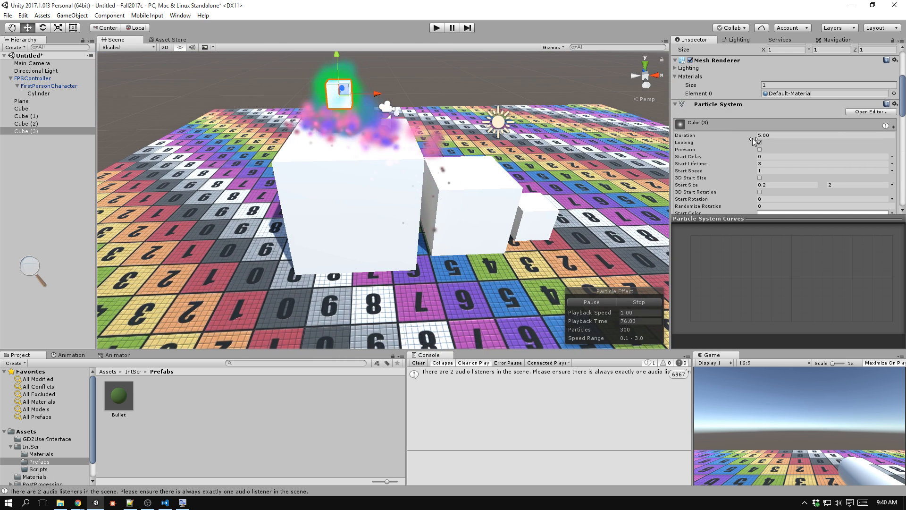
{"action": "left_click", "coordinate": [773, 163]}
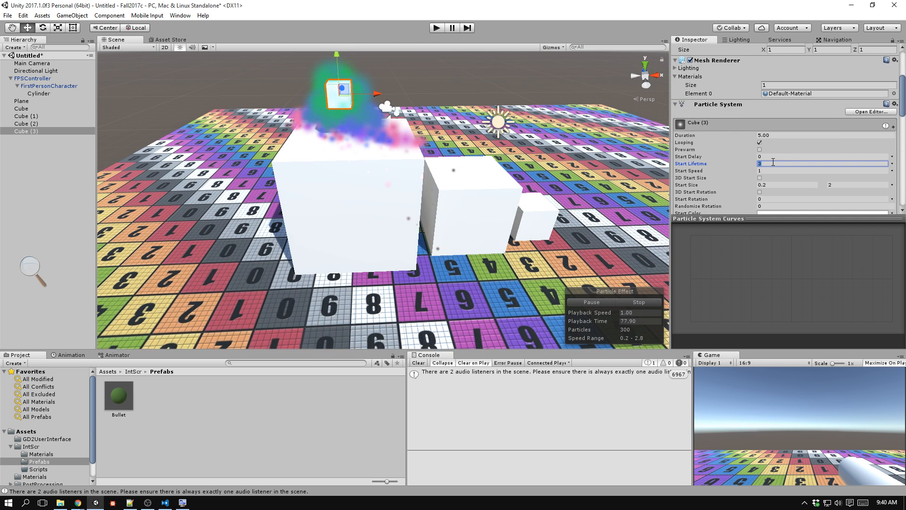
{"action": "type", "text": "6"}
{"action": "key", "text": "Tab"}
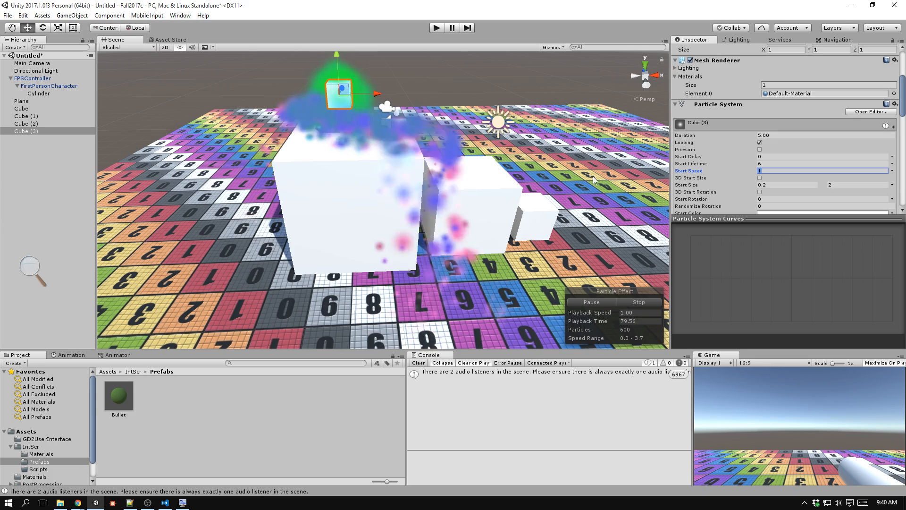
{"action": "left_click_drag", "start_coordinate": [597, 182], "coordinate": [455, 213], "text": "alt"}
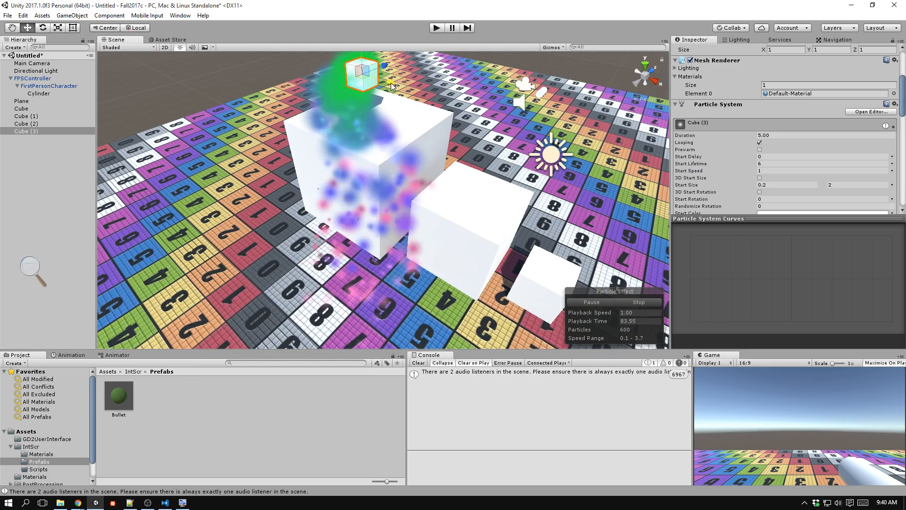
Try the emitter cube above the medium white cube, review its Collision settings, and move it back over the largest cube.
{"action": "left_click_drag", "start_coordinate": [380, 82], "coordinate": [449, 157]}
{"action": "scroll", "coordinate": [361, 132], "scroll_direction": "down", "scroll_amount": 6}
{"action": "scroll", "coordinate": [705, 161], "scroll_direction": "down", "scroll_amount": 15}
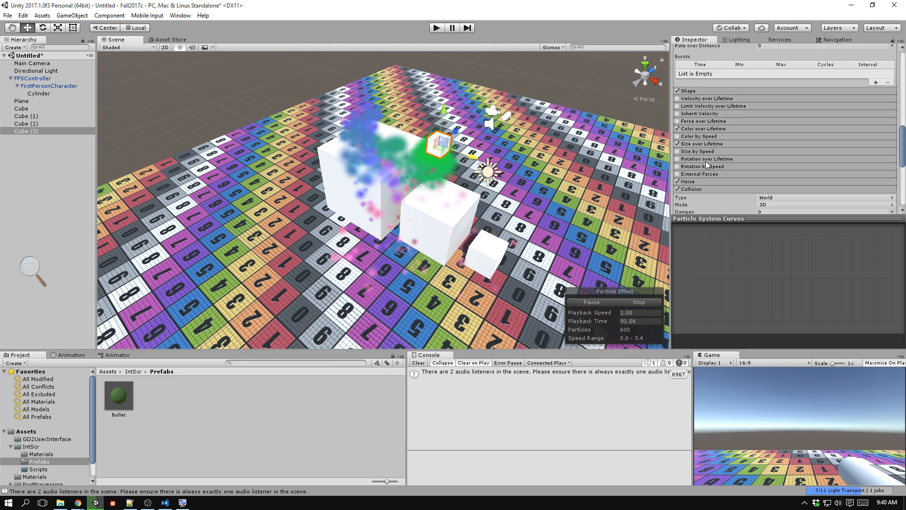
{"action": "scroll", "coordinate": [729, 155], "scroll_direction": "down", "scroll_amount": 3}
{"action": "scroll", "coordinate": [725, 159], "scroll_direction": "up", "scroll_amount": 3}
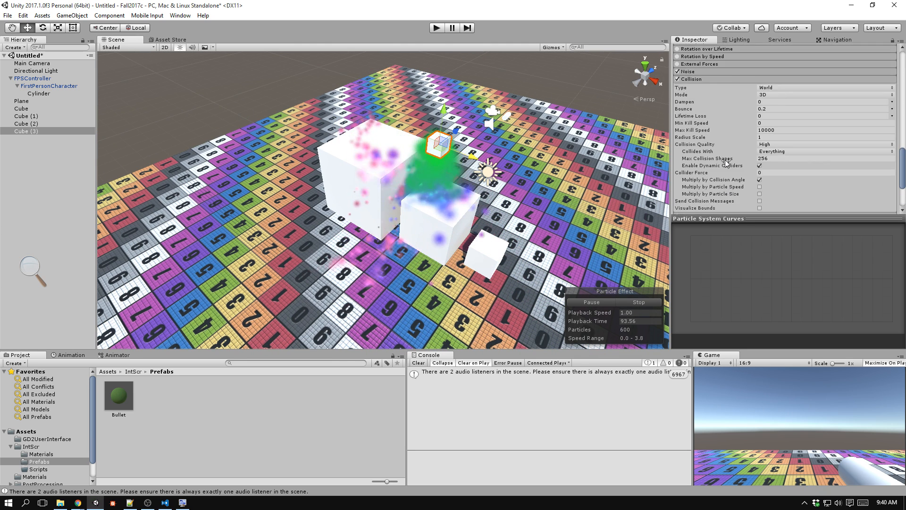
{"action": "left_click_drag", "start_coordinate": [473, 165], "coordinate": [396, 196]}
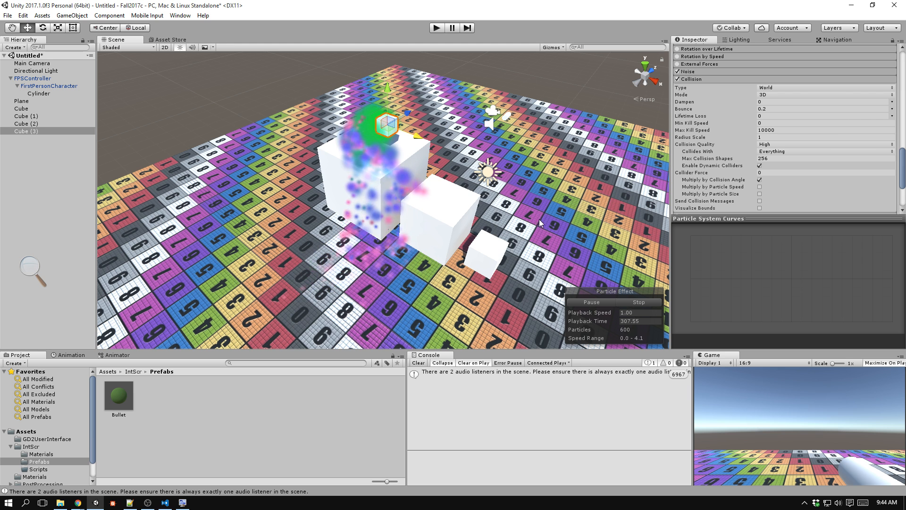
Select the Bullet prefab and review its Particle System modules in an enlarged Inspector area.
{"action": "left_click", "coordinate": [125, 402]}
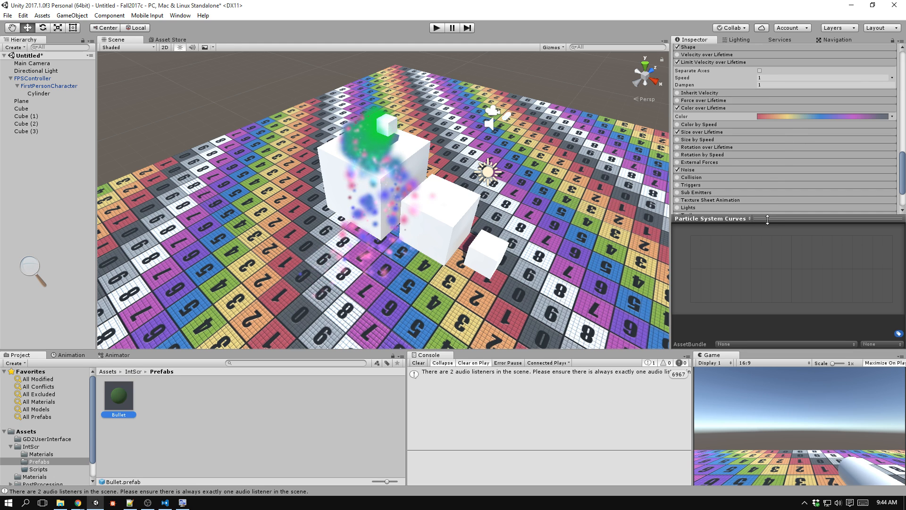
{"action": "left_click_drag", "start_coordinate": [767, 219], "coordinate": [781, 300]}
{"action": "scroll", "coordinate": [779, 172], "scroll_direction": "up", "scroll_amount": 15}
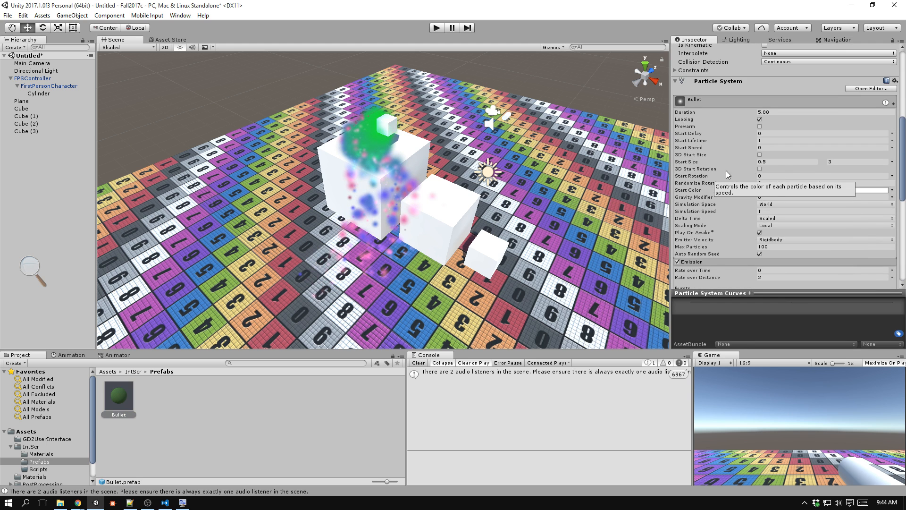
{"action": "scroll", "coordinate": [723, 170], "scroll_direction": "down", "scroll_amount": 3}
{"action": "scroll", "coordinate": [722, 179], "scroll_direction": "down", "scroll_amount": 9}
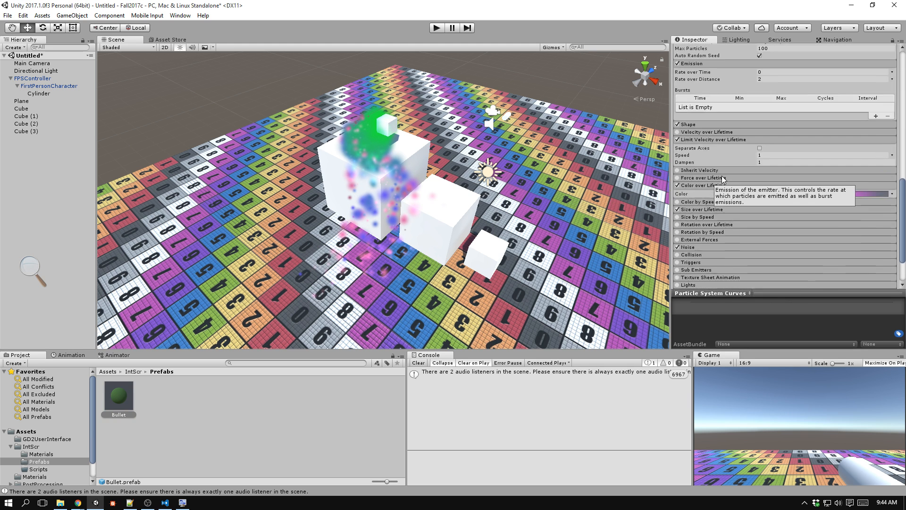
{"action": "left_click_drag", "start_coordinate": [585, 209], "coordinate": [486, 111], "text": "alt"}
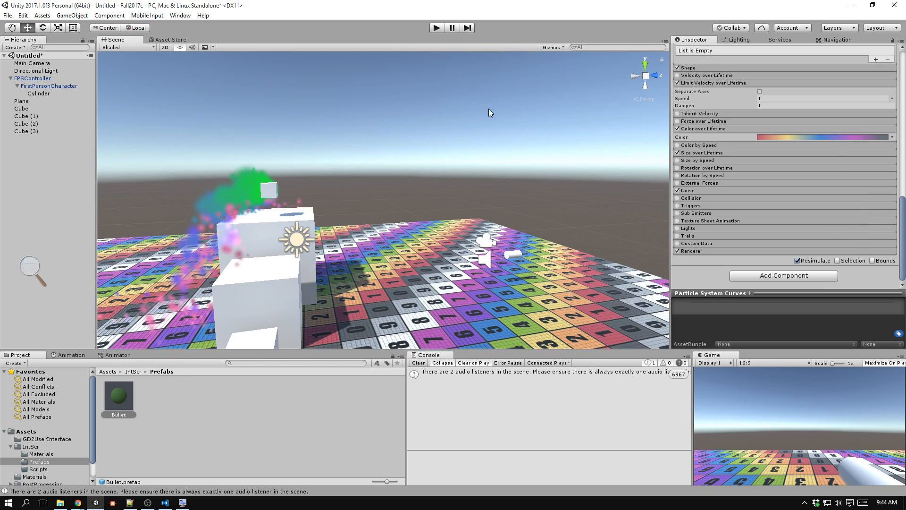
Run the game and fire several bullets around the scene and at the white cubes to watch their particle trails.
{"action": "key", "text": "ctrl+p"}
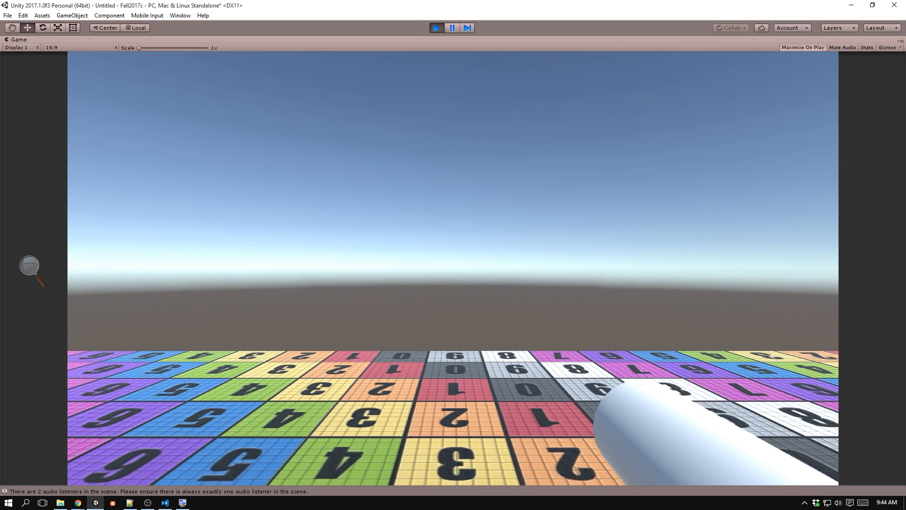
{"action": "left_click", "coordinate": [548, 203]}
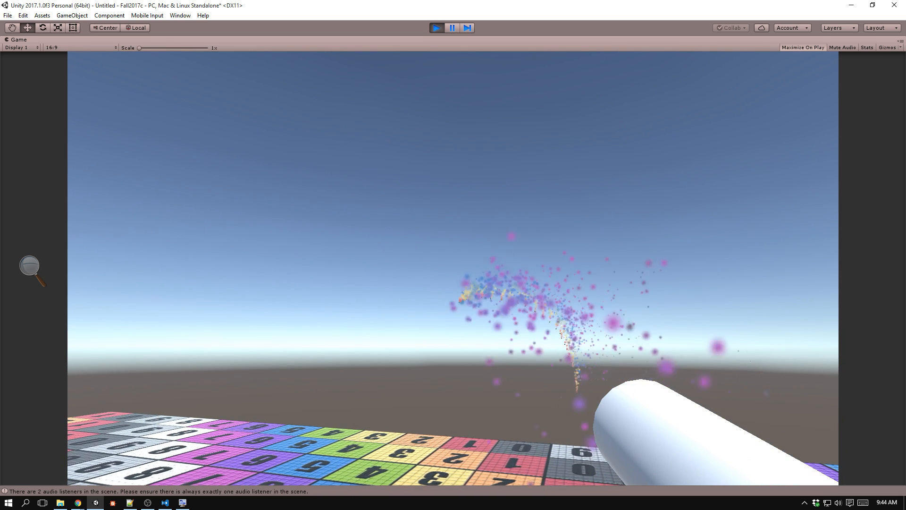
{"action": "left_click", "coordinate": [453, 268]}
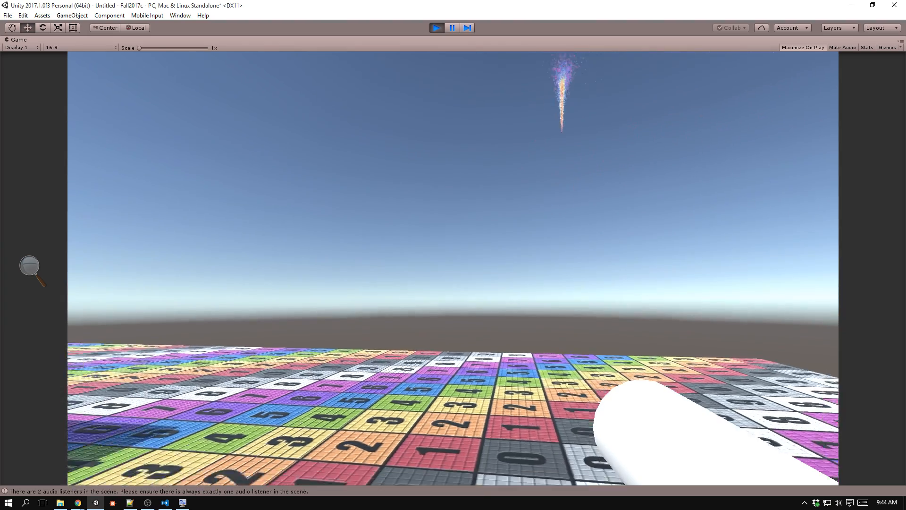
{"action": "left_click", "coordinate": [453, 268]}
{"action": "left_click", "coordinate": [453, 268]}
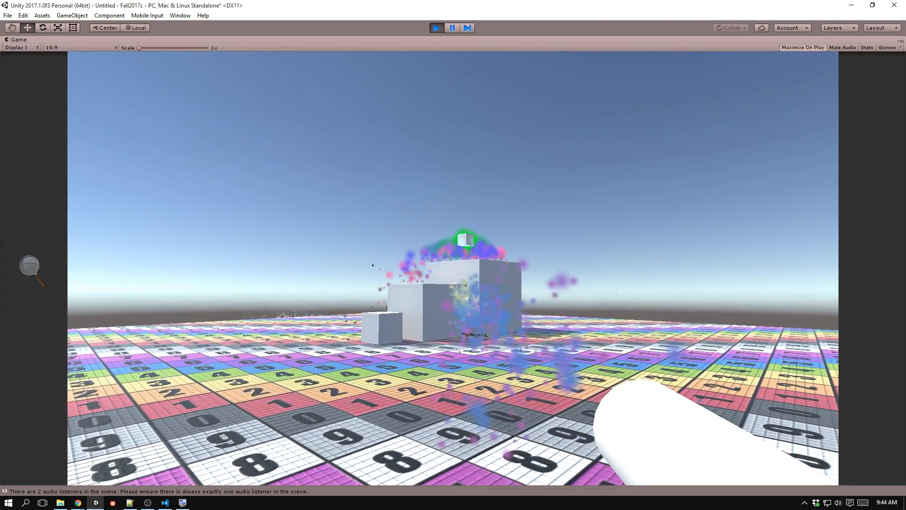
{"action": "left_click", "coordinate": [453, 268]}
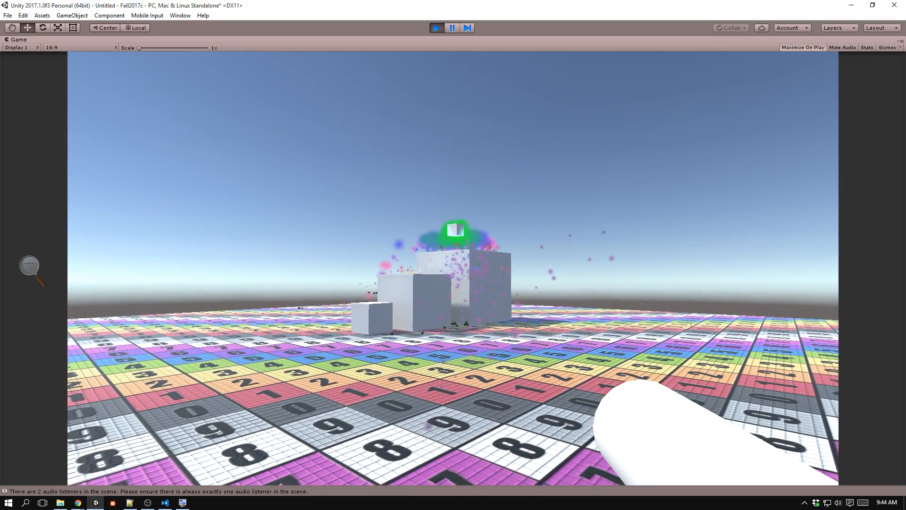
{"action": "left_click", "coordinate": [453, 268]}
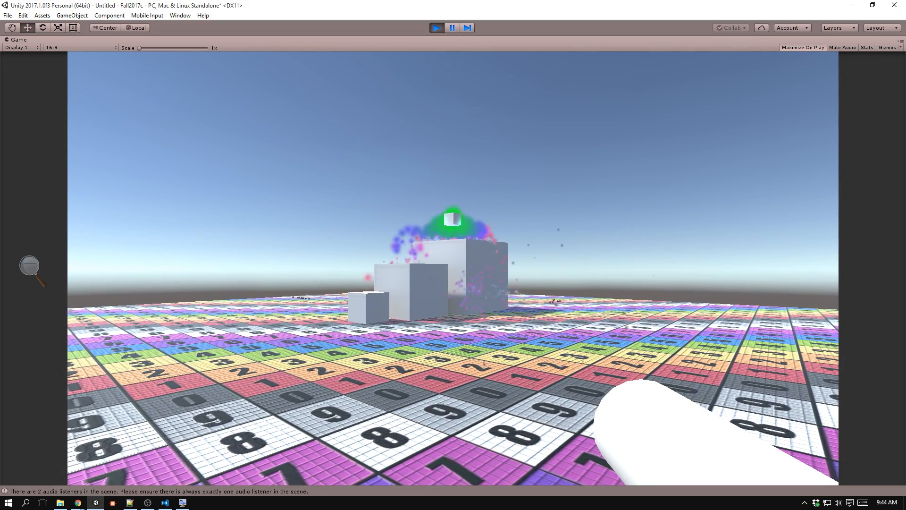
{"action": "left_click", "coordinate": [453, 268]}
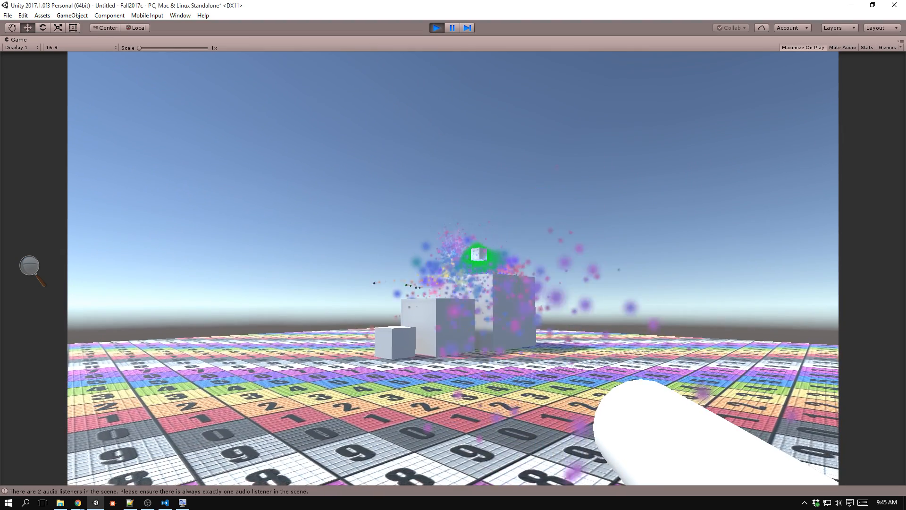
Walk around the white cubes to examine the emitter's particles from other sides, and stop the game.
{"action": "key", "text": "w"}
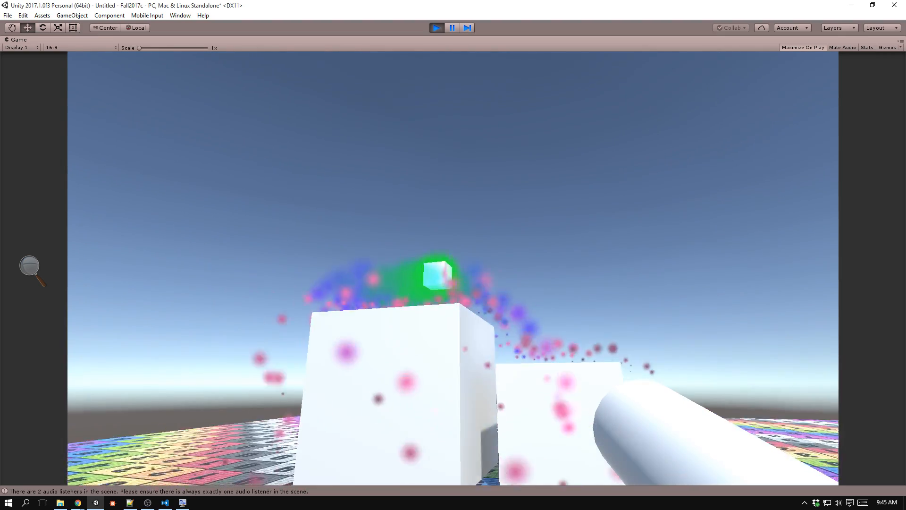
{"action": "key", "text": "a"}
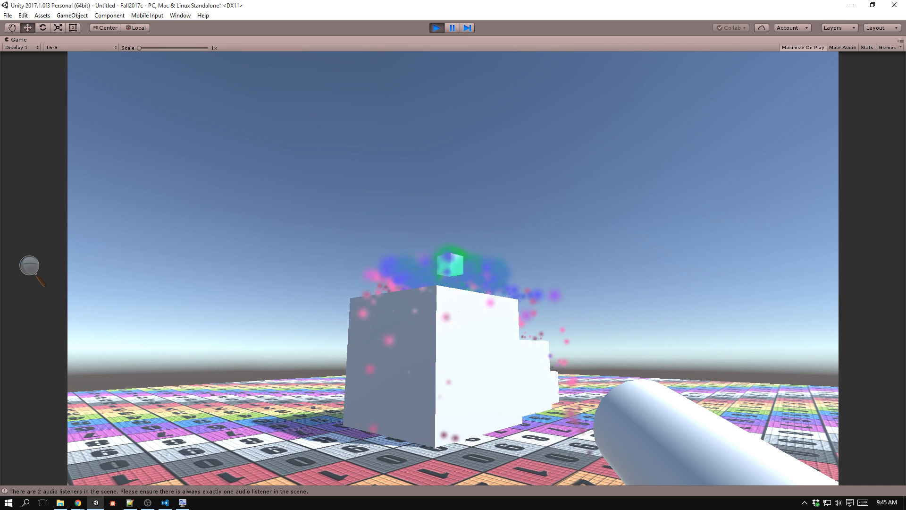
{"action": "key", "text": "ctrl+p"}
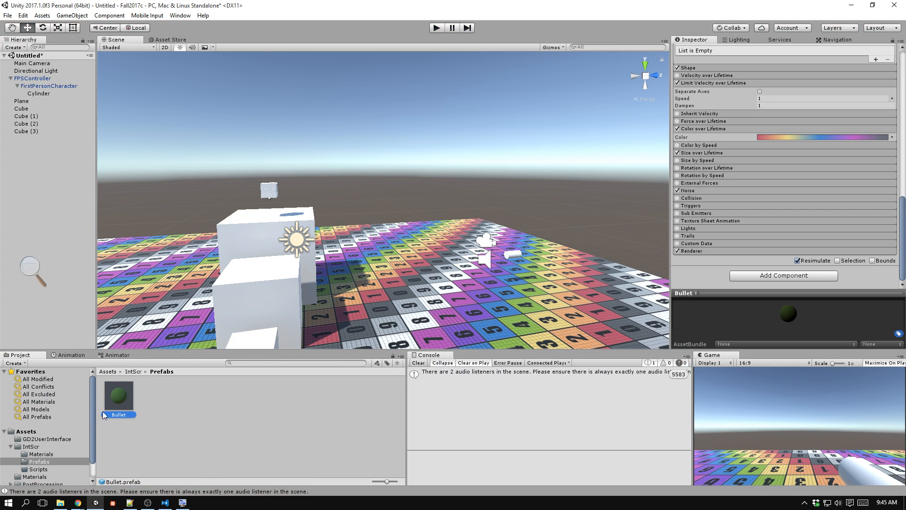
Create a new cube in the scene and add a Particle System component to it.
{"action": "scroll", "coordinate": [731, 189], "scroll_direction": "up", "scroll_amount": 8}
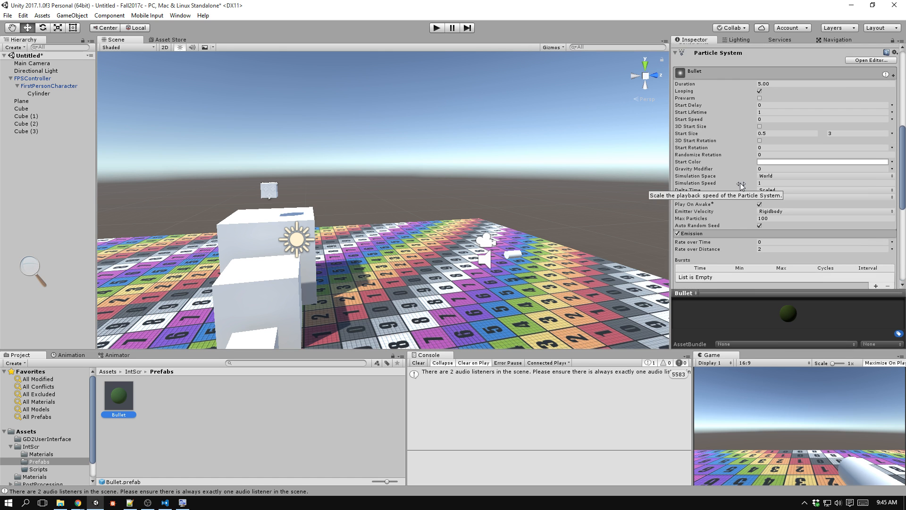
{"action": "scroll", "coordinate": [740, 183], "scroll_direction": "down", "scroll_amount": 5}
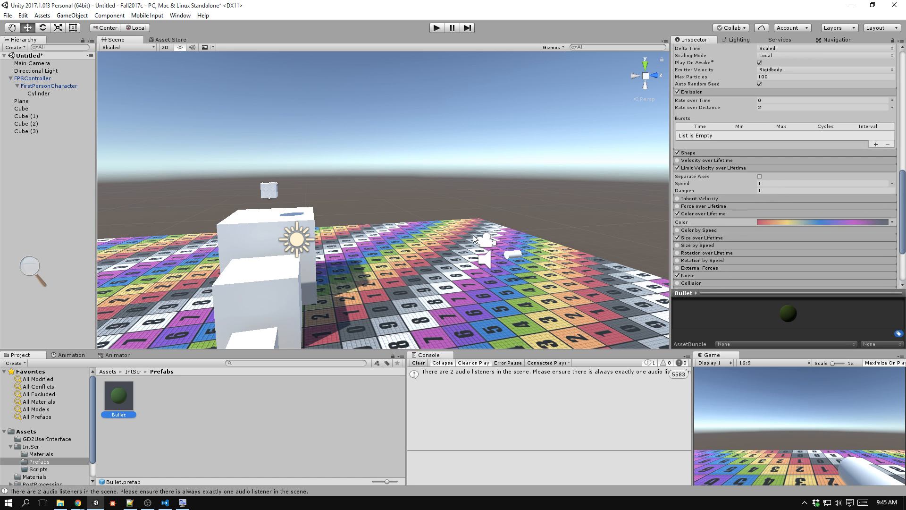
{"action": "left_click", "coordinate": [88, 17]}
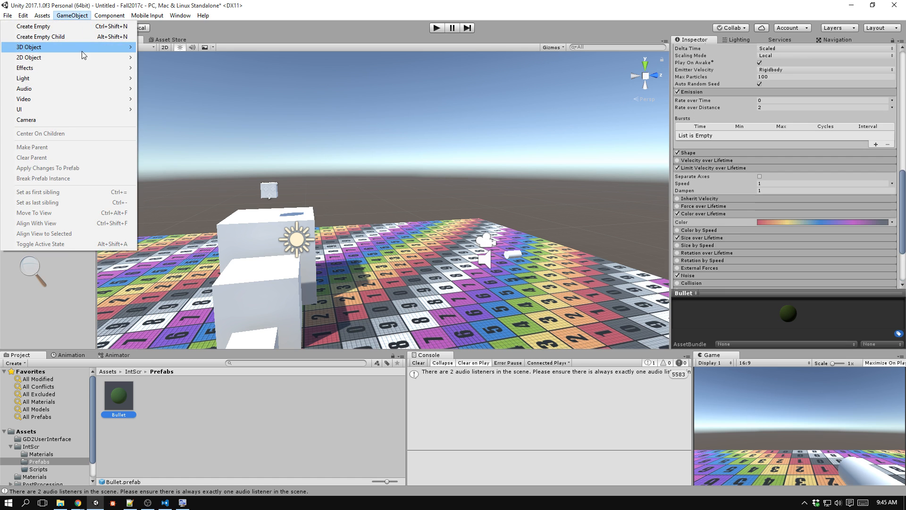
{"action": "mouse_move", "coordinate": [81, 51]}
{"action": "left_click", "coordinate": [170, 48]}
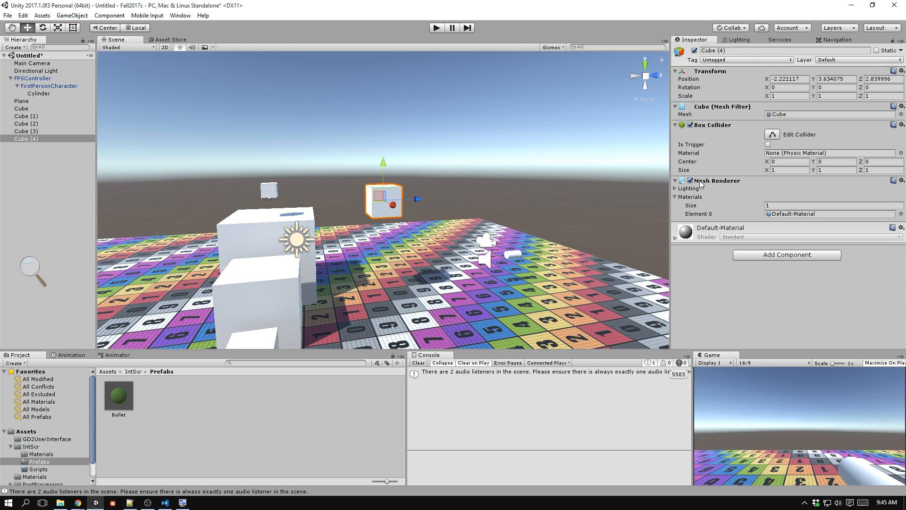
{"action": "left_click", "coordinate": [773, 257]}
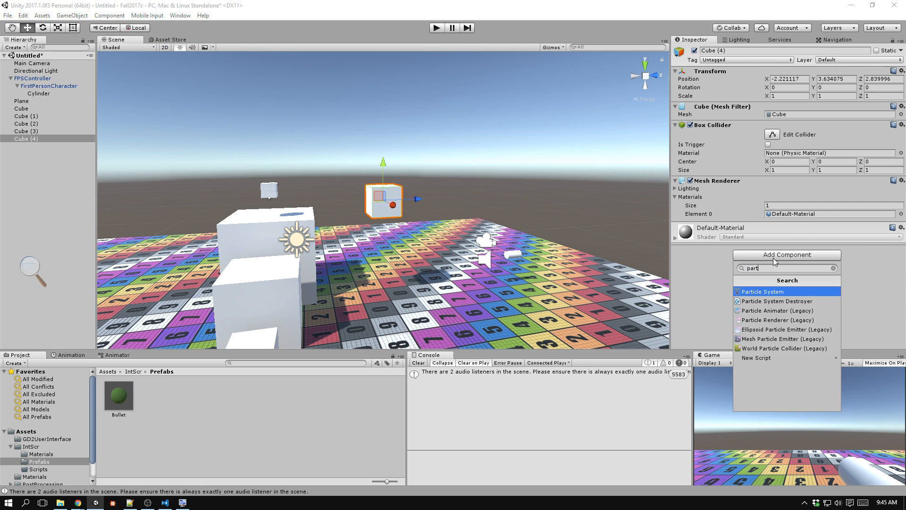
{"action": "key", "text": "Return"}
Set the Start Speed of the new cube's Particle System to 1.
{"action": "scroll", "coordinate": [735, 185], "scroll_direction": "down", "scroll_amount": 5}
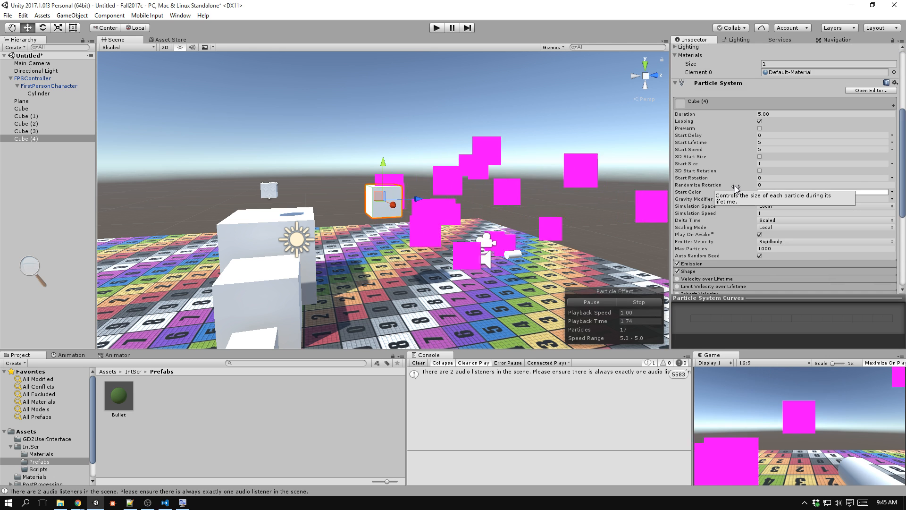
{"action": "left_click", "coordinate": [777, 150]}
{"action": "type", "text": "1"}
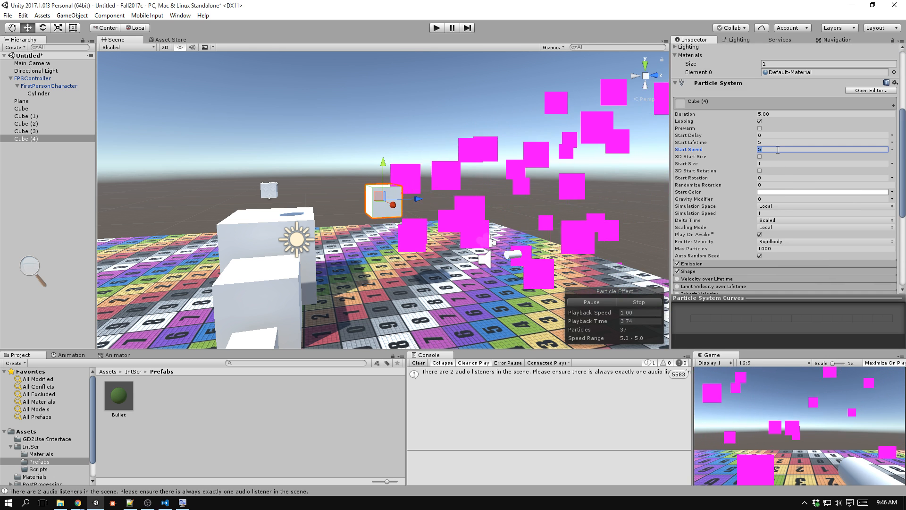
Expand the Emission and Shape modules and change the emitter shape to Sphere.
{"action": "left_click", "coordinate": [743, 263]}
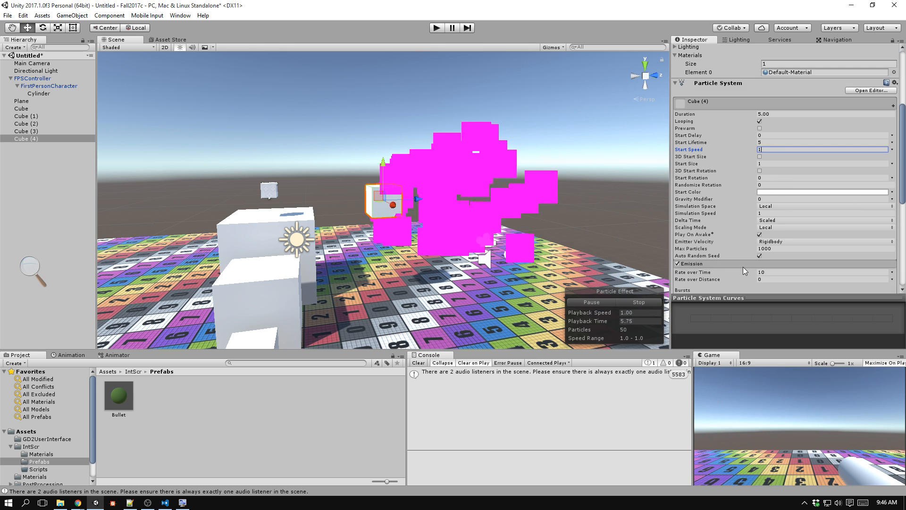
{"action": "scroll", "coordinate": [725, 256], "scroll_direction": "down", "scroll_amount": 3}
{"action": "left_click", "coordinate": [732, 240]}
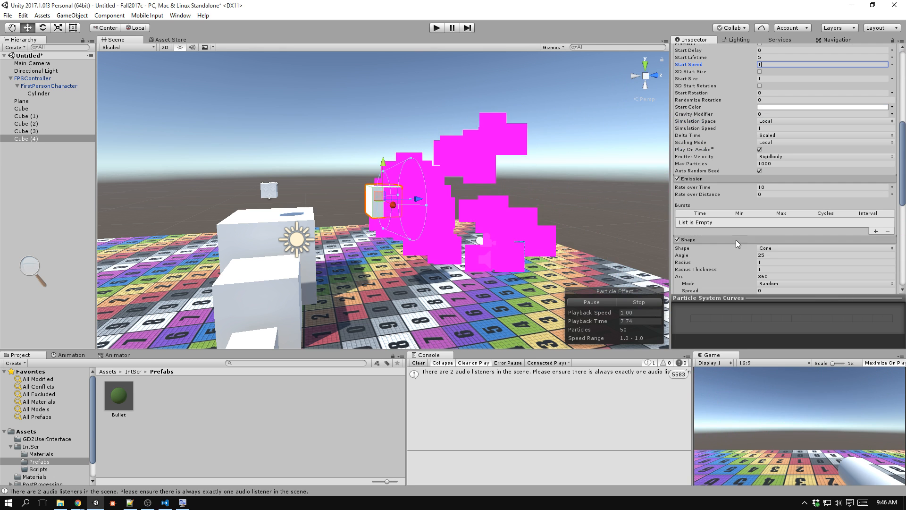
{"action": "left_click", "coordinate": [781, 248]}
{"action": "left_click", "coordinate": [782, 257]}
Expand the Renderer module and set its Render Mode to Mesh.
{"action": "scroll", "coordinate": [730, 225], "scroll_direction": "down", "scroll_amount": 10}
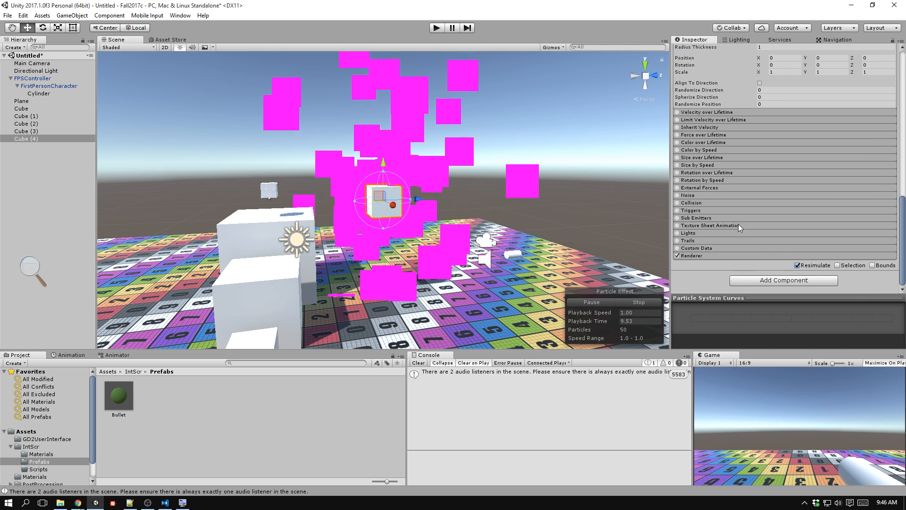
{"action": "left_click", "coordinate": [879, 116]}
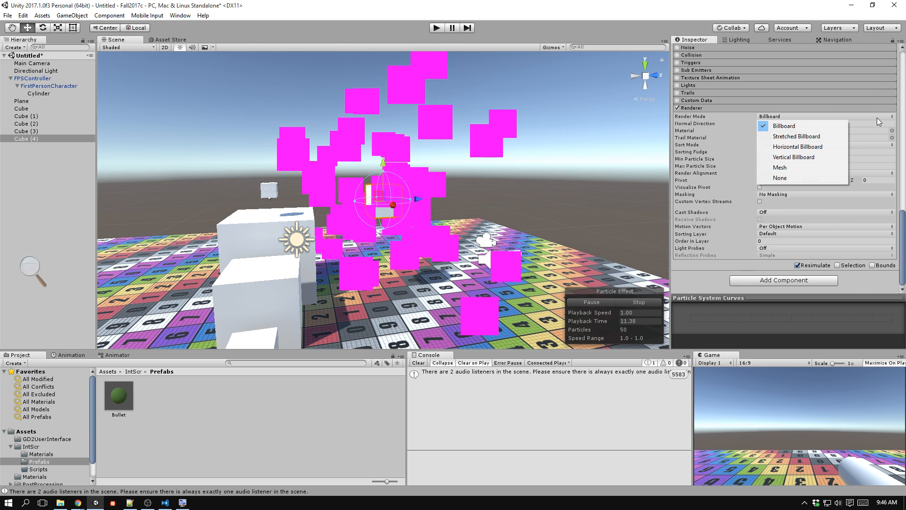
{"action": "left_click", "coordinate": [830, 167]}
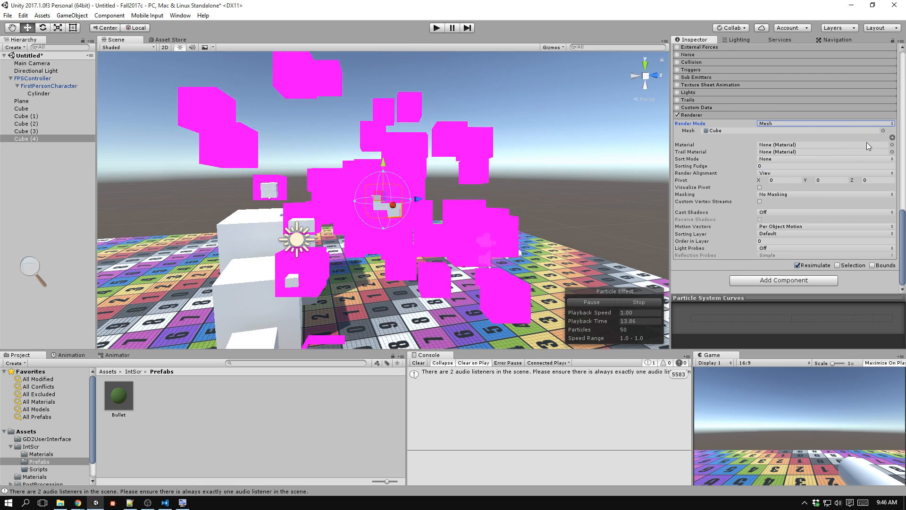
Try the first striped material on the mesh particles, and assign the Default-Diffuse material instead.
{"action": "left_click", "coordinate": [892, 145]}
{"action": "left_click", "coordinate": [162, 95]}
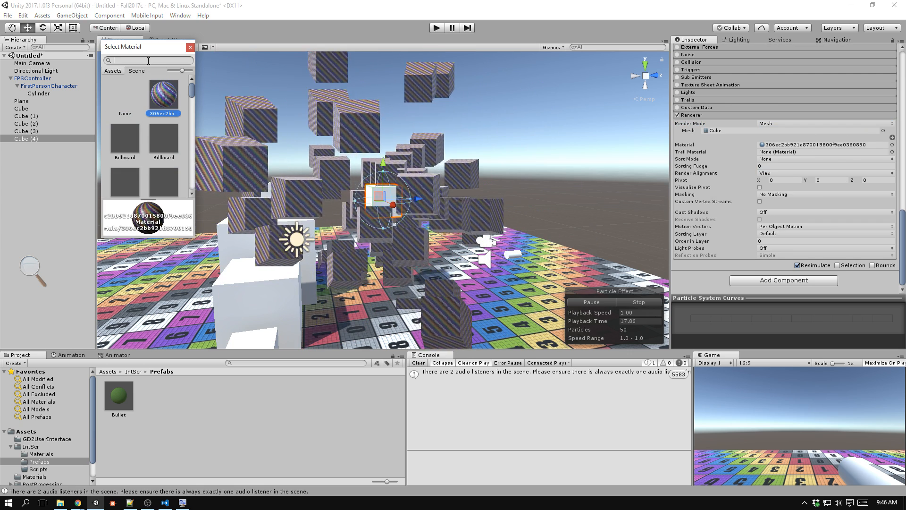
{"action": "type", "text": "defa"}
{"action": "left_click", "coordinate": [129, 140]}
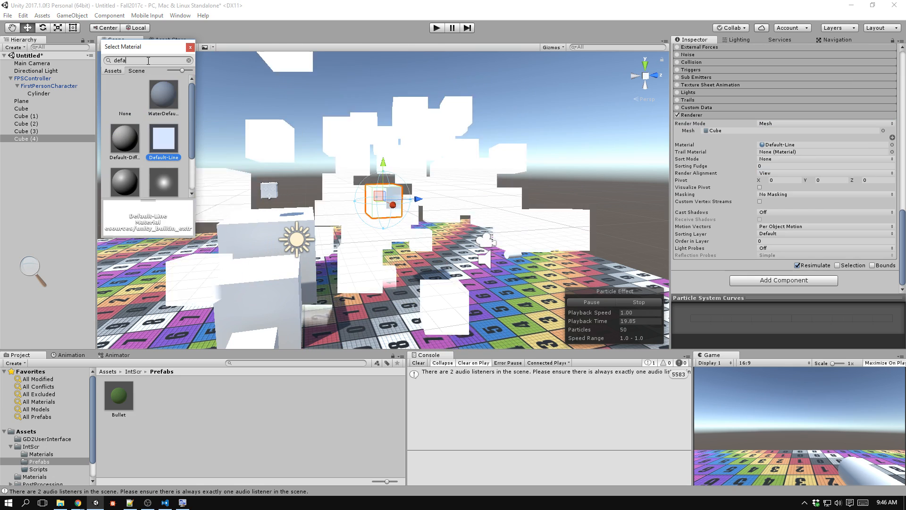
{"action": "left_click_drag", "start_coordinate": [245, 147], "coordinate": [579, 248], "text": "alt"}
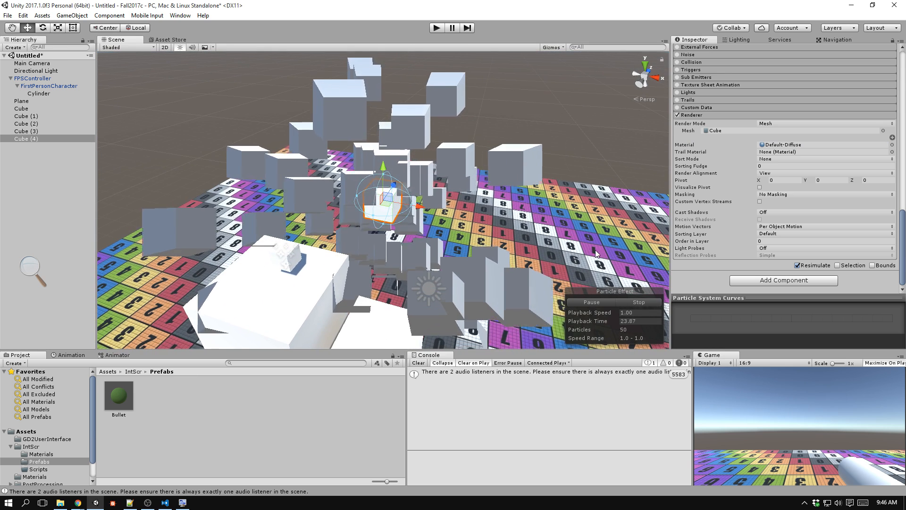
Set the Render Alignment of the mesh particles to World in the Renderer module.
{"action": "left_click", "coordinate": [795, 123]}
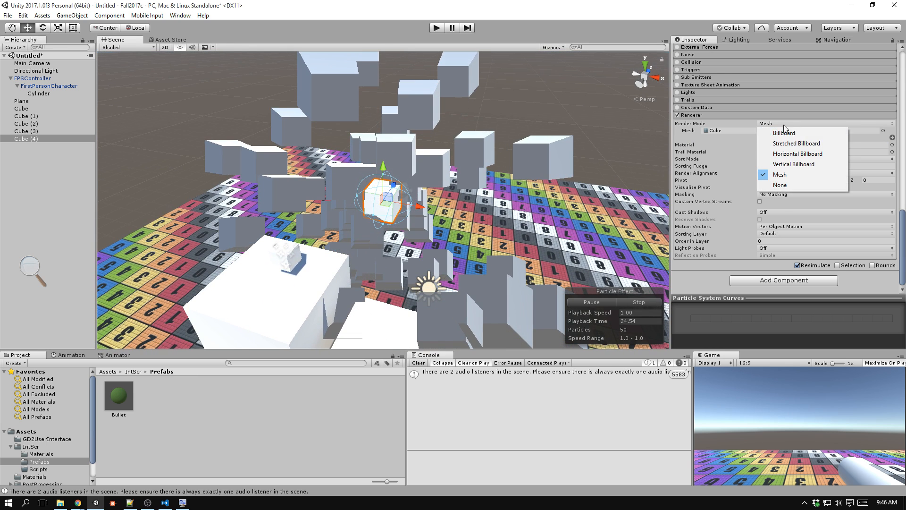
{"action": "left_click", "coordinate": [712, 150]}
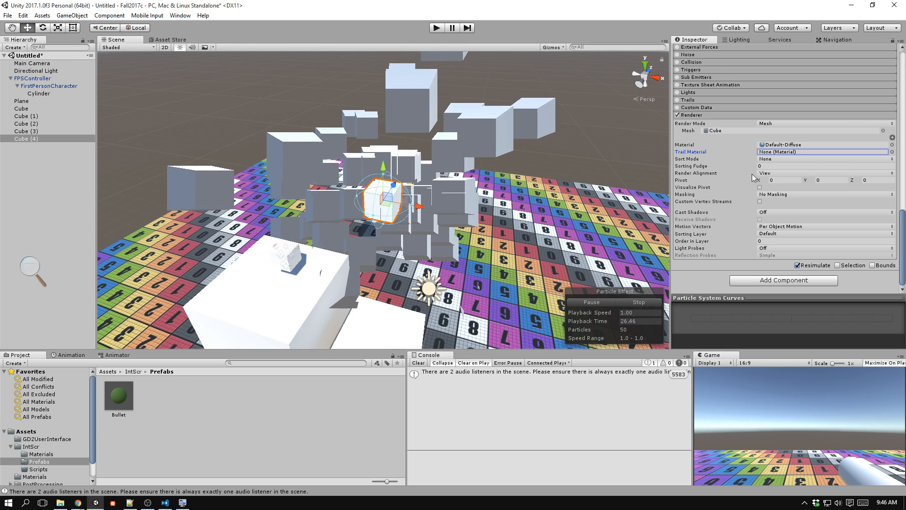
{"action": "left_click", "coordinate": [769, 173]}
{"action": "left_click", "coordinate": [780, 193]}
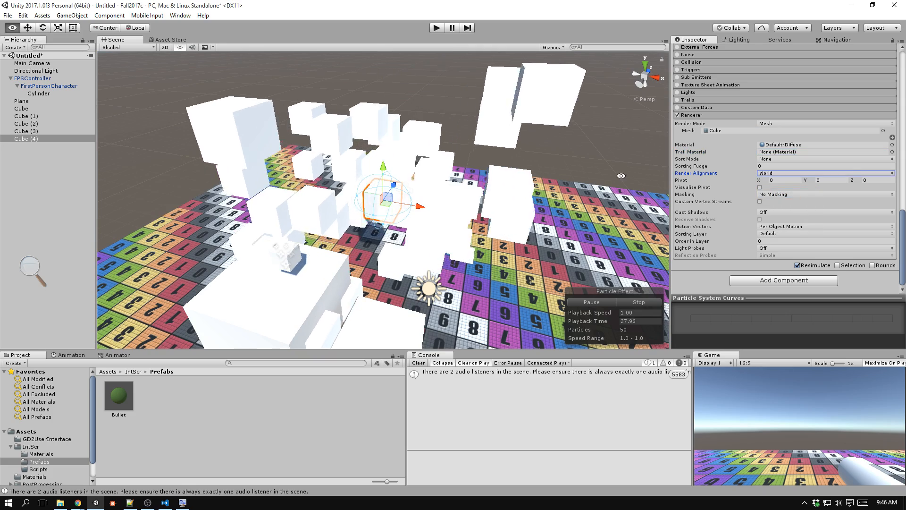
Enable the Size over Lifetime module on Cube (4) with a descending size curve, and collapse the module again.
{"action": "left_click_drag", "start_coordinate": [594, 181], "coordinate": [221, 150], "text": "alt"}
{"action": "left_click_drag", "start_coordinate": [368, 153], "coordinate": [377, 184], "text": "alt"}
{"action": "scroll", "coordinate": [737, 160], "scroll_direction": "up", "scroll_amount": 5}
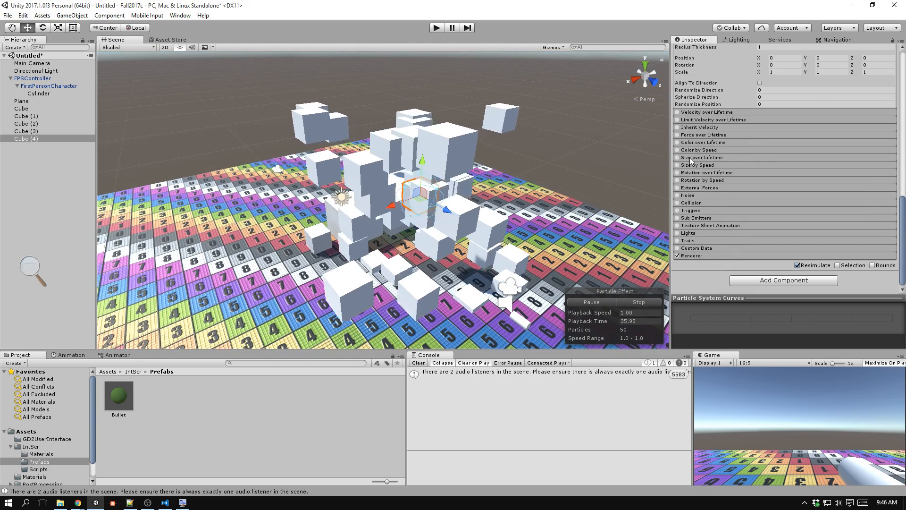
{"action": "left_click", "coordinate": [719, 157]}
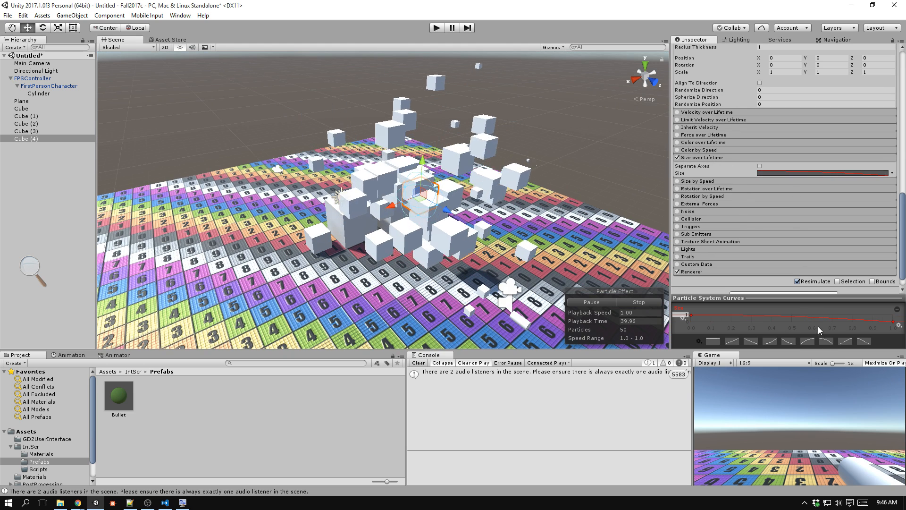
{"action": "left_click", "coordinate": [730, 157]}
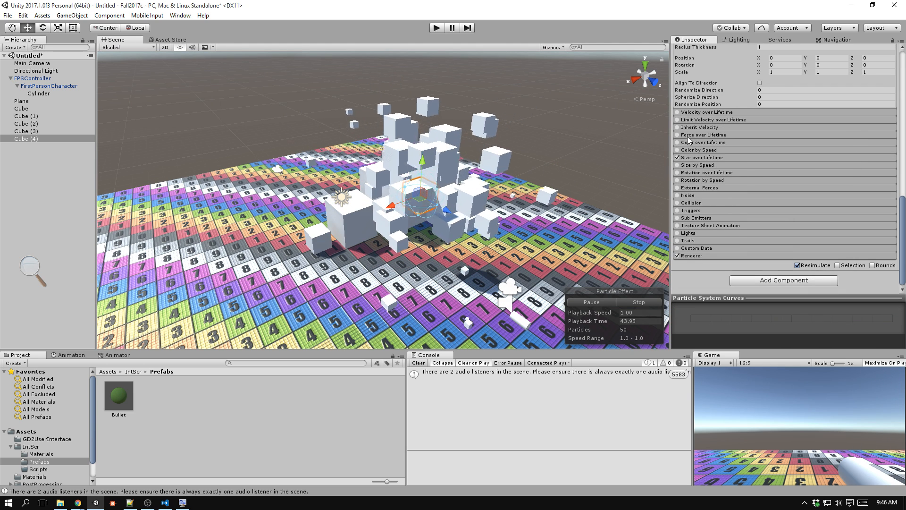
Set the particle system's Start Speed to 0.2 and its Simulation Space to World.
{"action": "scroll", "coordinate": [722, 165], "scroll_direction": "up", "scroll_amount": 5}
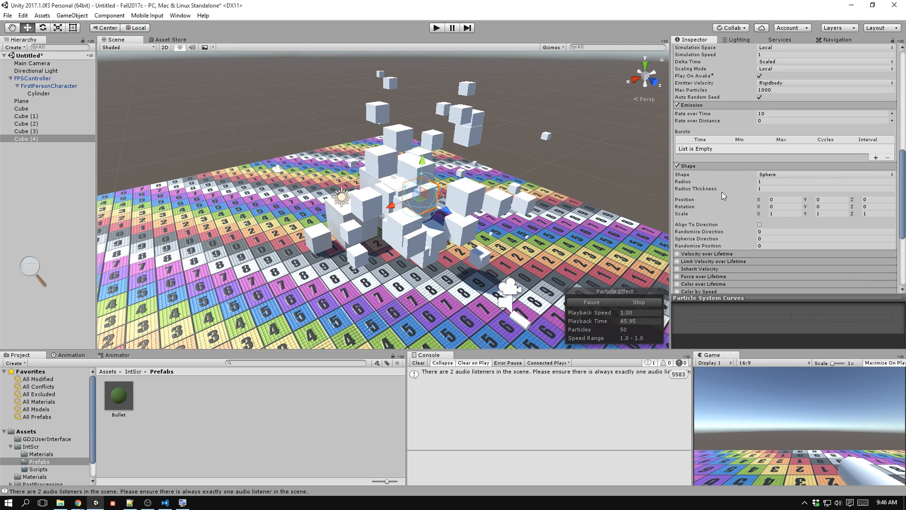
{"action": "scroll", "coordinate": [724, 188], "scroll_direction": "up", "scroll_amount": 2}
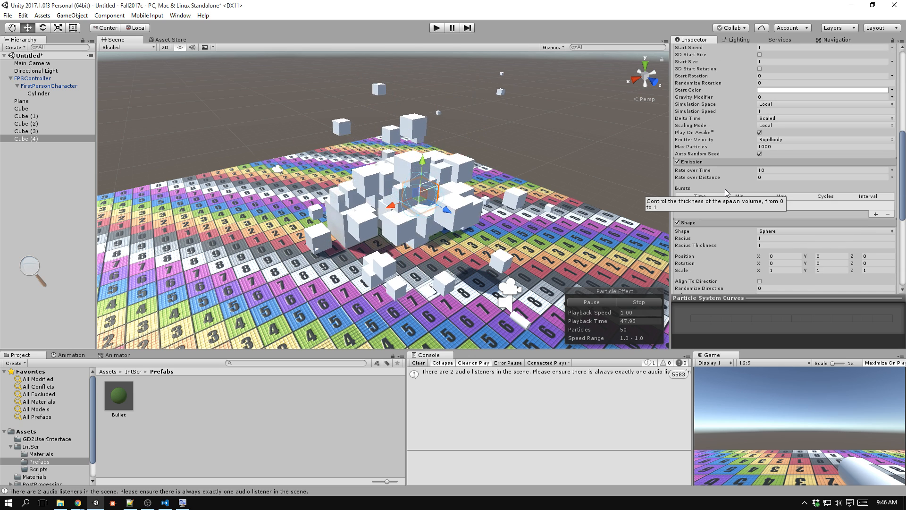
{"action": "scroll", "coordinate": [741, 111], "scroll_direction": "up", "scroll_amount": 1}
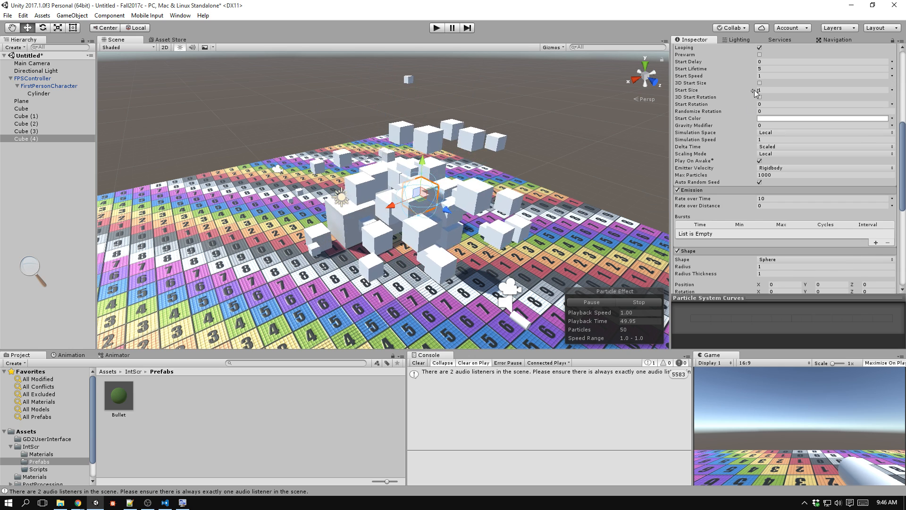
{"action": "left_click", "coordinate": [768, 76]}
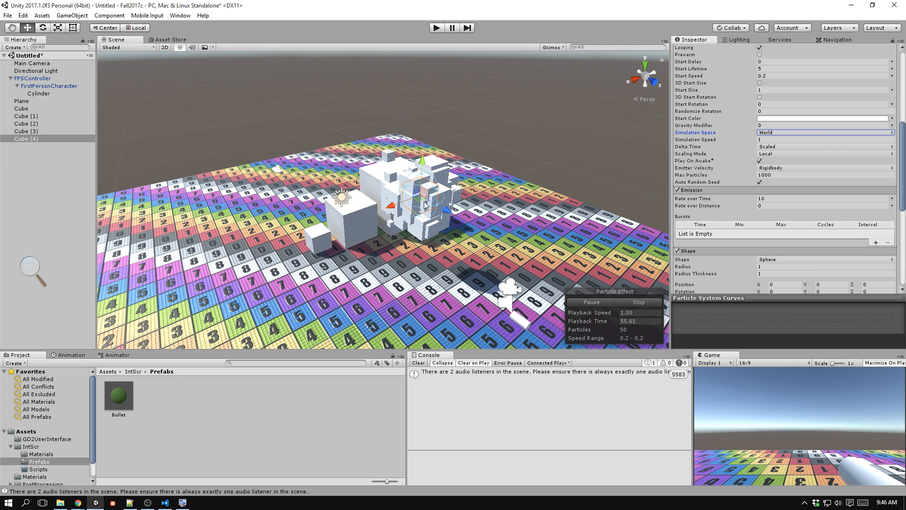
Move Cube (4) back and forth above the plane to examine how the world-space particles trail behind it.
{"action": "left_click_drag", "start_coordinate": [325, 131], "coordinate": [584, 92]}
{"action": "left_click_drag", "start_coordinate": [444, 90], "coordinate": [324, 99]}
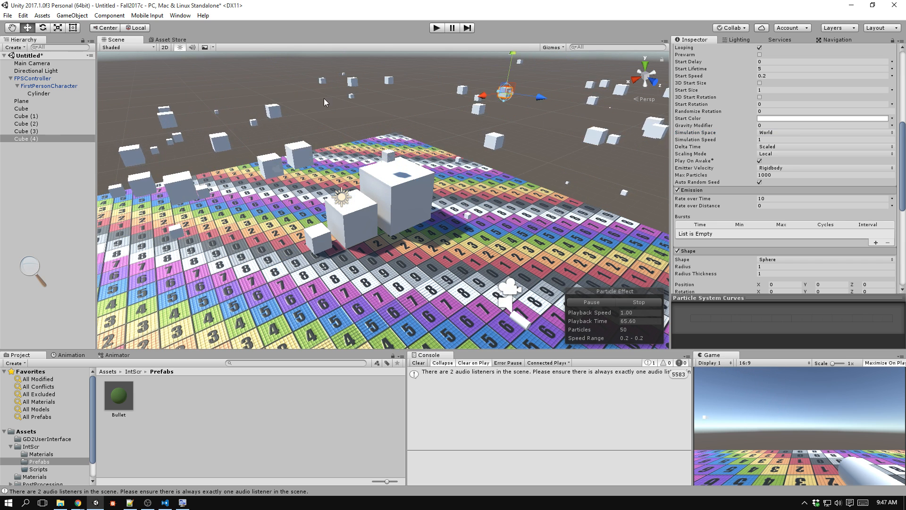
{"action": "left_click_drag", "start_coordinate": [248, 111], "coordinate": [352, 112]}
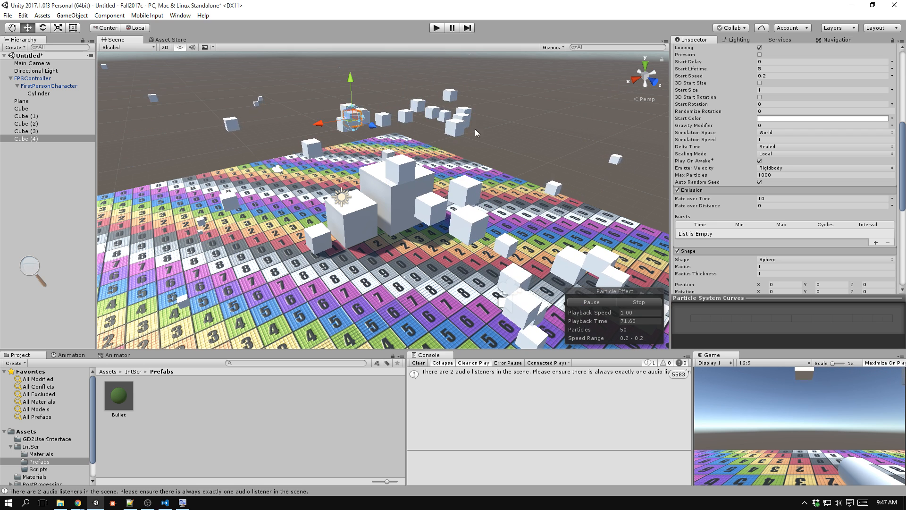
Set the Emission module's Rate over Time to 0 and Rate over Distance to 2.
{"action": "scroll", "coordinate": [754, 196], "scroll_direction": "down", "scroll_amount": 3}
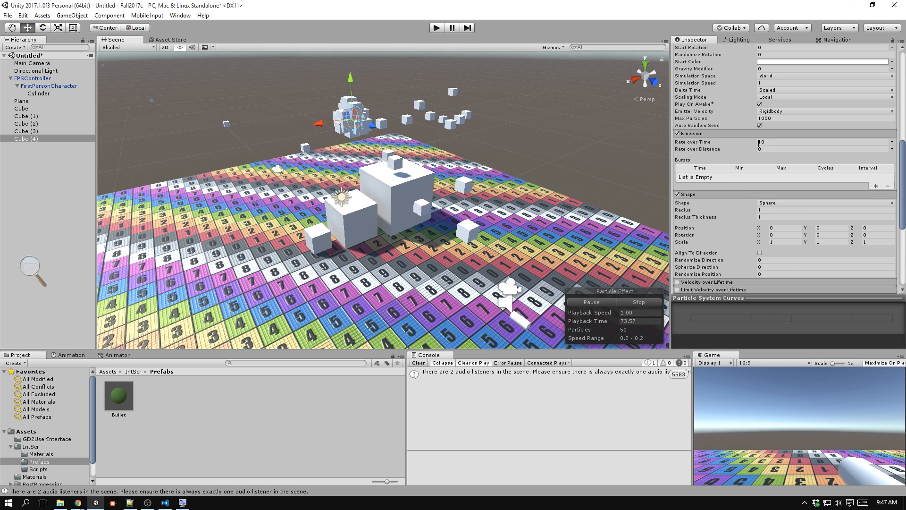
{"action": "type", "text": "0"}
{"action": "key", "text": "Tab"}
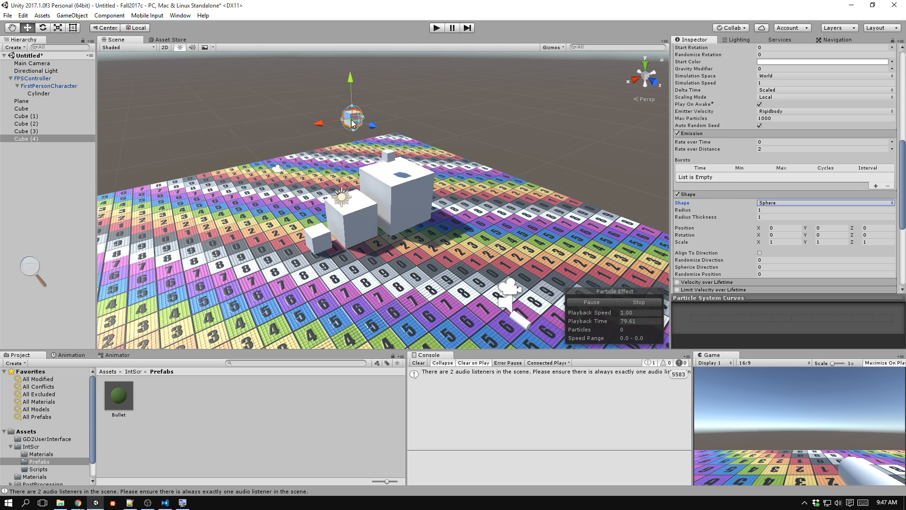
Set Rate over Distance to 1 and sweep Cube (4) through the scene to test the distance-based emission.
{"action": "left_click_drag", "start_coordinate": [322, 175], "coordinate": [412, 162]}
{"action": "left_click_drag", "start_coordinate": [244, 213], "coordinate": [184, 138]}
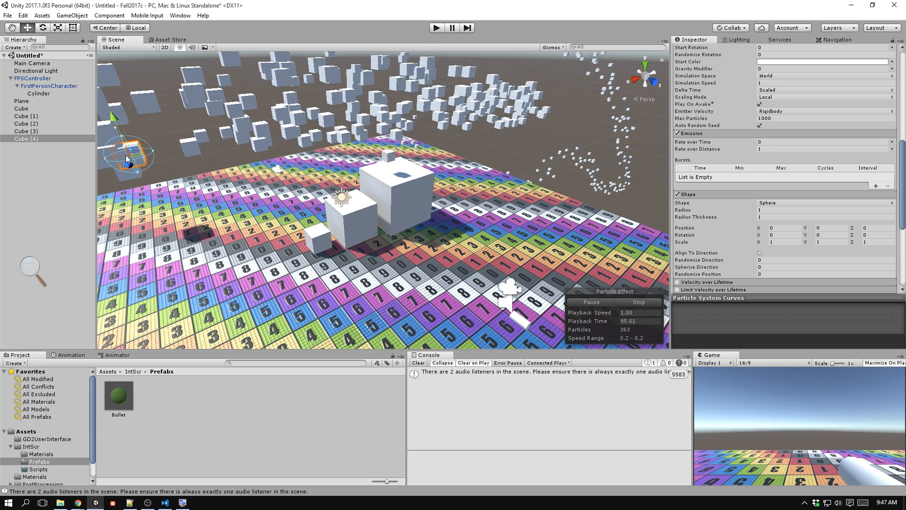
{"action": "left_click_drag", "start_coordinate": [140, 158], "coordinate": [514, 230]}
{"action": "left_click_drag", "start_coordinate": [425, 73], "coordinate": [284, 260]}
Expand the Renderer module and set Cast Shadows to On for the mesh particles.
{"action": "scroll", "coordinate": [745, 208], "scroll_direction": "down", "scroll_amount": 8}
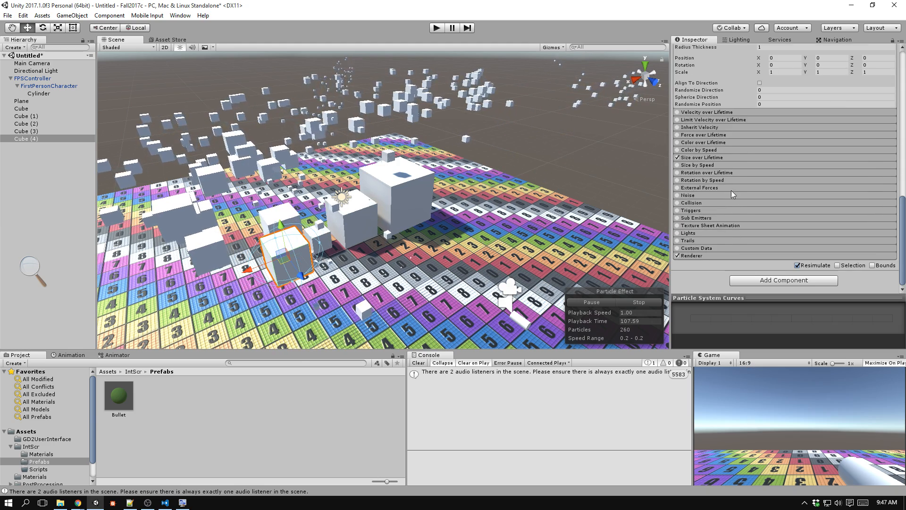
{"action": "left_click", "coordinate": [729, 256]}
{"action": "scroll", "coordinate": [729, 235], "scroll_direction": "down", "scroll_amount": 6}
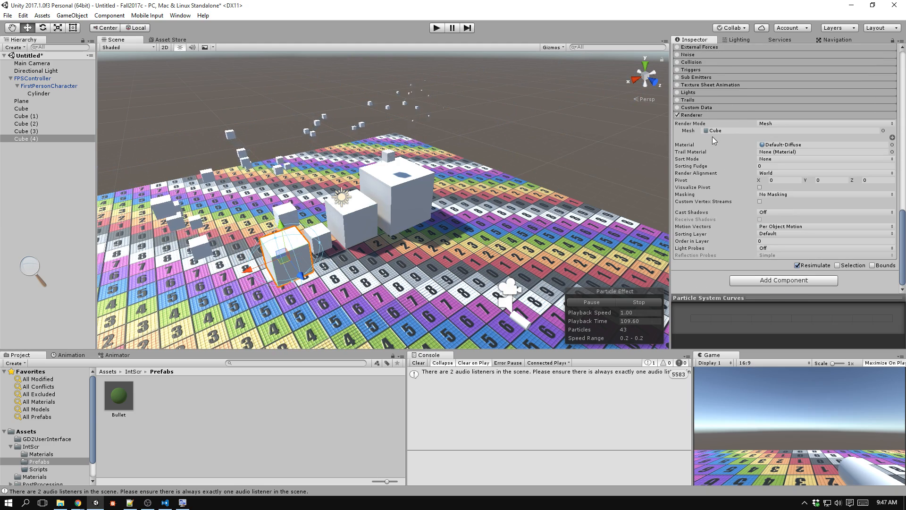
{"action": "left_click", "coordinate": [767, 212]}
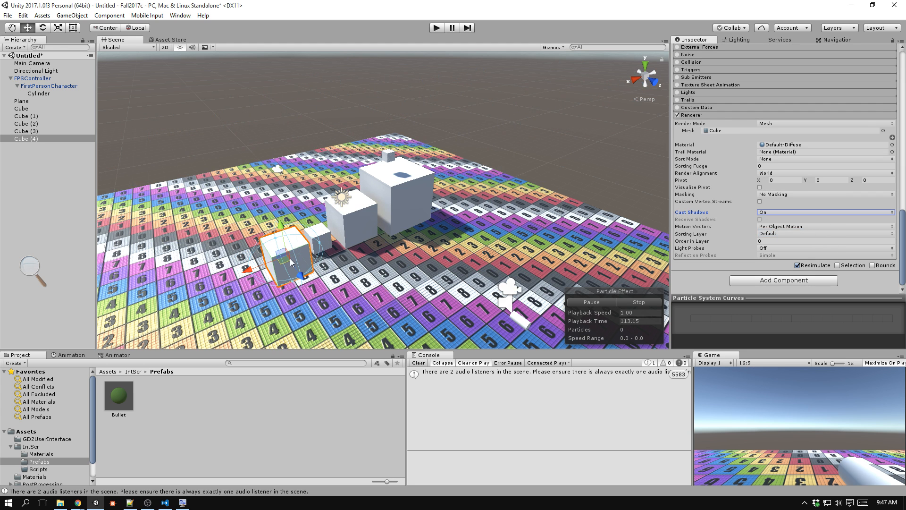
Move Cube (4) around the scene to examine the shadows cast by its particles on the plane.
{"action": "left_click_drag", "start_coordinate": [352, 274], "coordinate": [321, 147]}
{"action": "left_click_drag", "start_coordinate": [148, 161], "coordinate": [211, 224]}
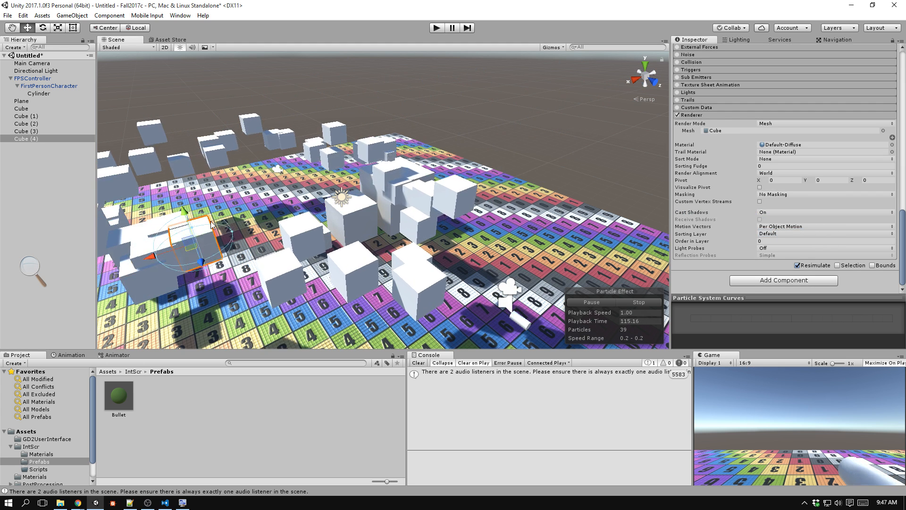
{"action": "left_click_drag", "start_coordinate": [254, 70], "coordinate": [302, 212]}
{"action": "scroll", "coordinate": [302, 212], "scroll_direction": "down", "scroll_amount": 3}
{"action": "middle_click_drag", "start_coordinate": [302, 212], "coordinate": [310, 150]}
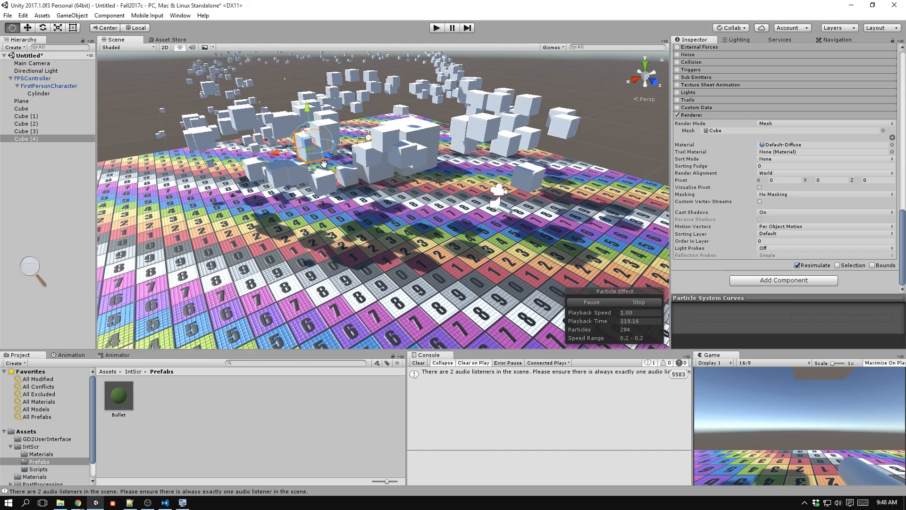
{"action": "left_click_drag", "start_coordinate": [310, 150], "coordinate": [231, 337]}
Set Start Size to Random Between Two Constants, 0.2 and 1, and test it by moving Cube (4).
{"action": "scroll", "coordinate": [752, 164], "scroll_direction": "up", "scroll_amount": 10}
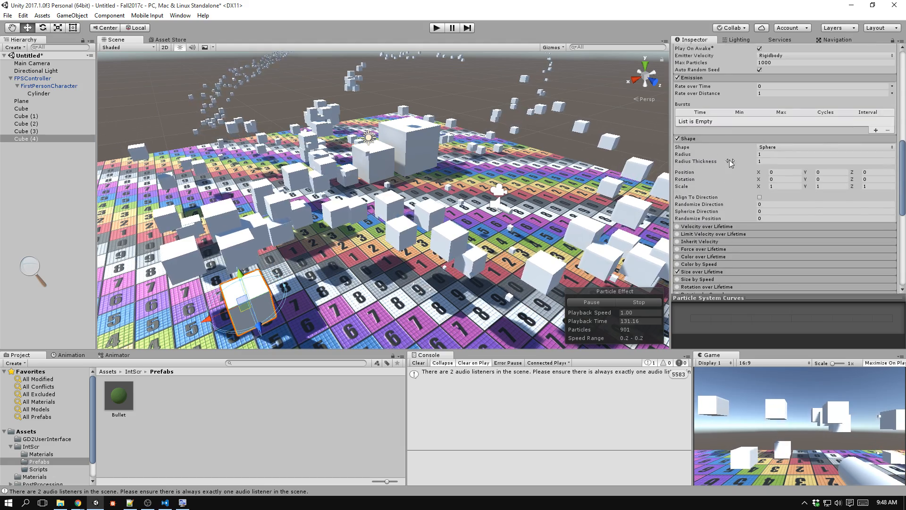
{"action": "scroll", "coordinate": [750, 165], "scroll_direction": "up", "scroll_amount": 8}
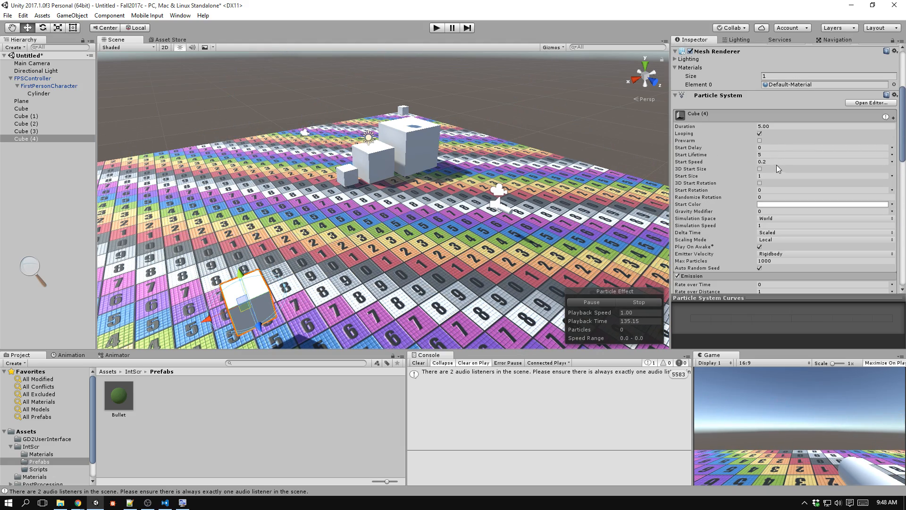
{"action": "left_click", "coordinate": [892, 176]}
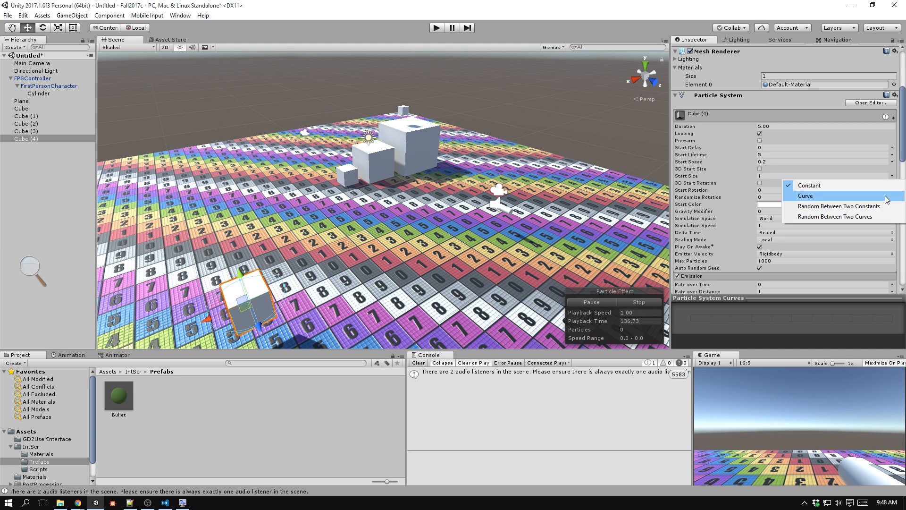
{"action": "left_click", "coordinate": [863, 207]}
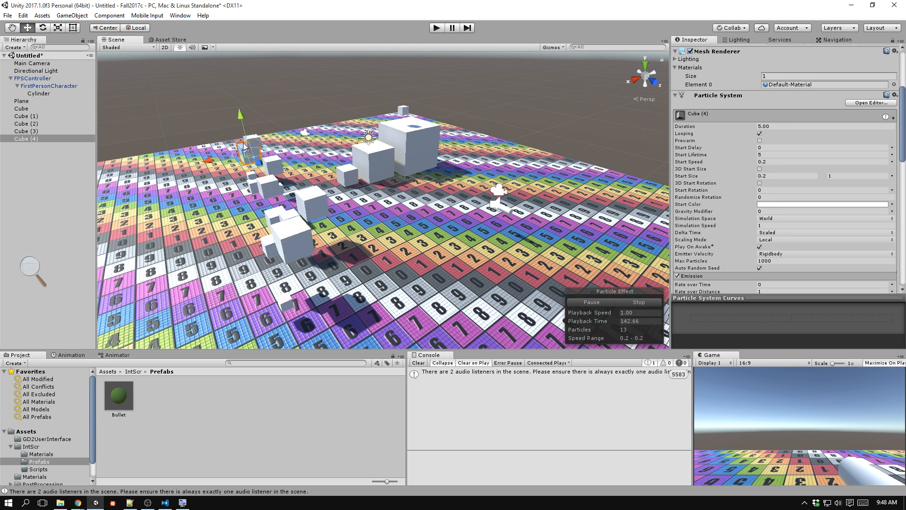
{"action": "left_click_drag", "start_coordinate": [497, 113], "coordinate": [193, 243]}
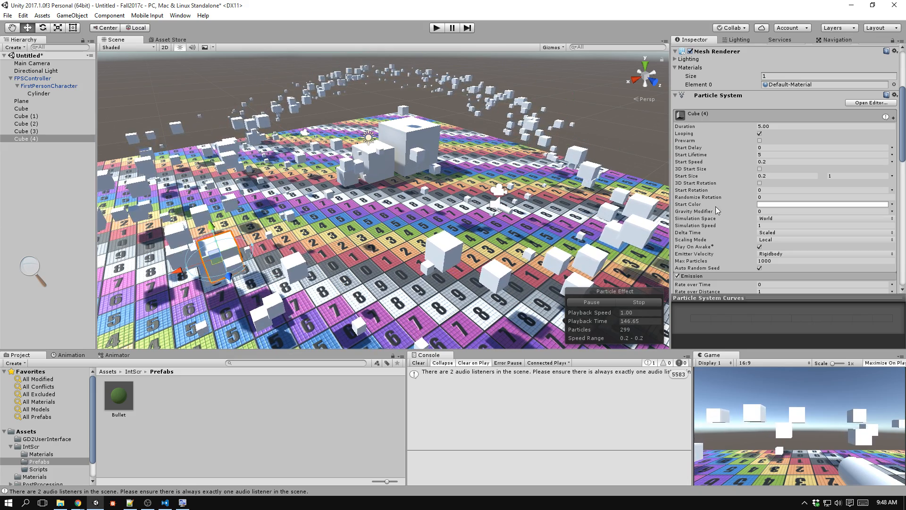
{"action": "left_click_drag", "start_coordinate": [732, 190], "coordinate": [746, 190]}
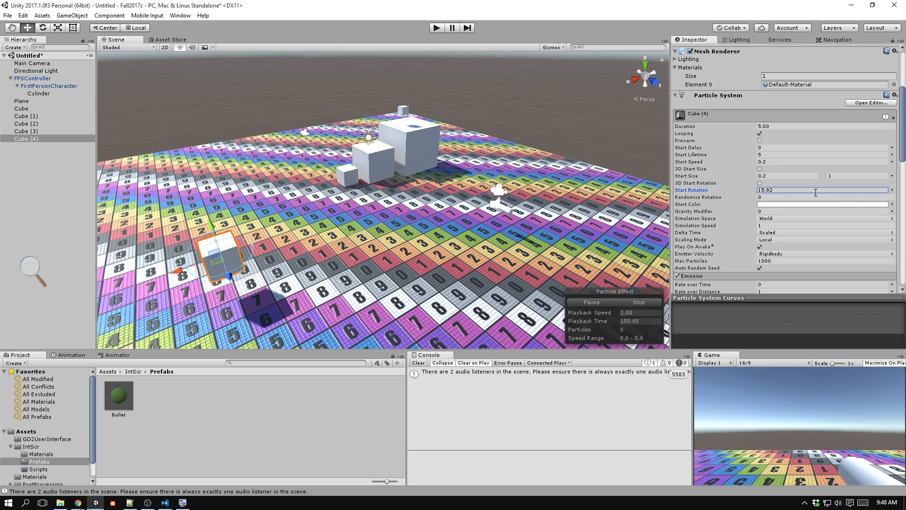
{"action": "left_click_drag", "start_coordinate": [815, 190], "coordinate": [714, 190]}
{"action": "type", "text": "0"}
Set Randomize Rotation to 1 and move Cube (4) to test the particle orientation.
{"action": "left_click", "coordinate": [767, 197]}
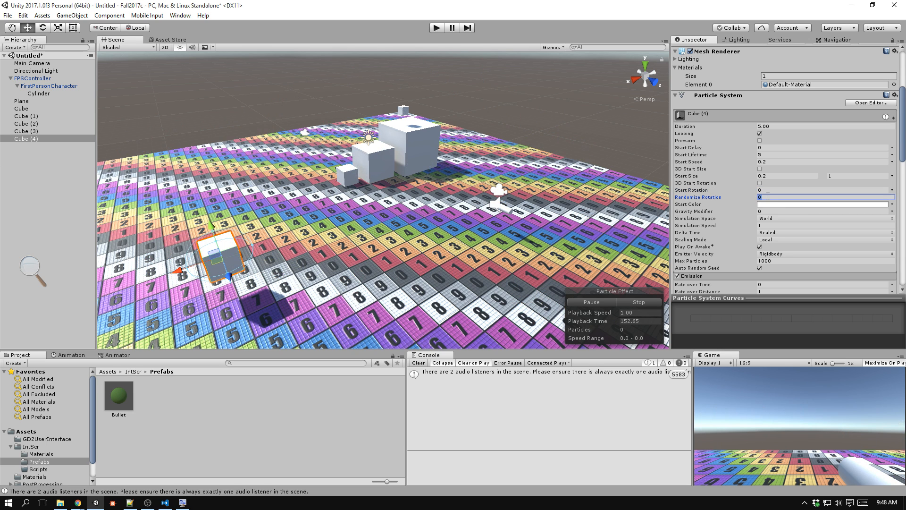
{"action": "type", "text": "1"}
{"action": "mouse_move", "coordinate": [216, 264]}
{"action": "left_mouse_down"}
{"action": "mouse_move", "coordinate": [244, 144]}
{"action": "mouse_move", "coordinate": [370, 79]}
{"action": "mouse_move", "coordinate": [420, 176]}
{"action": "mouse_move", "coordinate": [208, 233]}
{"action": "mouse_move", "coordinate": [228, 270]}
{"action": "left_mouse_up"}
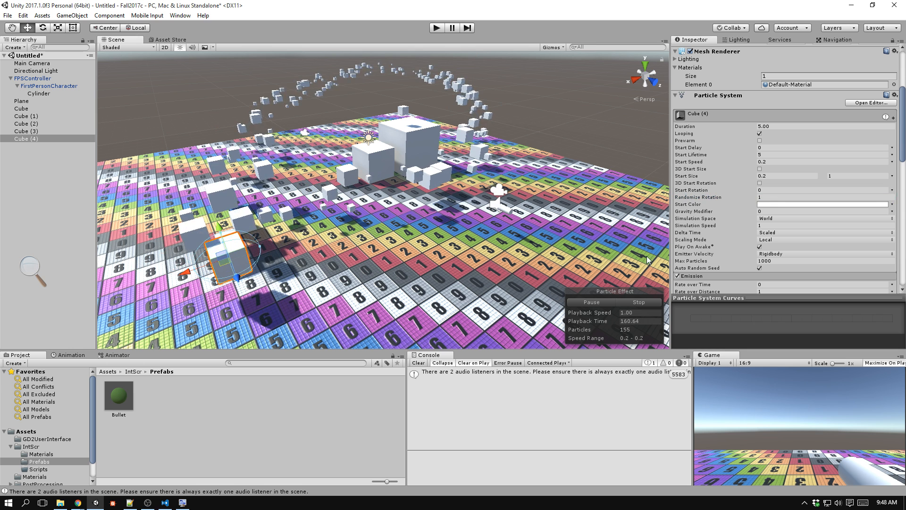
Set Start Rotation to Random Between Two Constants, 0 and 360, and move Cube (4) to test it.
{"action": "left_click", "coordinate": [891, 189]}
{"action": "left_click", "coordinate": [842, 220]}
{"action": "left_click", "coordinate": [841, 190]}
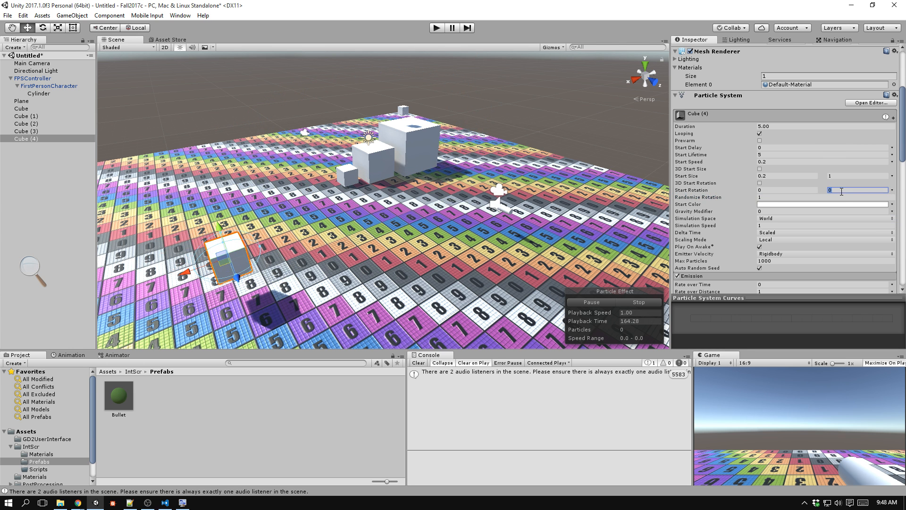
{"action": "type", "text": "360"}
{"action": "key", "text": "Tab"}
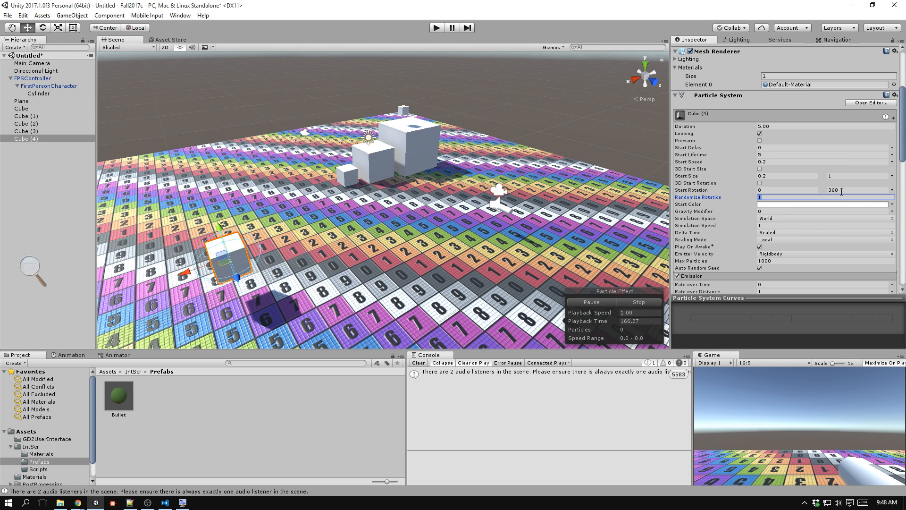
{"action": "left_click_drag", "start_coordinate": [219, 262], "coordinate": [290, 147]}
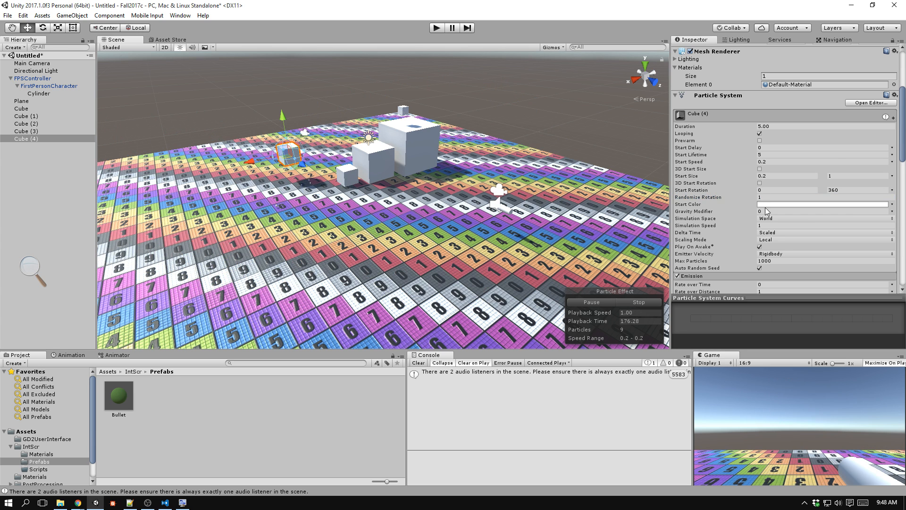
Set the Shape module's Randomize Direction to 1 and move Cube (4) to test the emission.
{"action": "scroll", "coordinate": [733, 225], "scroll_direction": "down", "scroll_amount": 5}
{"action": "scroll", "coordinate": [732, 225], "scroll_direction": "down", "scroll_amount": 3}
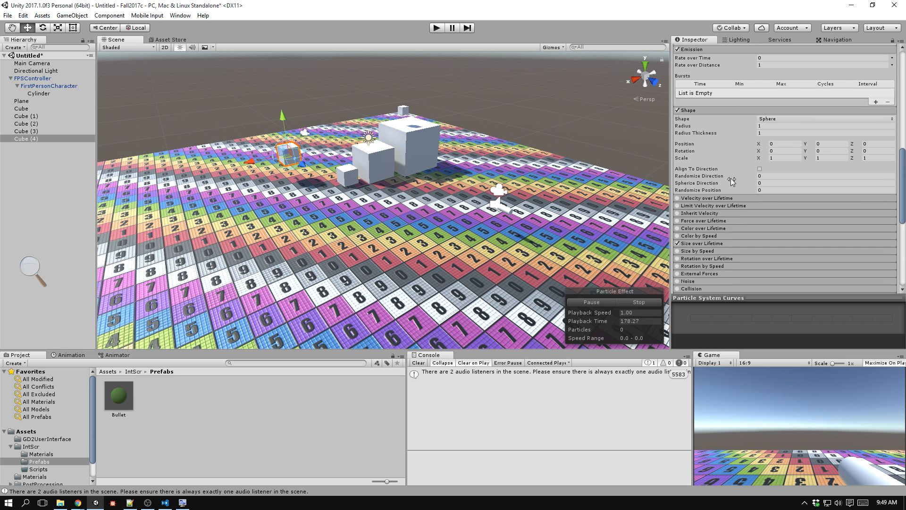
{"action": "left_click", "coordinate": [746, 178]}
{"action": "type", "text": "1"}
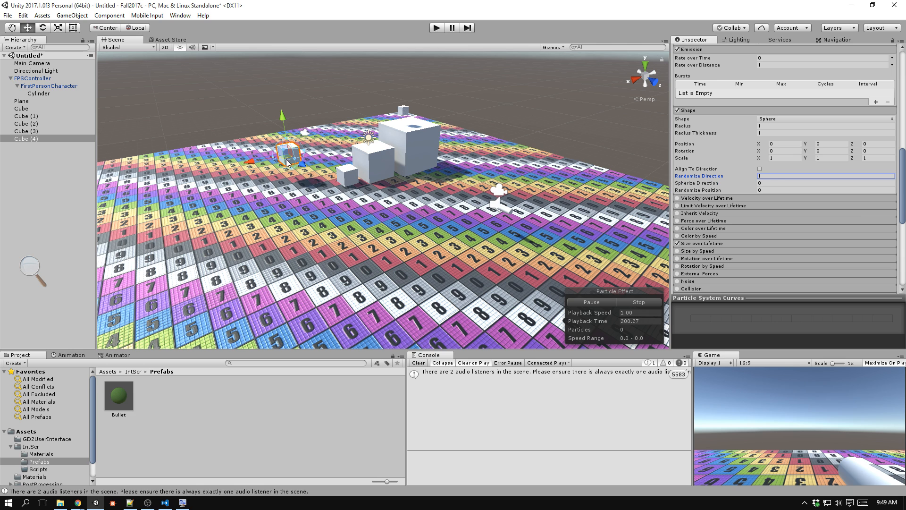
{"action": "left_click_drag", "start_coordinate": [288, 158], "coordinate": [280, 202]}
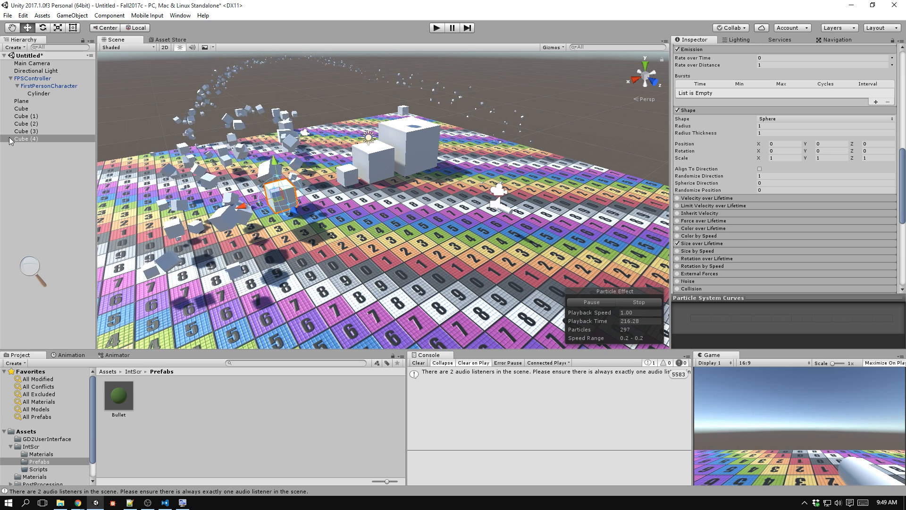
Save Cube (4) as a prefab in the Prefabs folder and add a Rigidbody component to the prefab.
{"action": "left_click_drag", "start_coordinate": [21, 138], "coordinate": [182, 418]}
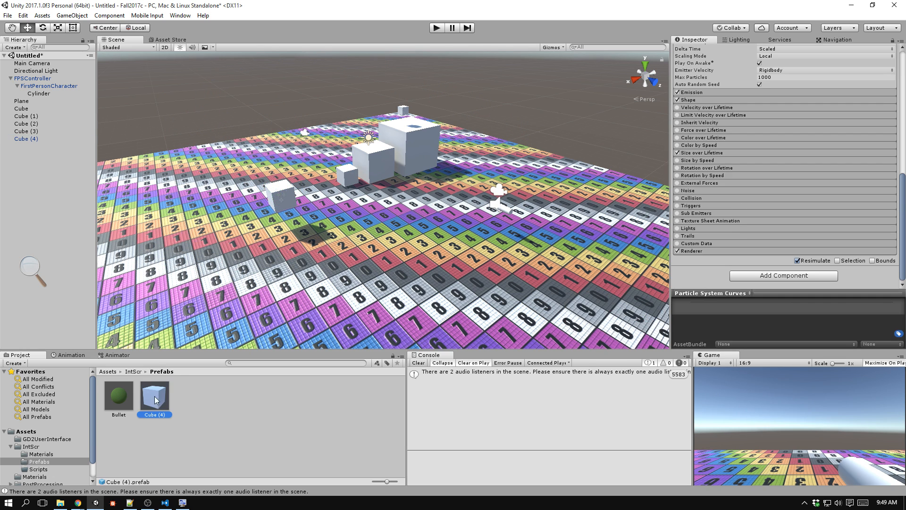
{"action": "scroll", "coordinate": [733, 196], "scroll_direction": "up", "scroll_amount": 10}
{"action": "left_click", "coordinate": [733, 196]}
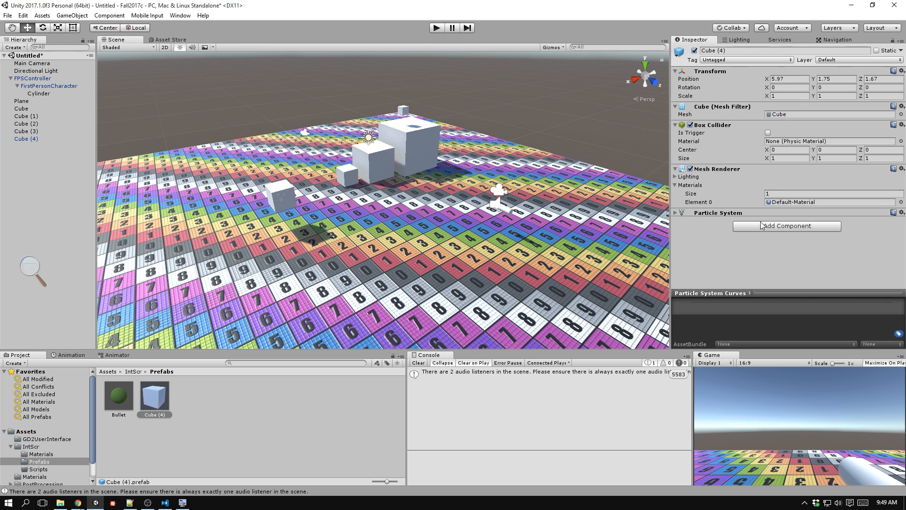
{"action": "left_click", "coordinate": [766, 226]}
{"action": "type", "text": "rigid"}
{"action": "key", "text": "Return"}
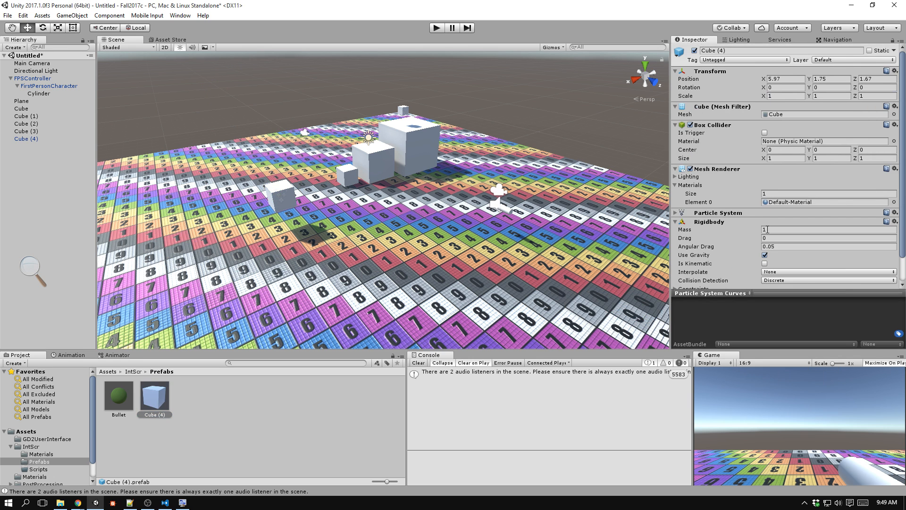
Assign the Cube (4) prefab as the Bullet of the Cylinder's Gun script and start play mode.
{"action": "left_click", "coordinate": [40, 93]}
{"action": "left_click_drag", "start_coordinate": [153, 390], "coordinate": [822, 259]}
{"action": "left_click", "coordinate": [436, 29]}
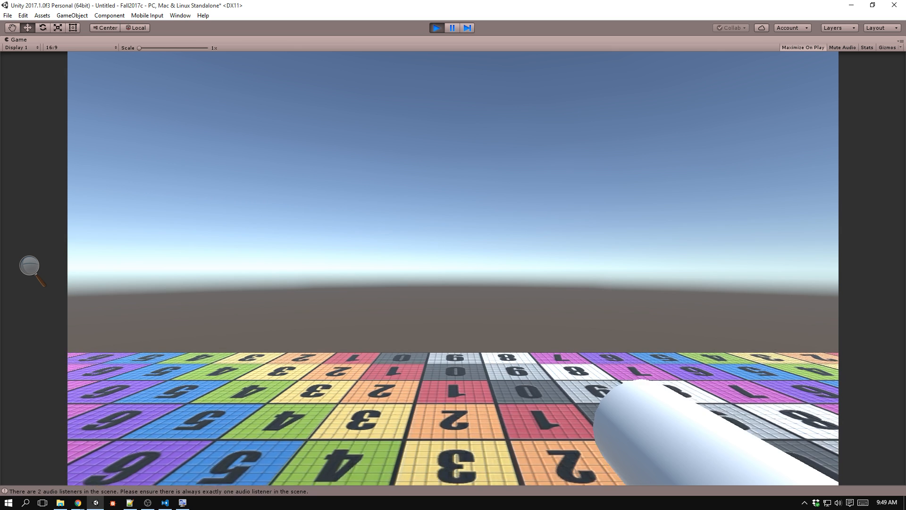
Fire the Cube (4) bullets in several directions to test their particle trails, and exit play mode.
{"action": "left_click", "coordinate": [474, 146]}
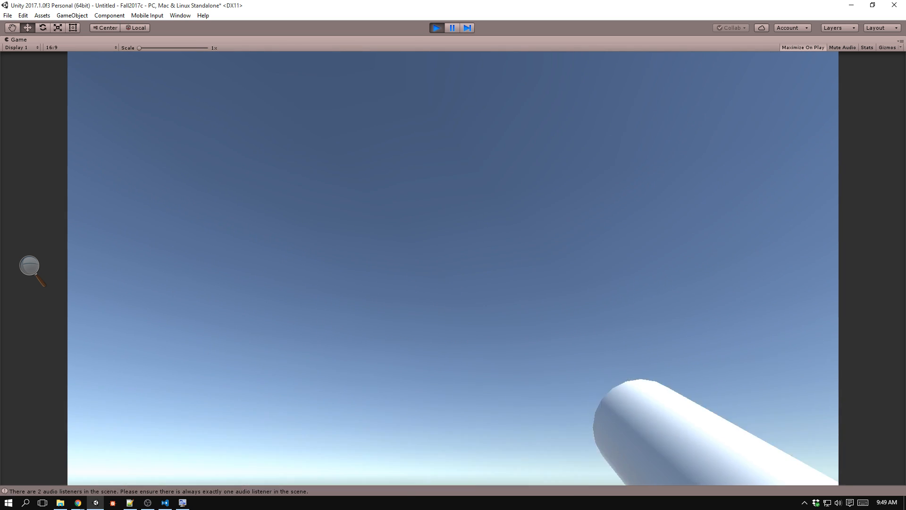
{"action": "left_click", "coordinate": [453, 268]}
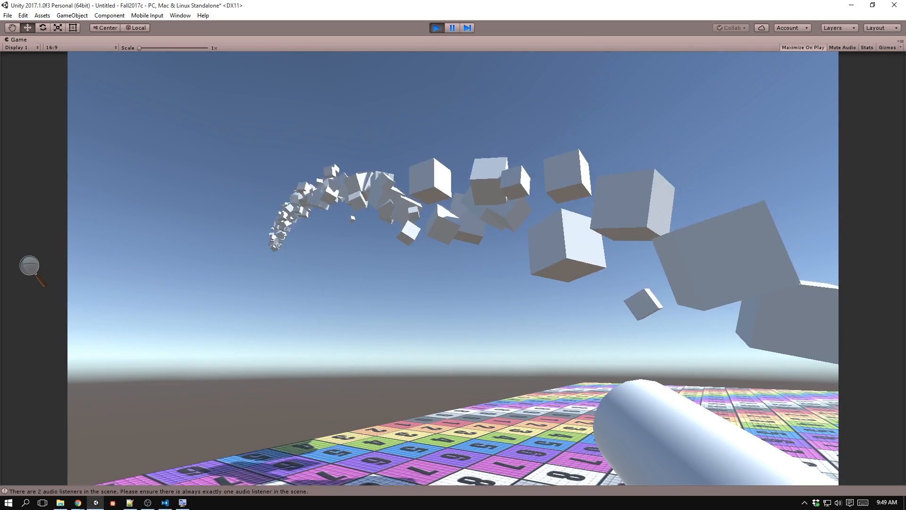
{"action": "left_click", "coordinate": [453, 268]}
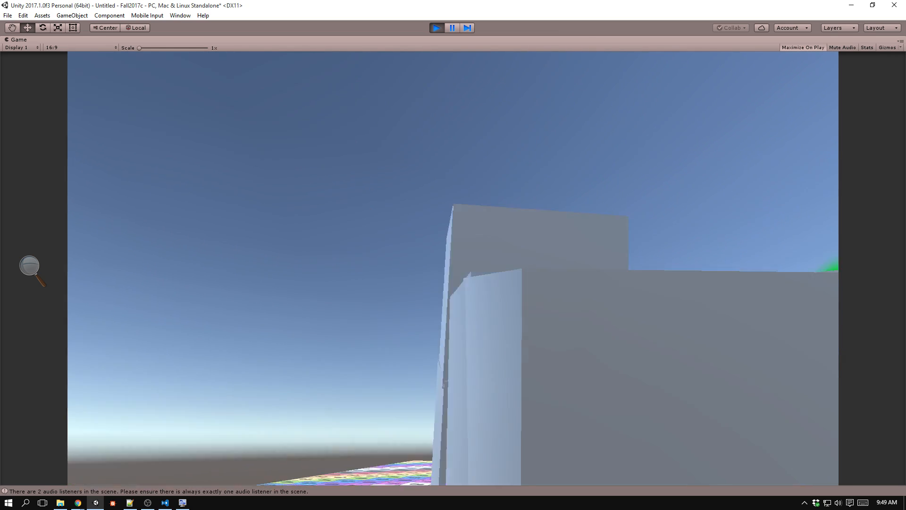
{"action": "left_click", "coordinate": [453, 268]}
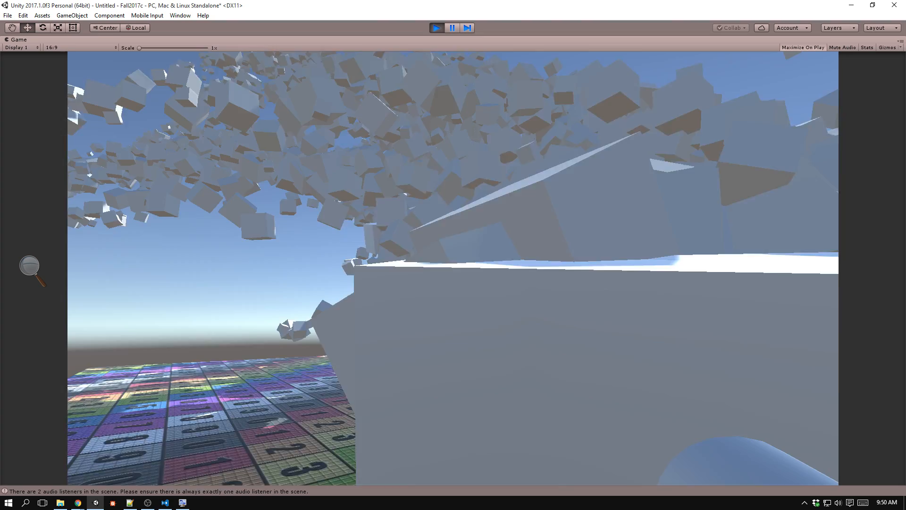
{"action": "left_click", "coordinate": [453, 268]}
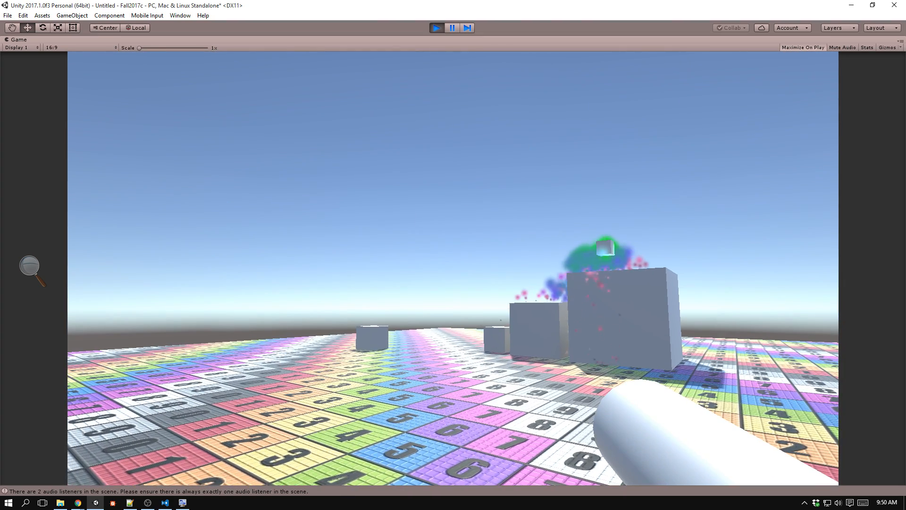
{"action": "key", "text": "ctrl+p"}
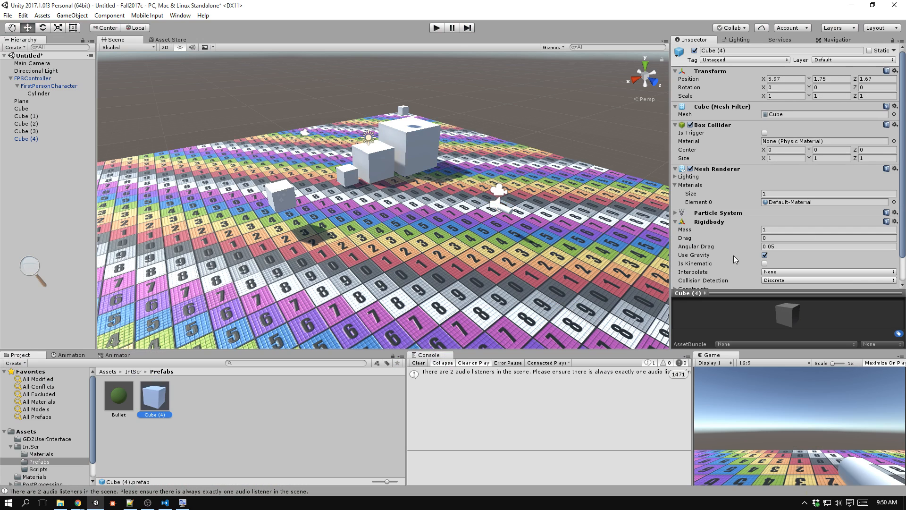
Set the Cube (4) prefab's particle Start Lifetime to 2 and briefly run the game to test it.
{"action": "left_click", "coordinate": [744, 215]}
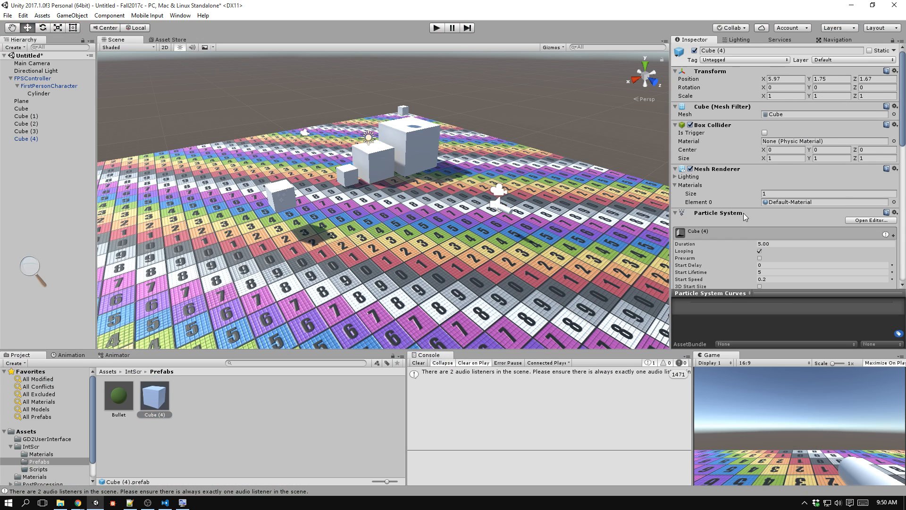
{"action": "left_click", "coordinate": [769, 272]}
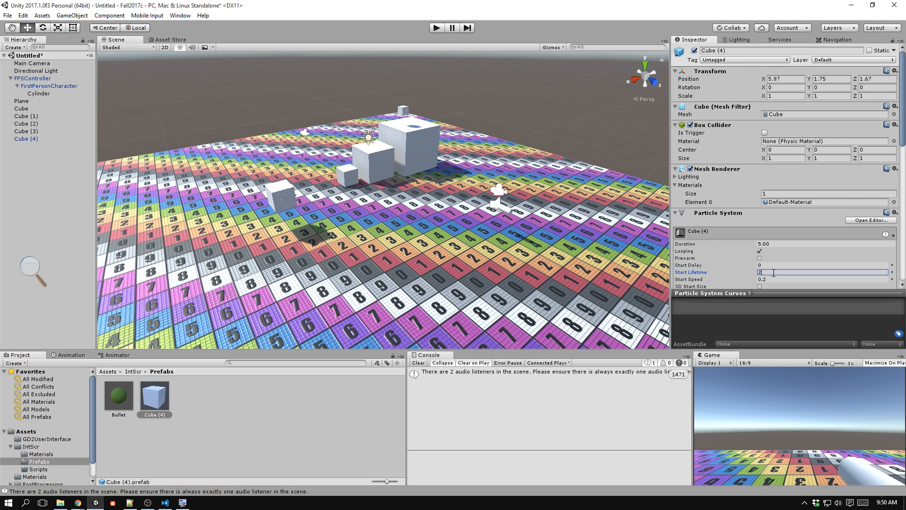
{"action": "key", "text": "Return"}
{"action": "left_click", "coordinate": [437, 28]}
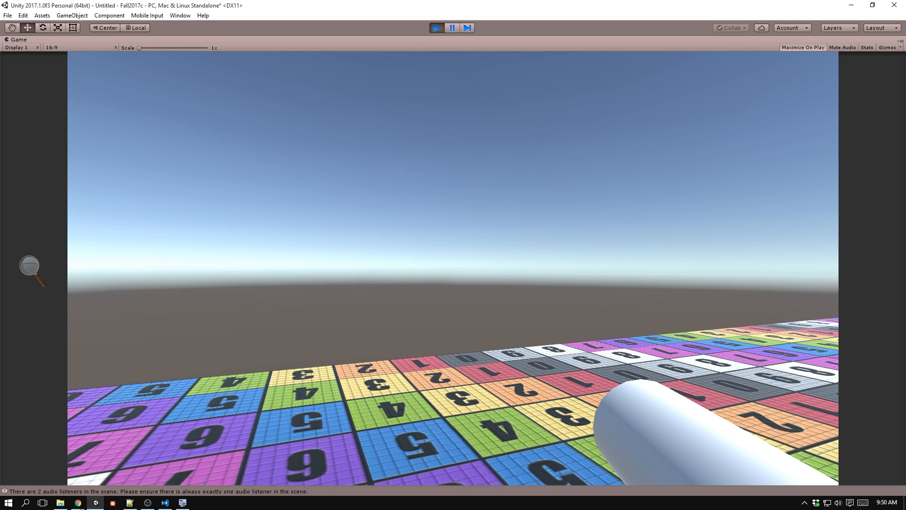
{"action": "key", "text": "ctrl+p"}
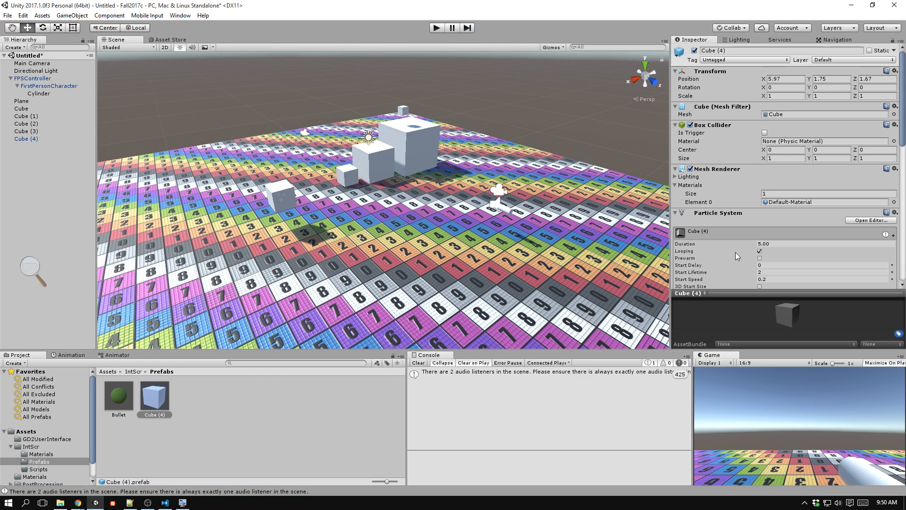
Disable Looping and set Duration to 2 in the Cube (4) prefab's Particle System, and start play mode.
{"action": "left_click", "coordinate": [760, 250]}
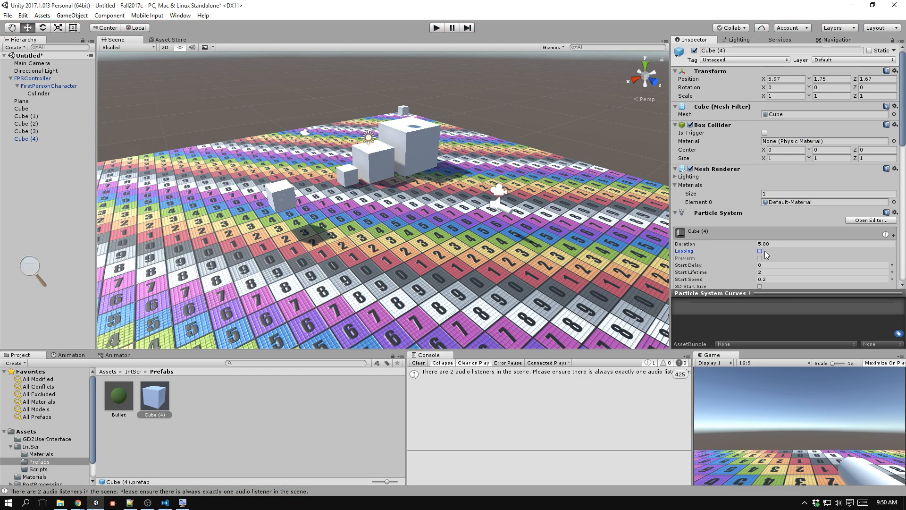
{"action": "left_click", "coordinate": [746, 244]}
{"action": "type", "text": "2"}
{"action": "key", "text": "Tab"}
{"action": "key", "text": "ctrl+p"}
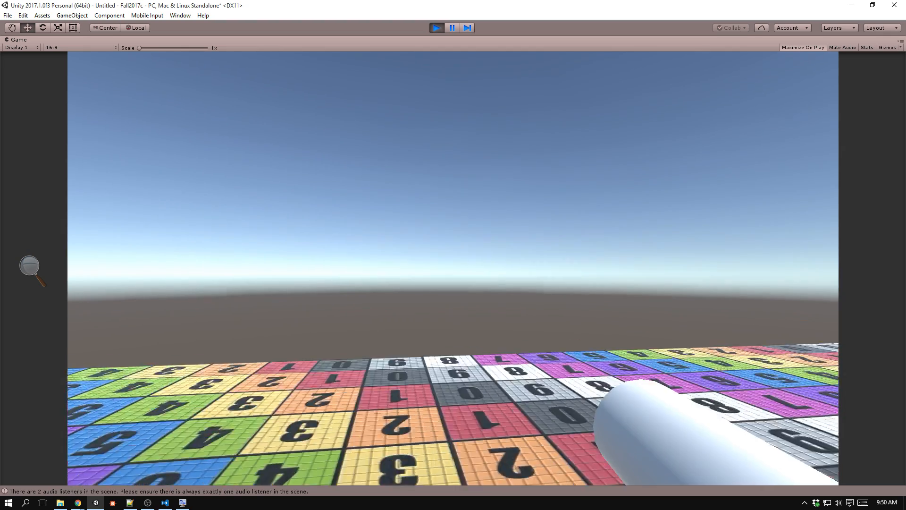
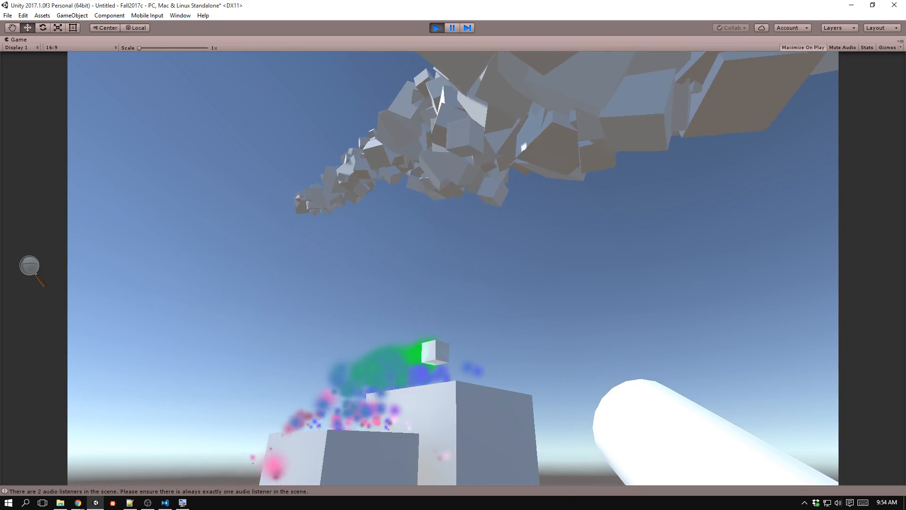
Exit play mode, run the game once more to test the non-looping Cube (4) bullet, and stop it.
{"action": "key", "text": "ctrl+p"}
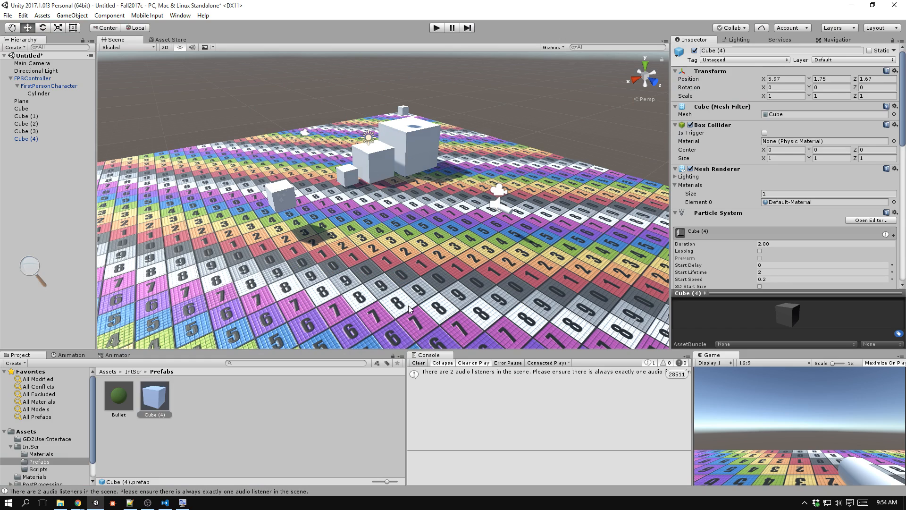
{"action": "key", "text": "ctrl+p"}
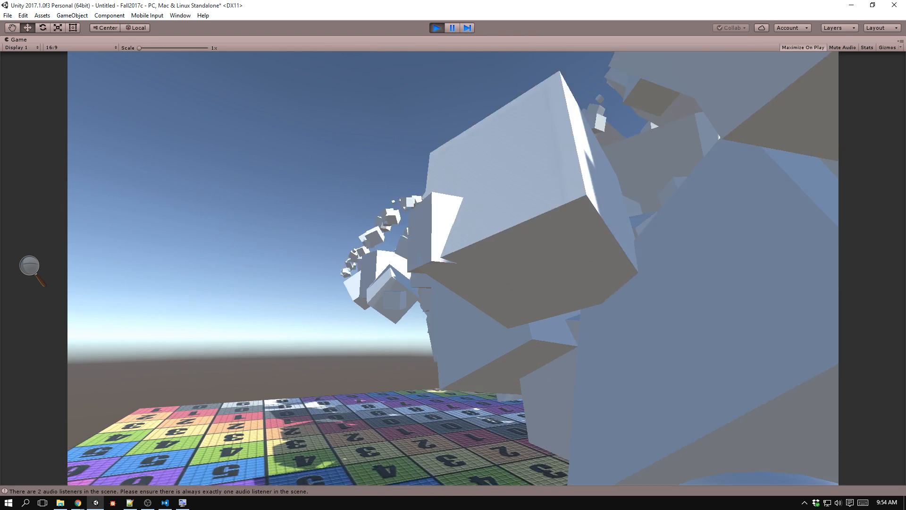
{"action": "key", "text": "ctrl+p"}
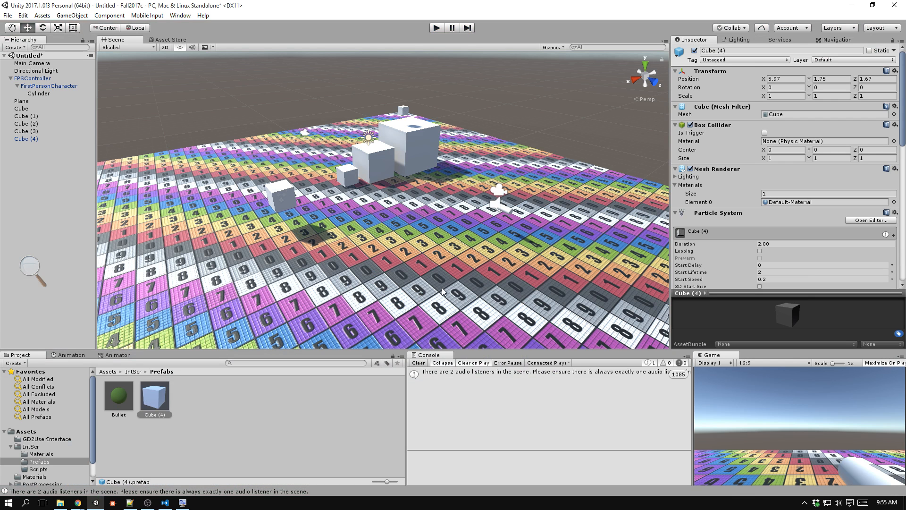
Reassign the Cube (4) prefab as the Bullet of the Cylinder's Gun script and switch to Gun.cs in Visual Studio Code.
{"action": "left_click", "coordinate": [39, 93]}
{"action": "left_click_drag", "start_coordinate": [152, 399], "coordinate": [797, 259]}
{"action": "key", "text": "alt+Tab"}
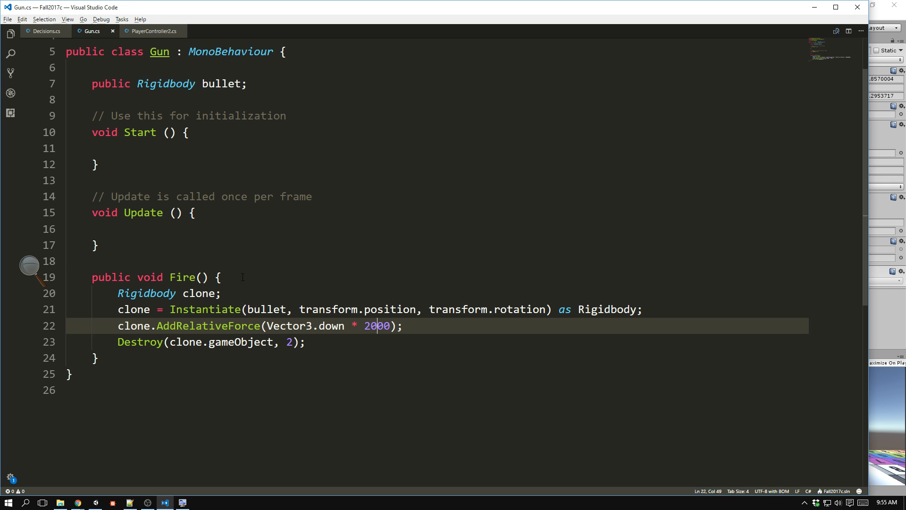
Declare a float variable timer initialised to 0 below the bullet declaration in the Gun class.
{"action": "left_click", "coordinate": [243, 277]}
{"action": "left_click", "coordinate": [237, 217]}
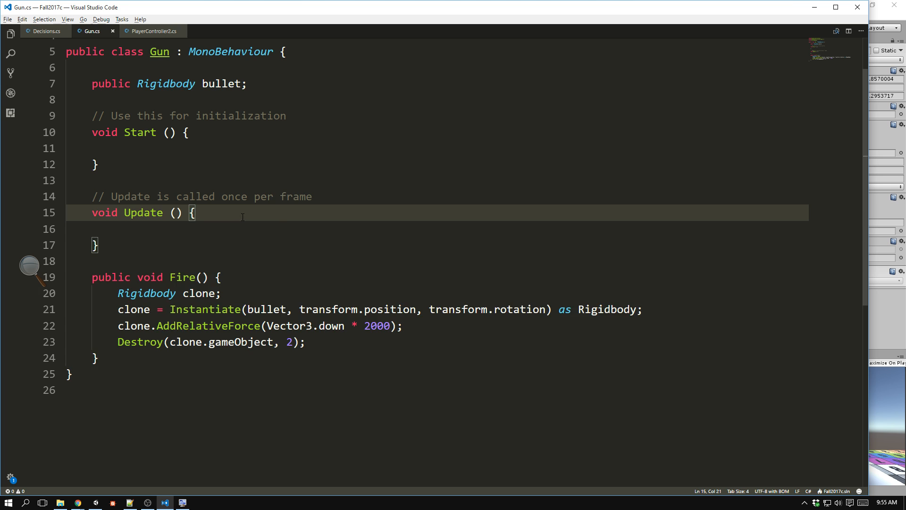
{"action": "scroll", "coordinate": [243, 217], "scroll_direction": "up", "scroll_amount": 1}
{"action": "left_click", "coordinate": [280, 120]}
{"action": "left_click", "coordinate": [280, 104]}
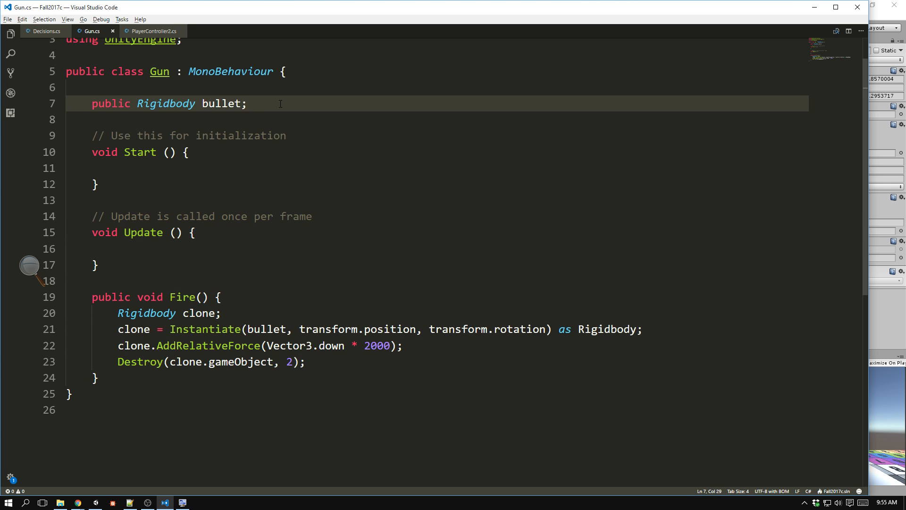
{"action": "key", "text": "Return"}
{"action": "type", "text": "float"}
{"action": "key", "text": "BackSpace"}
{"action": "key", "text": "BackSpace"}
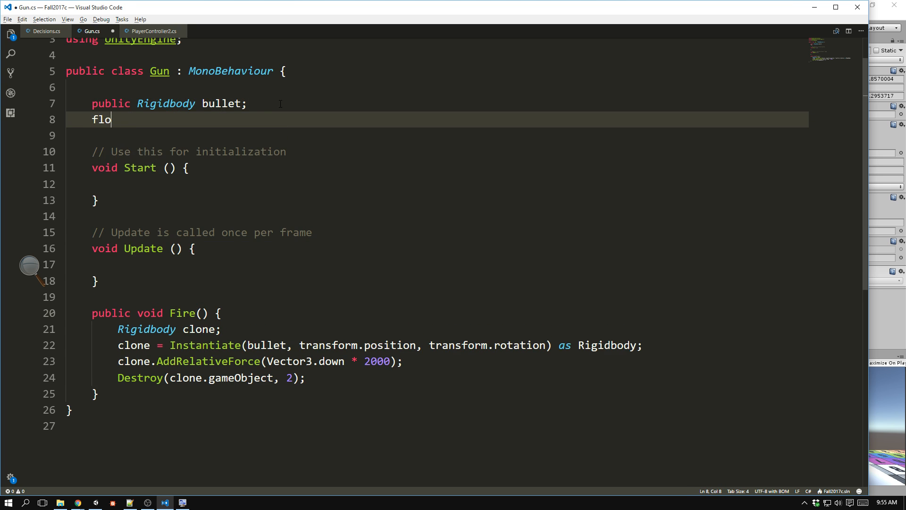
{"action": "type", "text": "at timer = 0;"}
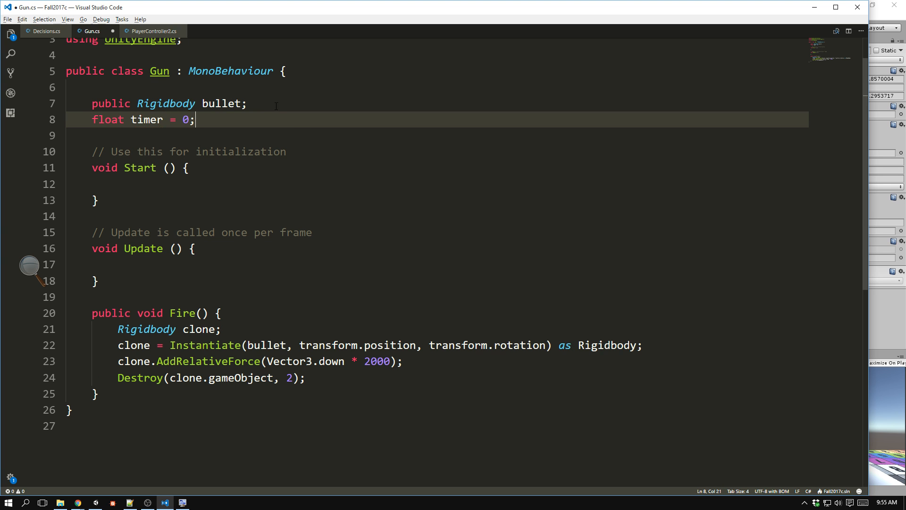
In Update, add an if block that sets canFire = true when timer > 0.2f.
{"action": "left_click", "coordinate": [216, 264]}
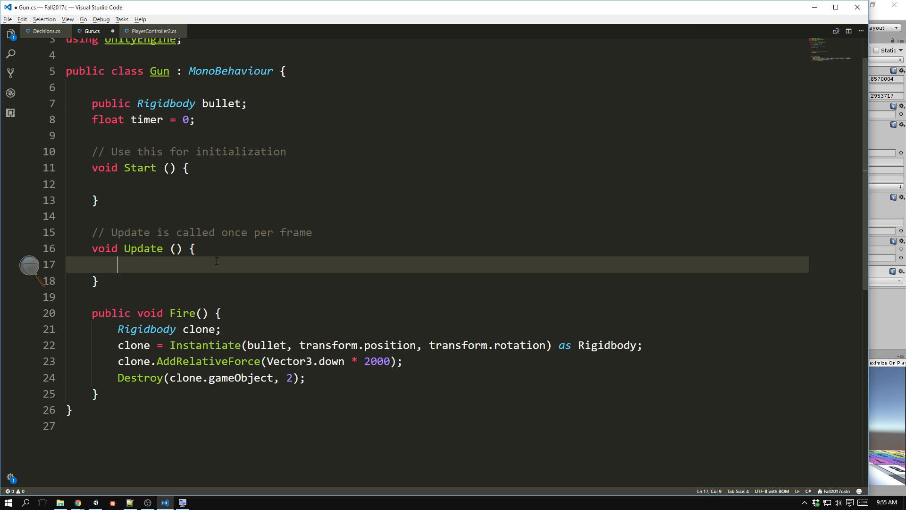
{"action": "type", "text": "if(timer > "}
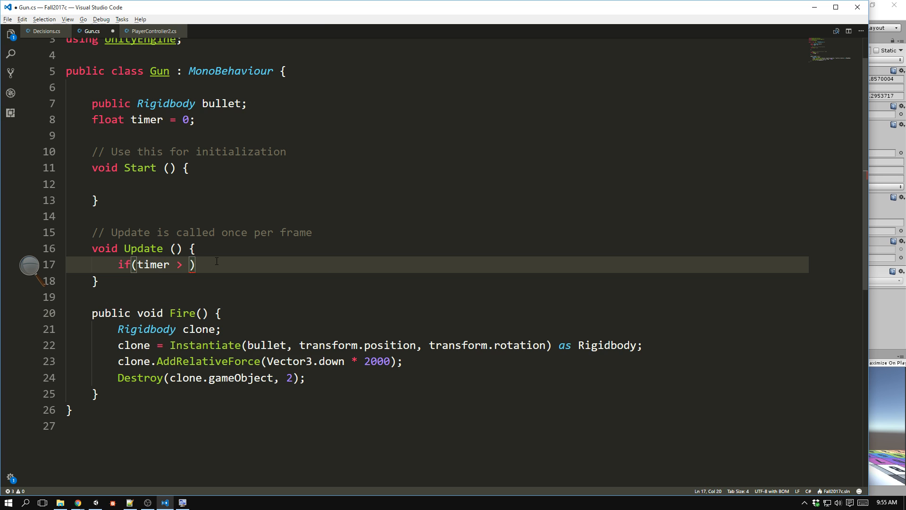
{"action": "type", "text": "0.2f) {"}
{"action": "key", "text": "Return"}
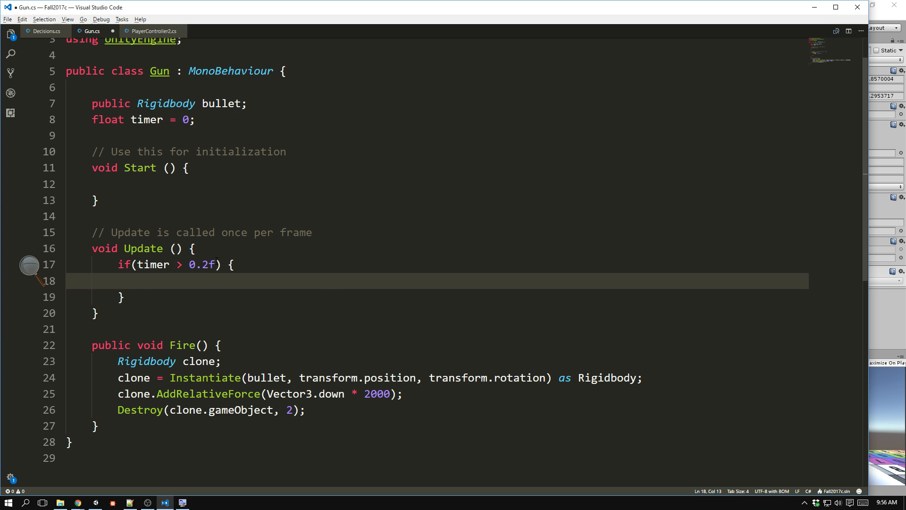
{"action": "type", "text": "canFire = true"}
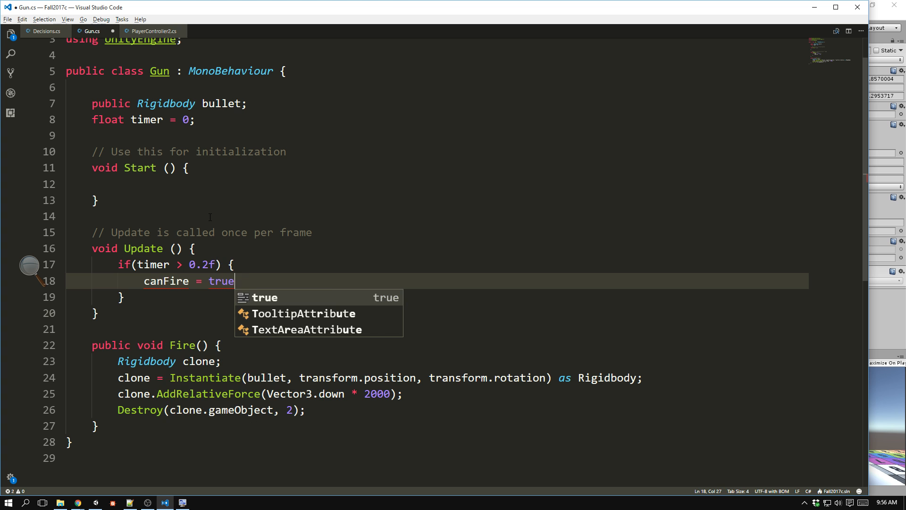
{"action": "type", "text": ";"}
Declare a bool variable canFire = false below the timer declaration and save the script.
{"action": "left_click", "coordinate": [222, 122]}
{"action": "key", "text": "Return"}
{"action": "type", "text": "b"}
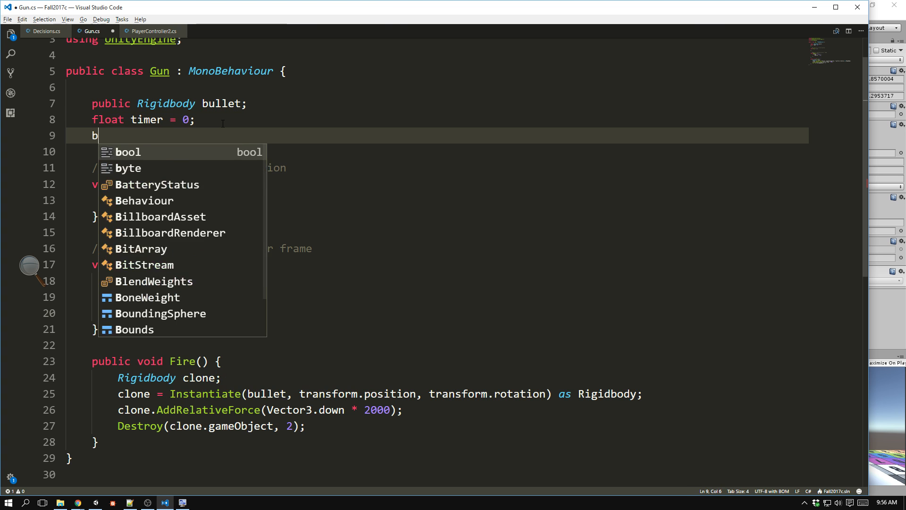
{"action": "type", "text": "ool C"}
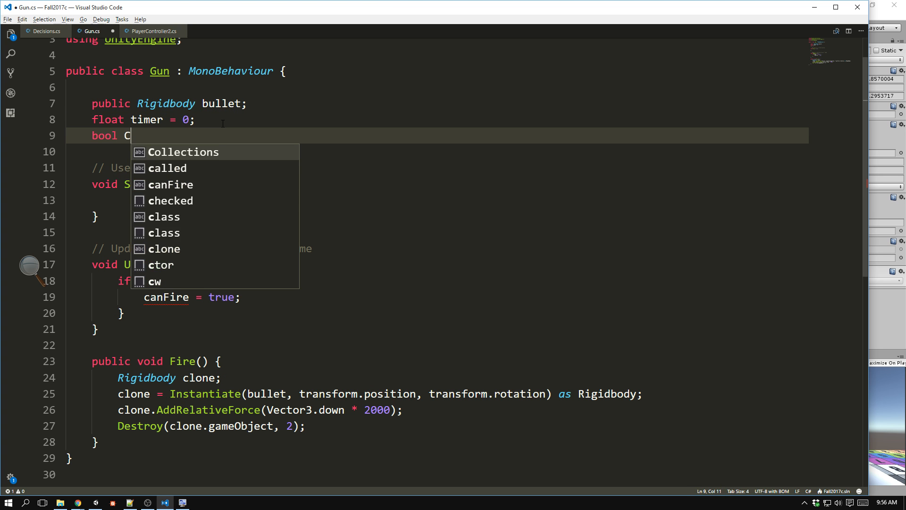
{"action": "key", "text": "BackSpace"}
{"action": "type", "text": "canFire;'"}
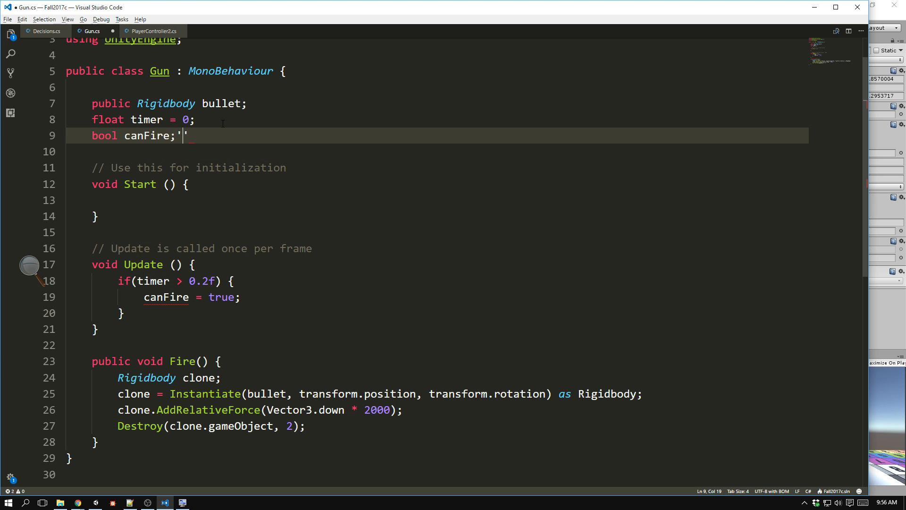
{"action": "key", "text": "BackSpace"}
{"action": "key", "text": "BackSpace"}
{"action": "type", "text": "= false;"}
{"action": "key", "text": "ctrl+s"}
Add timer += Time.deltaTime; as the first line of Update and save the script.
{"action": "scroll", "coordinate": [371, 200], "scroll_direction": "down", "scroll_amount": 2}
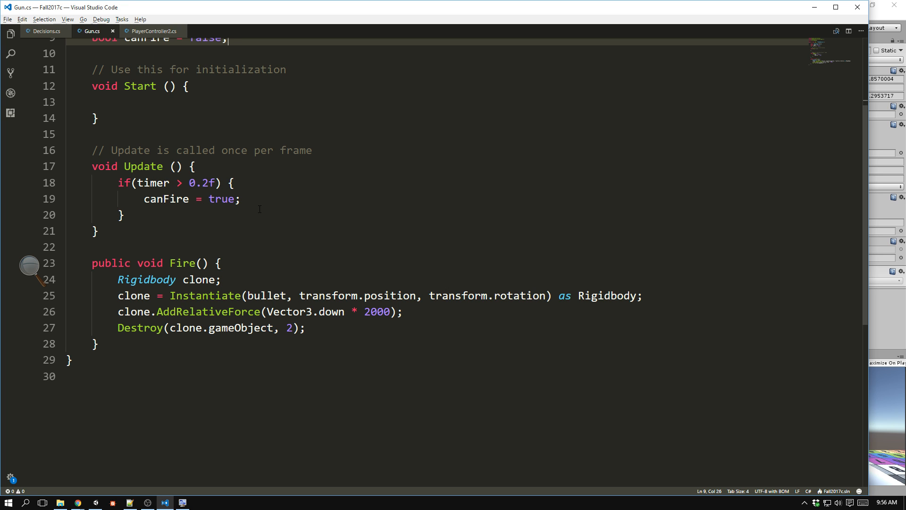
{"action": "left_click", "coordinate": [235, 170]}
{"action": "key", "text": "Return"}
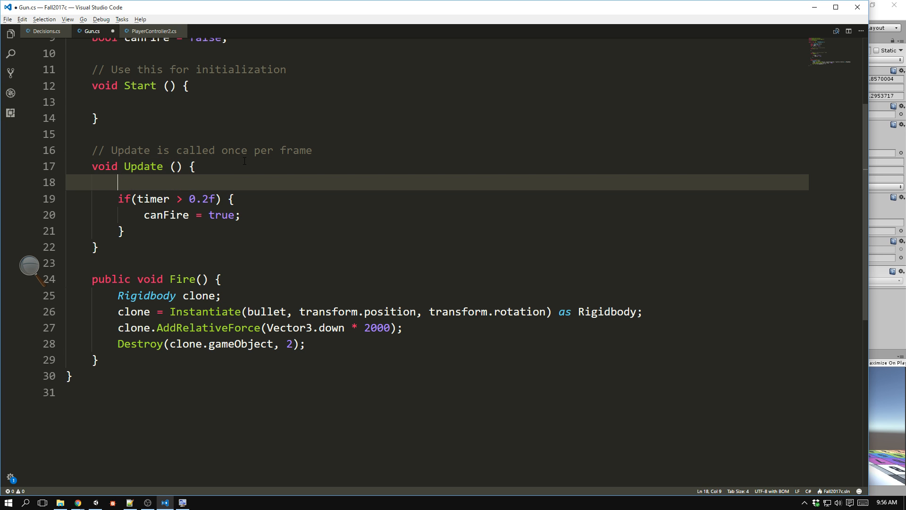
{"action": "type", "text": "timer += Time.delta"}
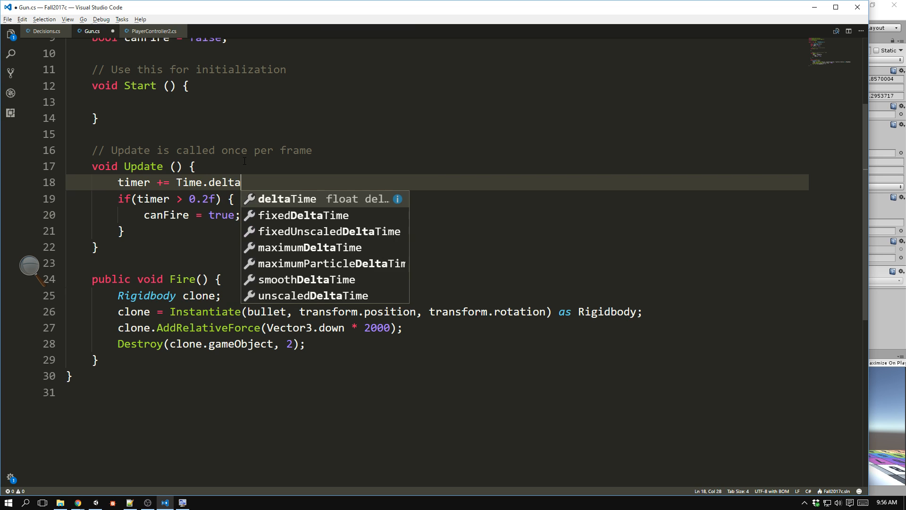
{"action": "type", "text": "Ti,e"}
{"action": "key", "text": "BackSpace"}
{"action": "key", "text": "BackSpace"}
{"action": "key", "text": "BackSpace"}
{"action": "type", "text": "im"}
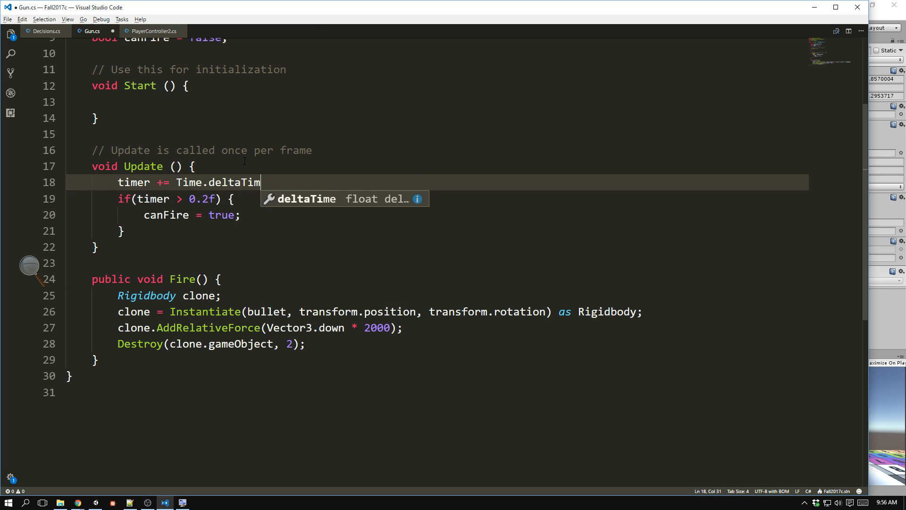
{"action": "type", "text": "e;"}
{"action": "key", "text": "ctrl+s"}
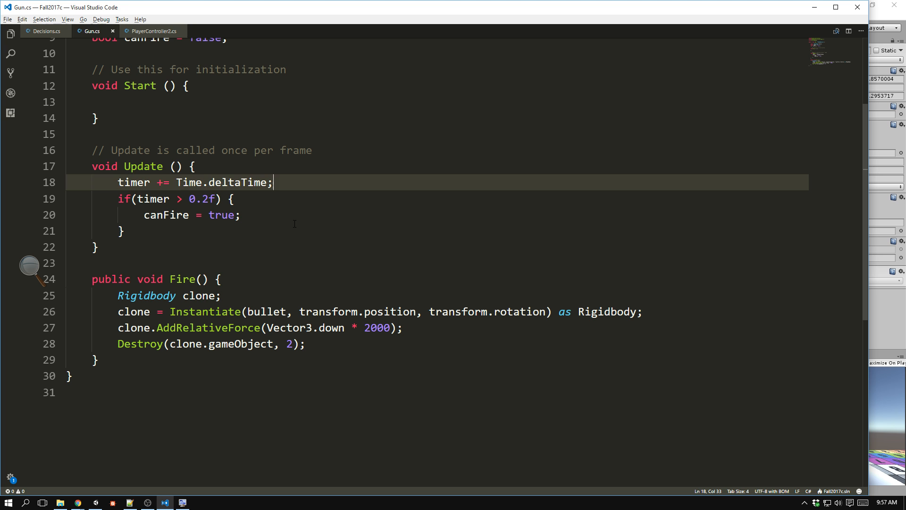
Wrap the four statements of the Fire method in an if(canFire) block and indent them.
{"action": "left_click", "coordinate": [245, 282]}
{"action": "key", "text": "Return"}
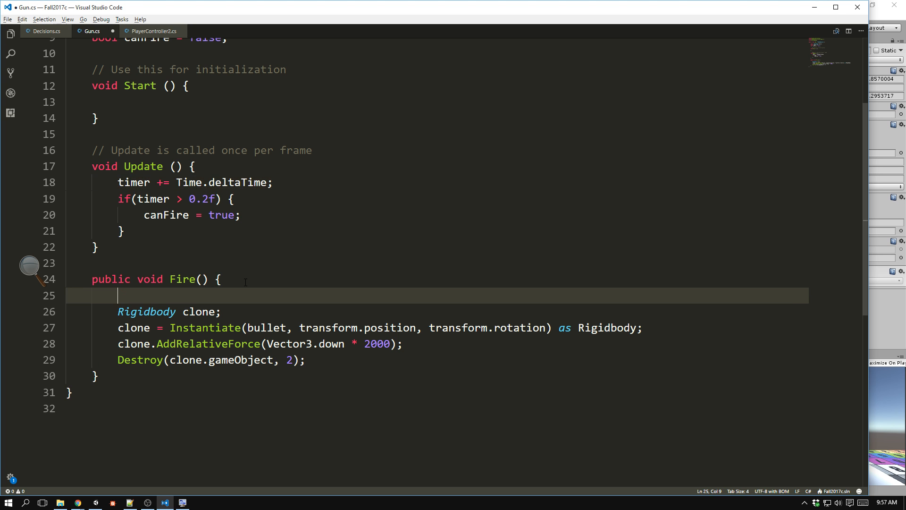
{"action": "type", "text": "if(canFire"}
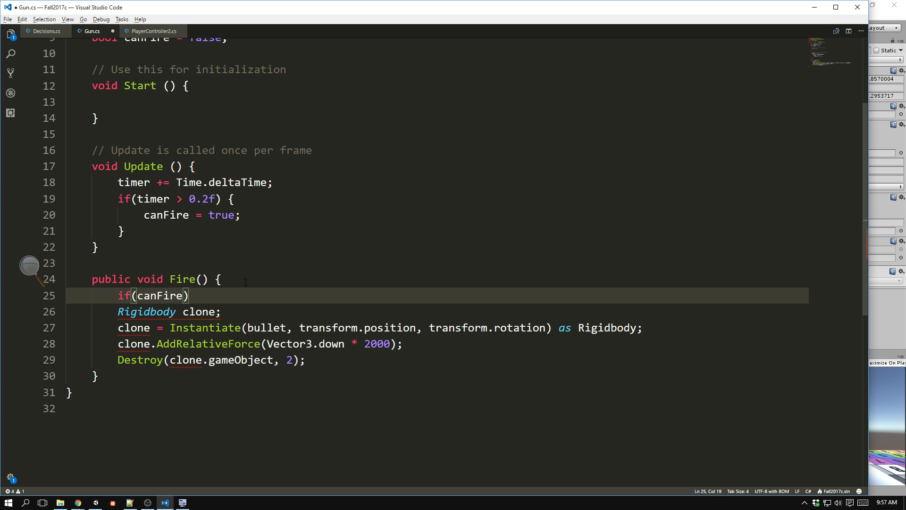
{"action": "key", "text": "Right"}
{"action": "type", "text": "{"}
{"action": "key", "text": "BackSpace"}
{"action": "left_click", "coordinate": [320, 363], "text": "shift"}
{"action": "type", "text": "{"}
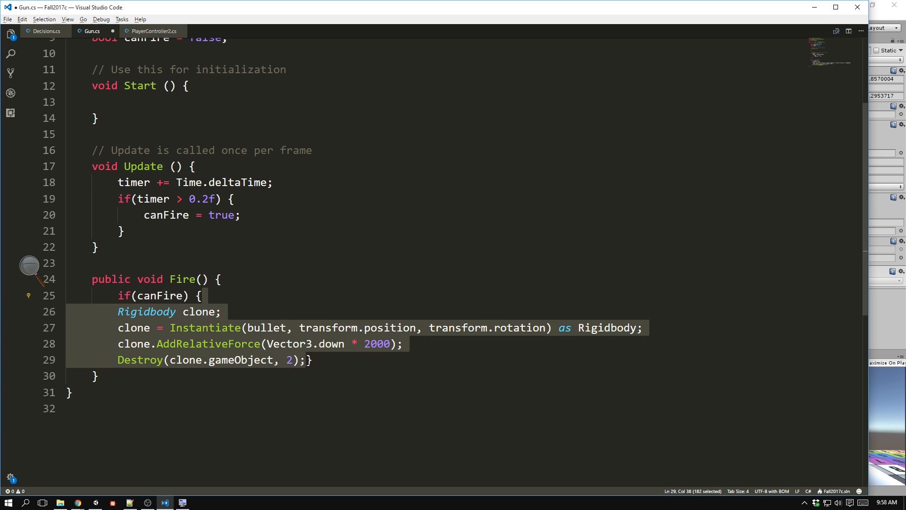
{"action": "left_click", "coordinate": [307, 360]}
{"action": "key", "text": "Return"}
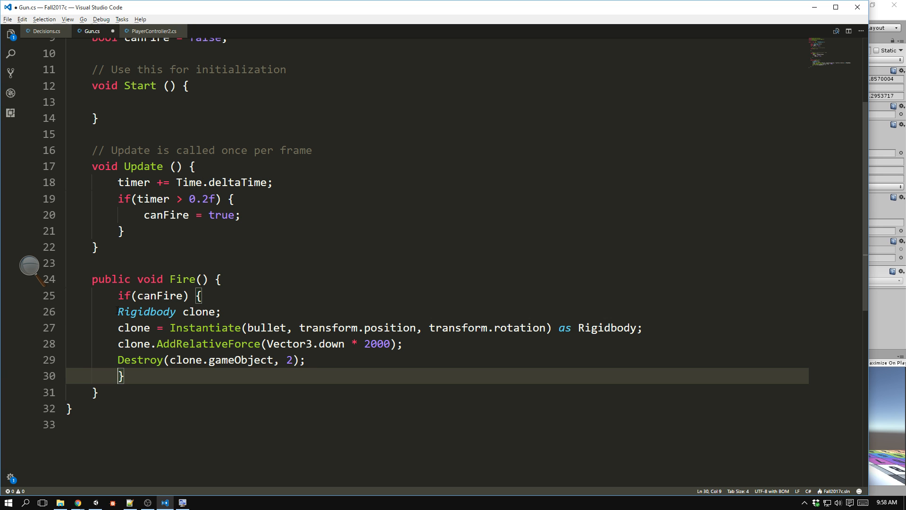
{"action": "left_click_drag", "start_coordinate": [117, 310], "coordinate": [376, 357]}
{"action": "key", "text": "Tab"}
Insert canFire = false; and timer = 0; at the start of the if(canFire) block, followed by a blank line, and save.
{"action": "left_click", "coordinate": [244, 296]}
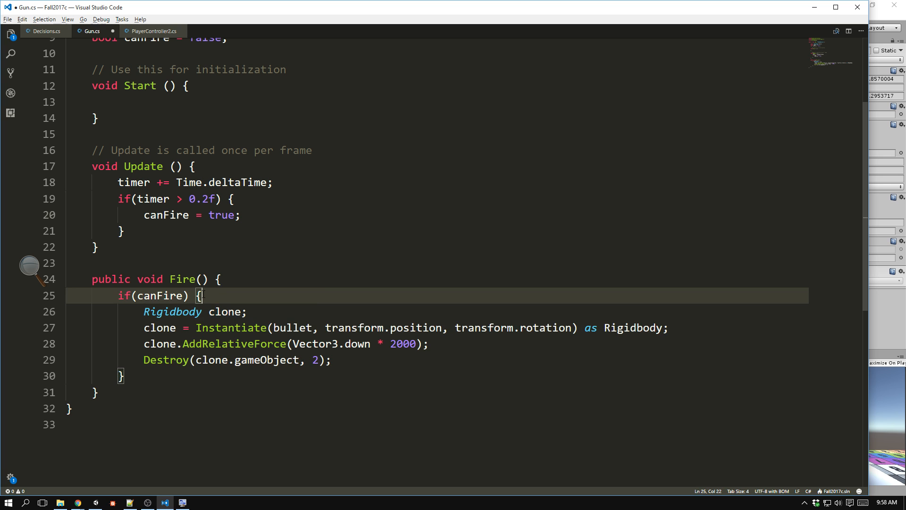
{"action": "key", "text": "Return"}
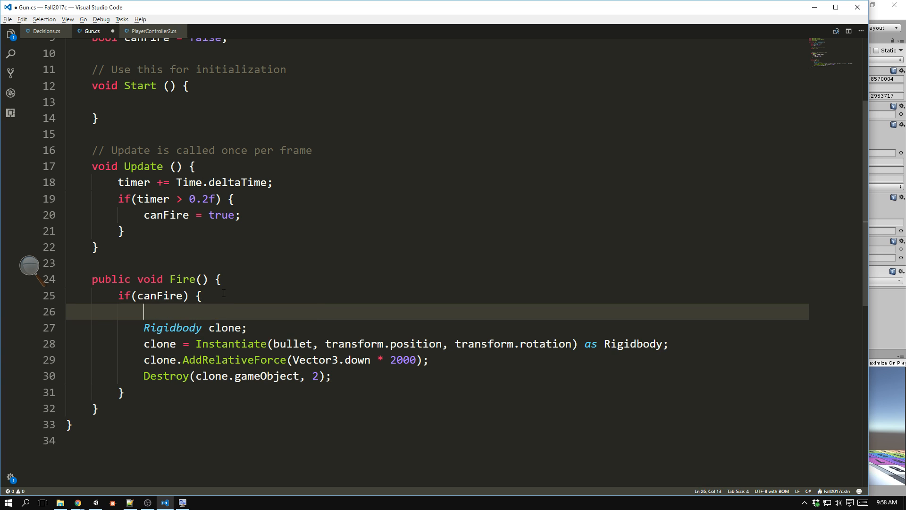
{"action": "type", "text": "canFire = false;"}
{"action": "key", "text": "Return"}
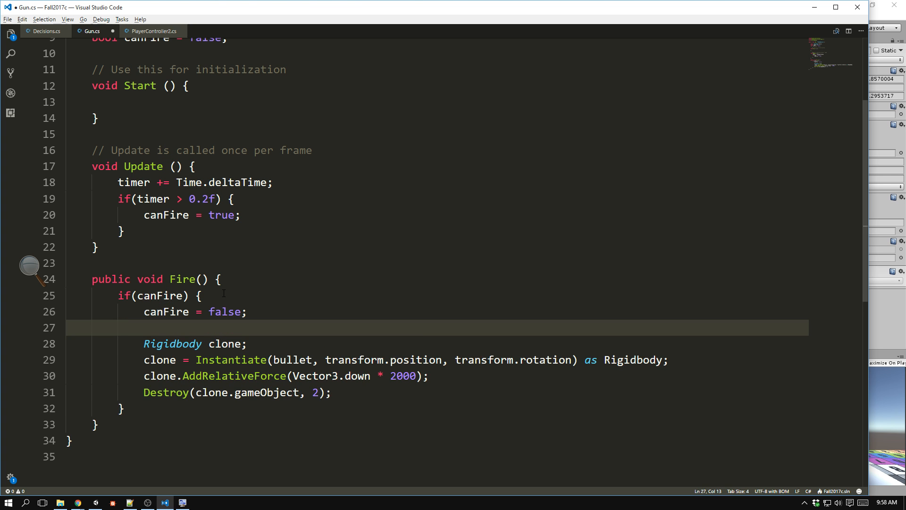
{"action": "type", "text": "t"}
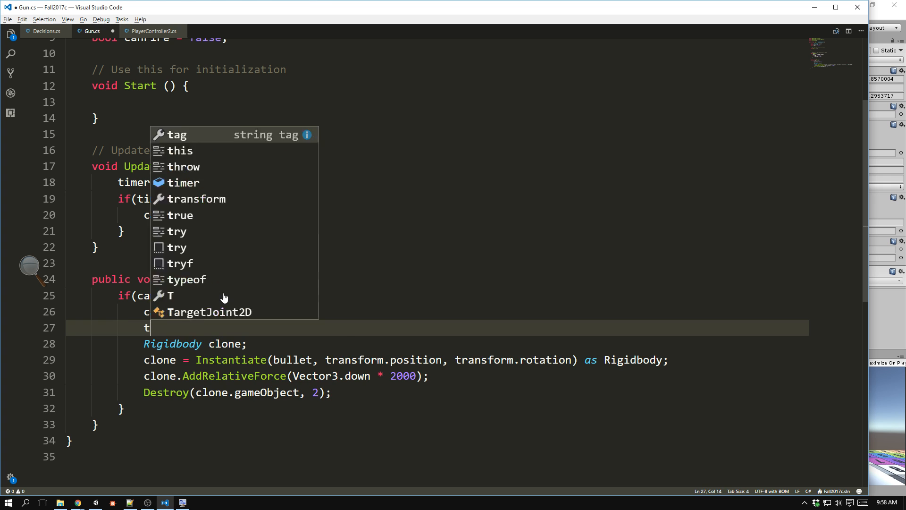
{"action": "type", "text": "imer = 0;"}
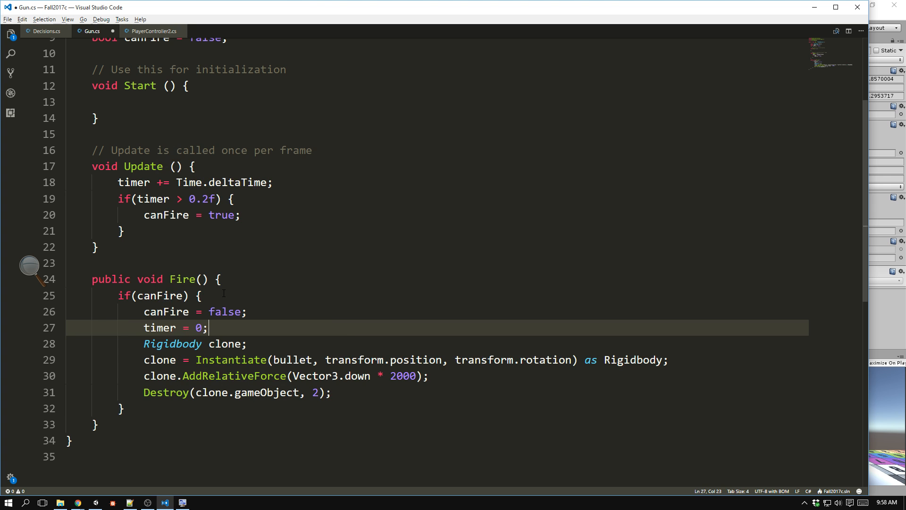
{"action": "key", "text": "Return"}
{"action": "key", "text": "ctrl+s"}
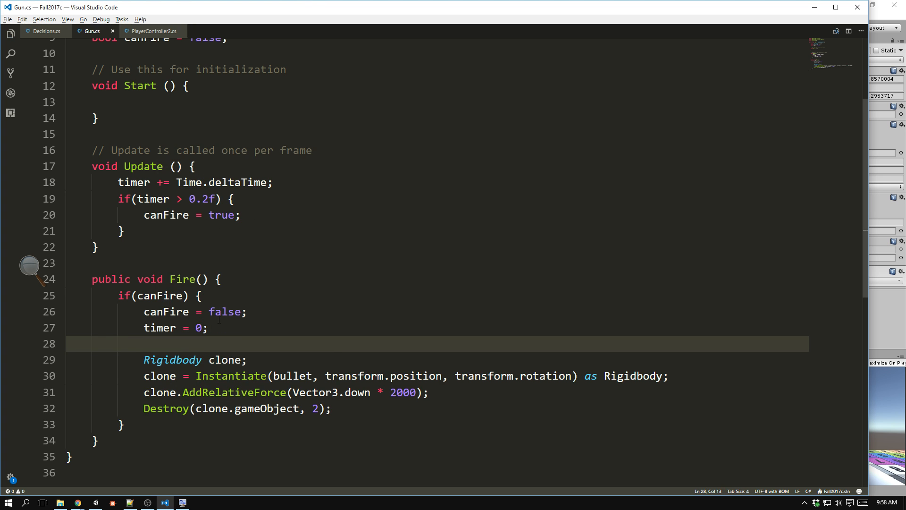
Review the canFire and timer resets and the bullet-spawning lines in the Fire method.
{"action": "left_click_drag", "start_coordinate": [253, 315], "coordinate": [143, 312]}
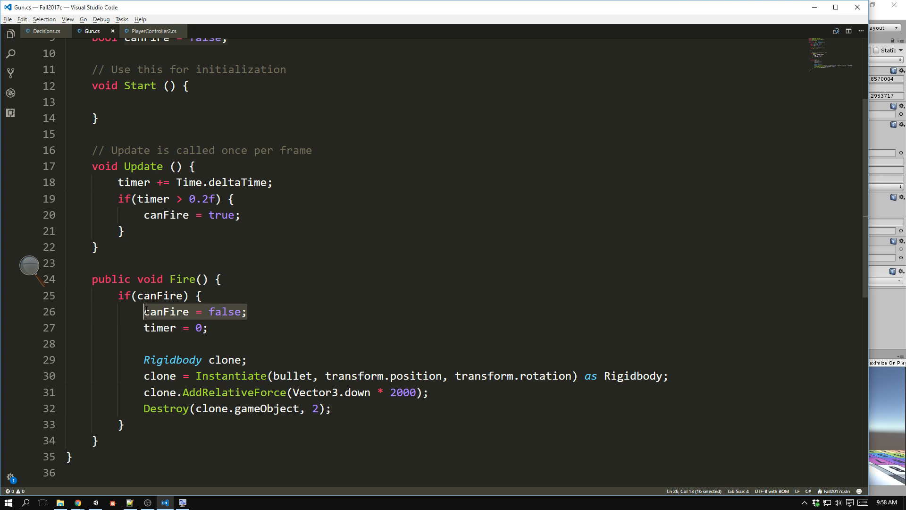
{"action": "left_click", "coordinate": [218, 329]}
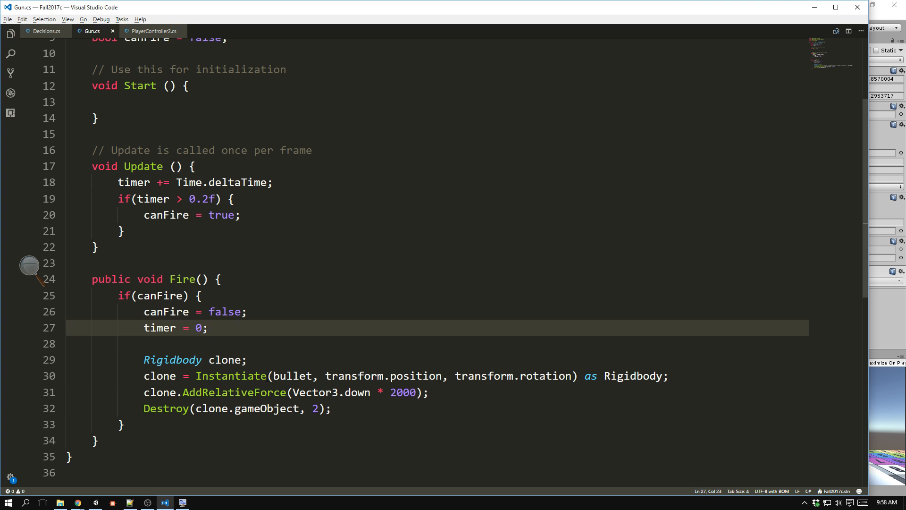
{"action": "left_click_drag", "start_coordinate": [342, 410], "coordinate": [144, 362]}
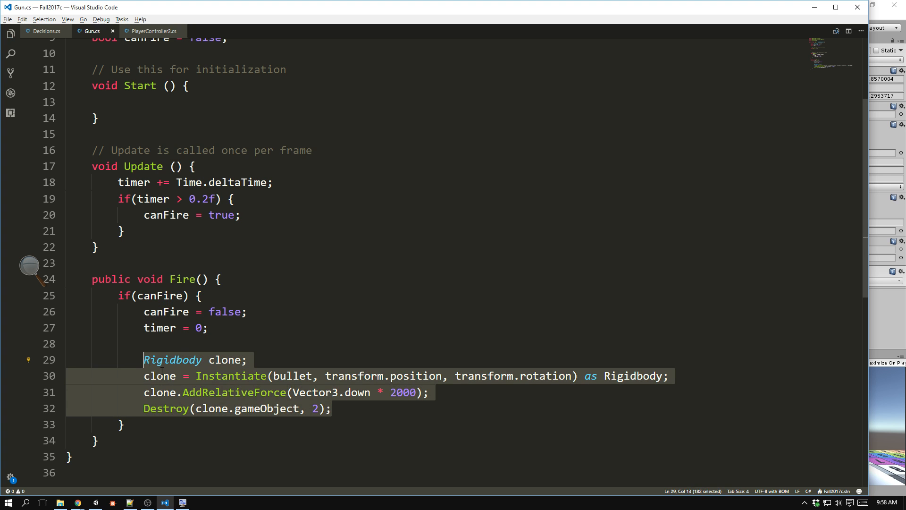
{"action": "left_click", "coordinate": [167, 431]}
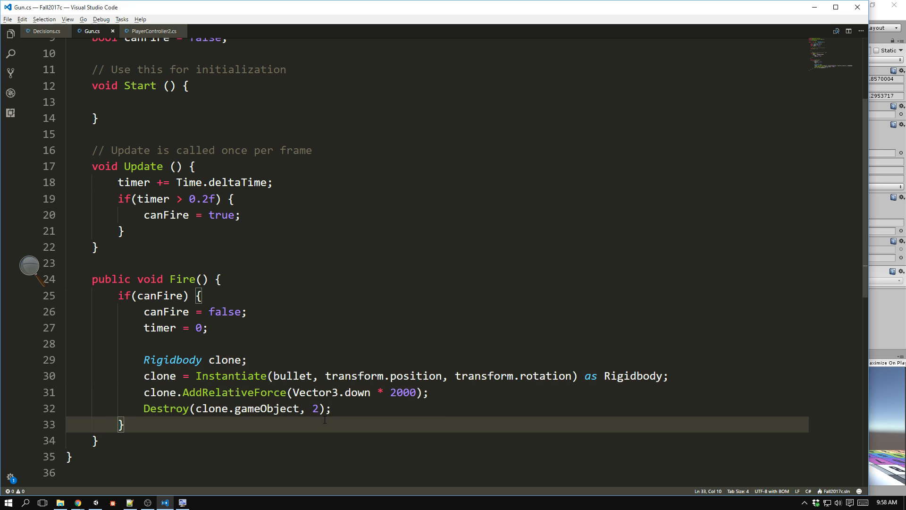
{"action": "scroll", "coordinate": [349, 409], "scroll_direction": "down", "scroll_amount": 1}
{"action": "scroll", "coordinate": [349, 409], "scroll_direction": "down", "scroll_amount": 2}
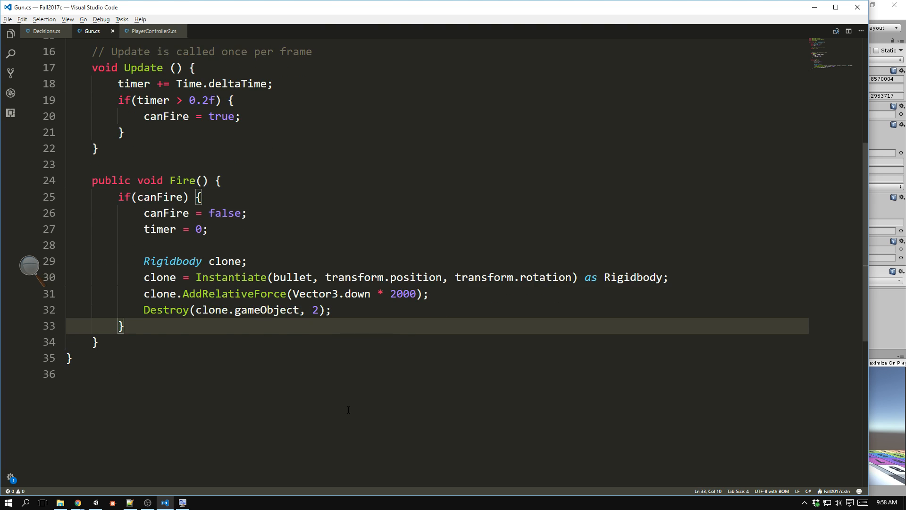
Switch to Unity, run the game and fire the gun repeatedly while turning the view to test the limited firing rate.
{"action": "scroll", "coordinate": [348, 409], "scroll_direction": "up", "scroll_amount": 1}
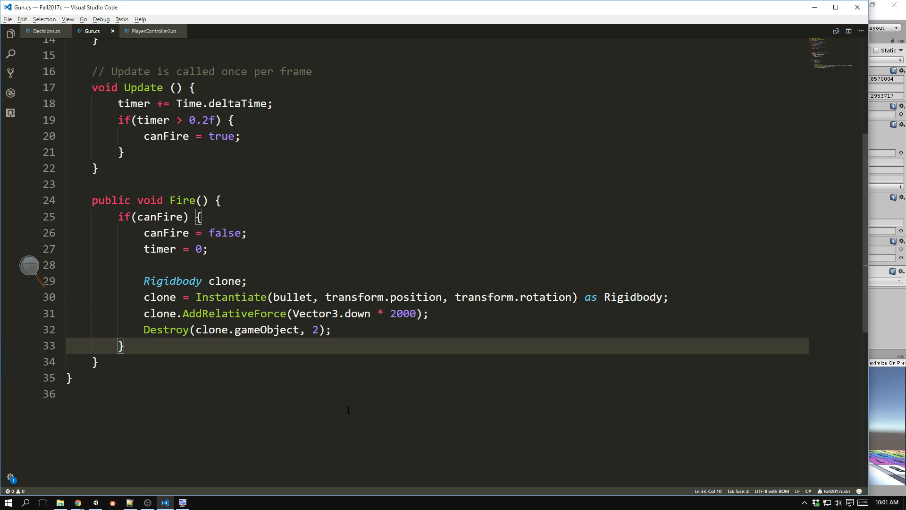
{"action": "key", "text": "alt+Tab"}
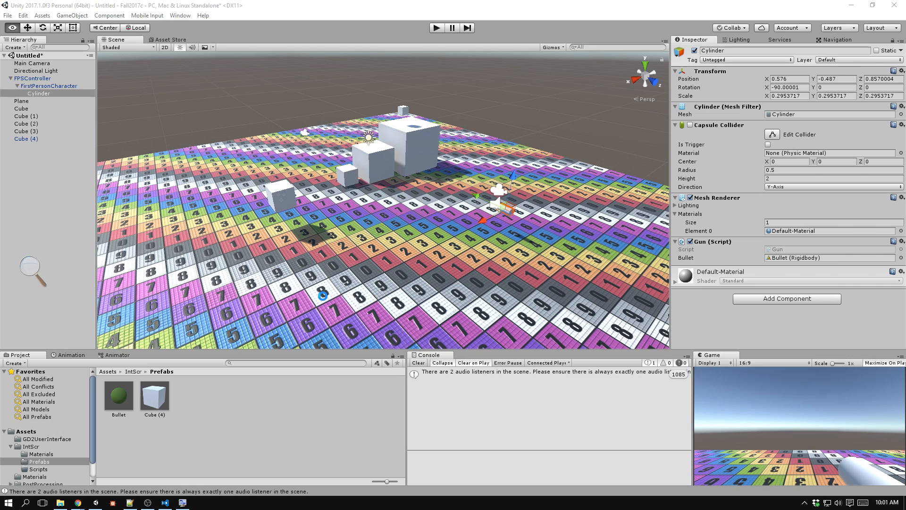
{"action": "key", "text": "ctrl+p"}
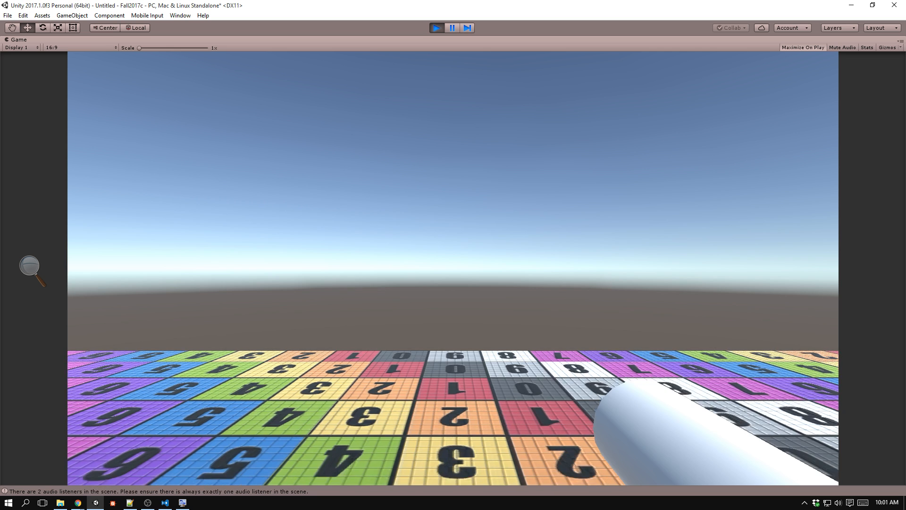
{"action": "left_click", "coordinate": [453, 268]}
{"action": "left_click", "coordinate": [453, 268]}
{"action": "left_click", "coordinate": [453, 268]}
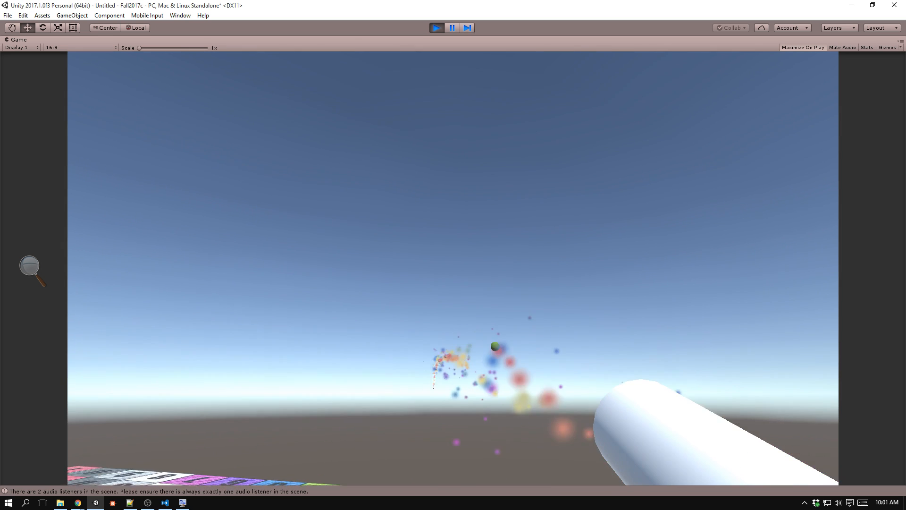
{"action": "left_click", "coordinate": [453, 268]}
{"action": "left_click", "coordinate": [453, 268]}
{"action": "left_click", "coordinate": [453, 268]}
{"action": "left_click", "coordinate": [453, 268]}
{"action": "left_click", "coordinate": [453, 268]}
{"action": "left_click", "coordinate": [453, 268]}
{"action": "left_click", "coordinate": [453, 268]}
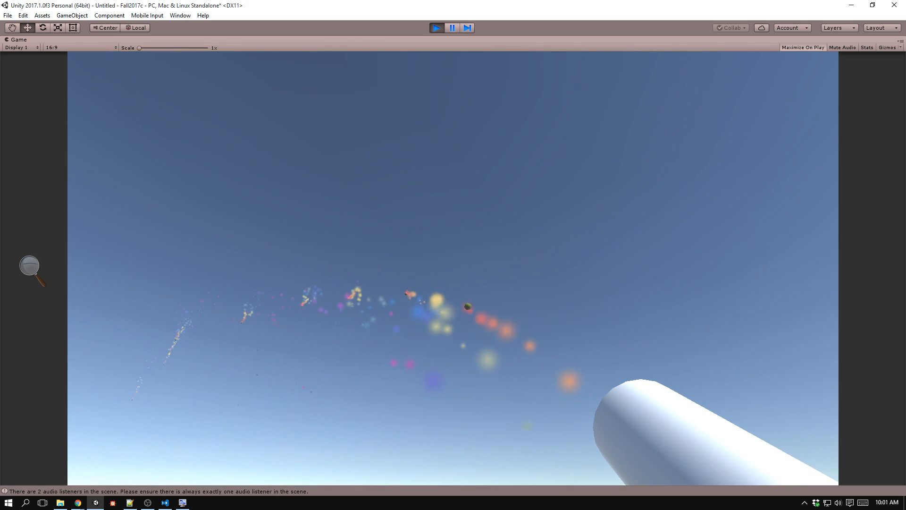
{"action": "left_click", "coordinate": [453, 268]}
{"action": "left_click", "coordinate": [453, 268]}
{"action": "left_click", "coordinate": [453, 268]}
{"action": "left_click", "coordinate": [452, 268]}
{"action": "left_click", "coordinate": [452, 268]}
{"action": "left_click", "coordinate": [453, 268]}
{"action": "left_click", "coordinate": [453, 268]}
{"action": "left_click", "coordinate": [453, 268]}
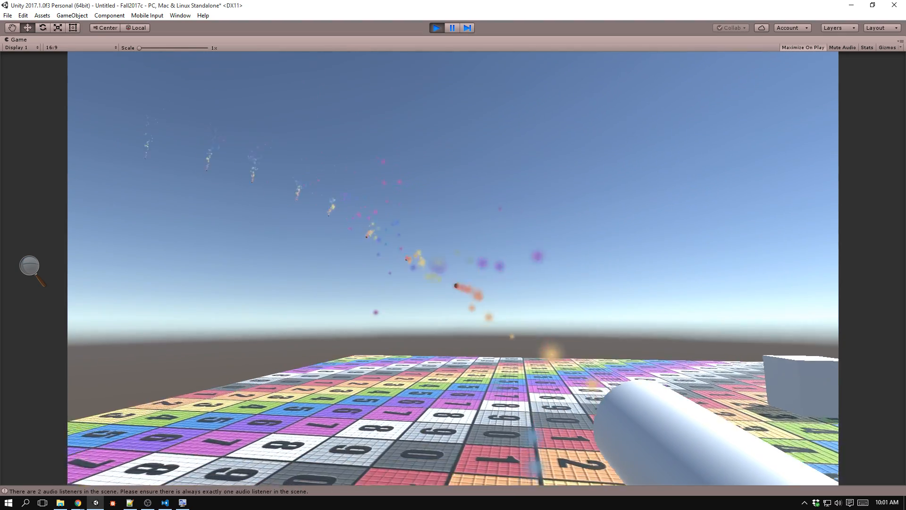
{"action": "left_click", "coordinate": [453, 268]}
{"action": "left_click", "coordinate": [453, 268]}
Move around the cubes while firing bullets at them, and stop the game.
{"action": "left_click", "coordinate": [453, 268]}
{"action": "left_click", "coordinate": [453, 268]}
{"action": "left_click", "coordinate": [453, 268]}
{"action": "left_click", "coordinate": [452, 268]}
{"action": "left_click", "coordinate": [453, 268]}
{"action": "left_click", "coordinate": [453, 268]}
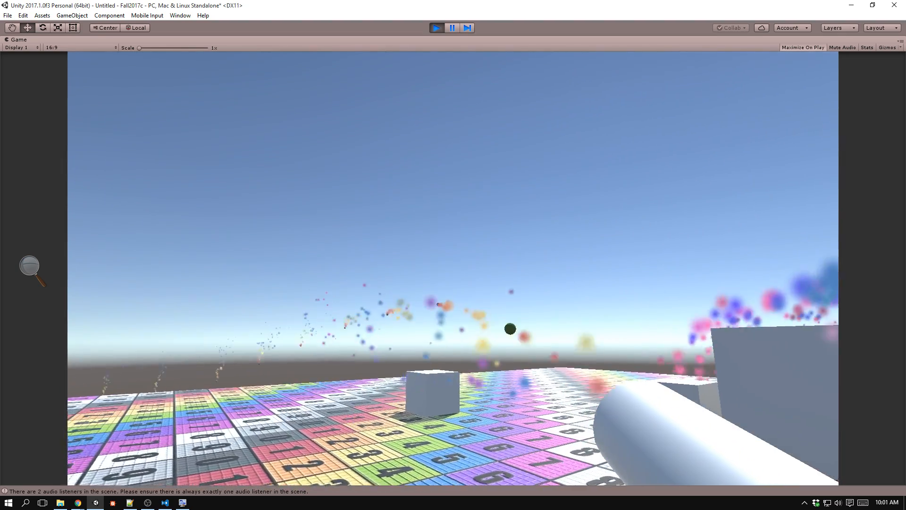
{"action": "left_click", "coordinate": [452, 268]}
{"action": "left_click", "coordinate": [453, 267]}
{"action": "key", "text": "s"}
{"action": "left_click", "coordinate": [453, 268]}
{"action": "left_click", "coordinate": [453, 268]}
{"action": "left_click", "coordinate": [453, 268]}
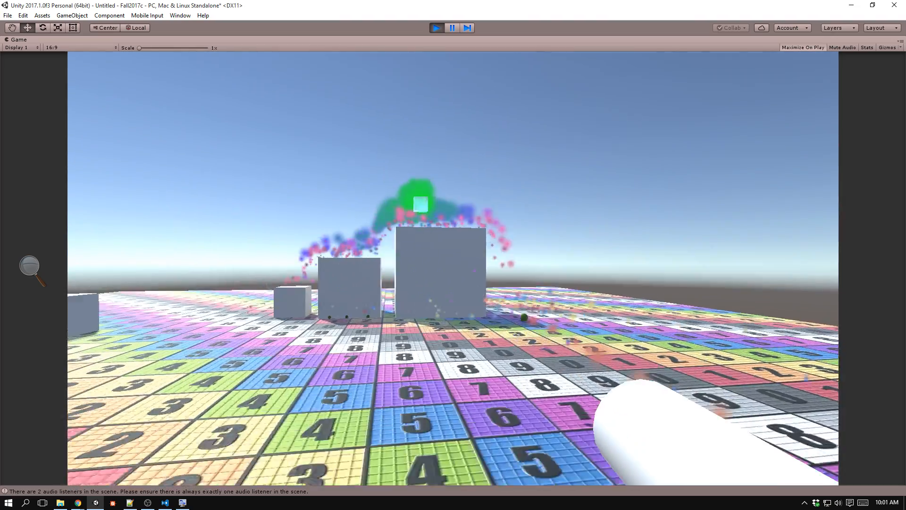
{"action": "left_click", "coordinate": [453, 268]}
{"action": "left_click", "coordinate": [453, 268]}
{"action": "left_click", "coordinate": [453, 268]}
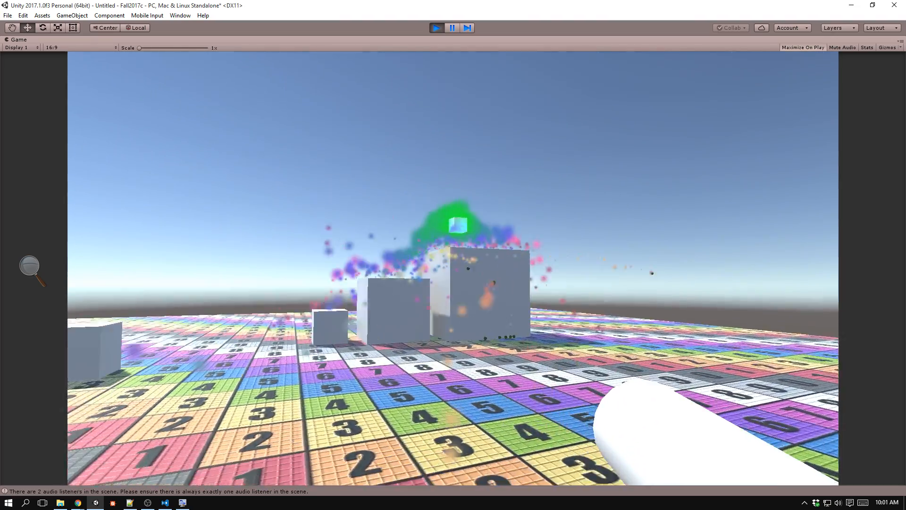
{"action": "left_click", "coordinate": [453, 268]}
{"action": "key", "text": "d"}
{"action": "key", "text": "w"}
{"action": "left_click", "coordinate": [453, 268]}
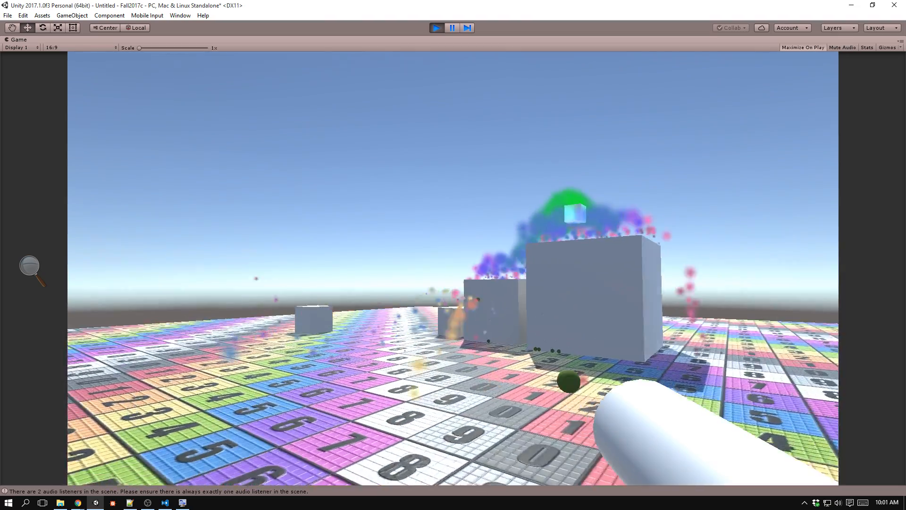
{"action": "left_click", "coordinate": [453, 268]}
{"action": "key", "text": "a"}
{"action": "left_click", "coordinate": [453, 268]}
{"action": "key", "text": "w"}
{"action": "left_click", "coordinate": [453, 268]}
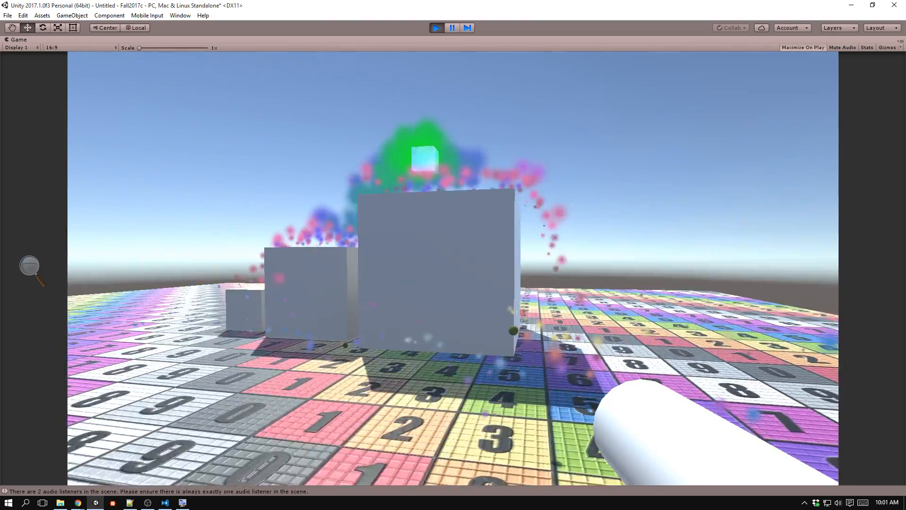
{"action": "key", "text": "a"}
{"action": "left_click", "coordinate": [452, 268]}
{"action": "left_click", "coordinate": [453, 268]}
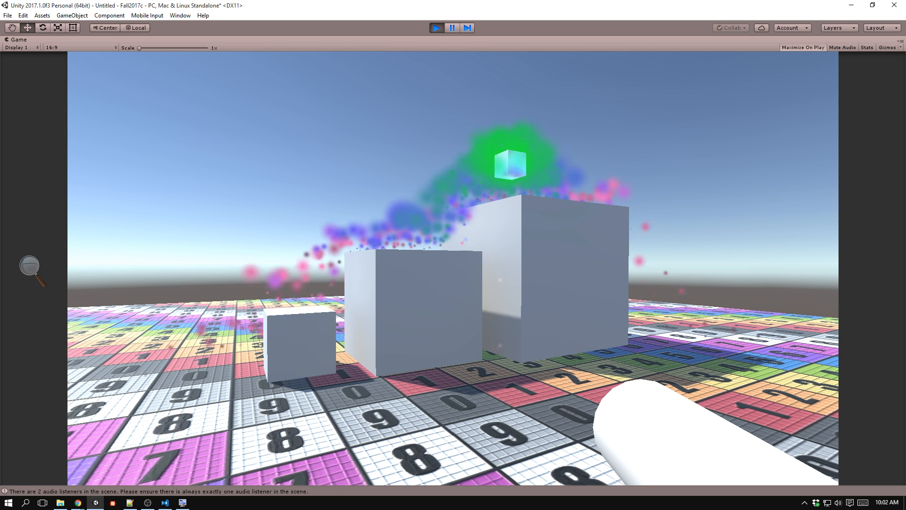
{"action": "key", "text": "ctrl+p"}
Switch to Visual Studio Code, replace 0.2f in Update's timer condition with fireRate and save the script.
{"action": "key", "text": "alt+Tab"}
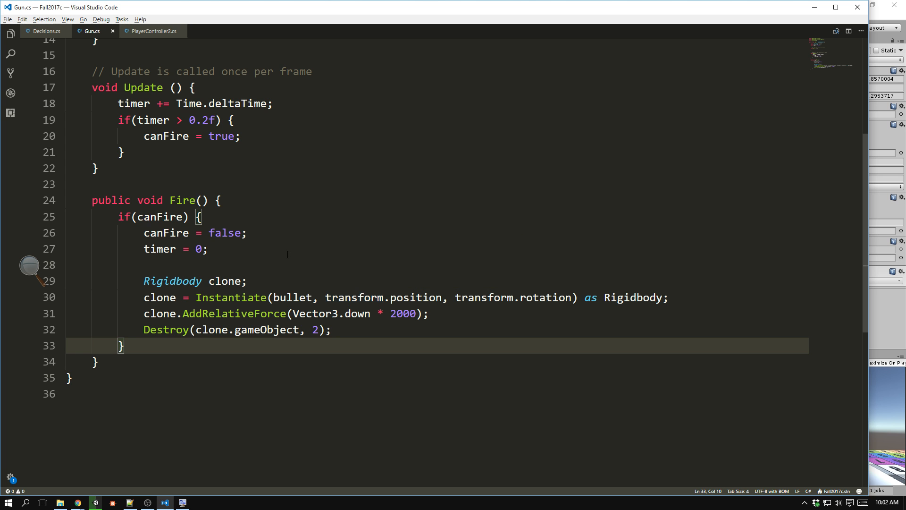
{"action": "left_click_drag", "start_coordinate": [189, 120], "coordinate": [216, 120]}
{"action": "scroll", "coordinate": [203, 247], "scroll_direction": "up", "scroll_amount": 2}
{"action": "scroll", "coordinate": [203, 248], "scroll_direction": "up", "scroll_amount": 3}
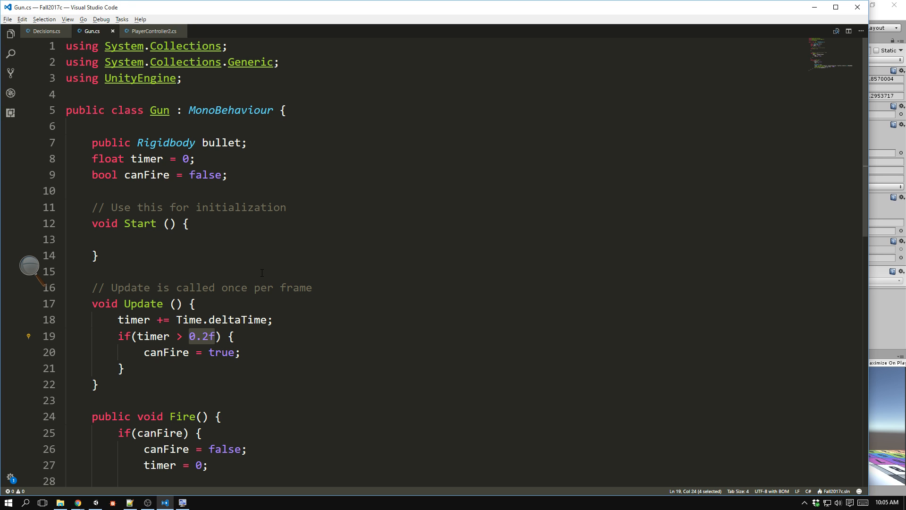
{"action": "type", "text": "fireRate"}
{"action": "key", "text": "ctrl+s"}
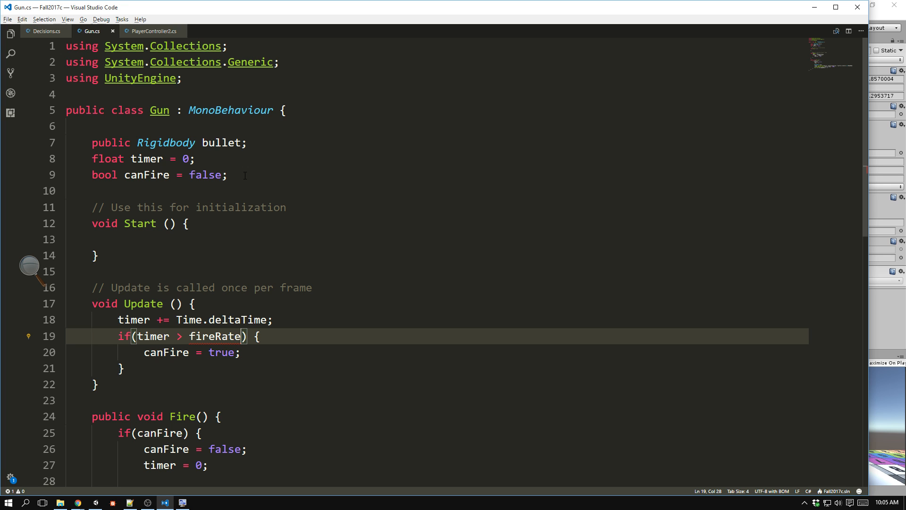
Declare float fireRate = 0.2f; on a new line below the canFire declaration.
{"action": "left_click", "coordinate": [243, 158]}
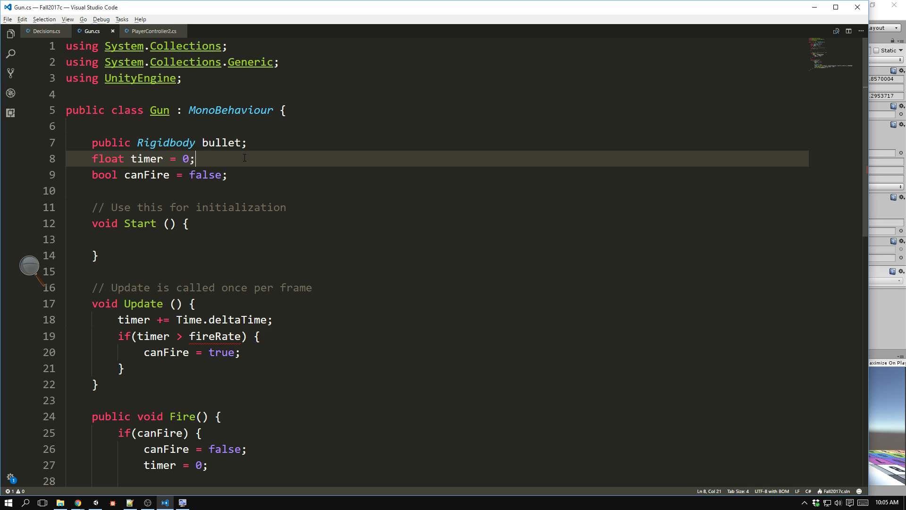
{"action": "double_click", "coordinate": [235, 334]}
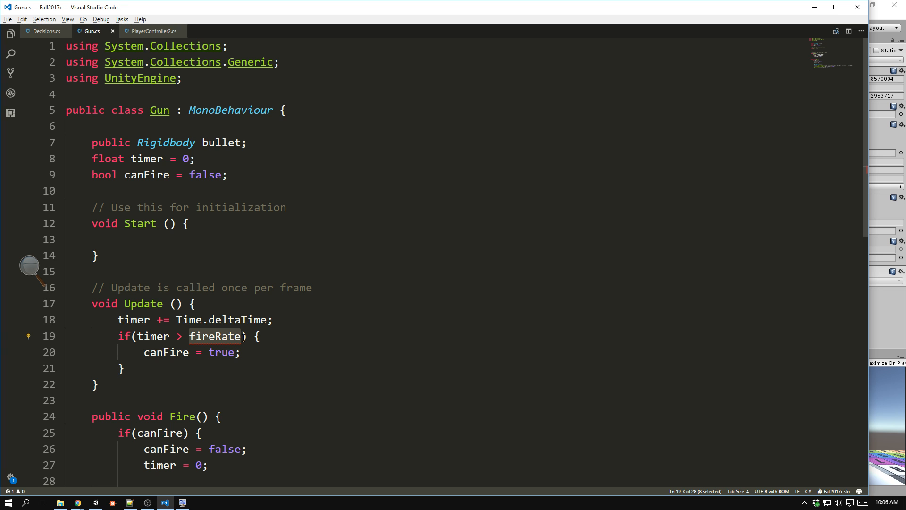
{"action": "left_click", "coordinate": [240, 170]}
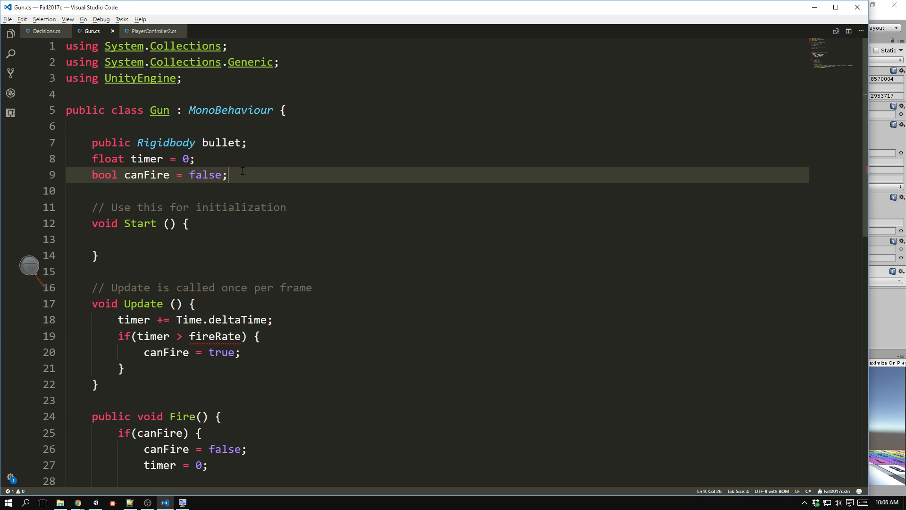
{"action": "key", "text": "Return"}
{"action": "type", "text": "float f"}
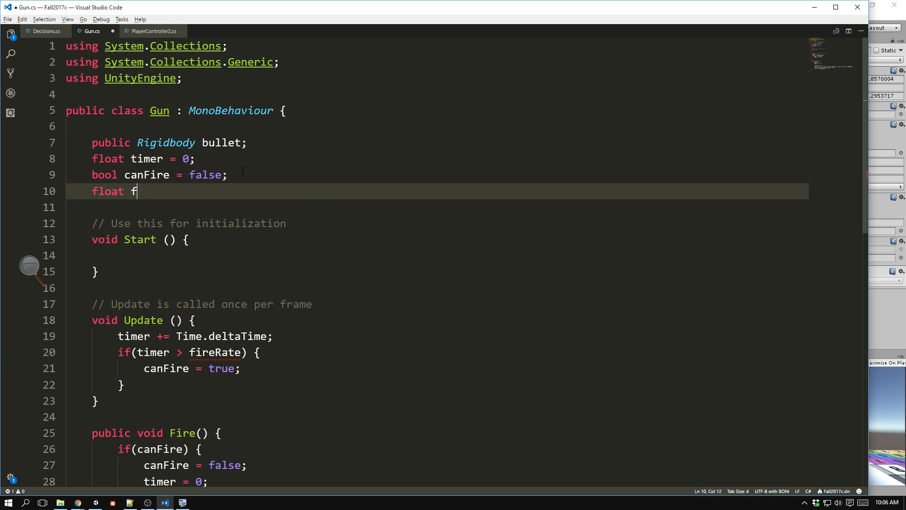
{"action": "type", "text": "ireRate"}
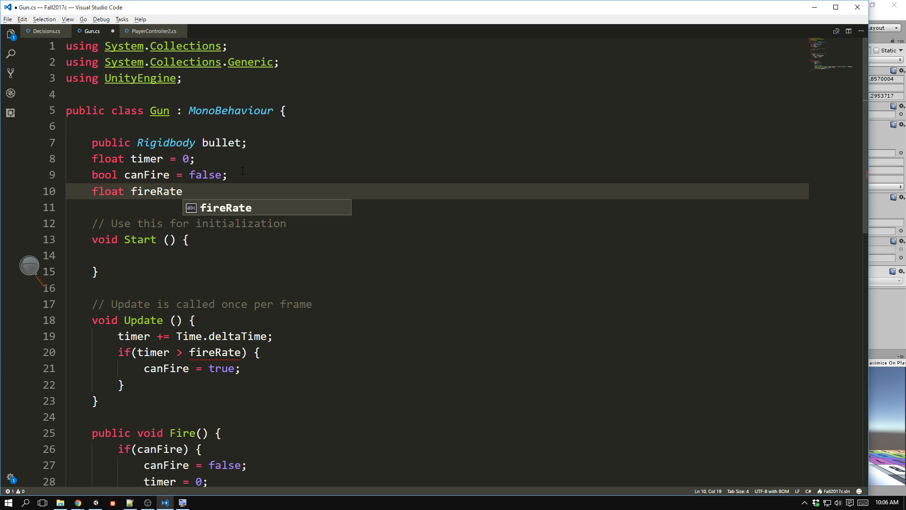
{"action": "type", "text": " = 0"}
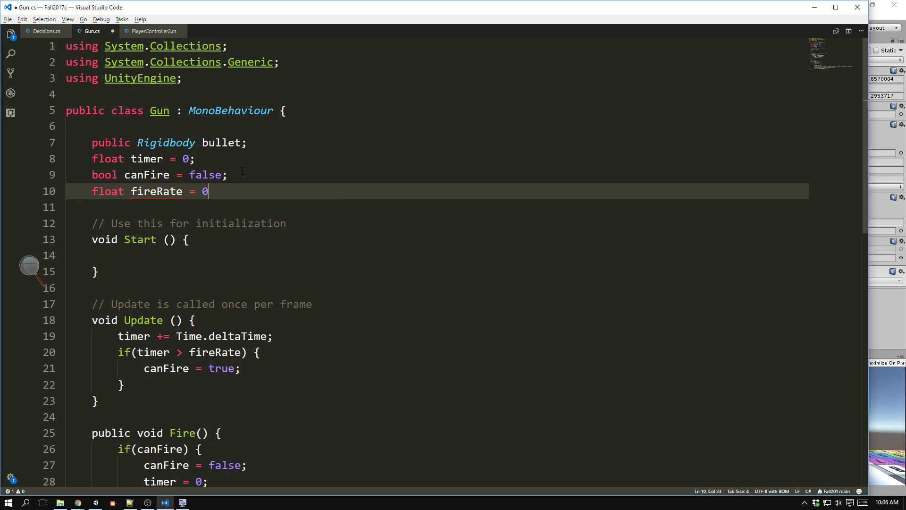
{"action": "type", "text": ".2f;"}
Start a Range attribute on a new line above the fireRate declaration, with 0.05f as its minimum.
{"action": "left_click", "coordinate": [243, 171]}
{"action": "key", "text": "Return"}
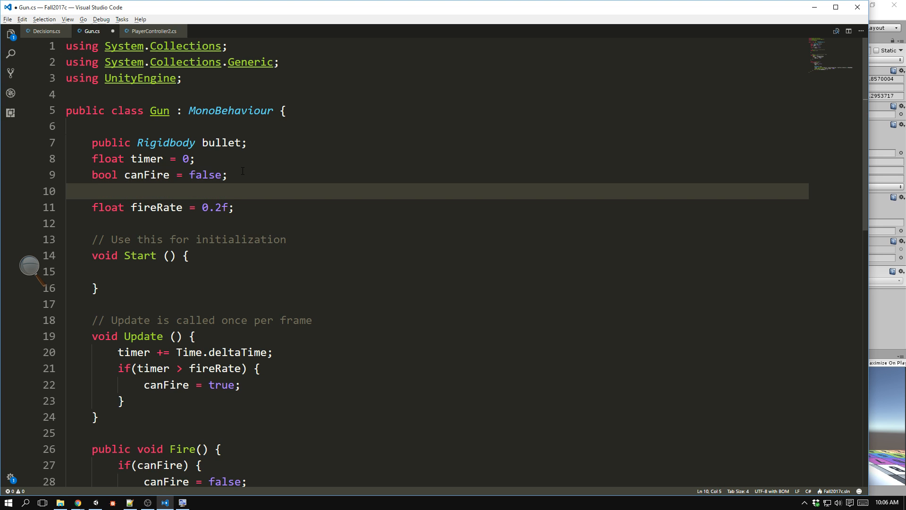
{"action": "type", "text": "[Range"}
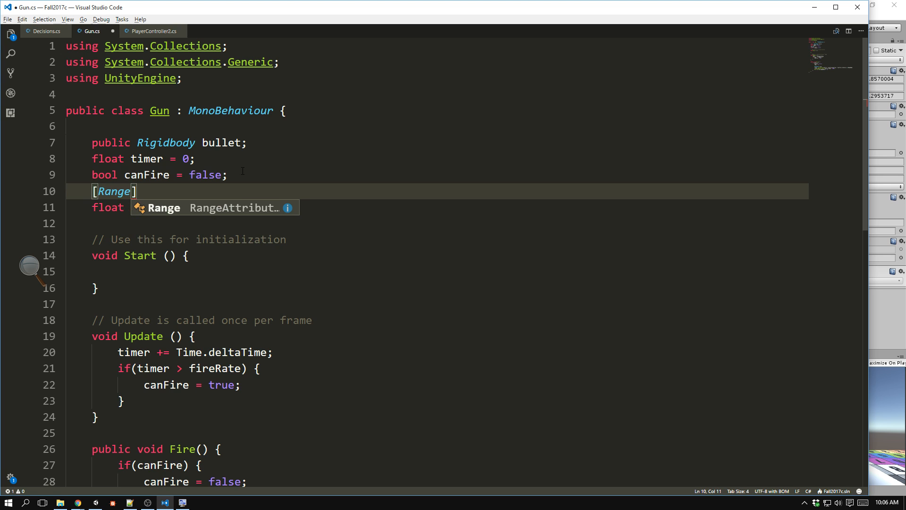
{"action": "type", "text": "[0."}
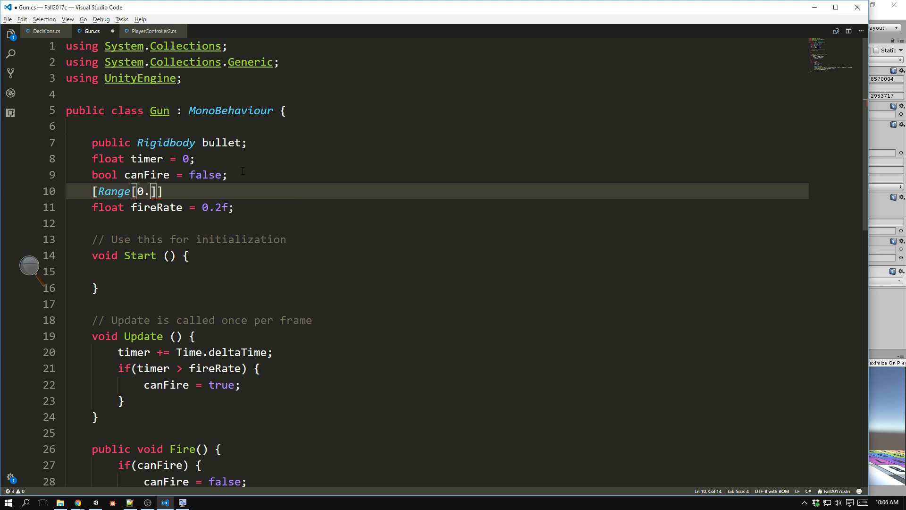
{"action": "type", "text": "05f,"}
Change the Range attribute's inner brackets to parentheses, enter 1 as its maximum and save the script.
{"action": "key", "text": "Left"}
{"action": "key", "text": "Left"}
{"action": "key", "text": "Left"}
{"action": "key", "text": "Left"}
{"action": "key", "text": "Left"}
{"action": "key", "text": "Left"}
{"action": "key", "text": "BackSpace"}
{"action": "type", "text": "("}
{"action": "key", "text": "Right"}
{"action": "key", "text": "Right"}
{"action": "key", "text": "Right"}
{"action": "key", "text": "Right"}
{"action": "key", "text": "Right"}
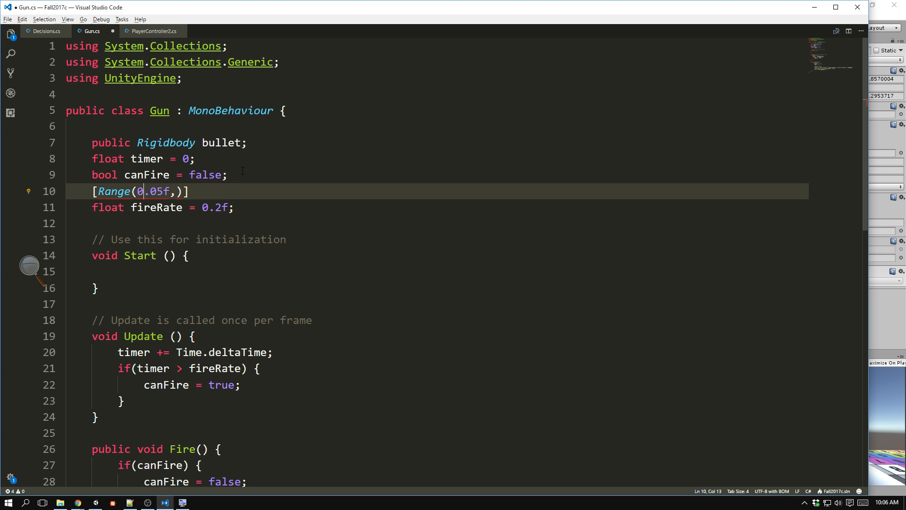
{"action": "key", "text": "Right"}
{"action": "type", "text": "1"}
{"action": "key", "text": "Right"}
{"action": "key", "text": "Right"}
{"action": "key", "text": "ctrl+s"}
Insert a blank line between the canFire declaration and the Range attribute.
{"action": "left_click", "coordinate": [243, 174]}
{"action": "key", "text": "Return"}
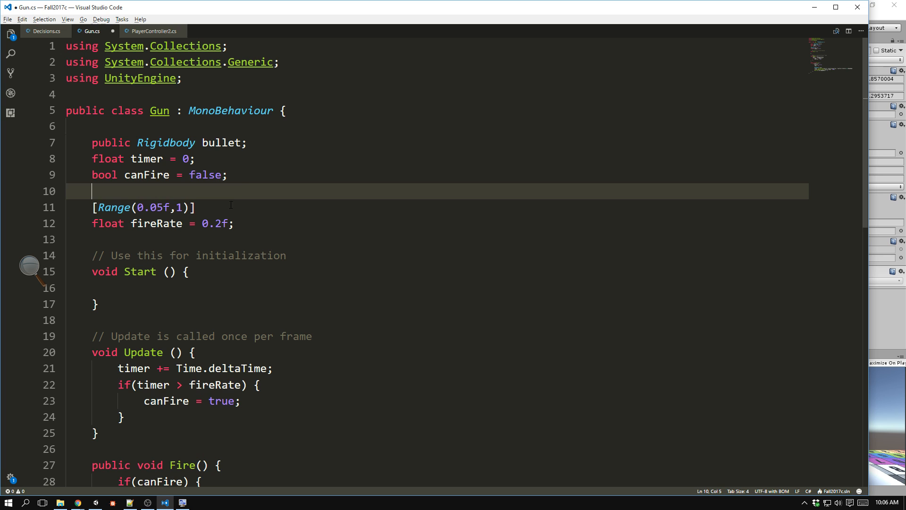
{"action": "left_click", "coordinate": [257, 208]}
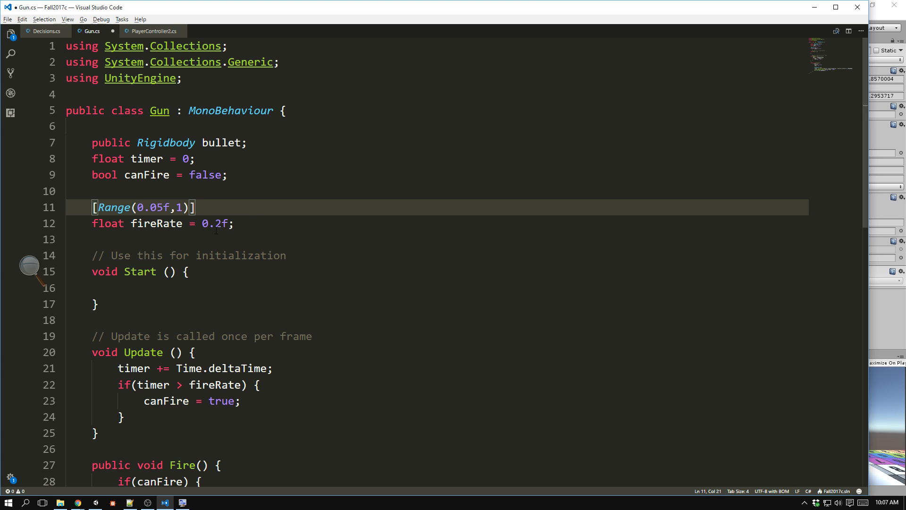
{"action": "left_click_drag", "start_coordinate": [203, 225], "coordinate": [238, 225]}
{"action": "left_click", "coordinate": [240, 226]}
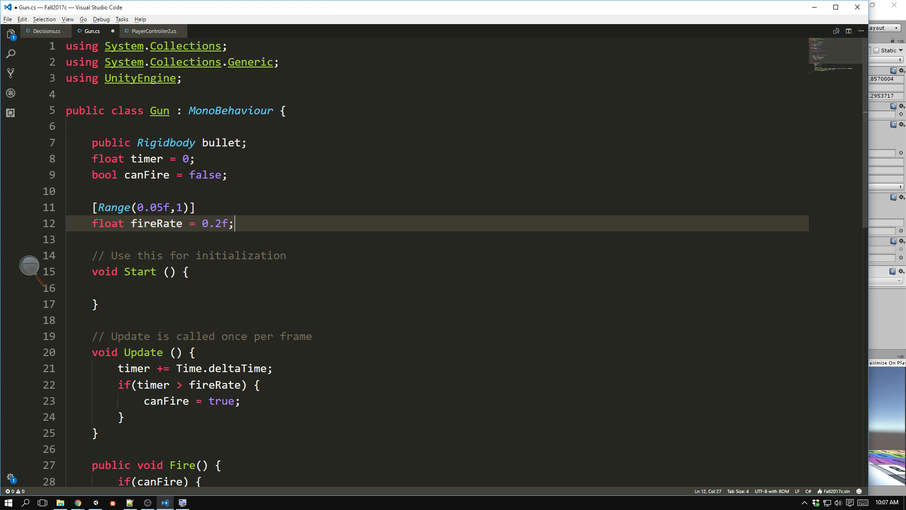
Check the Cylinder's Gun component in Unity, return to the script, make the fireRate variable public and save.
{"action": "left_click", "coordinate": [888, 305]}
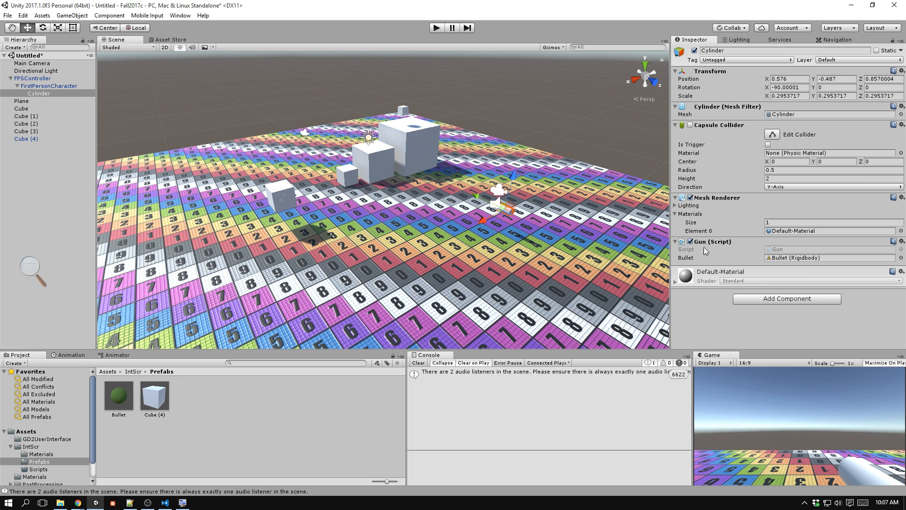
{"action": "key", "text": "alt+Tab"}
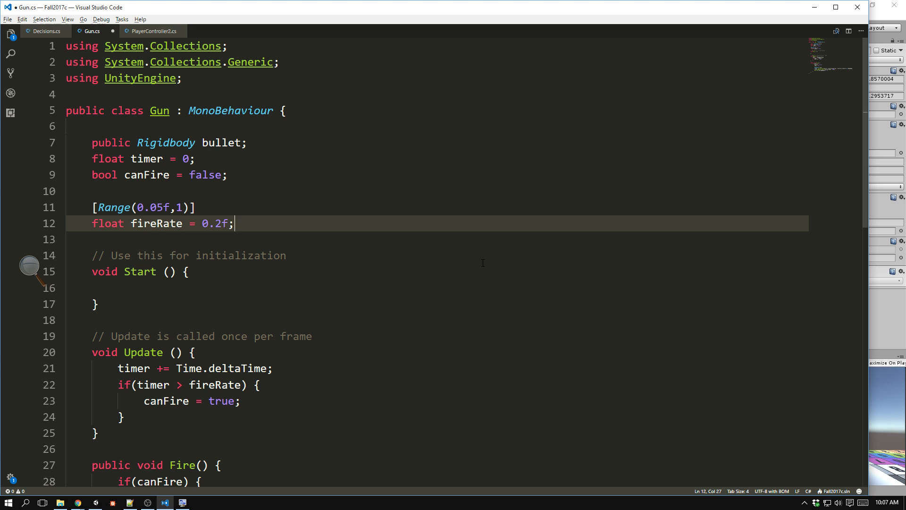
{"action": "left_click", "coordinate": [94, 224]}
{"action": "type", "text": "publioc"}
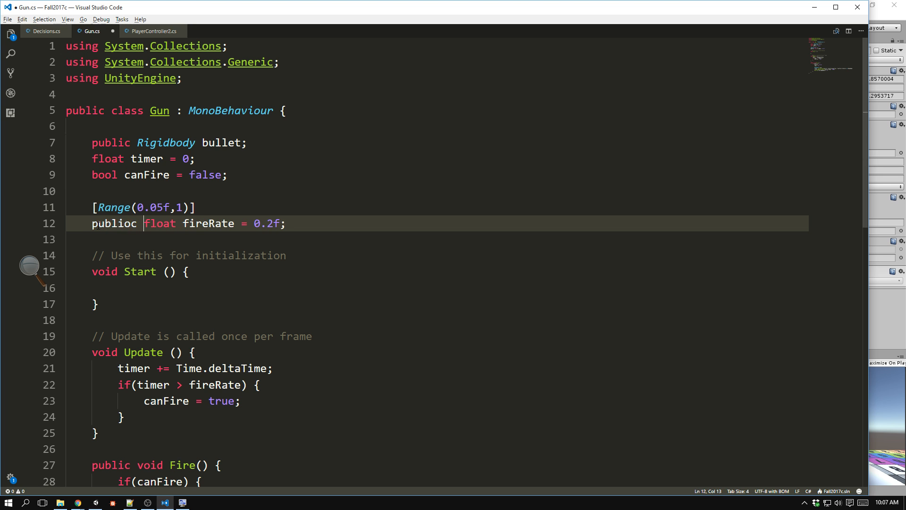
{"action": "key", "text": "BackSpace"}
{"action": "key", "text": "BackSpace"}
{"action": "key", "text": "BackSpace"}
{"action": "type", "text": "c"}
{"action": "key", "text": "ctrl+s"}
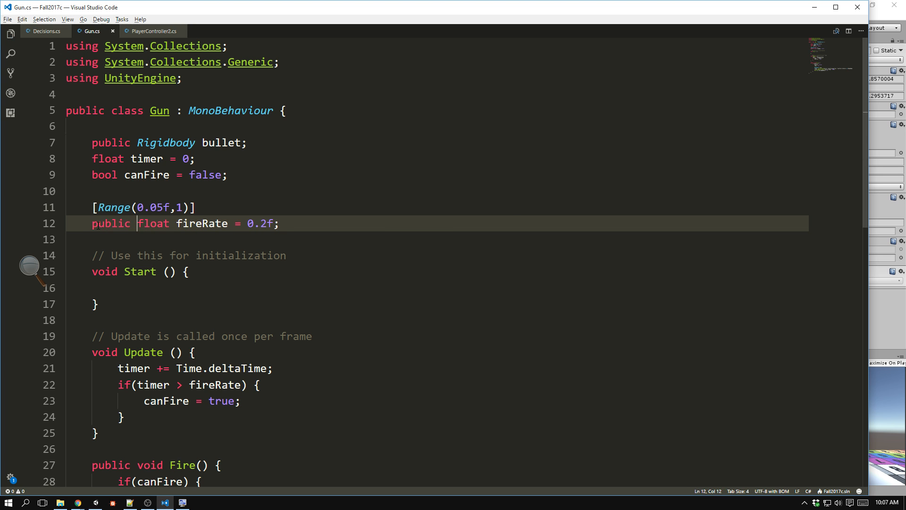
Switch to Unity, set the Gun component's Fire Rate to 0.05, and run the game to test firing.
{"action": "key", "text": "alt+Tab"}
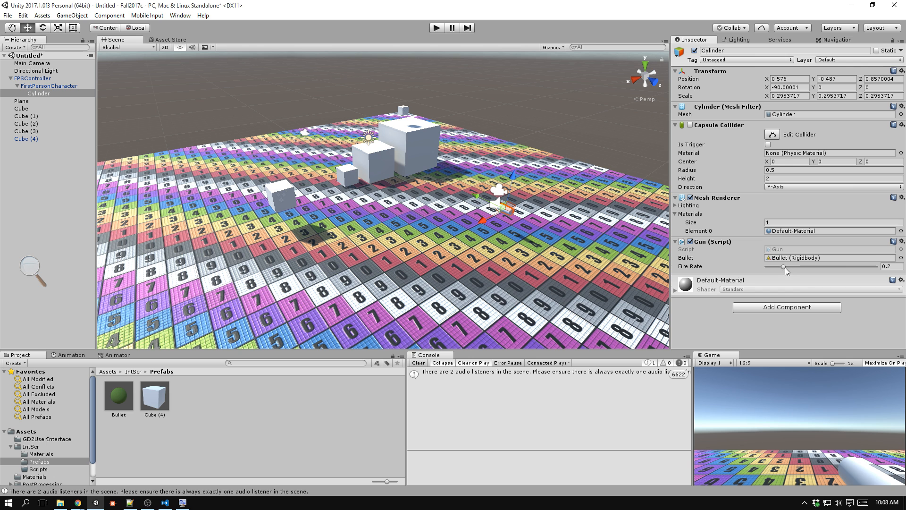
{"action": "left_click_drag", "start_coordinate": [783, 267], "coordinate": [764, 269]}
{"action": "left_click", "coordinate": [436, 27]}
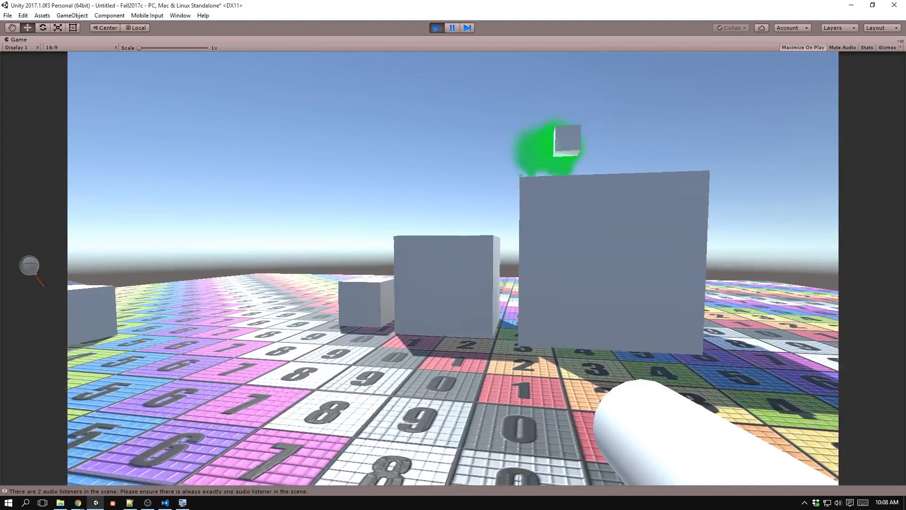
{"action": "left_click", "coordinate": [453, 268]}
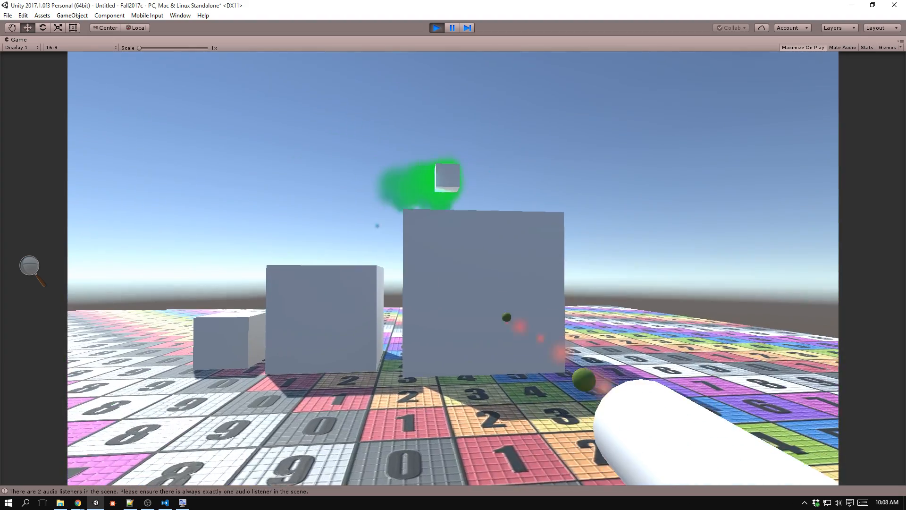
Move around the cubes in the running game while firing the gun, and stop play mode.
{"action": "key", "text": "a"}
{"action": "key", "text": "s"}
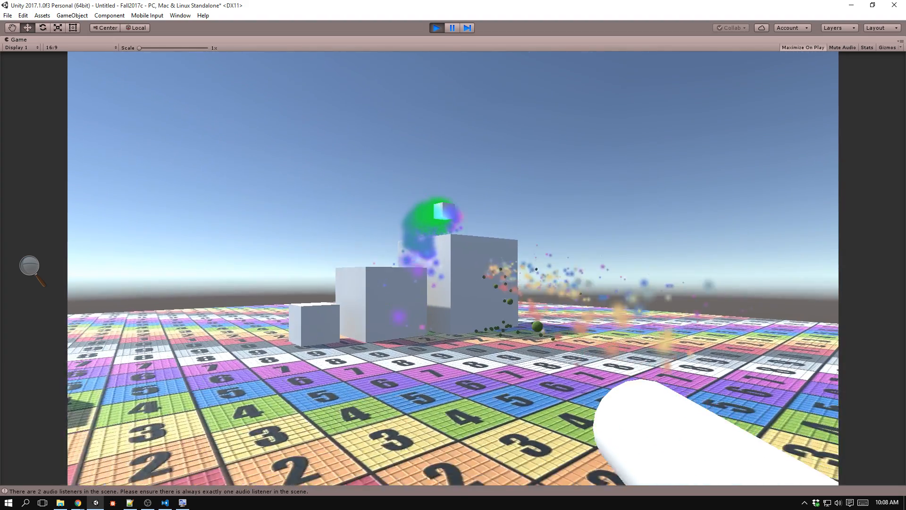
{"action": "key", "text": "s"}
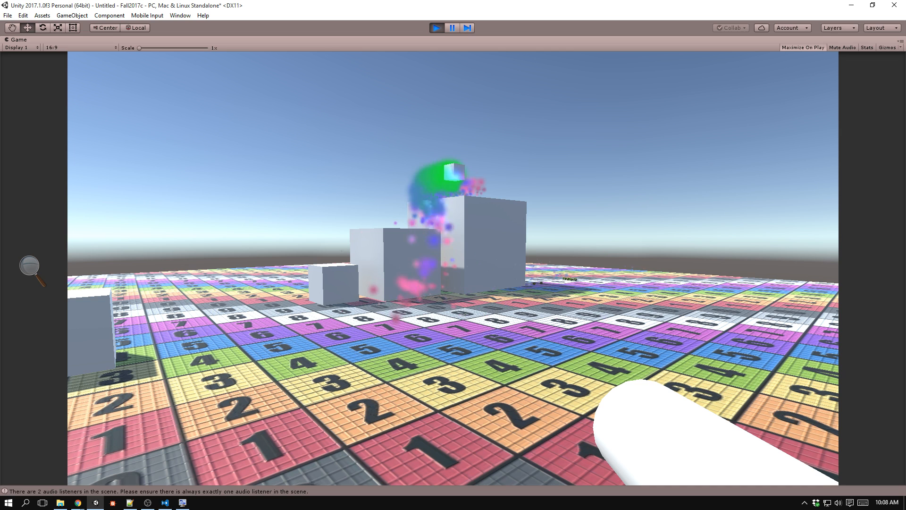
{"action": "key", "text": "ctrl+p"}
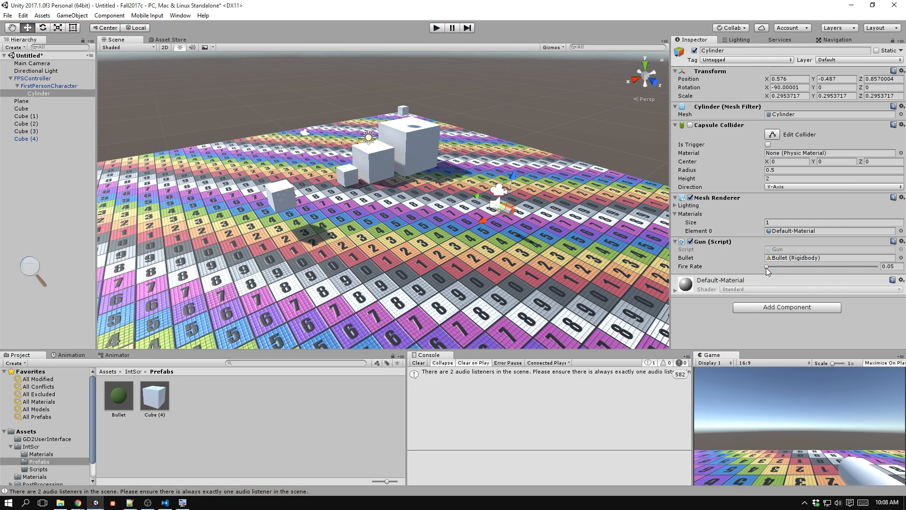
Set the Gun component's Fire Rate to 0.53, test firing near the cubes in the running game, and stop play mode.
{"action": "left_click_drag", "start_coordinate": [765, 267], "coordinate": [820, 269]}
{"action": "key", "text": "ctrl+p"}
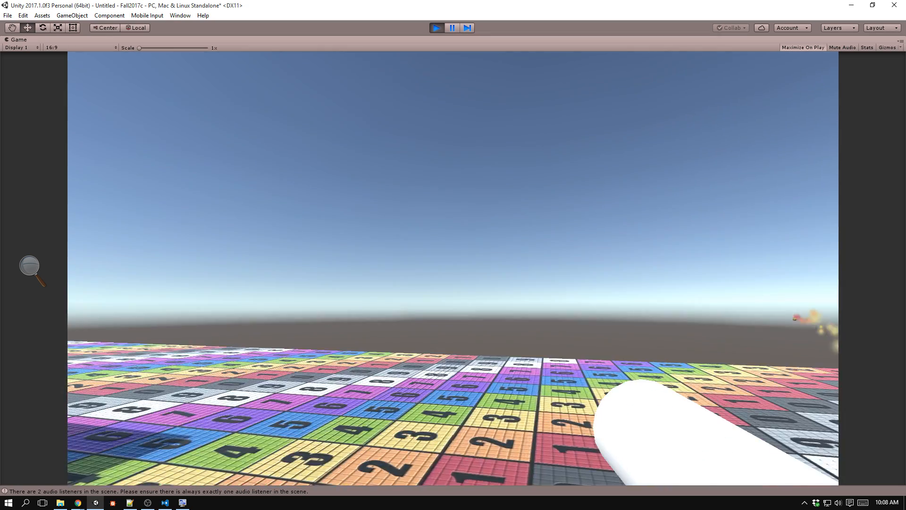
{"action": "key", "text": "a"}
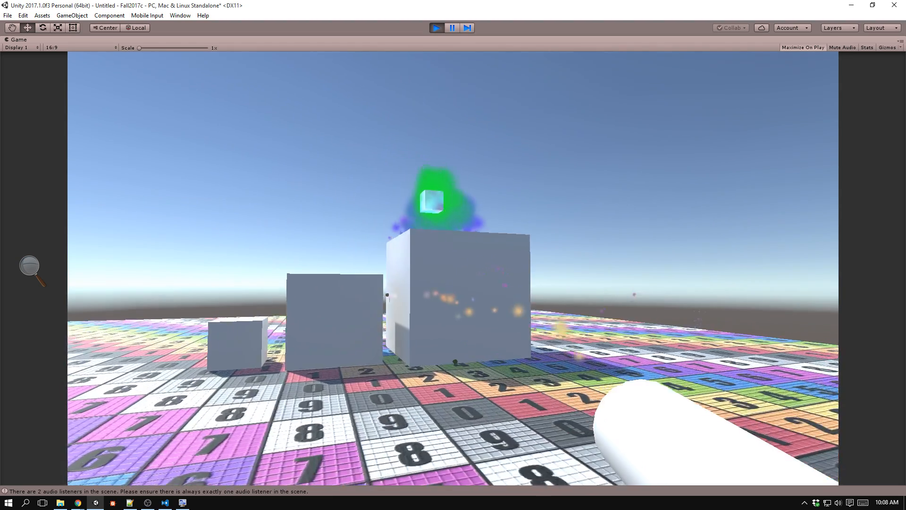
{"action": "key", "text": "a"}
{"action": "key", "text": "s"}
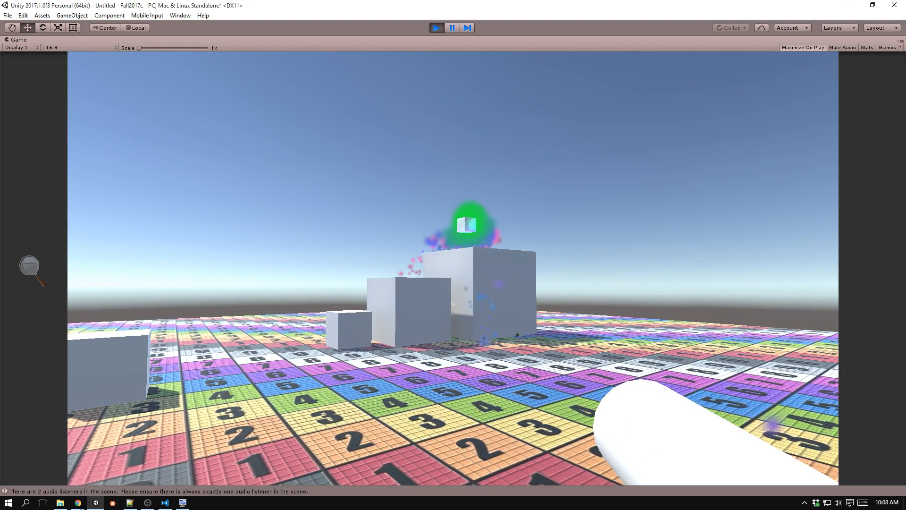
{"action": "key", "text": "ctrl+p"}
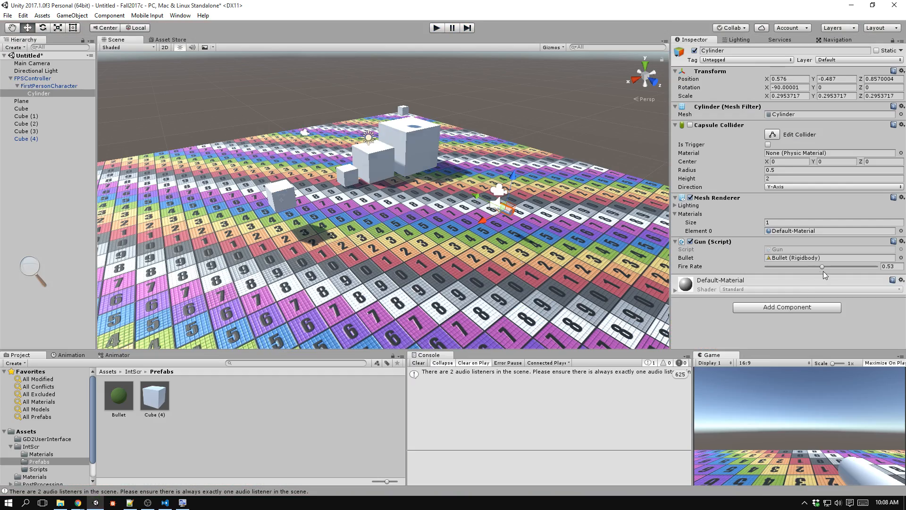
Set the Gun component's Fire Rate to 0.095 and run the game.
{"action": "left_click_drag", "start_coordinate": [816, 267], "coordinate": [800, 267]}
{"action": "left_click_drag", "start_coordinate": [782, 267], "coordinate": [771, 268]}
{"action": "key", "text": "ctrl+p"}
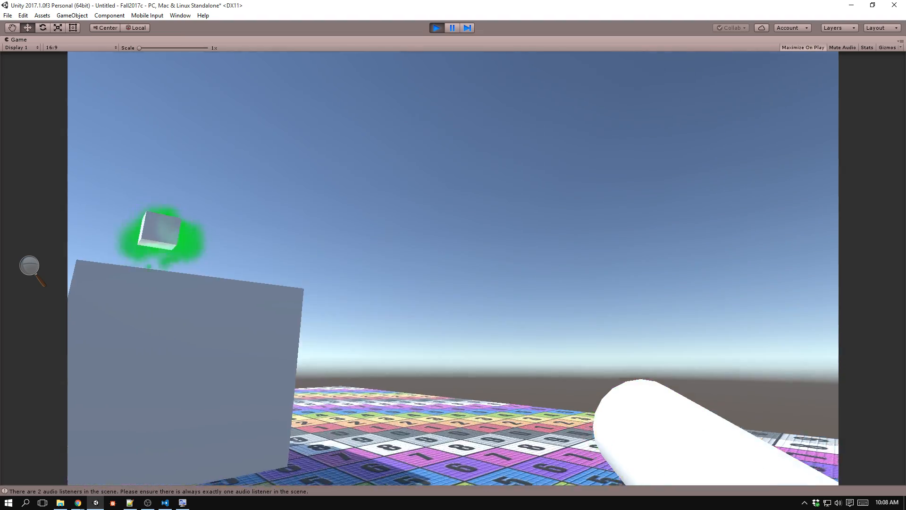
Test the gun's firing by moving around the cubes from several sides and distances, and exit play mode.
{"action": "left_click", "coordinate": [453, 268]}
{"action": "key", "text": "s"}
{"action": "key", "text": "a"}
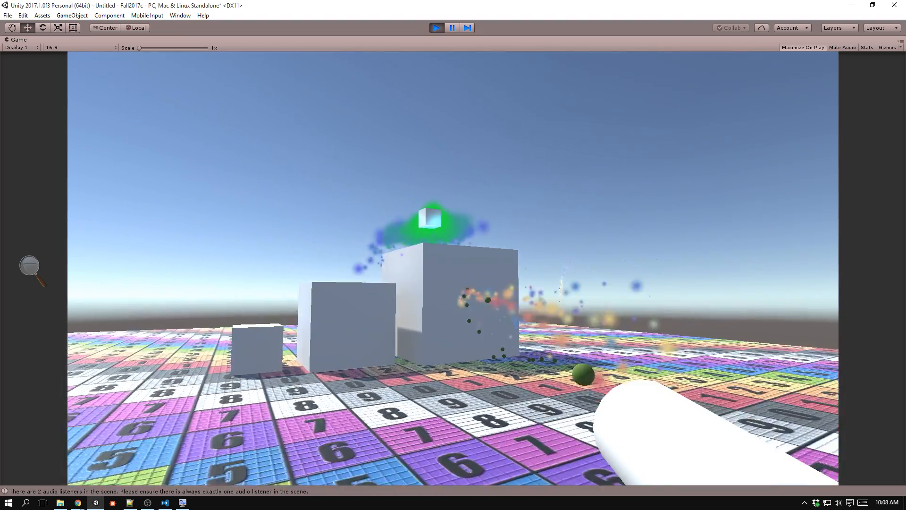
{"action": "key", "text": "a"}
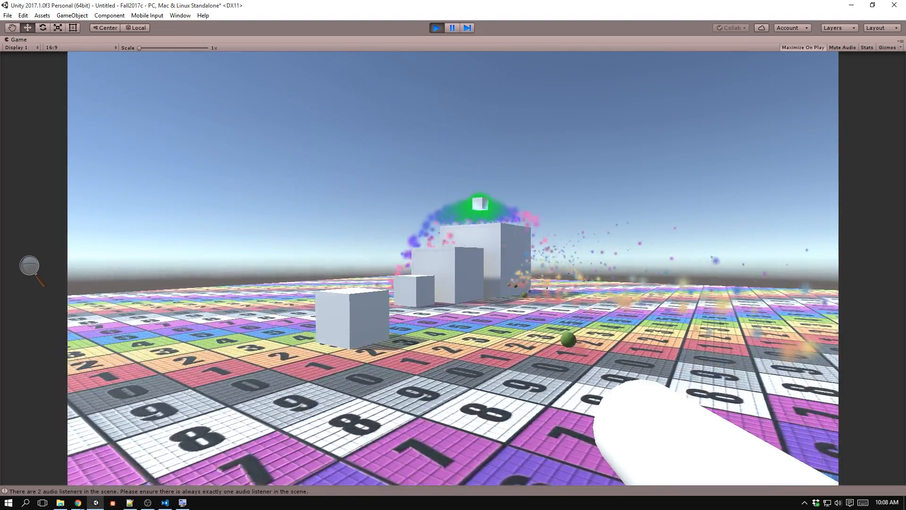
{"action": "key", "text": "w"}
{"action": "key", "text": "a"}
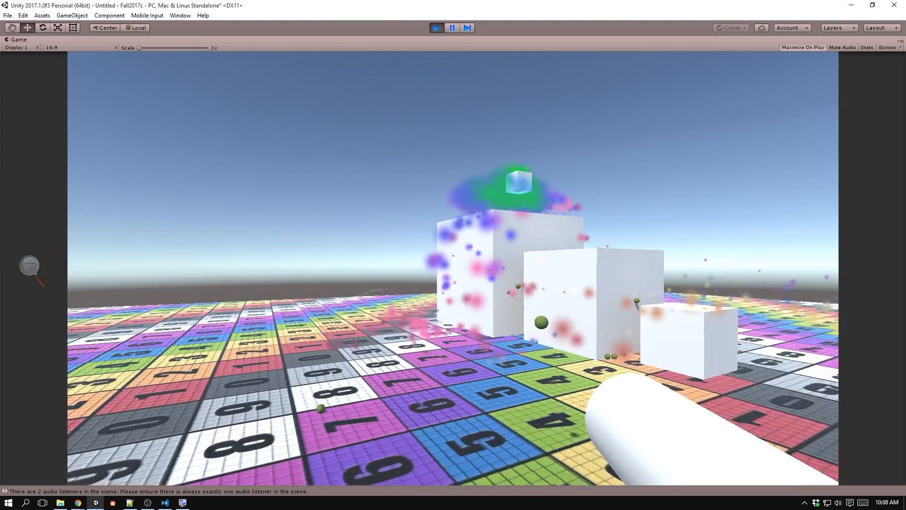
{"action": "key", "text": "s"}
{"action": "key", "text": "w"}
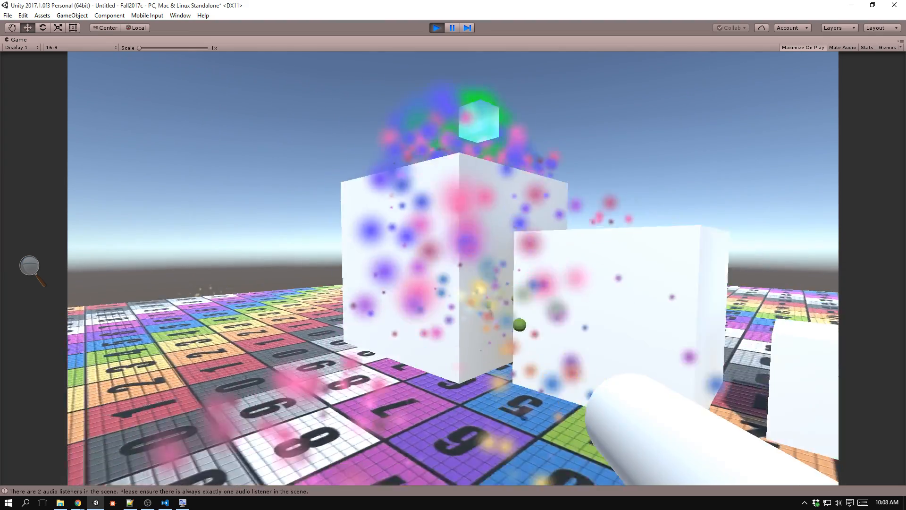
{"action": "key", "text": "s"}
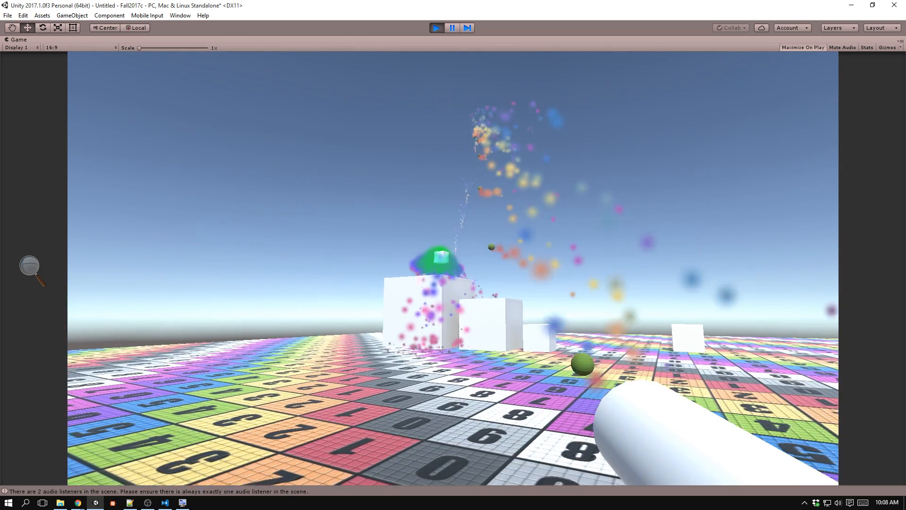
{"action": "key", "text": "ctrl+p"}
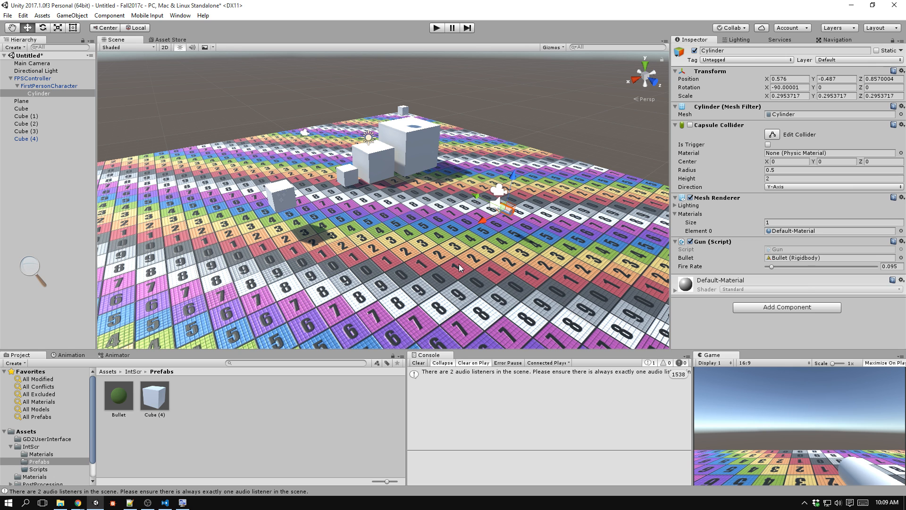
Switch to Visual Studio Code and review the Gun script's fireRate declaration, Update timer check and Fire method.
{"action": "key", "text": "alt+Tab"}
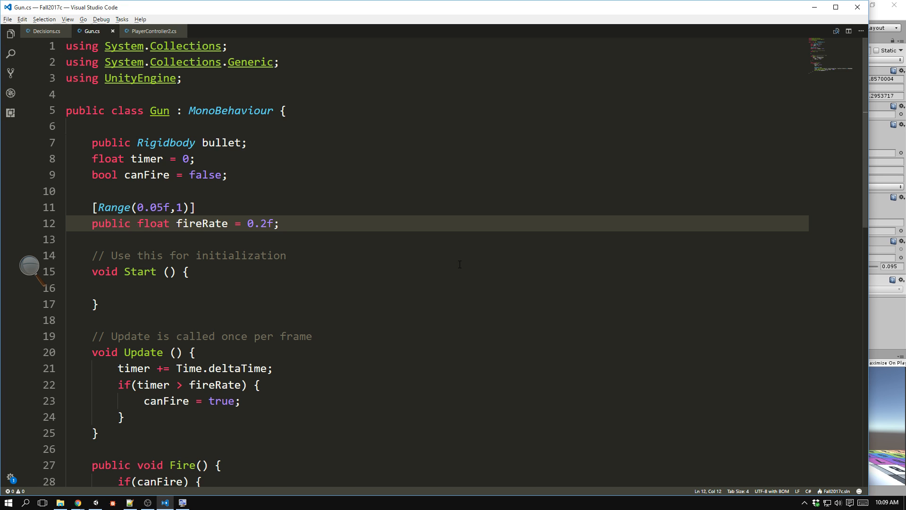
{"action": "scroll", "coordinate": [459, 264], "scroll_direction": "down", "scroll_amount": 2}
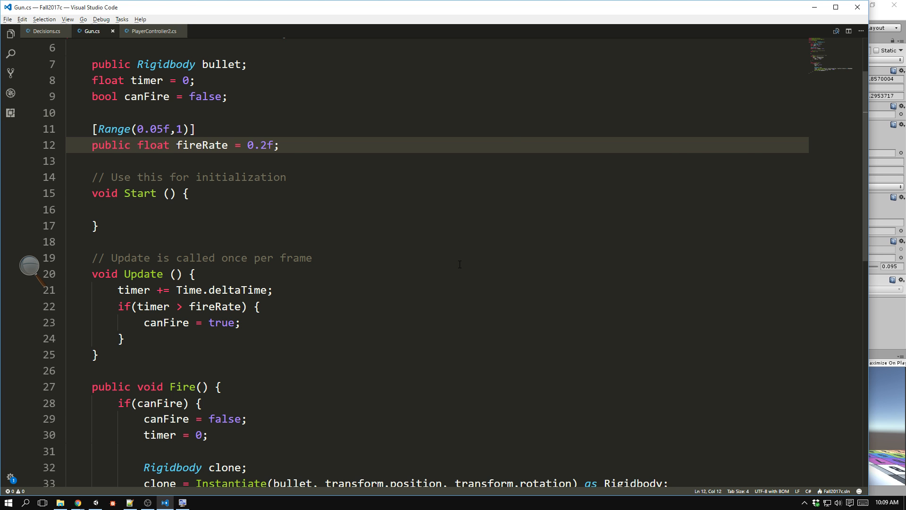
{"action": "key", "text": "alt+Tab"}
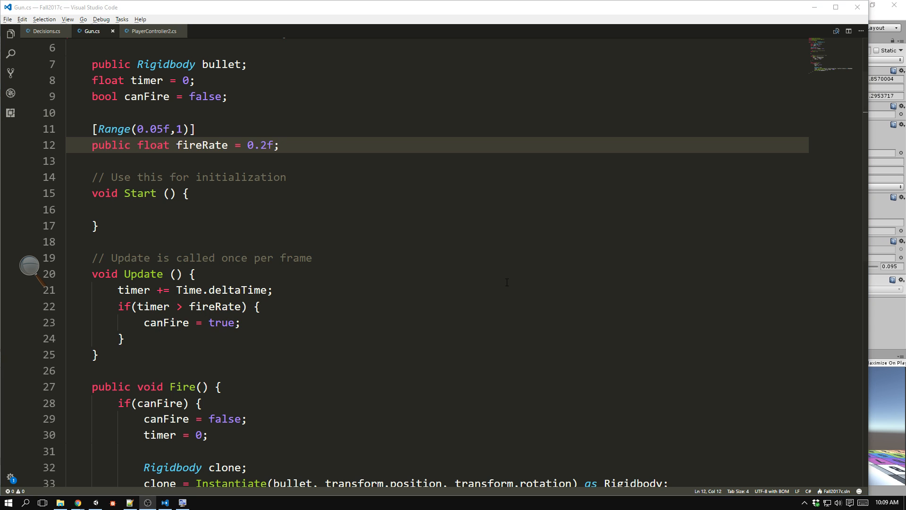